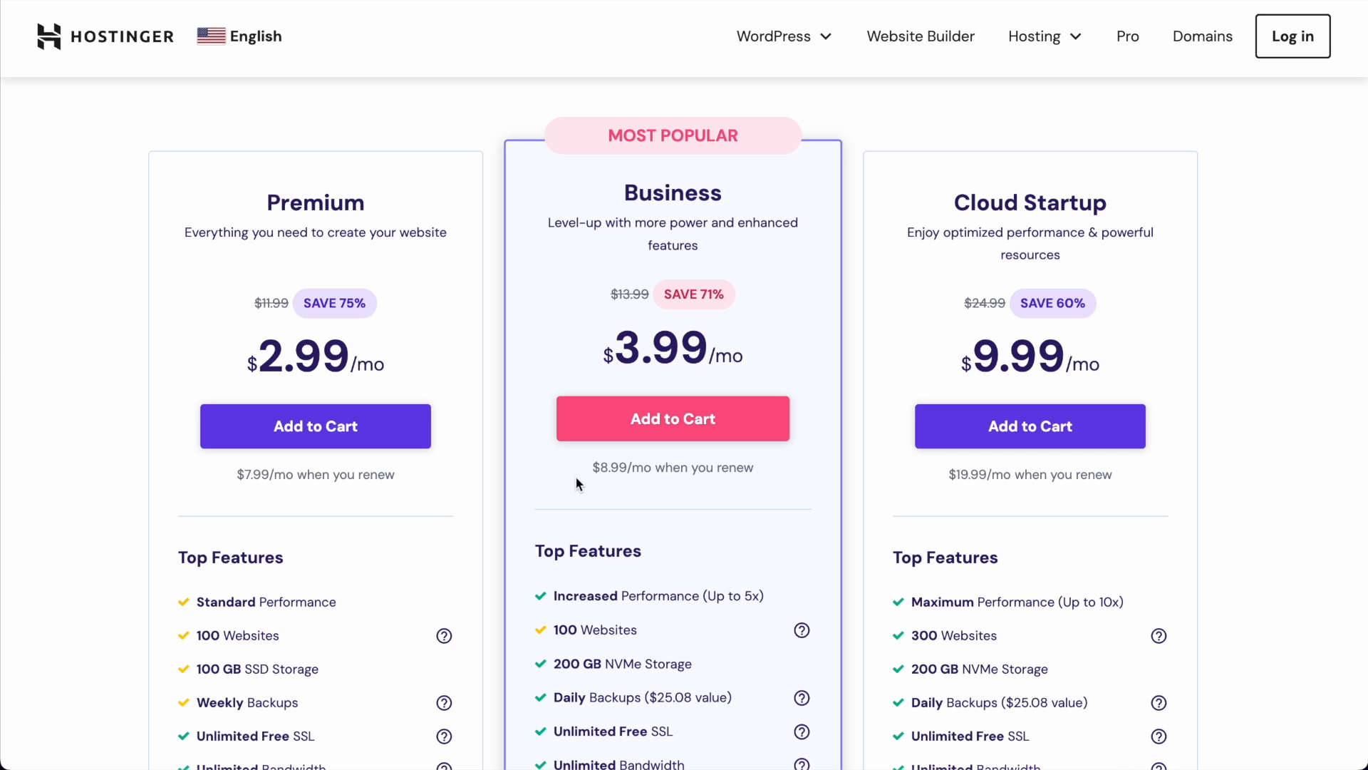
- Compare the prices and top features of the Premium, Business and Cloud Startup hosting plans
left_click(652, 432)
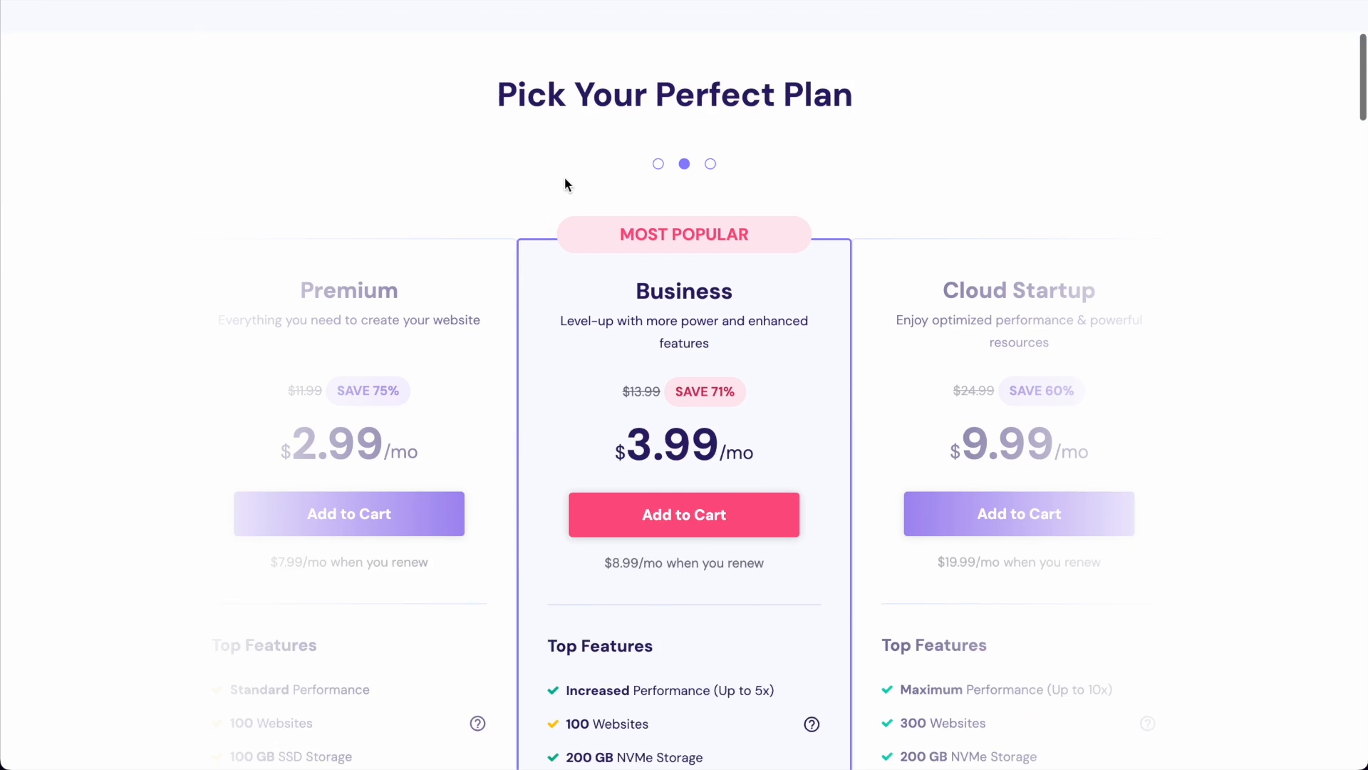
scroll(564, 177, "down", 2)
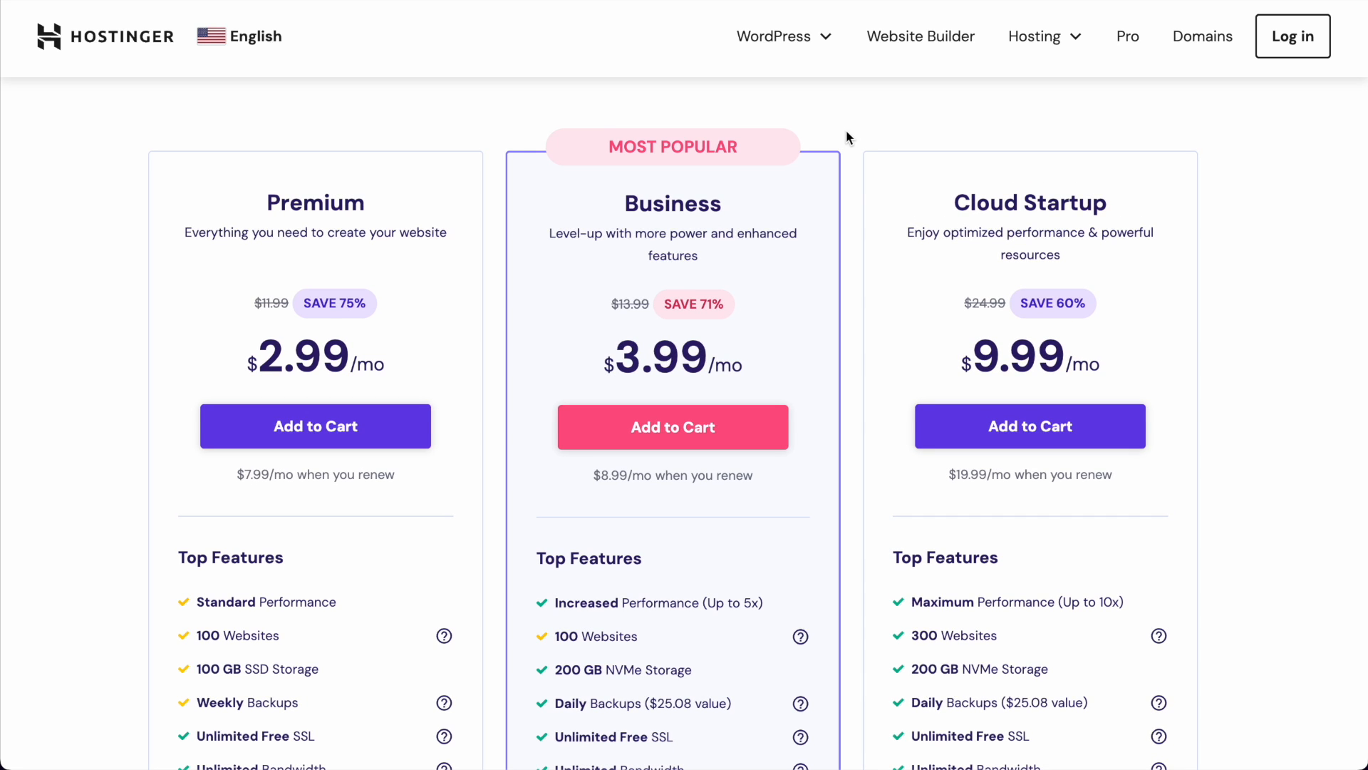
scroll(845, 130, "down", 1)
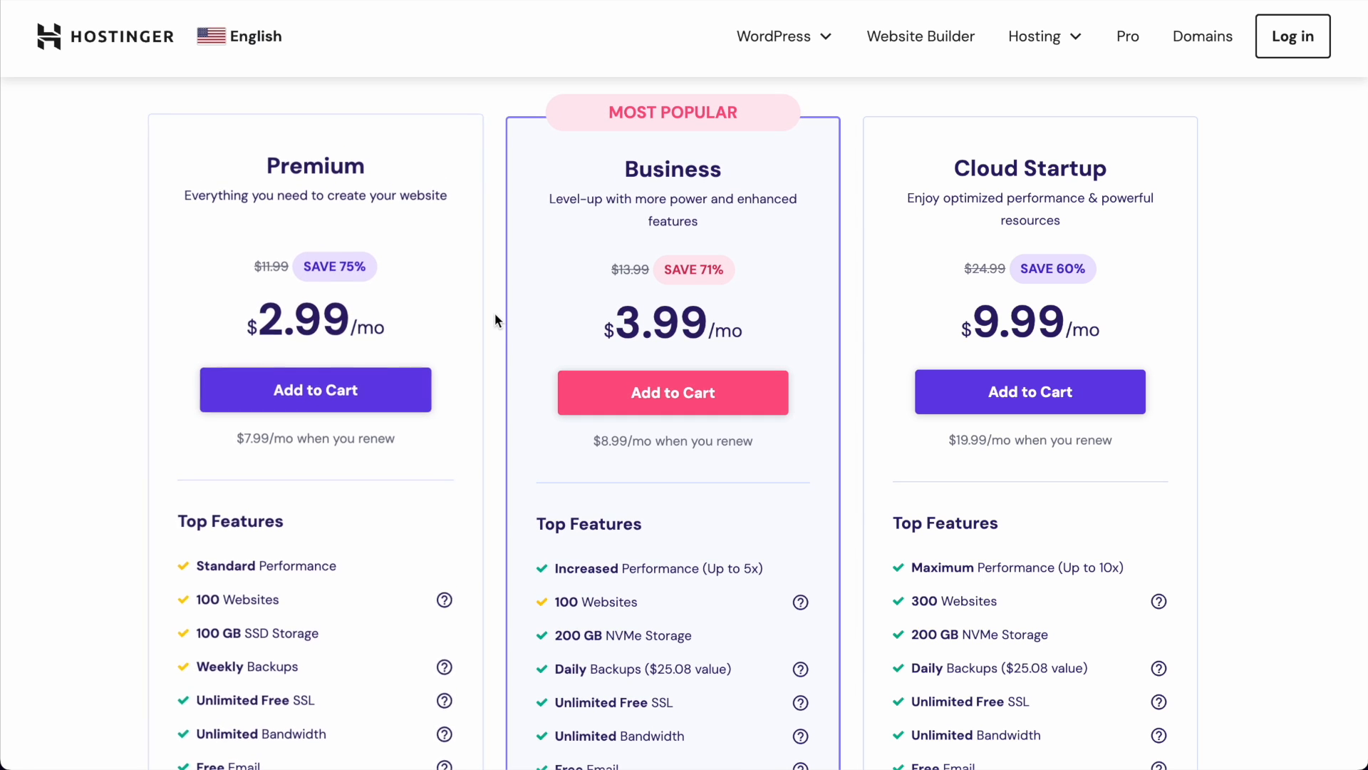
scroll(497, 321, "down", 3)
scroll(497, 321, "down", 1)
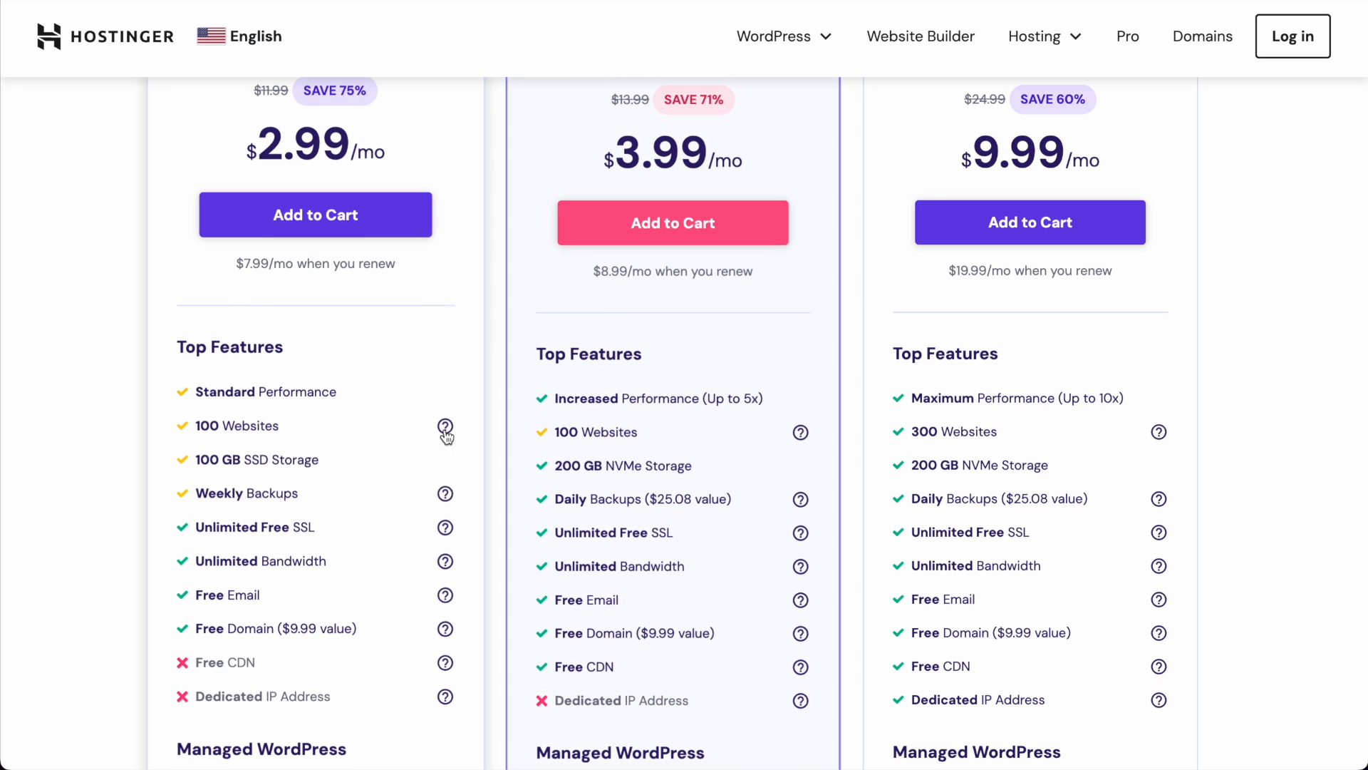
mouse_move(444, 430)
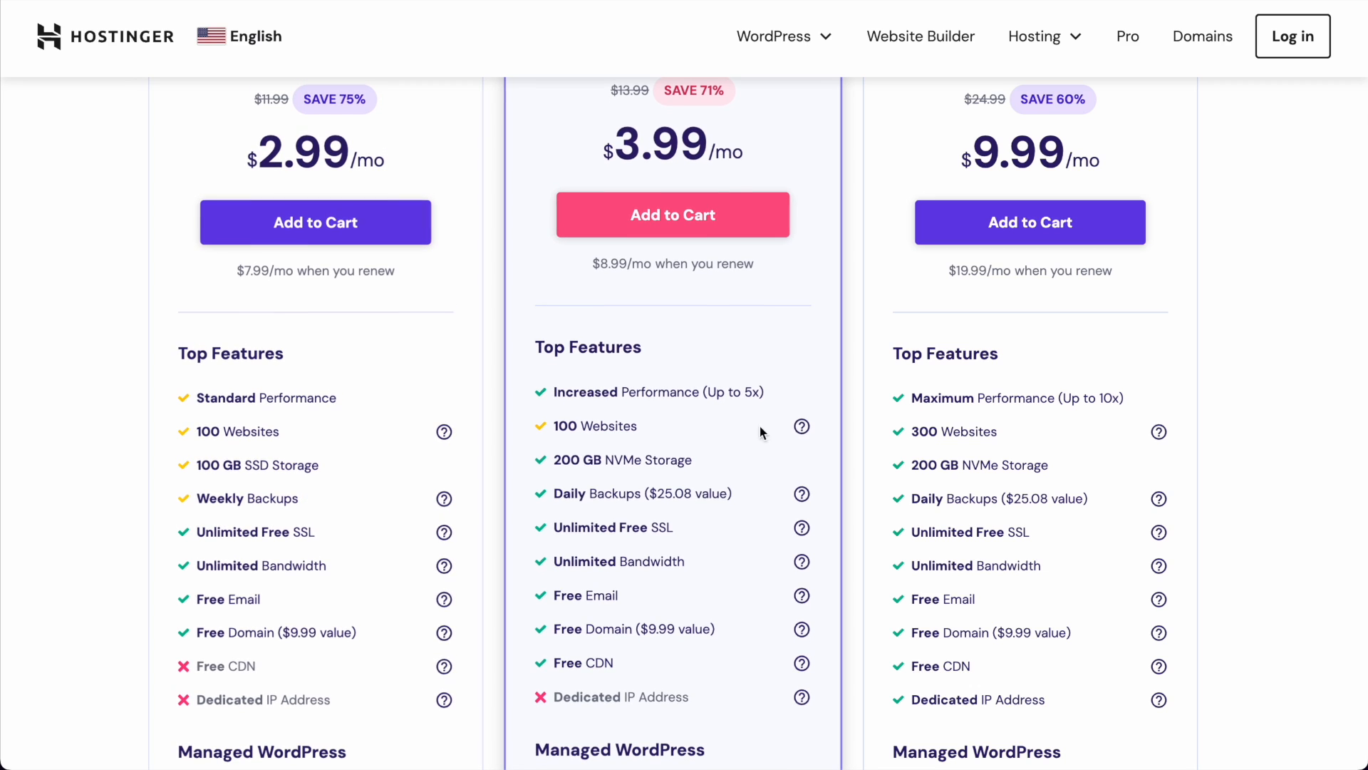
mouse_move(803, 430)
scroll(652, 468, "up", 2)
scroll(652, 470, "down", 3)
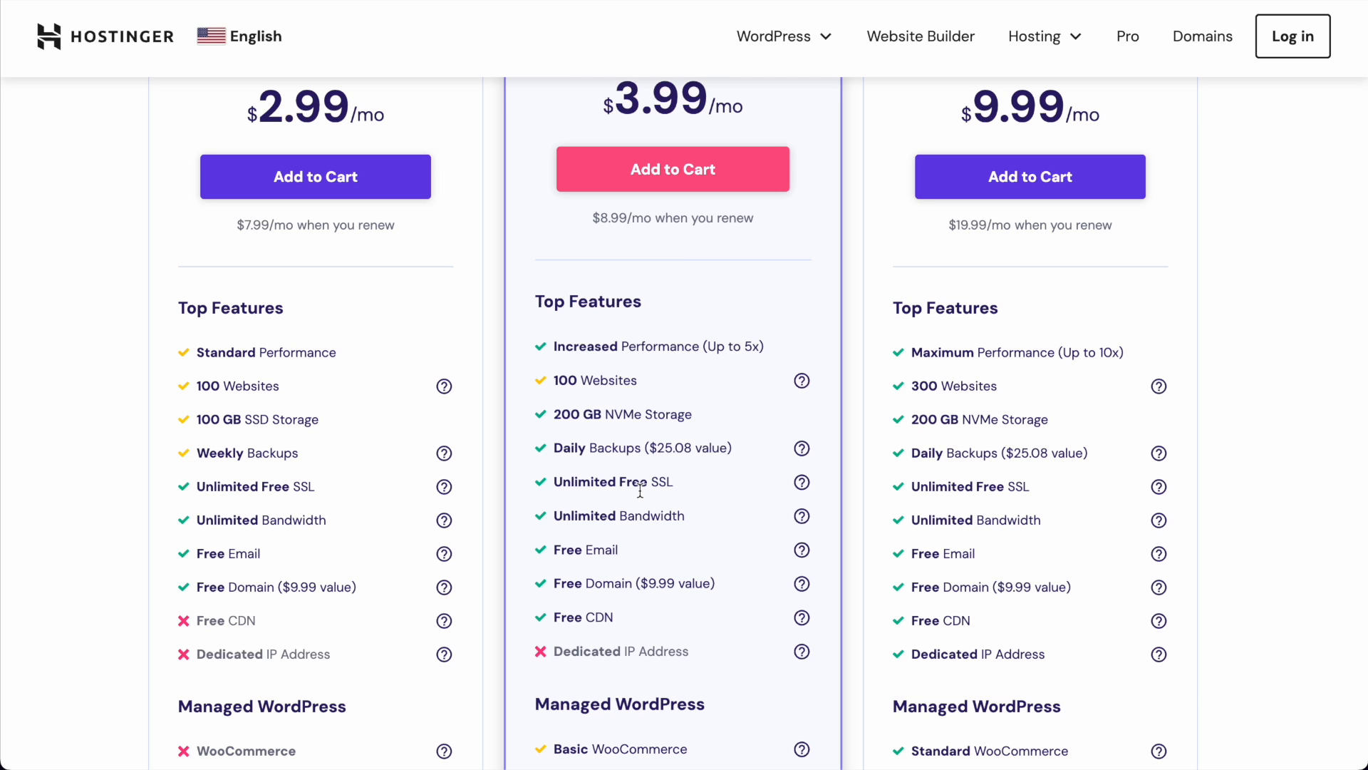
- Read the Business plan's Free CDN explanation and examine the Managed WordPress features of the three plans
scroll(640, 490, "down", 1)
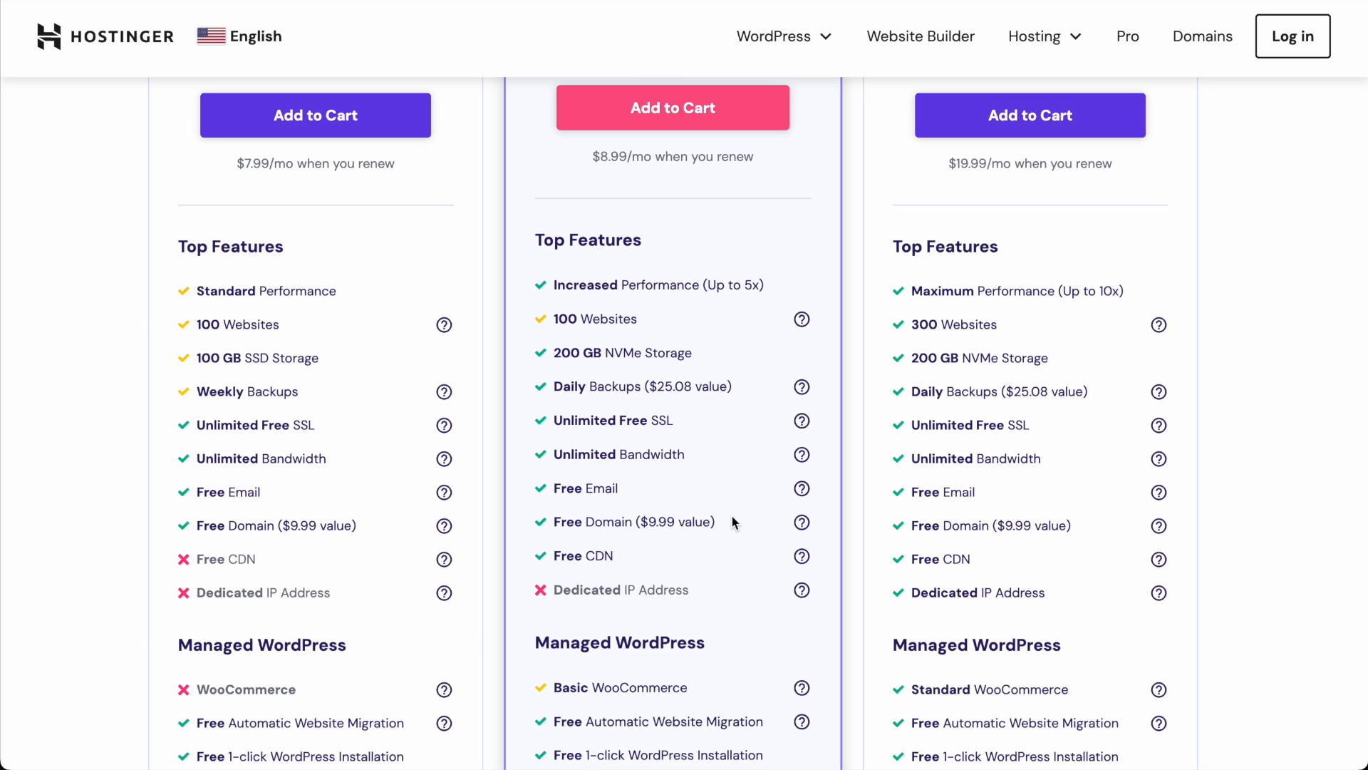
scroll(733, 516, "down", 1)
mouse_move(809, 472)
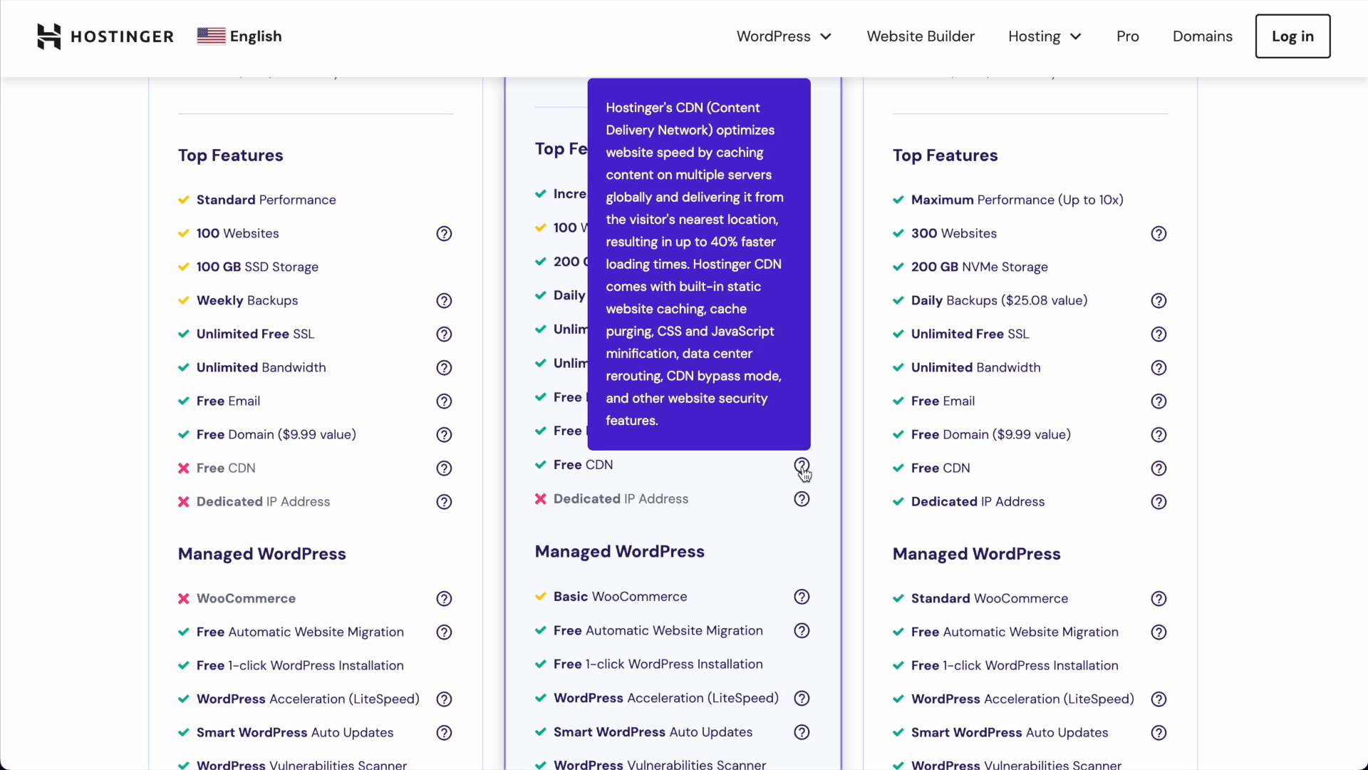
scroll(494, 453, "down", 2)
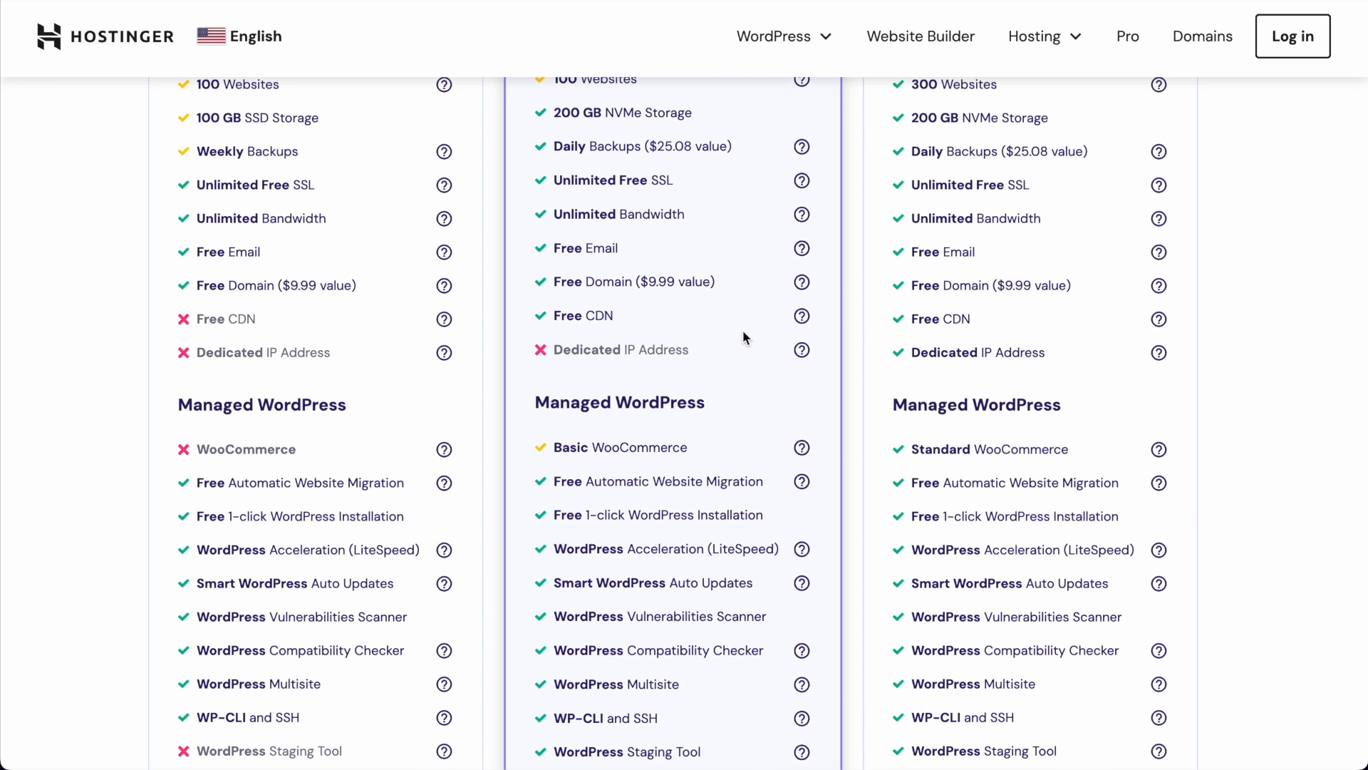
scroll(743, 334, "down", 1)
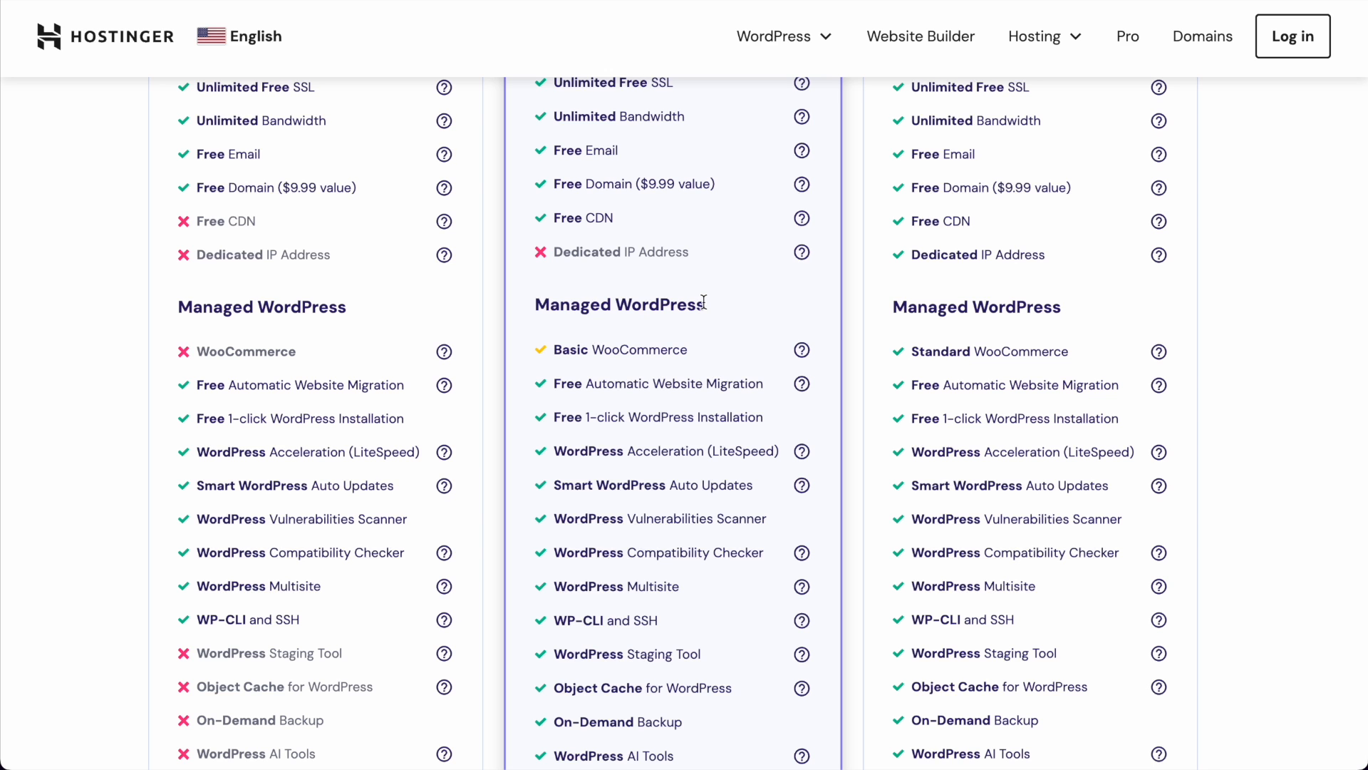
scroll(703, 303, "down", 4)
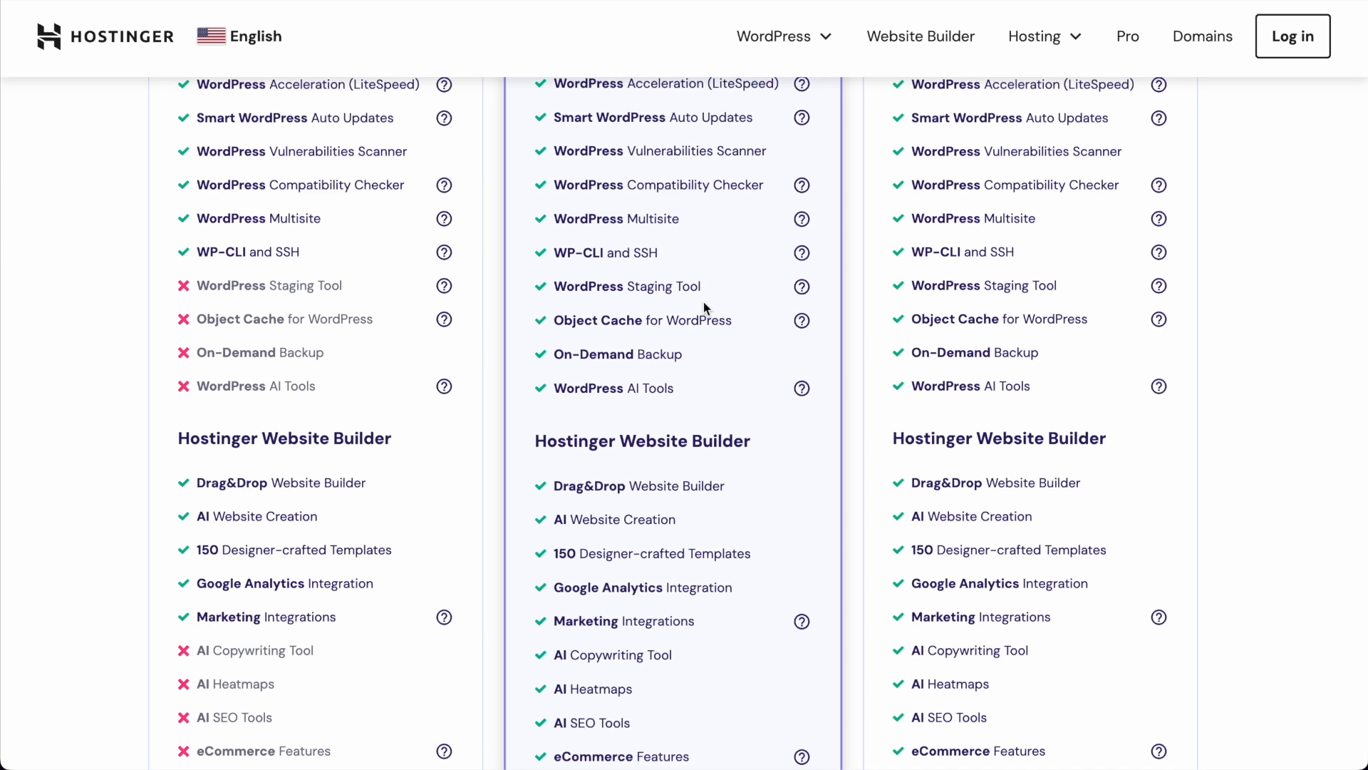
scroll(704, 306, "down", 2)
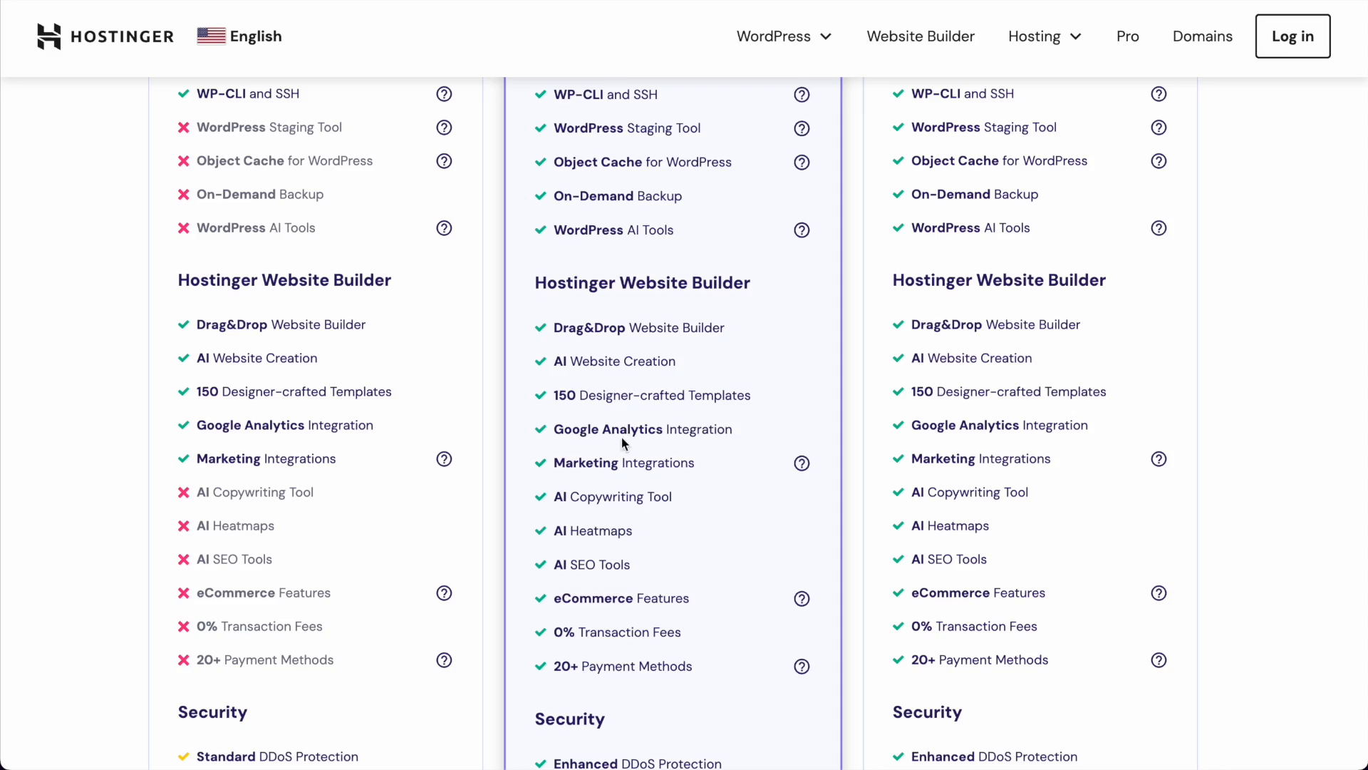
- Examine the Hostinger Website Builder features of the three plans, including eCommerce features and payment methods
scroll(645, 472, "up", 15)
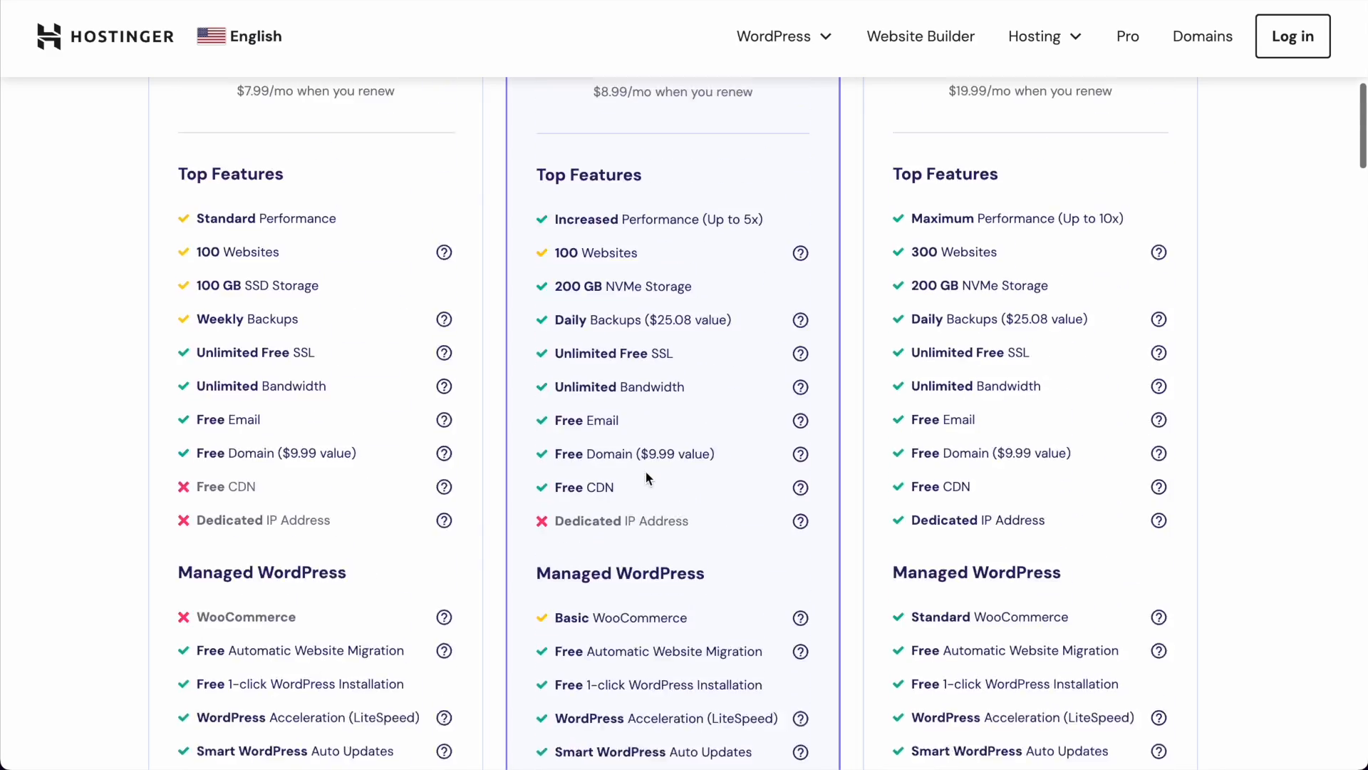
scroll(583, 442, "down", 2)
scroll(613, 413, "down", 15)
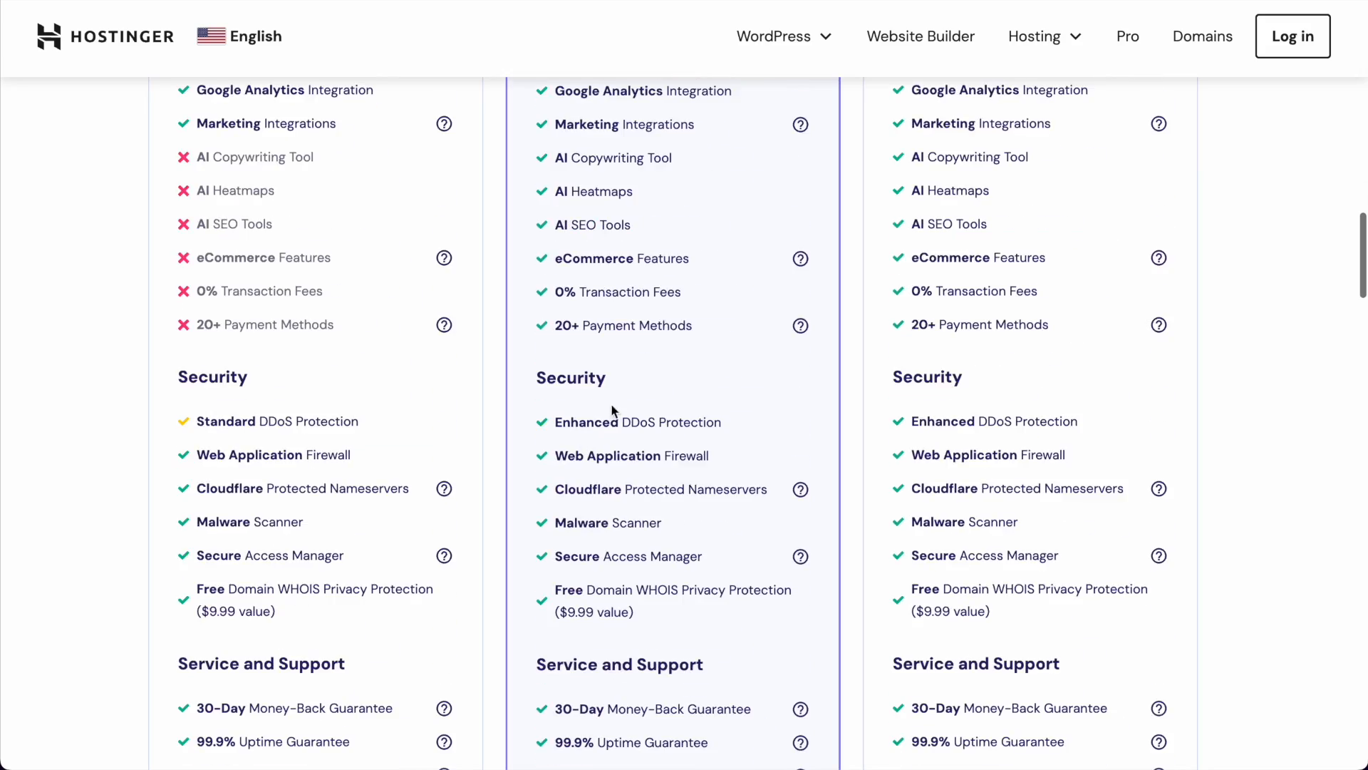
scroll(627, 479, "up", 10)
scroll(648, 526, "down", 7)
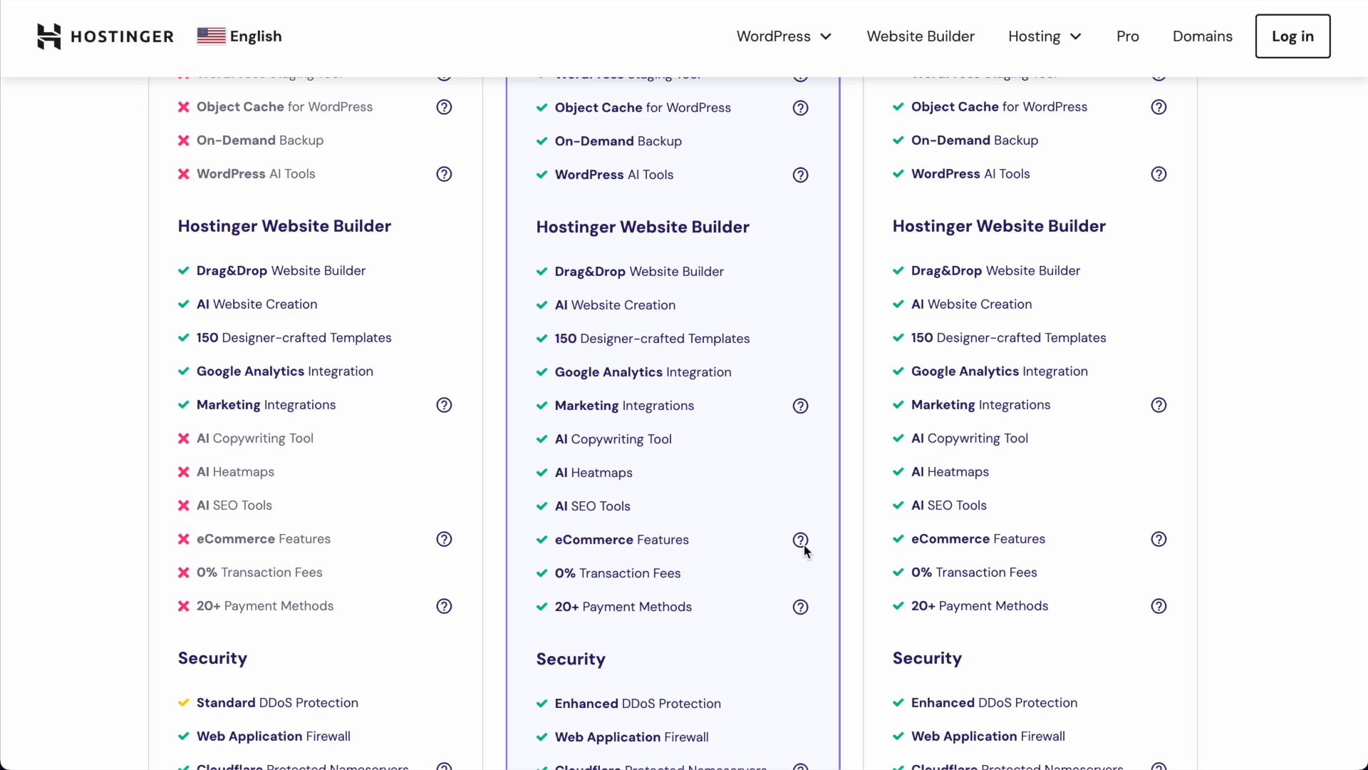
mouse_move(802, 546)
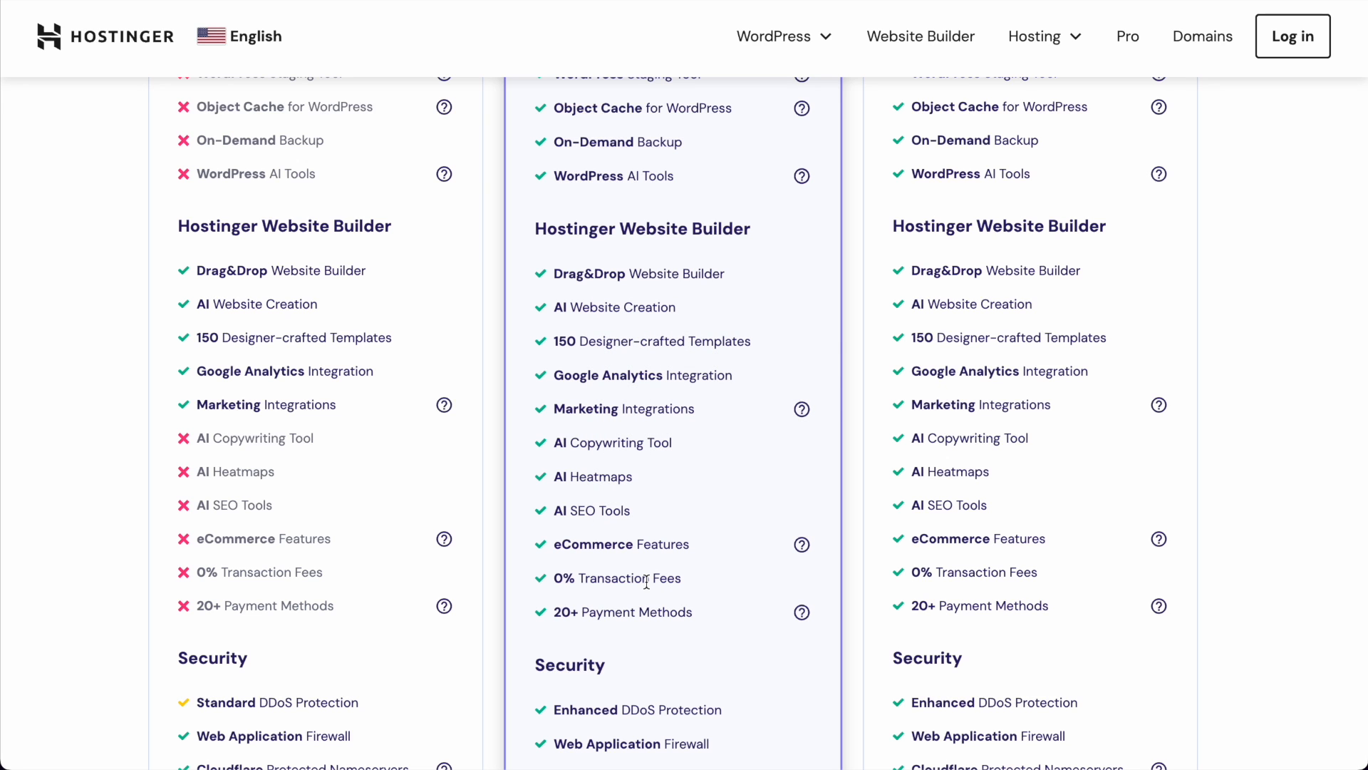
scroll(707, 579, "down", 2)
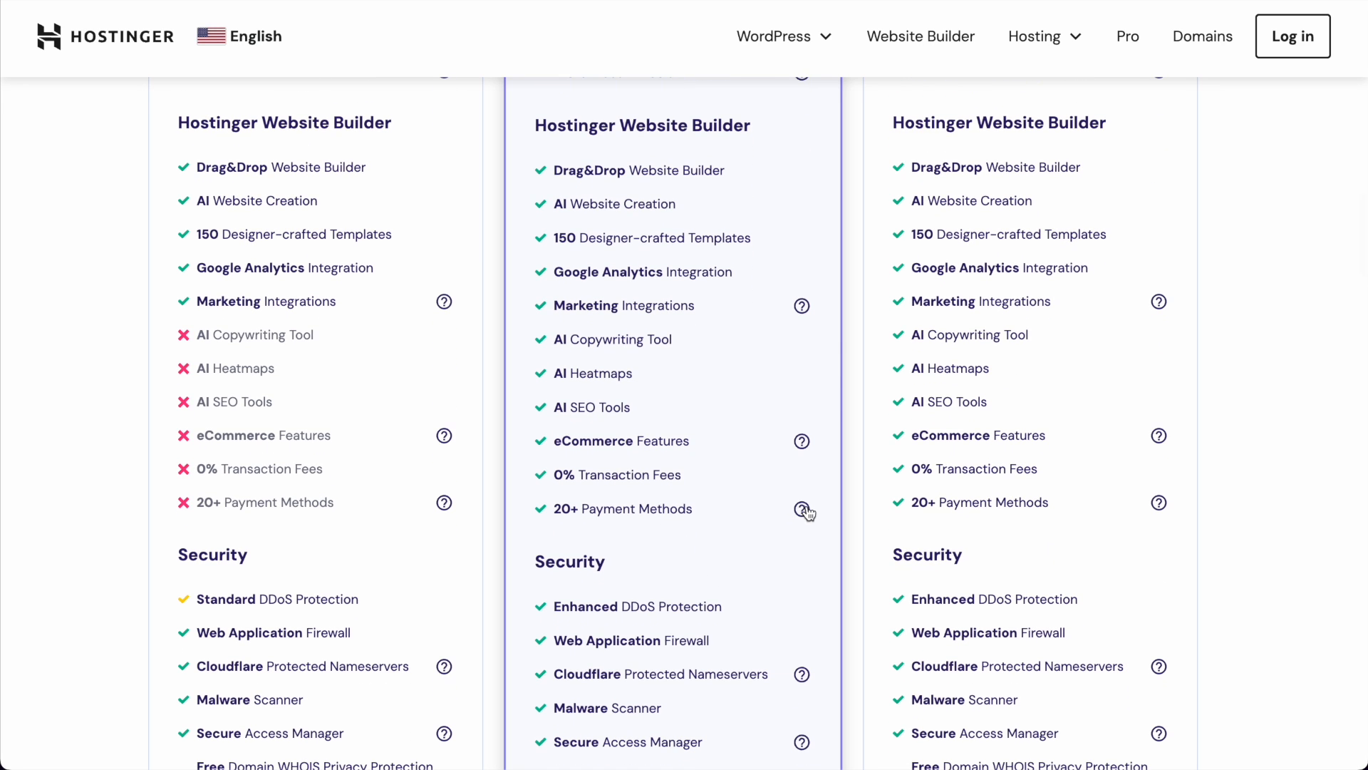
mouse_move(805, 510)
- Review the plans' Security and Service and Support features, and toggle the Business plan's full feature list
scroll(683, 445, "down", 5)
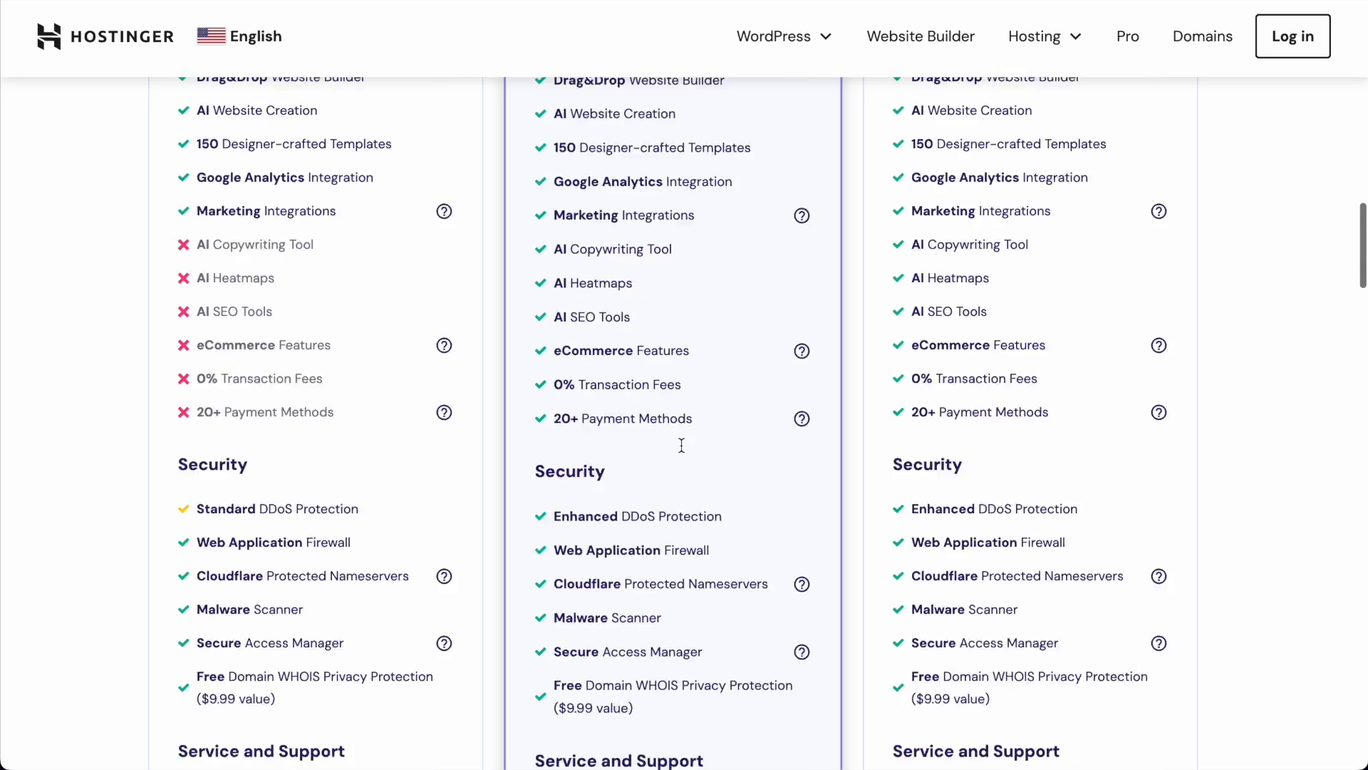
scroll(681, 445, "down", 6)
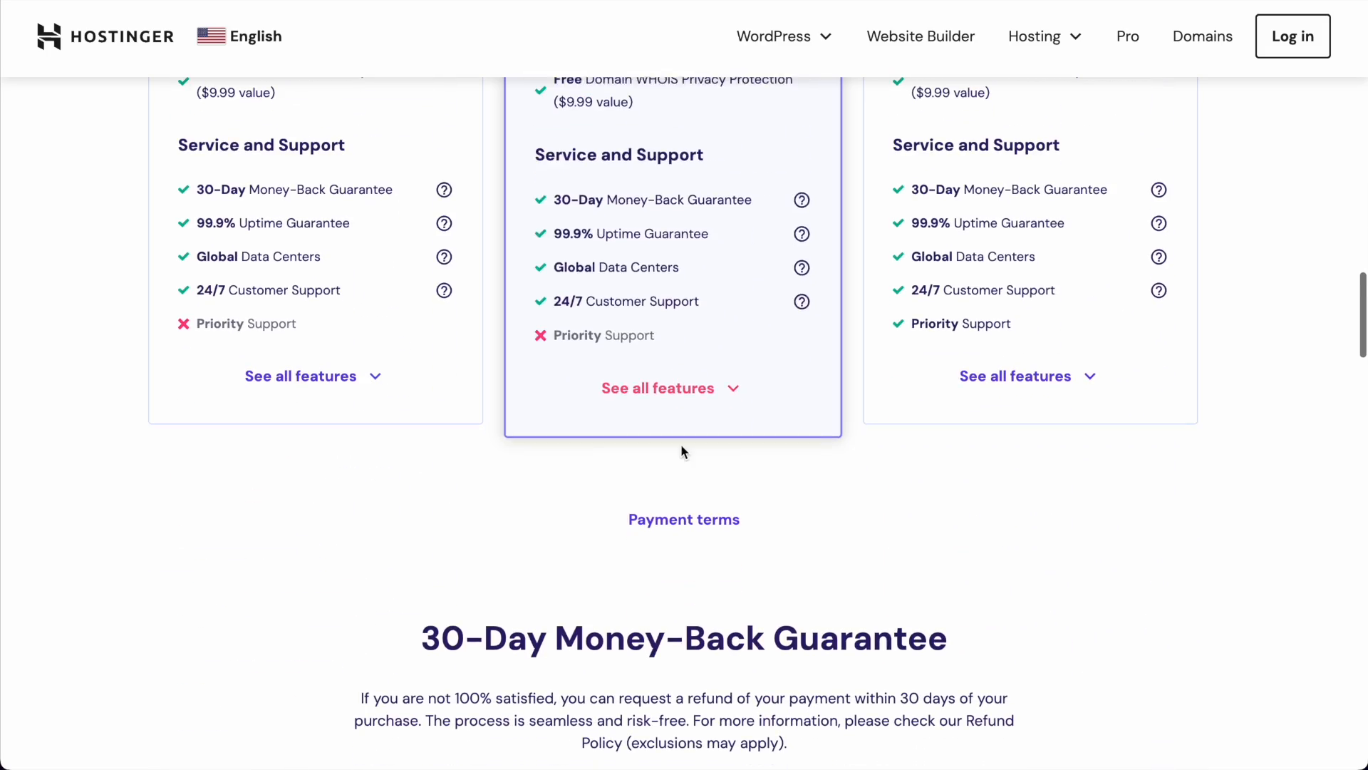
left_click(659, 394)
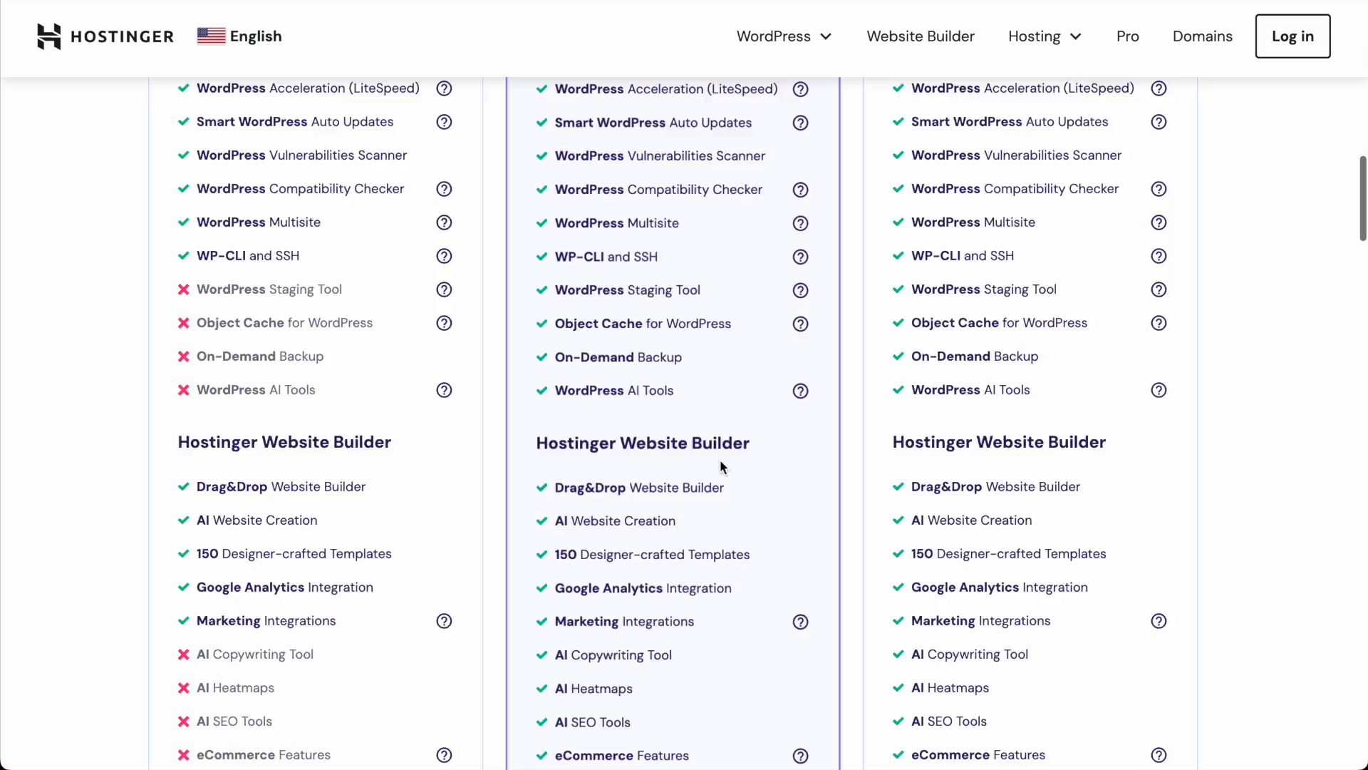
scroll(721, 468, "up", 15)
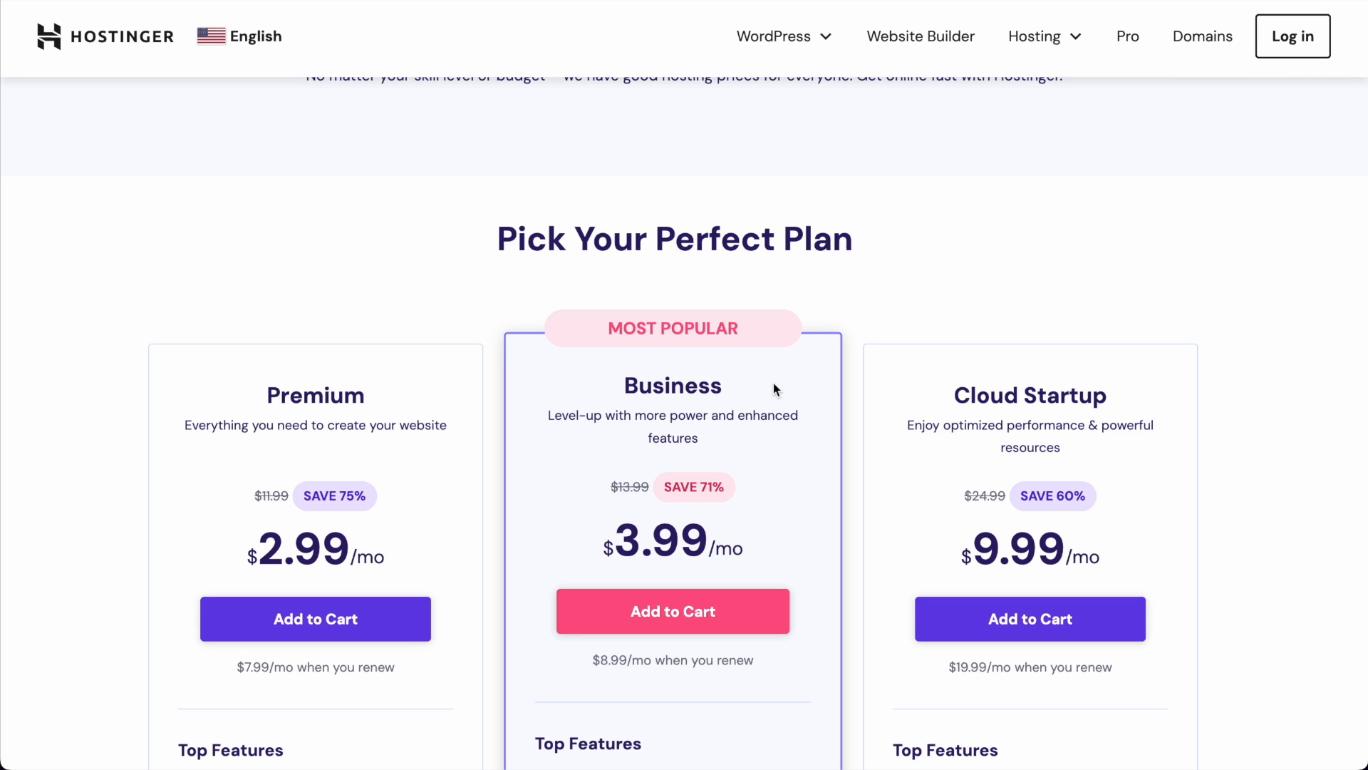
- View the extra options available for cowzlife.com in the website list, then close them
scroll(849, 317, "down", 2)
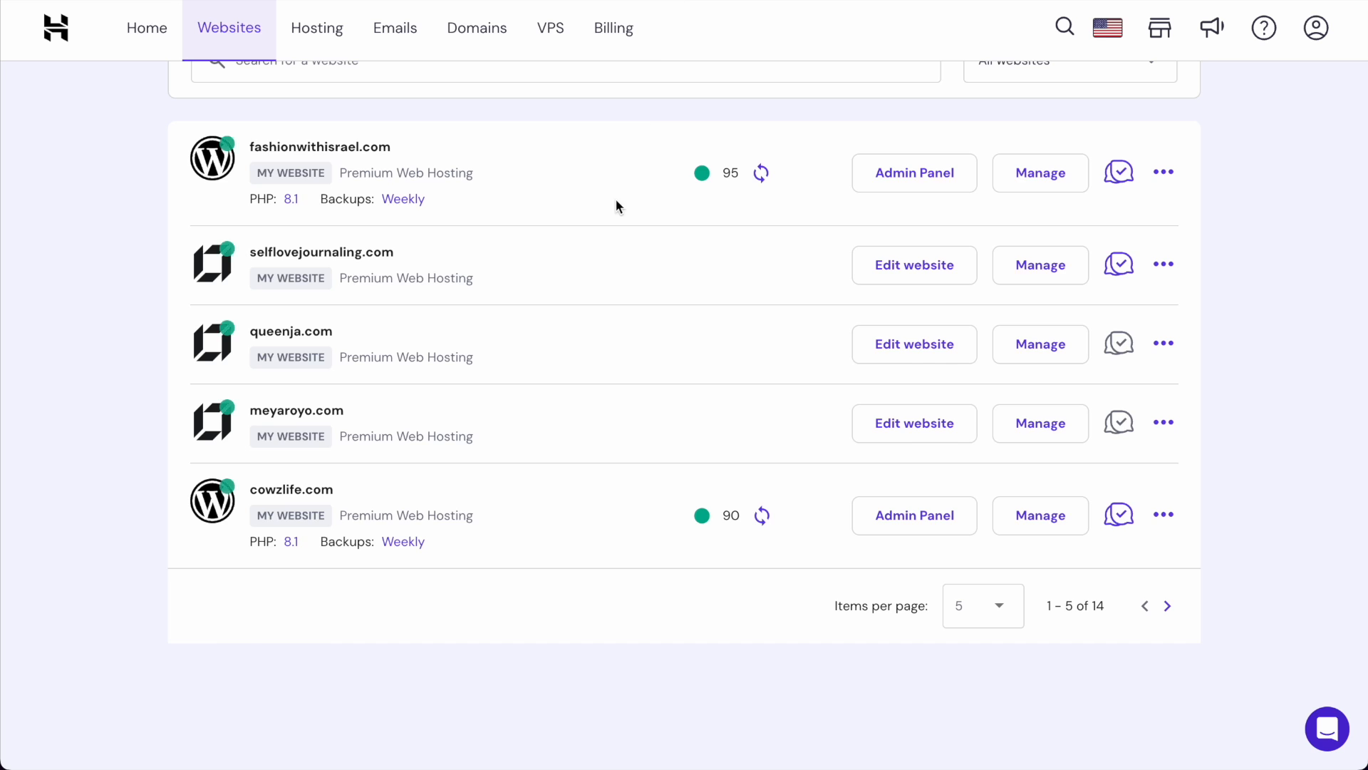
scroll(616, 206, "up", 2)
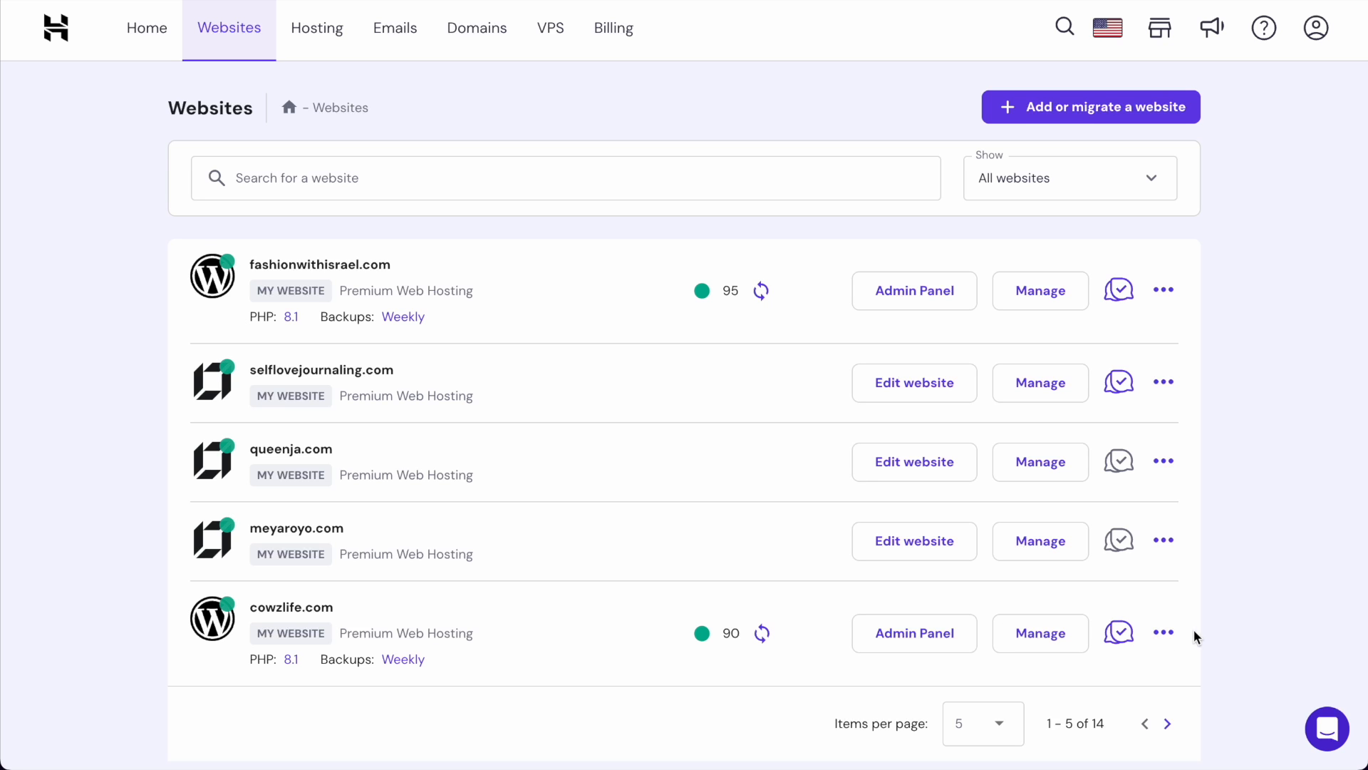
left_click(1167, 640)
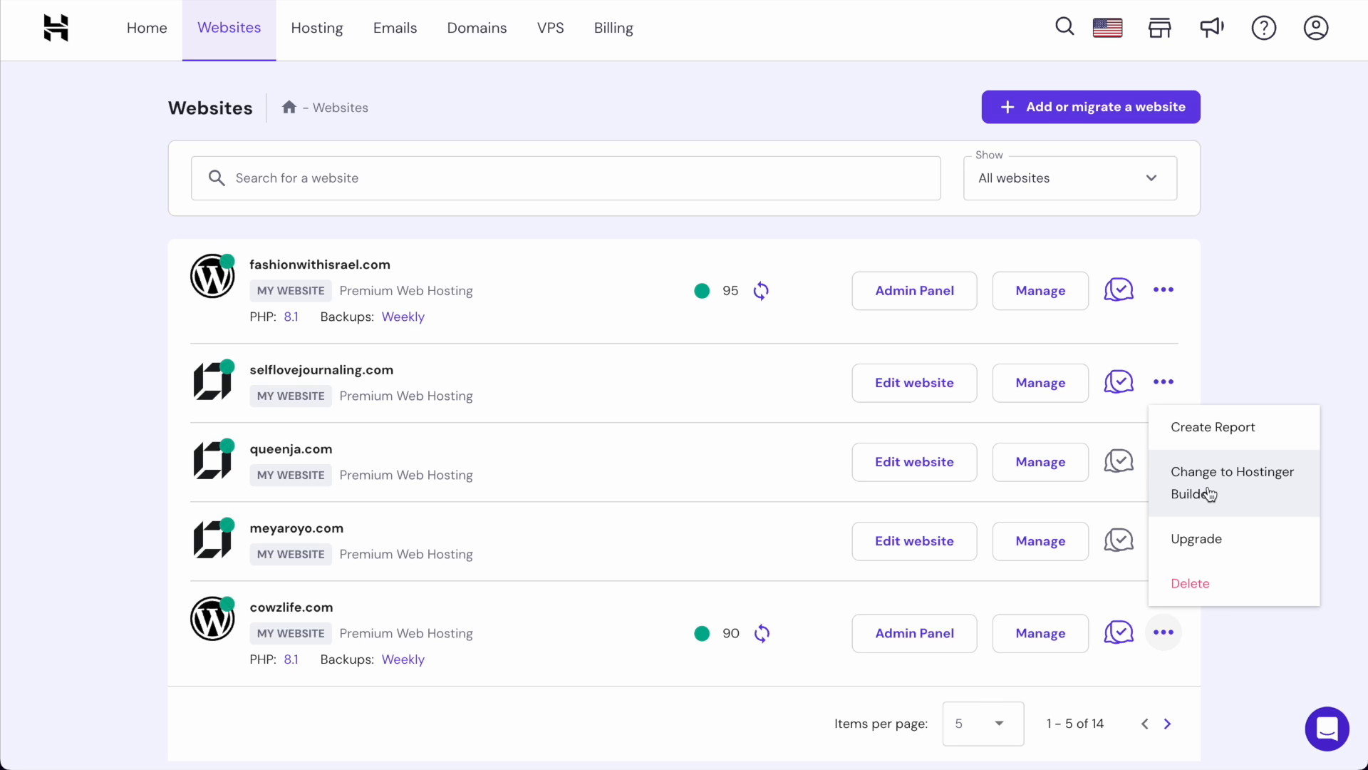
left_click(1245, 339)
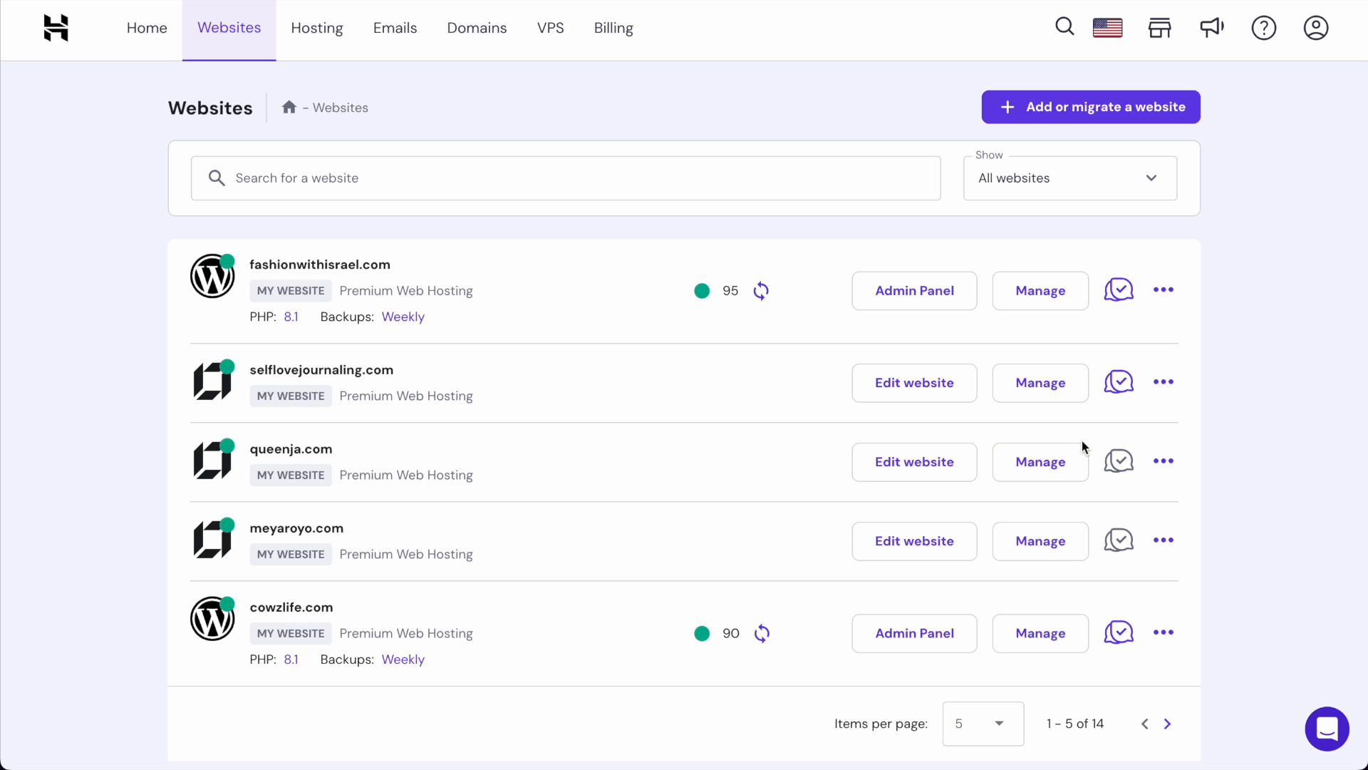
- Start changing the template of queenja.com, acknowledging that the website content will be deleted
left_click(1170, 469)
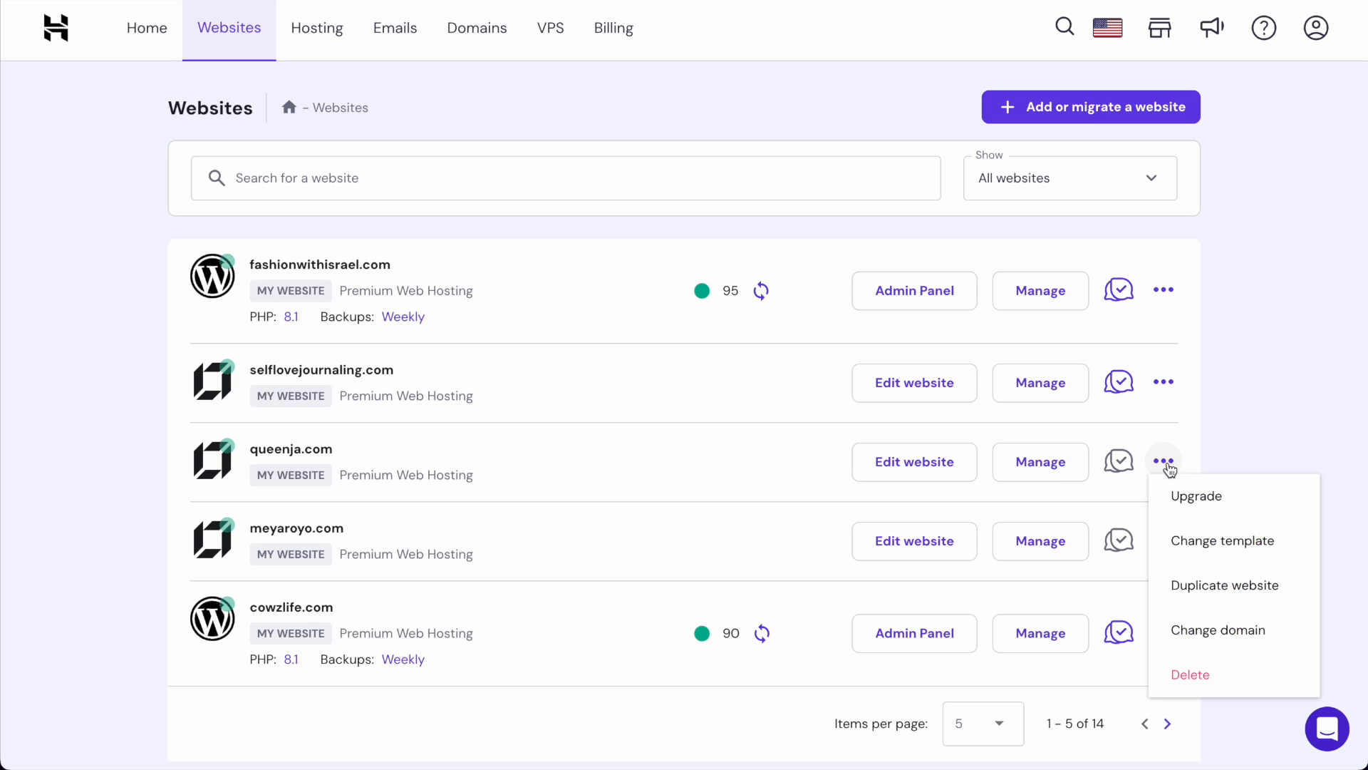
left_click(1233, 546)
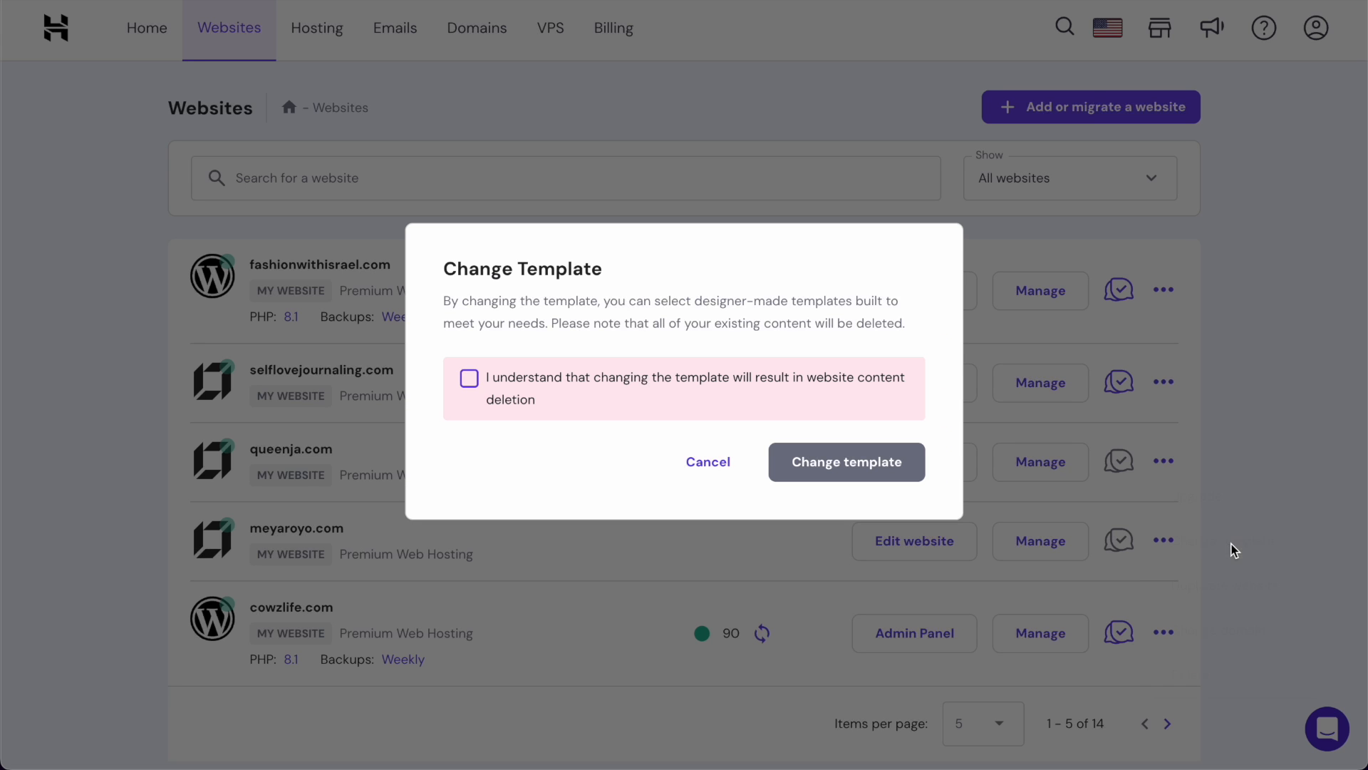
left_click(472, 383)
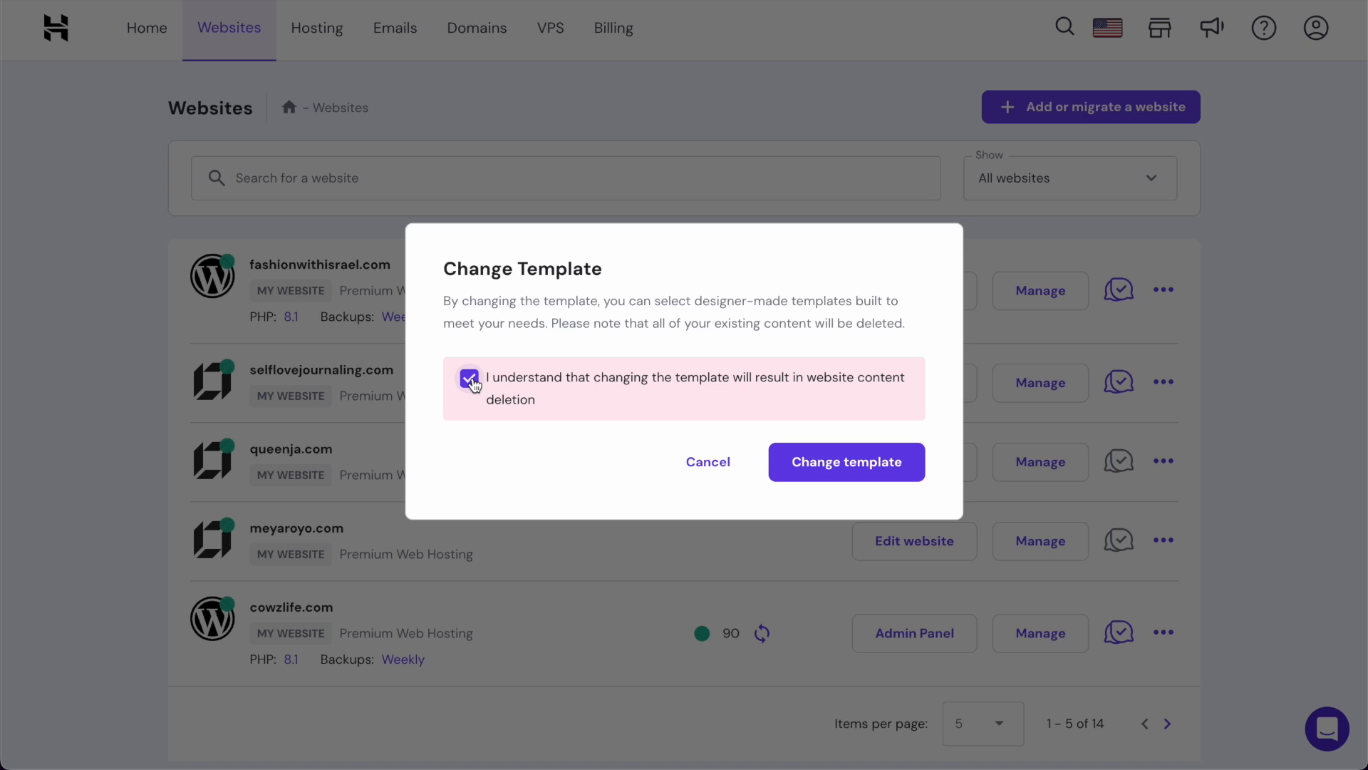
left_click(846, 463)
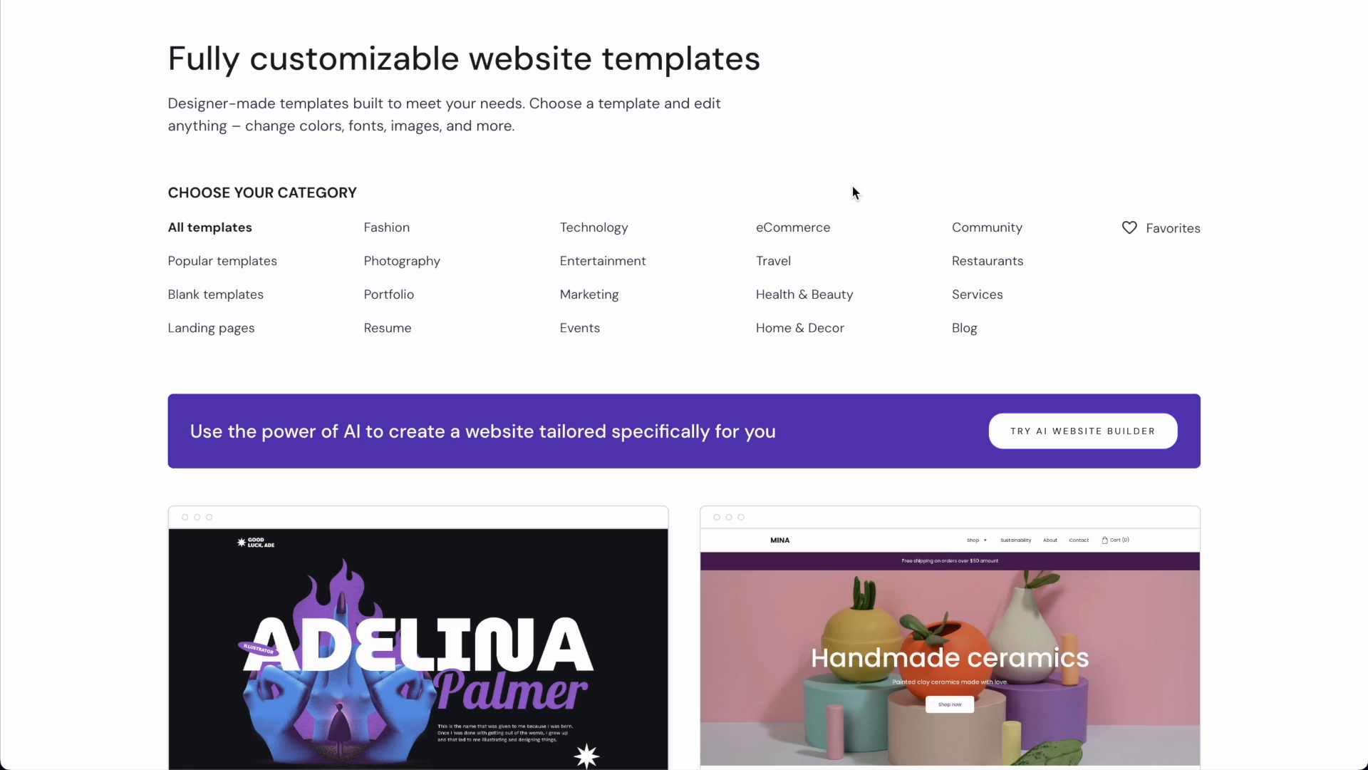
- Filter the website templates to the Blog category and look over the Good news and Elisha templates
scroll(852, 186, "down", 1)
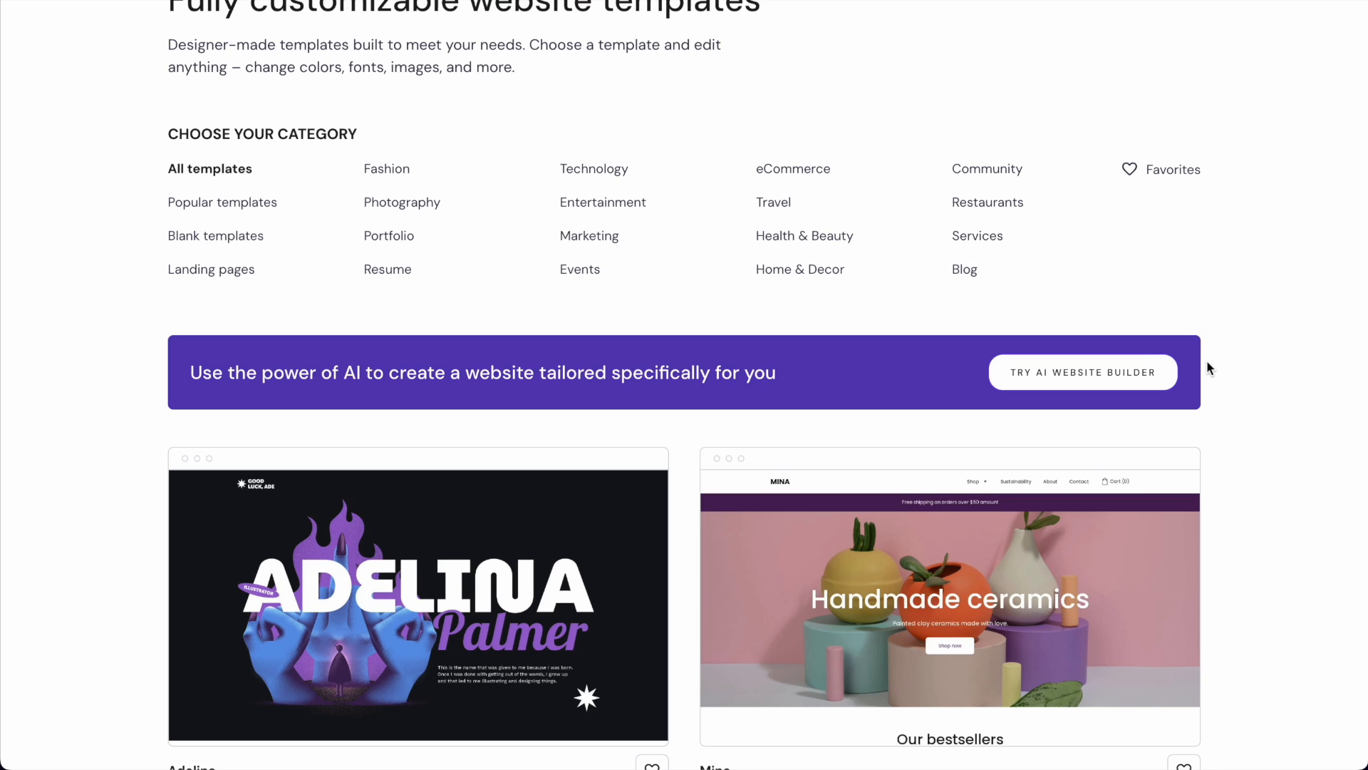
left_click(966, 271)
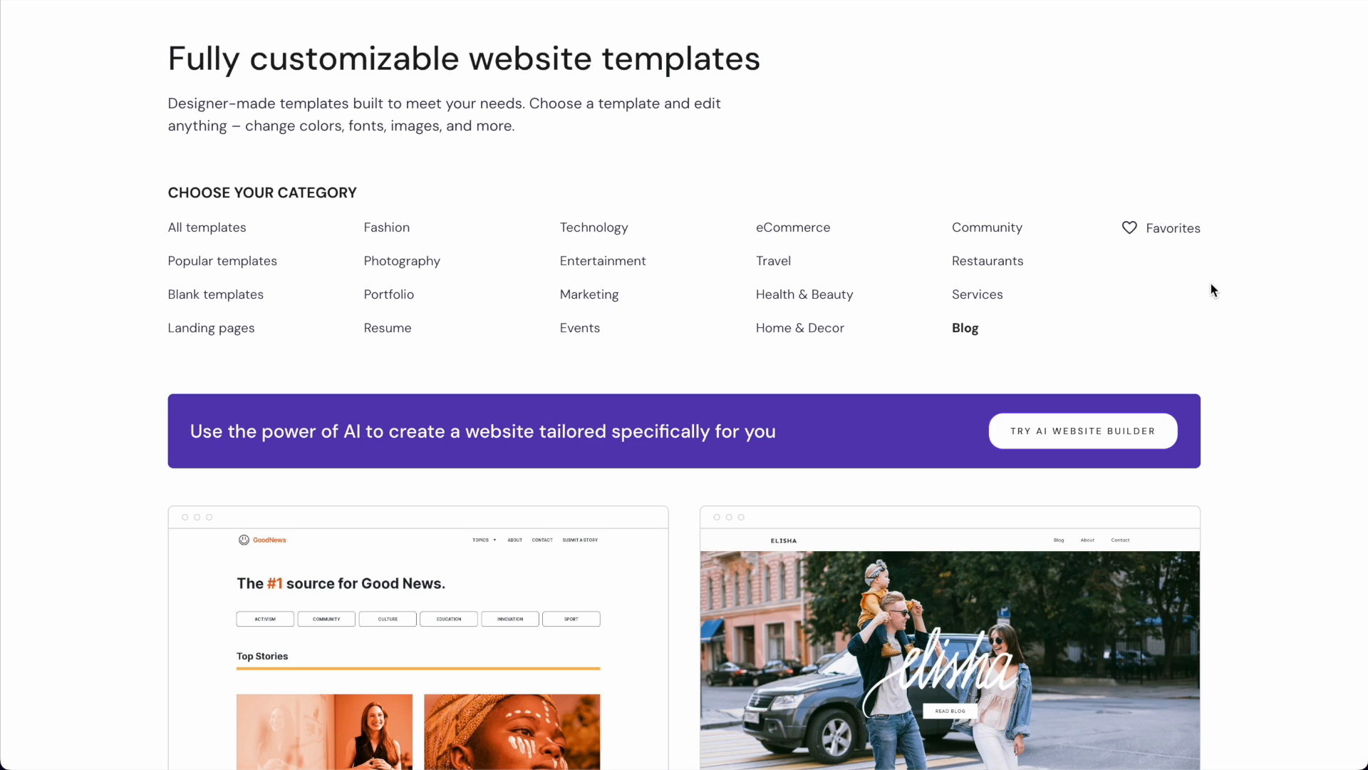
scroll(1211, 284, "down", 2)
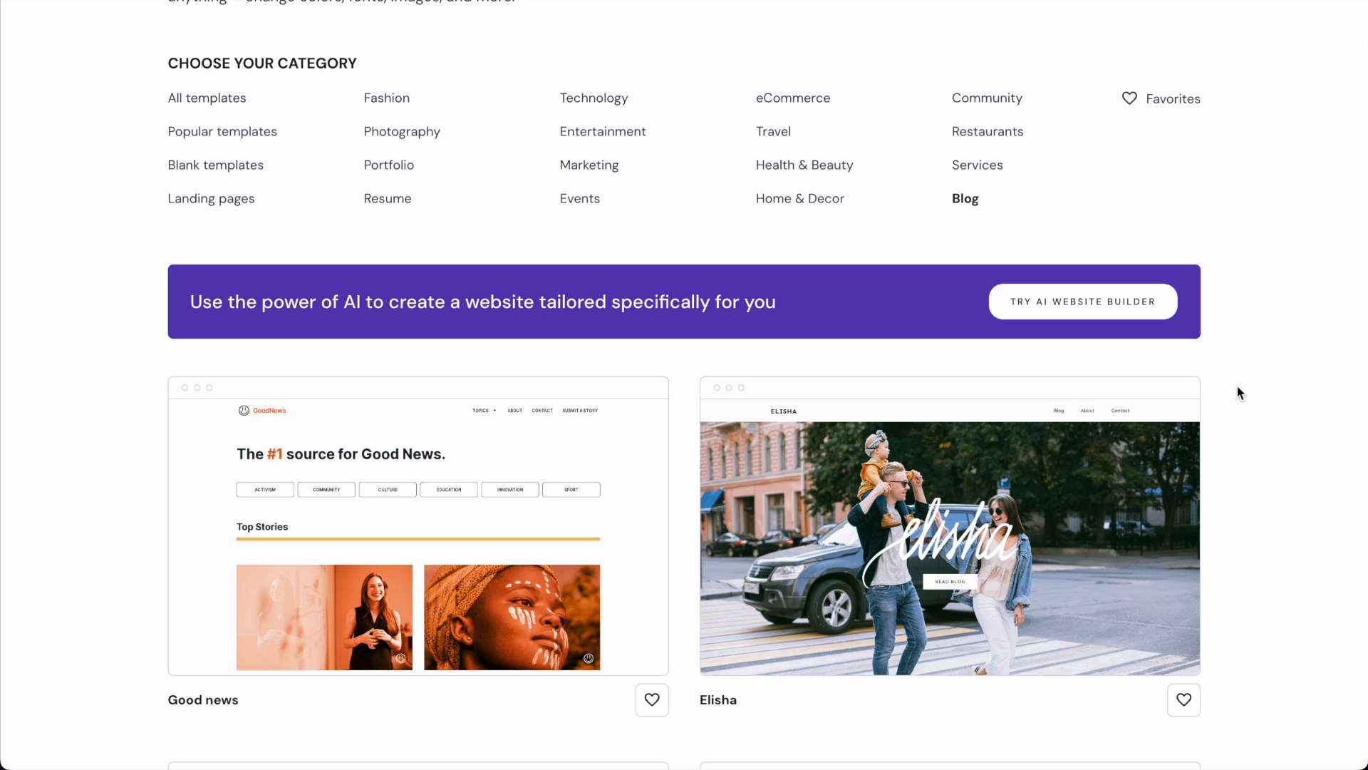
scroll(1238, 388, "down", 3)
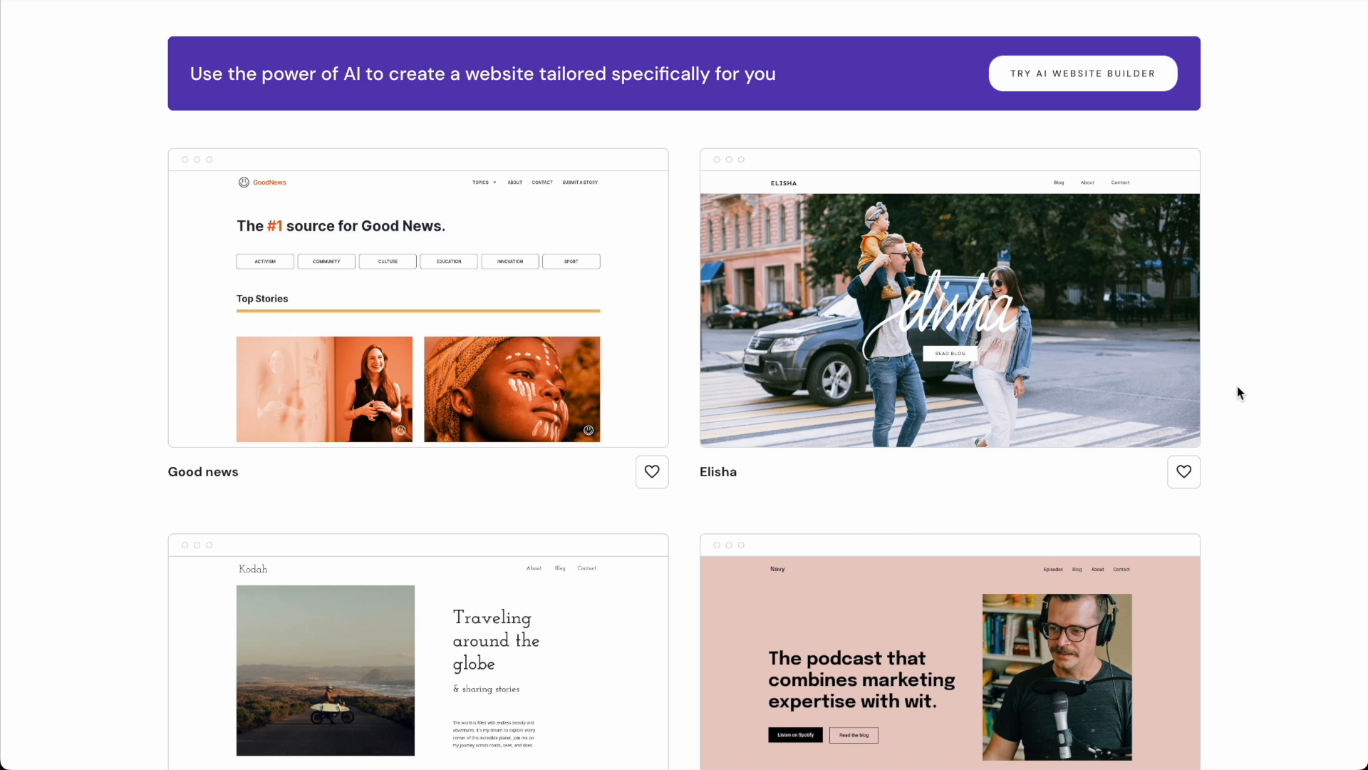
mouse_move(501, 381)
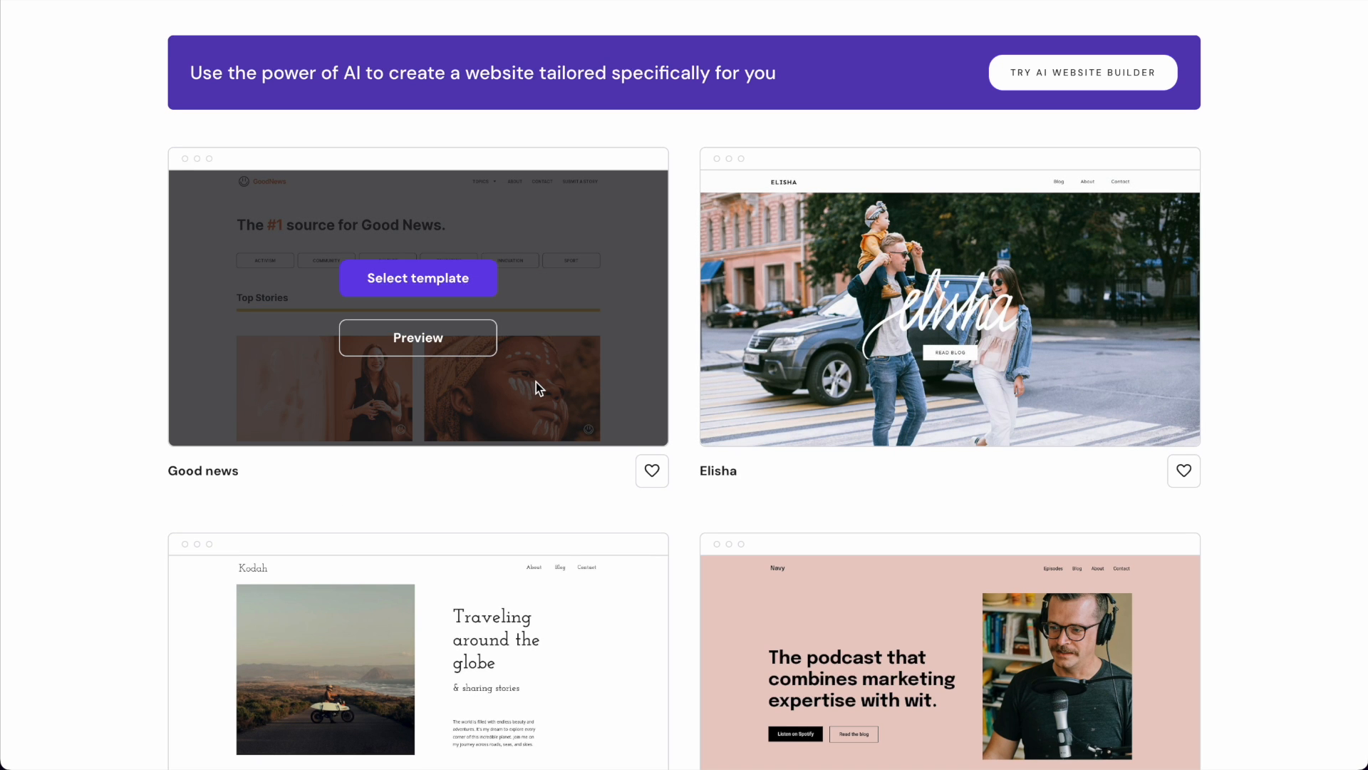
mouse_move(1035, 236)
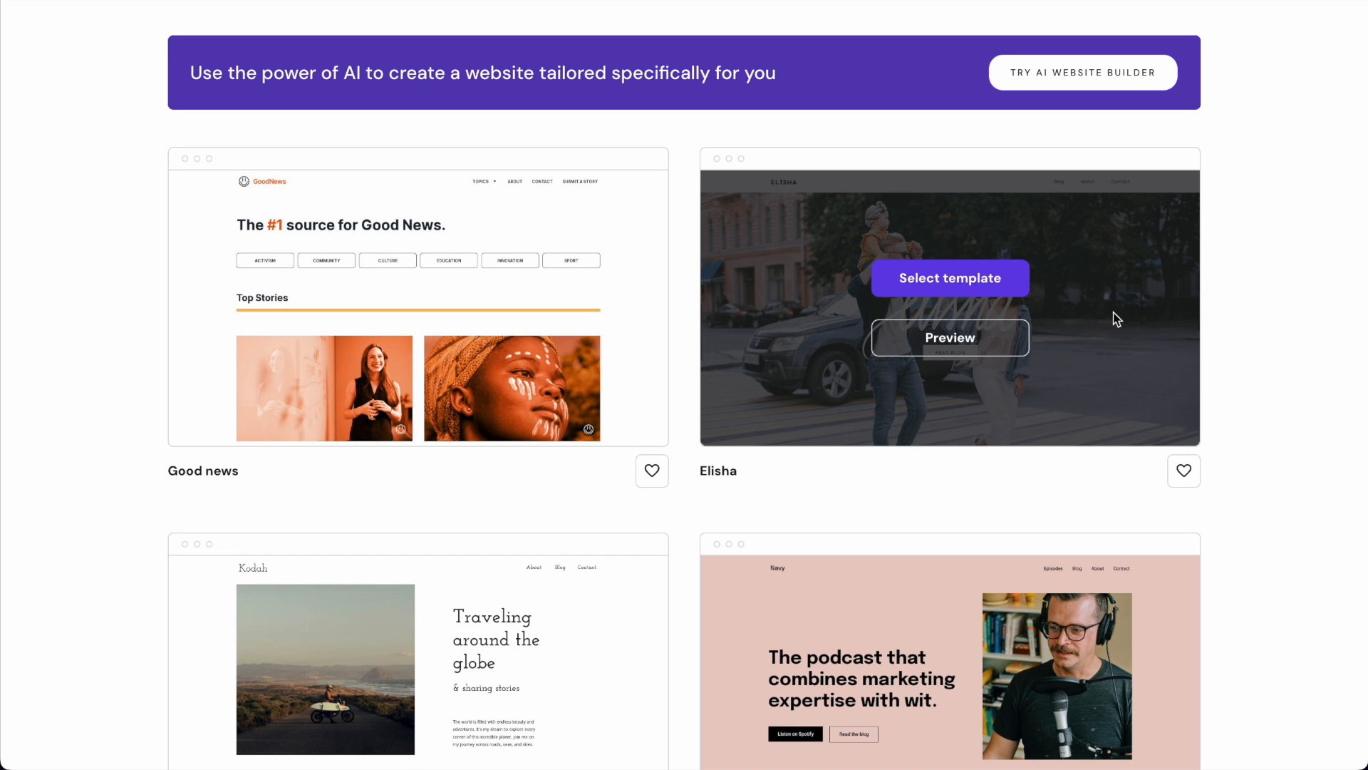
- Preview the Elisha template and look through its home page from the hero image to the lower sections
left_click(949, 345)
scroll(952, 242, "down", 15)
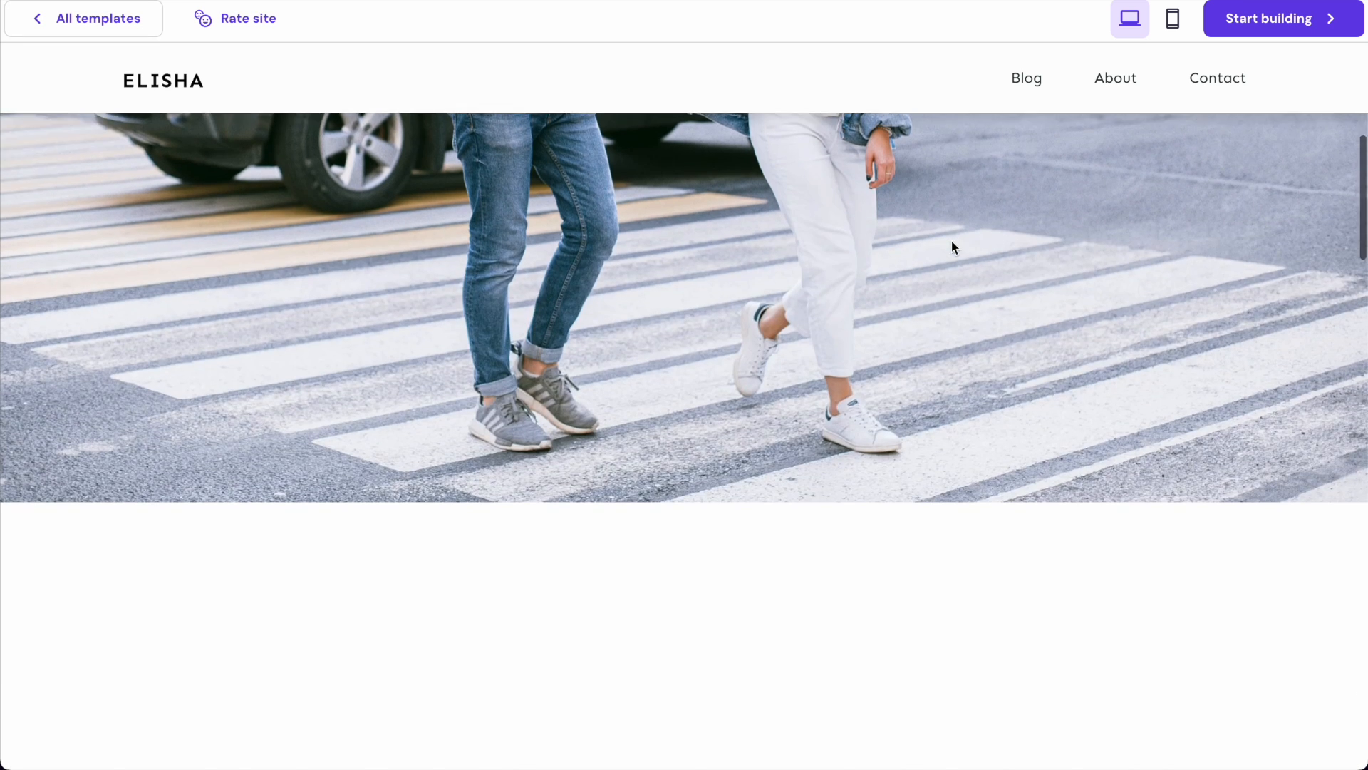
scroll(951, 241, "down", 10)
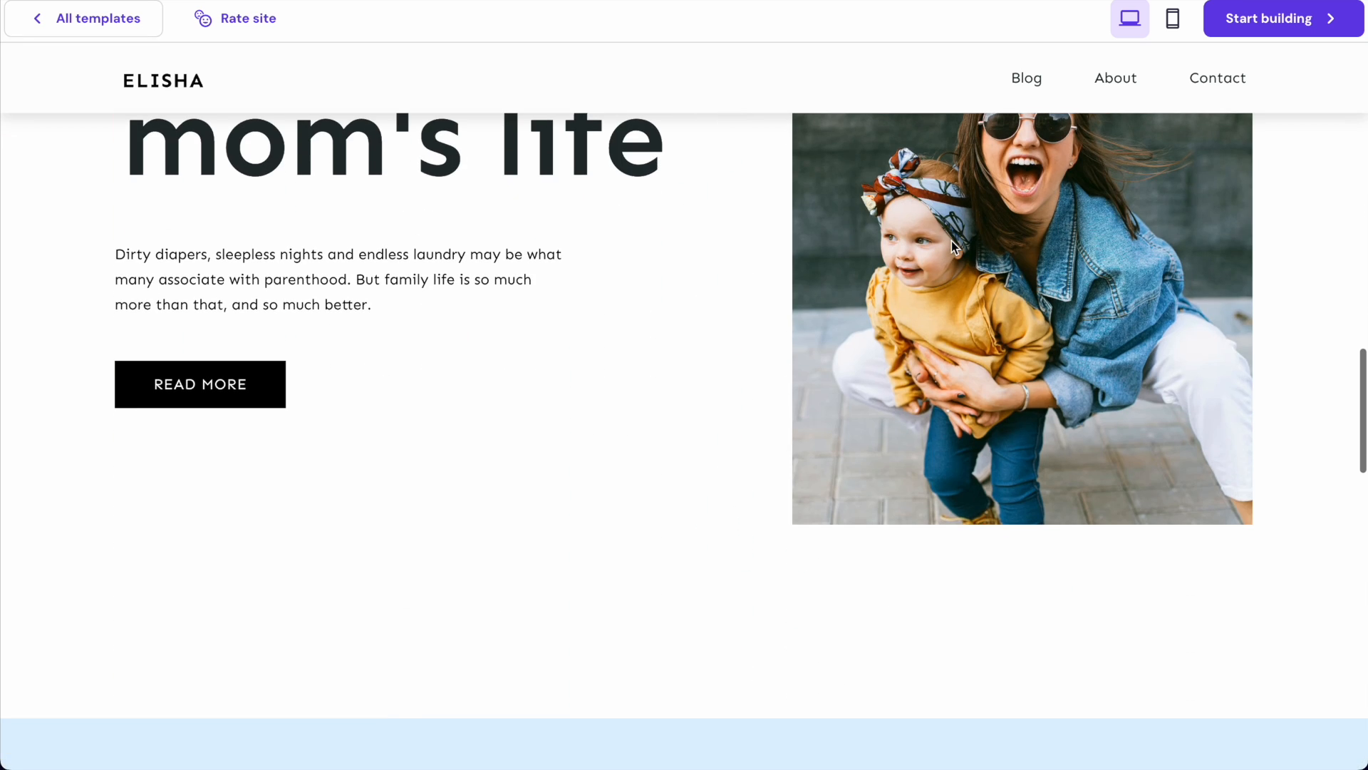
scroll(951, 241, "down", 10)
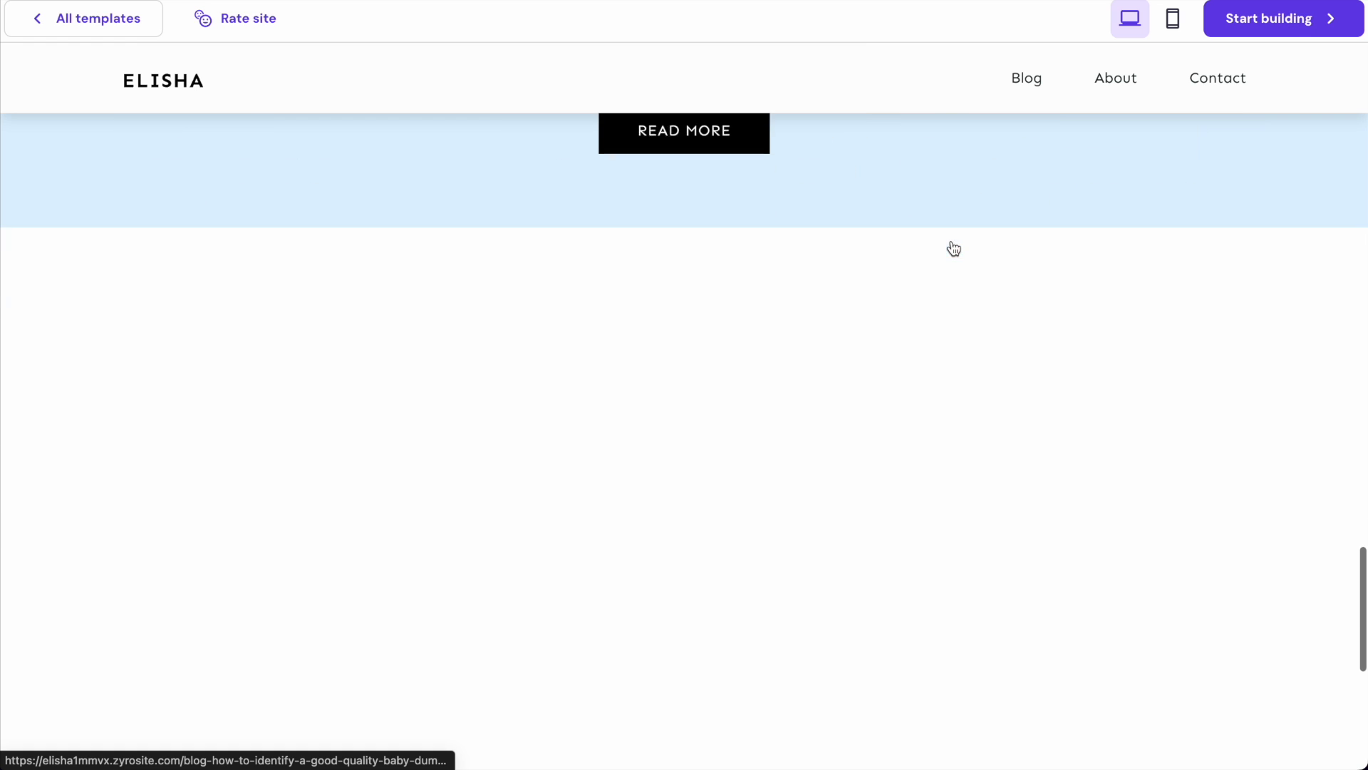
scroll(951, 241, "down", 2)
scroll(951, 241, "up", 20)
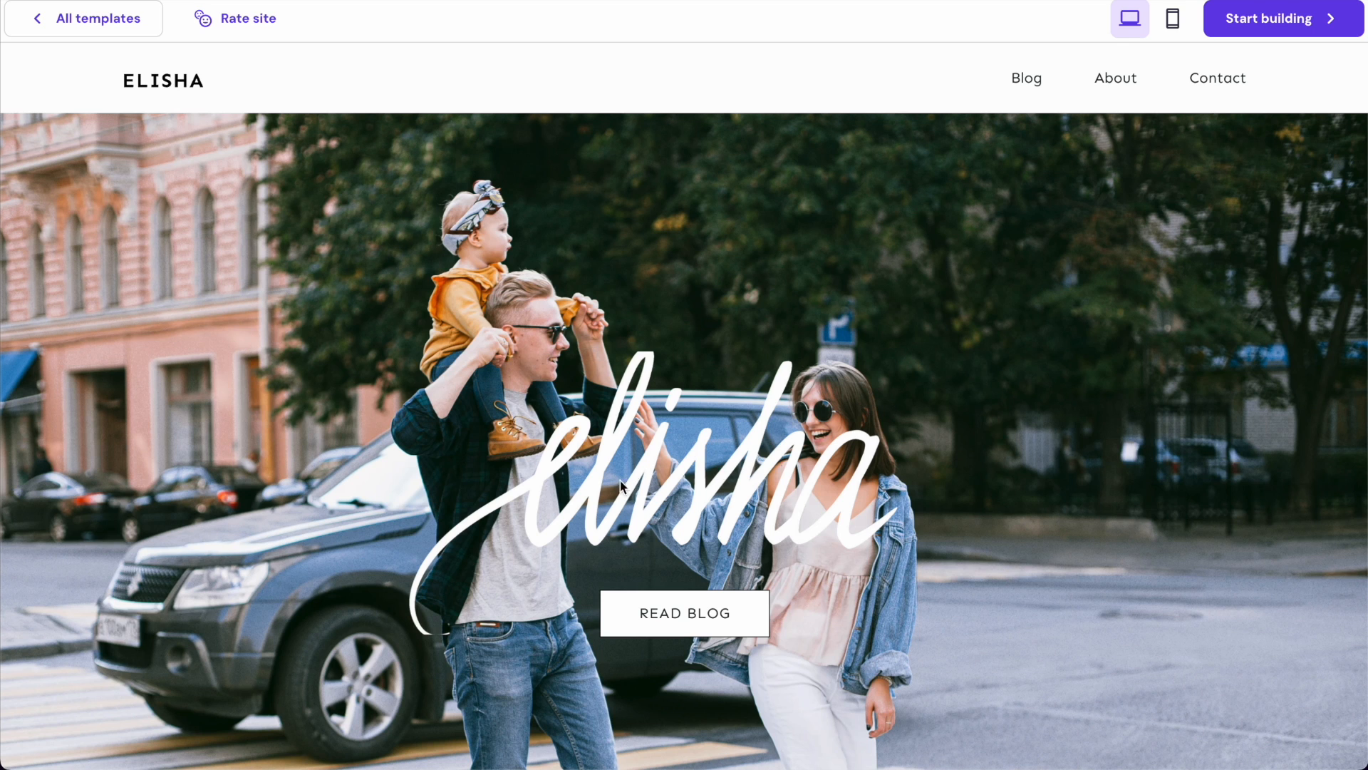
scroll(974, 358, "down", 9)
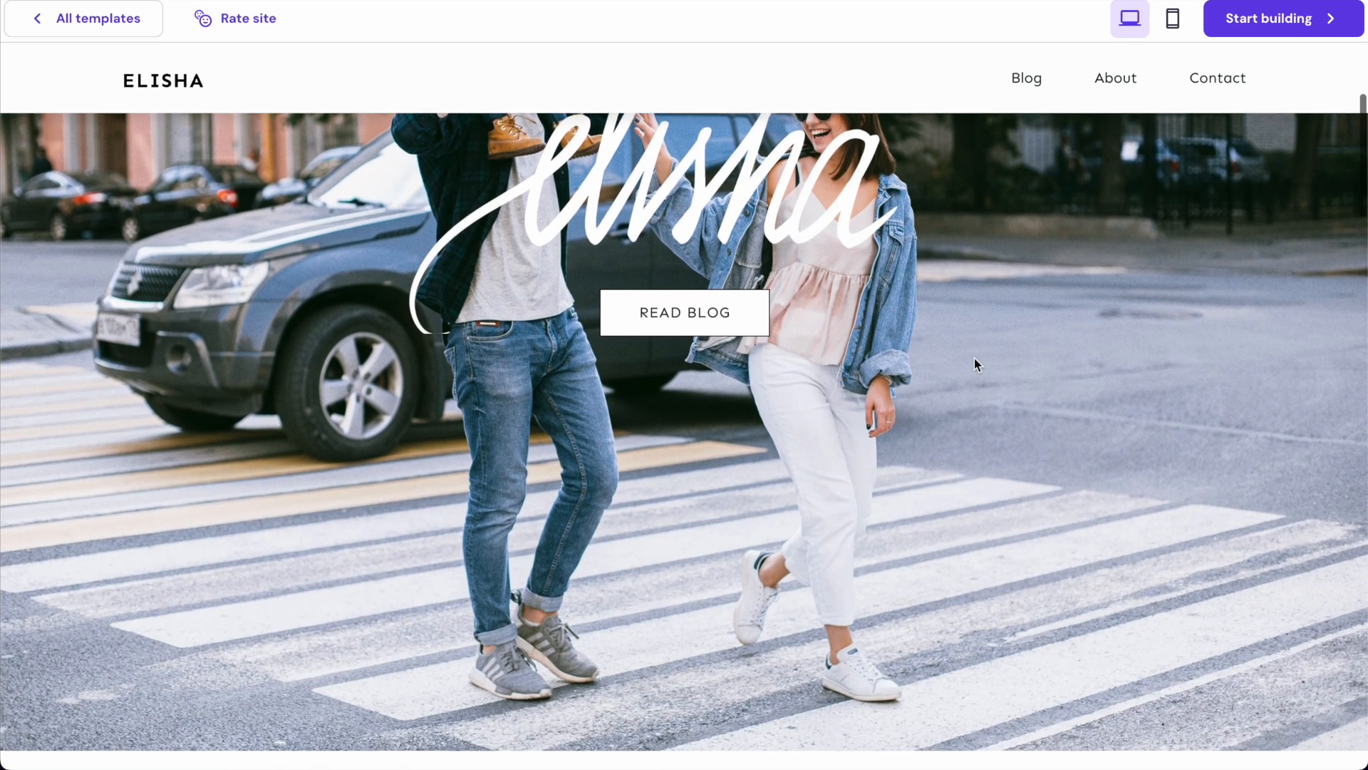
scroll(973, 363, "down", 2)
scroll(973, 363, "up", 11)
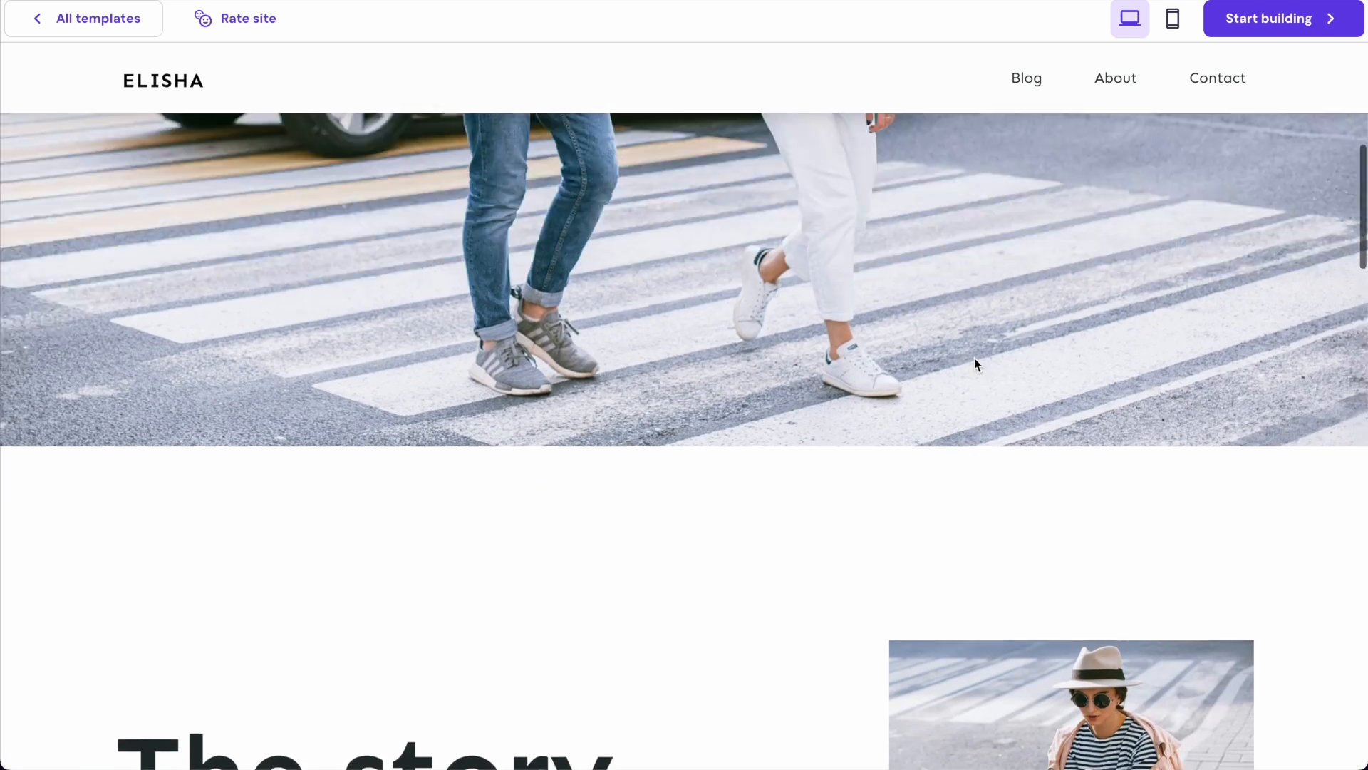
- Visit the Elisha preview's blog through READ BLOG, return to its home page and review it down to the Let's Chat section
left_click(694, 404)
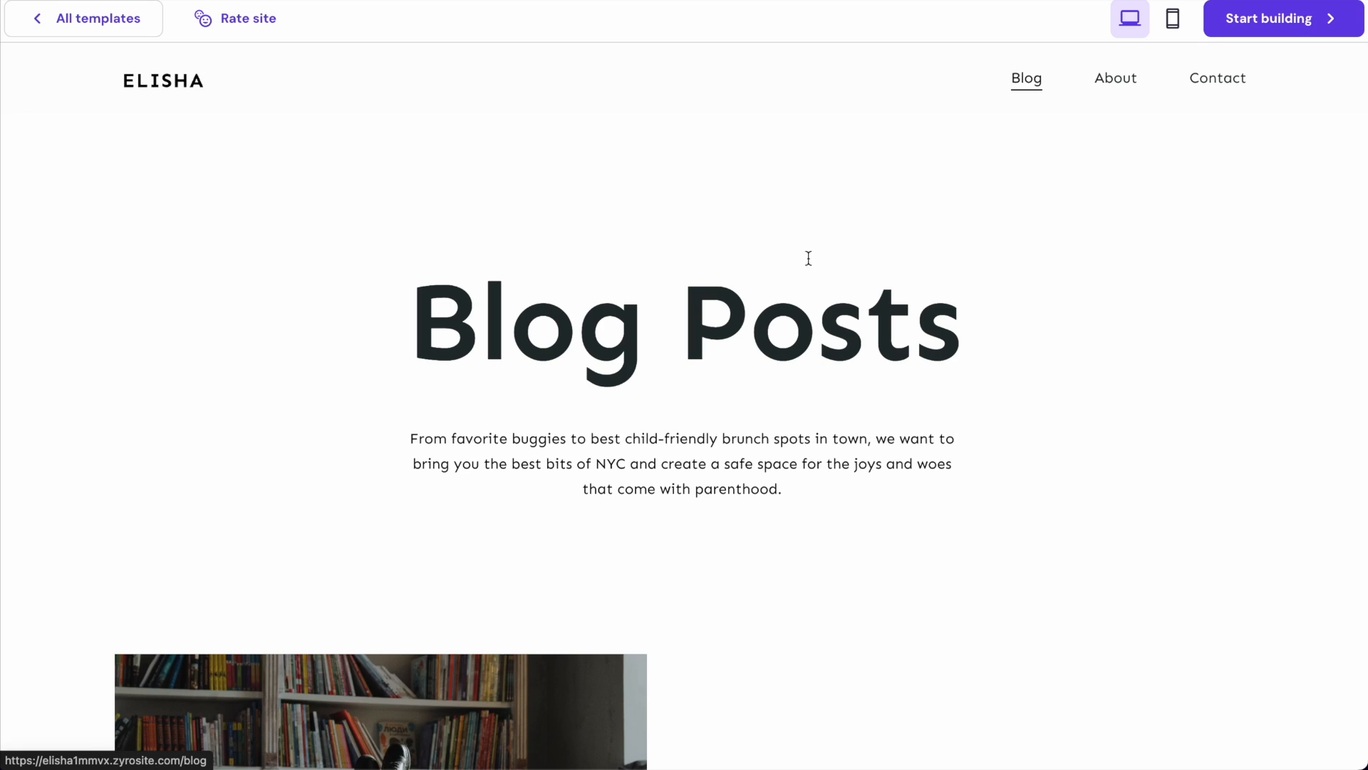
left_click(187, 82)
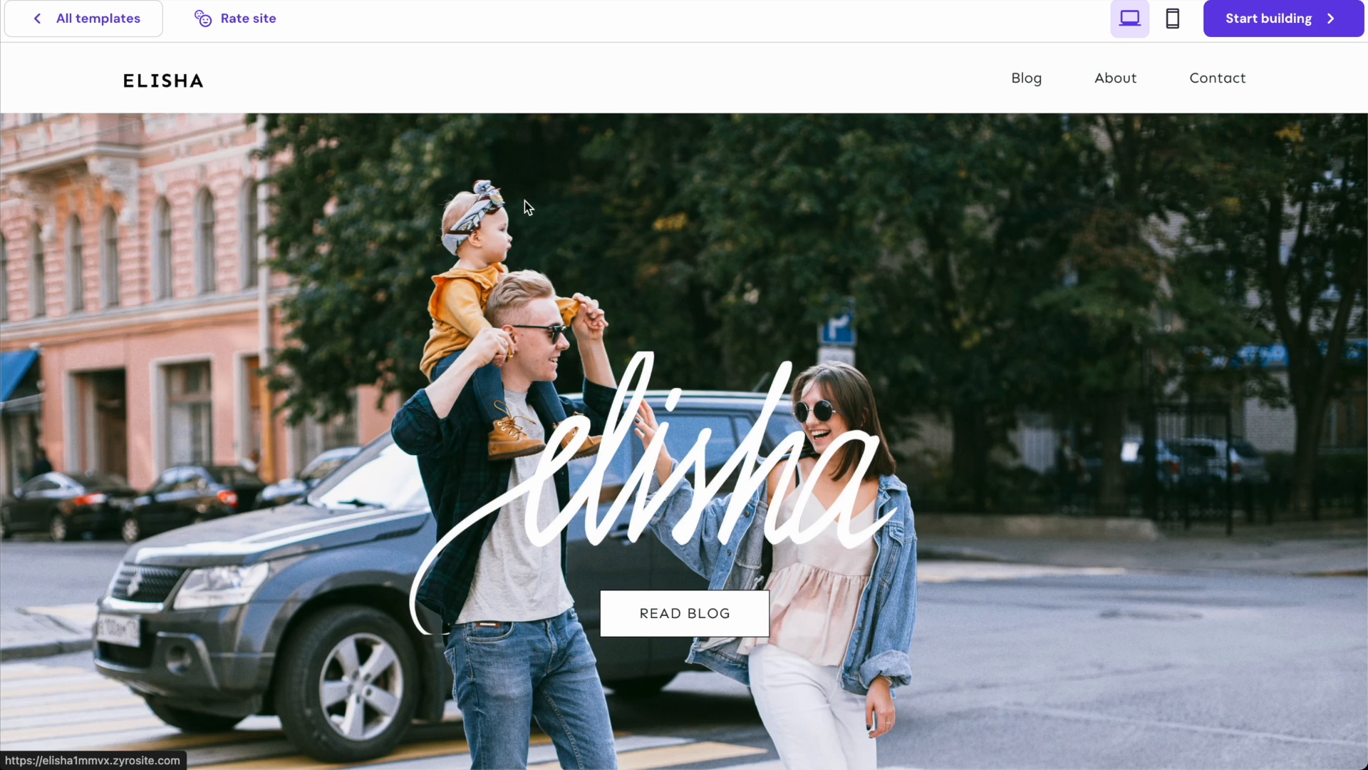
scroll(616, 263, "down", 9)
scroll(714, 363, "down", 3)
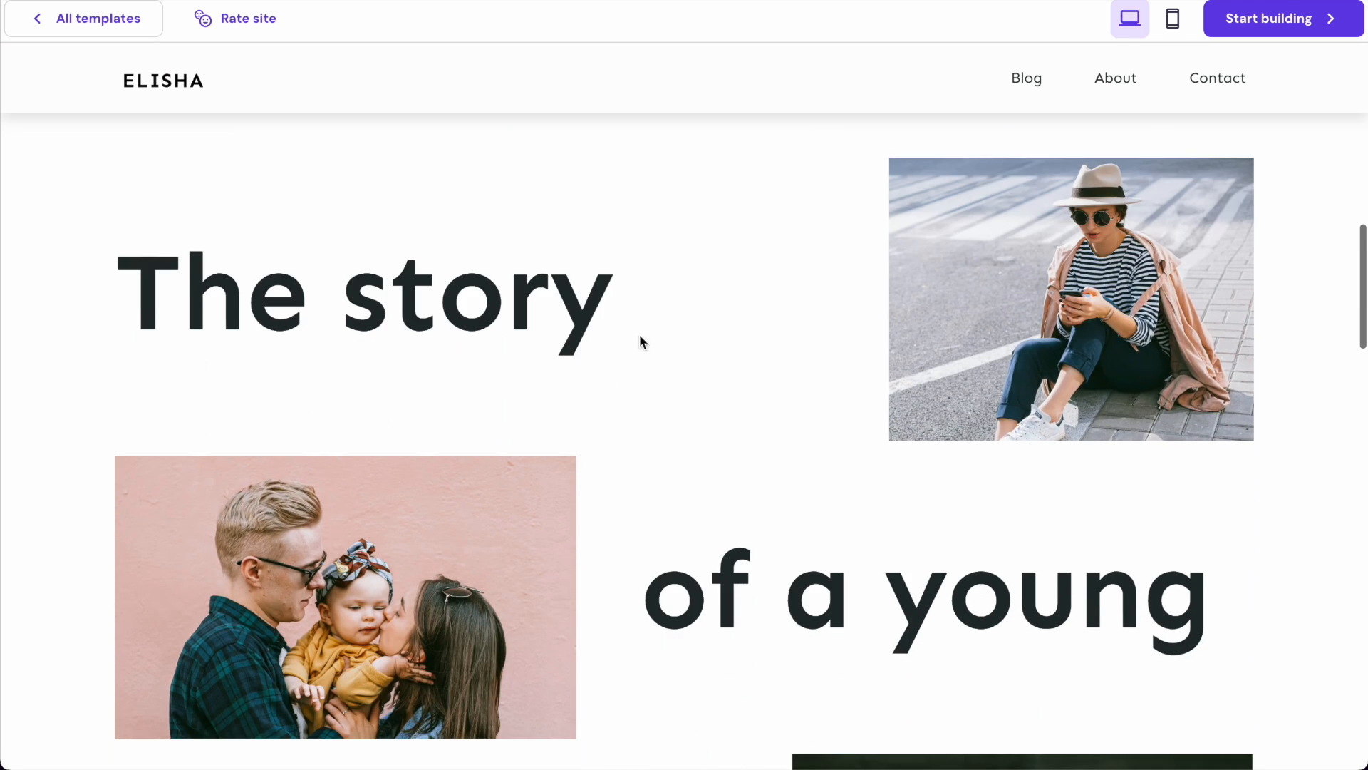
scroll(806, 457, "down", 15)
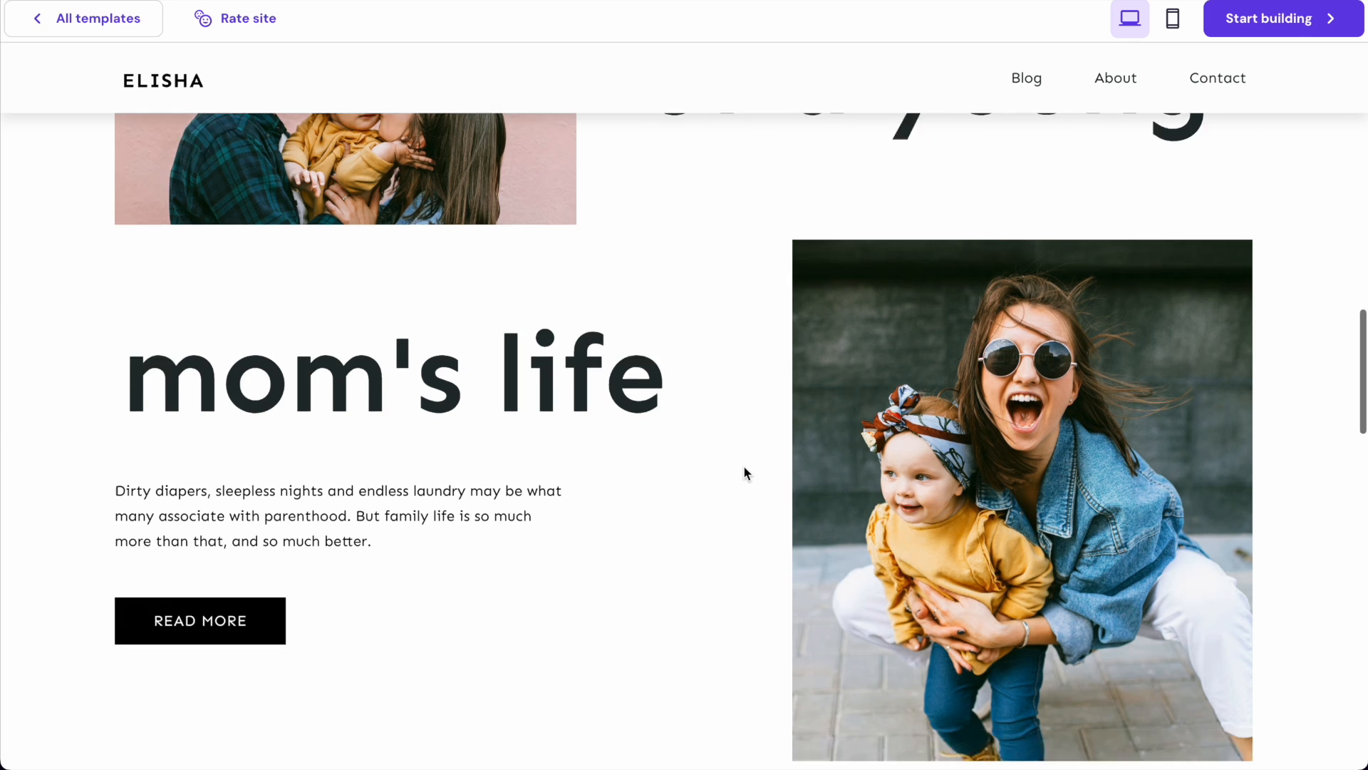
scroll(745, 468, "down", 12)
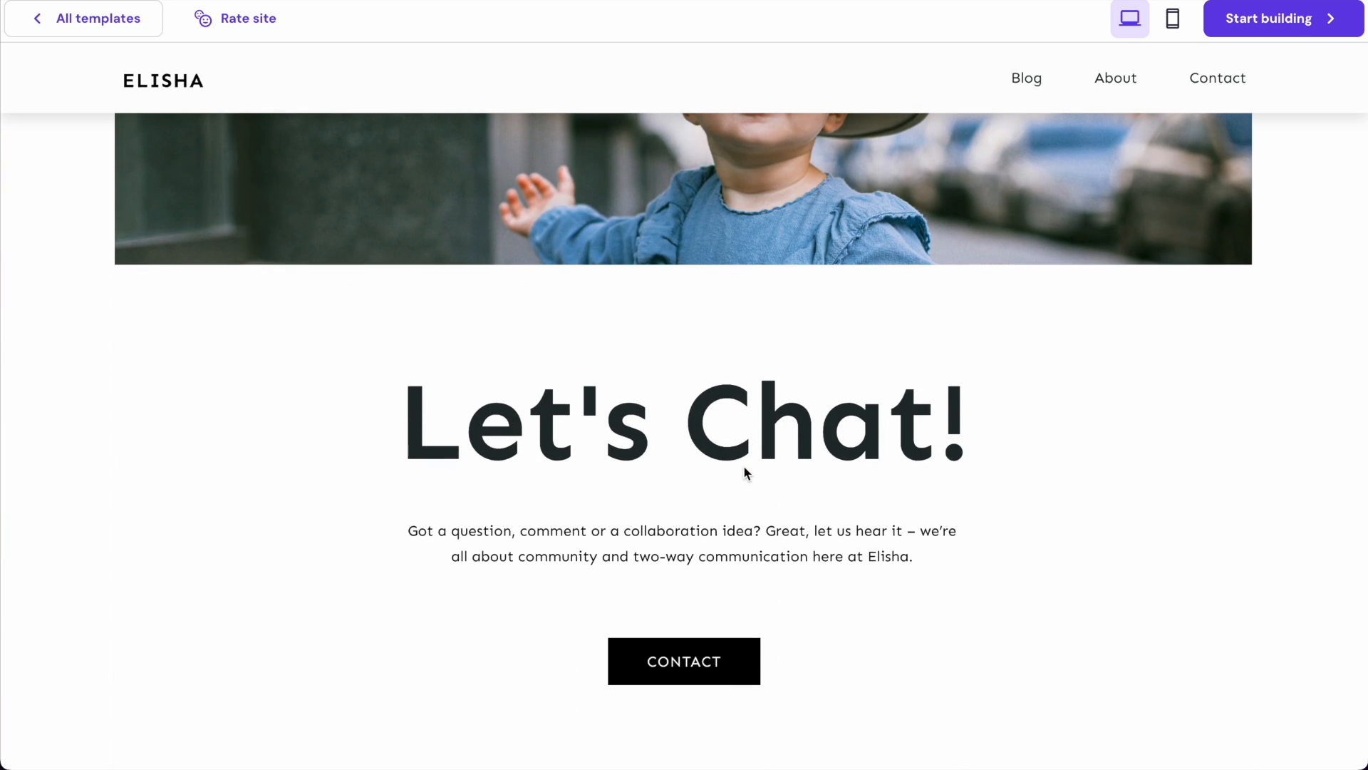
scroll(744, 469, "down", 5)
scroll(744, 469, "up", 10)
scroll(744, 473, "up", 6)
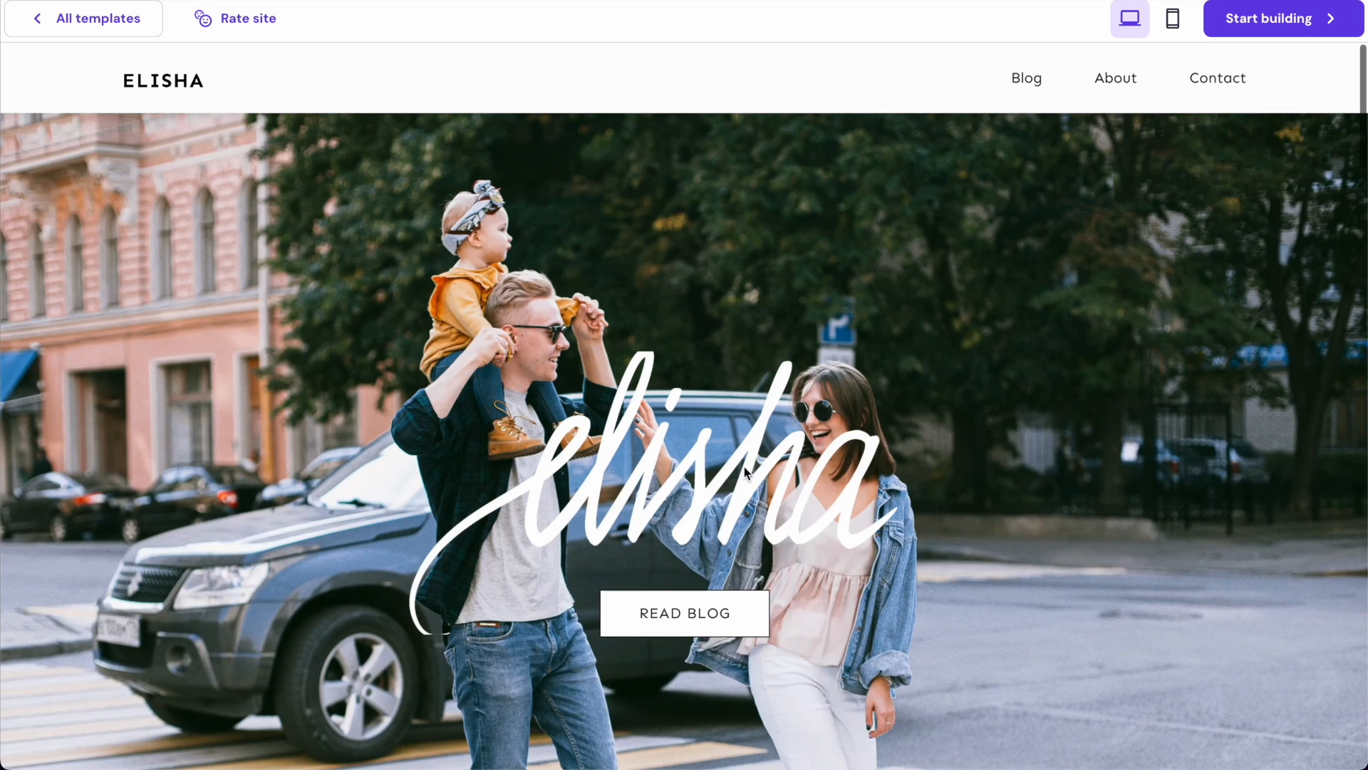
- Look over the Blog page of the Elisha preview, including its post list and newsletter form
left_click(1027, 82)
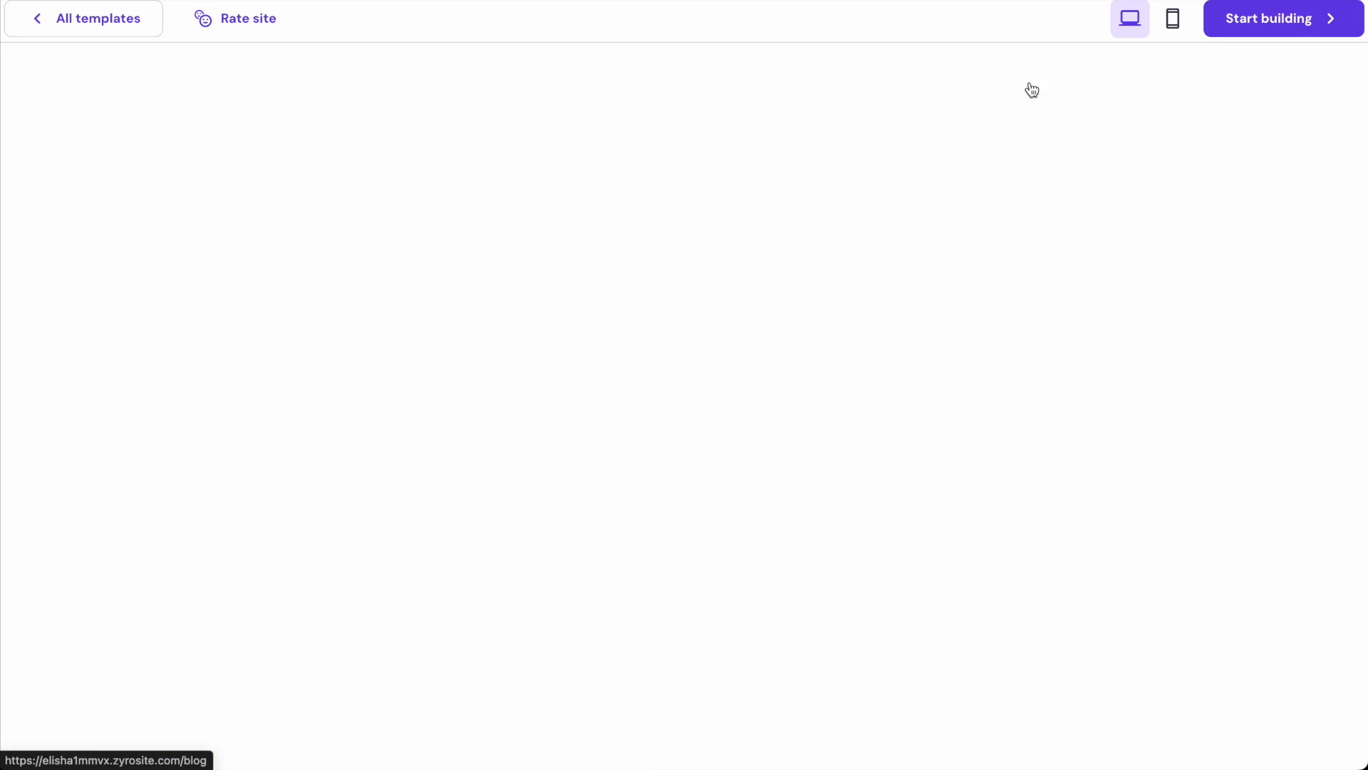
scroll(923, 269, "down", 10)
scroll(924, 268, "down", 5)
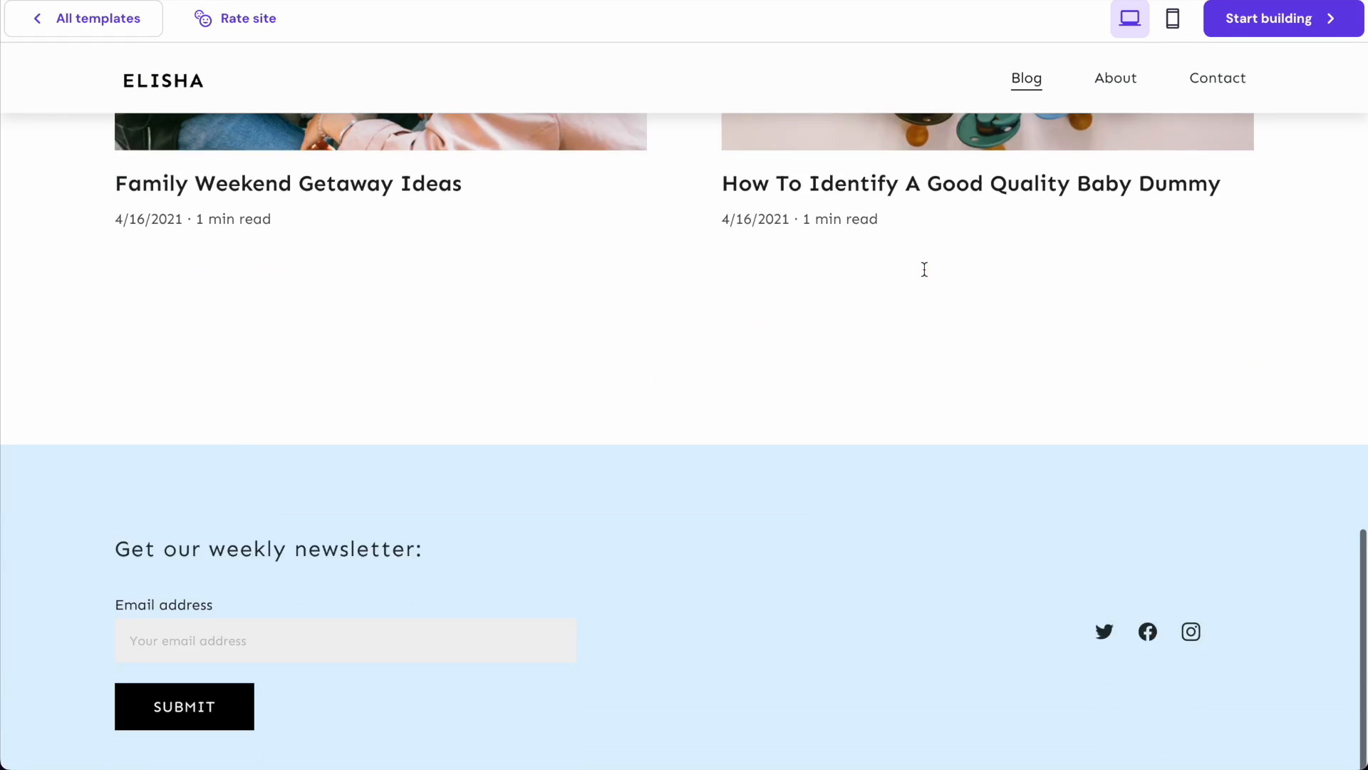
scroll(924, 269, "up", 15)
- Review the About page text and the Contact page form of the Elisha preview
left_click(1117, 81)
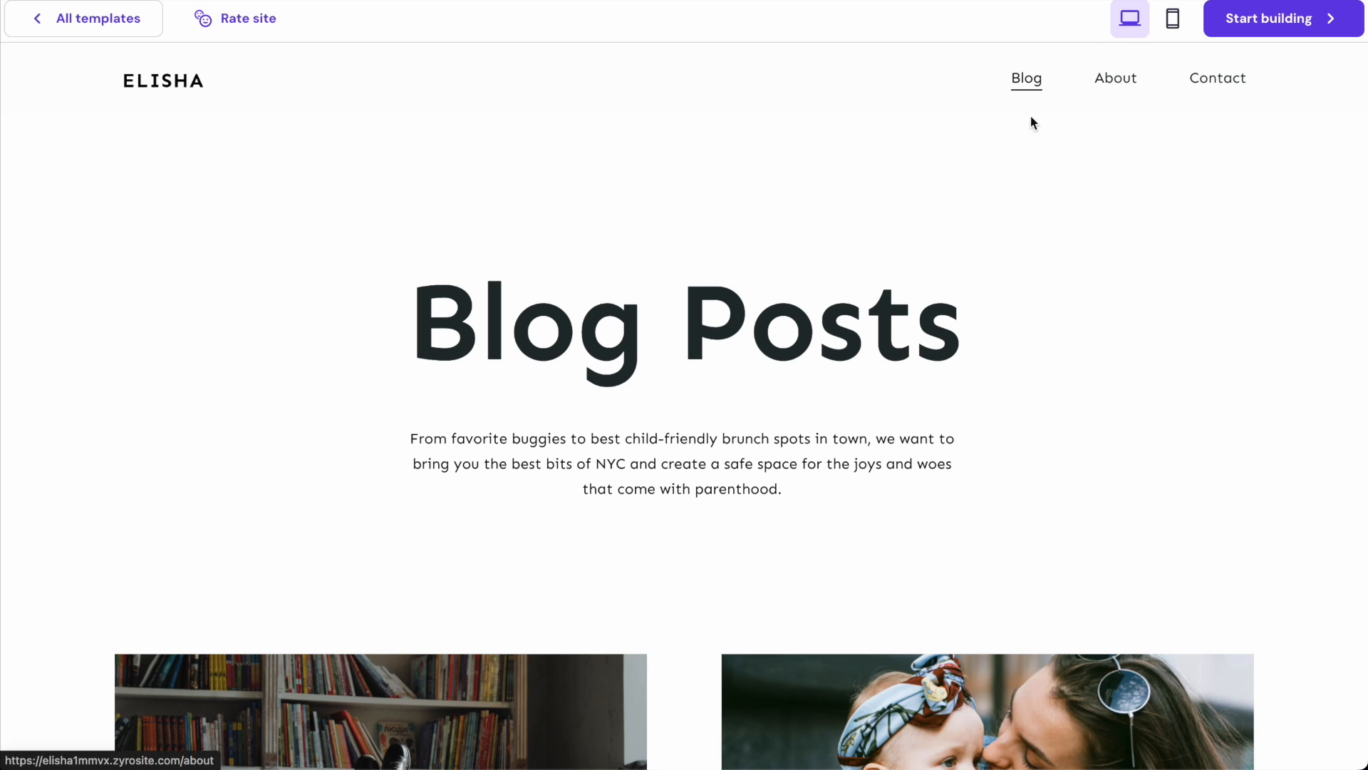
scroll(886, 191, "down", 10)
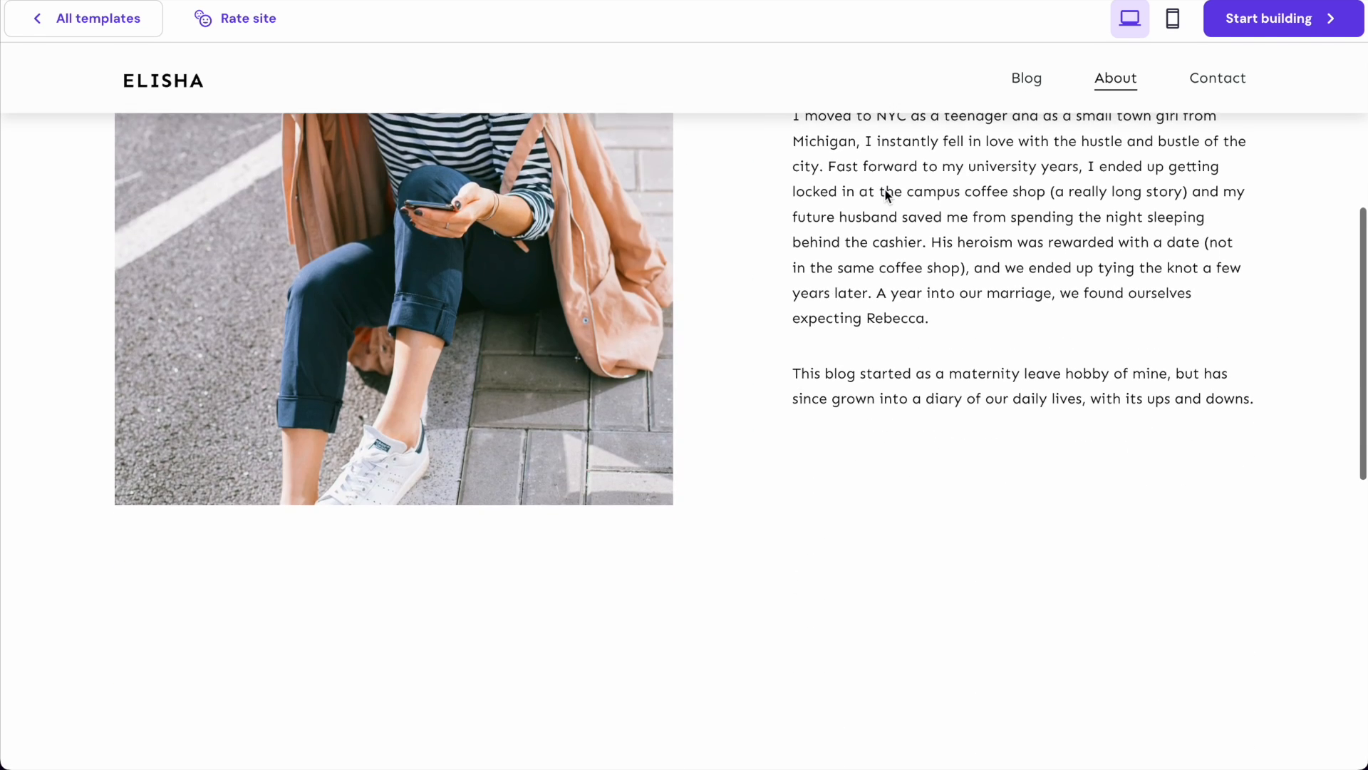
scroll(886, 191, "down", 5)
scroll(1154, 140, "up", 15)
left_click(1210, 76)
scroll(821, 335, "down", 7)
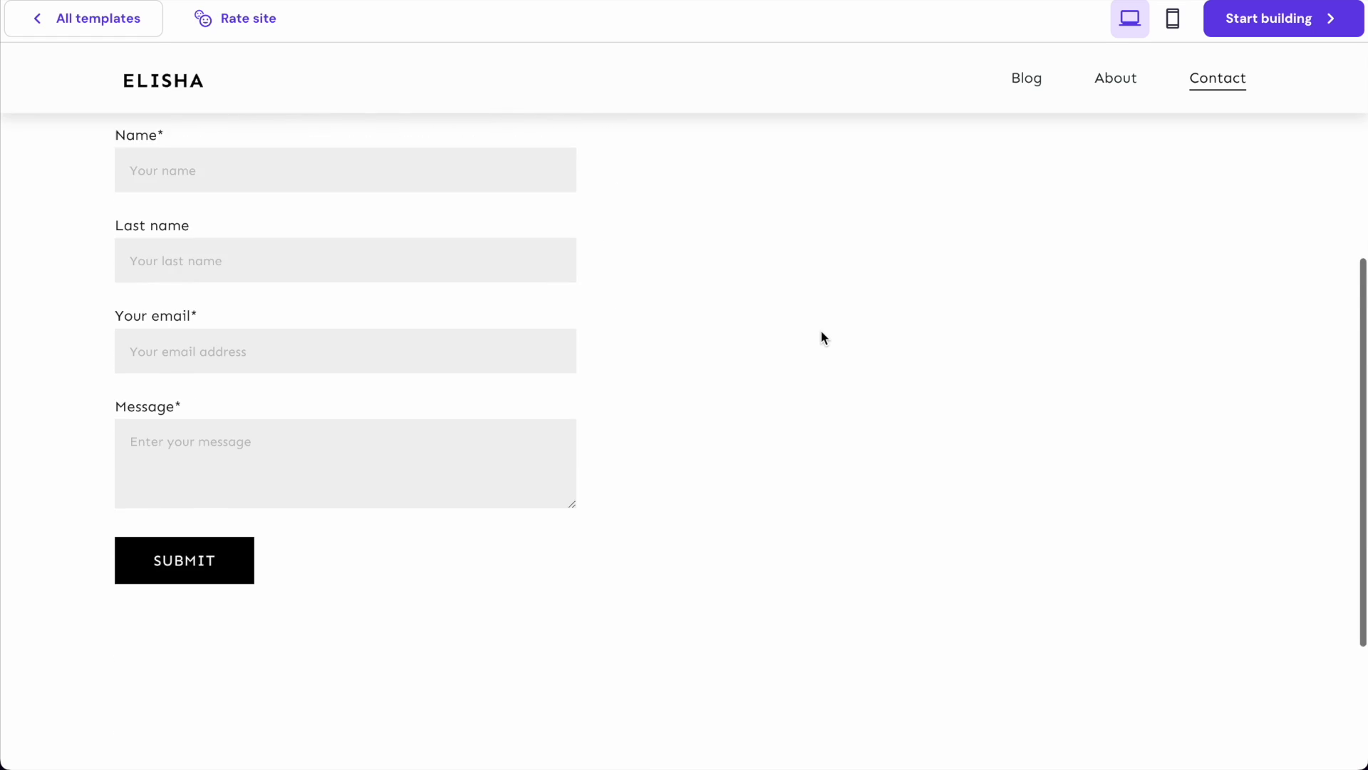
scroll(821, 336, "up", 7)
- Return to all templates and browse the remaining Blog category designs, from Kodah and Navy to Mercado and Midhurst
left_click(93, 23)
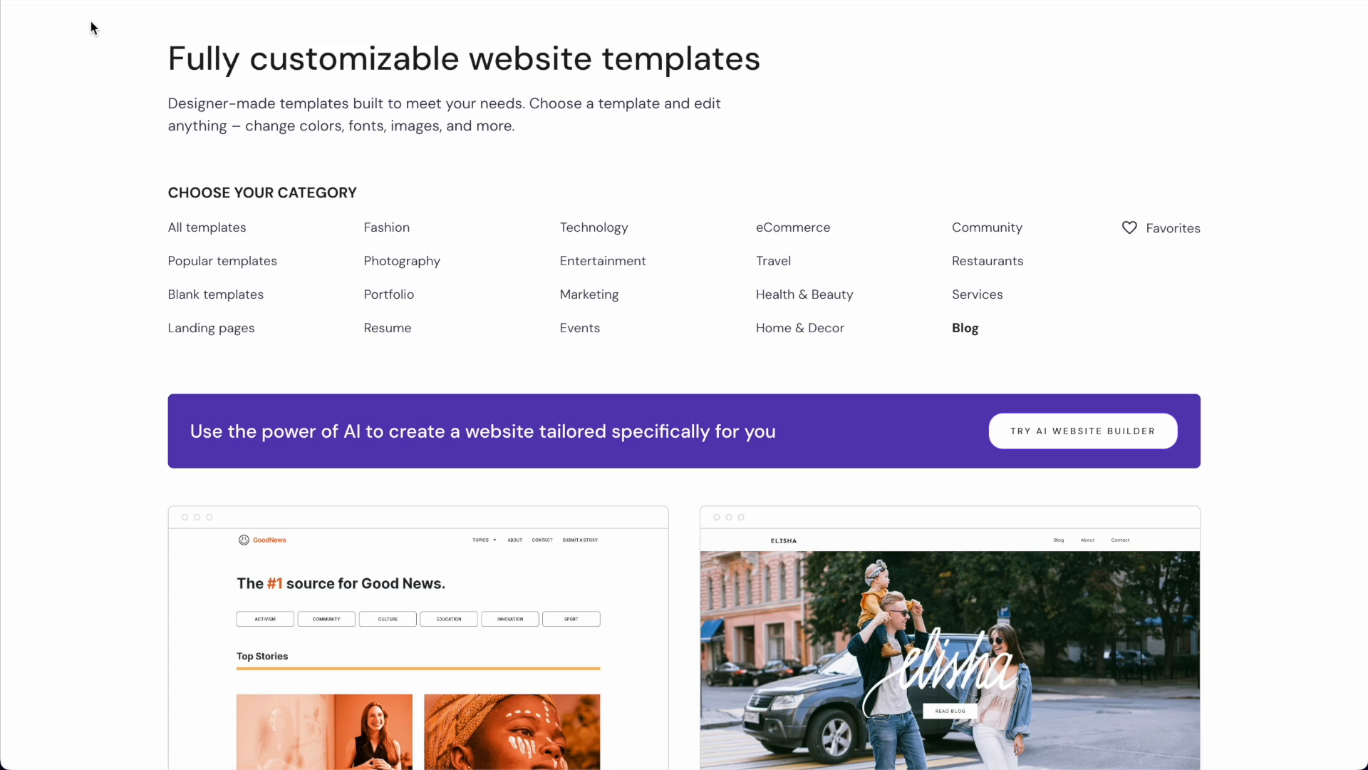
scroll(612, 273, "down", 5)
scroll(611, 273, "down", 4)
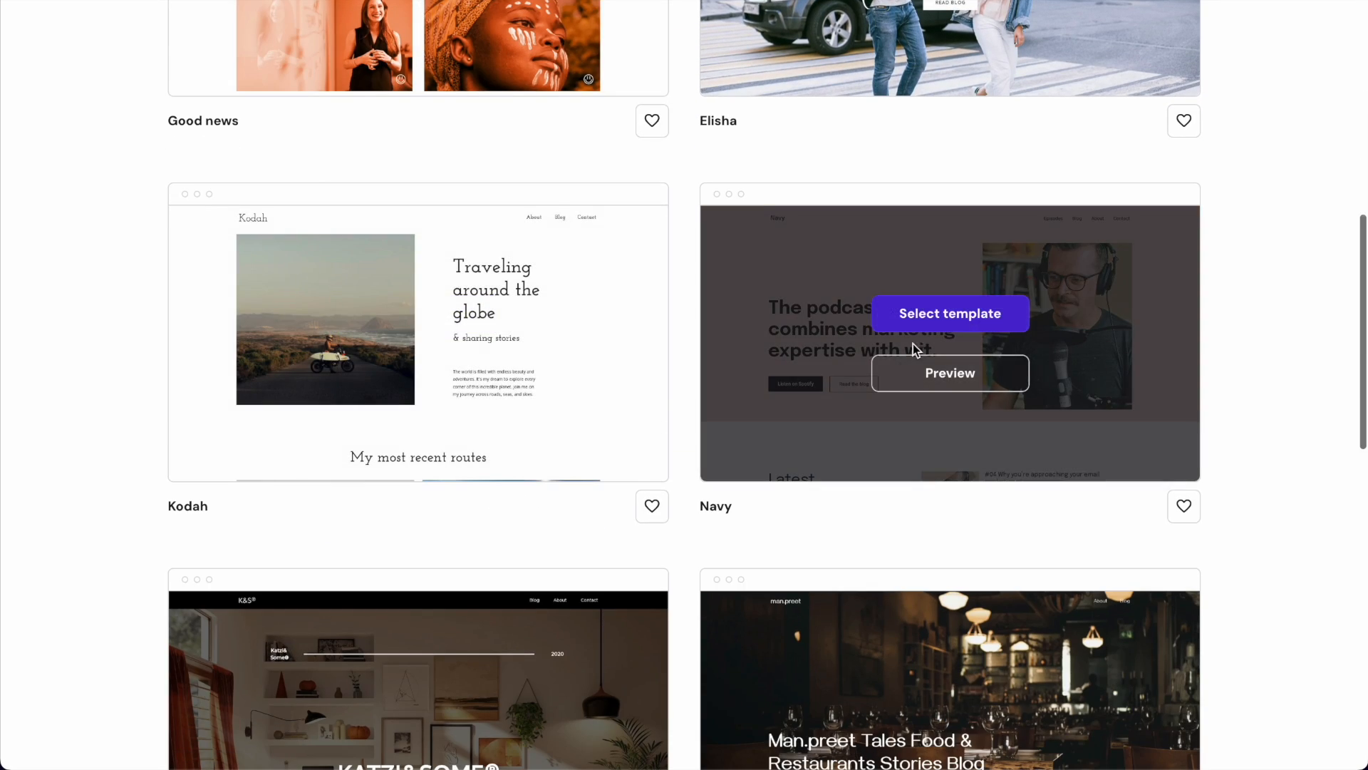
scroll(671, 282, "down", 5)
scroll(672, 282, "down", 2)
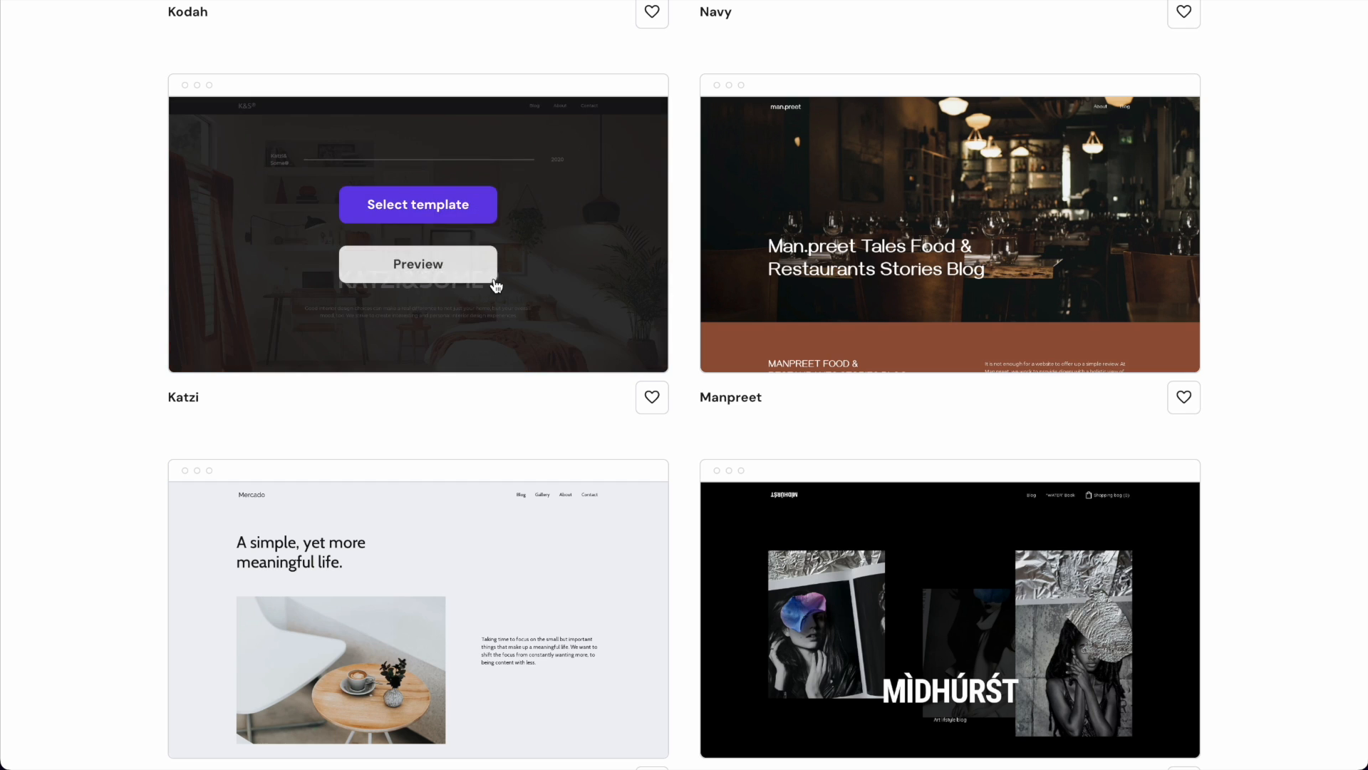
scroll(670, 298, "down", 4)
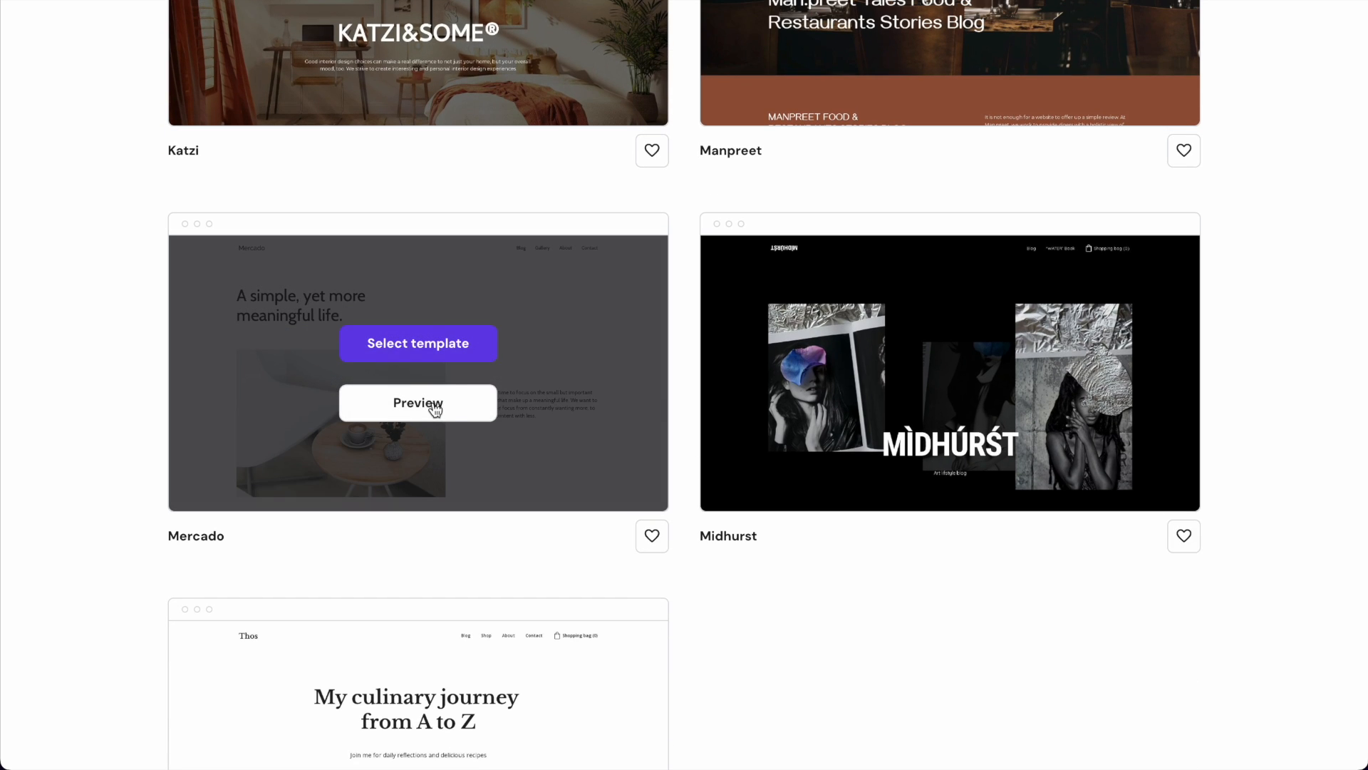
- Preview the Mercado template and look through its home page down to the newsletter section and footer
left_click(435, 404)
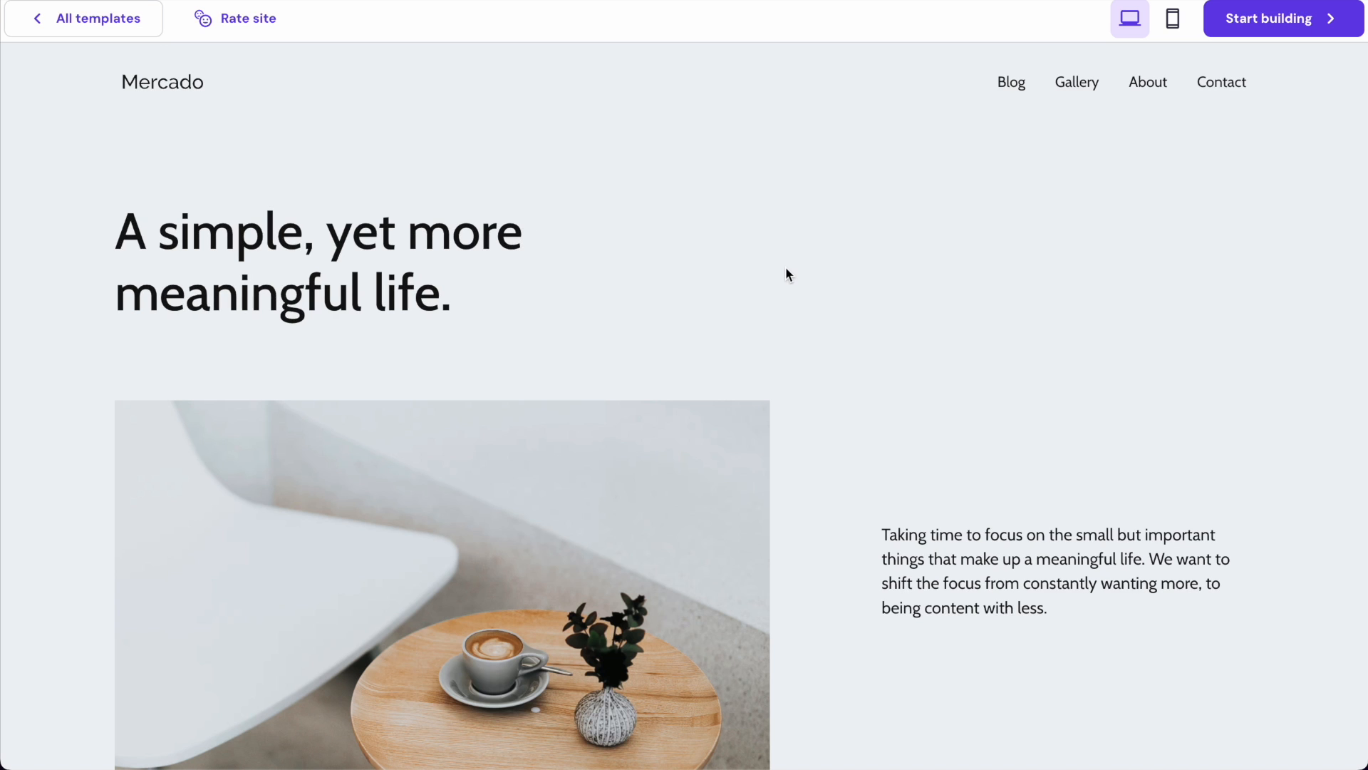
scroll(787, 274, "down", 10)
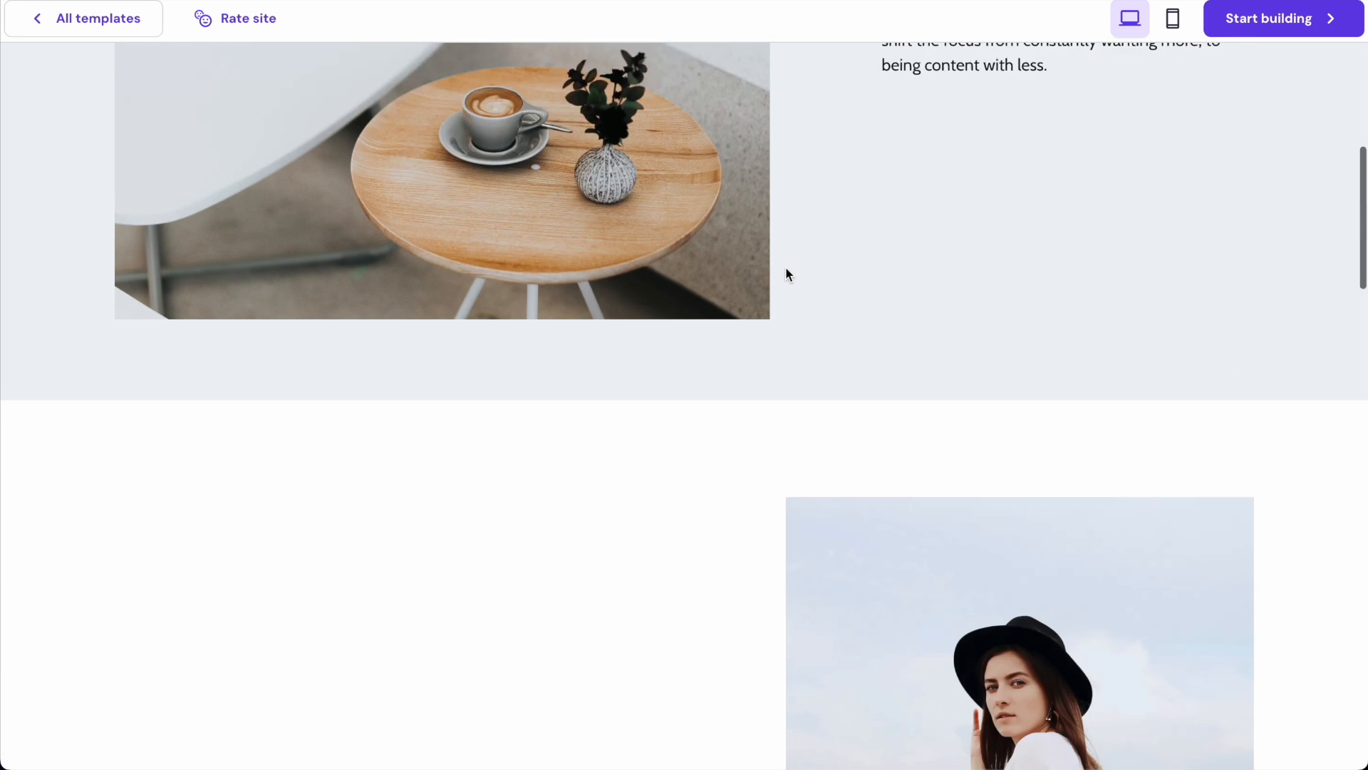
scroll(787, 274, "down", 8)
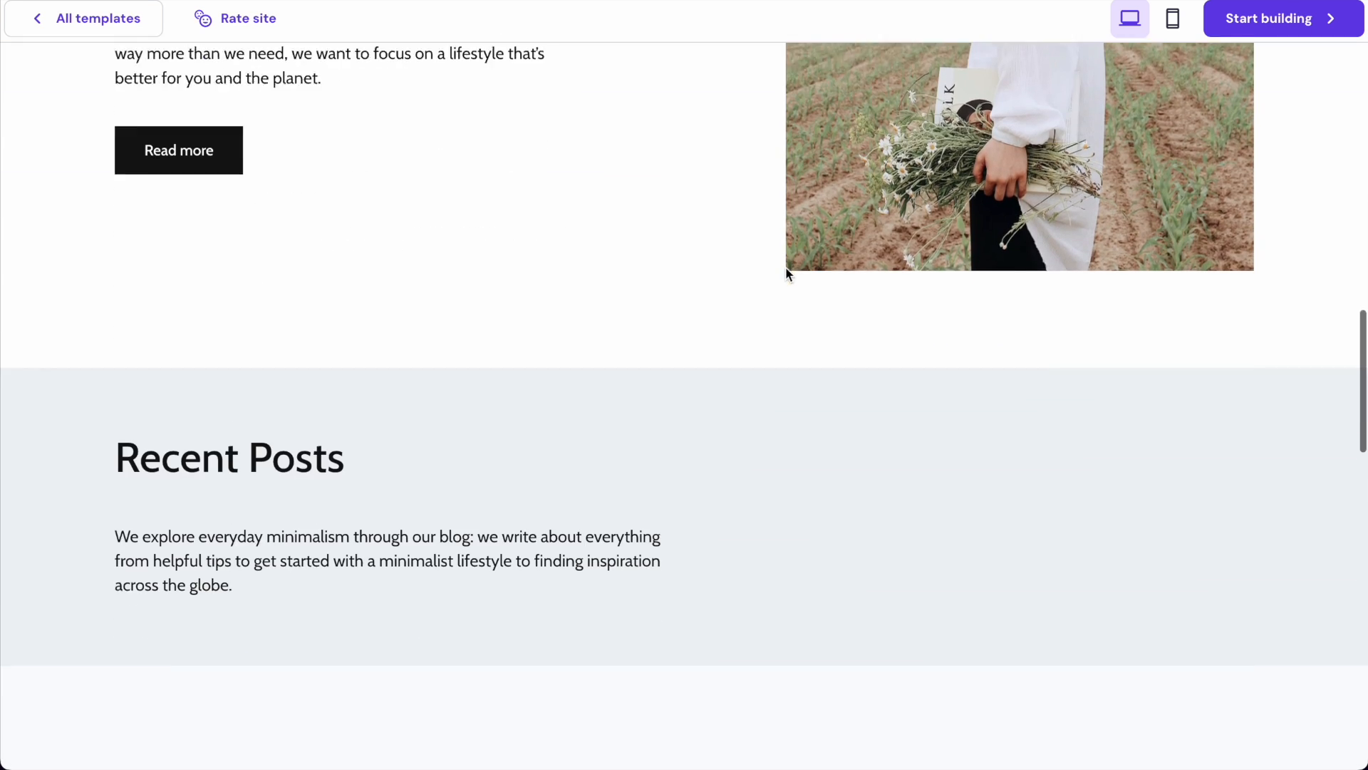
scroll(779, 385, "down", 10)
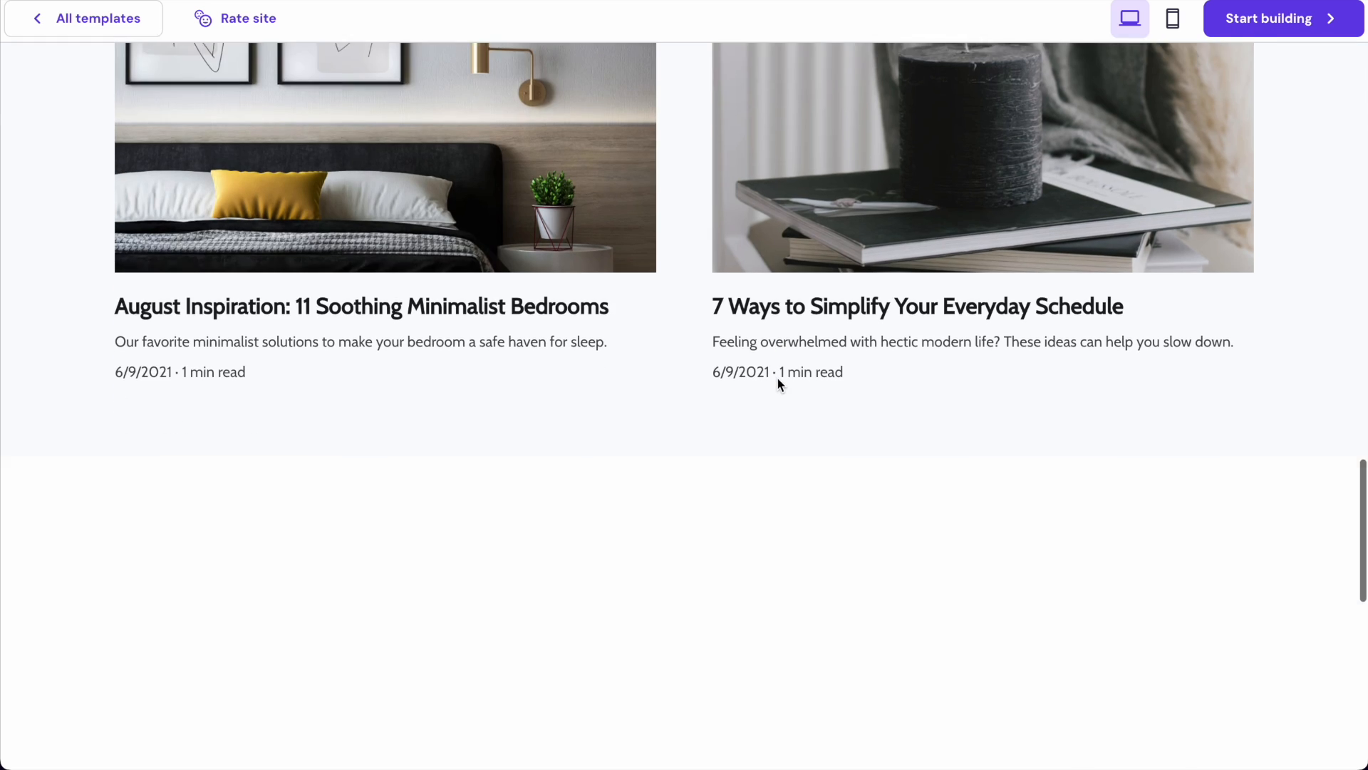
scroll(779, 384, "down", 5)
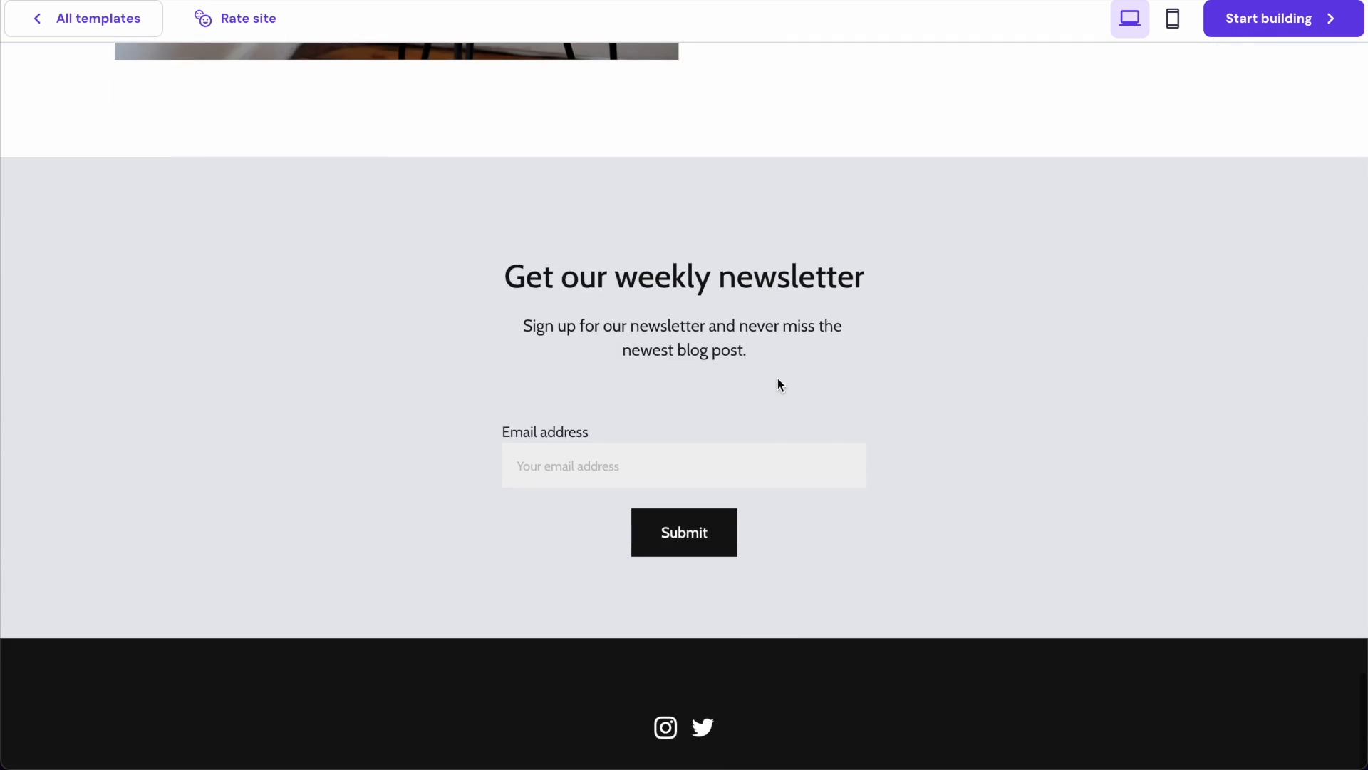
scroll(778, 385, "up", 15)
scroll(773, 396, "up", 5)
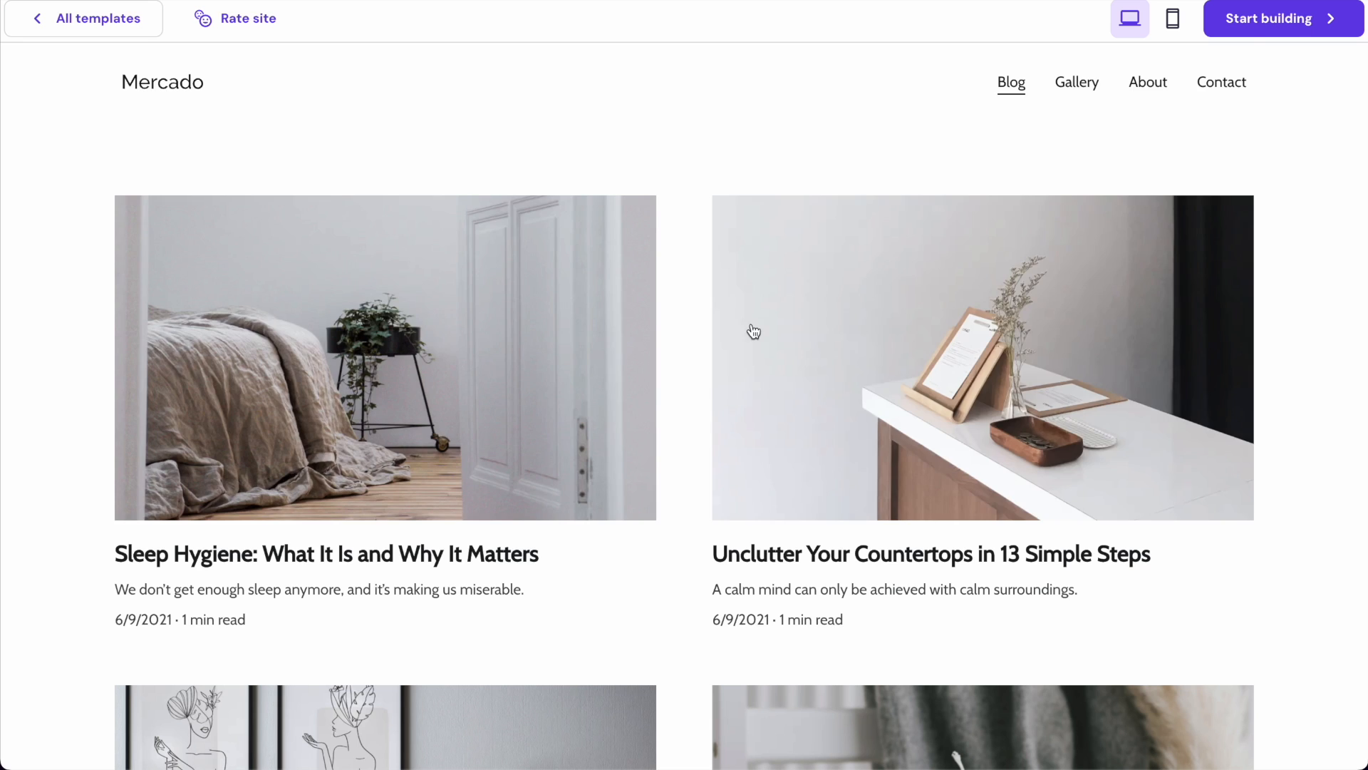
- Look over the Blog and Gallery pages of the Mercado preview
scroll(752, 328, "down", 8)
scroll(686, 467, "up", 8)
left_click(1077, 83)
scroll(737, 135, "down", 1)
scroll(737, 136, "down", 10)
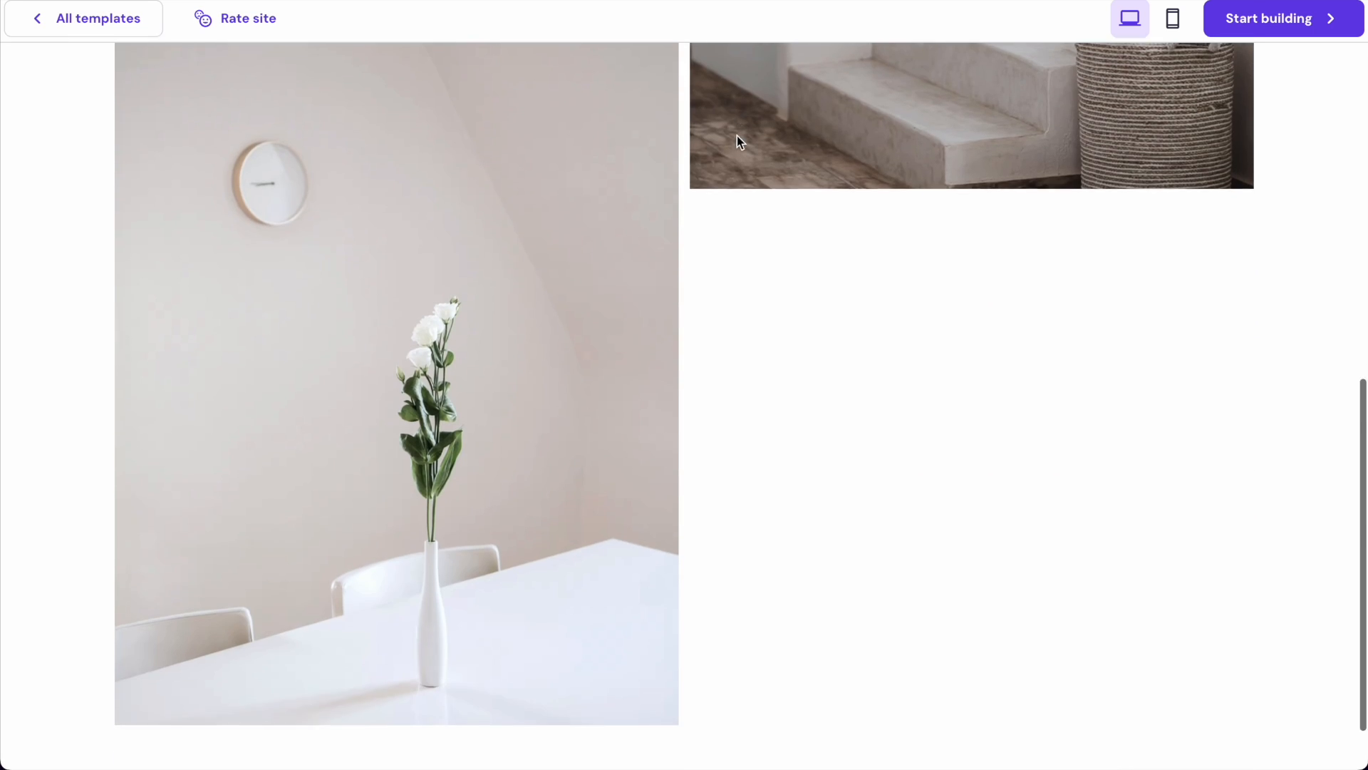
scroll(737, 136, "up", 12)
- Look over the About page of the Mercado preview
left_click(1151, 83)
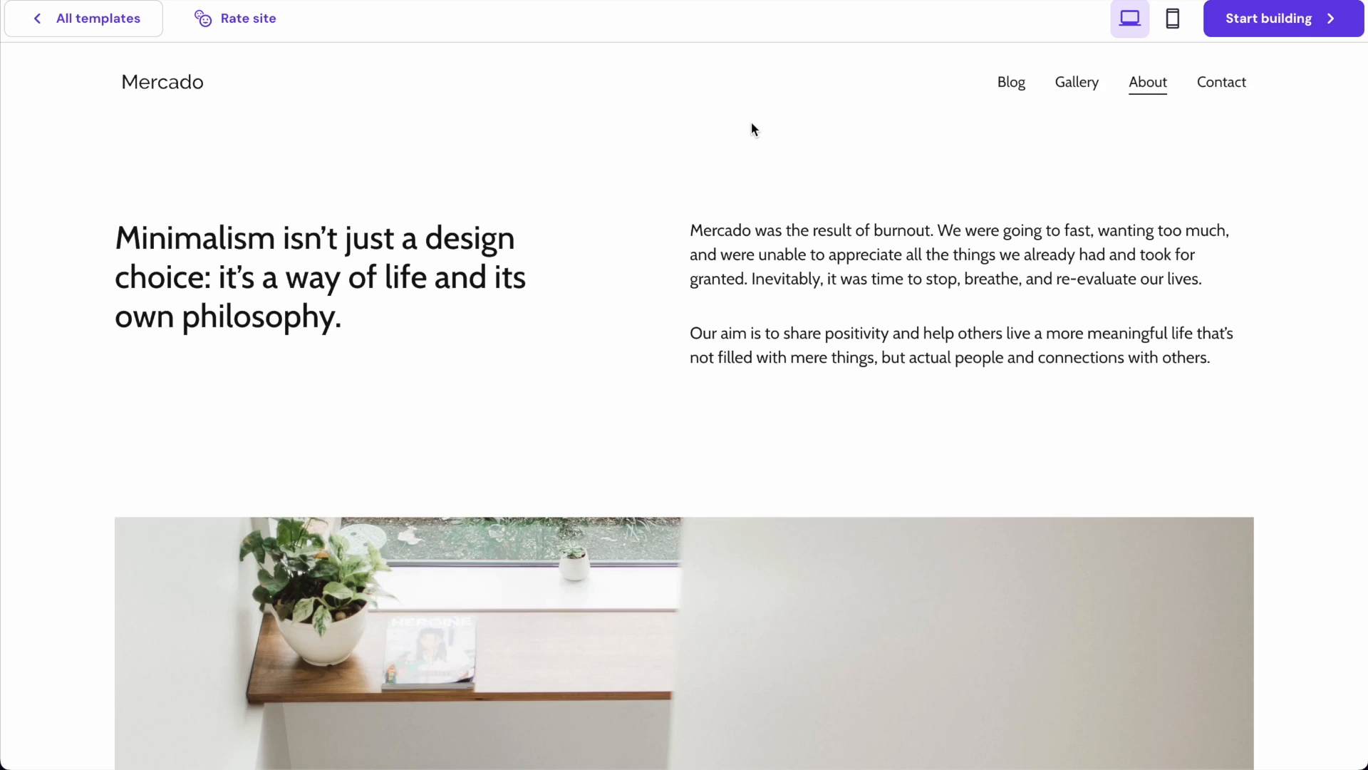
scroll(752, 122, "down", 6)
scroll(751, 123, "up", 7)
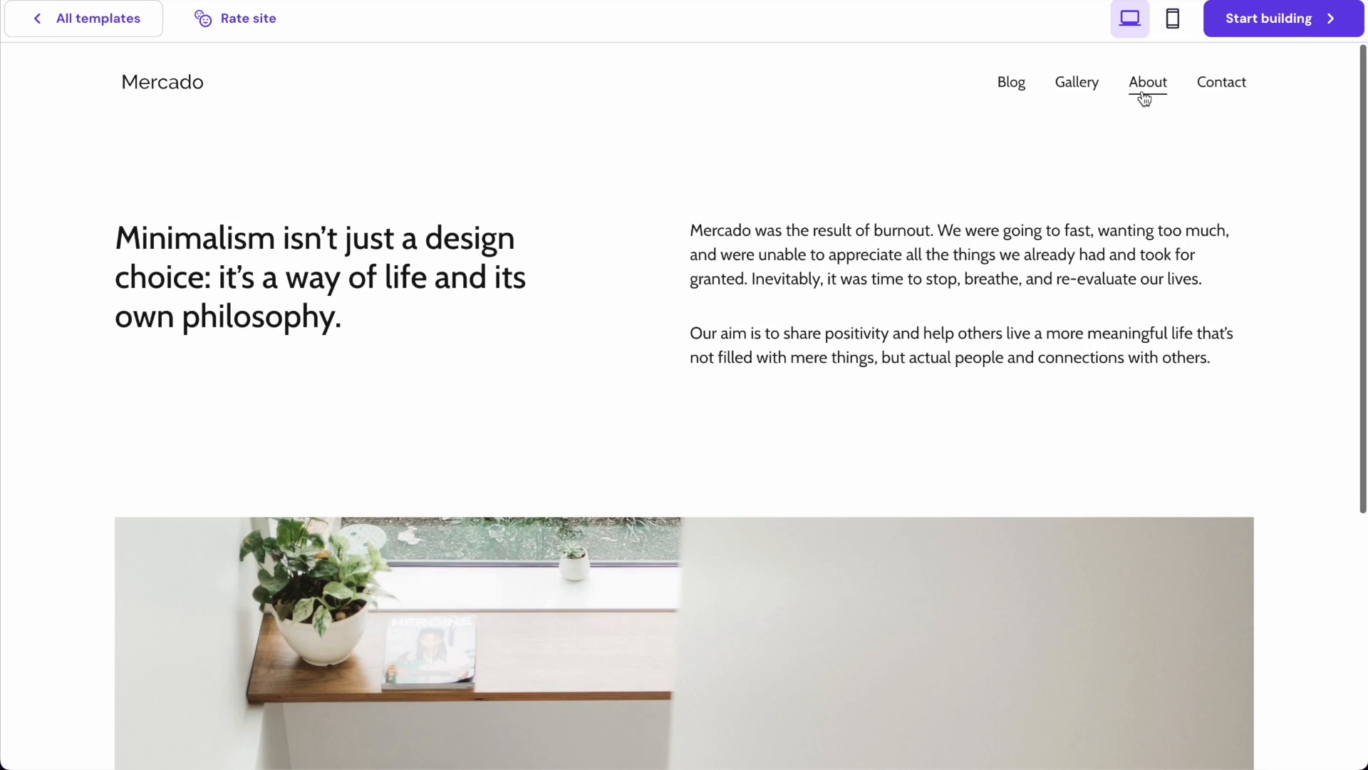
- Switch the Mercado preview to the mobile layout and look through its home page
left_click(1173, 20)
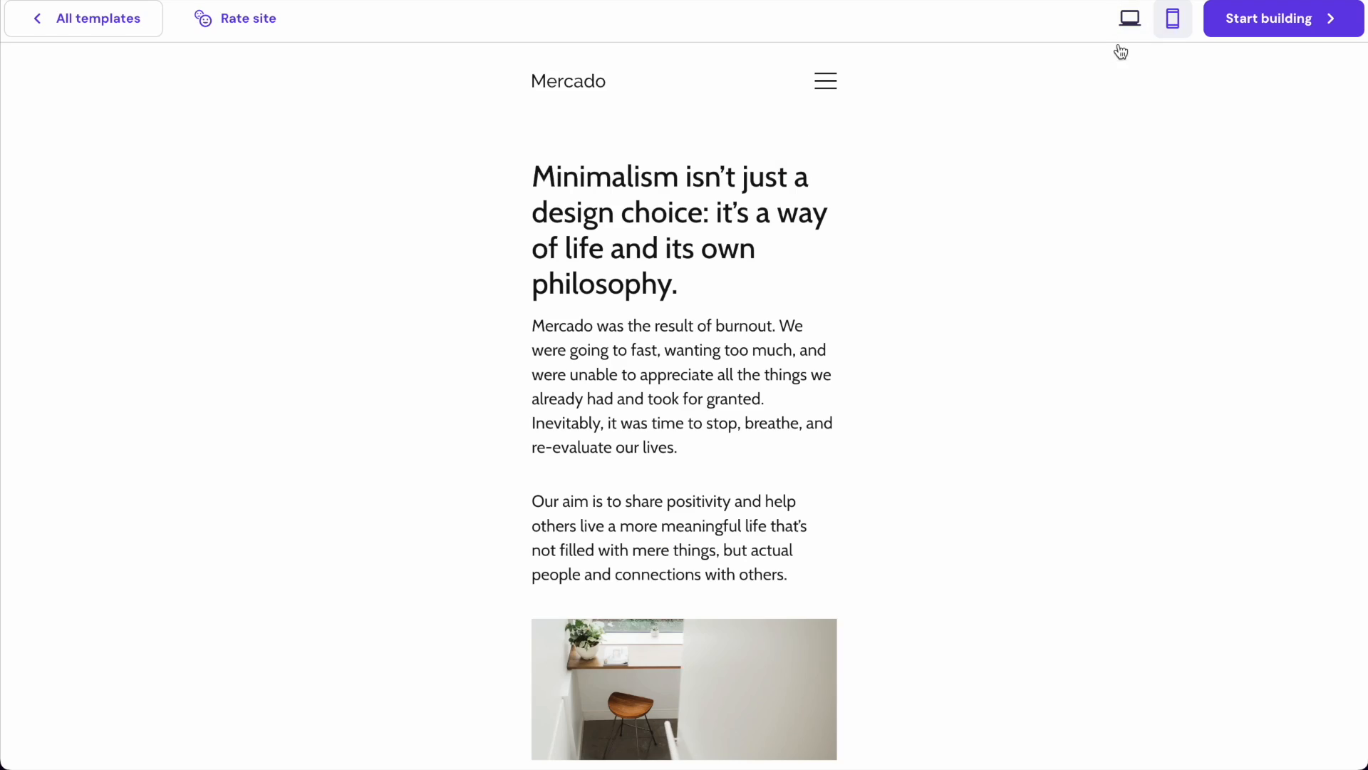
scroll(772, 281, "down", 1)
scroll(772, 280, "up", 1)
left_click(568, 81)
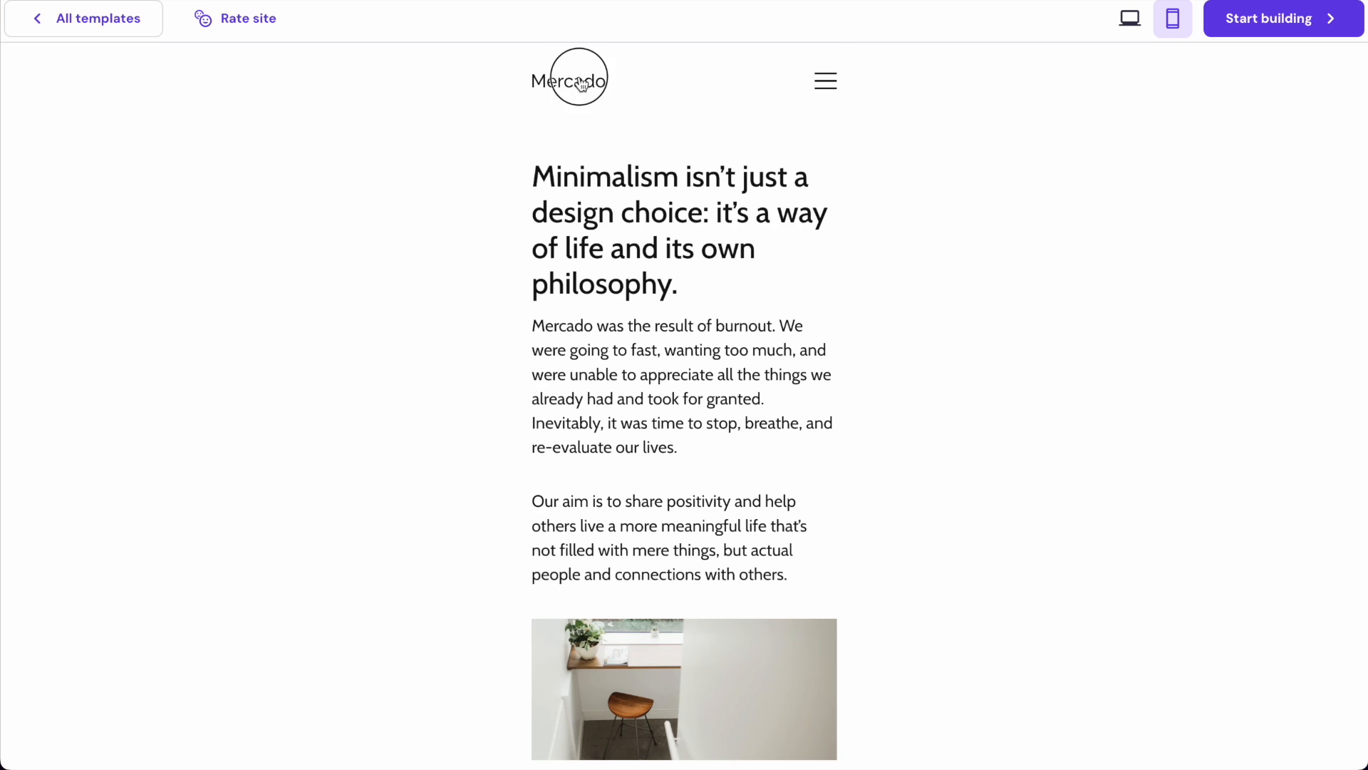
scroll(671, 304, "down", 8)
scroll(671, 304, "down", 3)
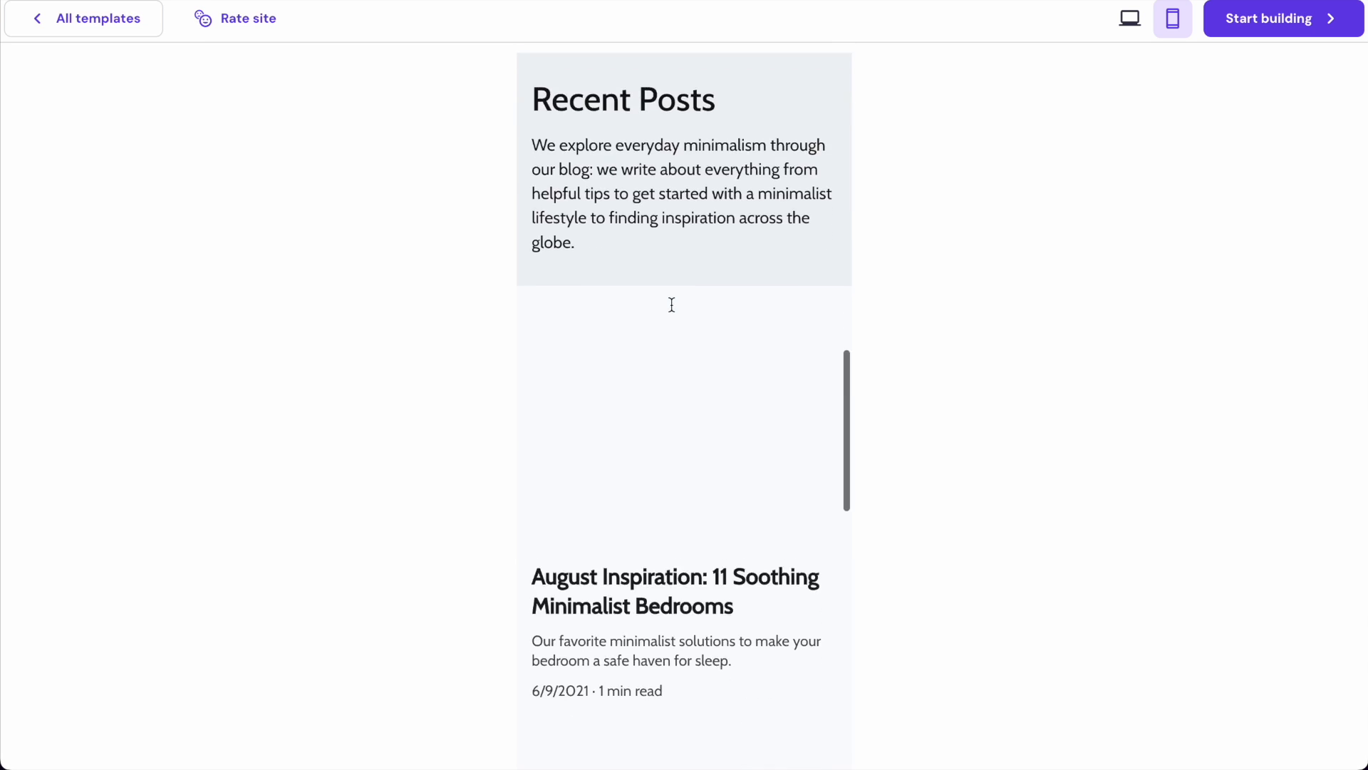
scroll(672, 304, "up", 10)
- Go to the Blog page in Mercado's mobile preview and look through its posts
left_click(820, 89)
left_click(805, 151)
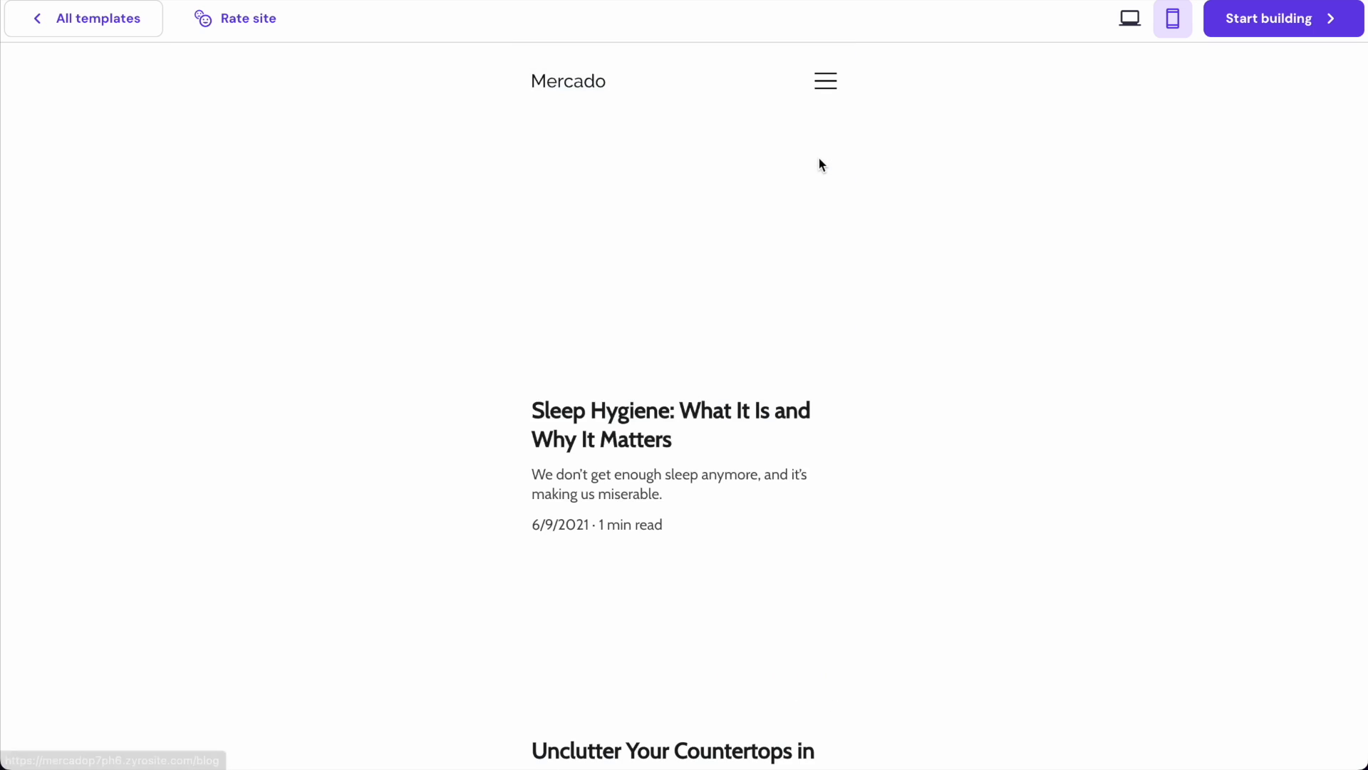
scroll(761, 305, "down", 8)
scroll(760, 305, "up", 9)
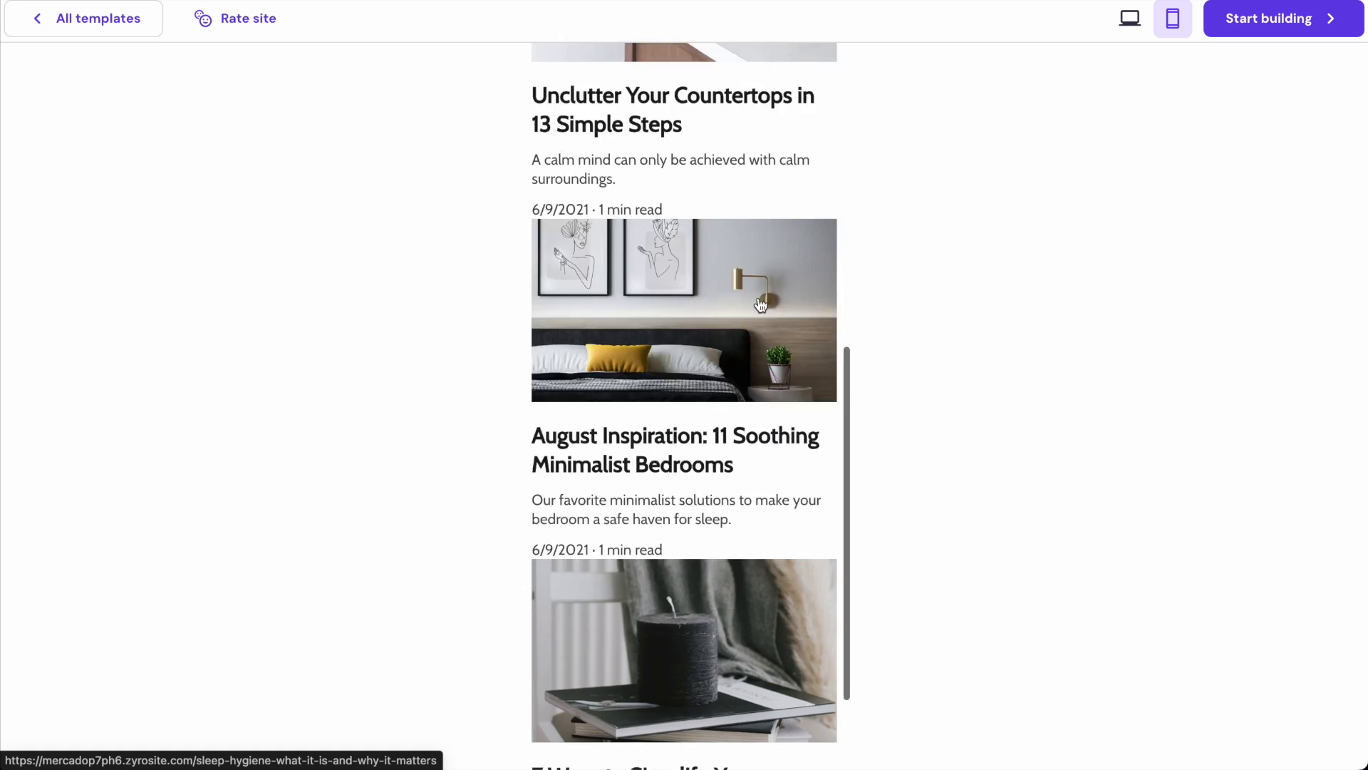
- Return from the Mercado preview to the blog templates and open the preview of the Thos template
left_click(1132, 22)
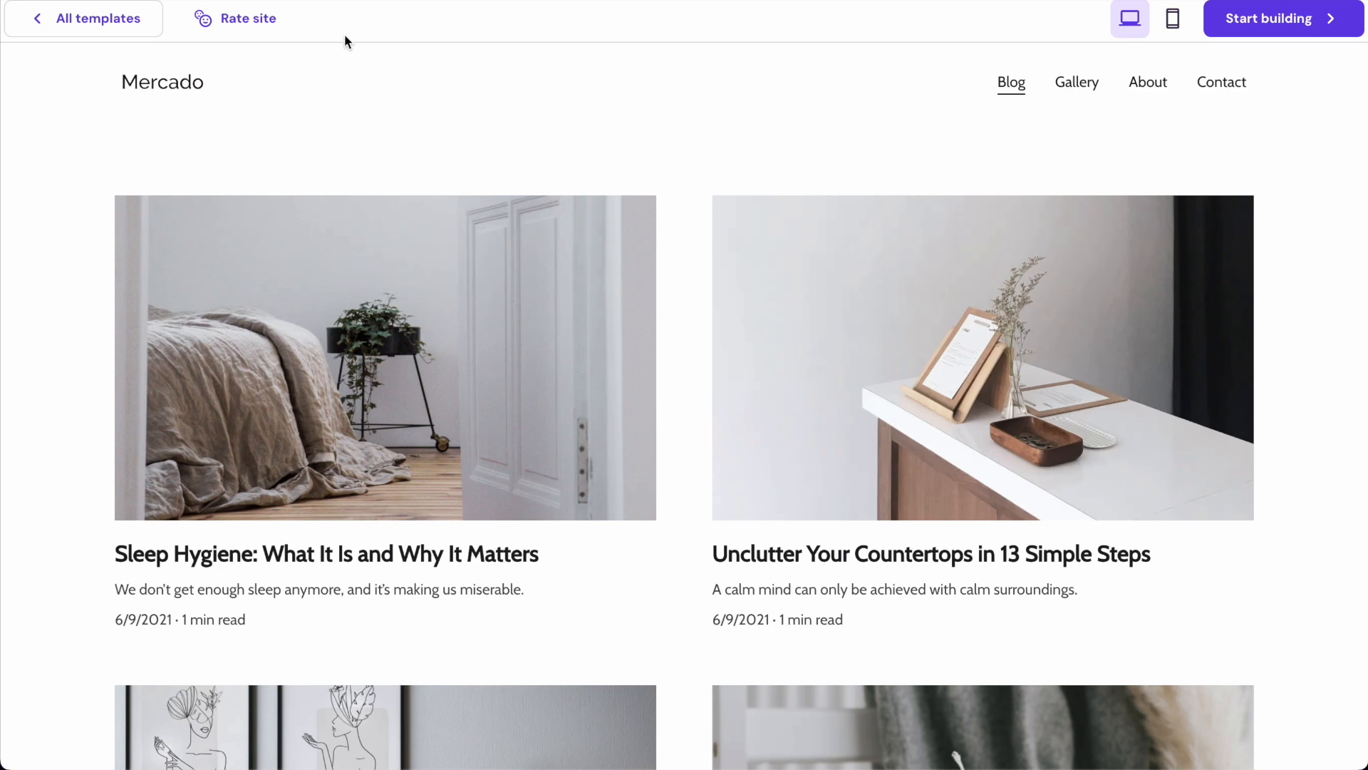
left_click(134, 23)
scroll(592, 242, "down", 20)
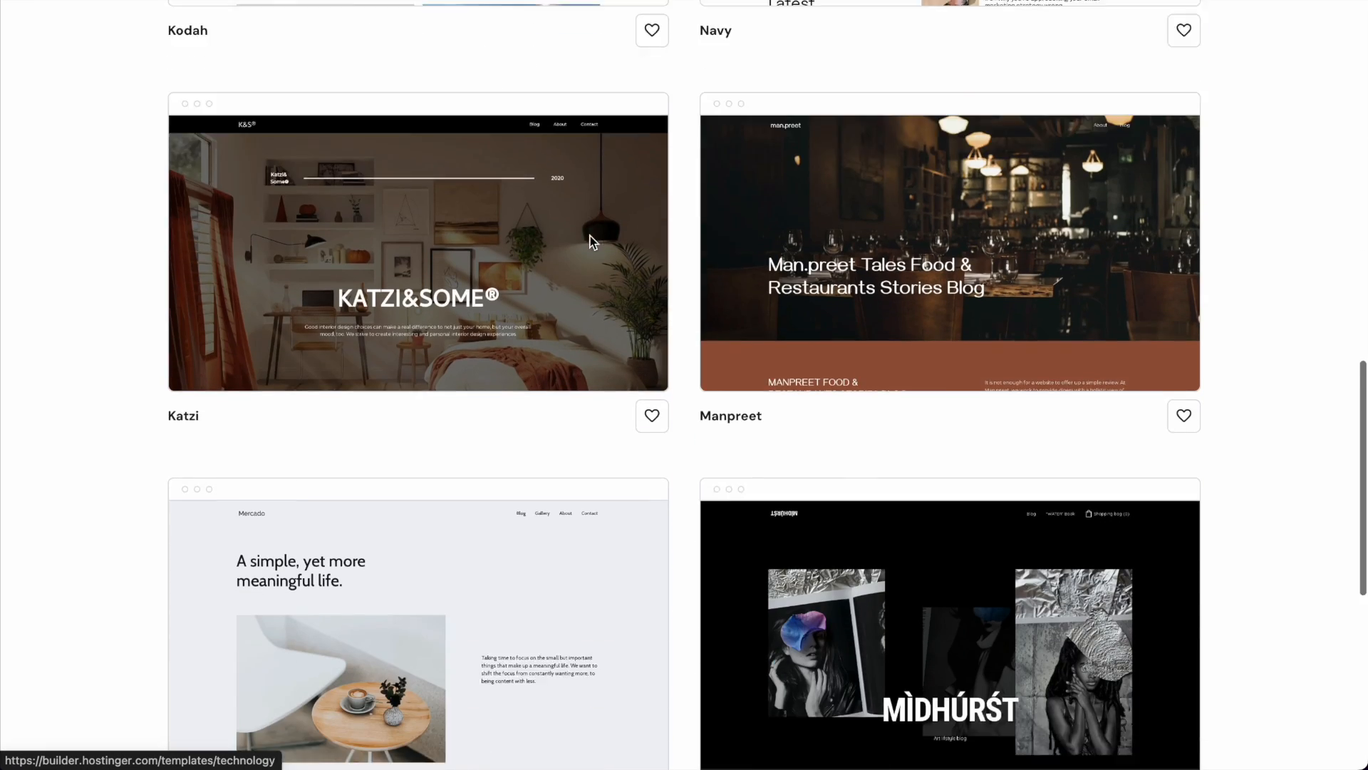
scroll(590, 238, "down", 4)
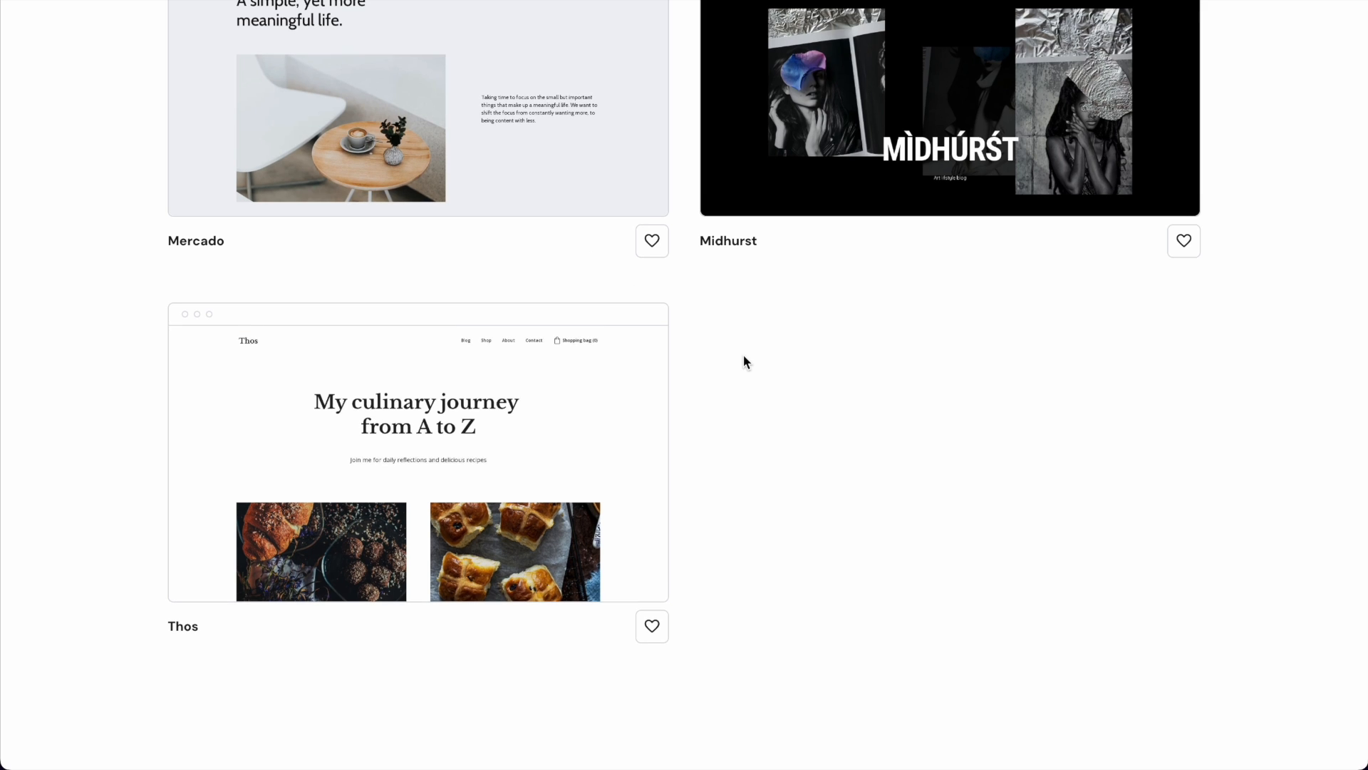
mouse_move(436, 524)
left_click(421, 496)
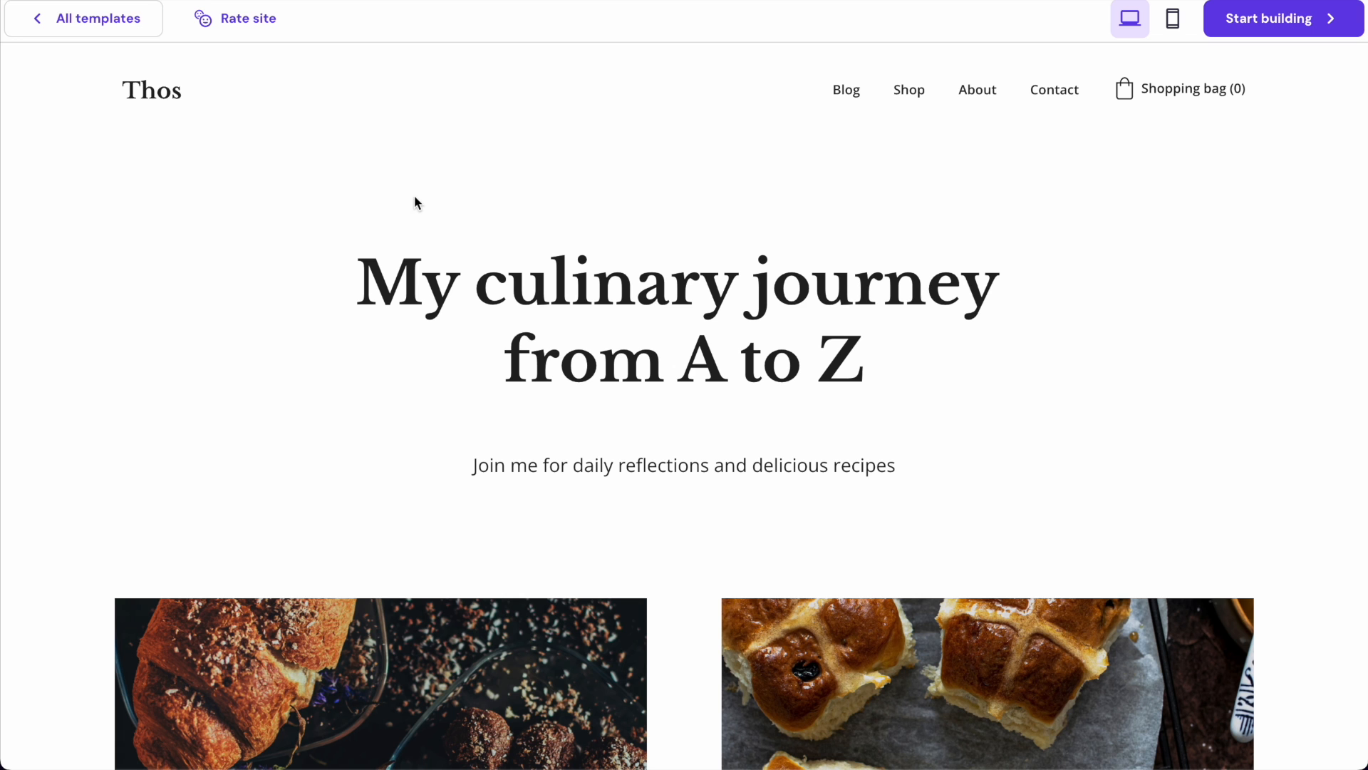
- Look through the home page of the Thos preview down to its newsletter footer
scroll(720, 253, "down", 10)
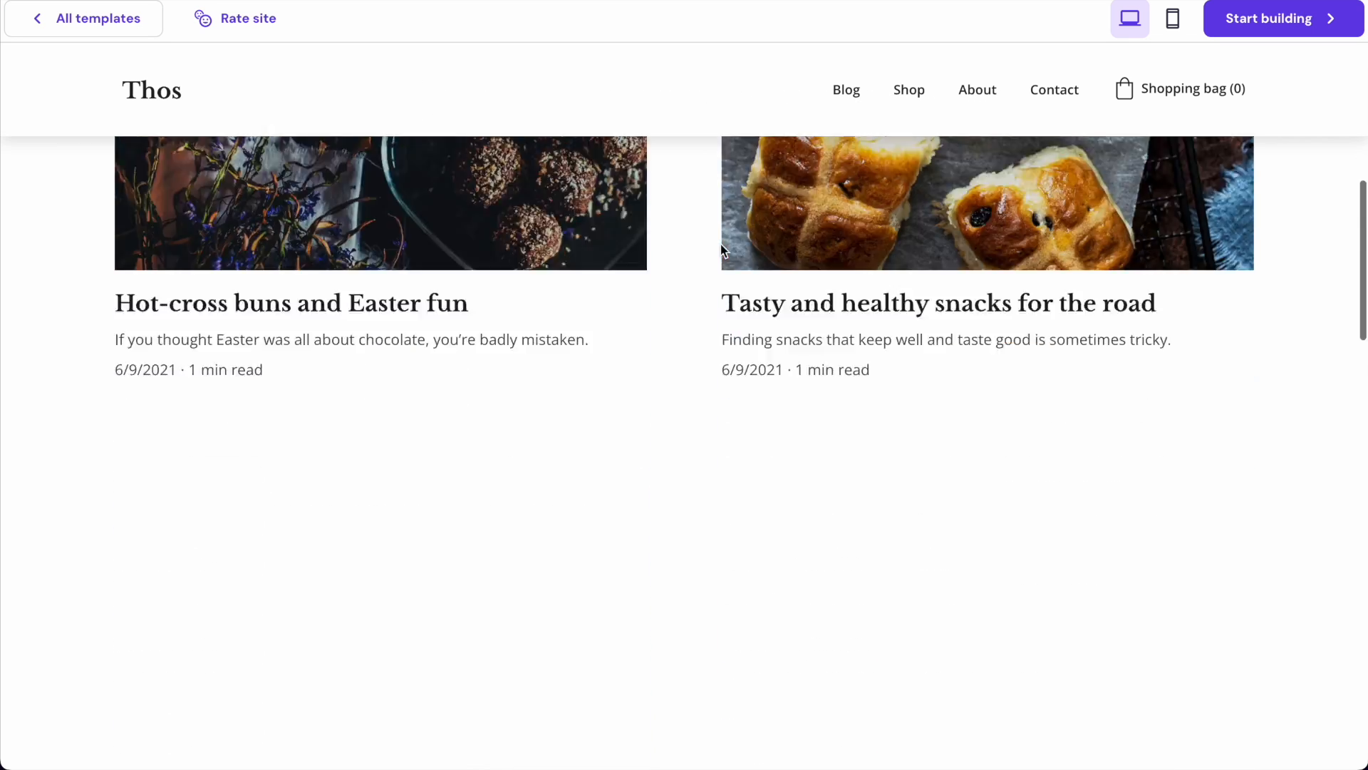
scroll(707, 412, "down", 18)
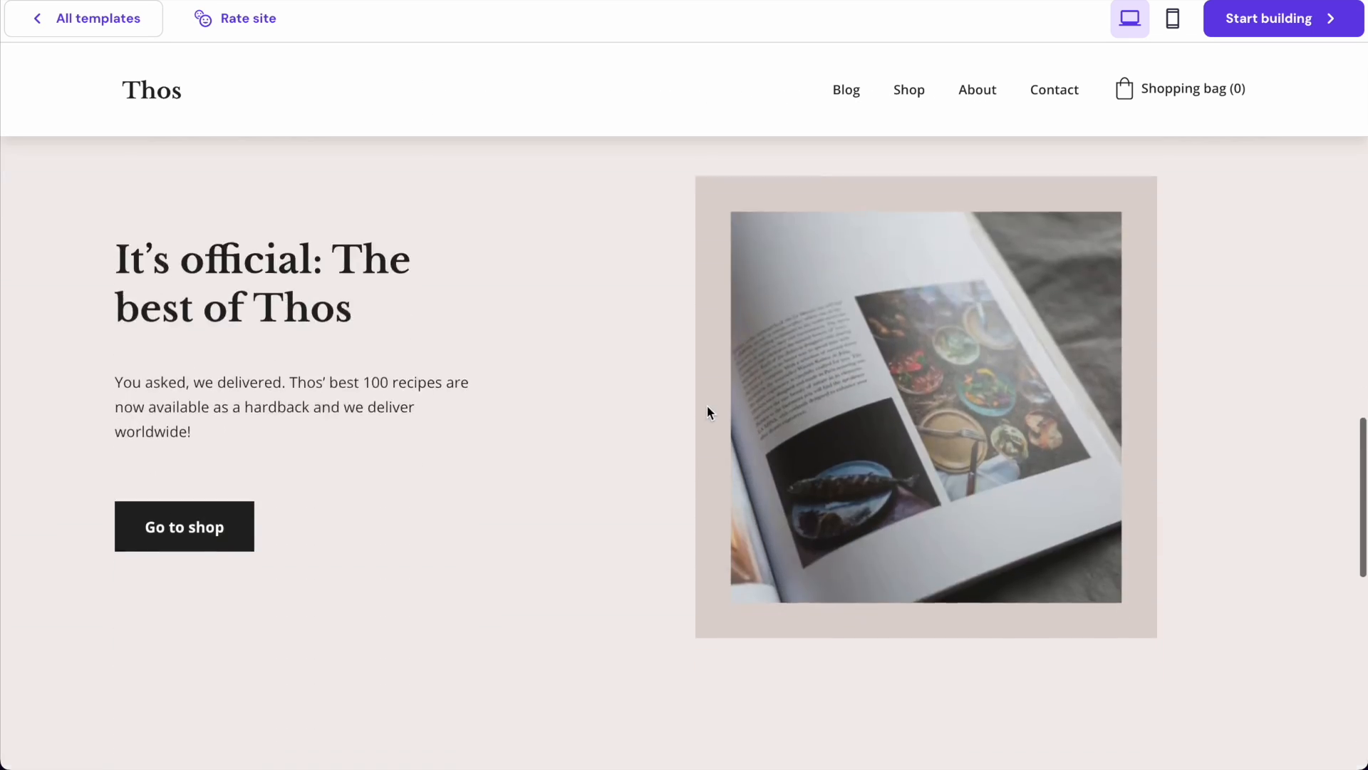
scroll(708, 407, "down", 9)
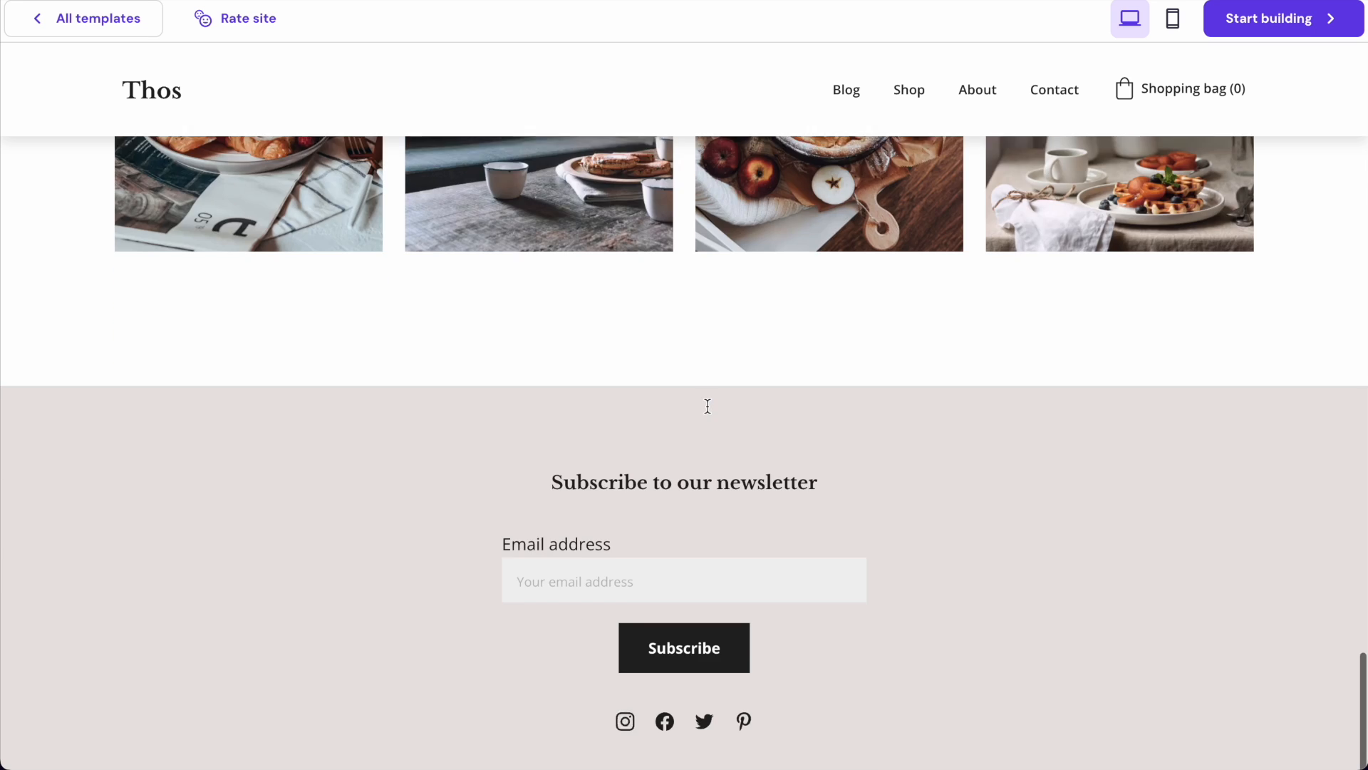
scroll(708, 407, "up", 11)
scroll(708, 406, "up", 20)
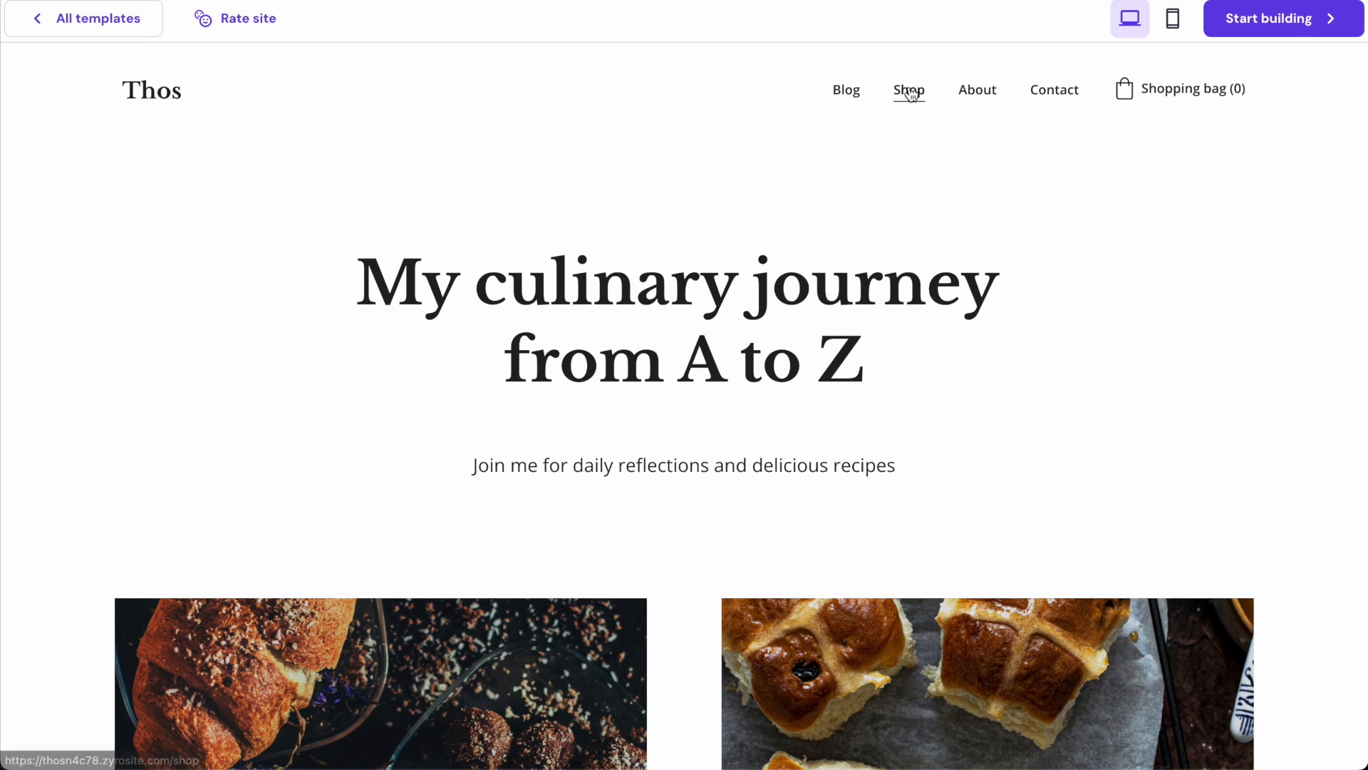
- Go back to the blog templates and select the Mercado template for the website
left_click(126, 21)
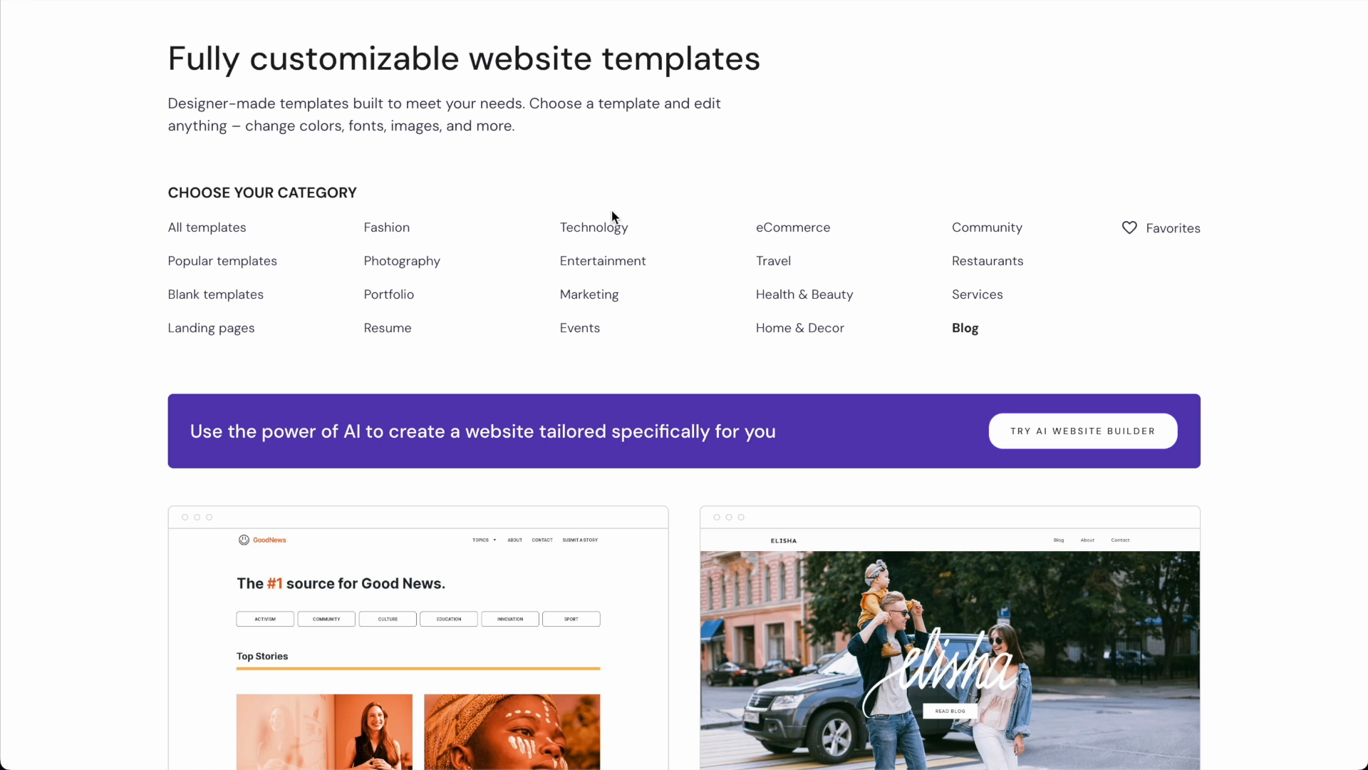
scroll(777, 274, "down", 6)
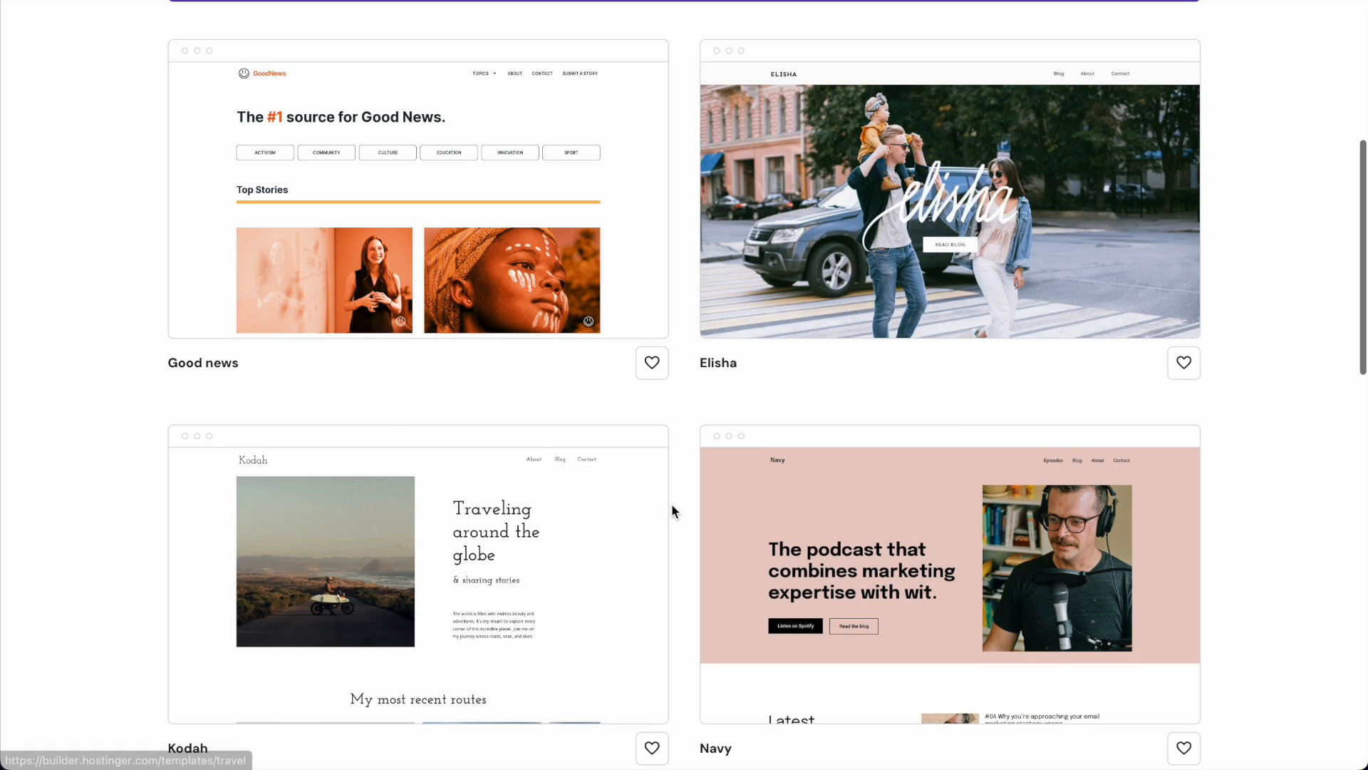
scroll(672, 506, "down", 10)
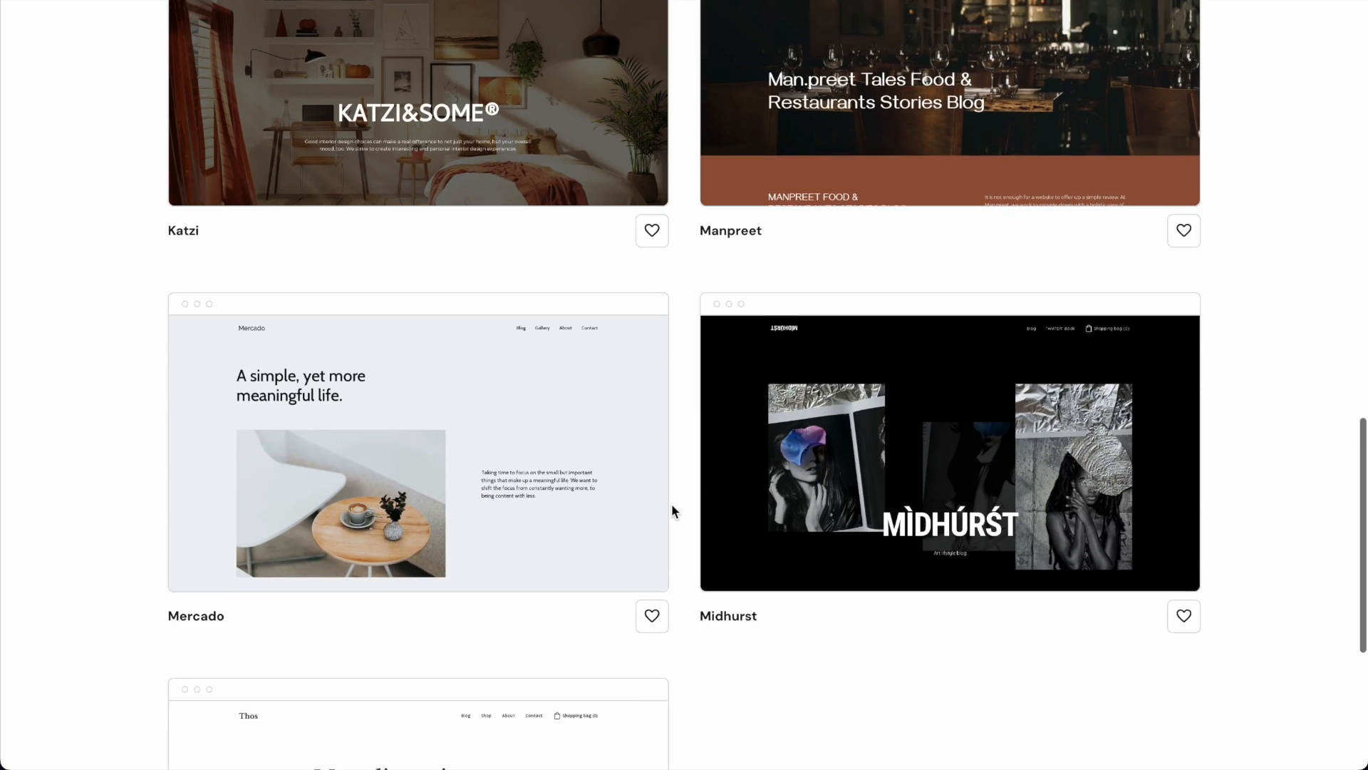
scroll(671, 503, "down", 1)
mouse_move(437, 437)
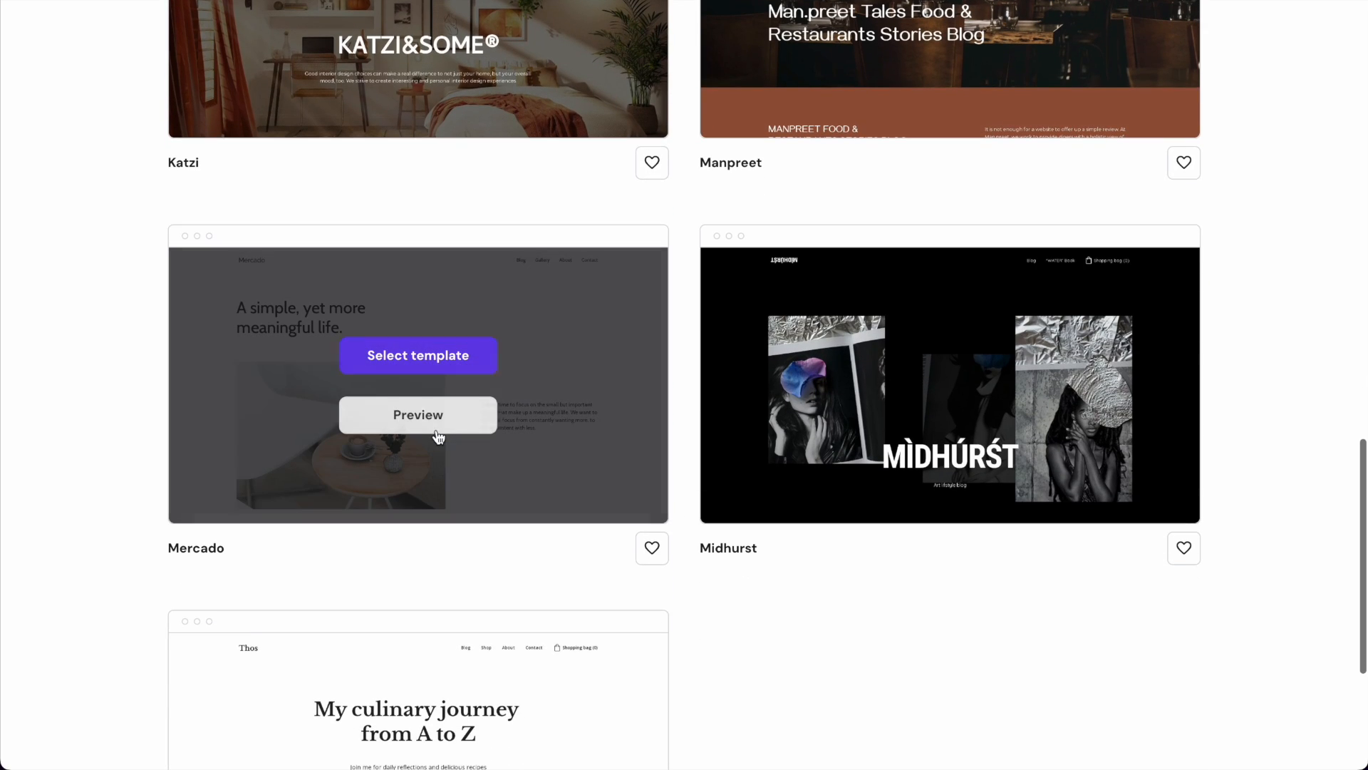
left_click(425, 365)
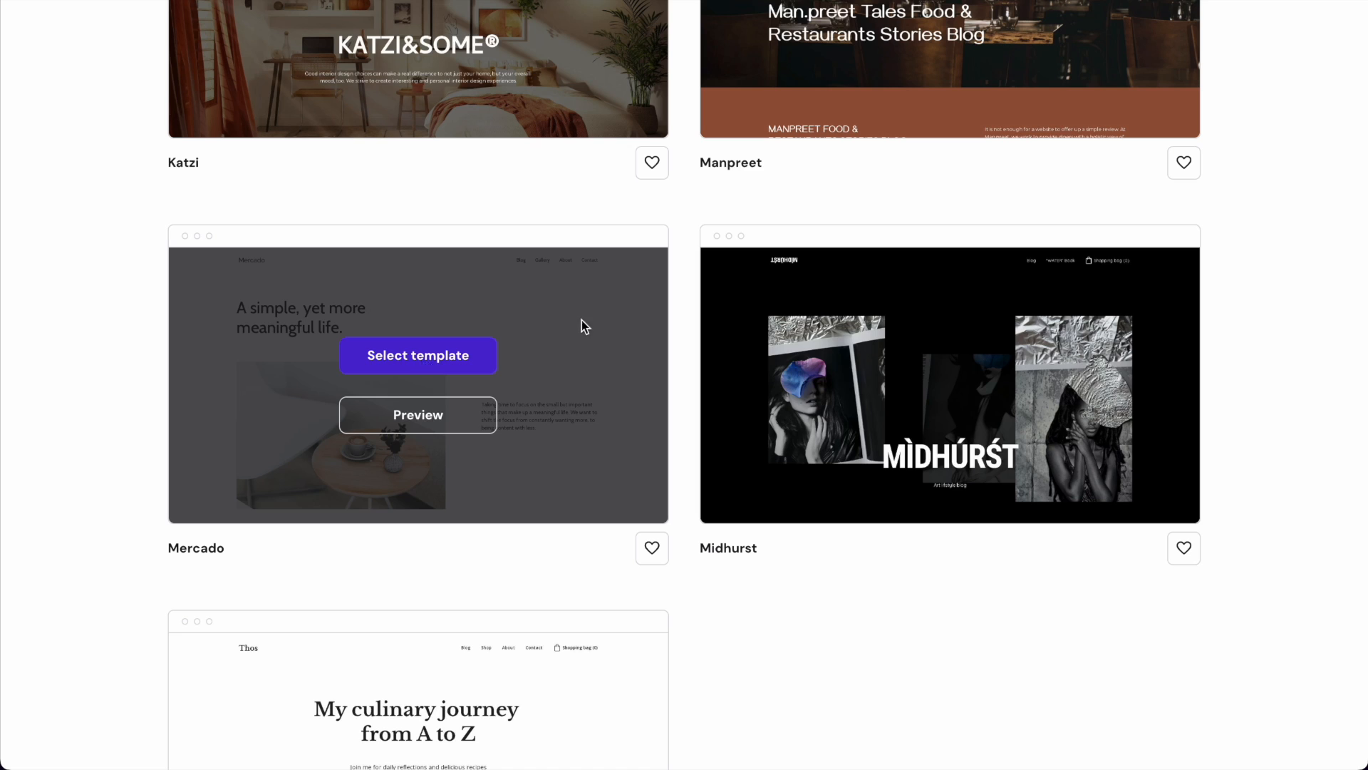
left_click(421, 363)
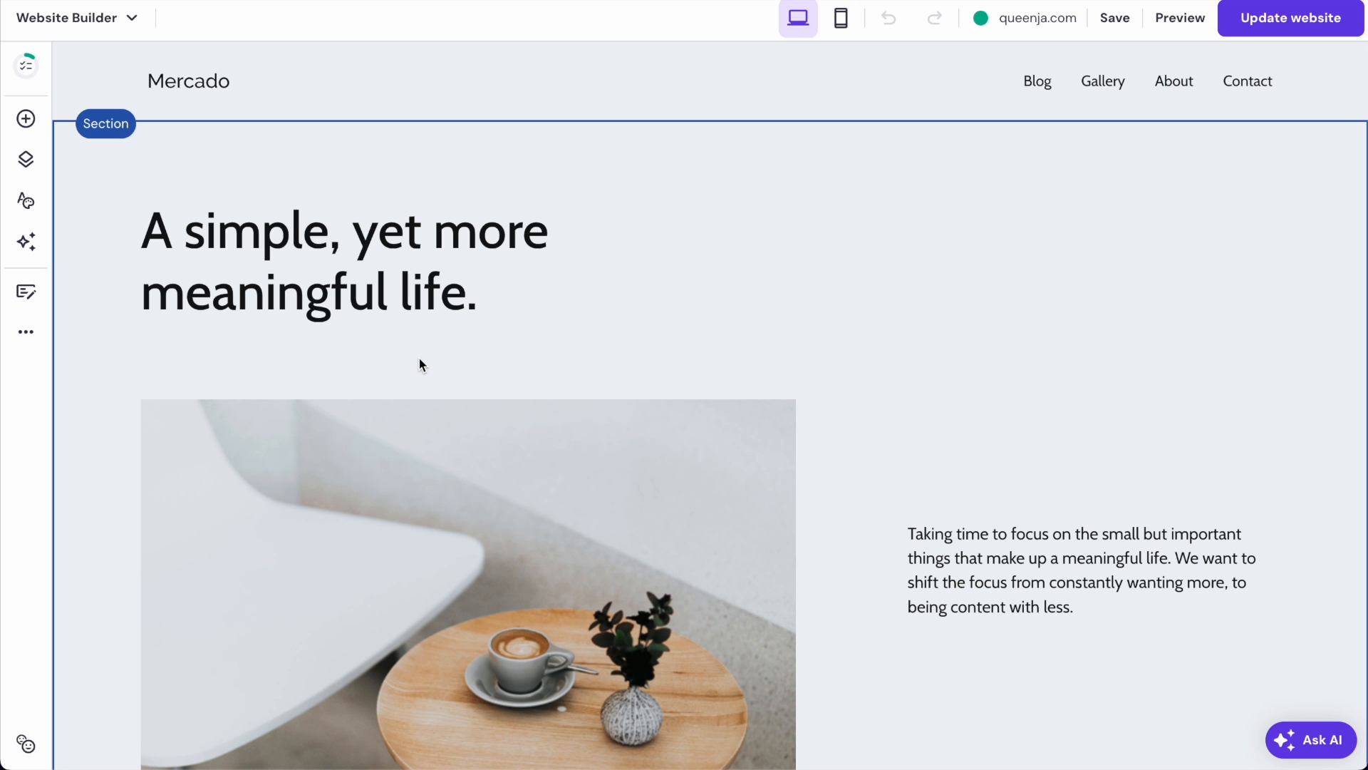
- Save and publish the website with its new template, and open queenja.com in a new browser tab
left_click(1116, 23)
left_click(1273, 23)
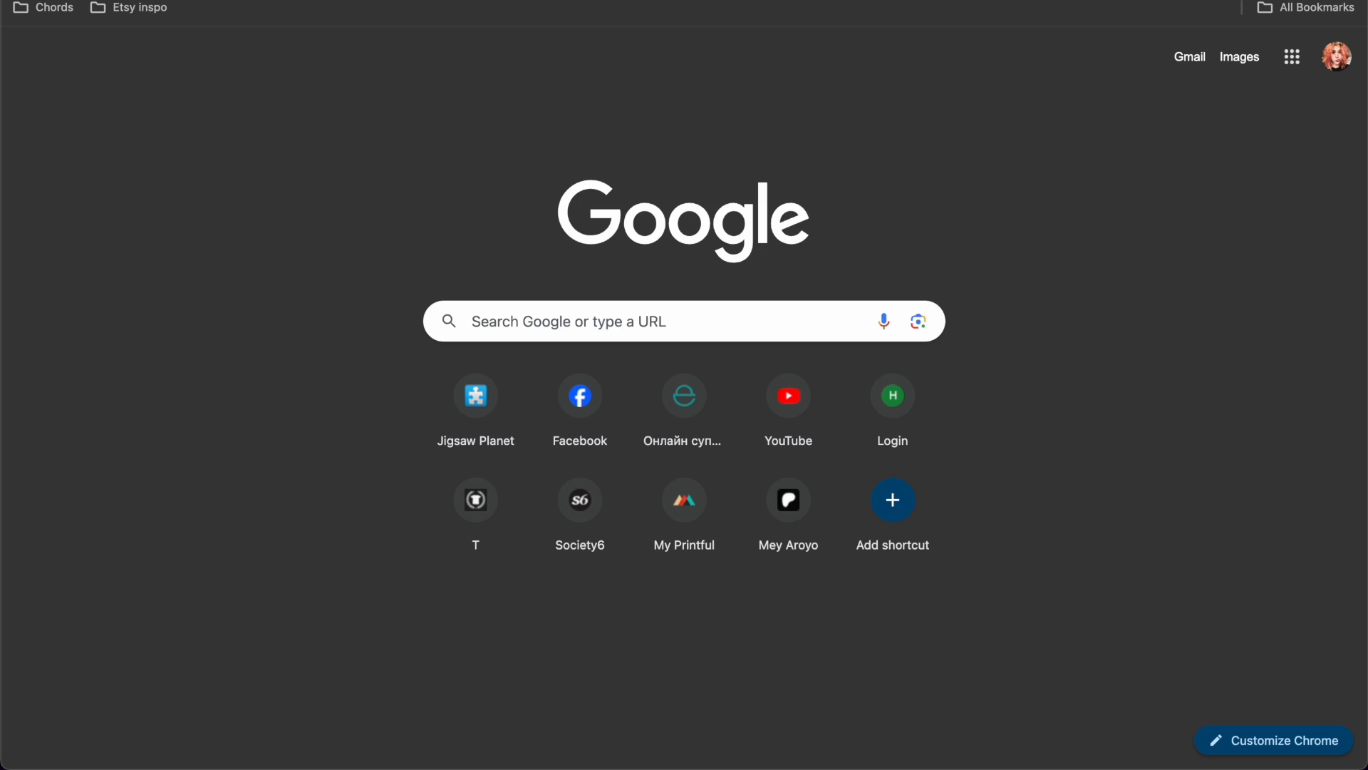
type("queenja.com")
key("Return")
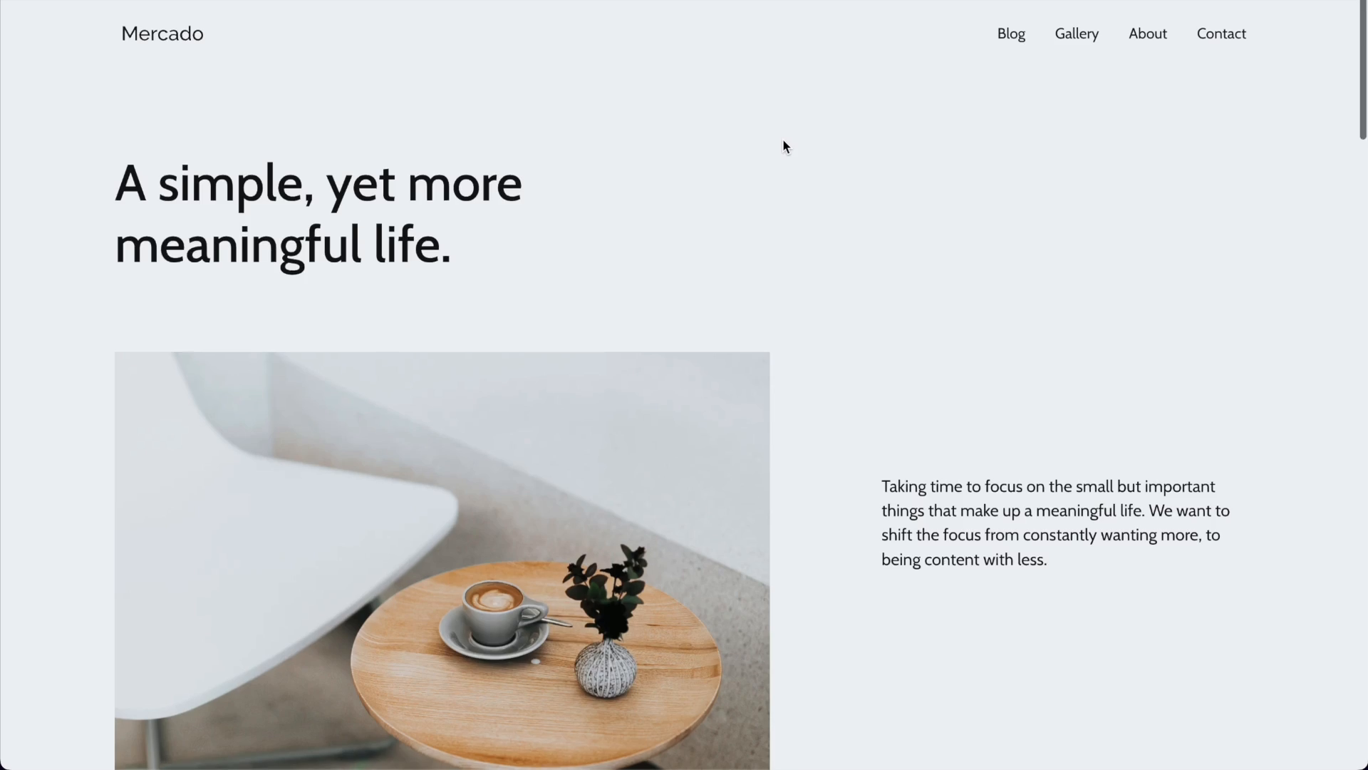
- Look through the live home page of the published site
scroll(783, 141, "down", 15)
scroll(783, 141, "up", 15)
scroll(784, 146, "down", 15)
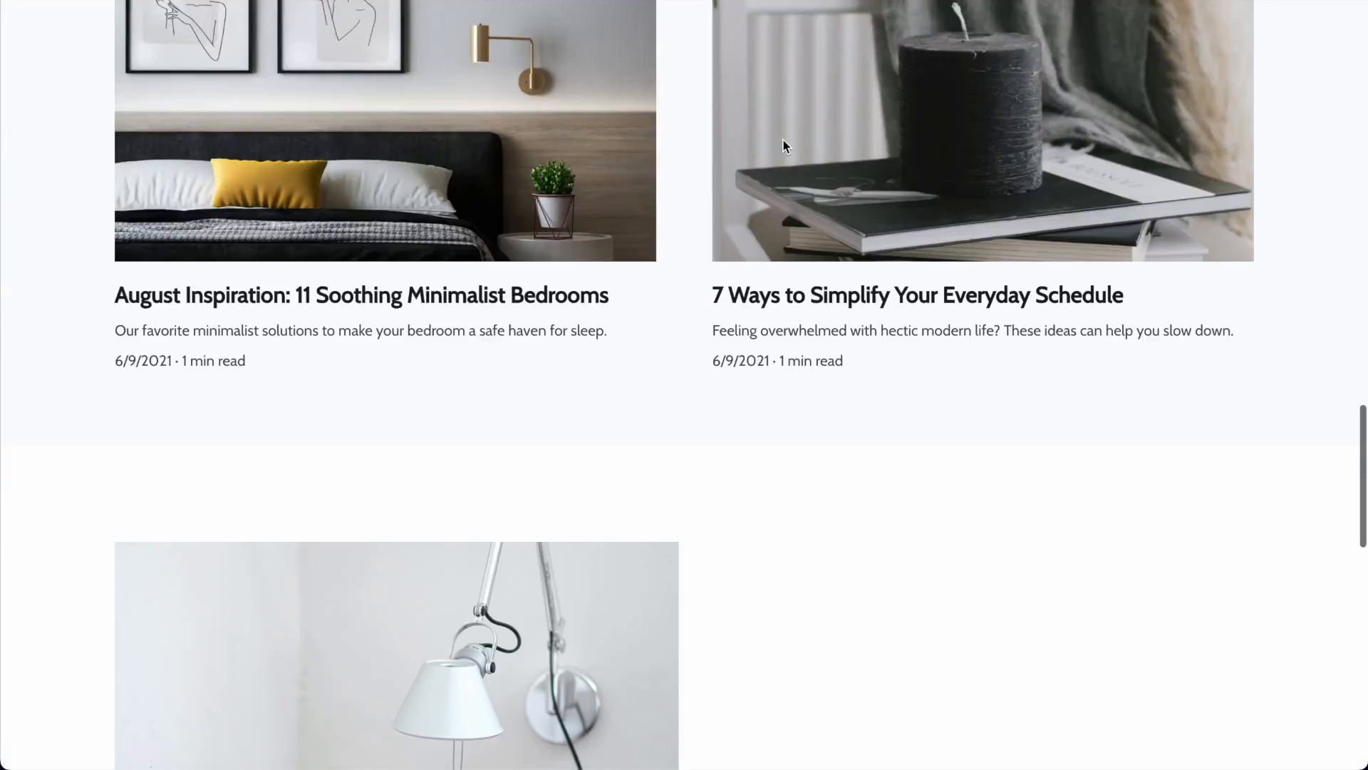
scroll(784, 146, "up", 10)
scroll(784, 145, "up", 6)
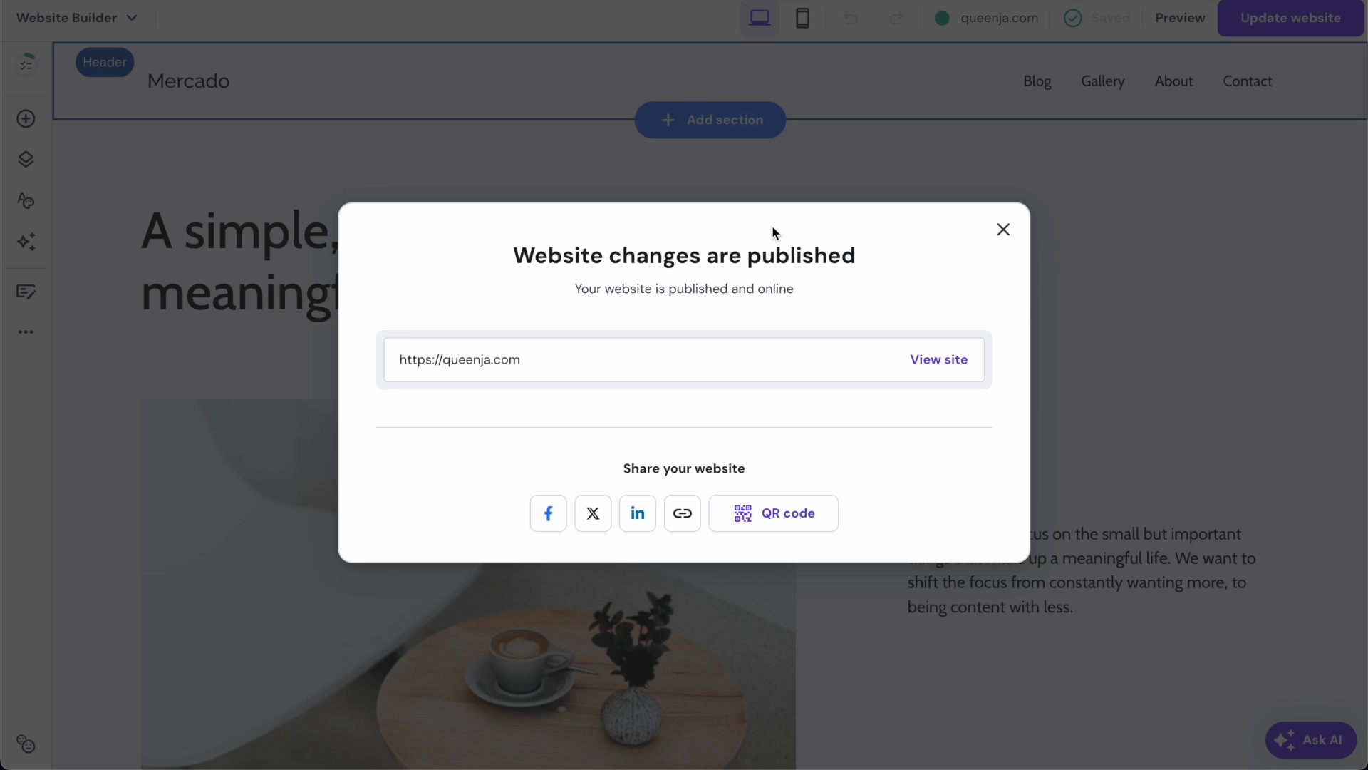
- Back in the website editor, dismiss the publishing dialog and setup progress notice, and look over the home page's sections
left_click(1003, 229)
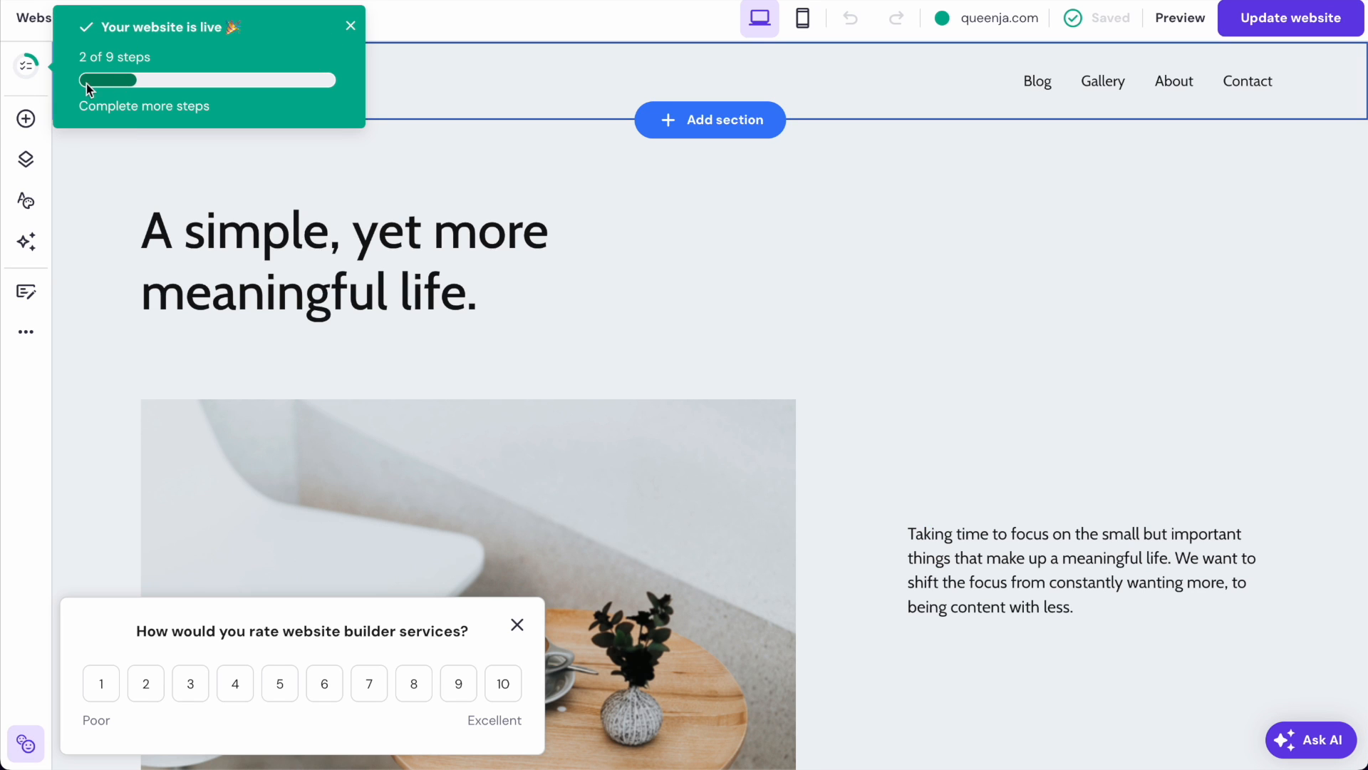
left_click(352, 28)
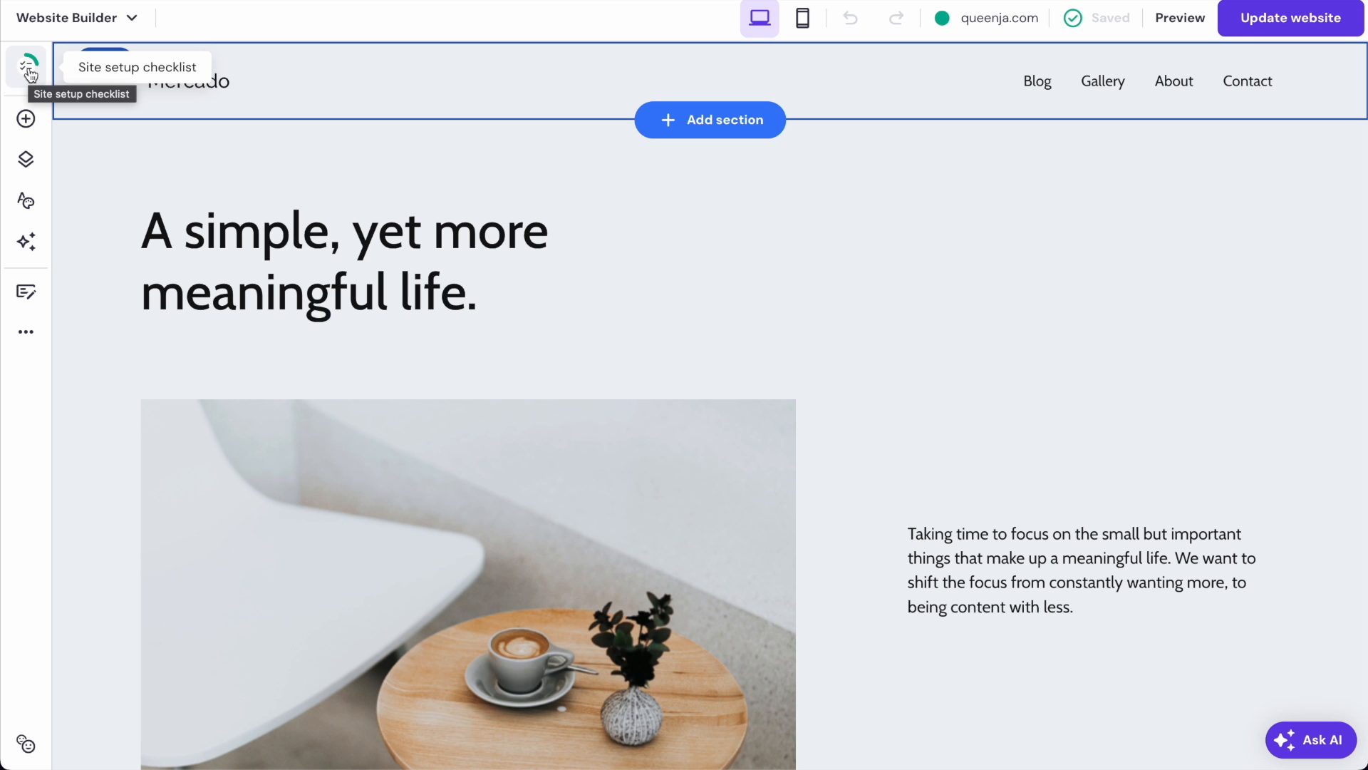
left_click(27, 120)
left_click(689, 249)
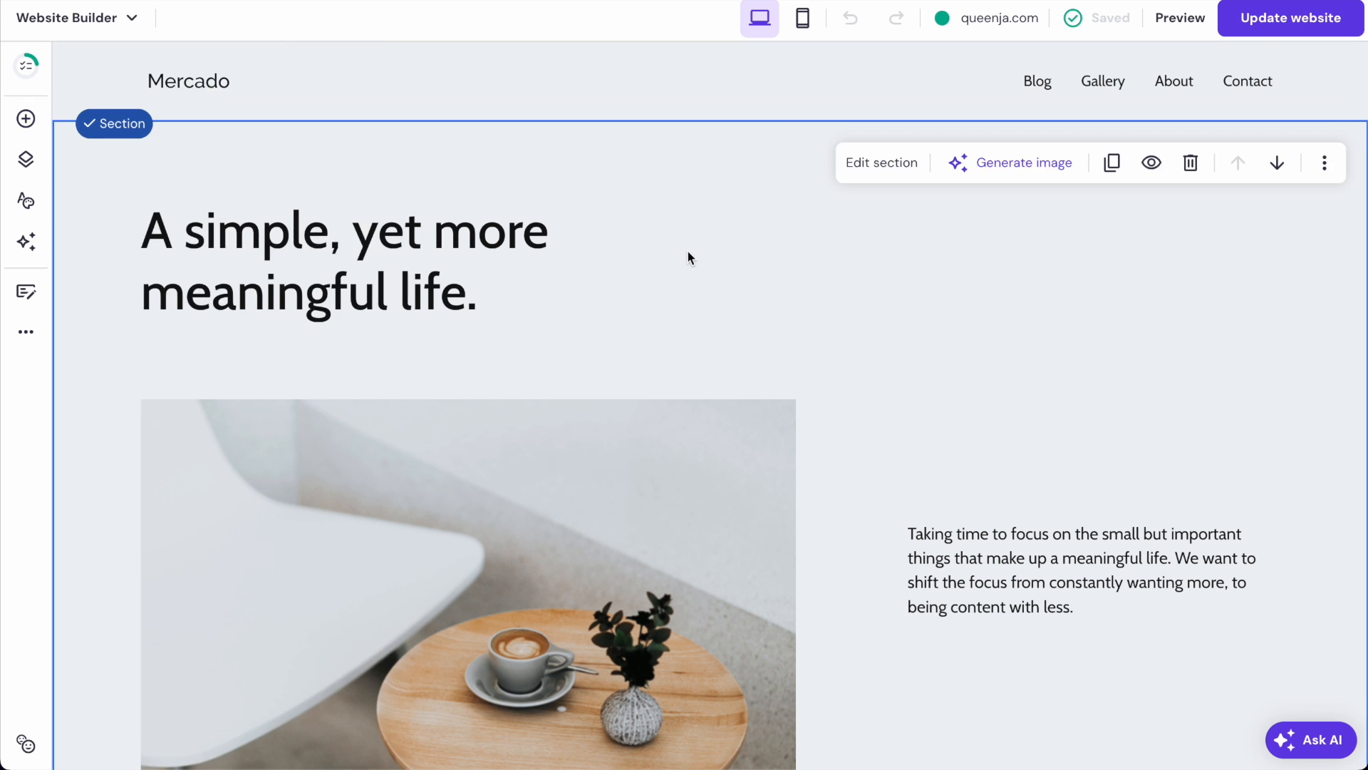
scroll(688, 249, "down", 20)
scroll(688, 249, "up", 20)
scroll(687, 252, "up", 7)
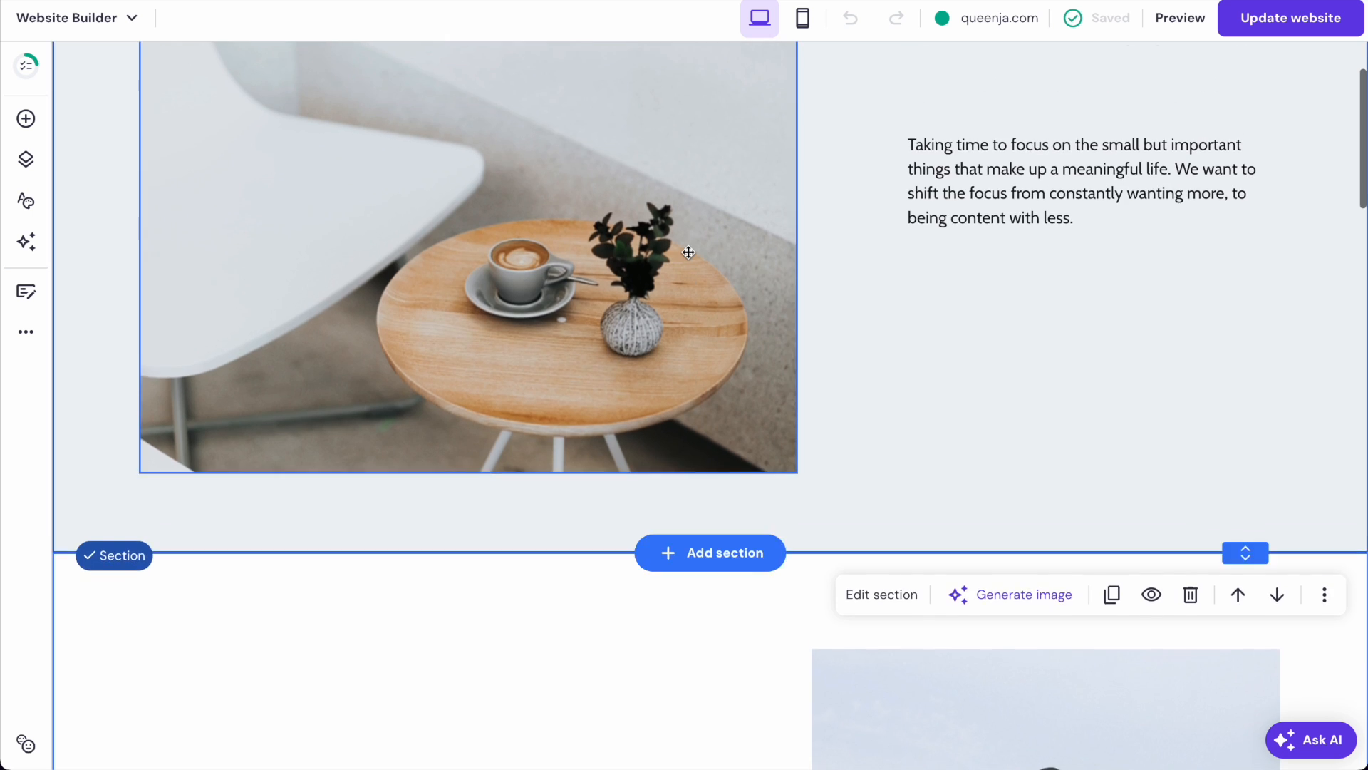
- Look through the elements that can be added to the page, and close the list without adding any
left_click(26, 119)
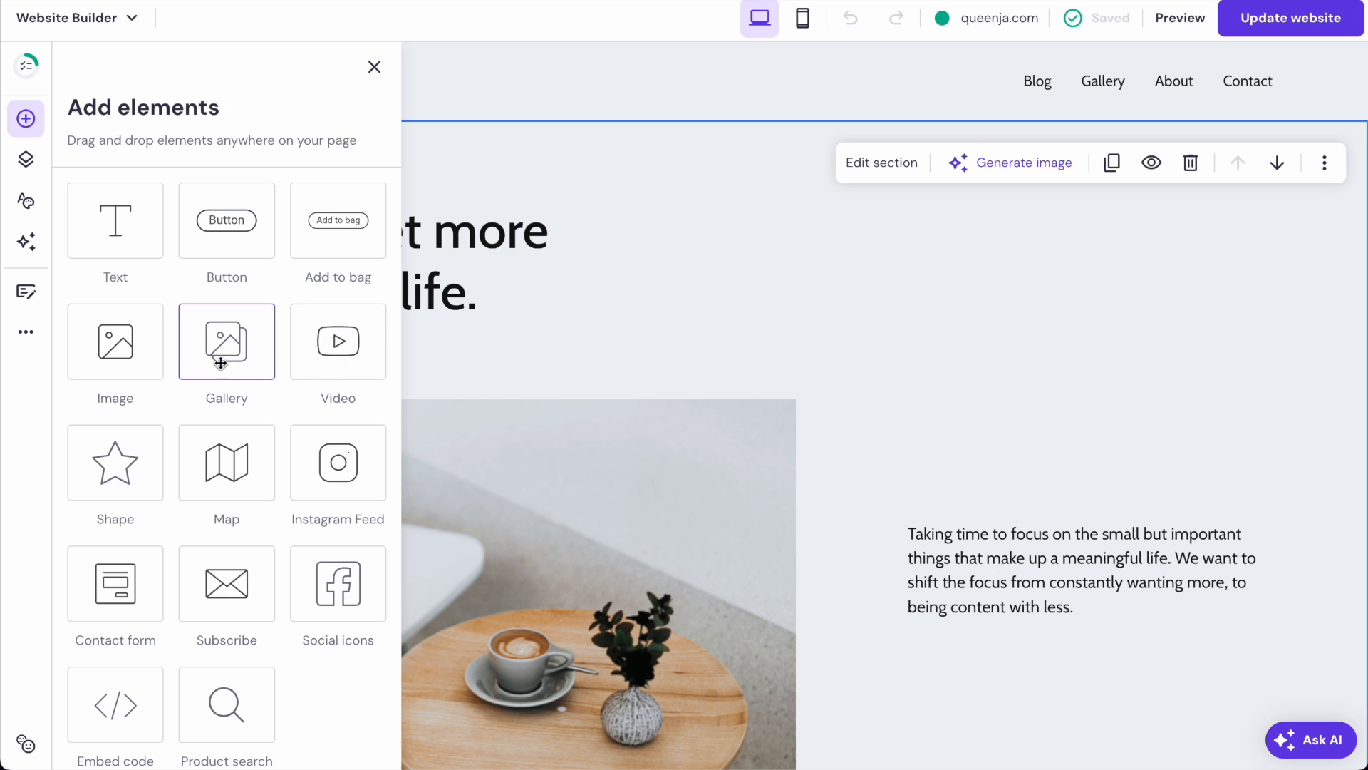
scroll(216, 359, "down", 1)
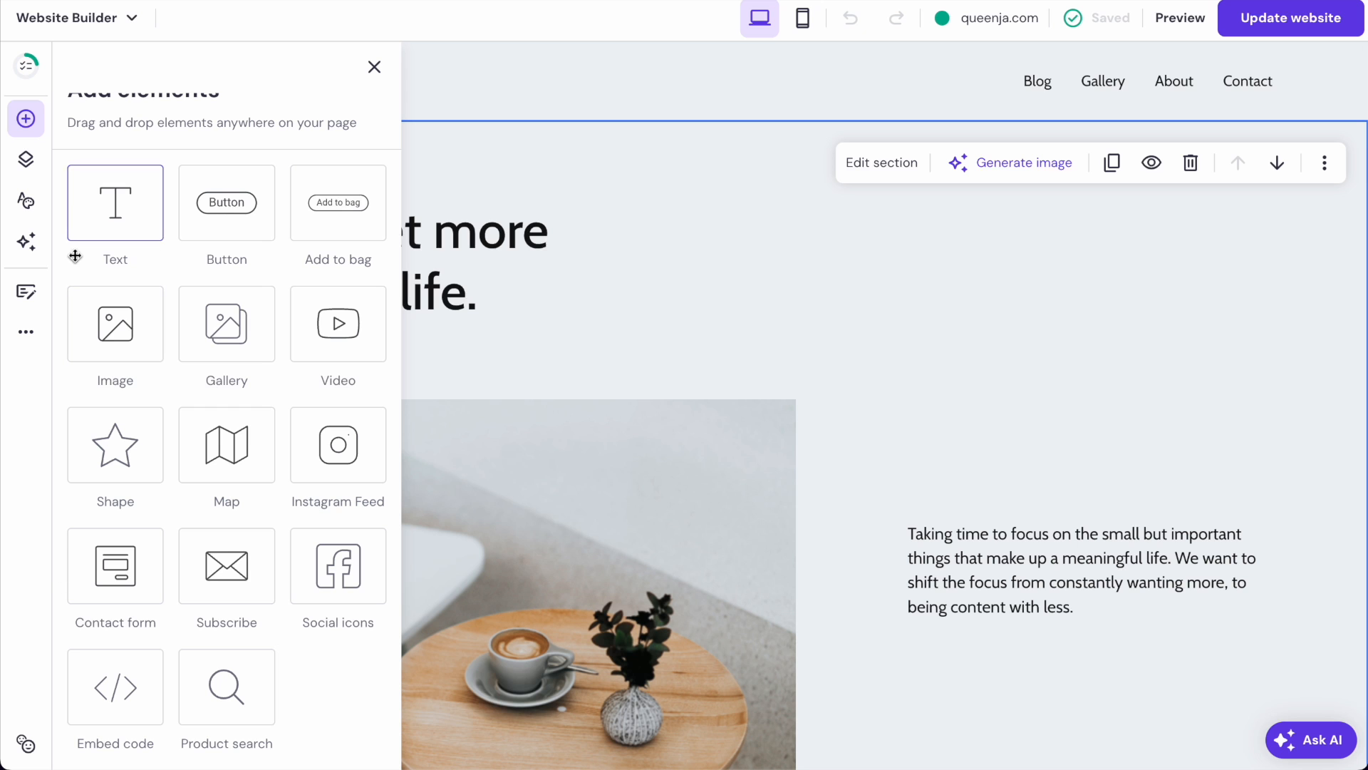
left_click(26, 119)
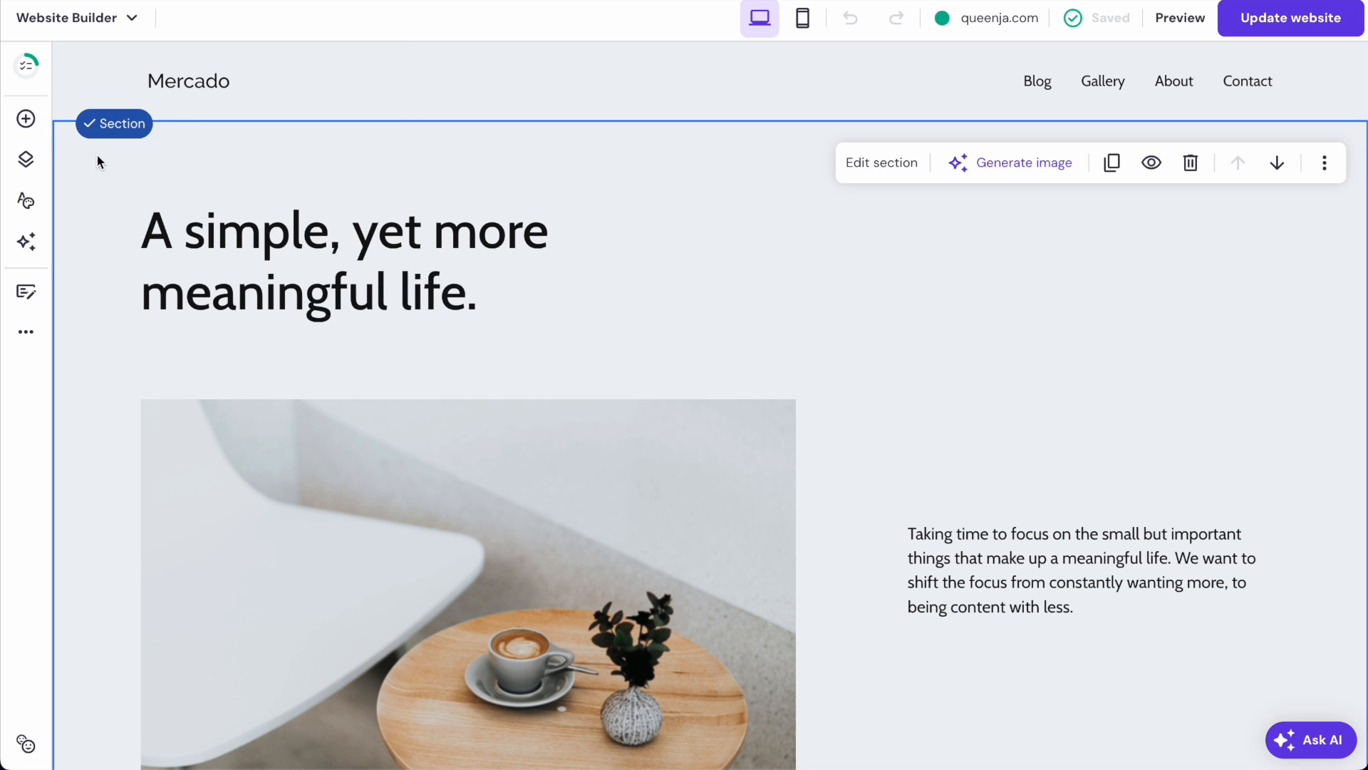
- Move the intro paragraph higher and closer to the coffee table image, and shift the image slightly upward
scroll(677, 224, "down", 2)
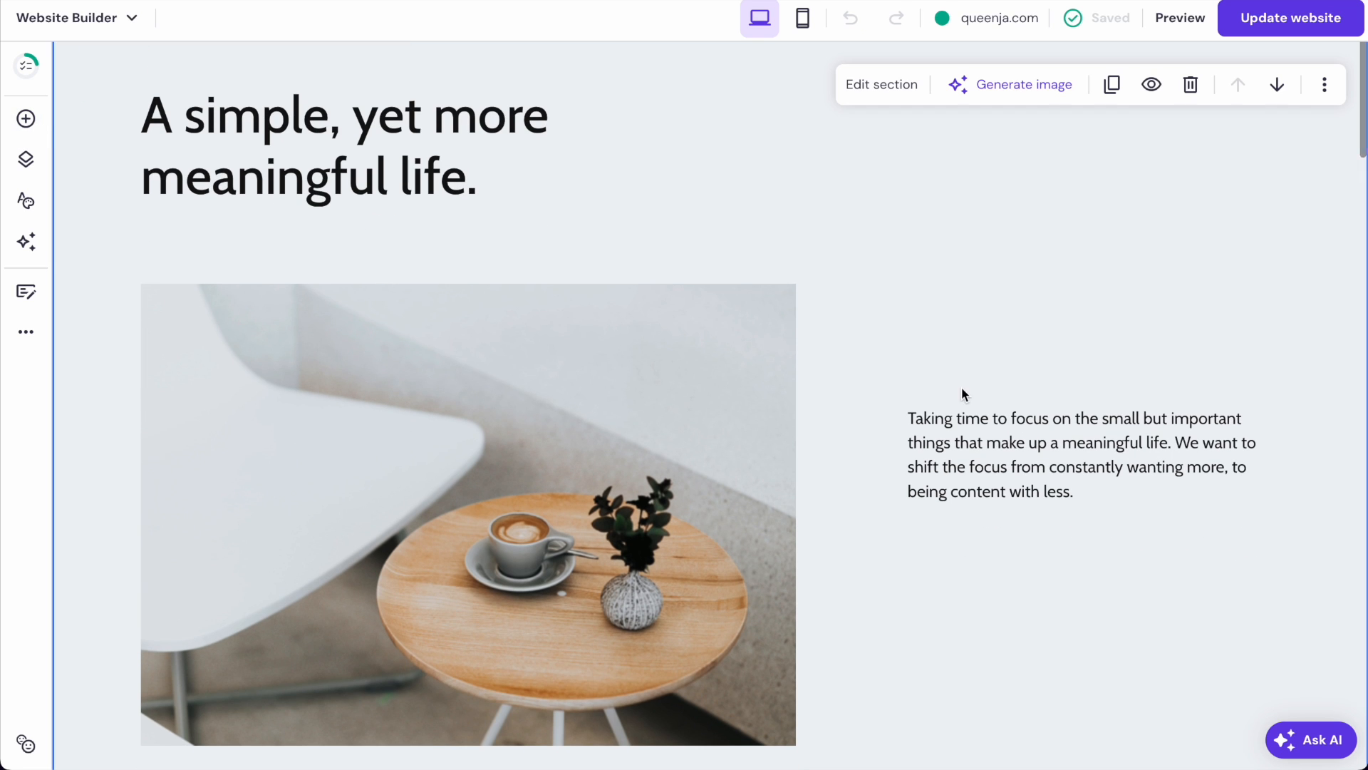
left_click_drag(1000, 449, 1018, 400)
left_click_drag(689, 451, 622, 447)
left_click_drag(995, 367, 965, 367)
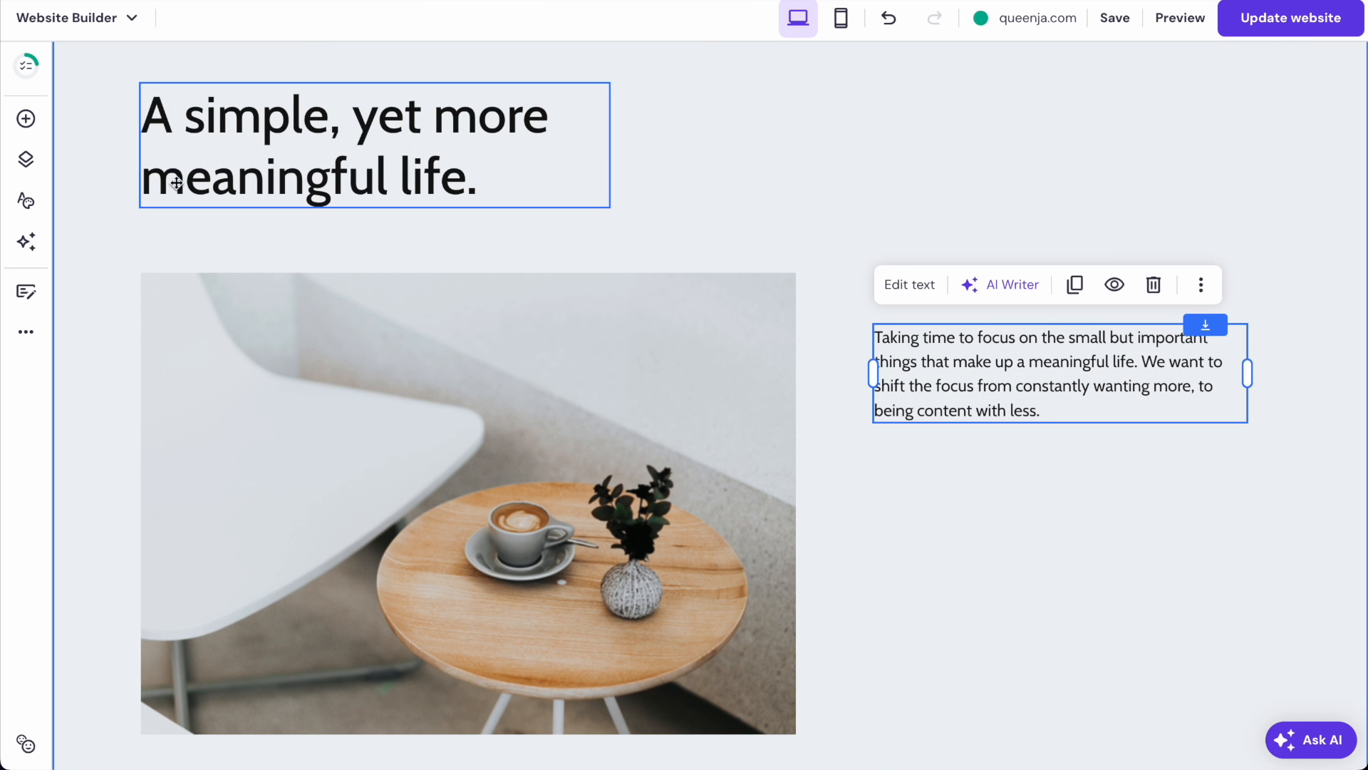
- Examine the site's page and navigation list, and try to reposition the Home page that is hidden from navigation
left_click(27, 160)
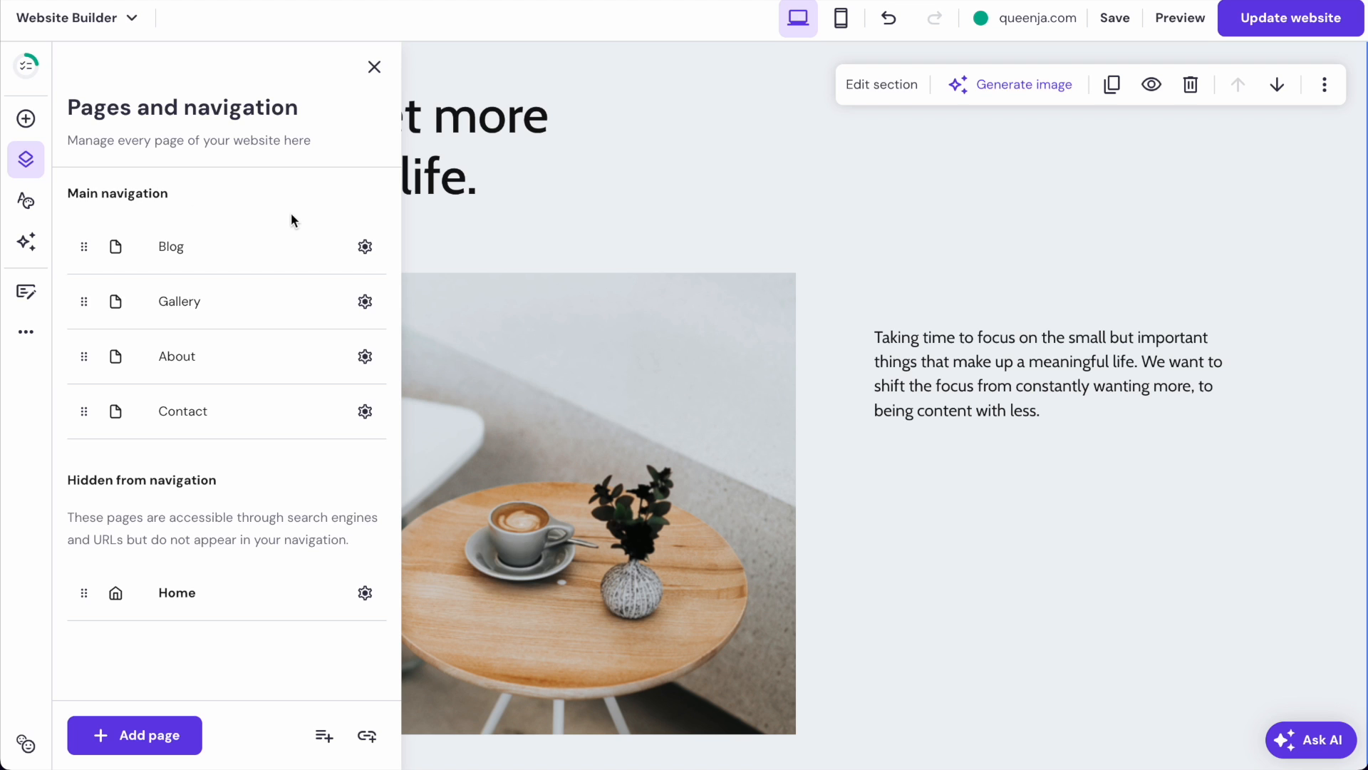
scroll(803, 193, "up", 2)
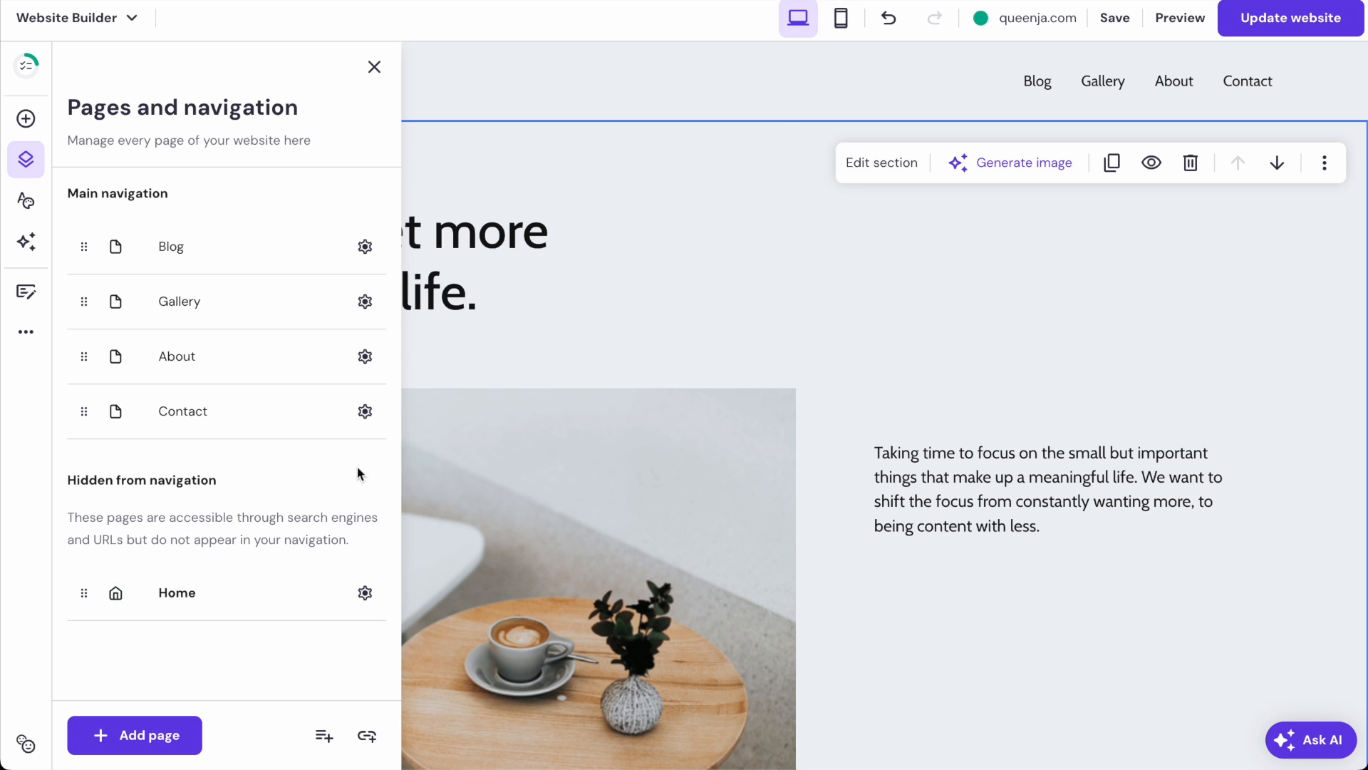
left_click_drag(80, 596, 85, 637)
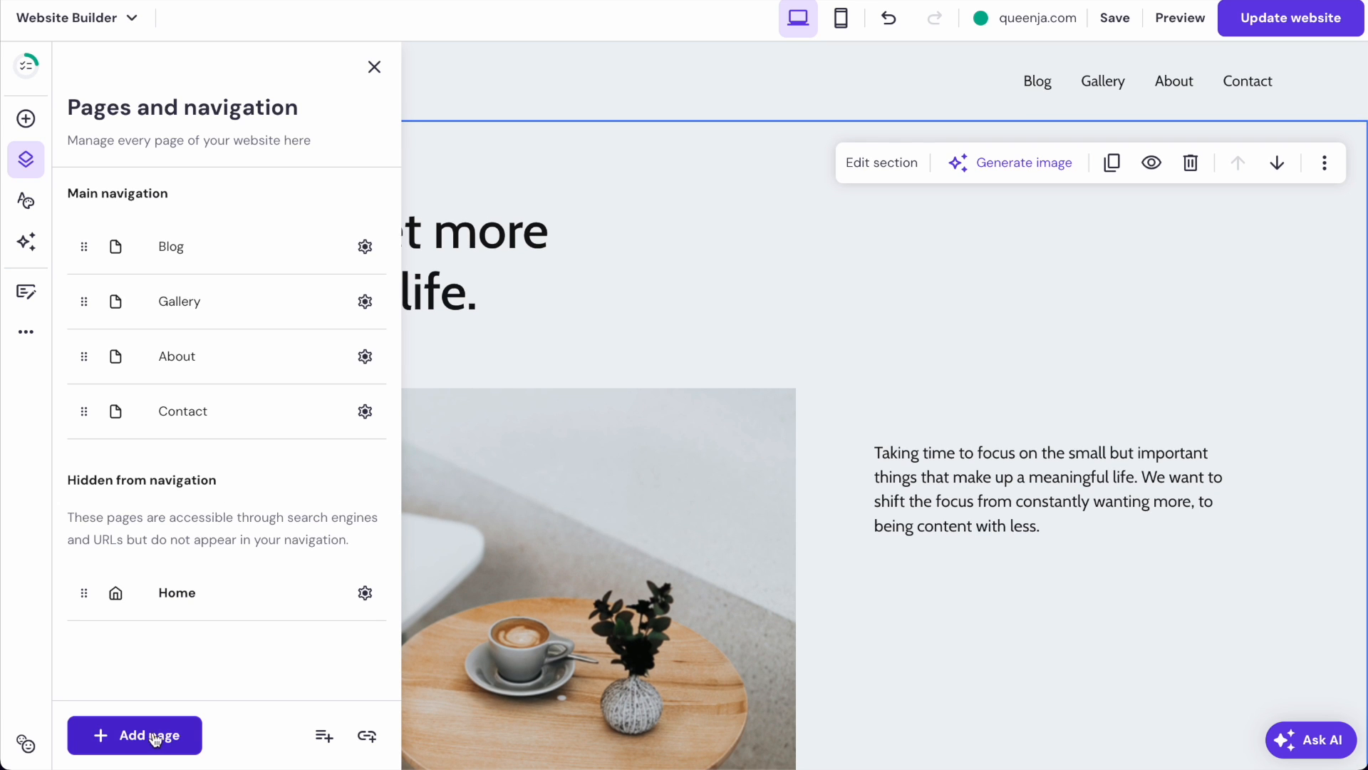
- Add a dropdown to the main navigation and name it Collections
left_click(323, 738)
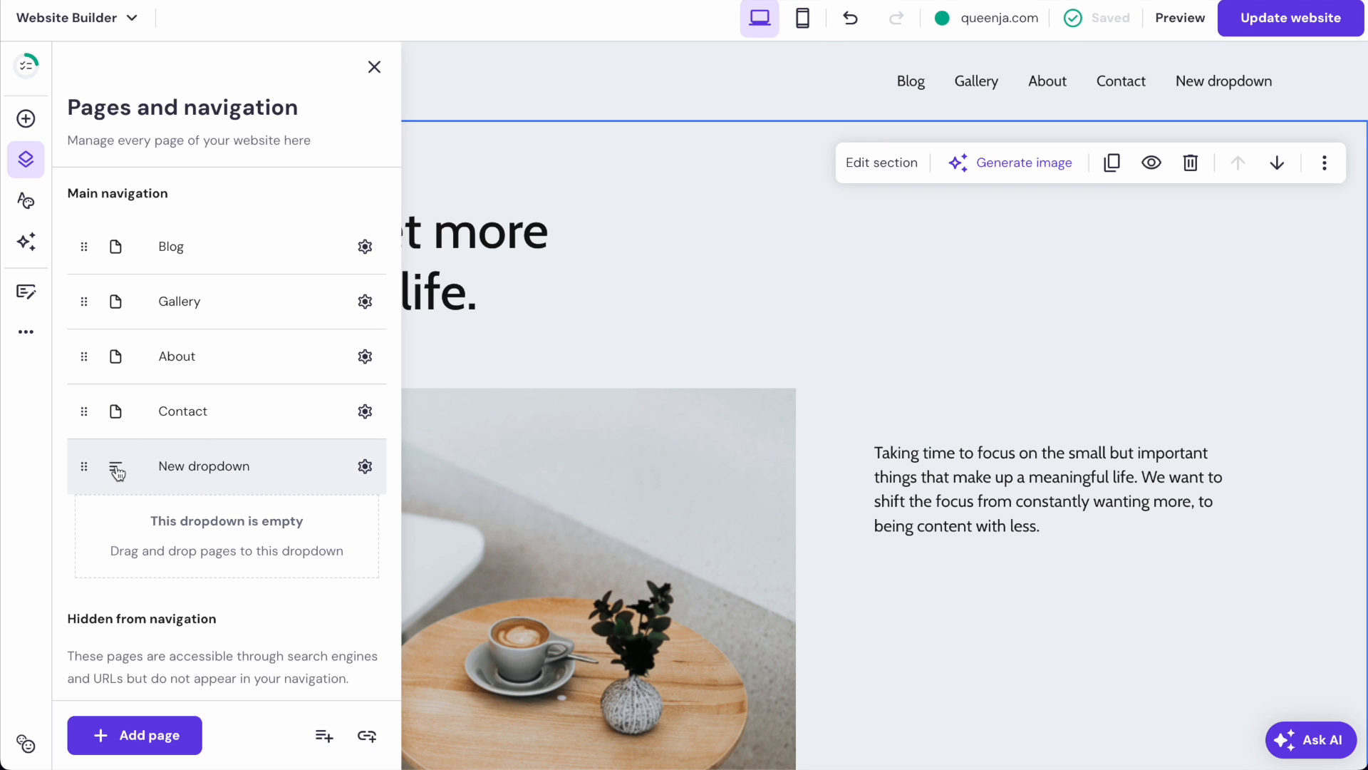
left_click(365, 466)
left_click(452, 478)
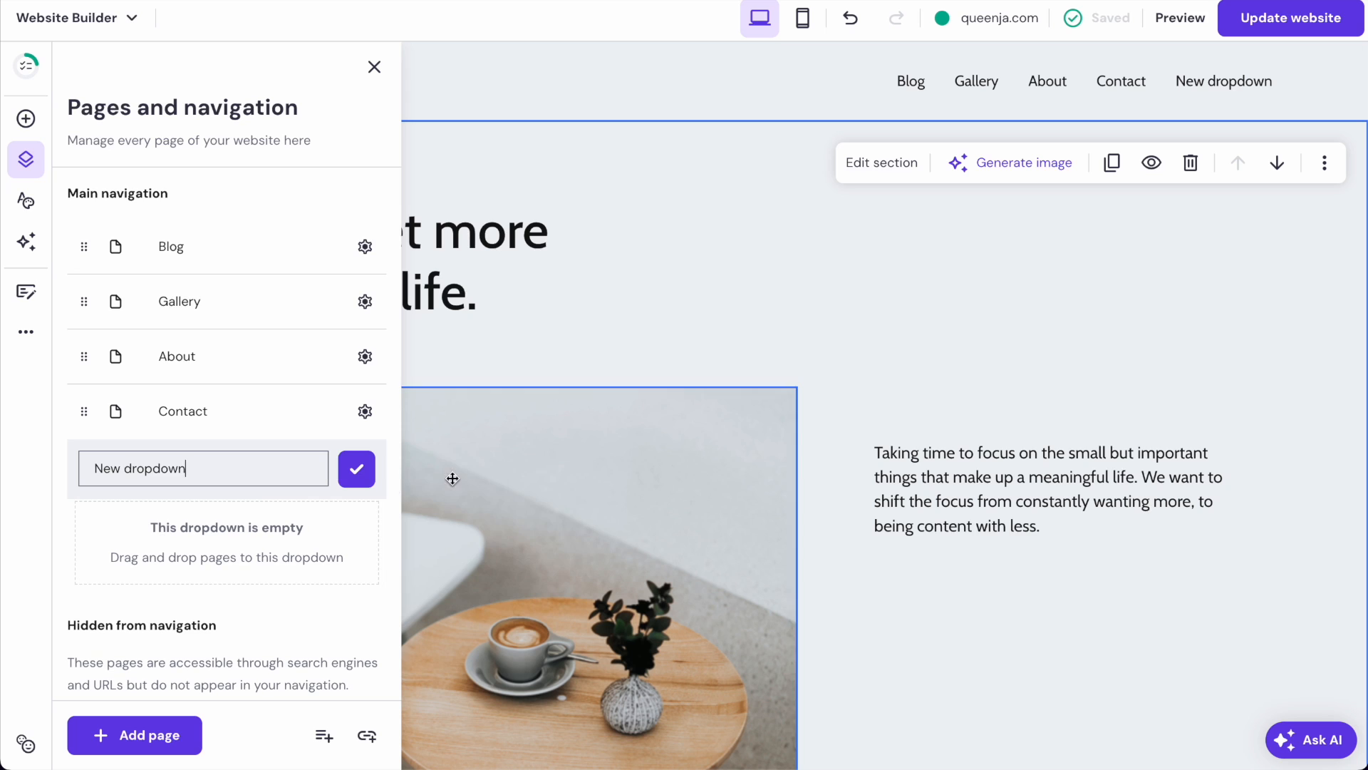
triple_click(193, 470)
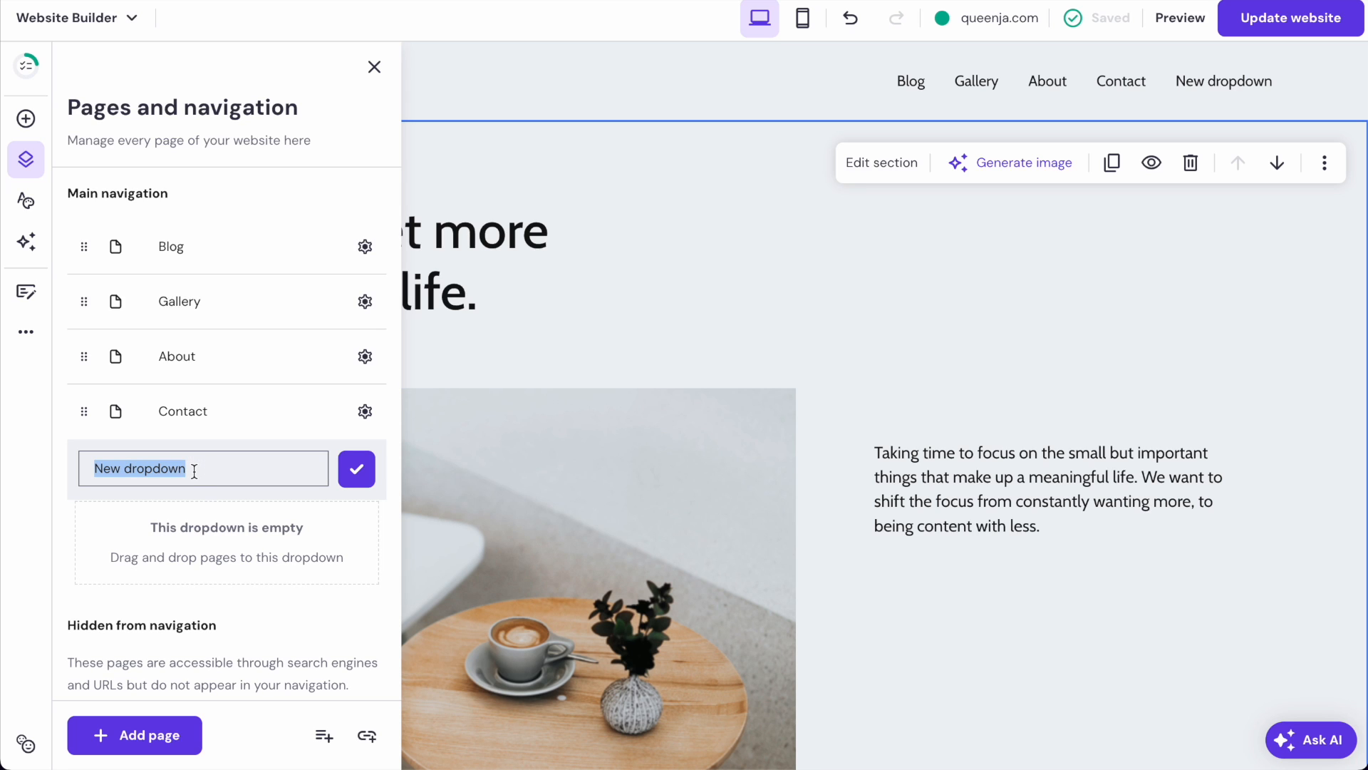
type("Collections")
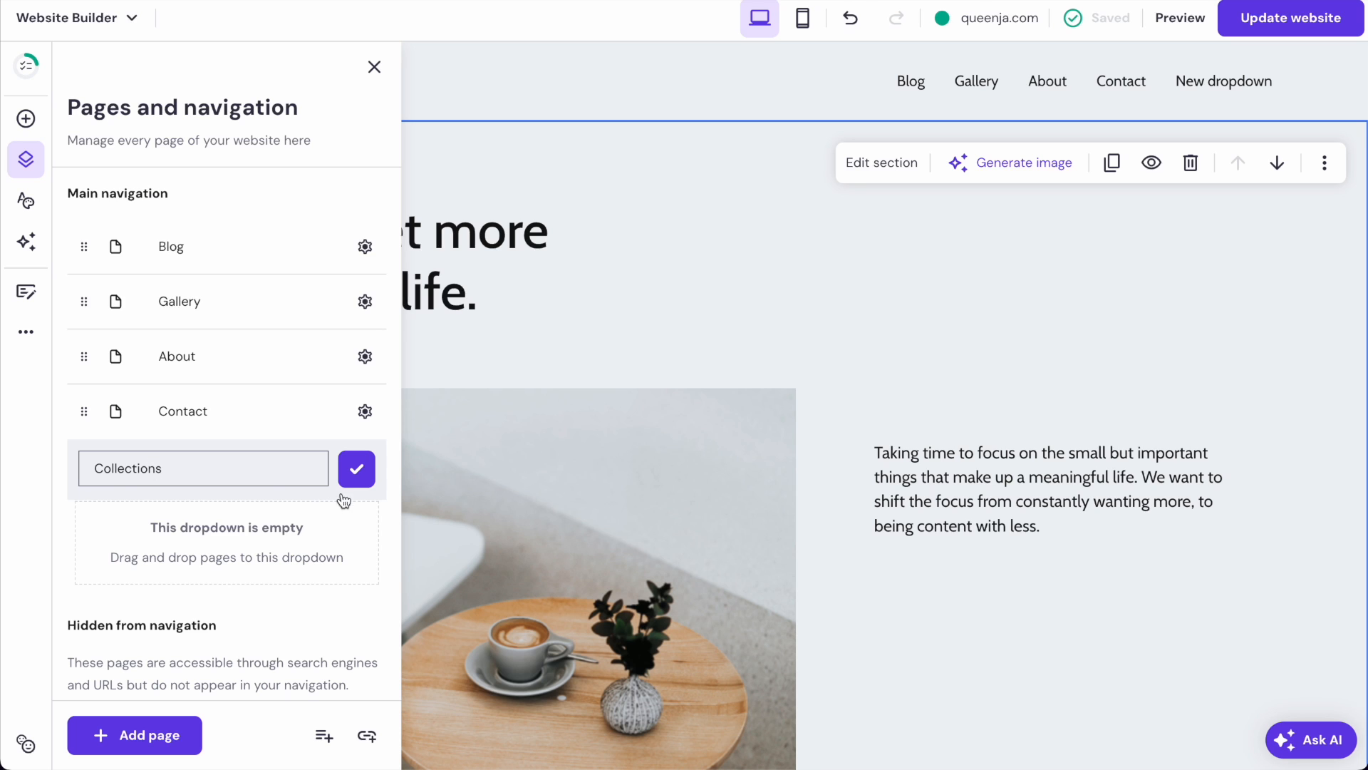
left_click(358, 470)
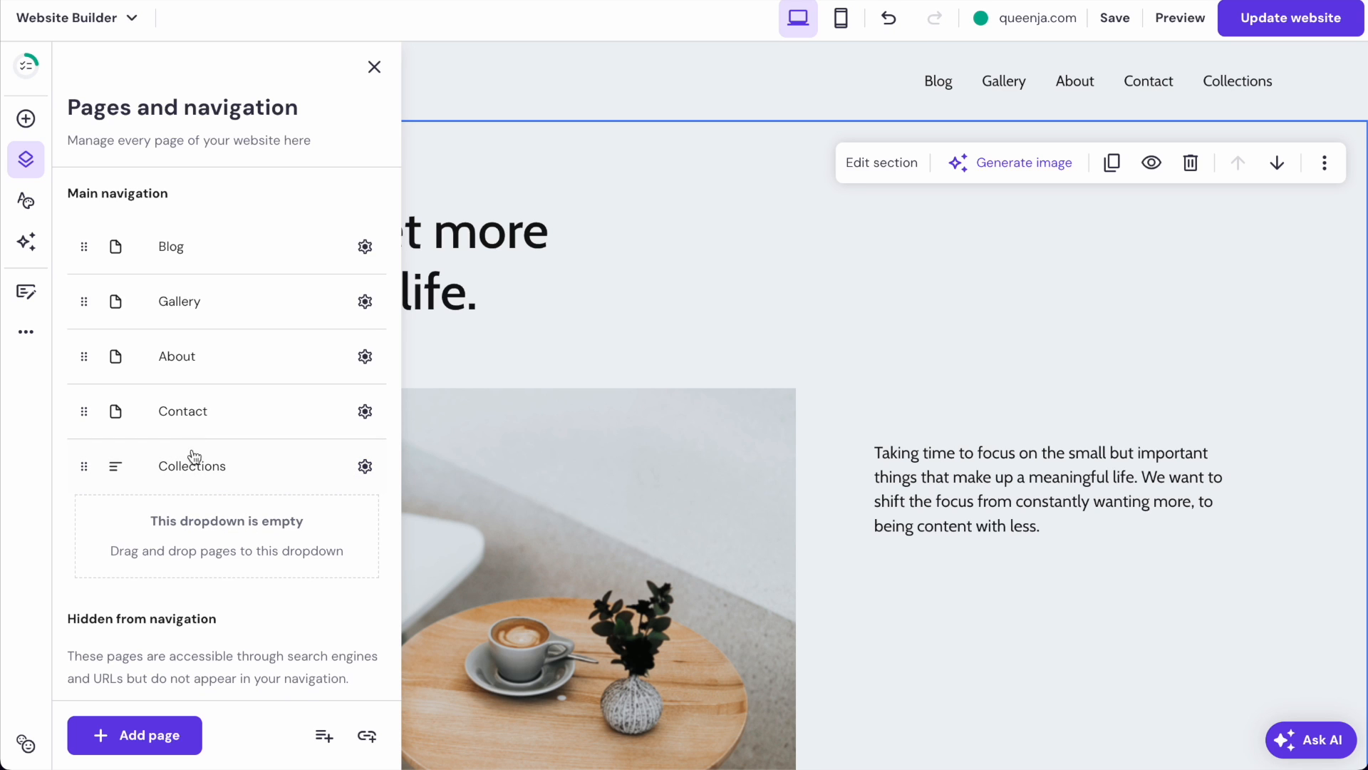
- Nest the Contact page inside the Collections dropdown and check the dropdown in the site header
left_click_drag(83, 411, 126, 473)
left_click_drag(84, 549, 143, 467)
left_click_drag(84, 550, 114, 501)
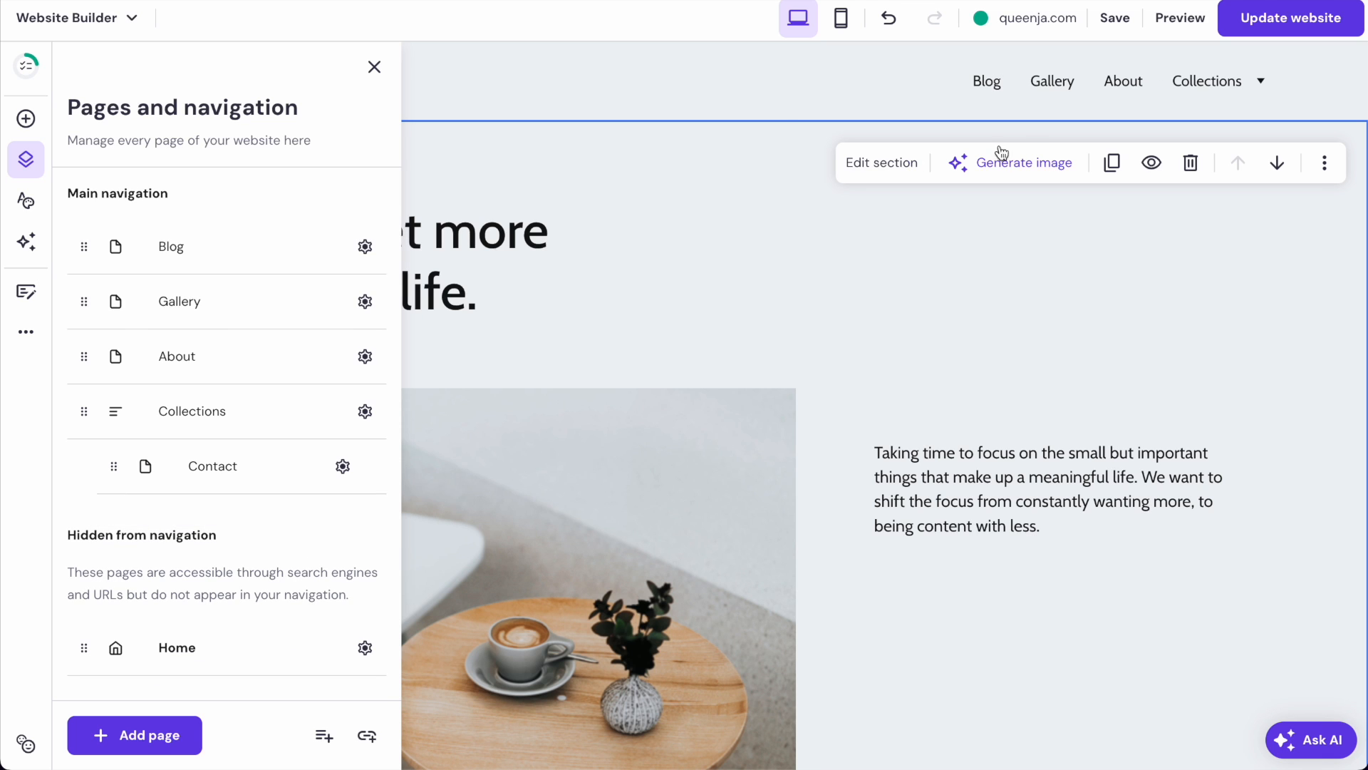
mouse_move(1239, 87)
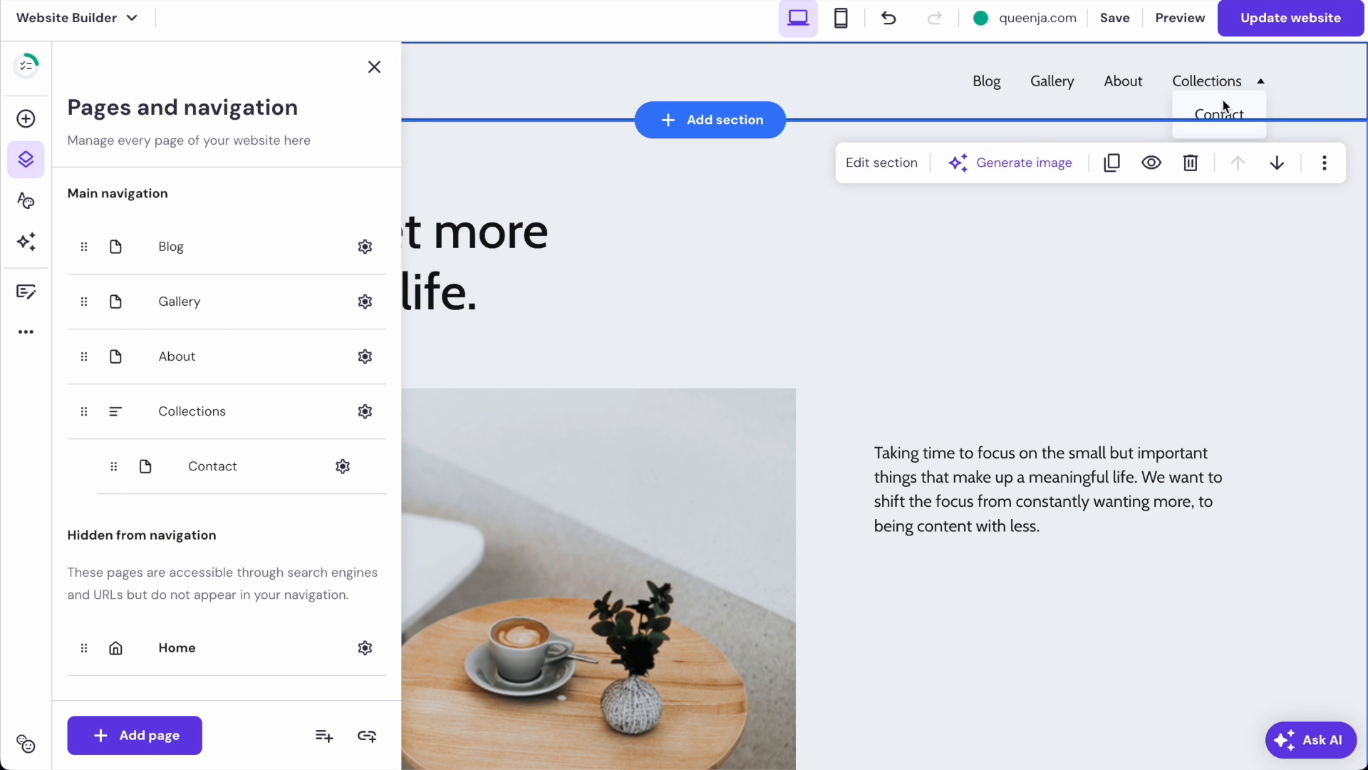
- Move the Contact page back out to the main navigation and delete the Collections dropdown
left_click_drag(110, 466, 85, 524)
left_click(367, 412)
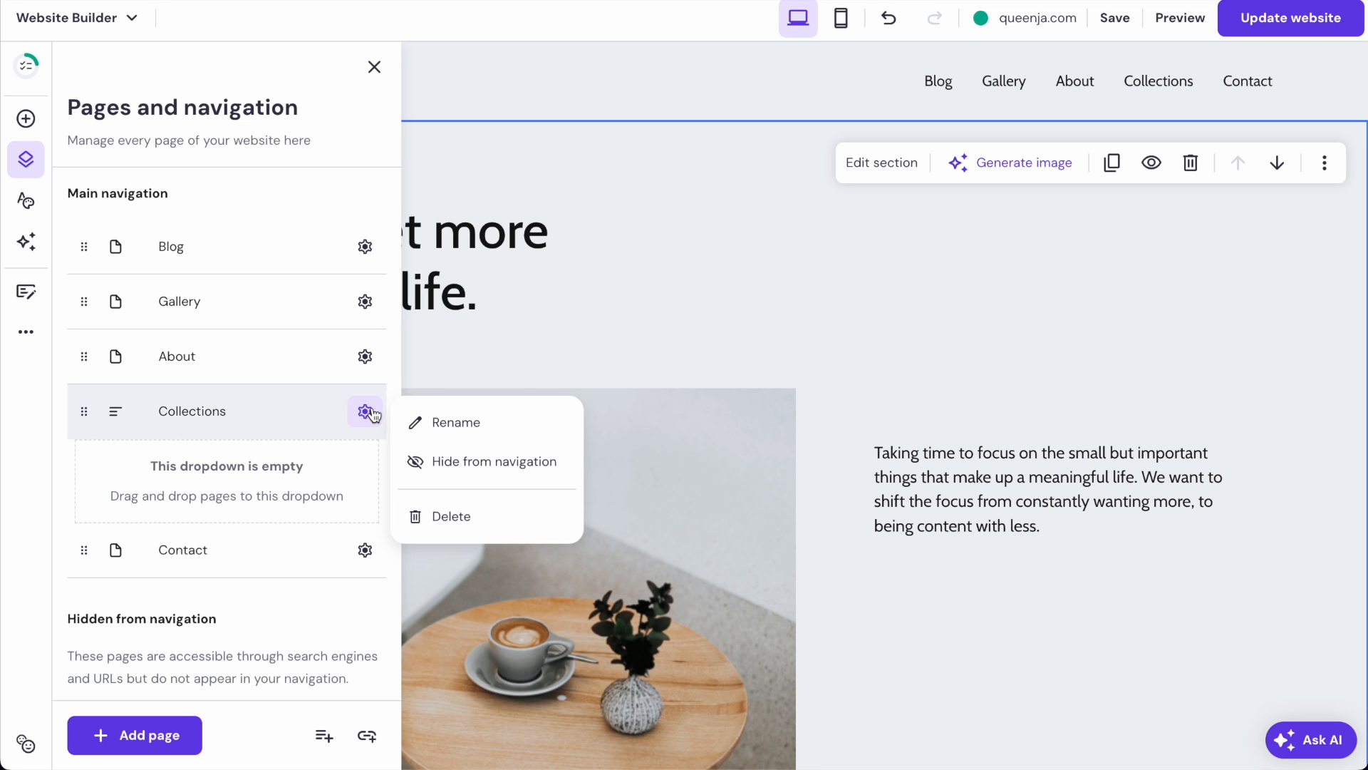
left_click(473, 514)
left_click(797, 433)
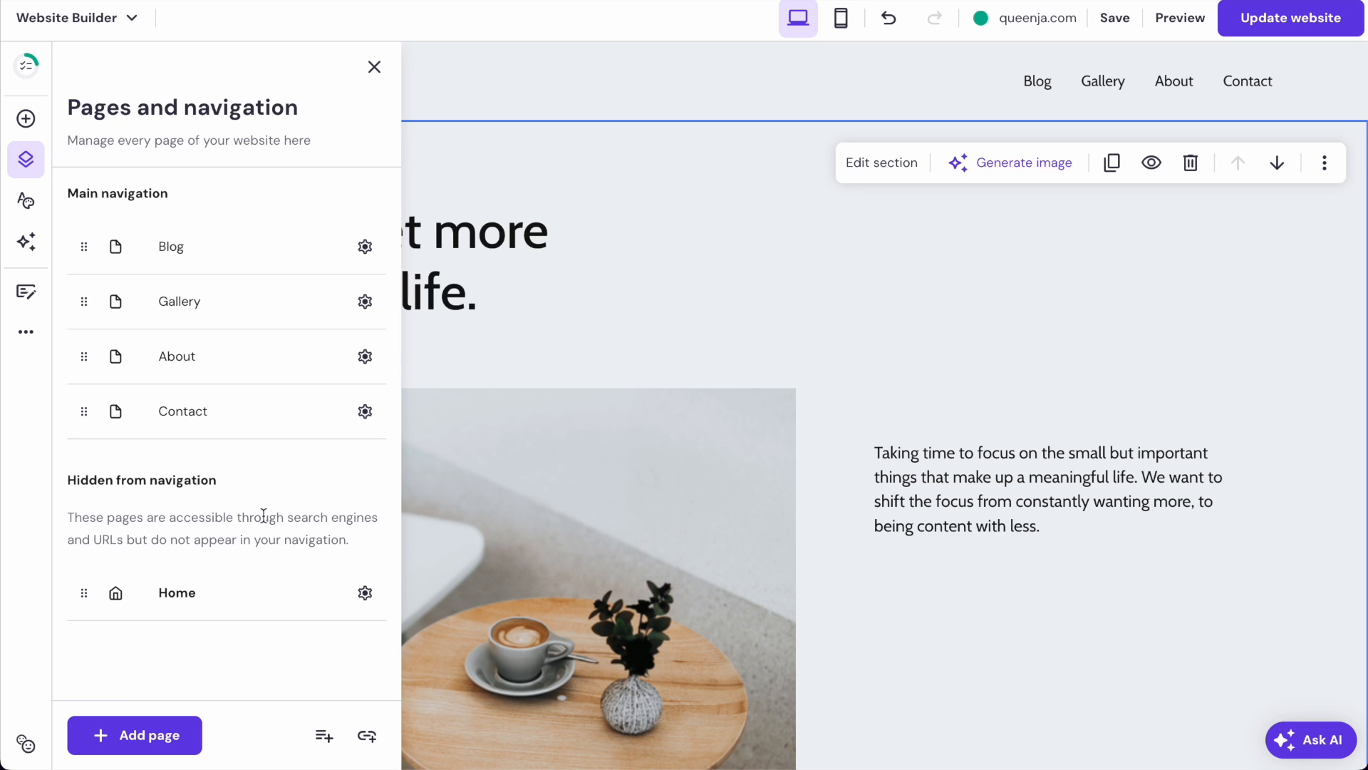
left_click(367, 736)
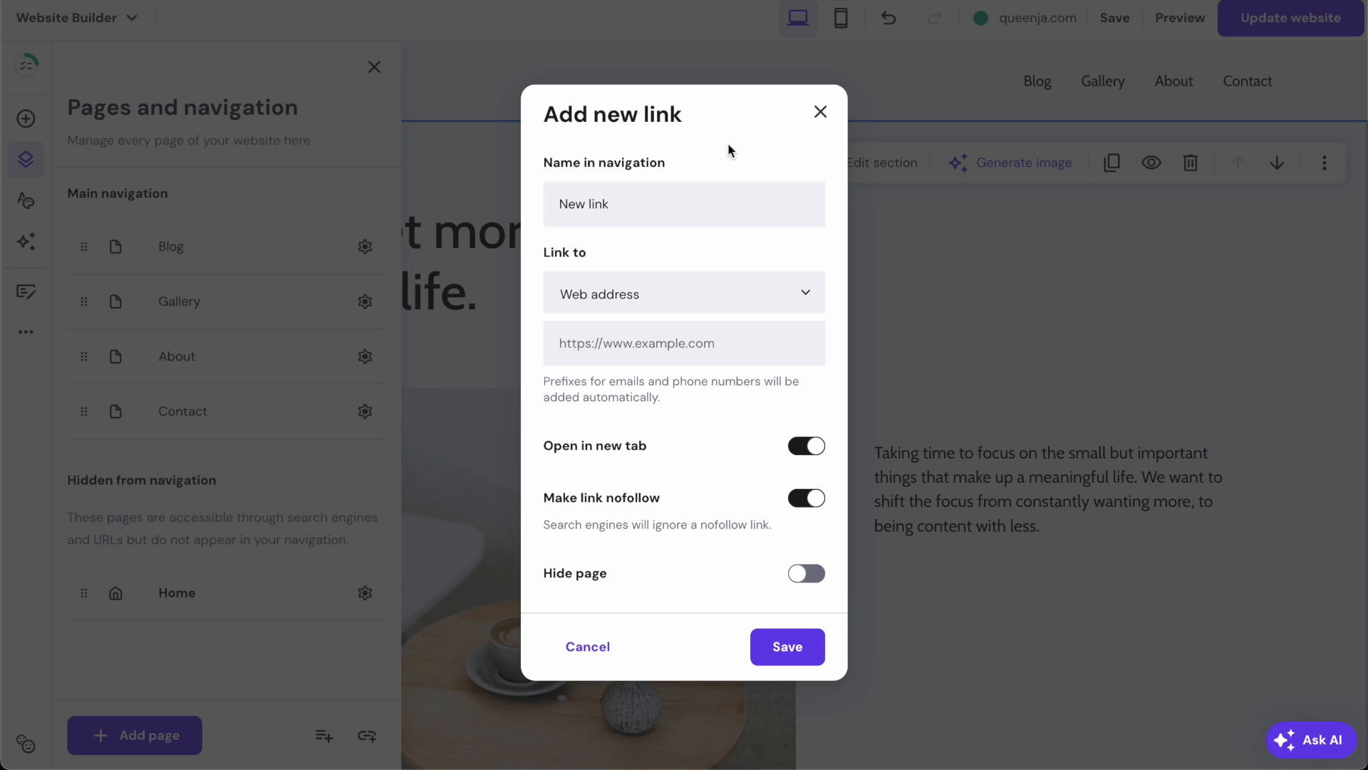
triple_click(622, 204)
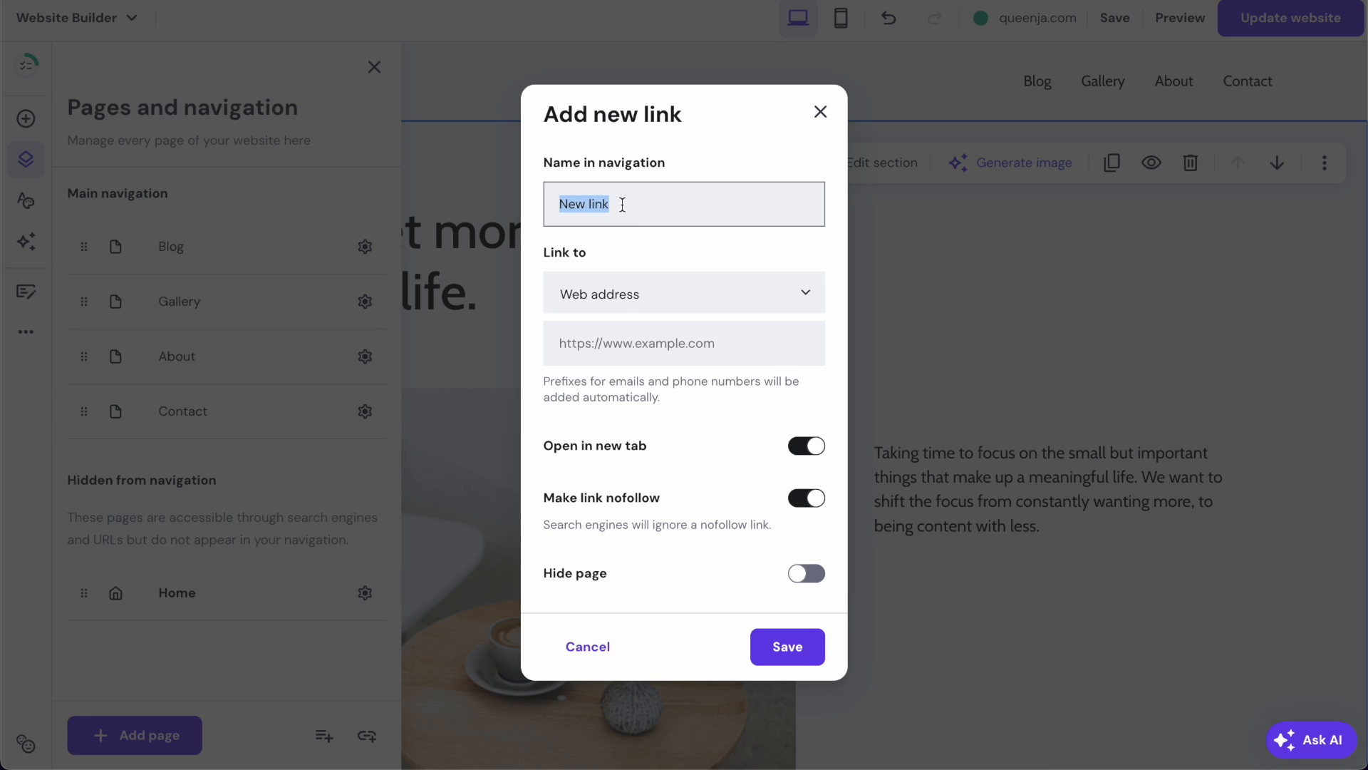
type("Official shop")
left_click(631, 335)
type("https://meytribe.com")
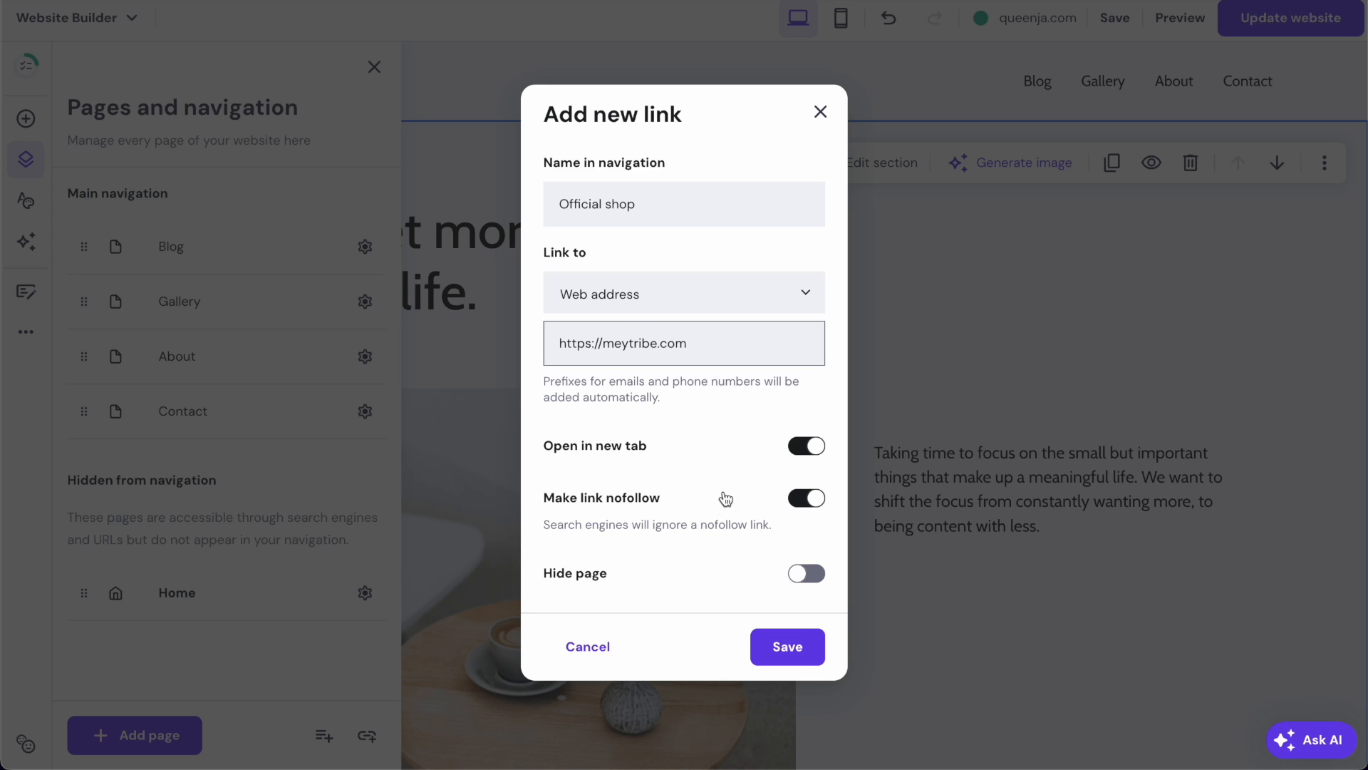
left_click(788, 647)
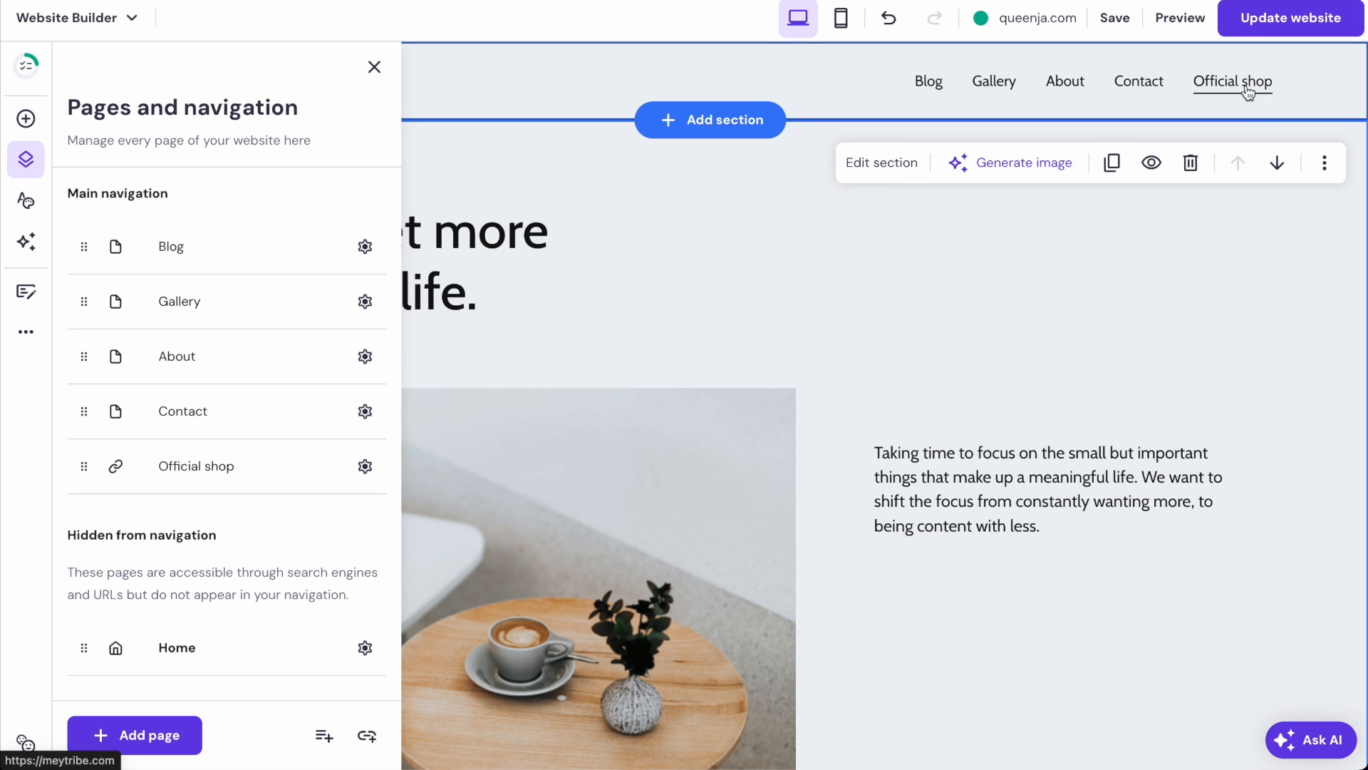
- Publish the navigation changes, check the header menu on the live site, and dismiss the publishing confirmation
left_click(1292, 20)
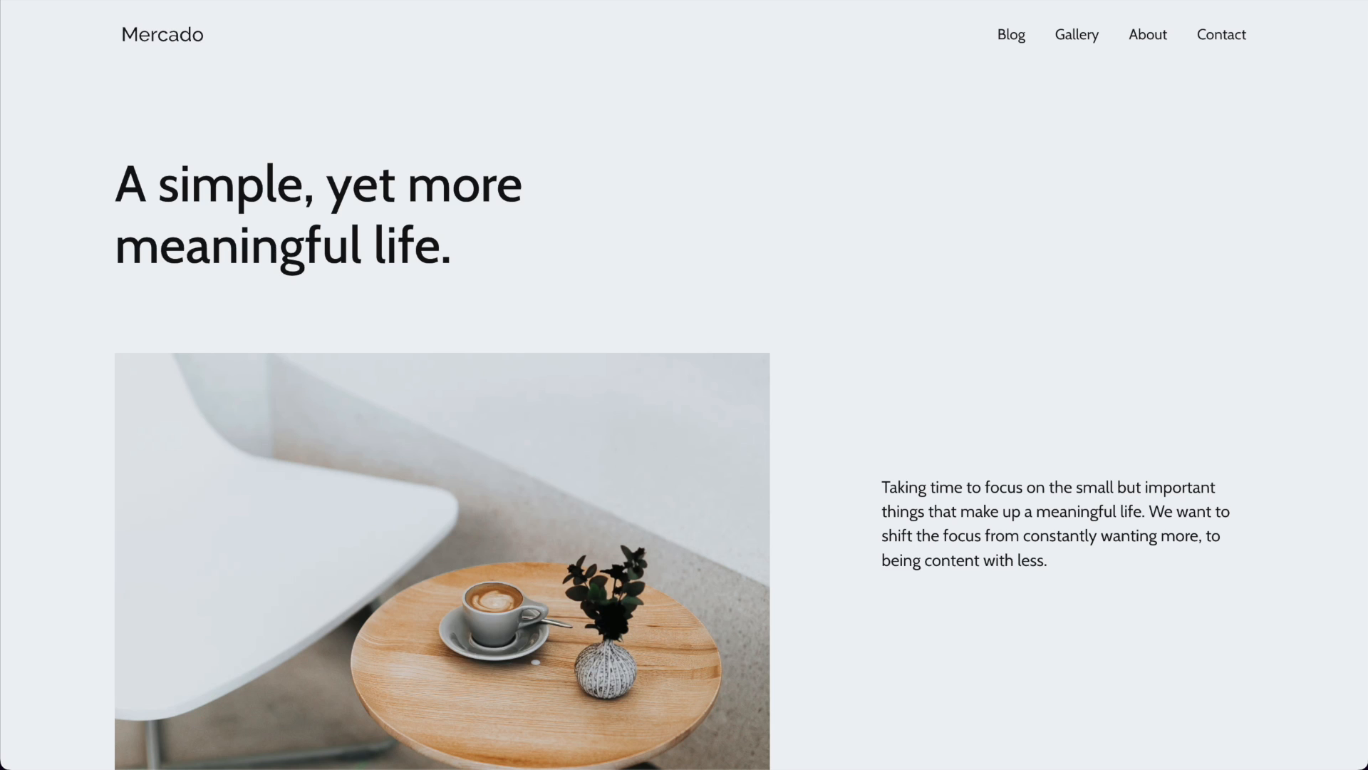
left_click(1206, 35)
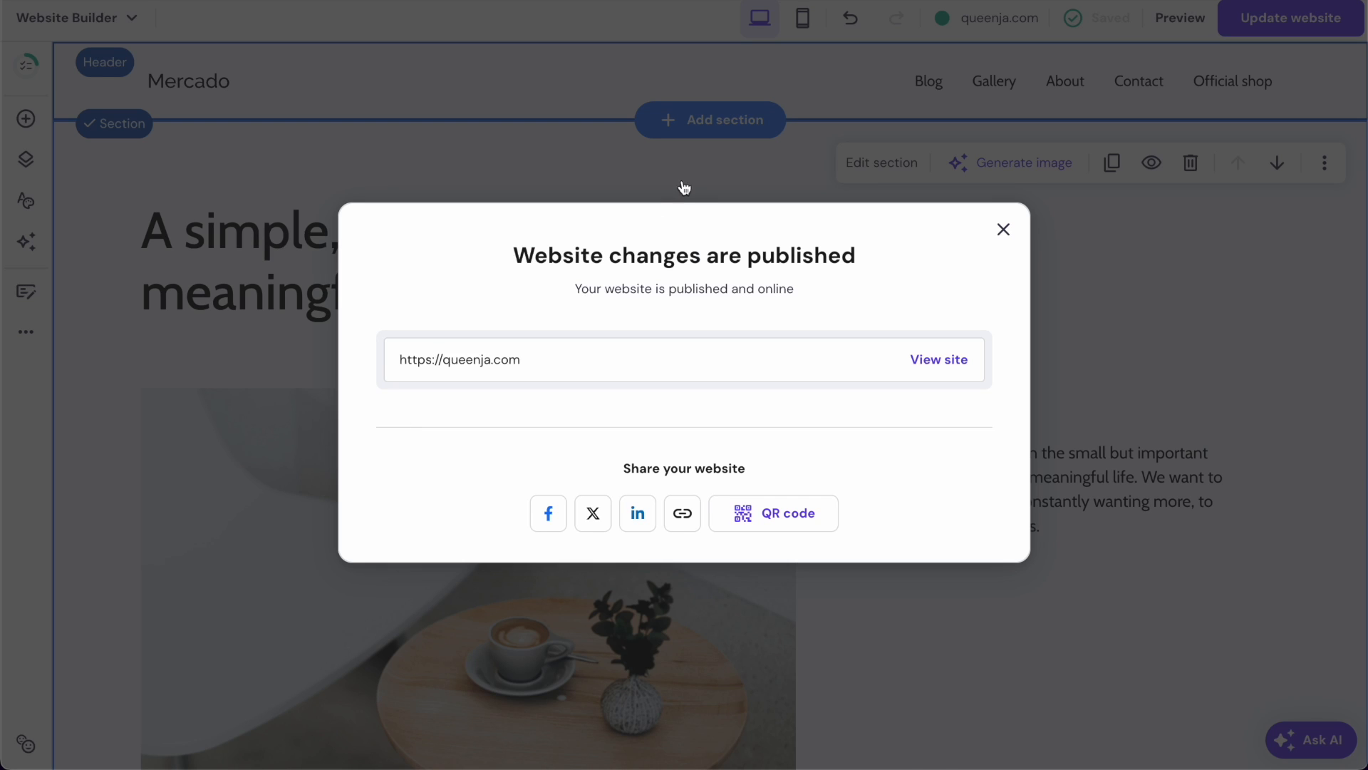
left_click(683, 184)
- Look through the site-wide color list and the available font pairings in the website styles
left_click(26, 162)
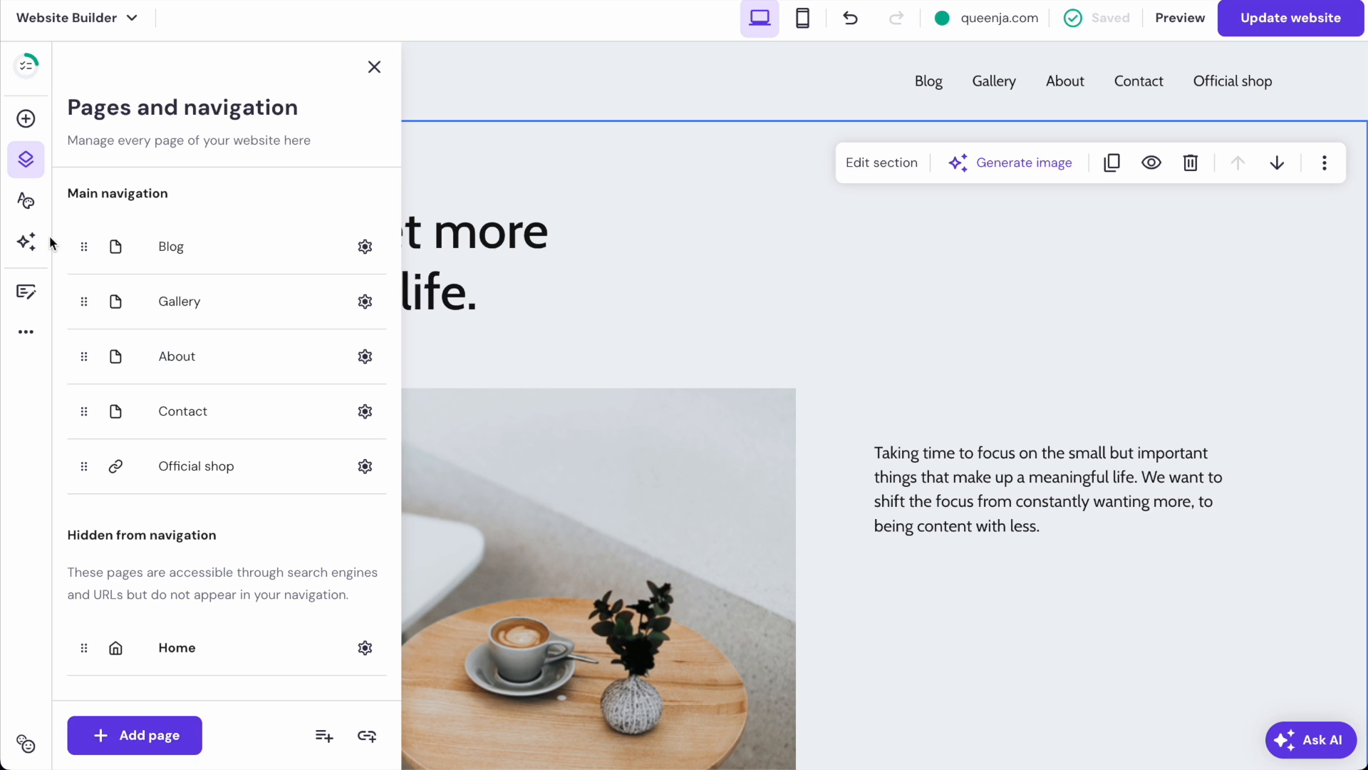
left_click(27, 203)
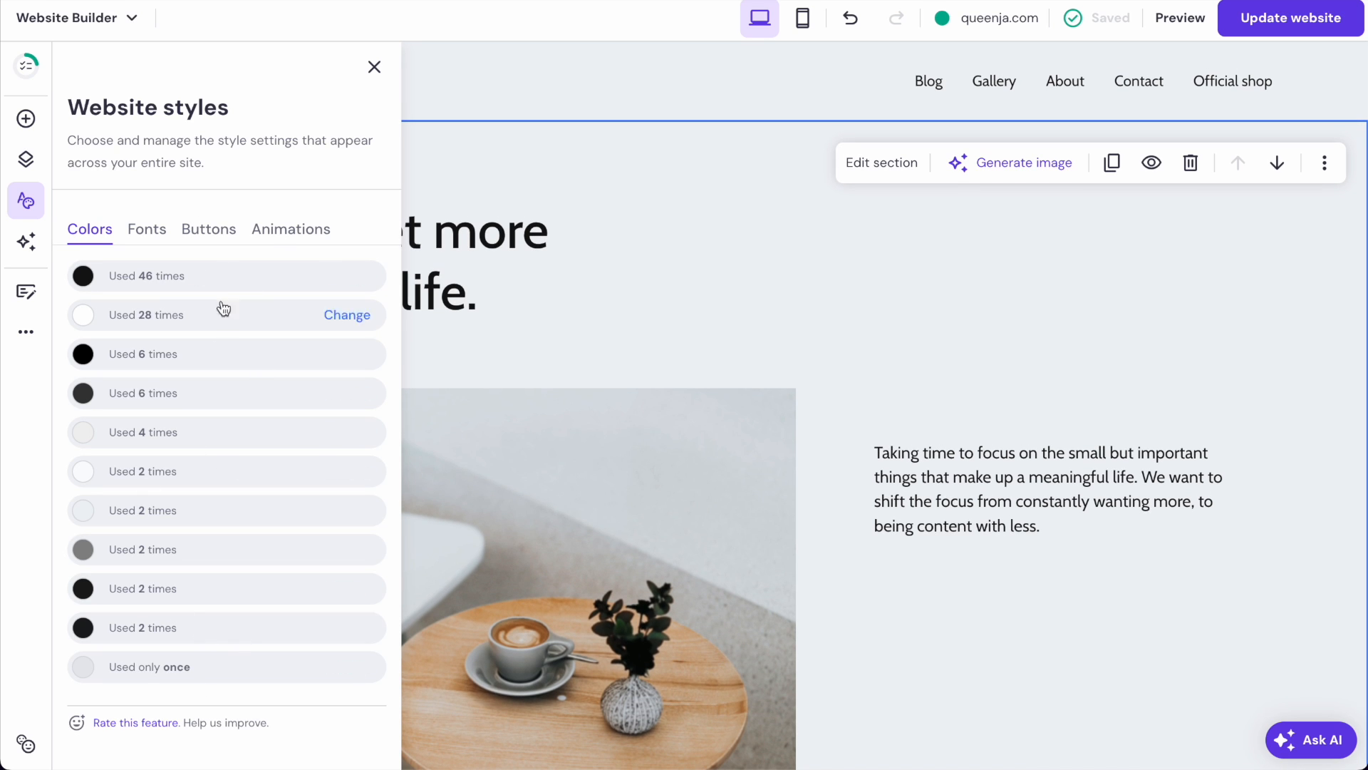
left_click(154, 235)
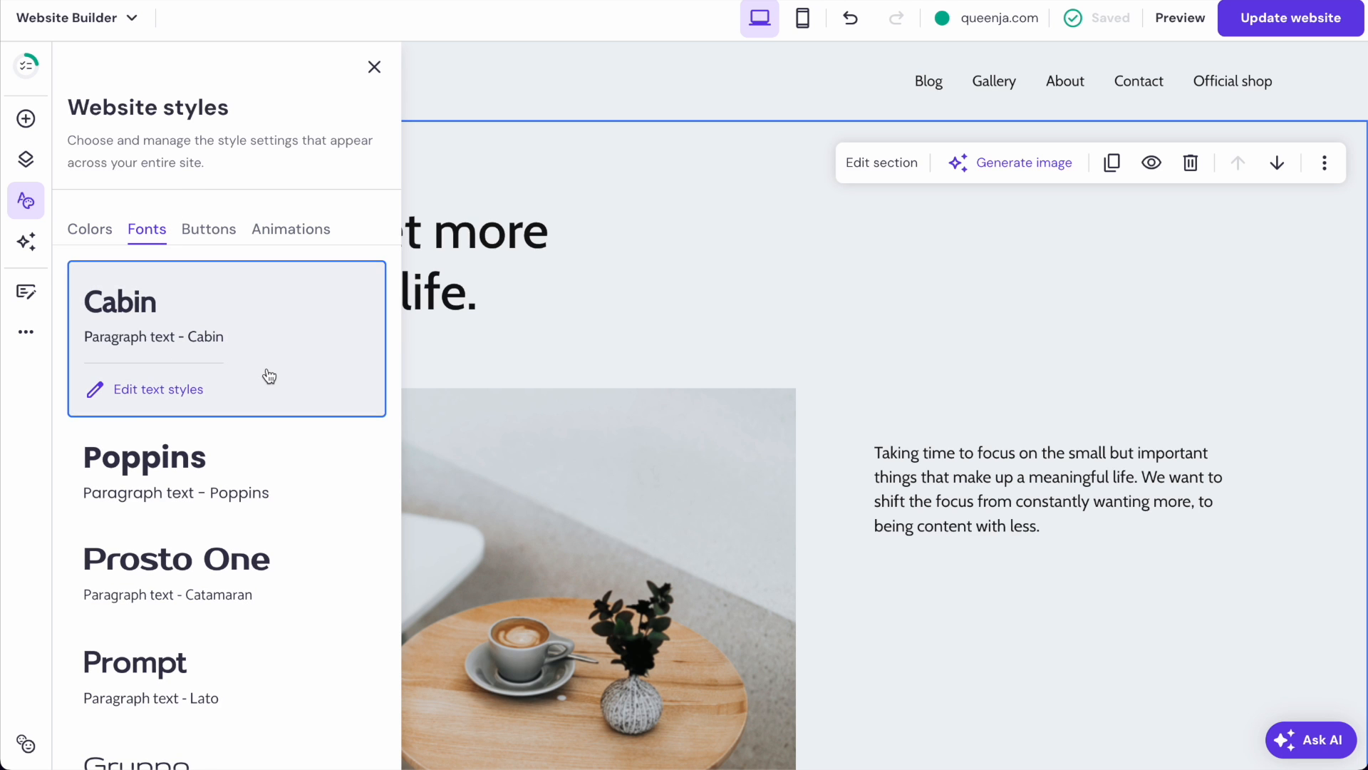
scroll(270, 376, "down", 15)
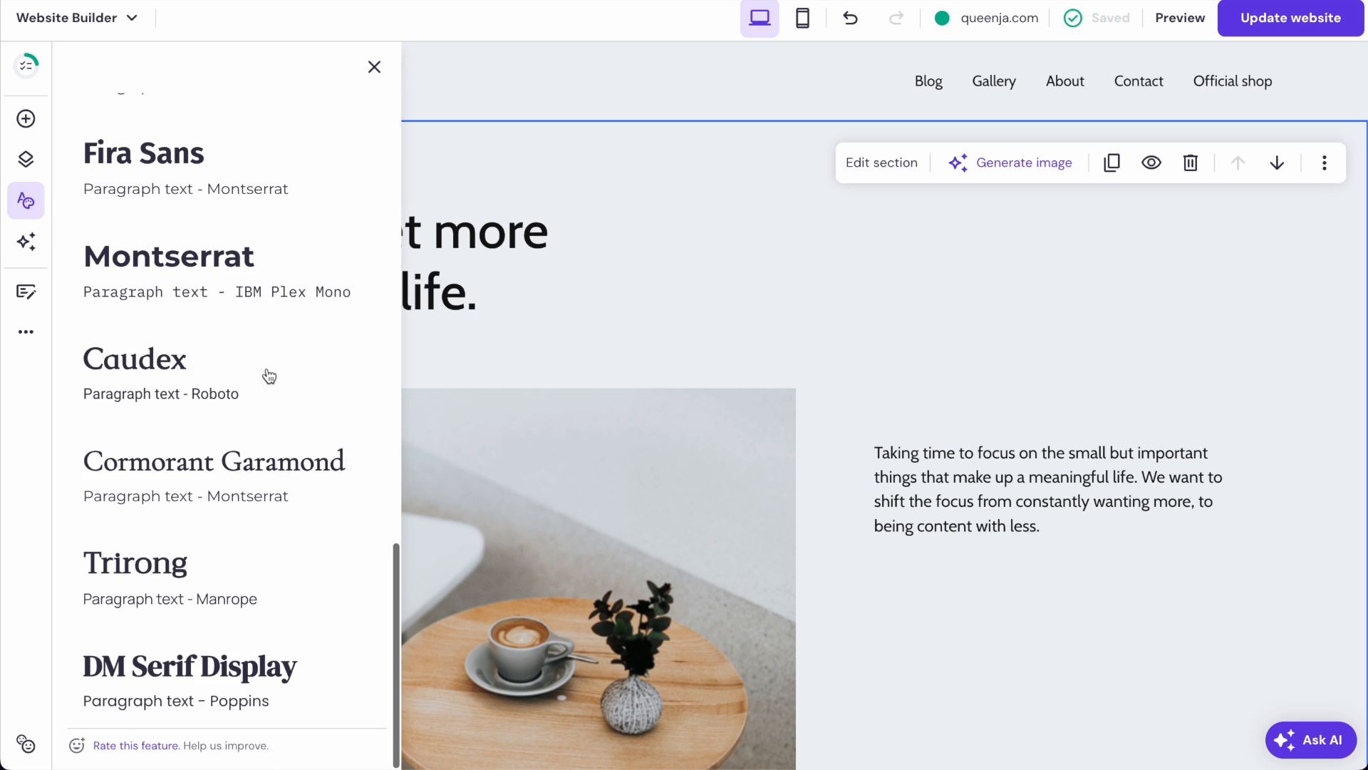
scroll(269, 376, "up", 15)
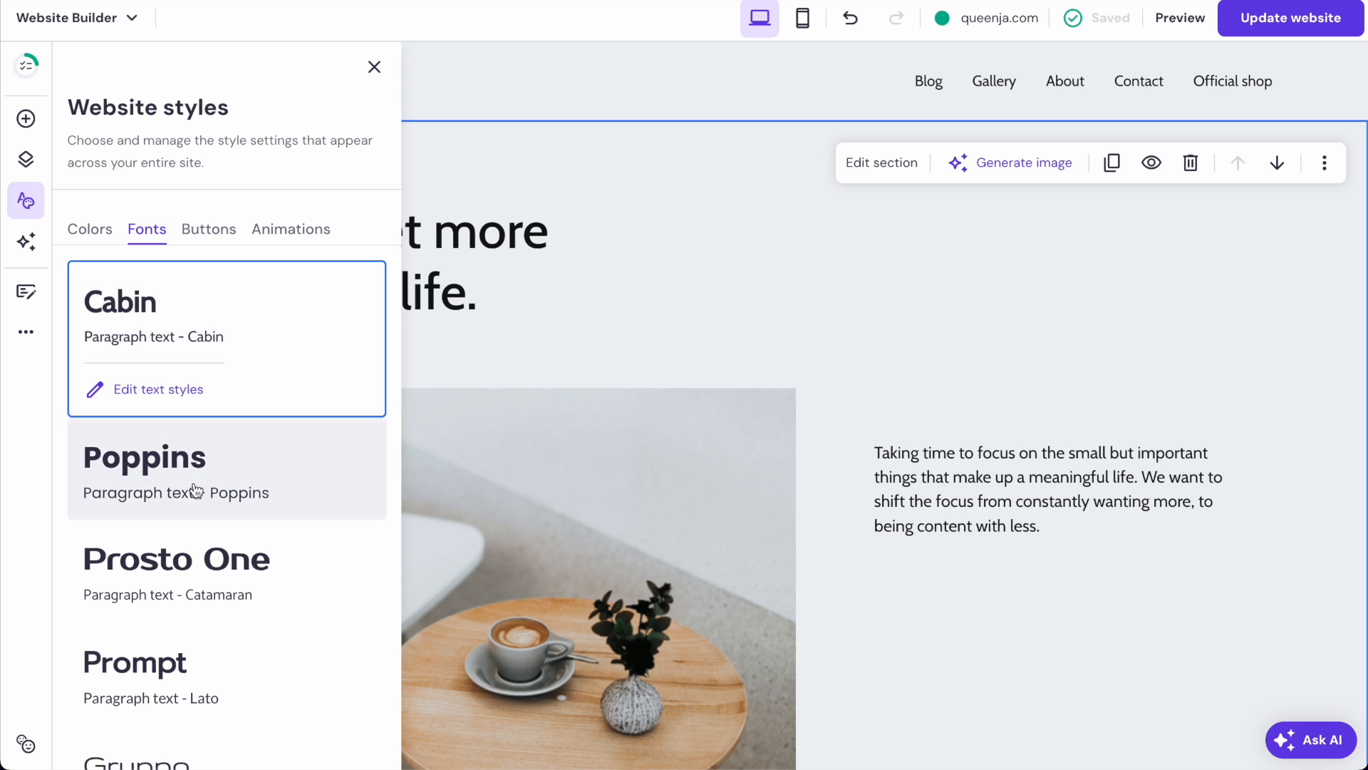
scroll(298, 513, "down", 3)
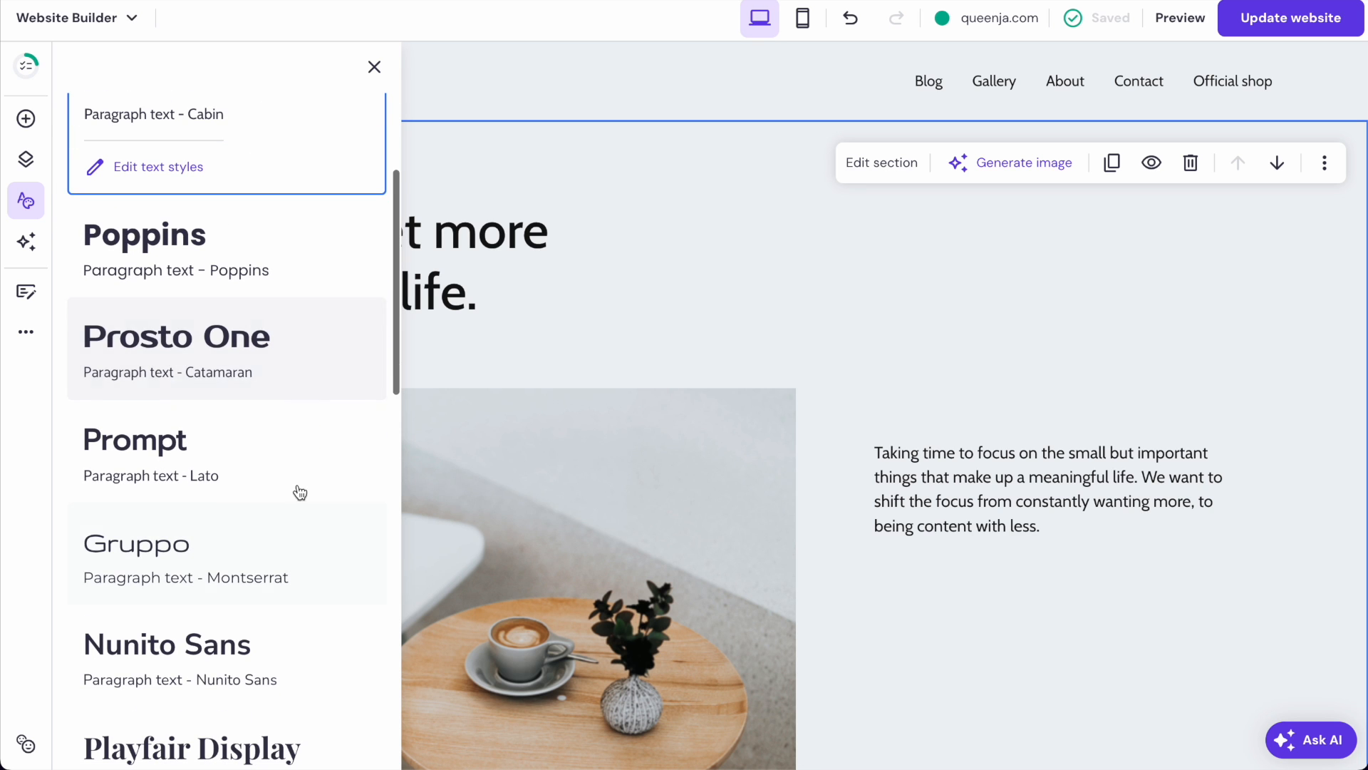
scroll(281, 383, "up", 3)
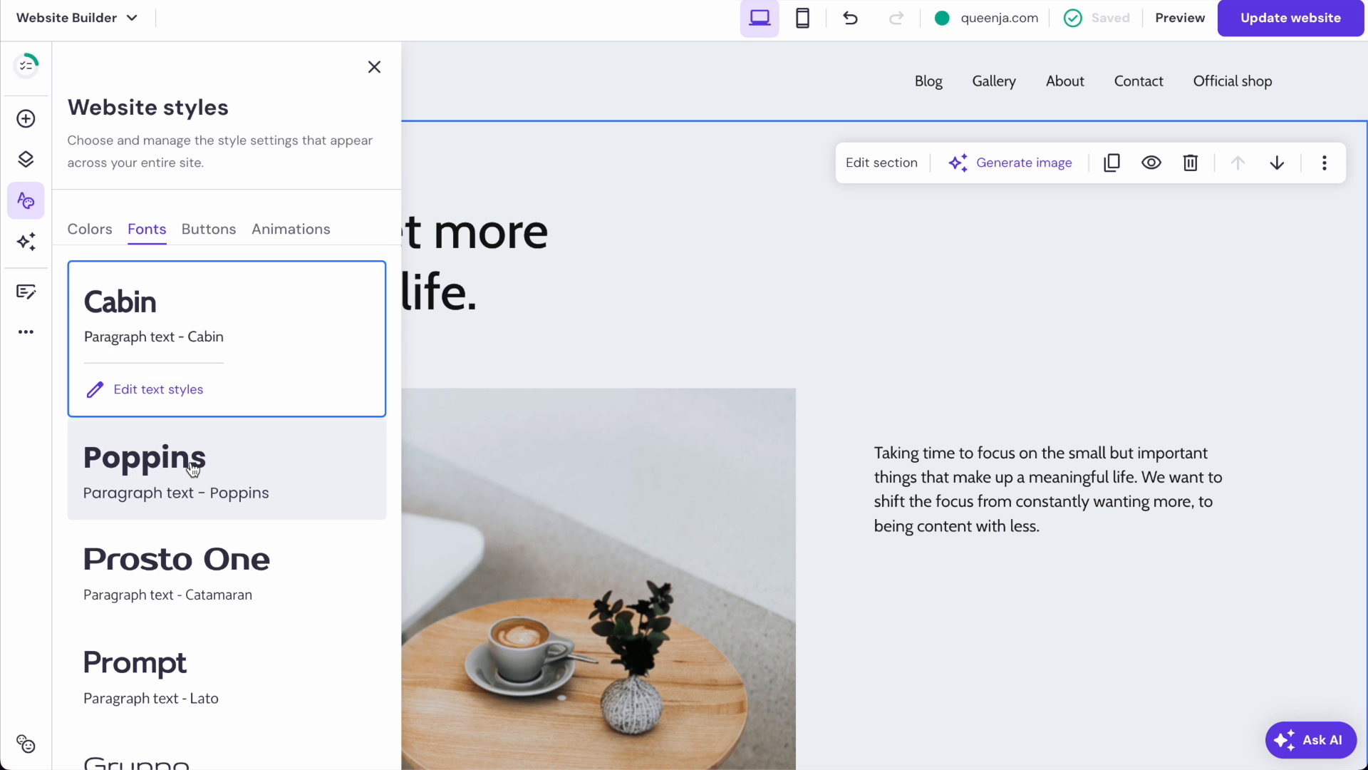
- Apply the Prosto One and Catamaran font pairing to the site and check how the home page text looks
scroll(191, 468, "down", 2)
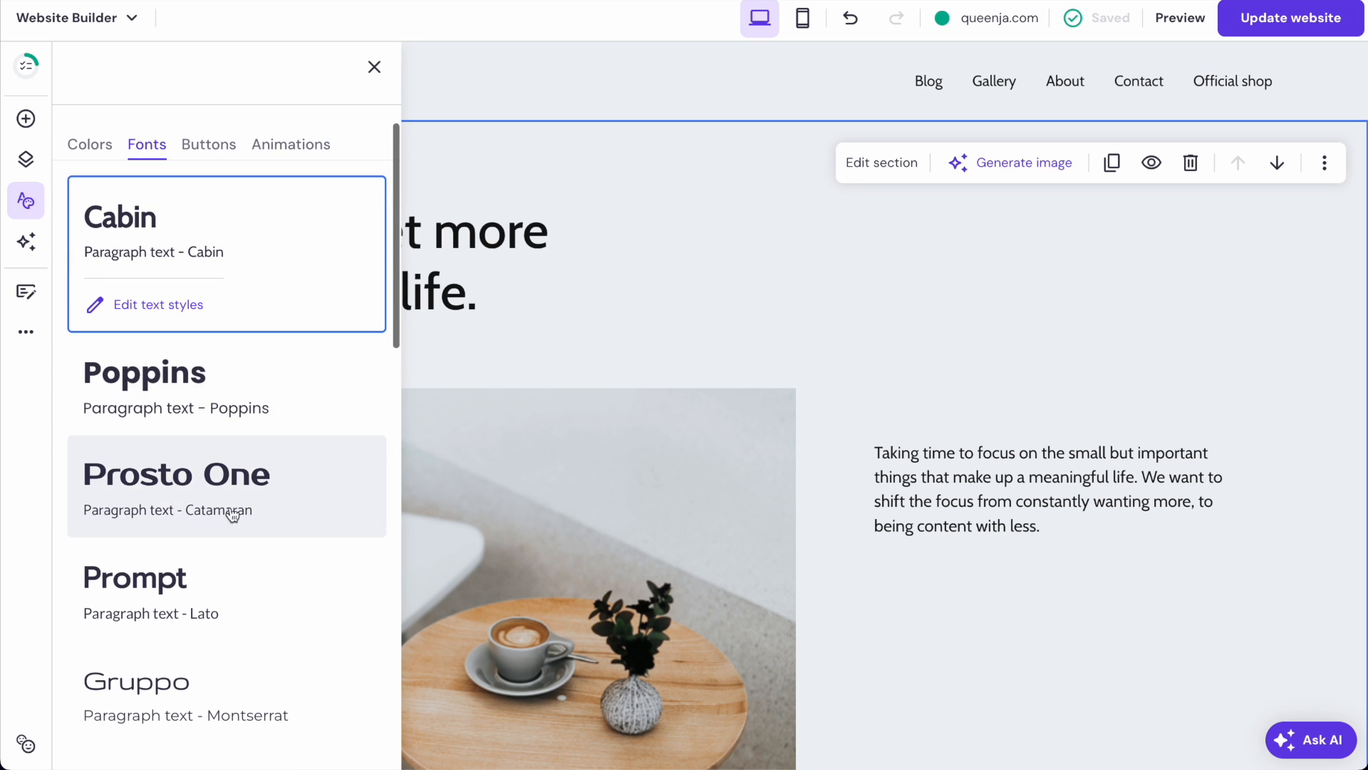
left_click(188, 499)
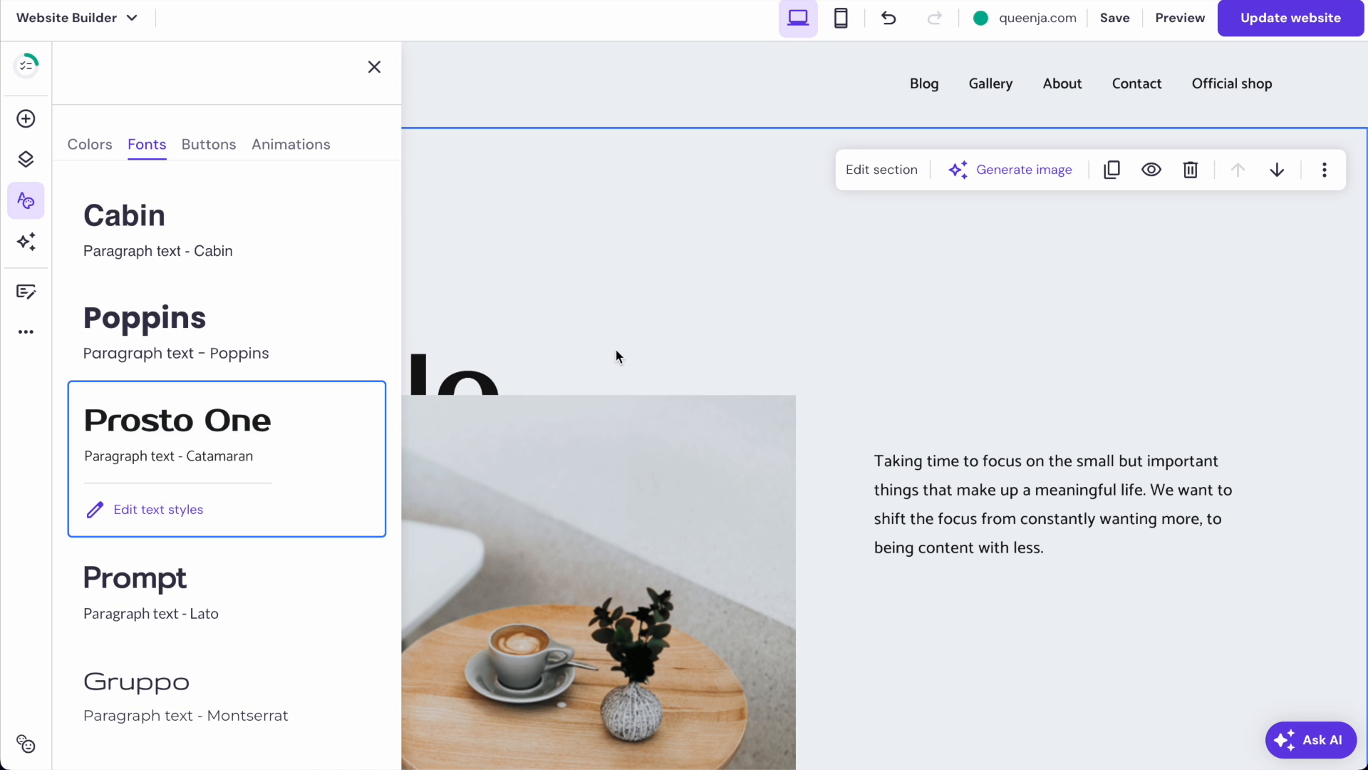
scroll(616, 349, "down", 5)
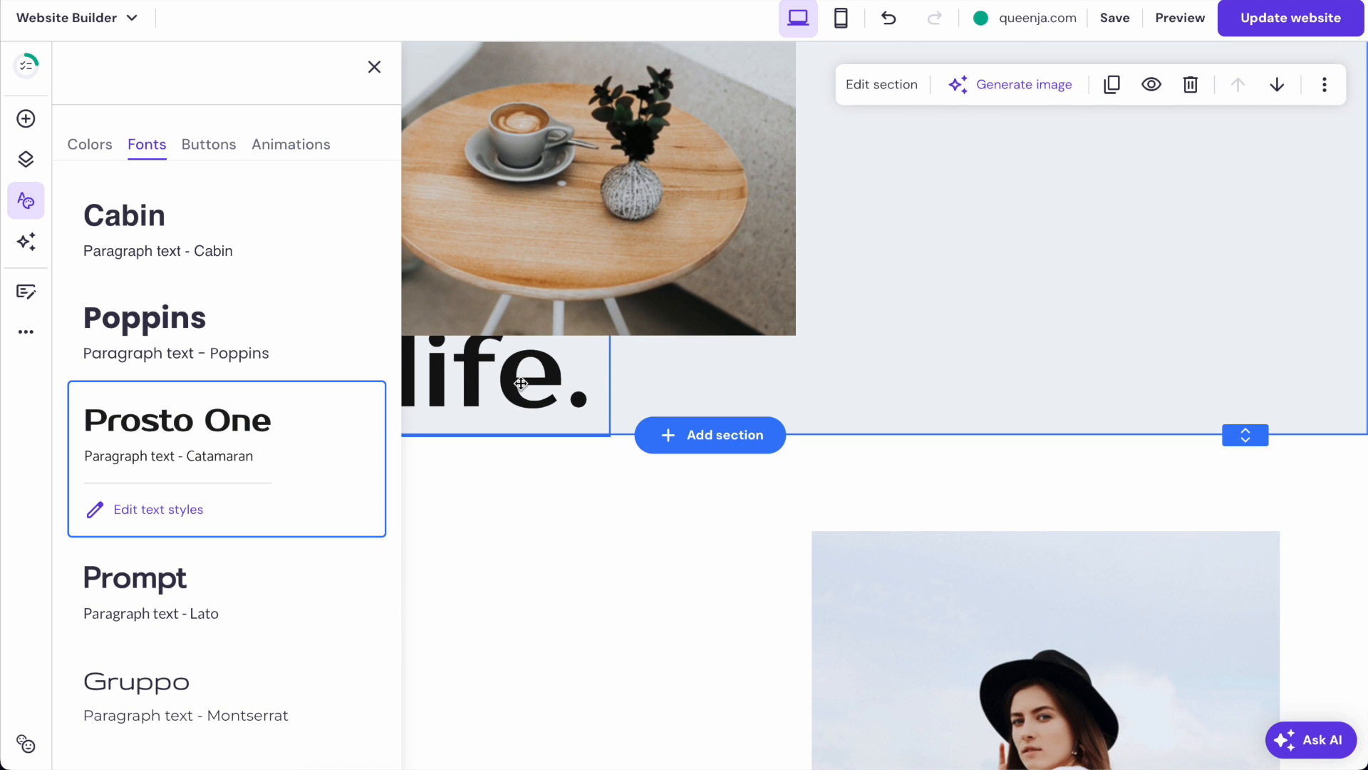
scroll(538, 435, "up", 2)
scroll(549, 433, "up", 5)
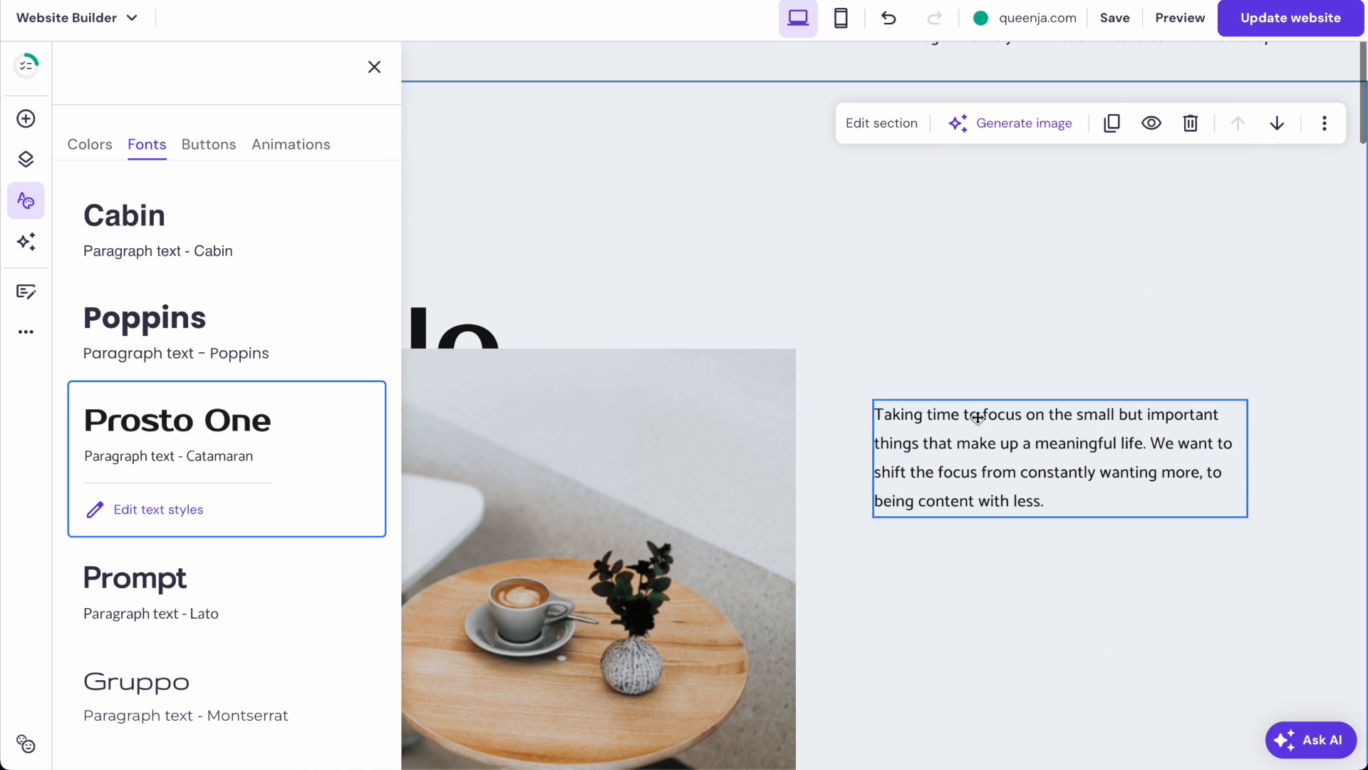
- Try the Prompt and Lato font pairing, and apply the Gruppo and Montserrat pairing to the site
scroll(208, 446, "down", 2)
left_click(191, 474)
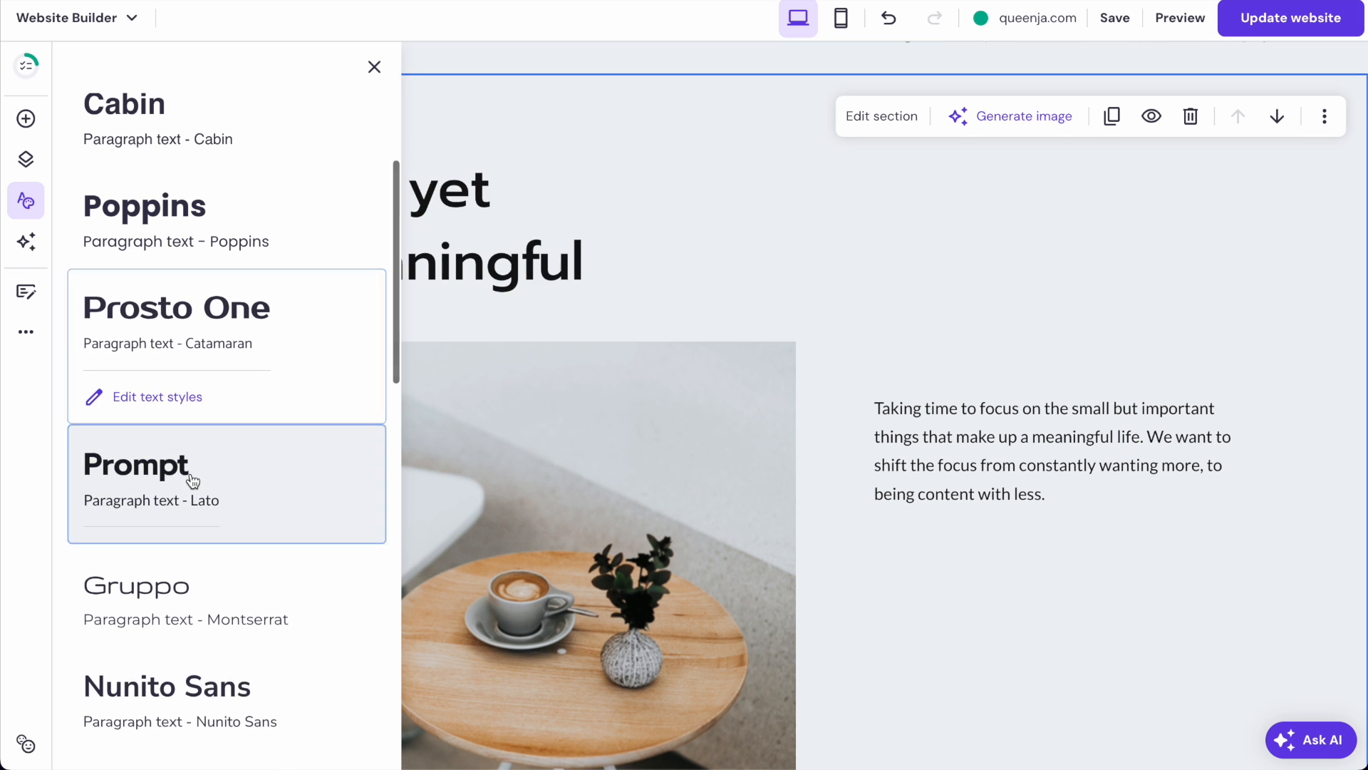
left_click(173, 603)
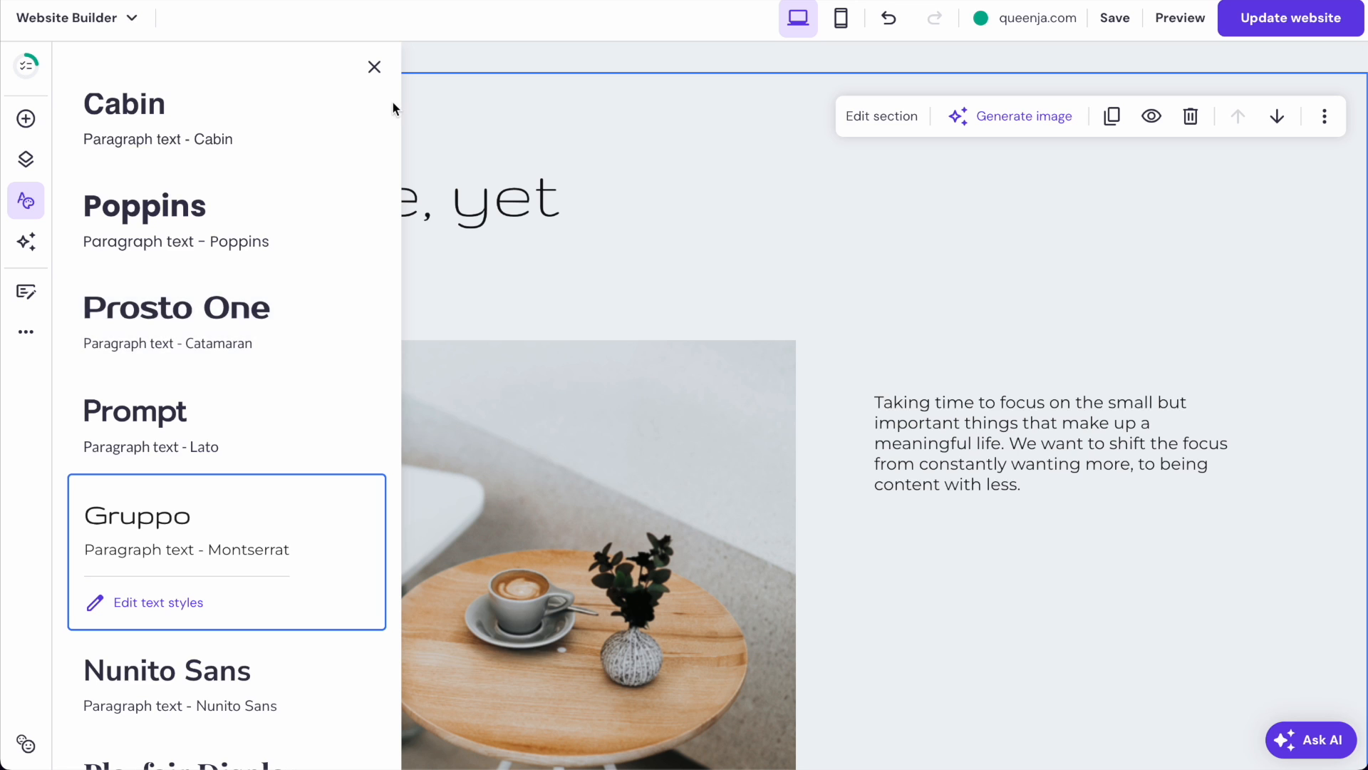
- Try the slightly rounded and square button styles, and return to the pill-shaped style
scroll(221, 291, "up", 3)
left_click(209, 229)
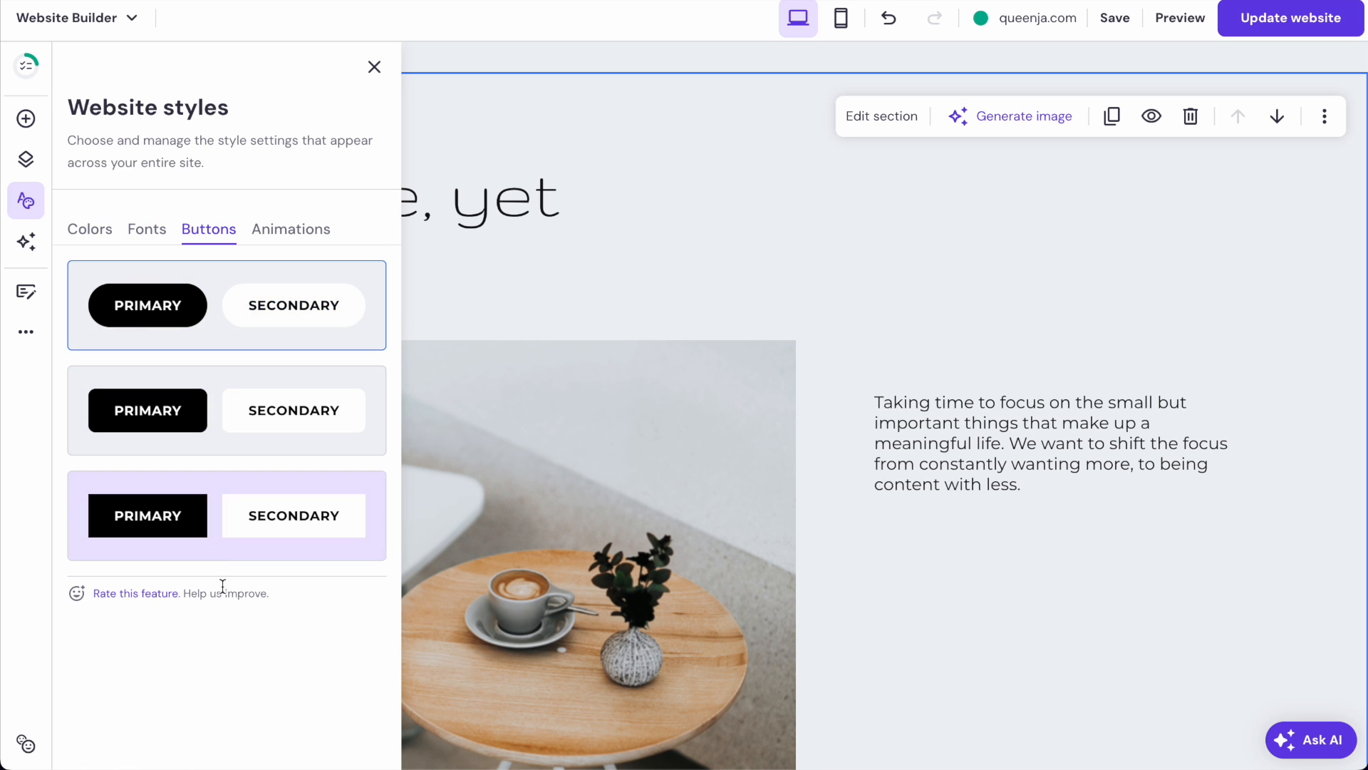
left_click(208, 427)
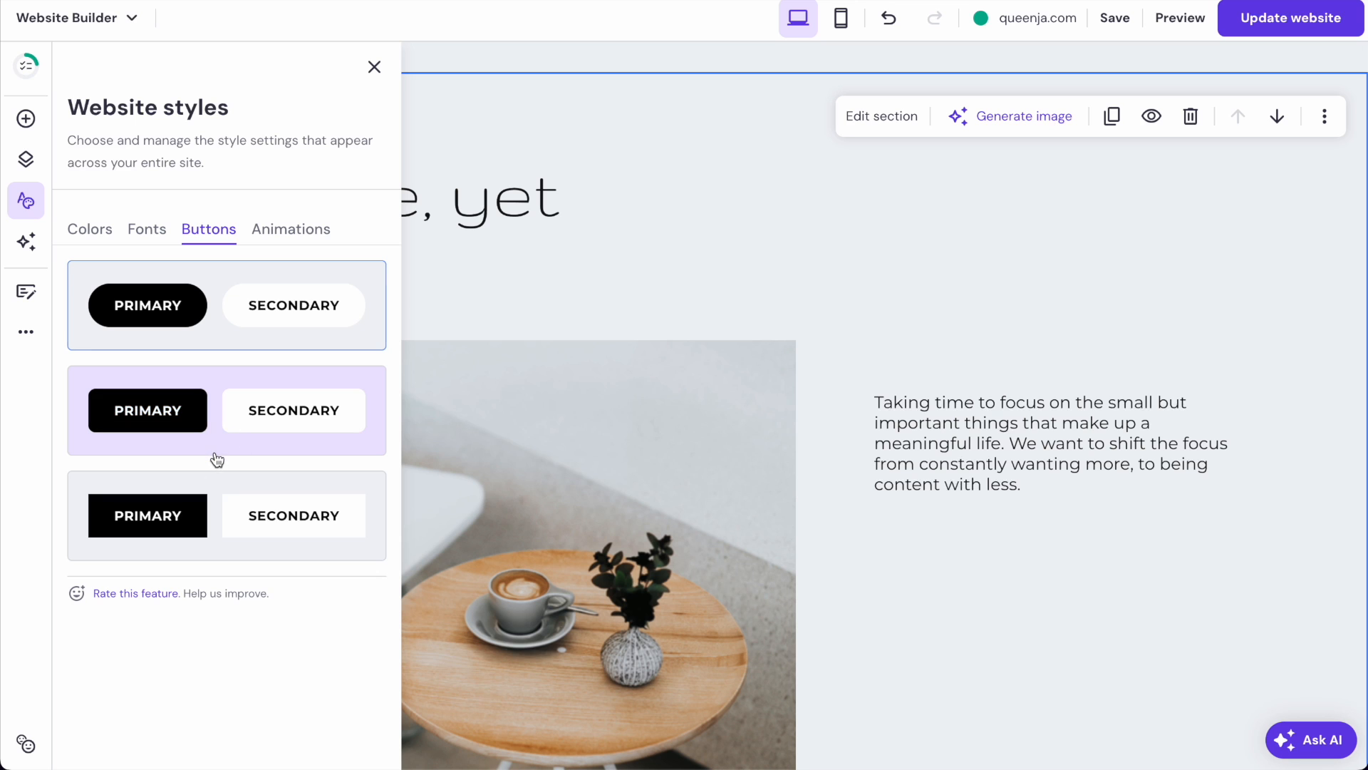
left_click(214, 550)
left_click(243, 310)
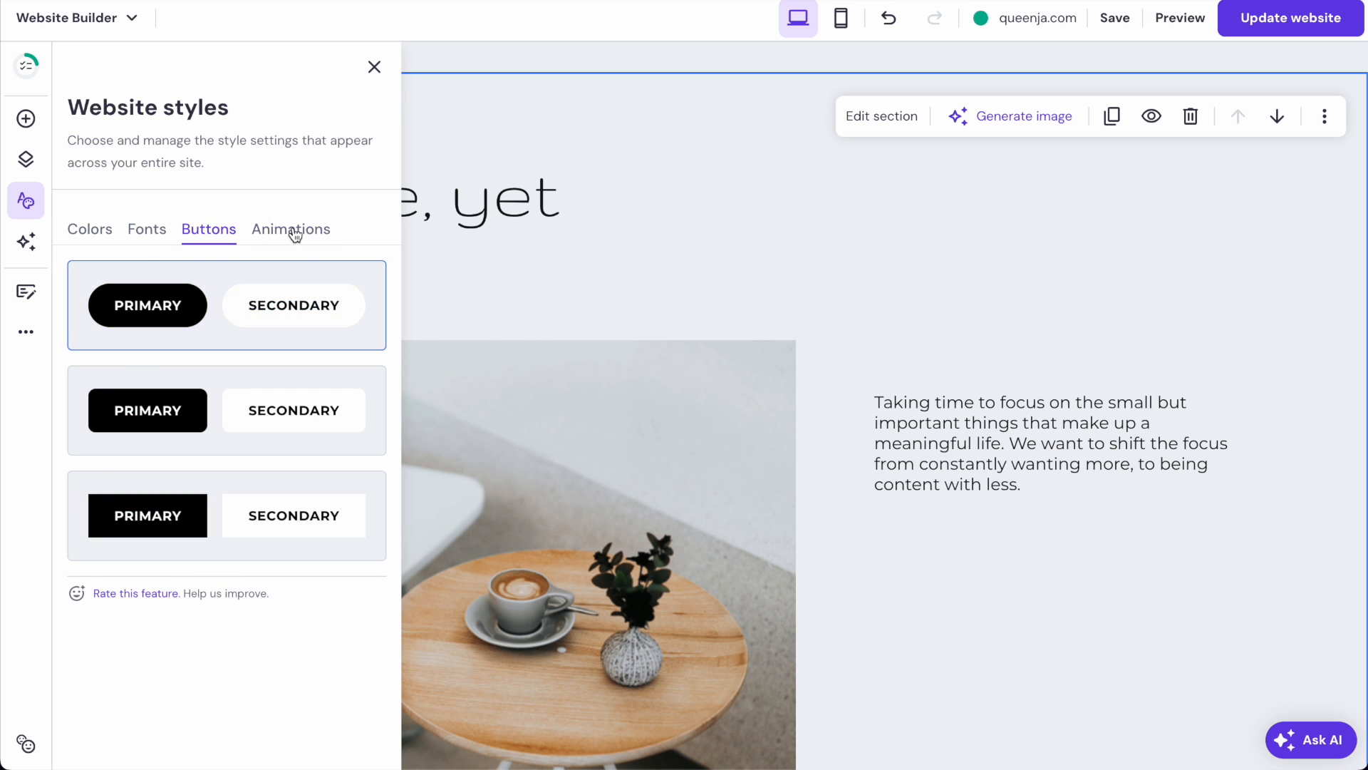
- Apply the Scale animation to all site elements and publish the changes to check it on the live home page
left_click(295, 235)
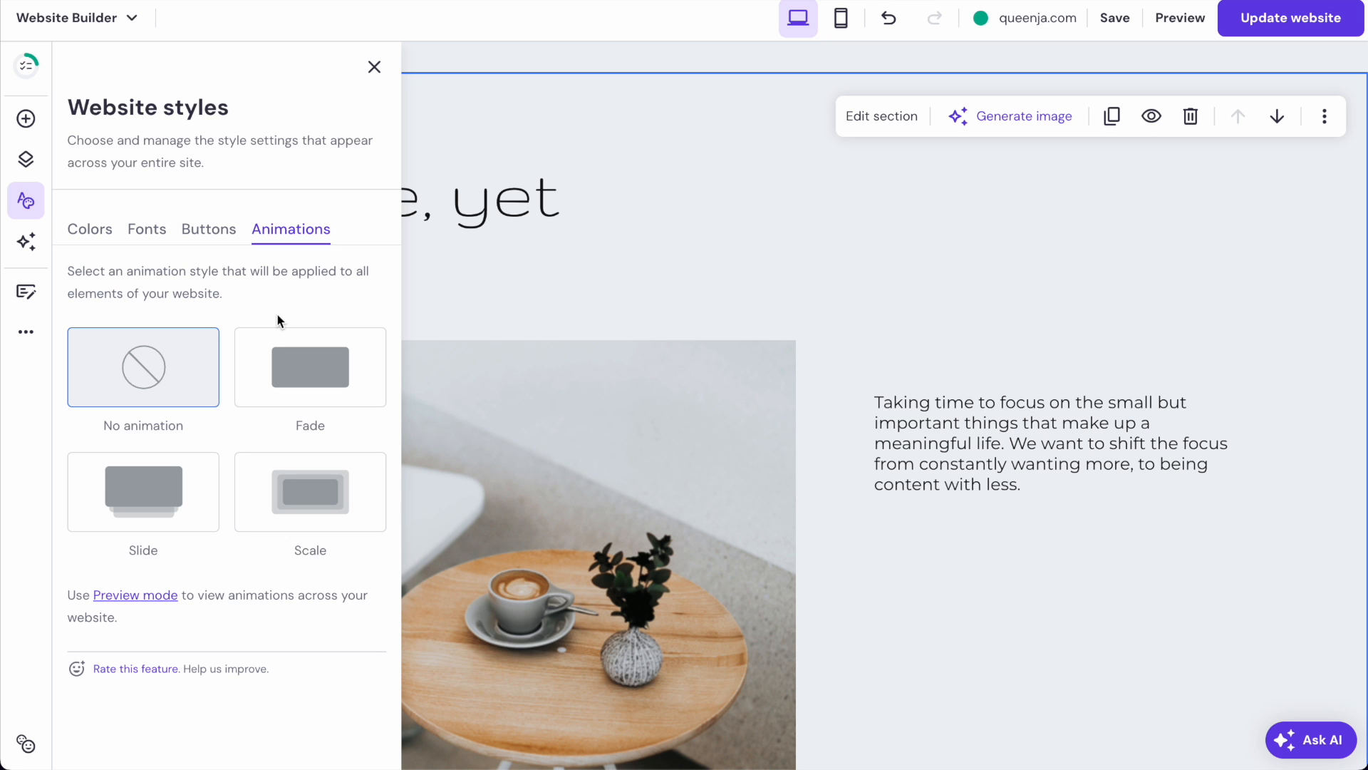
left_click(314, 502)
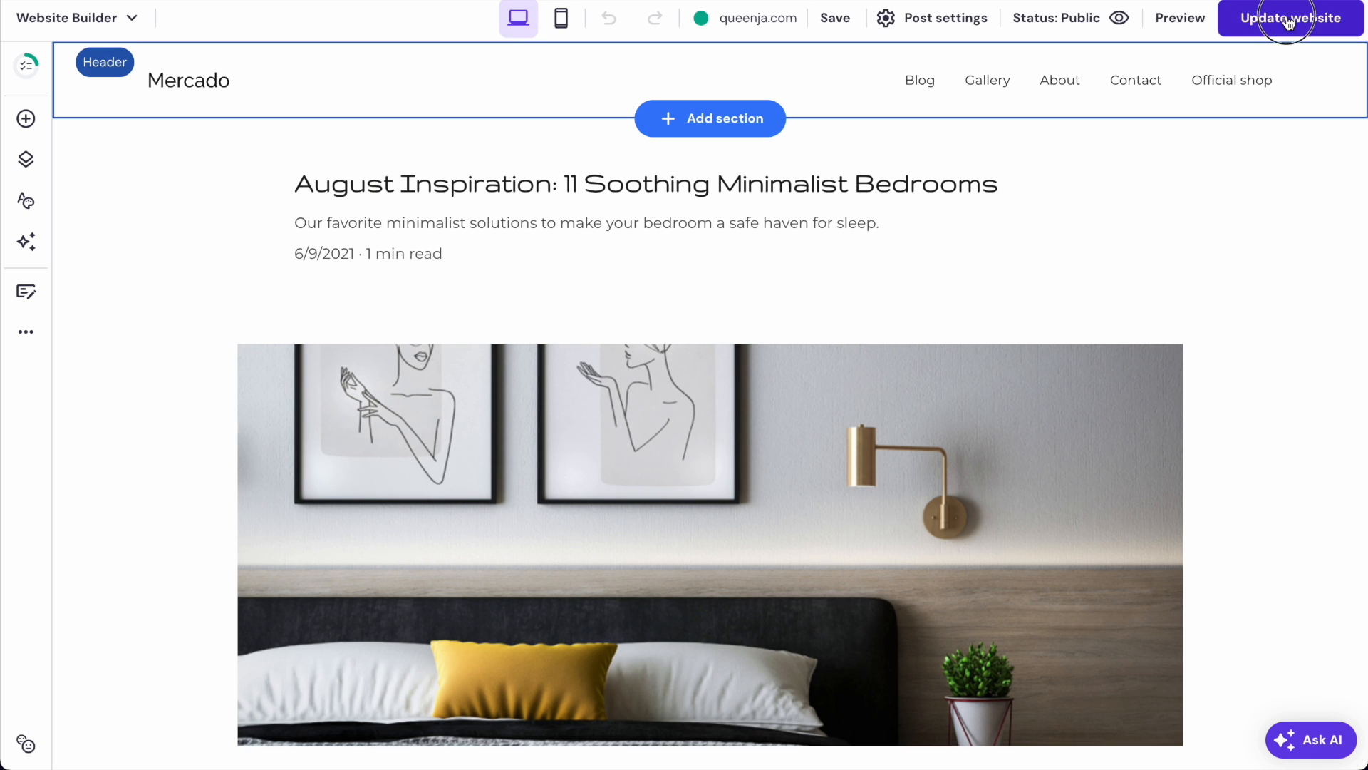
left_click(1258, 16)
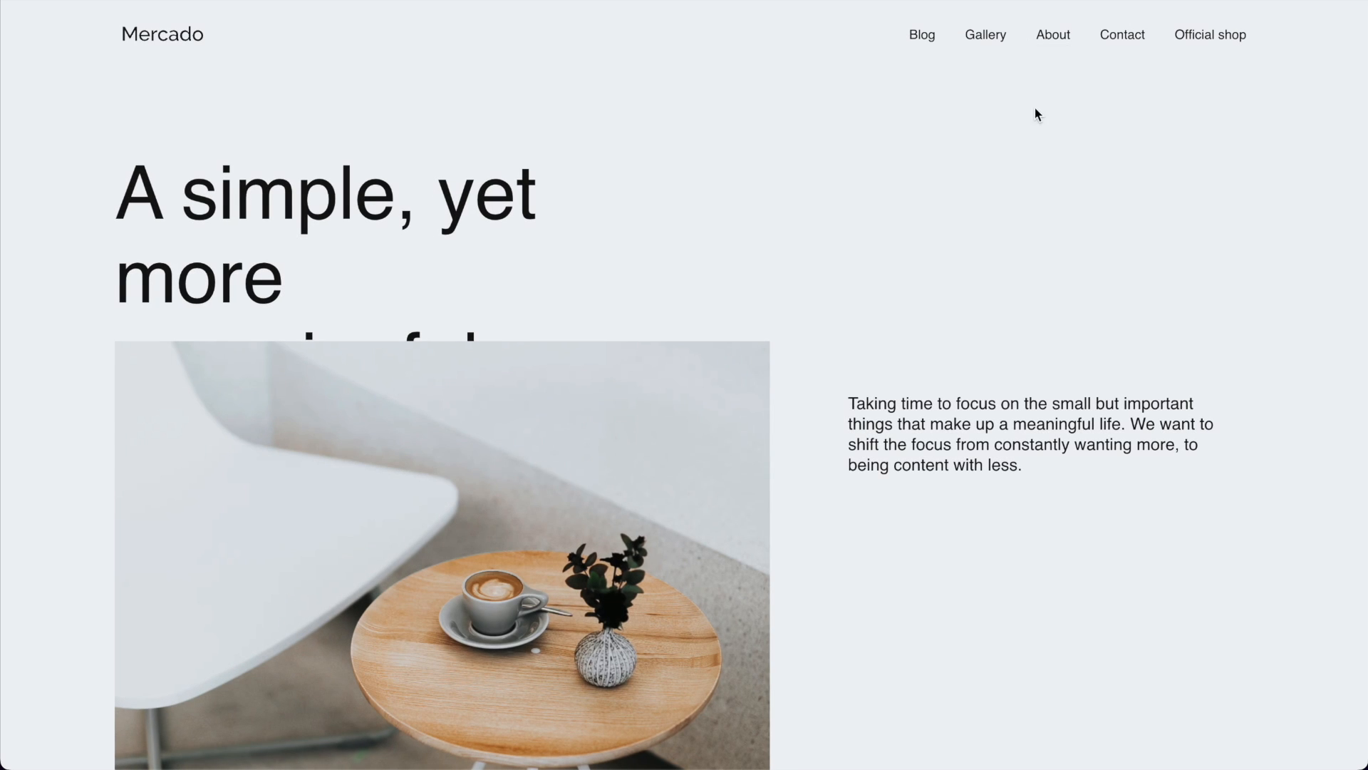
scroll(937, 233, "down", 4)
scroll(938, 231, "down", 18)
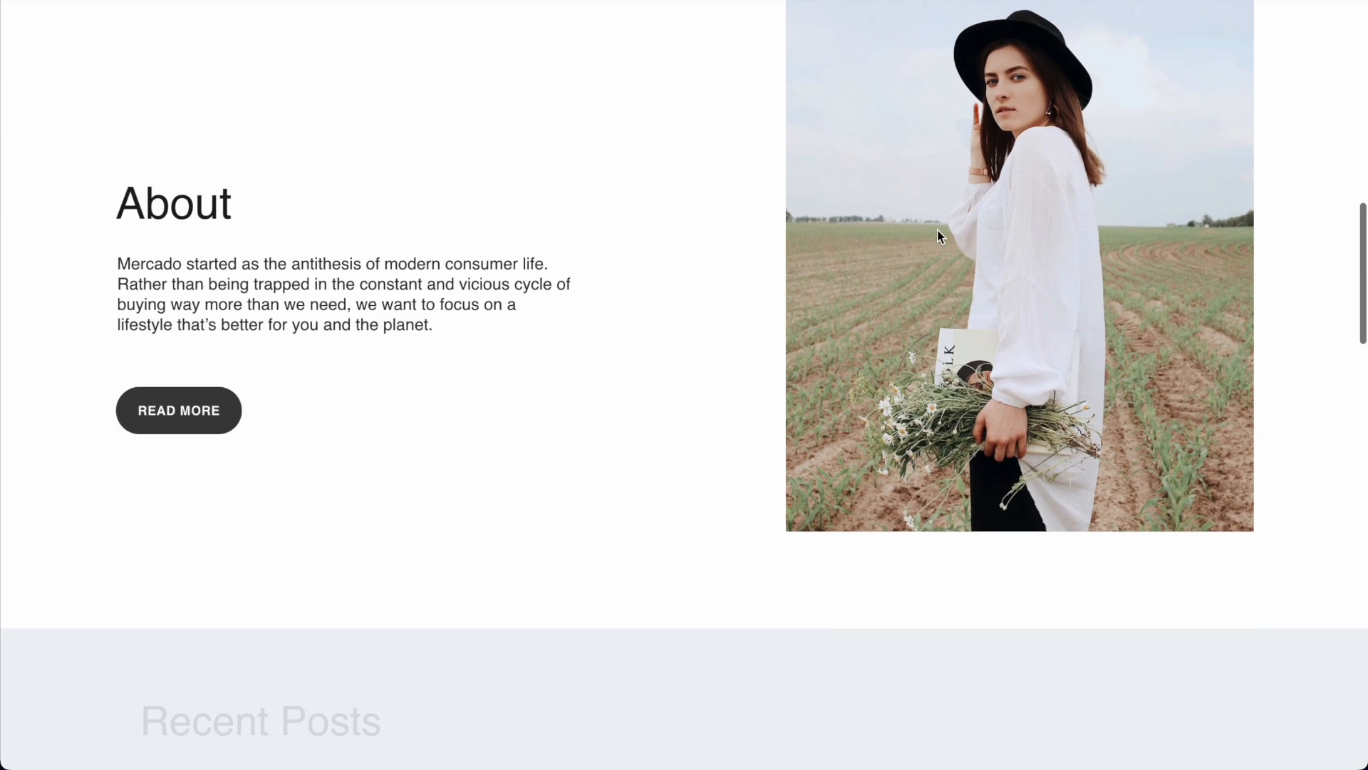
scroll(937, 230, "down", 20)
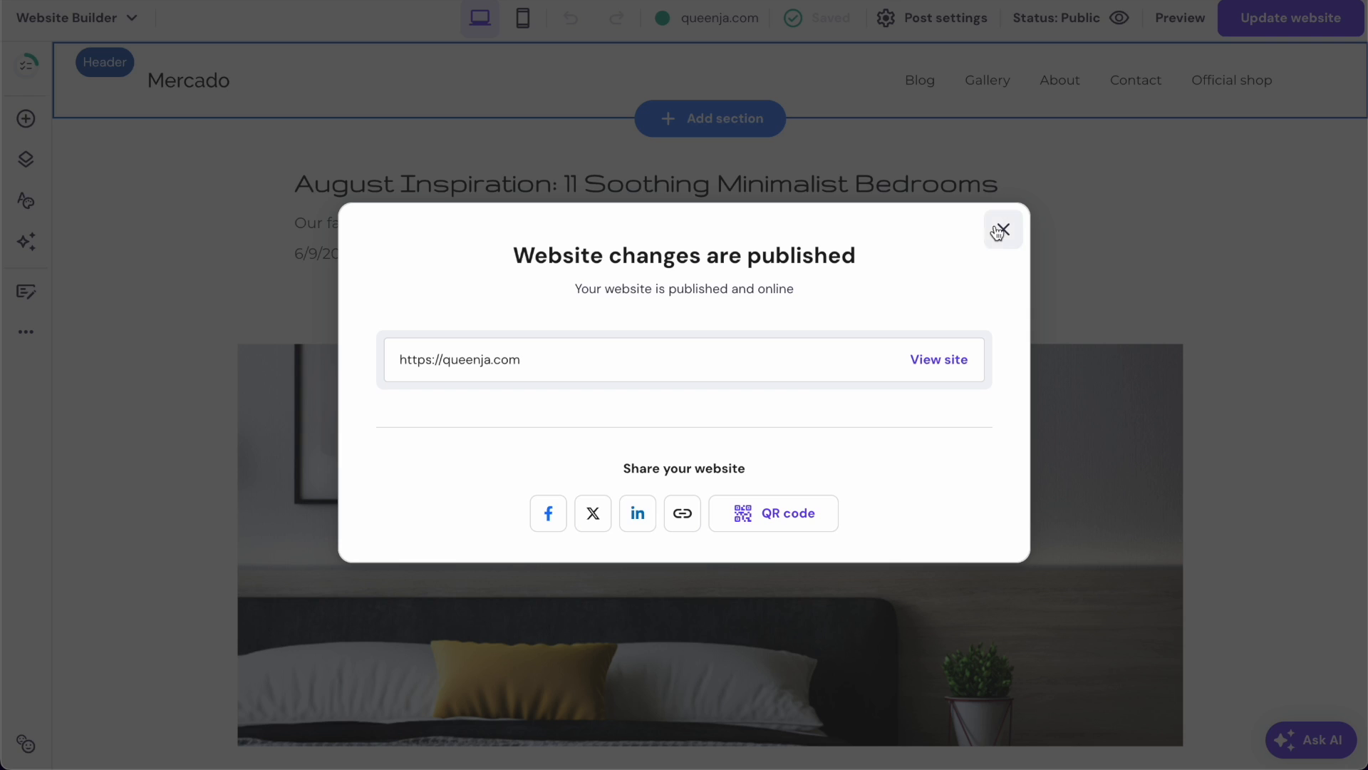
left_click(1001, 228)
left_click(856, 94)
- Open the Home page for editing and set the site-wide animation style to No animation
left_click(26, 159)
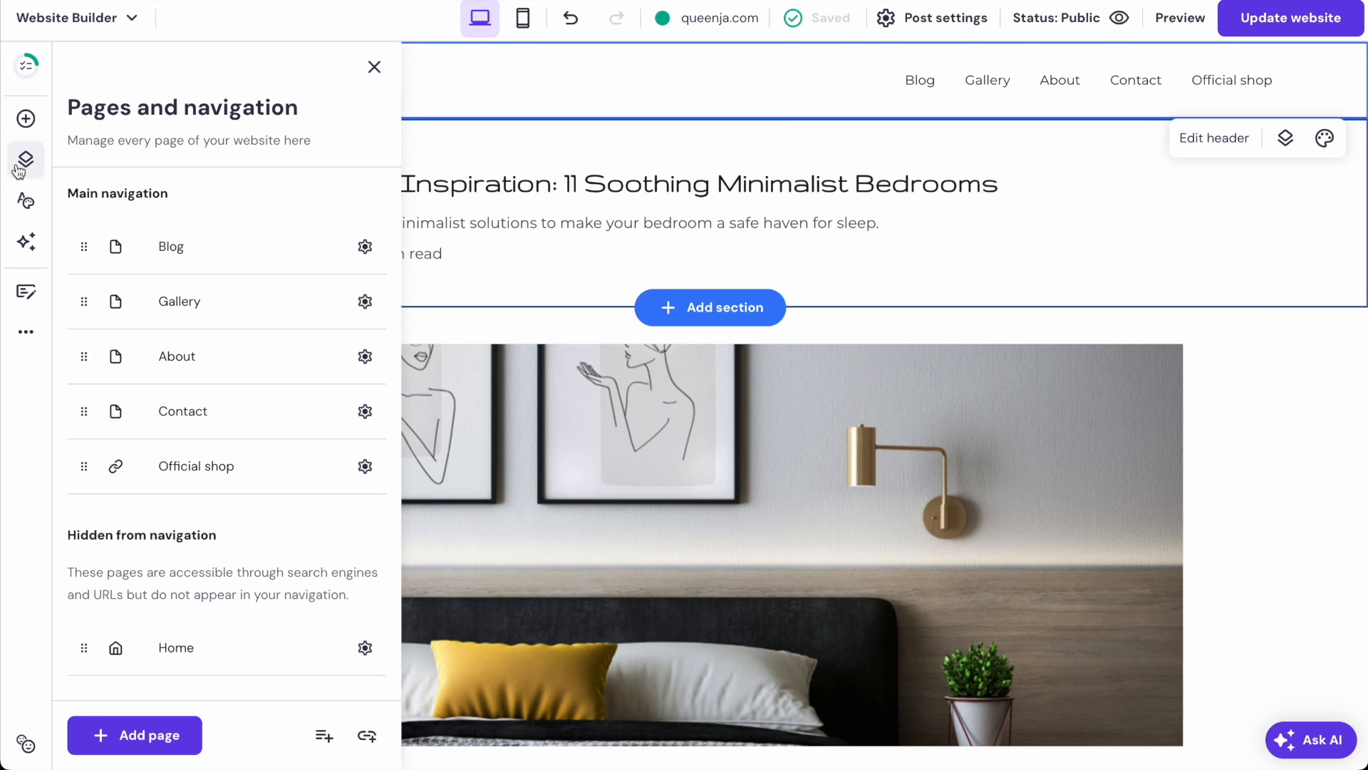
left_click(178, 647)
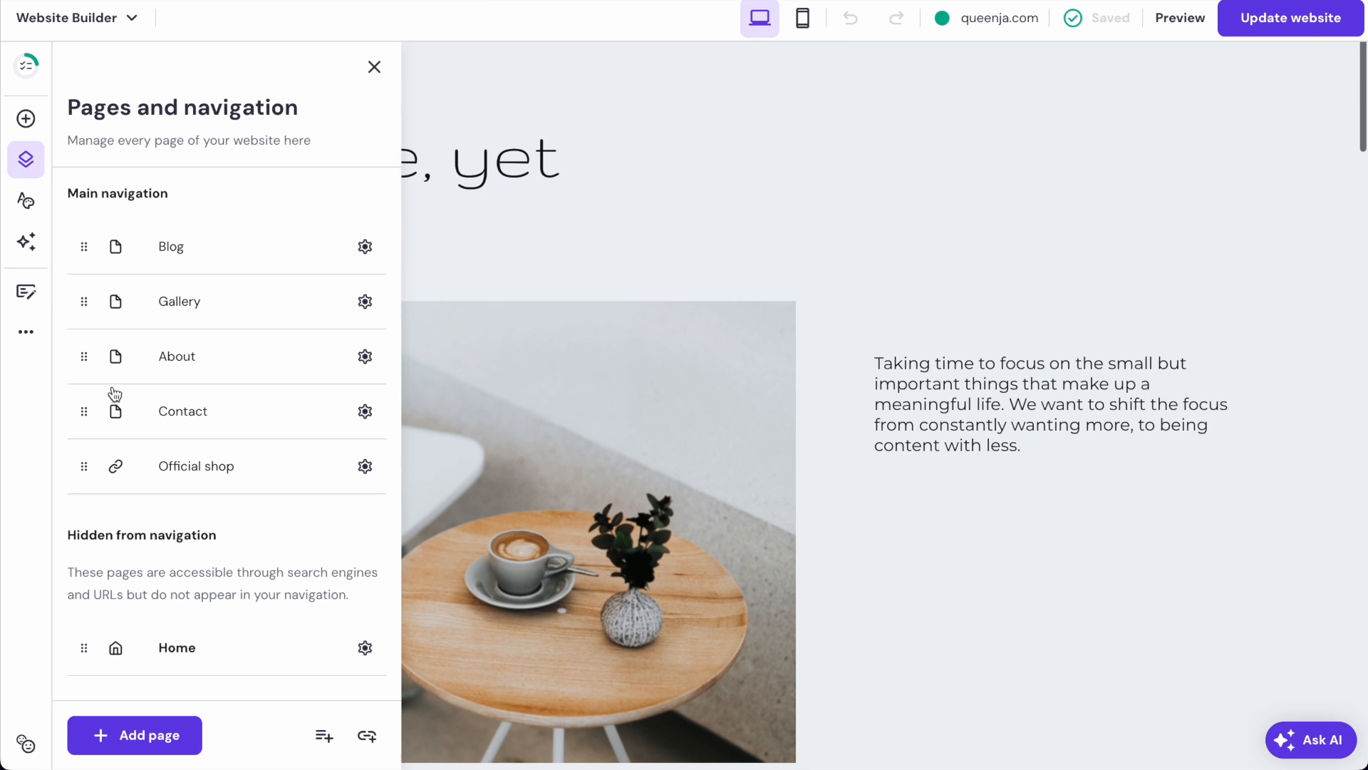
left_click(27, 158)
left_click(29, 204)
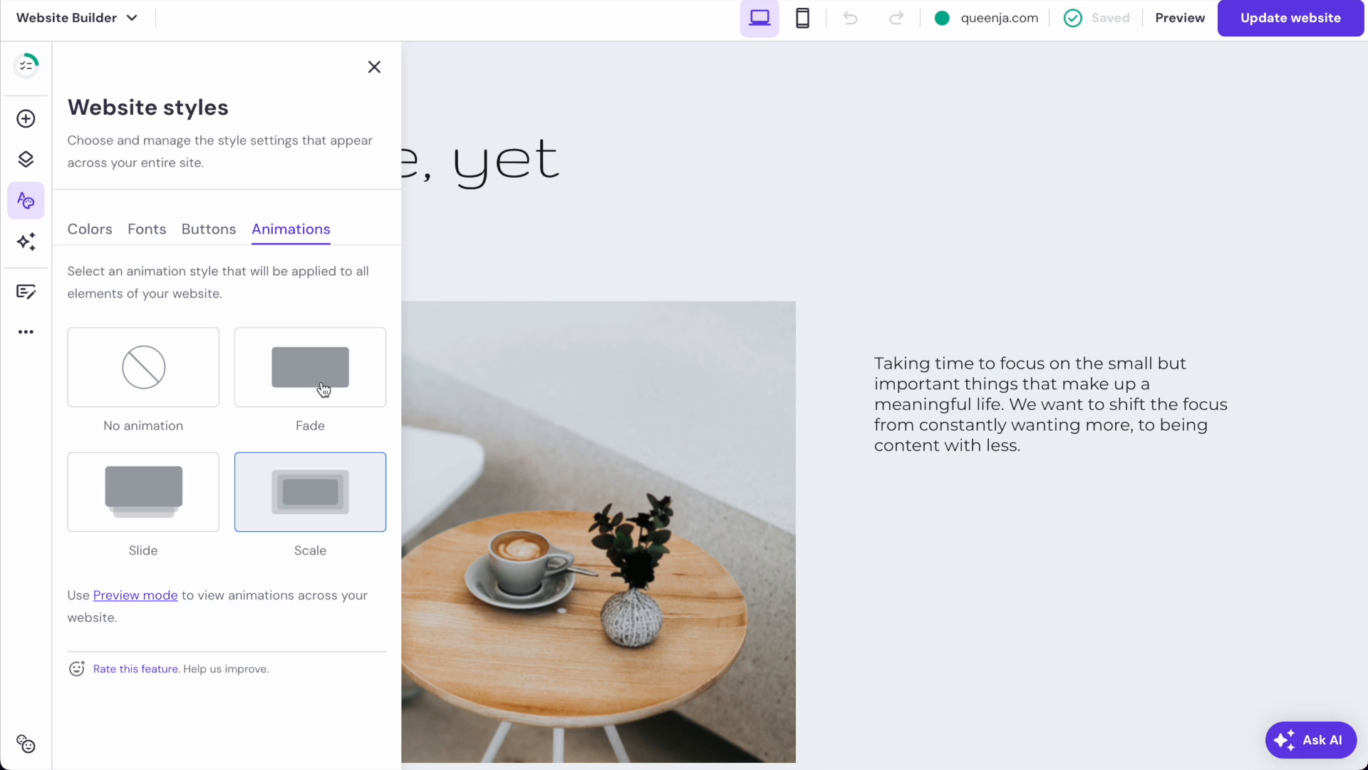
left_click(146, 377)
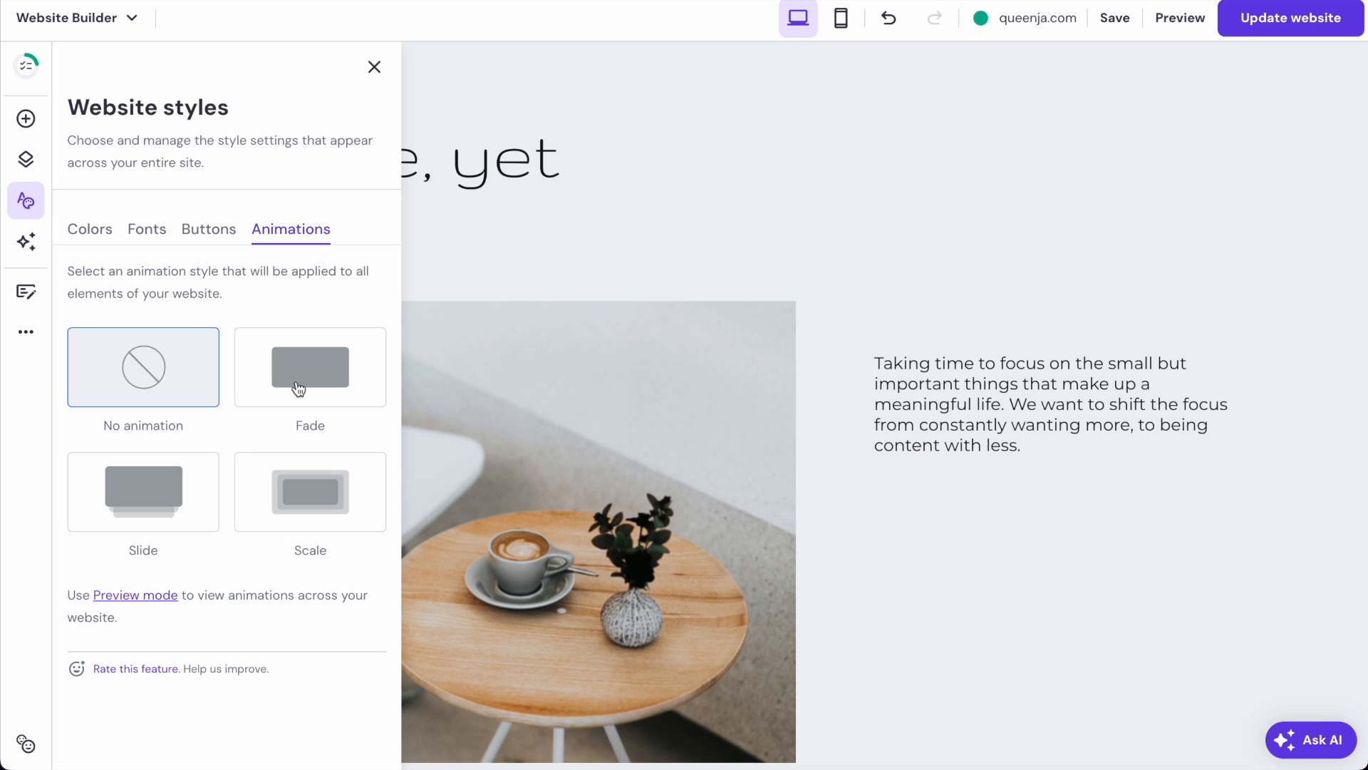
- Try replacing the most-used site-wide color #131313 with the coral red #F06A6A
left_click(99, 237)
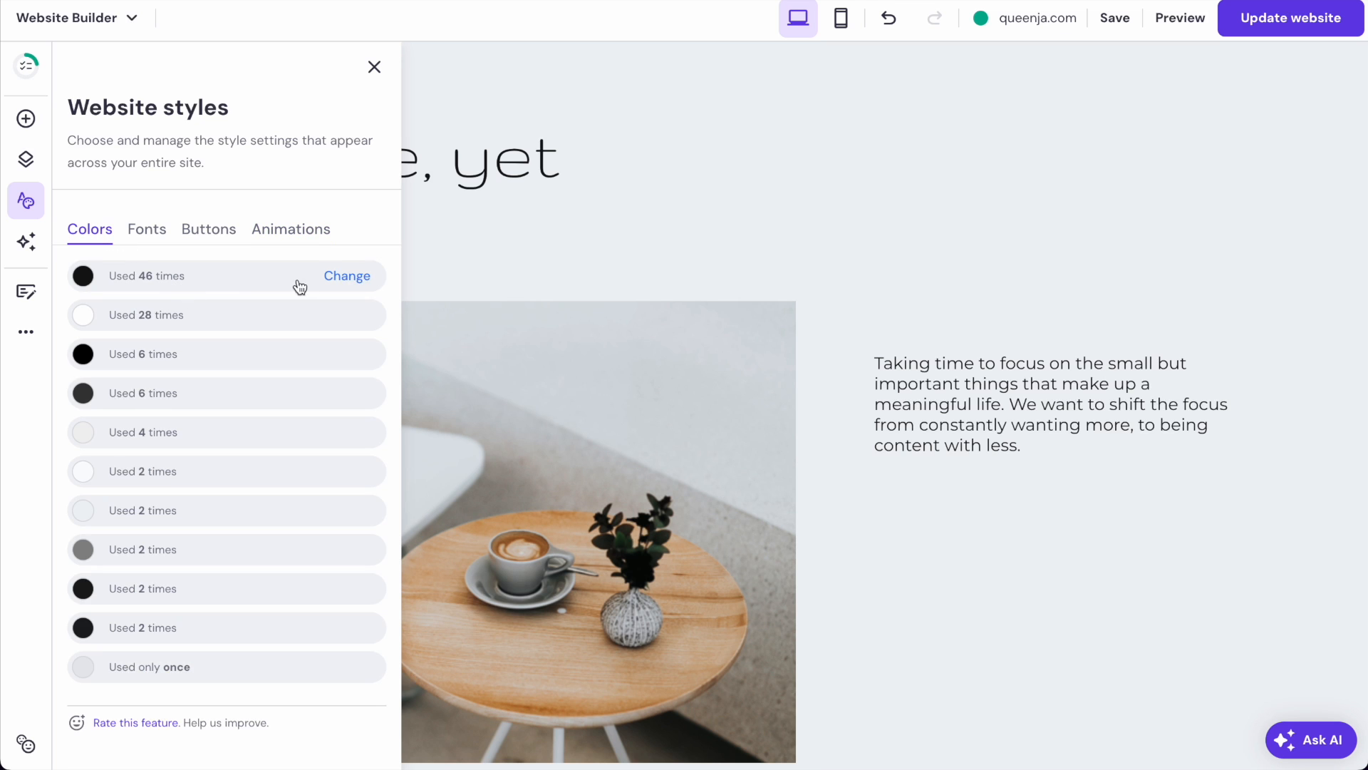
left_click(353, 278)
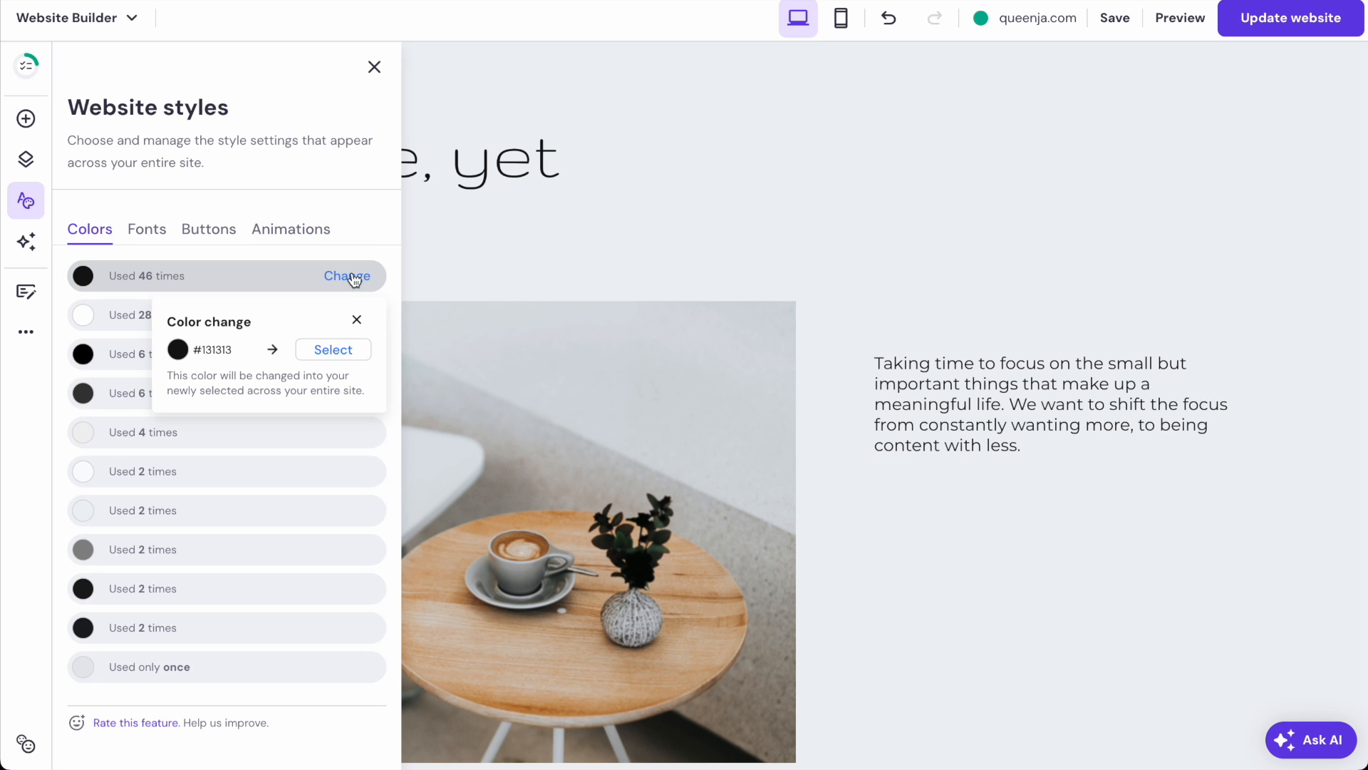
left_click(313, 351)
left_click_drag(299, 495, 281, 462)
scroll(739, 232, "down", 5)
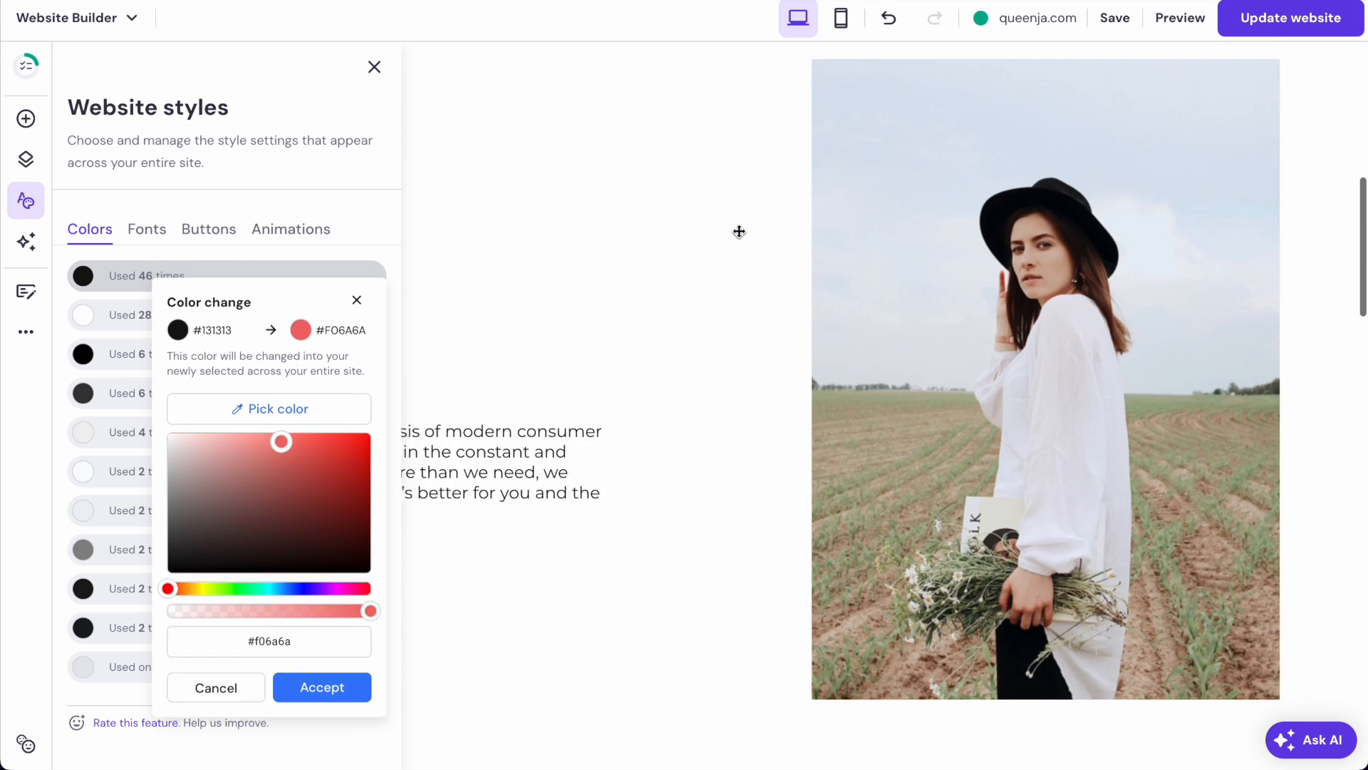
scroll(739, 232, "down", 10)
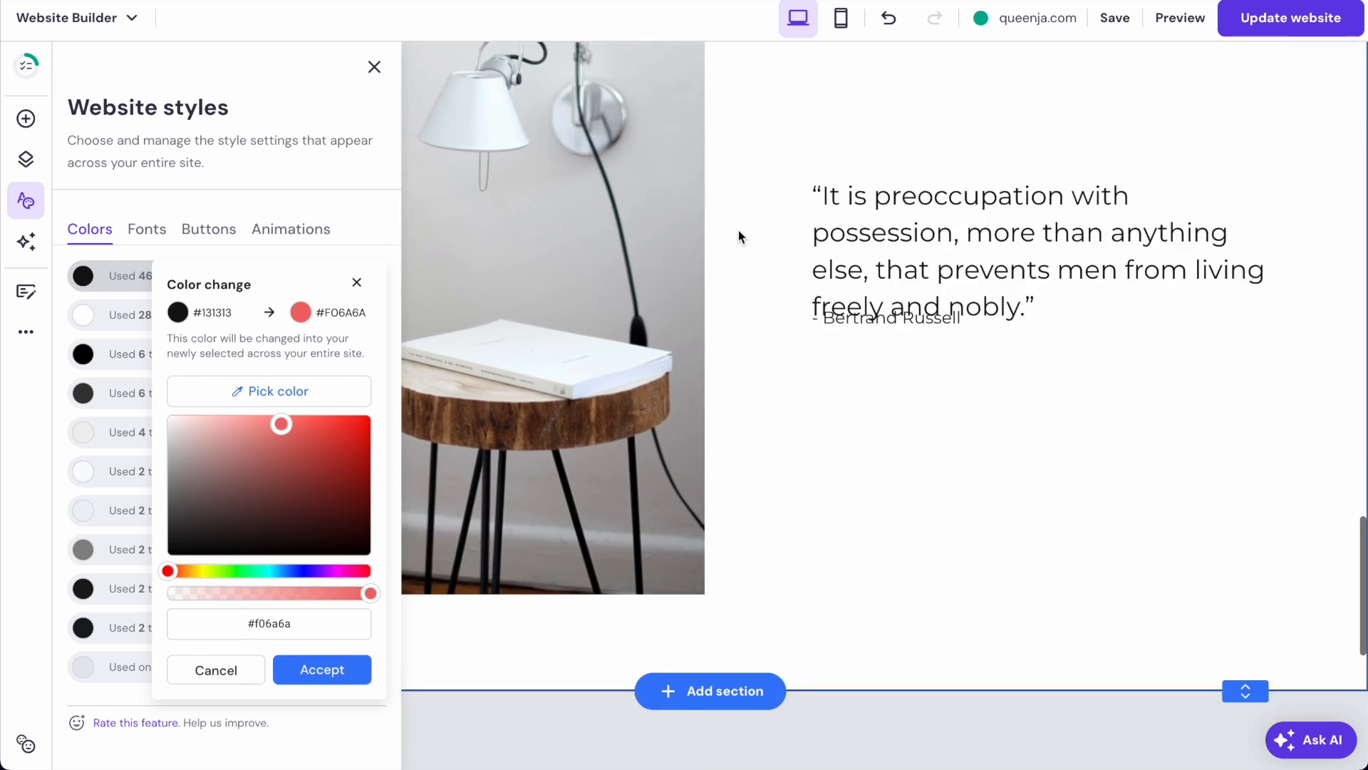
scroll(738, 231, "down", 5)
scroll(738, 231, "up", 10)
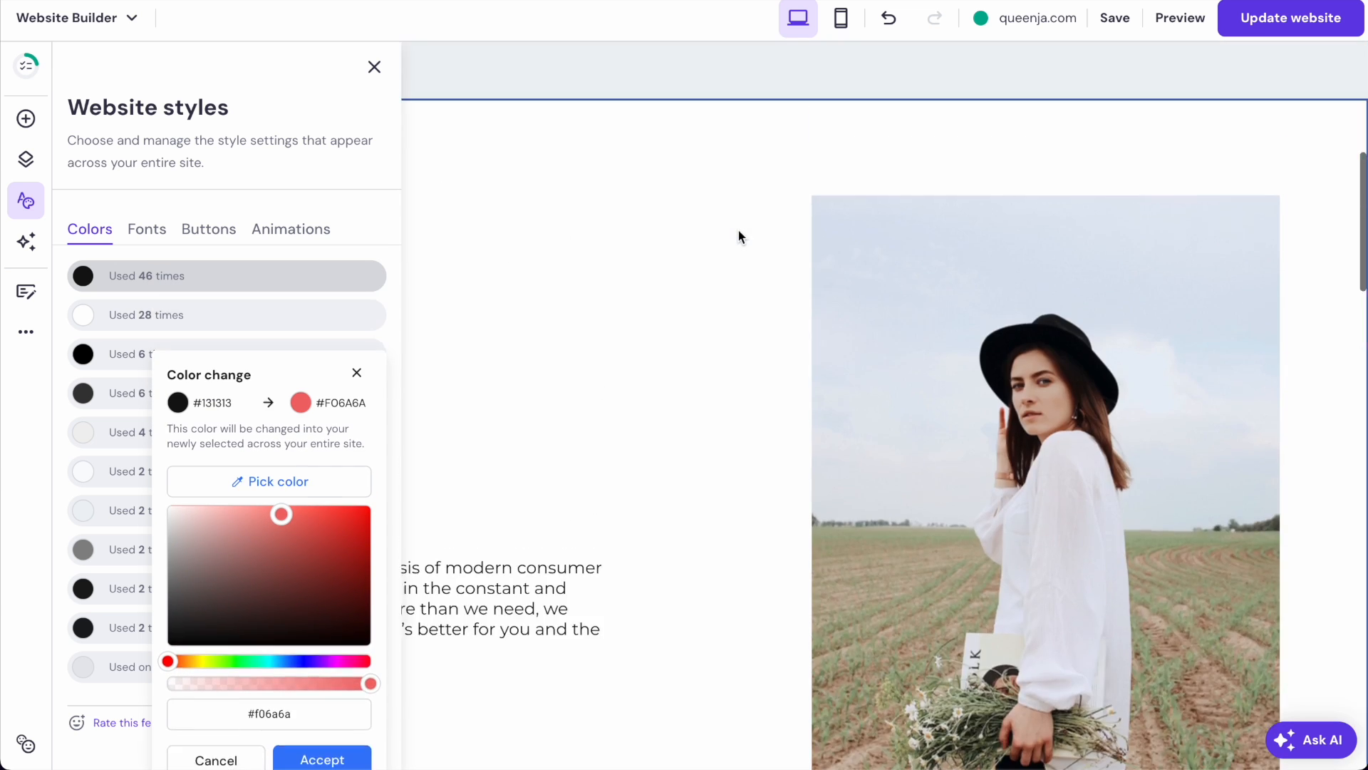
scroll(738, 231, "up", 5)
- Open the Blog page and look through the post "August Inspiration: 11 Soothing Minimalist Bedrooms" in edit mode
left_click(922, 86)
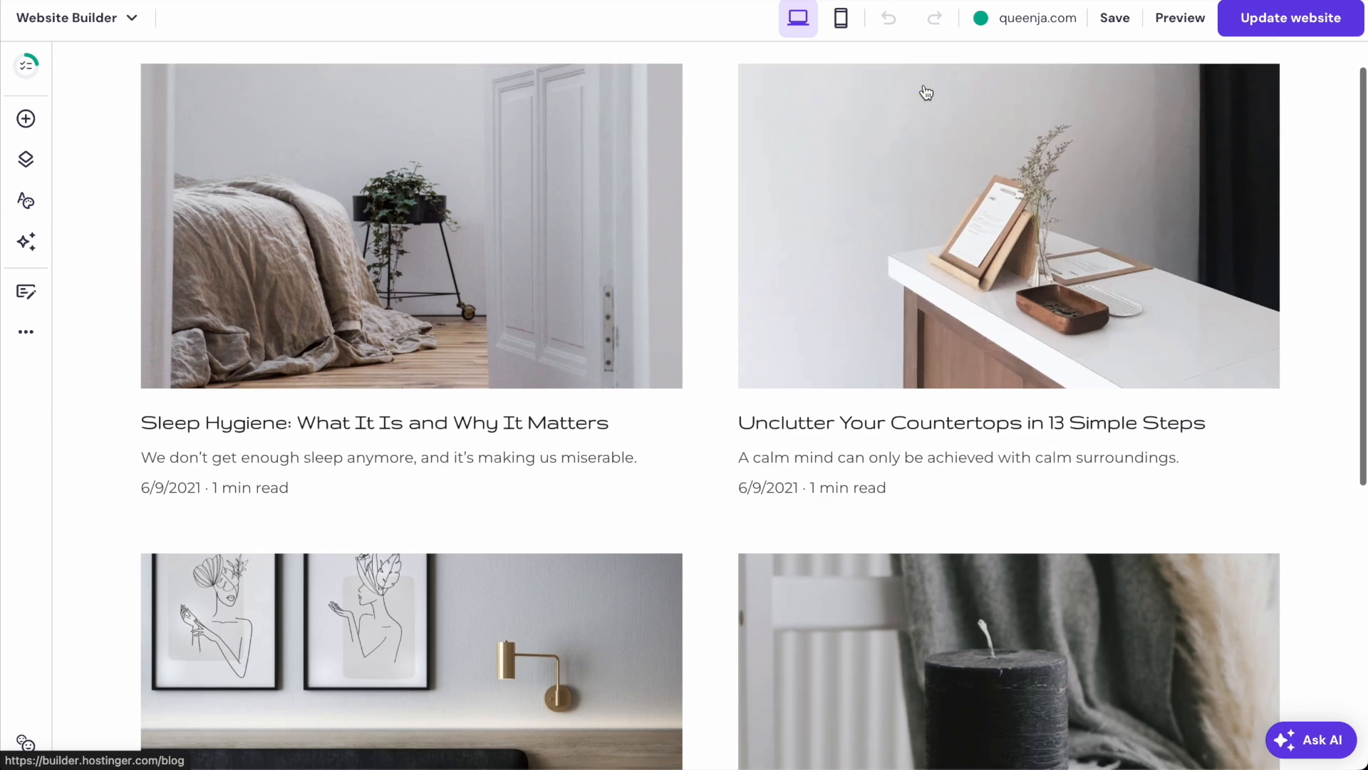
scroll(700, 334, "down", 5)
scroll(700, 334, "up", 8)
scroll(700, 335, "down", 6)
scroll(559, 431, "up", 4)
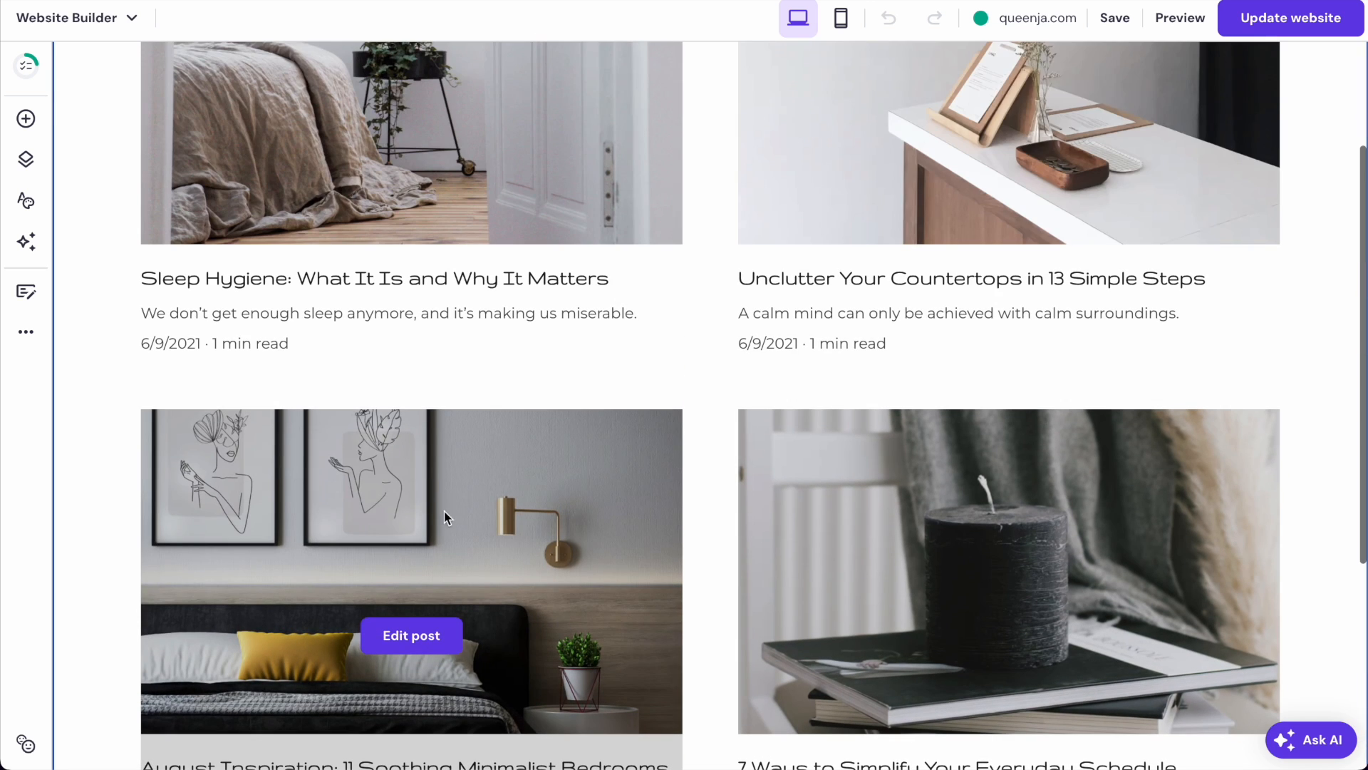
left_click(422, 632)
scroll(659, 292, "down", 8)
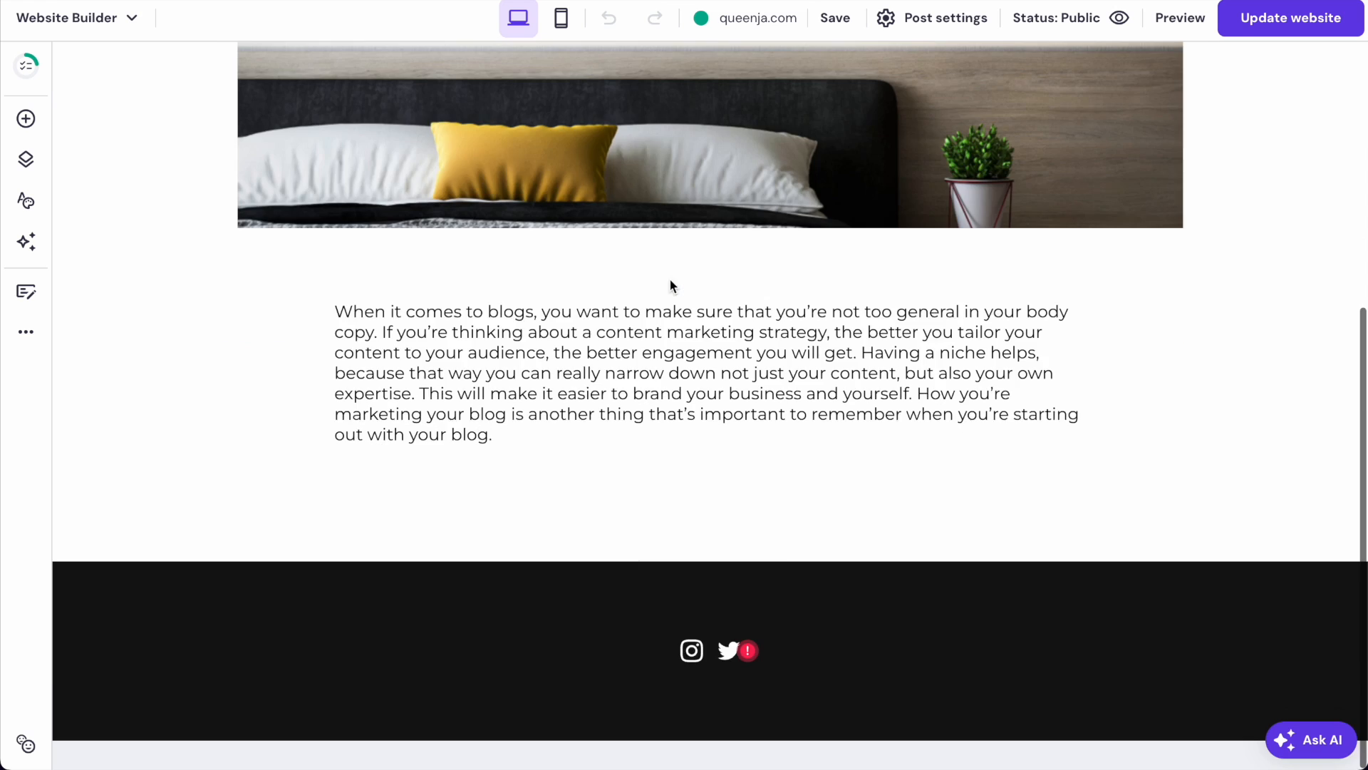
scroll(542, 499, "up", 8)
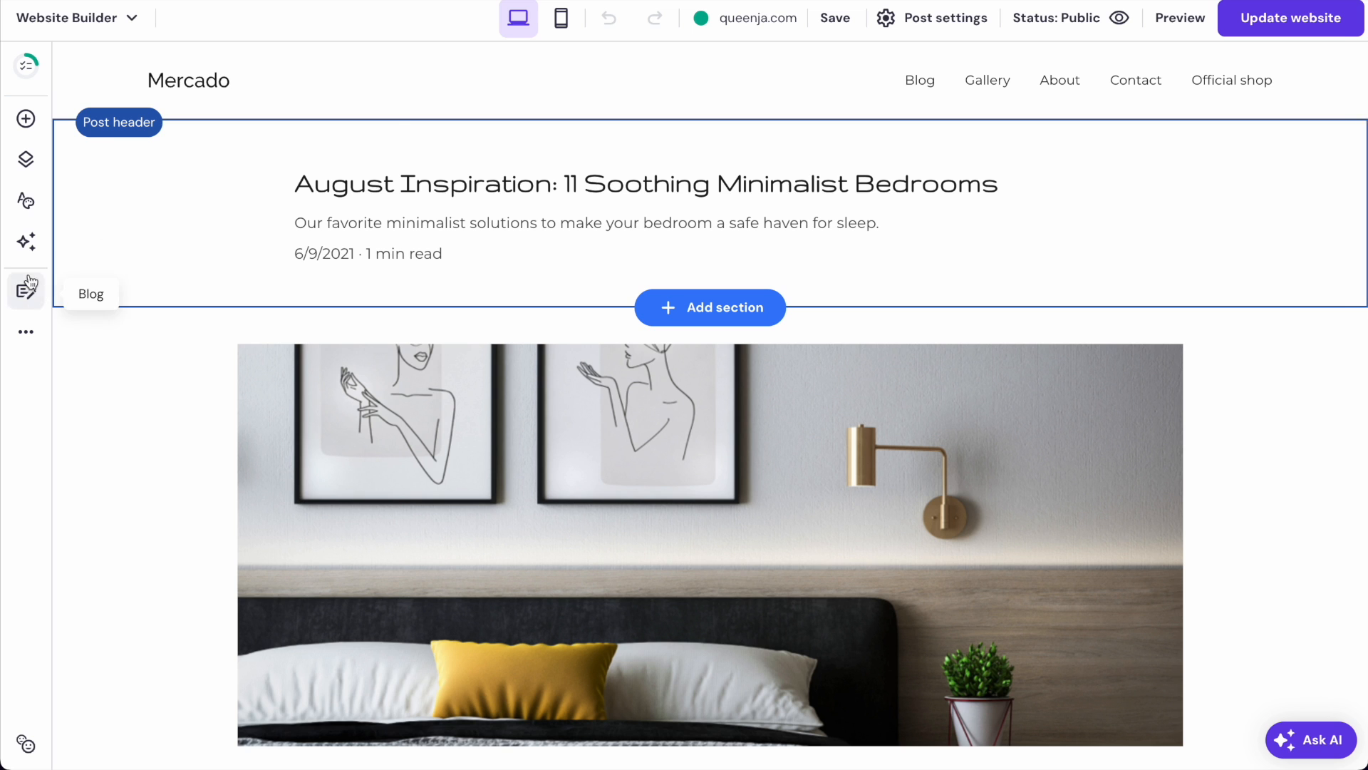
- Replace the site-wide color #131313 with the coral red #FF6D6D and check it down to the post's footer
left_click(25, 202)
left_click(337, 277)
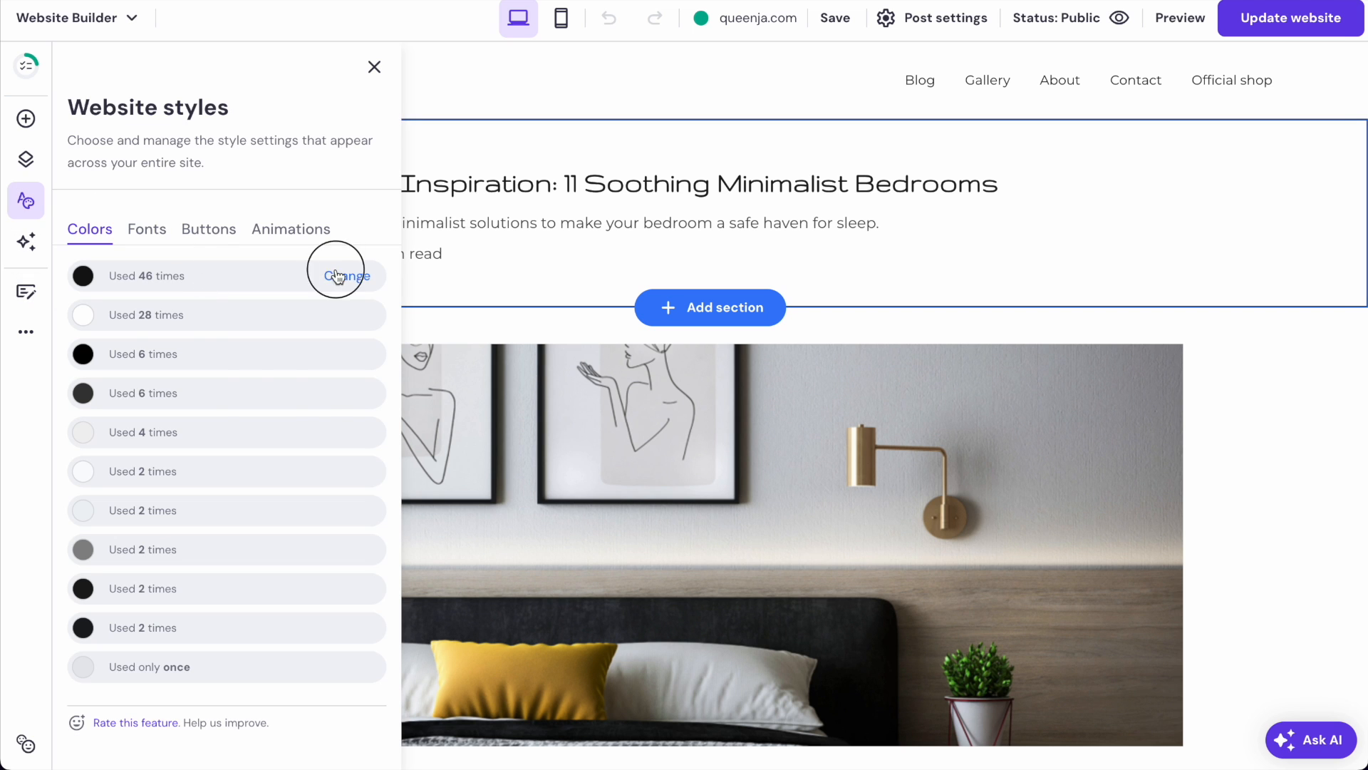
left_click(330, 348)
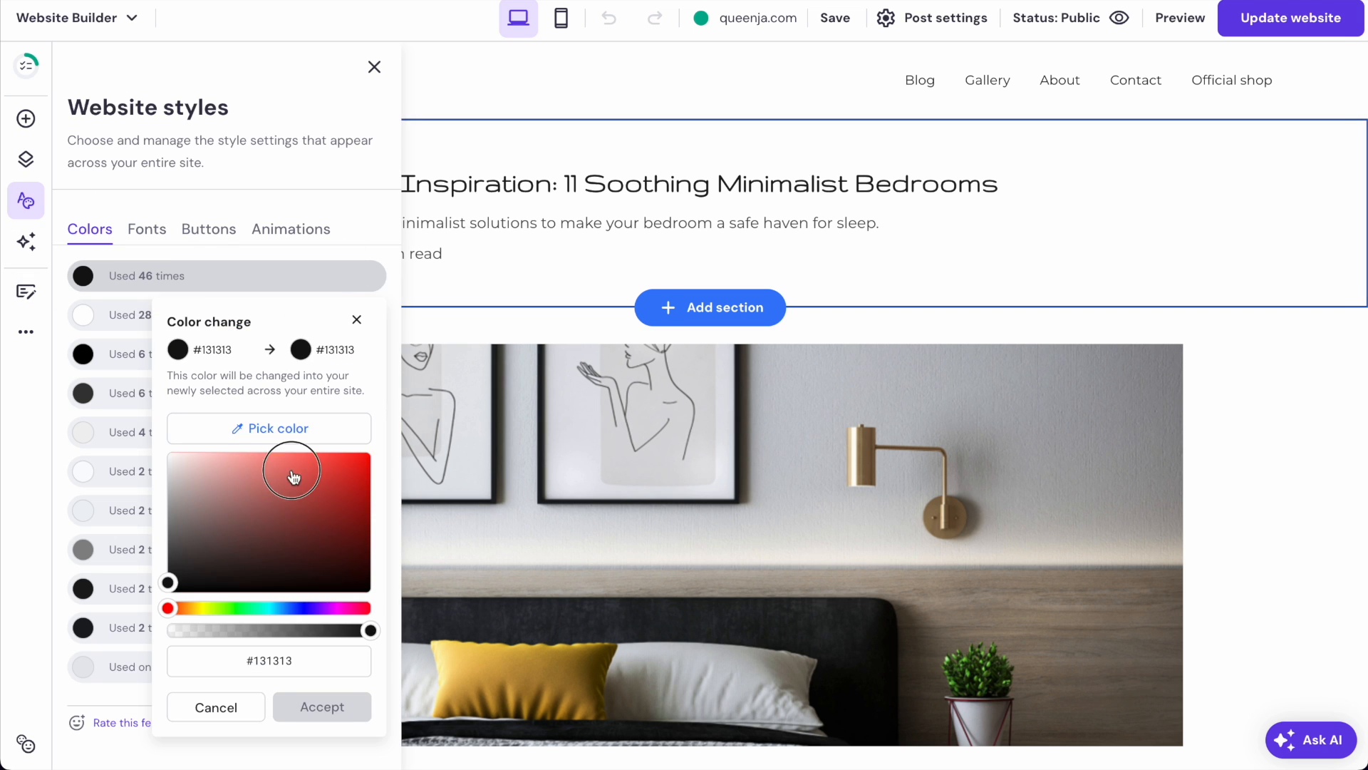
left_click_drag(294, 476, 285, 455)
left_click(357, 704)
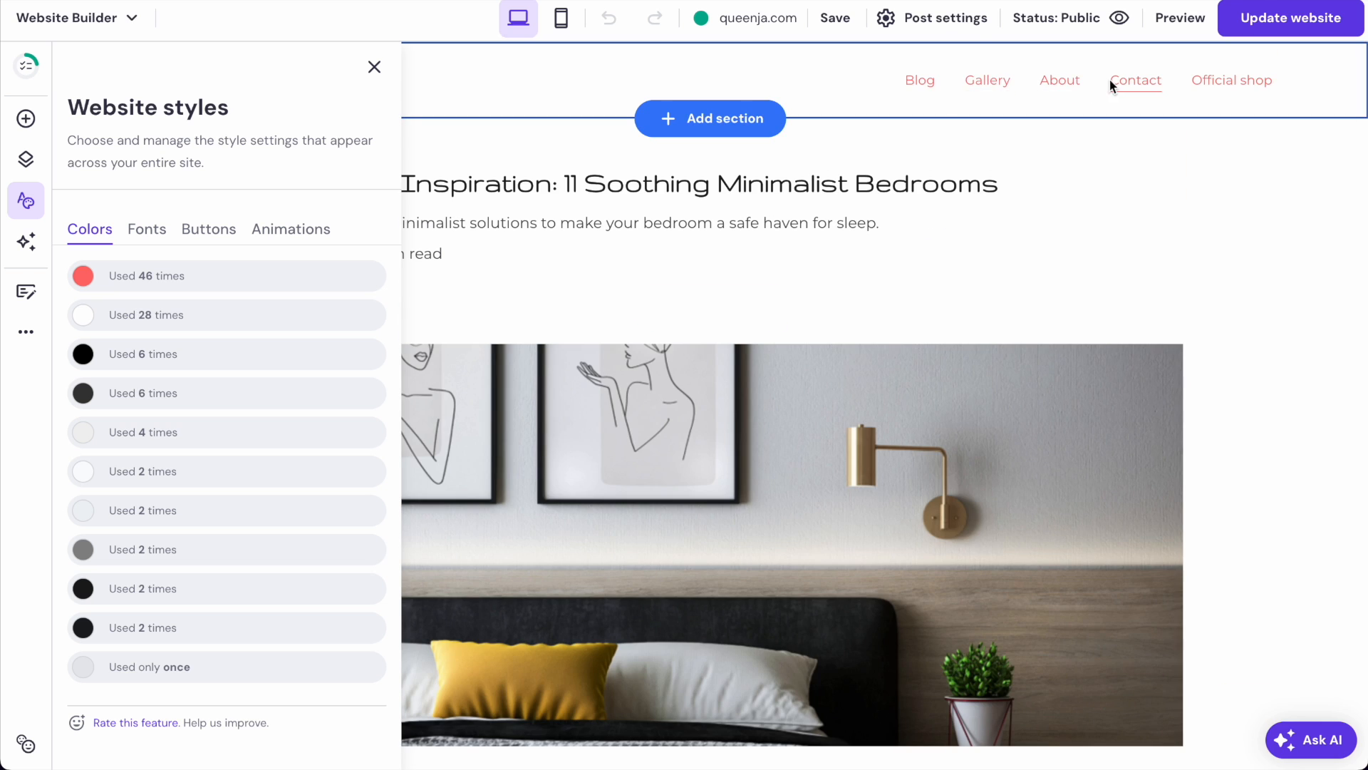
scroll(1110, 80, "down", 7)
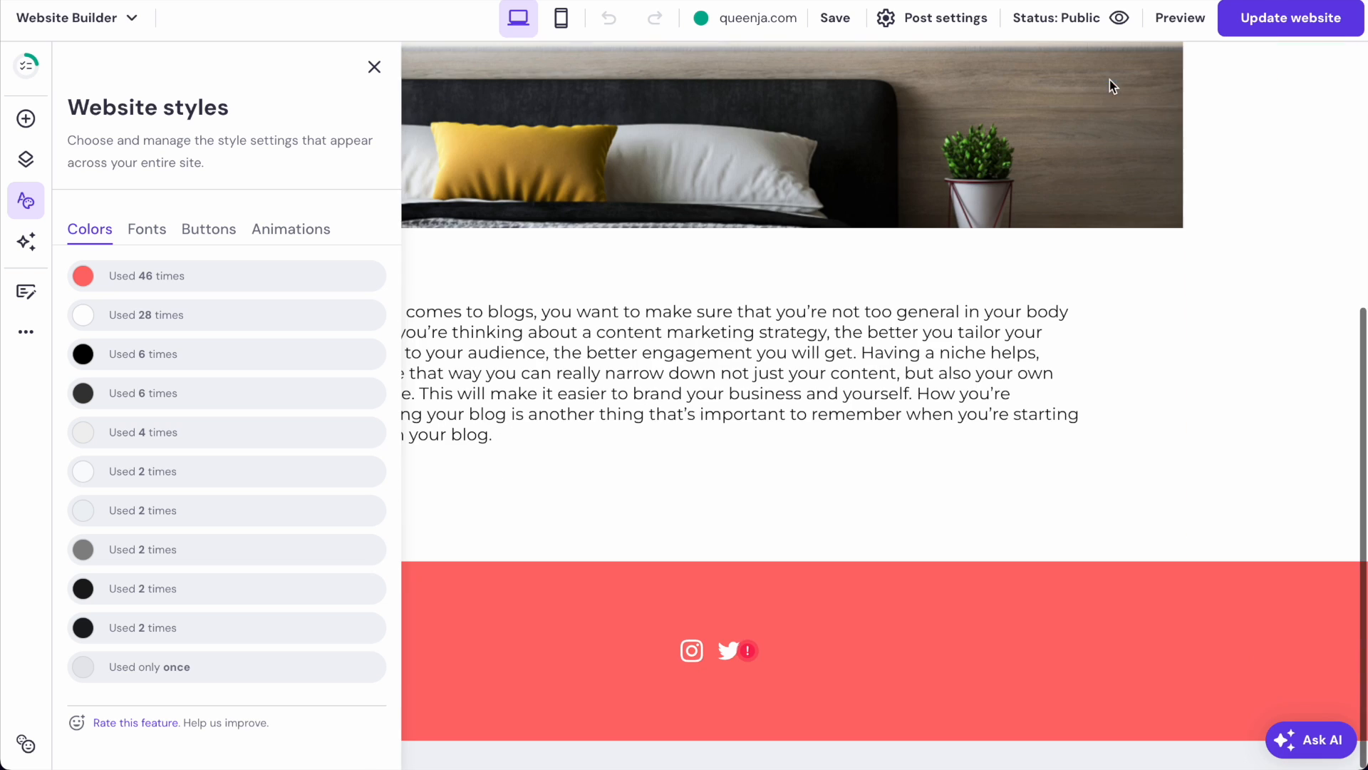
- Change the coral red site-wide color #FF6D6D to the blue #2C61BA
left_click(271, 278)
left_click(321, 348)
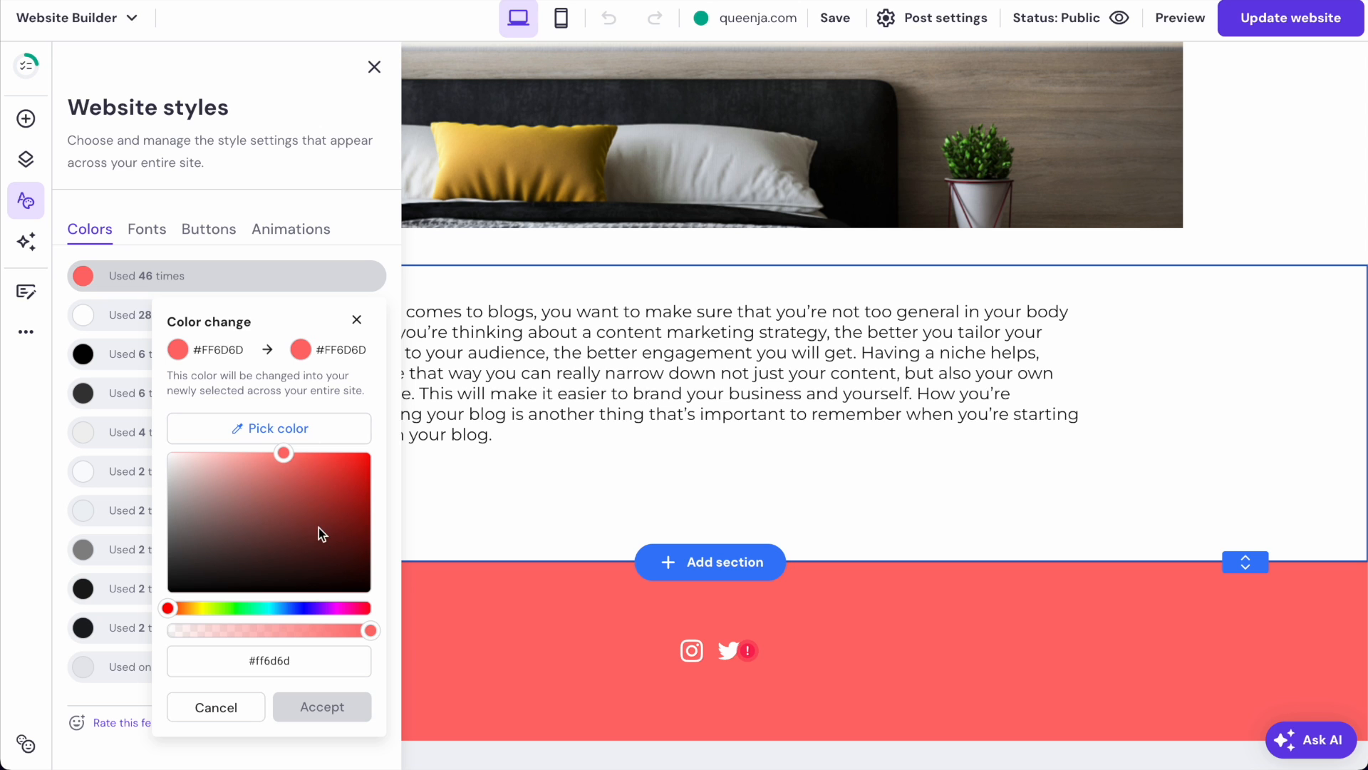
left_click(293, 613)
left_click_drag(299, 476, 322, 489)
left_click(330, 663)
left_click(327, 707)
scroll(871, 489, "up", 7)
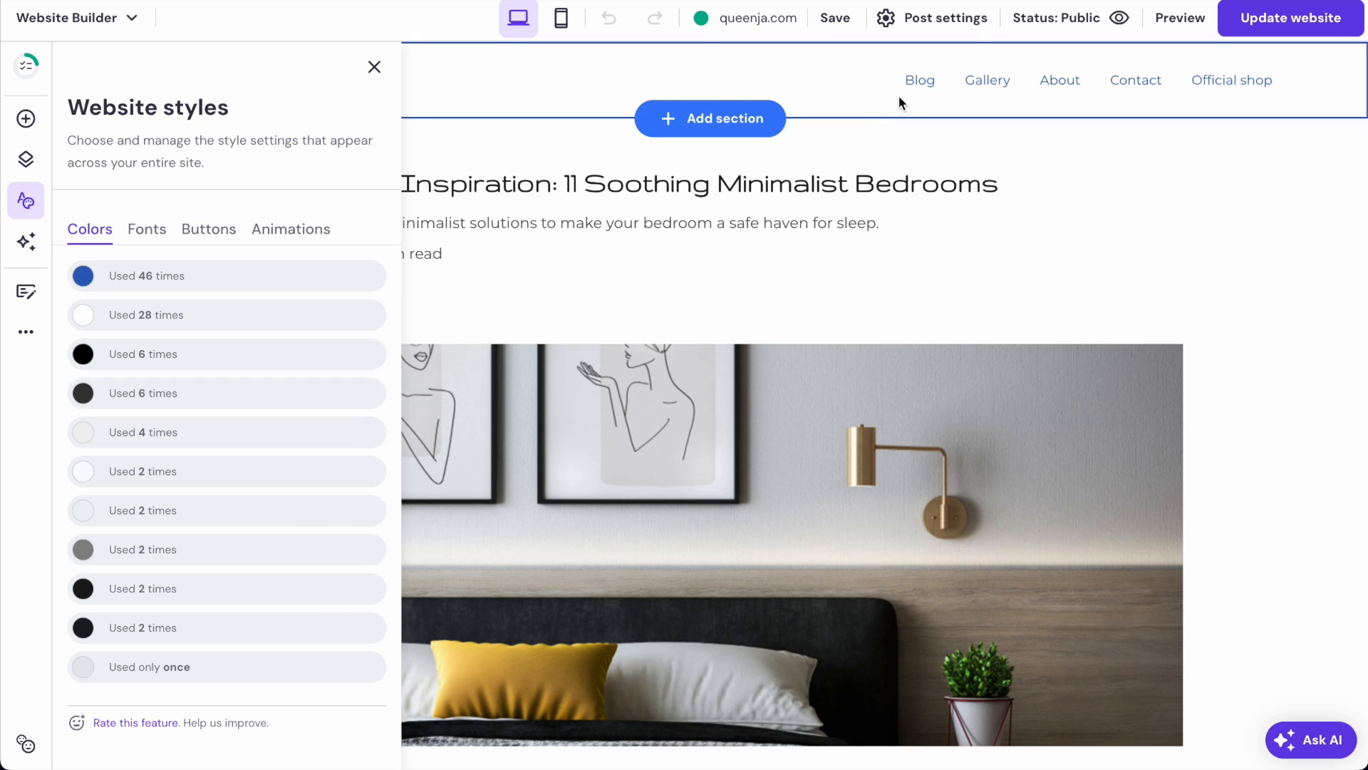
- Open the Home page and review how the blue site color looks across its sections
left_click(25, 158)
left_click(179, 650)
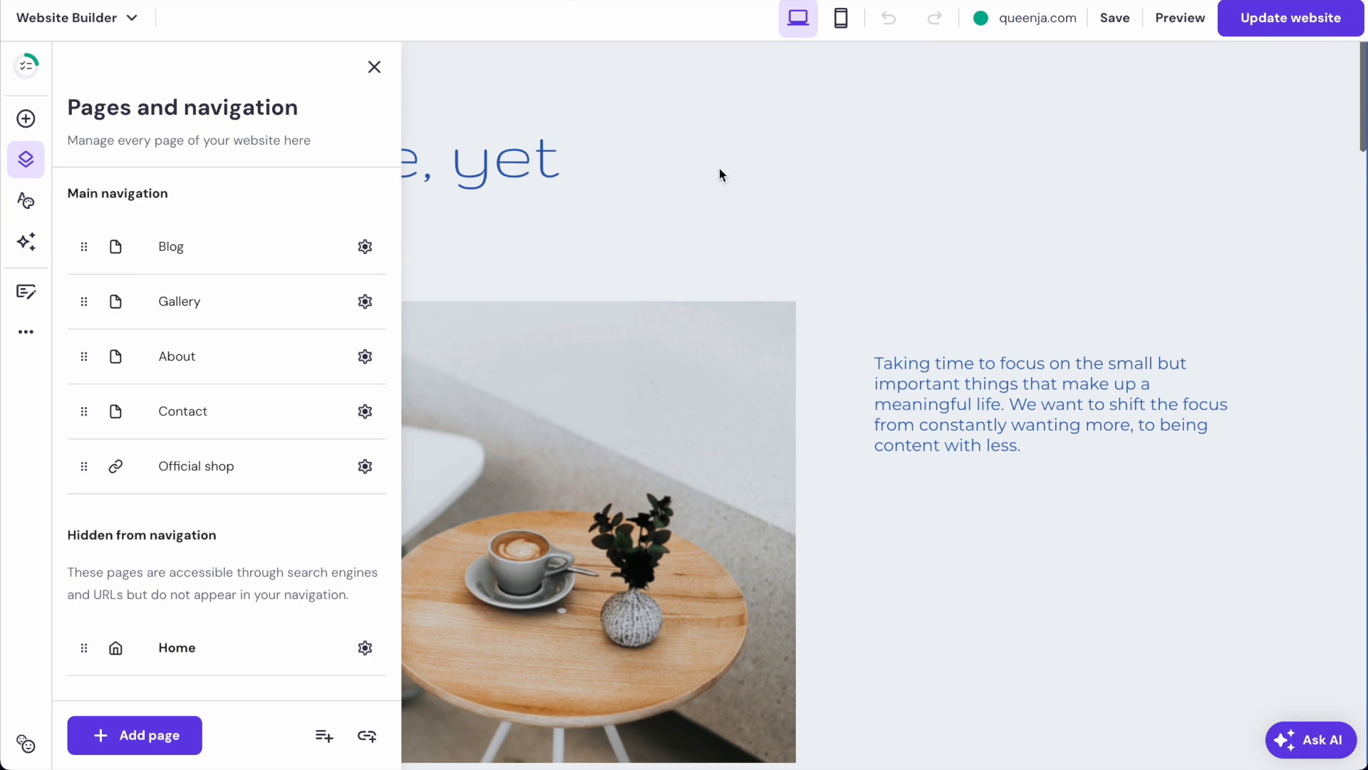
scroll(640, 432, "up", 2)
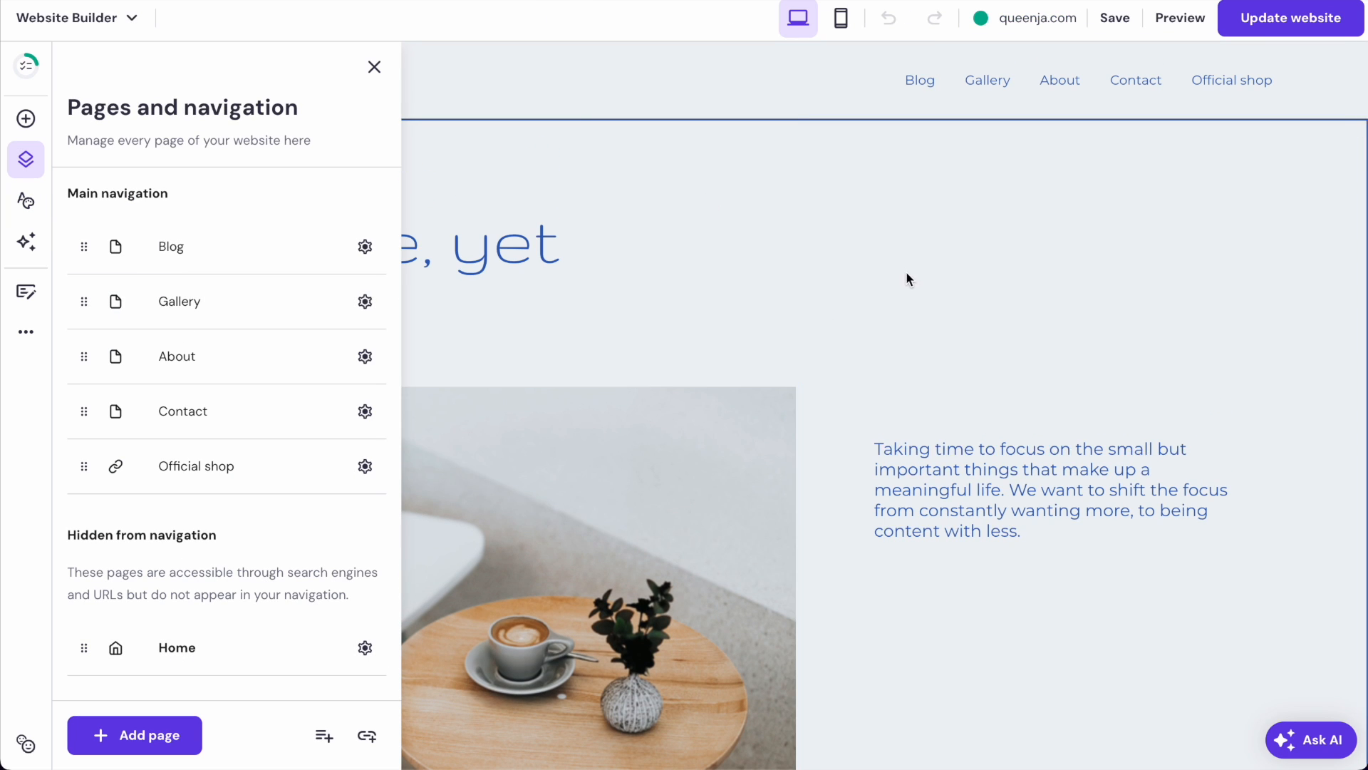
left_click(529, 194)
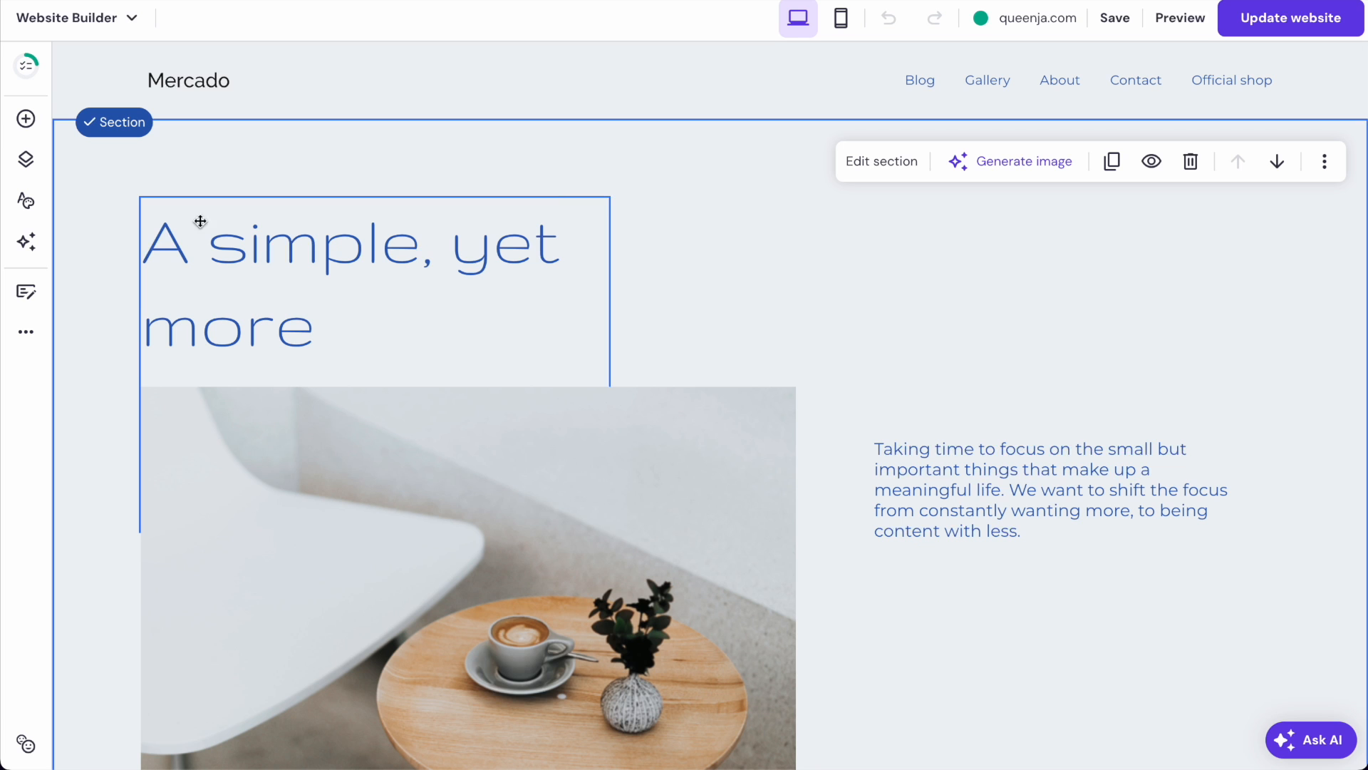
scroll(466, 287, "down", 10)
scroll(466, 287, "up", 10)
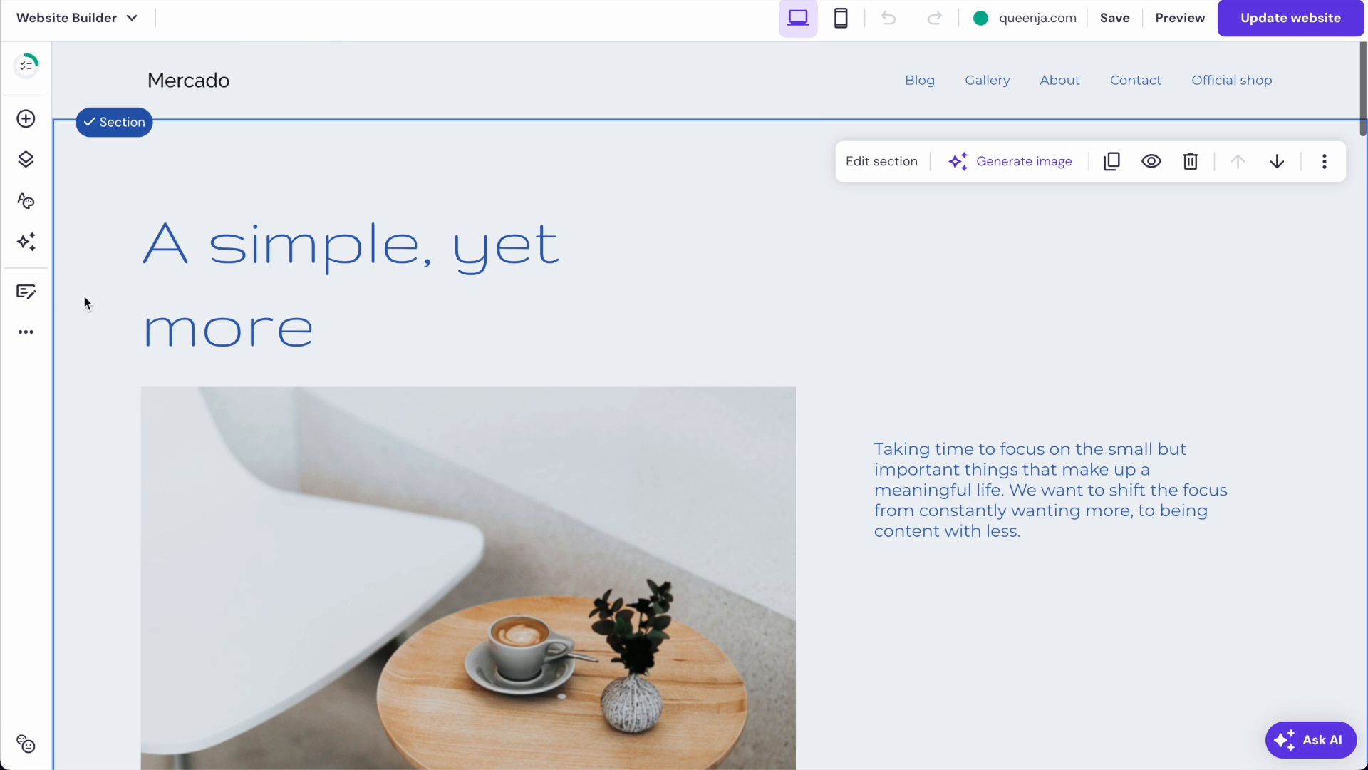
- Replace the blue site-wide color #2C61BA with the dark gray #262626
left_click(26, 201)
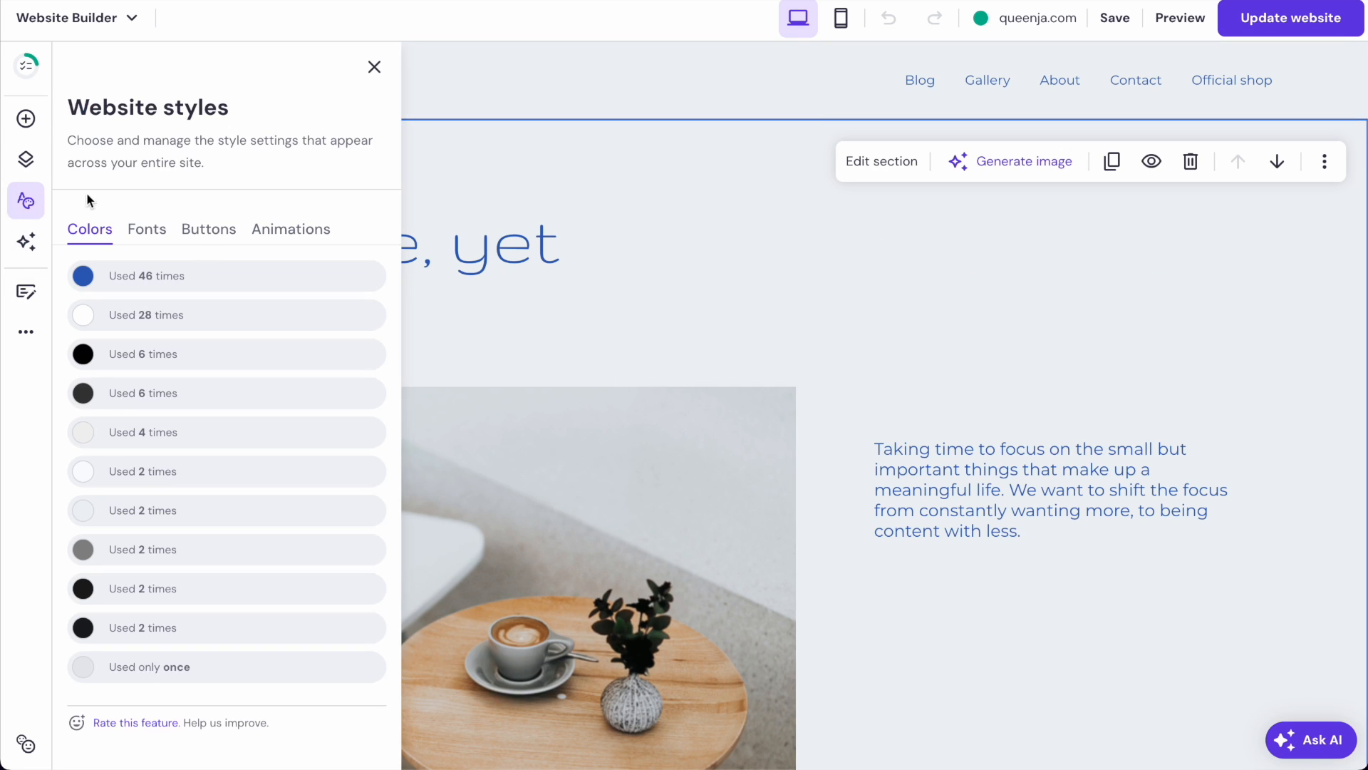
left_click(145, 274)
left_click(331, 349)
double_click(329, 348)
left_click_drag(199, 555, 168, 571)
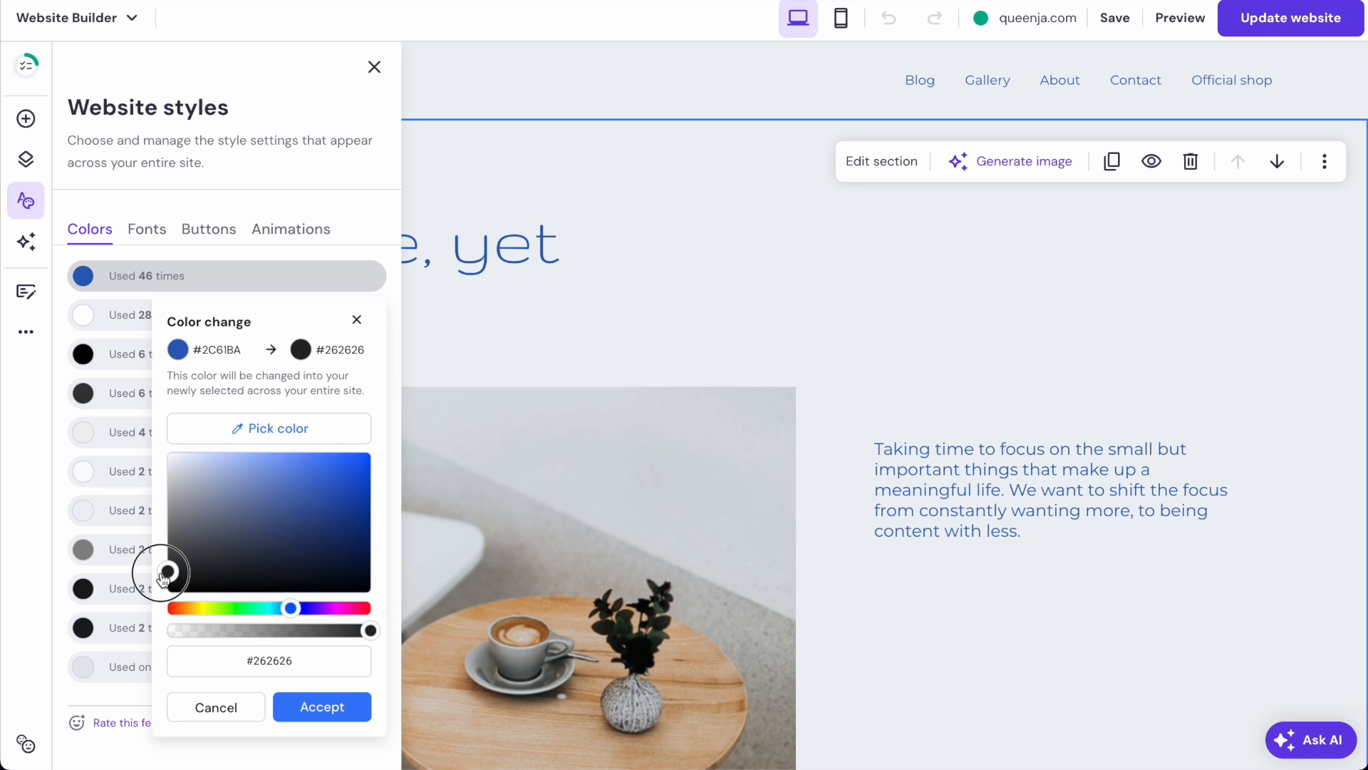
left_click(328, 708)
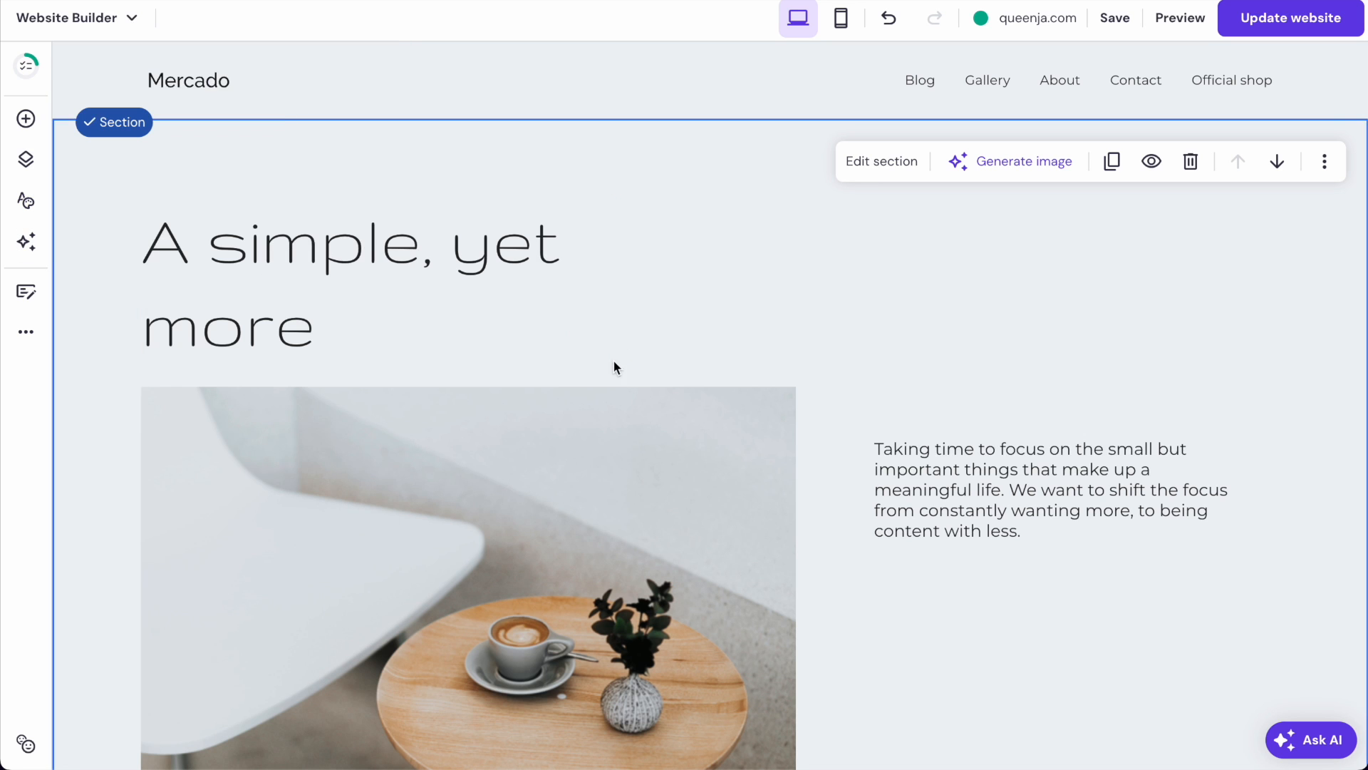
- Try moving the coffee table image within the Home page's first section, and undo the move
scroll(531, 392, "down", 4)
left_click_drag(404, 367, 510, 434)
scroll(510, 434, "up", 3)
left_click_drag(617, 512, 559, 480)
key("ctrl+z")
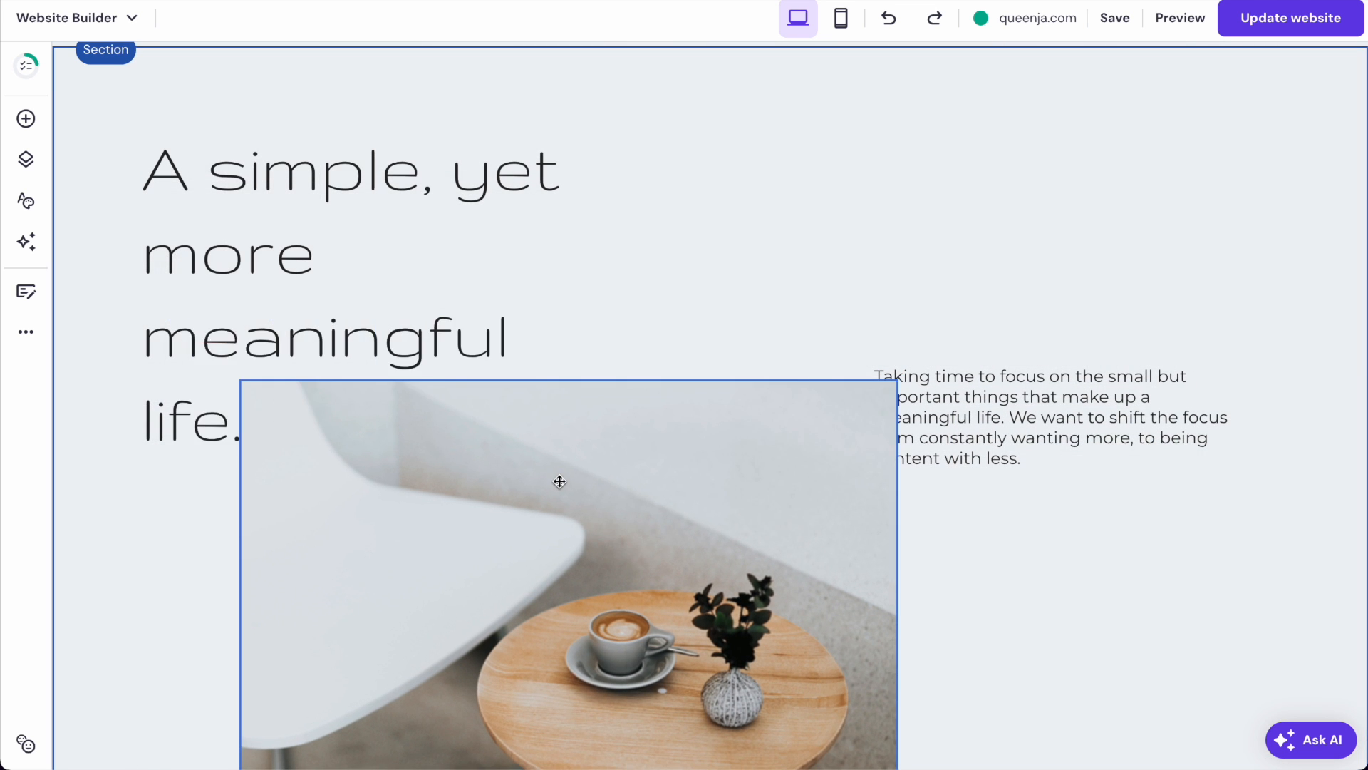
- Widen the heading "A simple, yet more meaningful life." to about the image's width so it wraps onto two lines
left_click(327, 162)
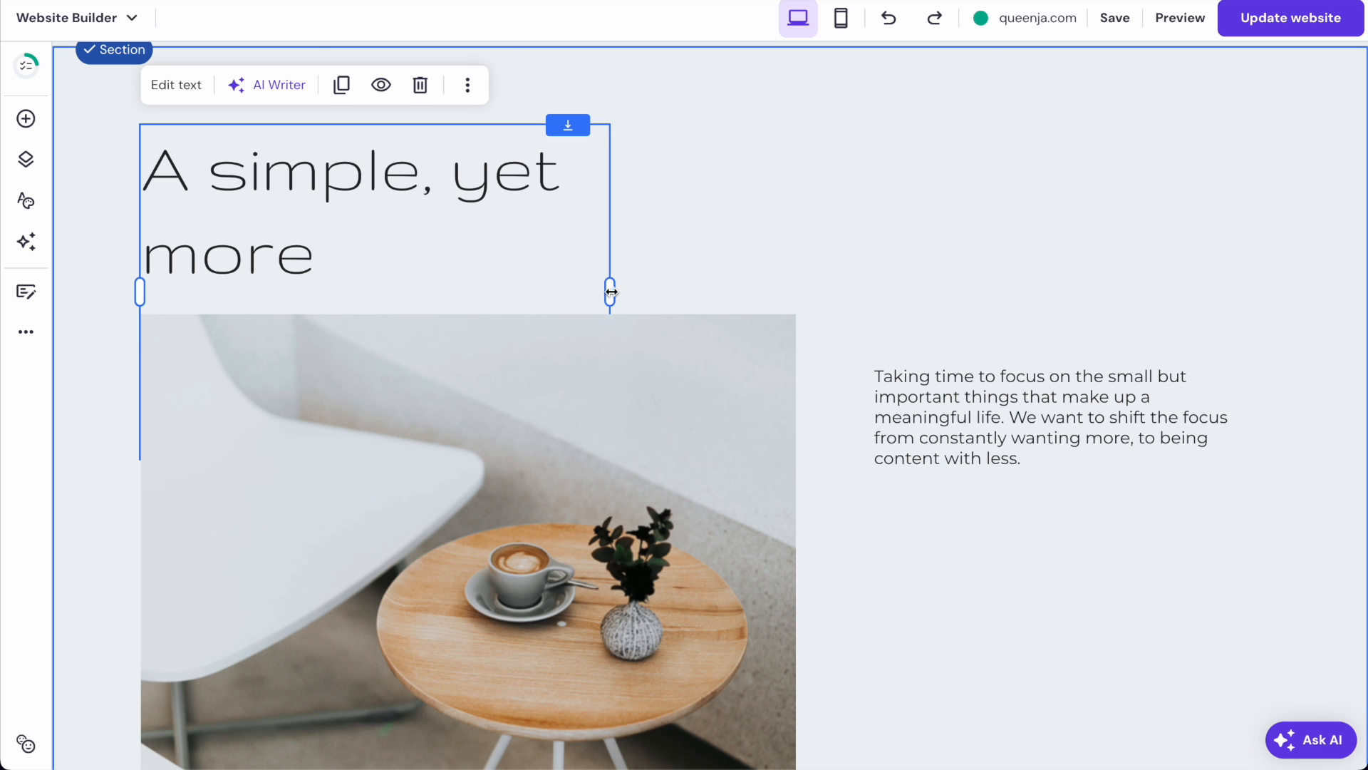
left_click_drag(611, 291, 810, 284)
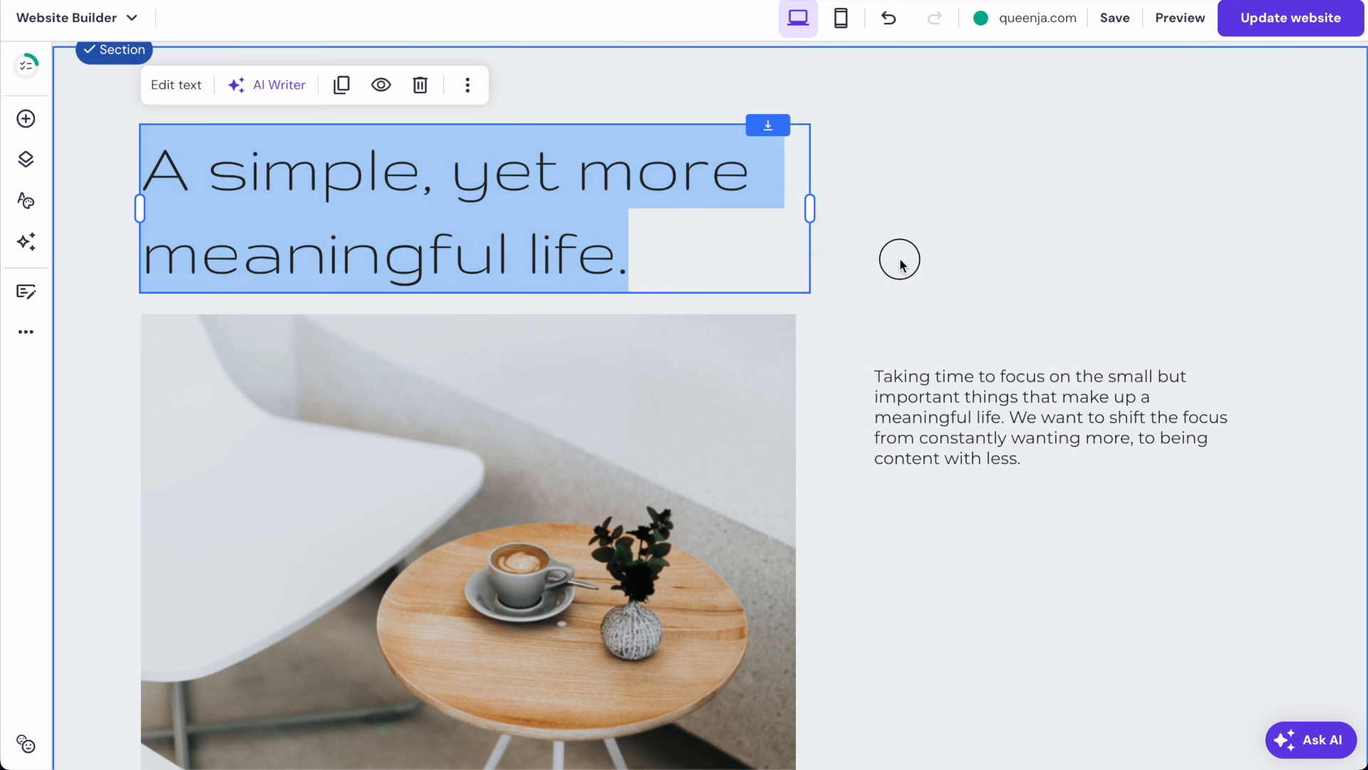
left_click(900, 265)
scroll(770, 383, "down", 7)
scroll(770, 384, "up", 8)
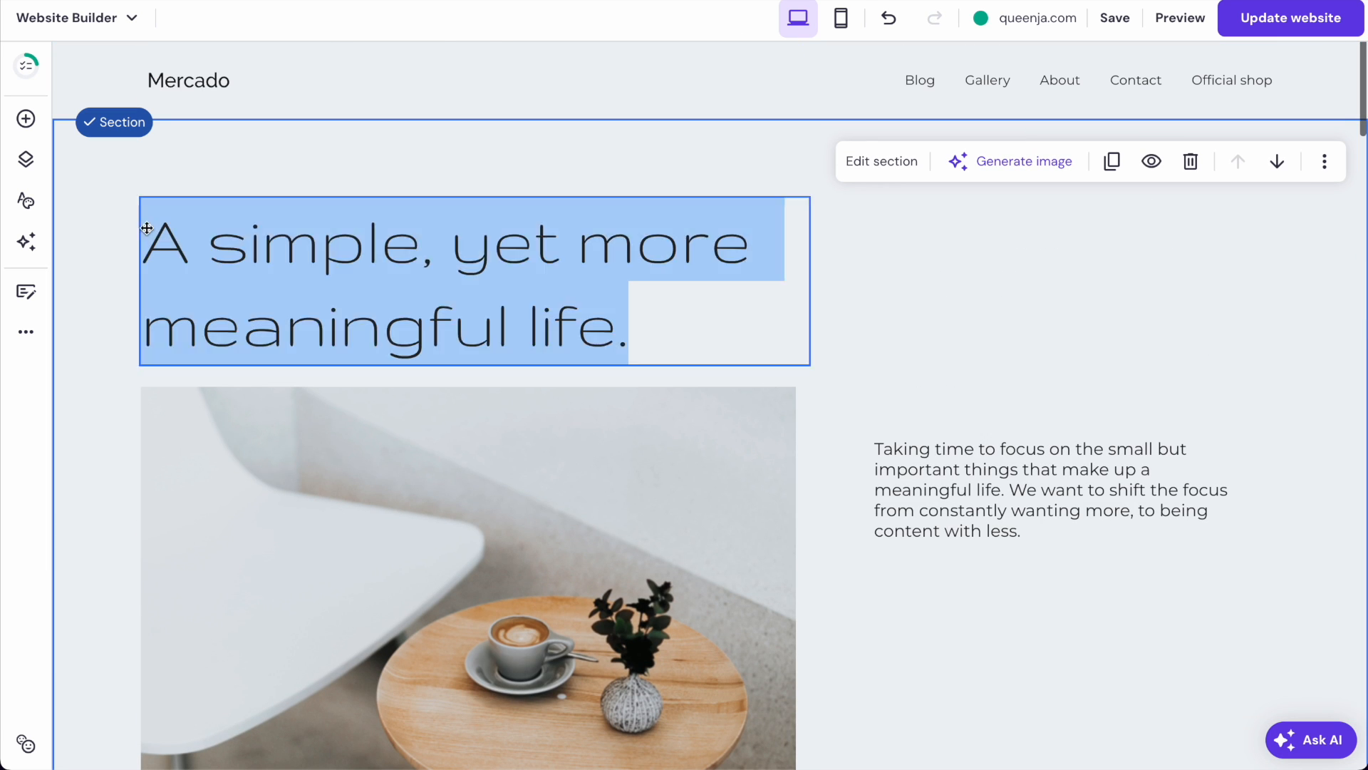
- Generate AI images in the Enhance style from the description "a photo of a magical balcony garden, with coffee on the table"
left_click(26, 242)
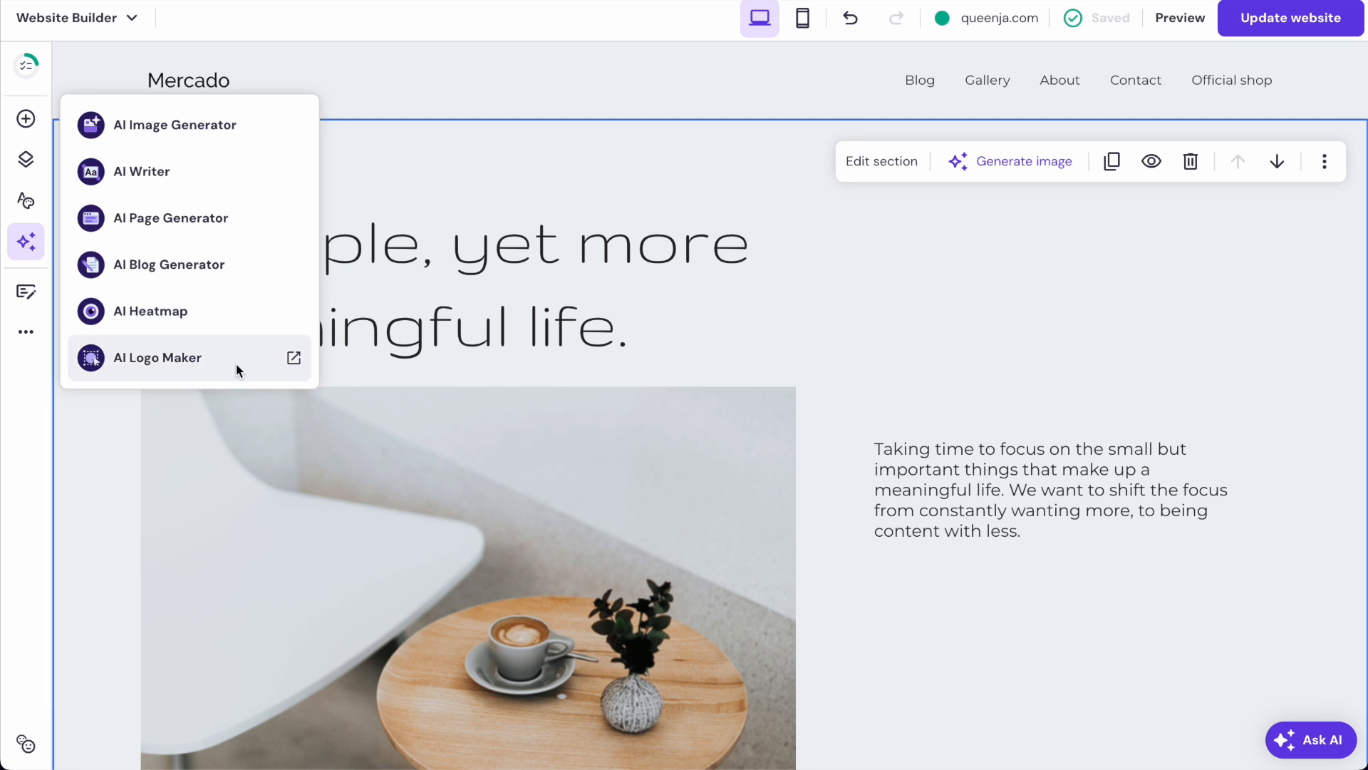
double_click(502, 242)
left_click(467, 383)
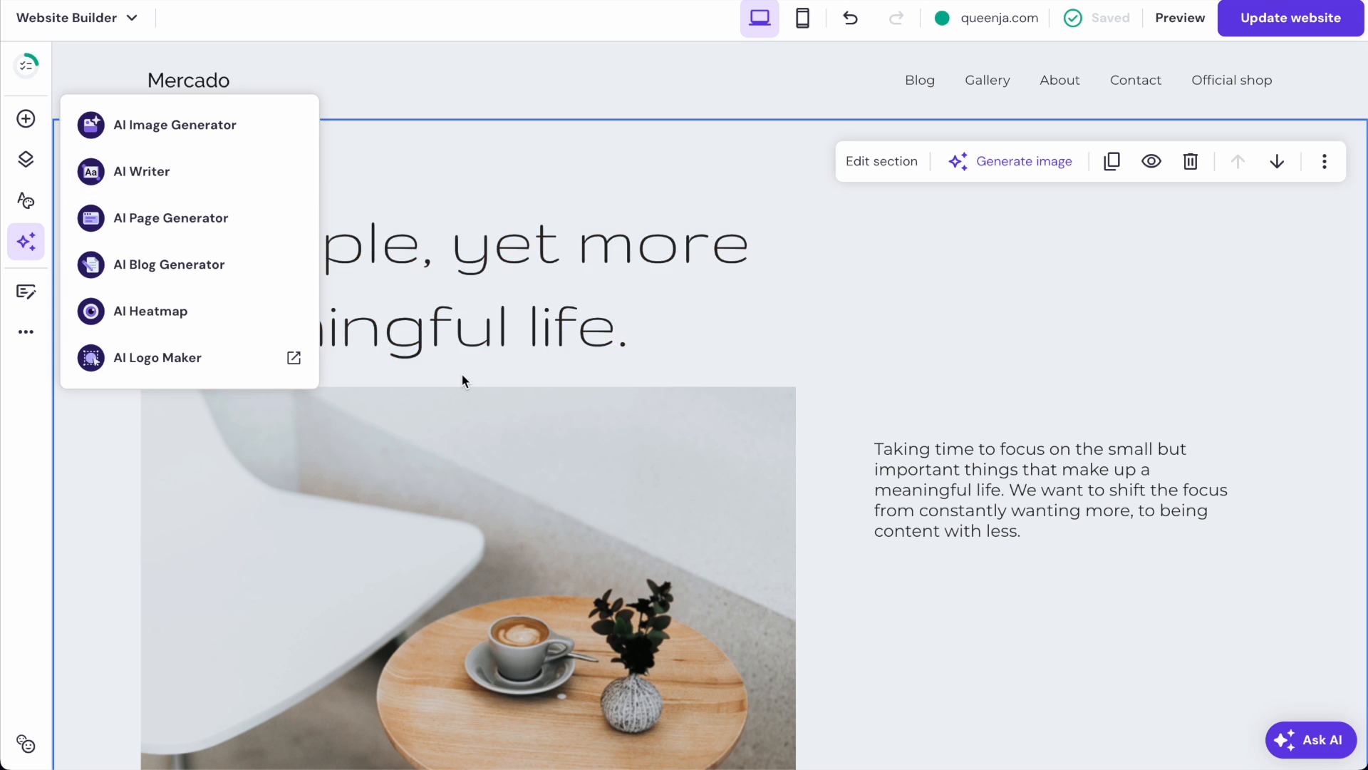
left_click(191, 127)
left_click(1131, 168)
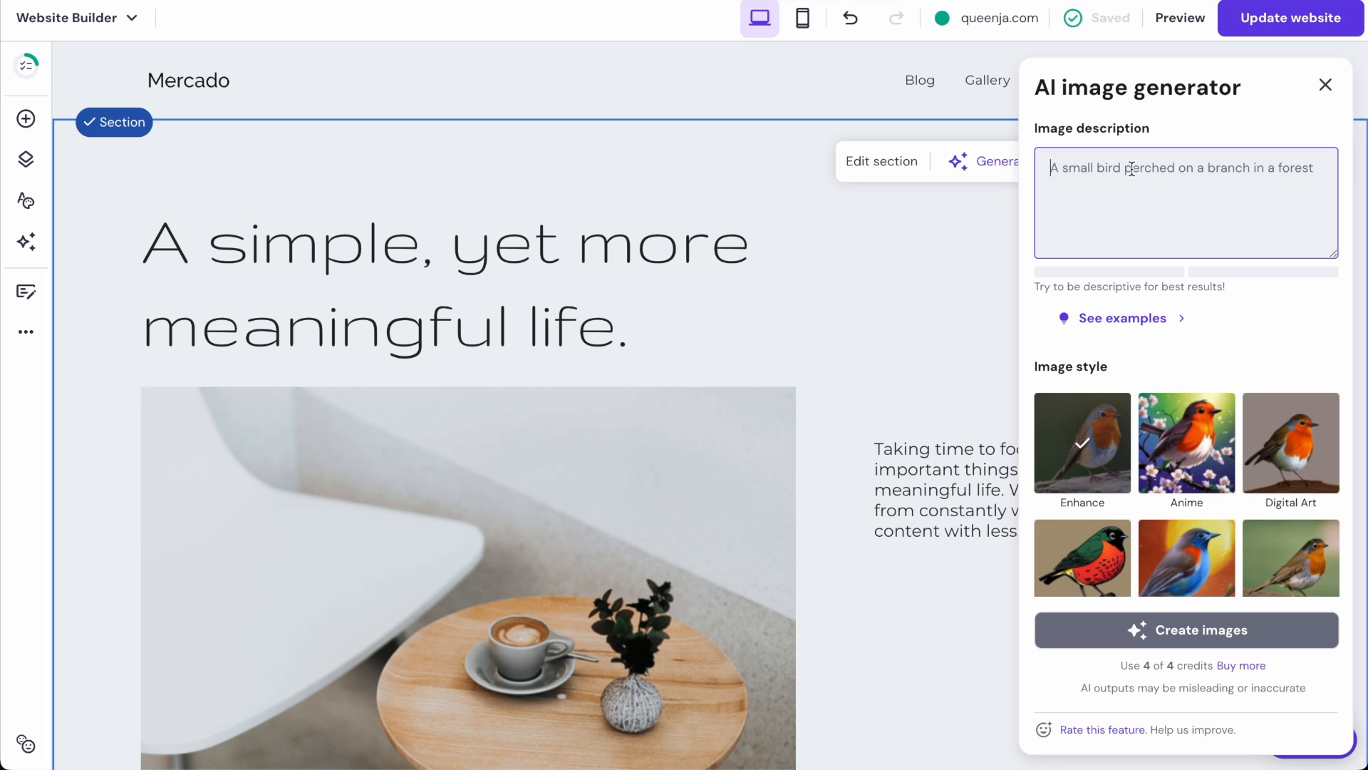
type("a photo of a ")
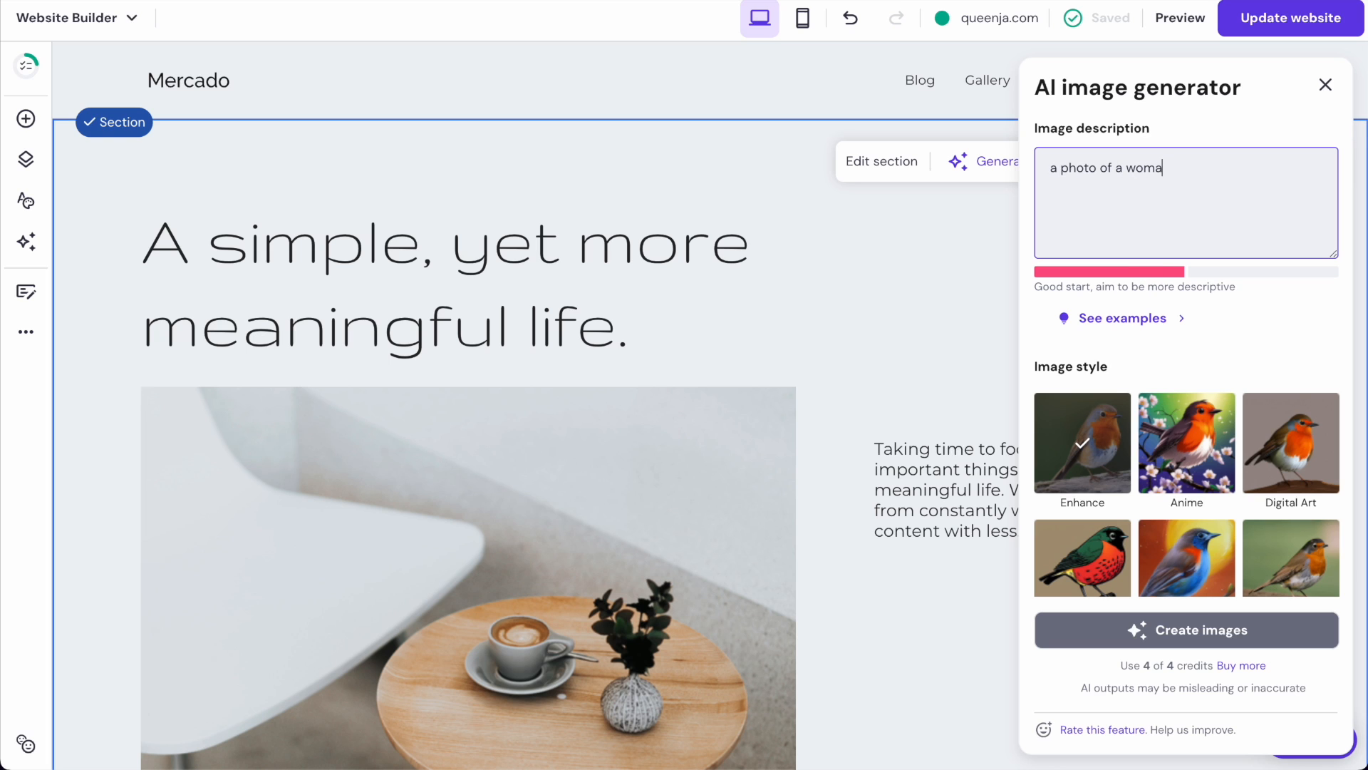
type("magical balcony garden, with coffee on the table")
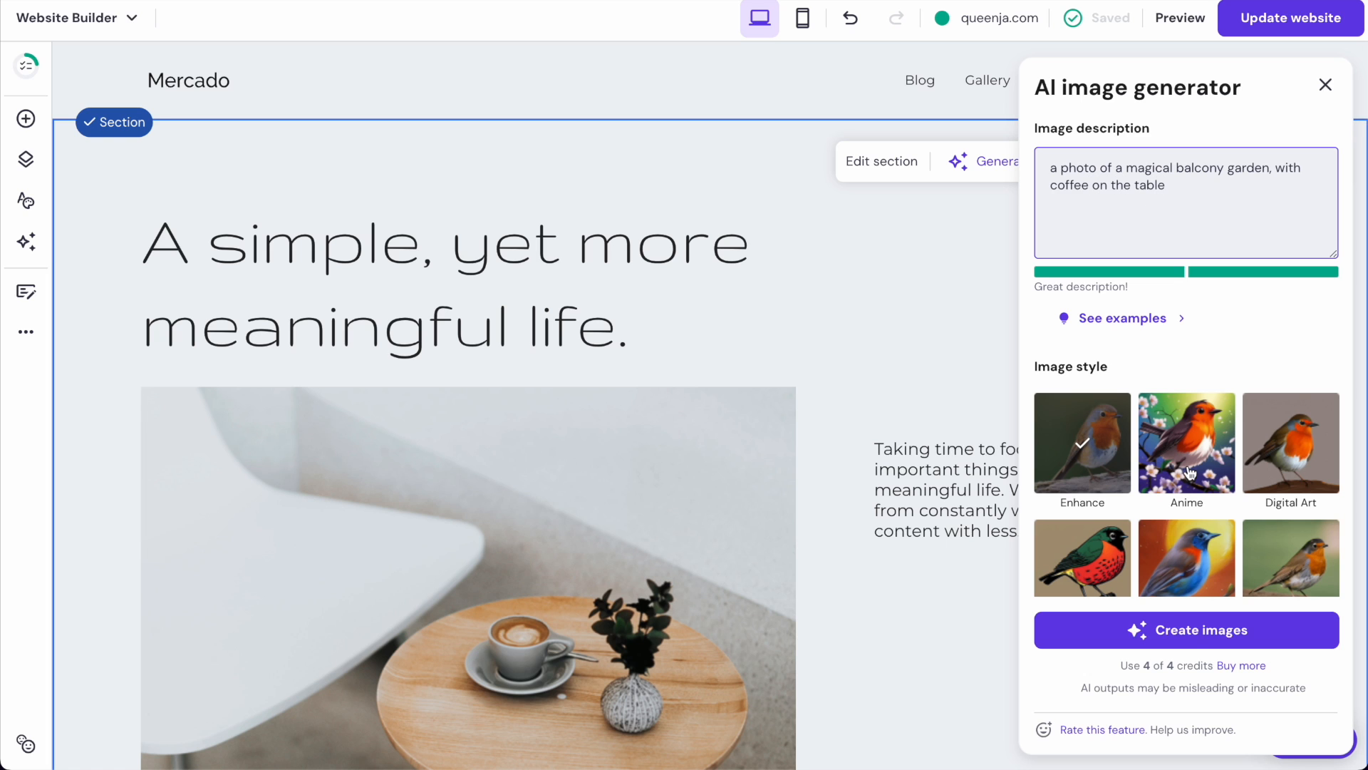
left_click(1203, 643)
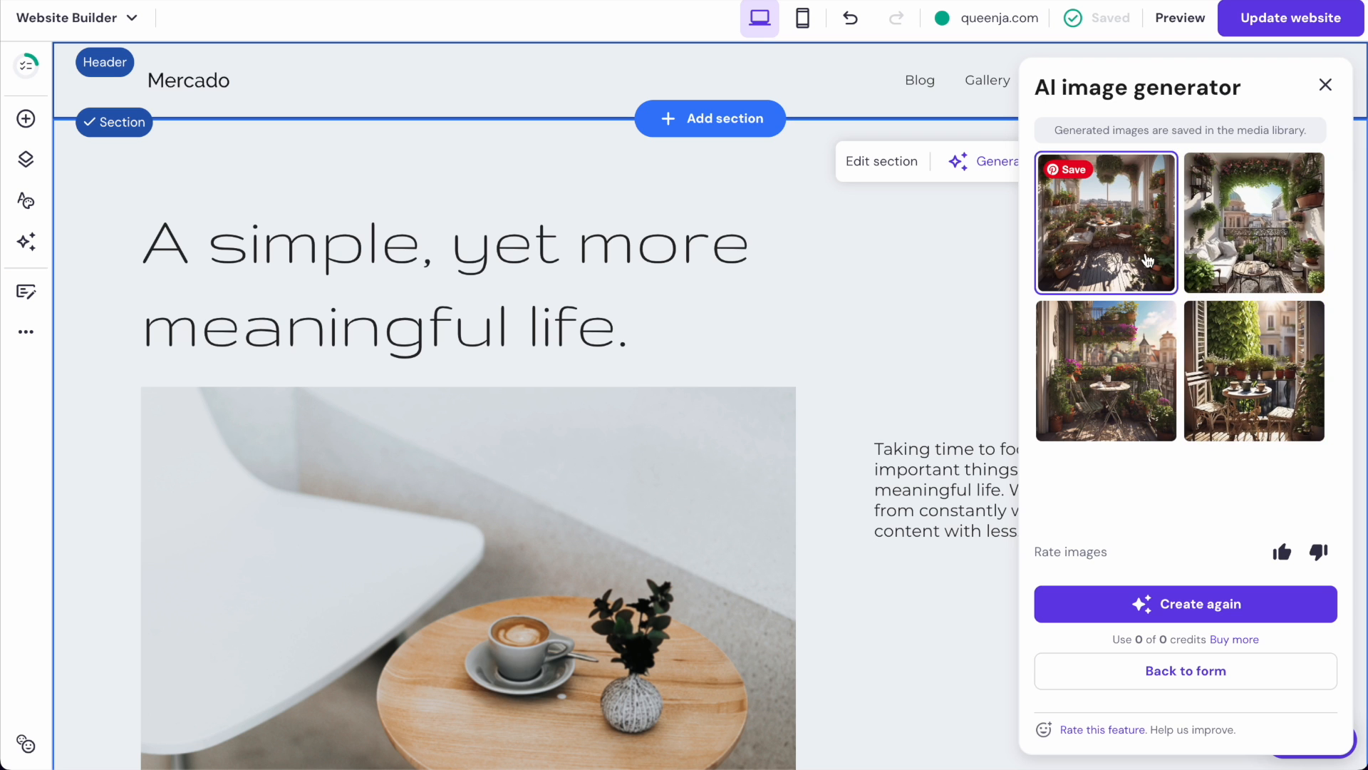
- Try the first generated balcony garden image below the coffee table photo, and delete it from the section
scroll(1142, 257, "down", 10)
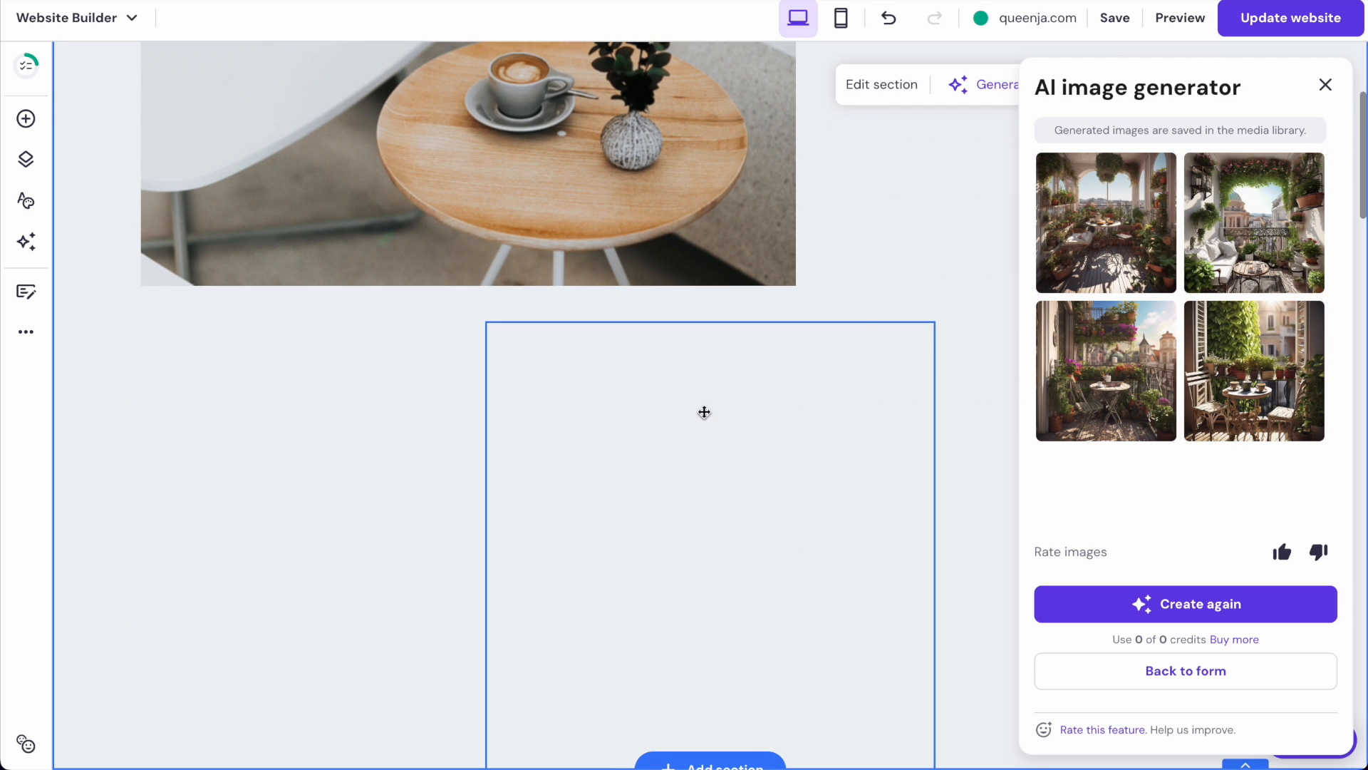
left_click(1326, 85)
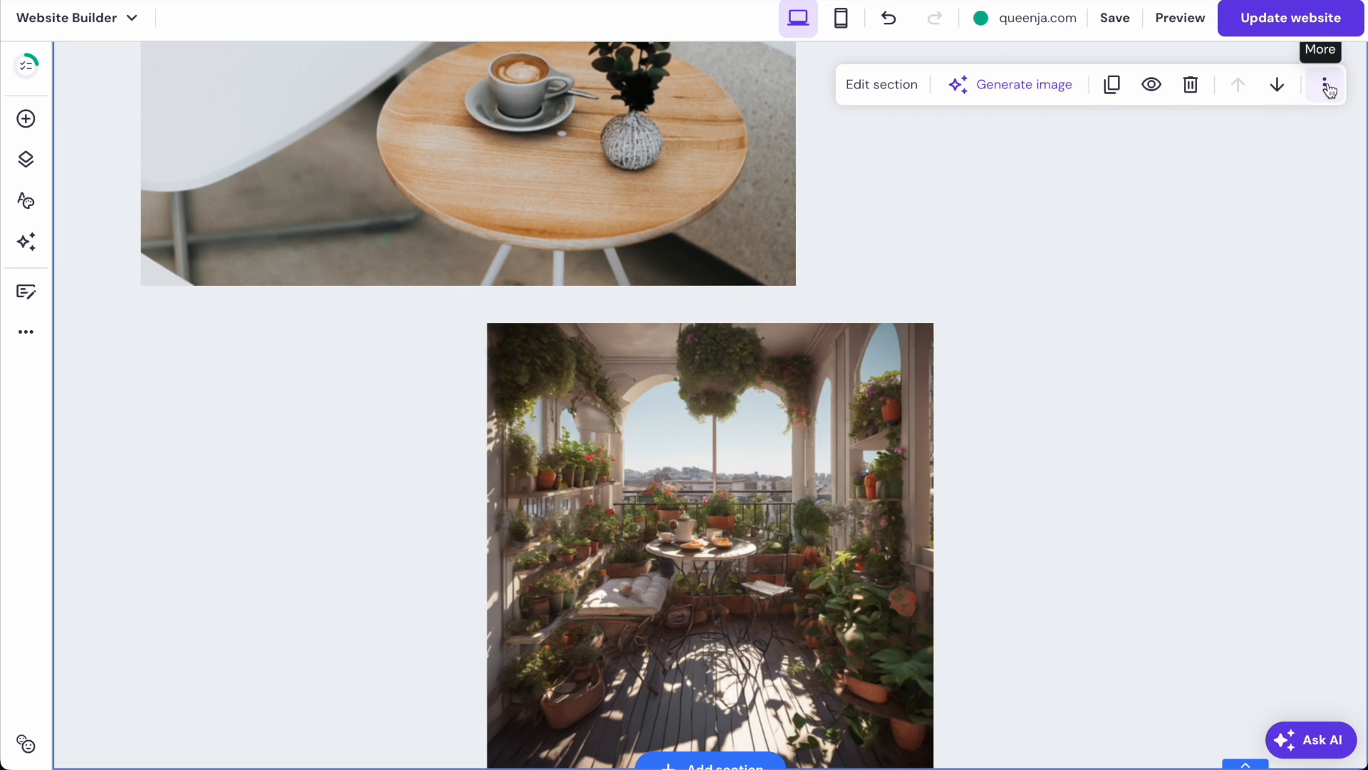
left_click(762, 623)
key("Delete")
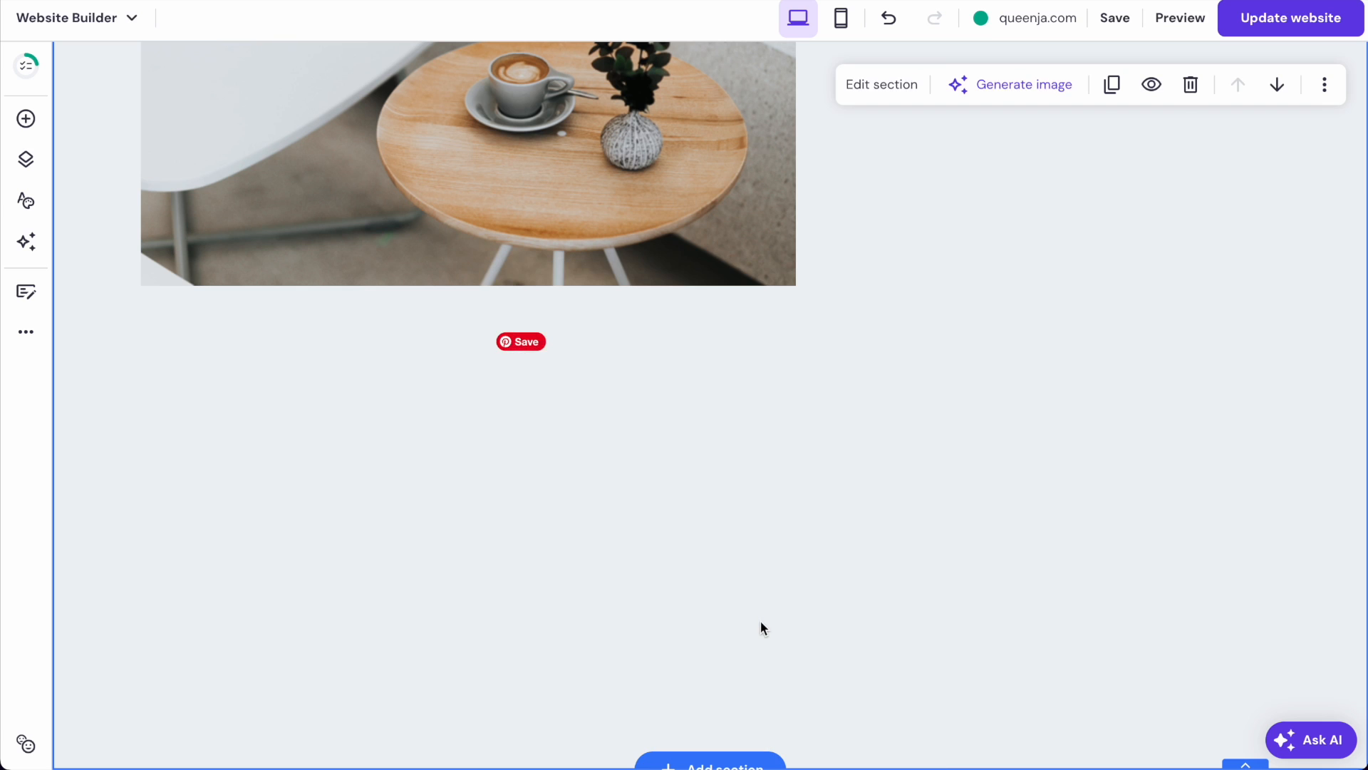
- Shorten the Home page's first section to remove the empty space below the coffee table photo
scroll(756, 622, "up", 6)
scroll(762, 465, "down", 5)
scroll(762, 465, "down", 5)
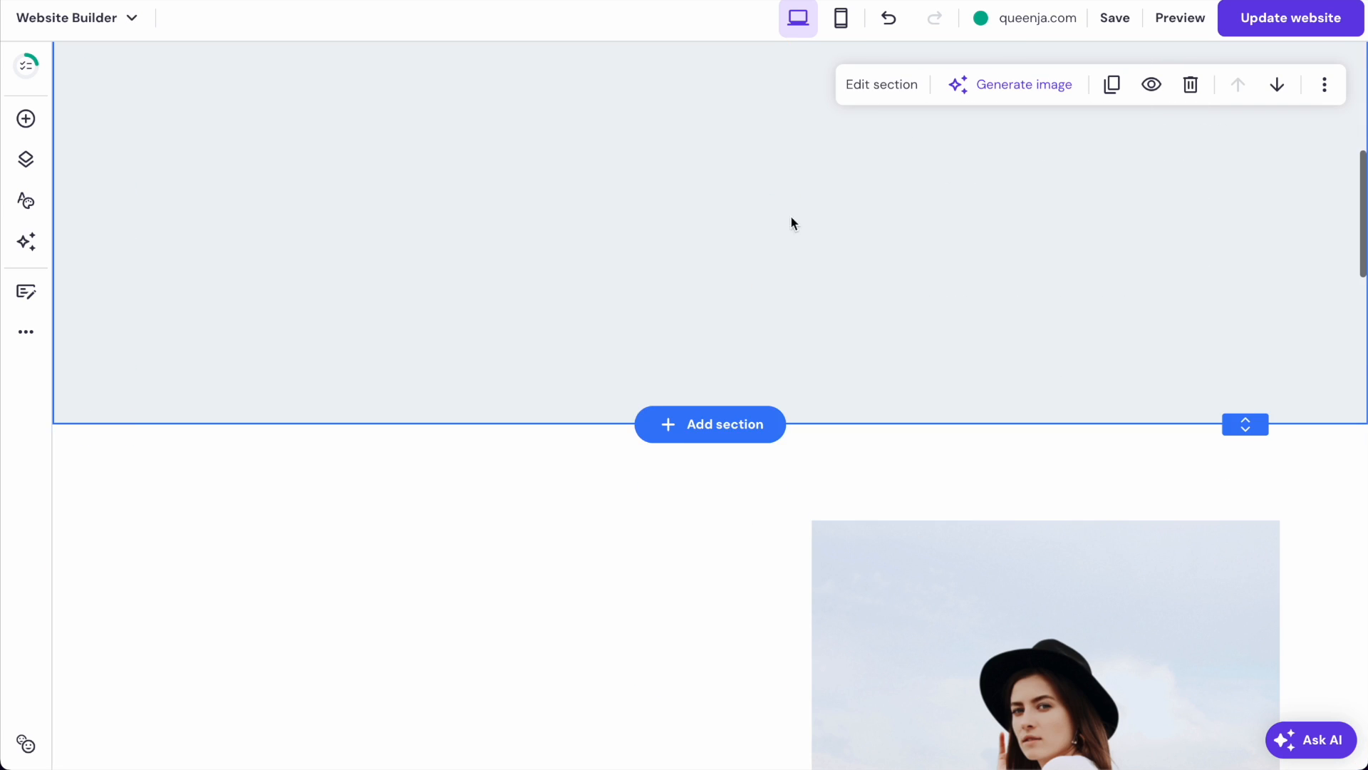
left_click_drag(1249, 425, 1258, 151)
scroll(1258, 152, "up", 5)
left_click_drag(1244, 568, 1244, 424)
scroll(879, 399, "up", 1)
scroll(882, 407, "up", 5)
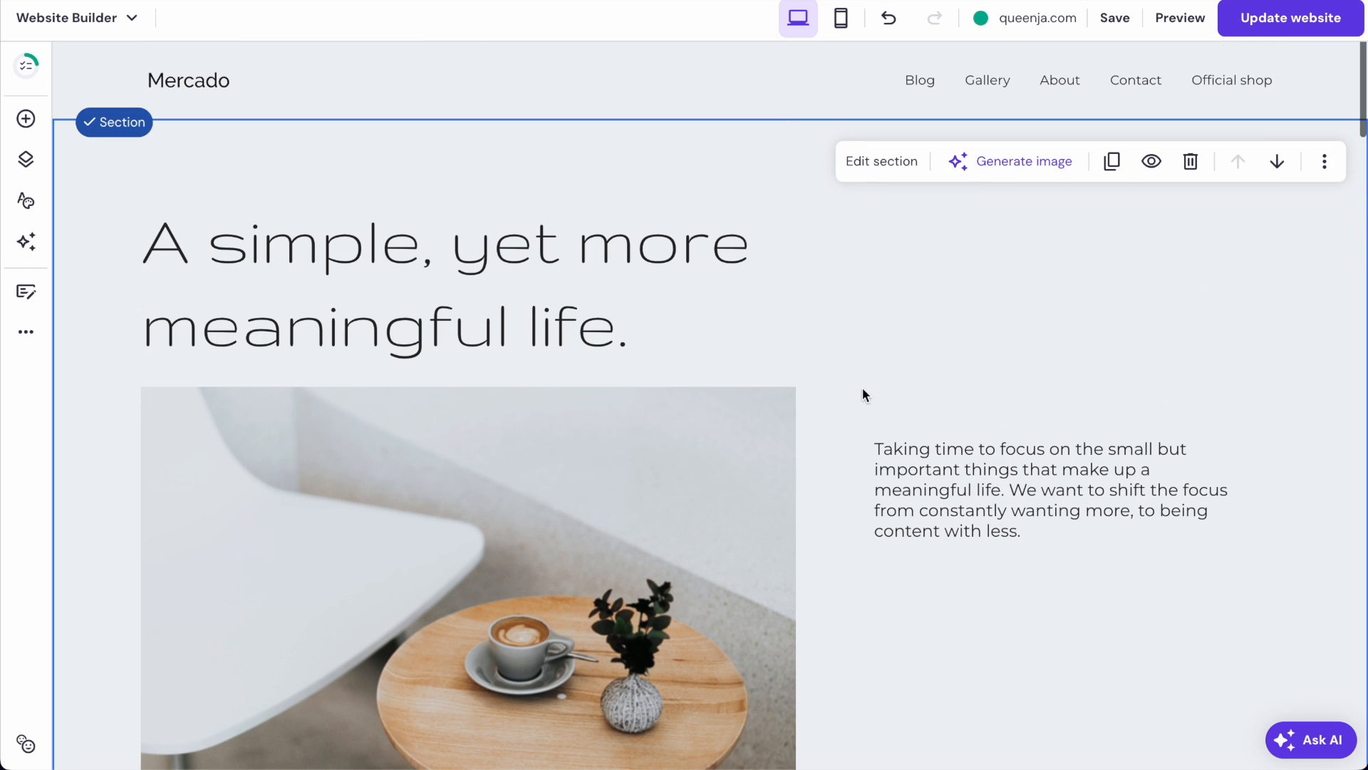
left_click(25, 243)
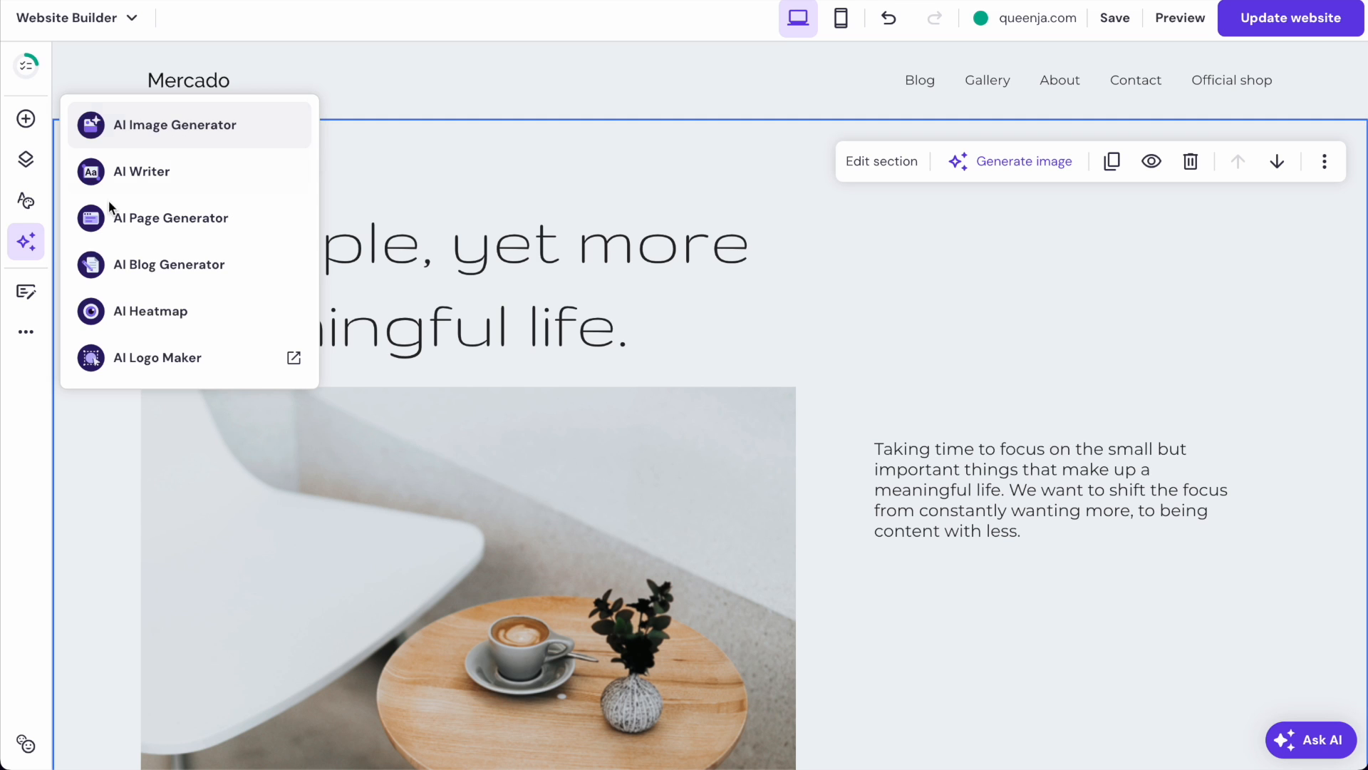
left_click(412, 171)
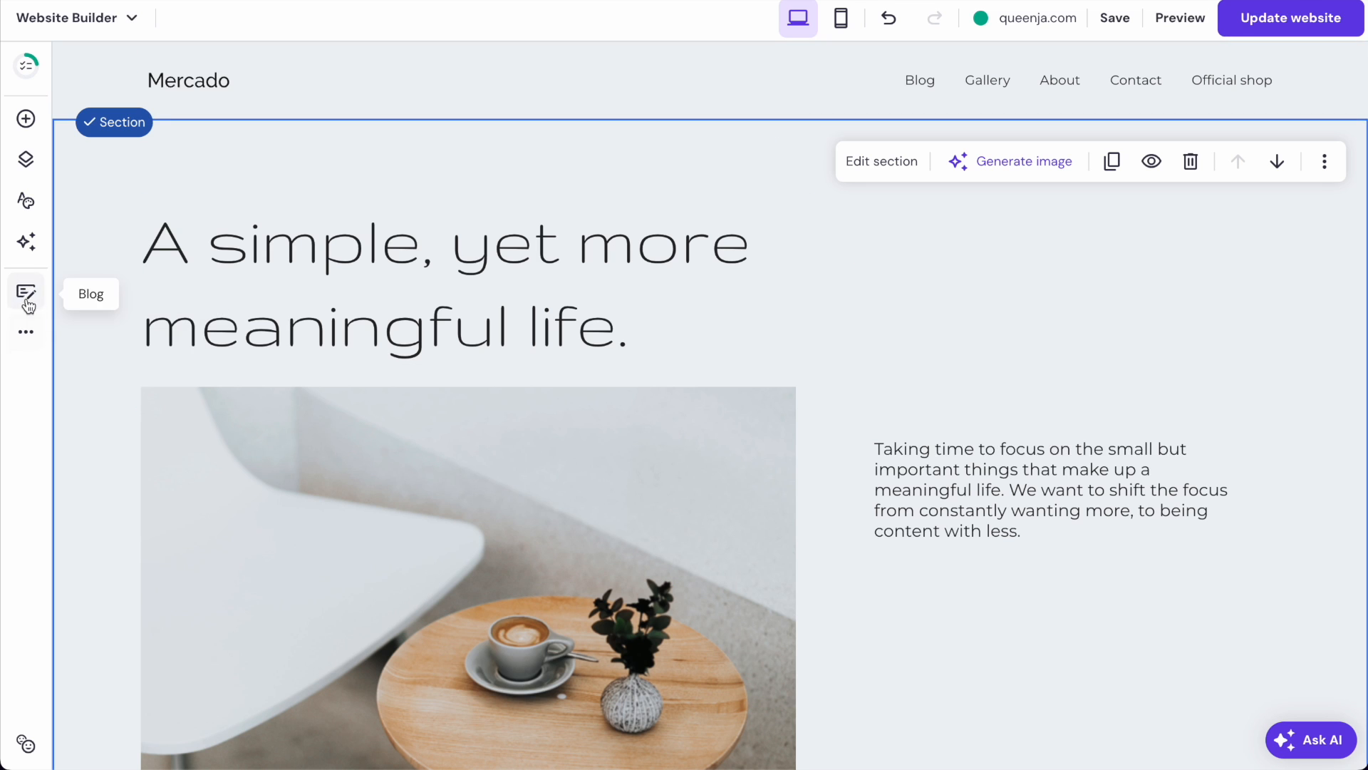
- Look over the newsletter signup section at the end of the Home page and view the site's form submissions
left_click(30, 334)
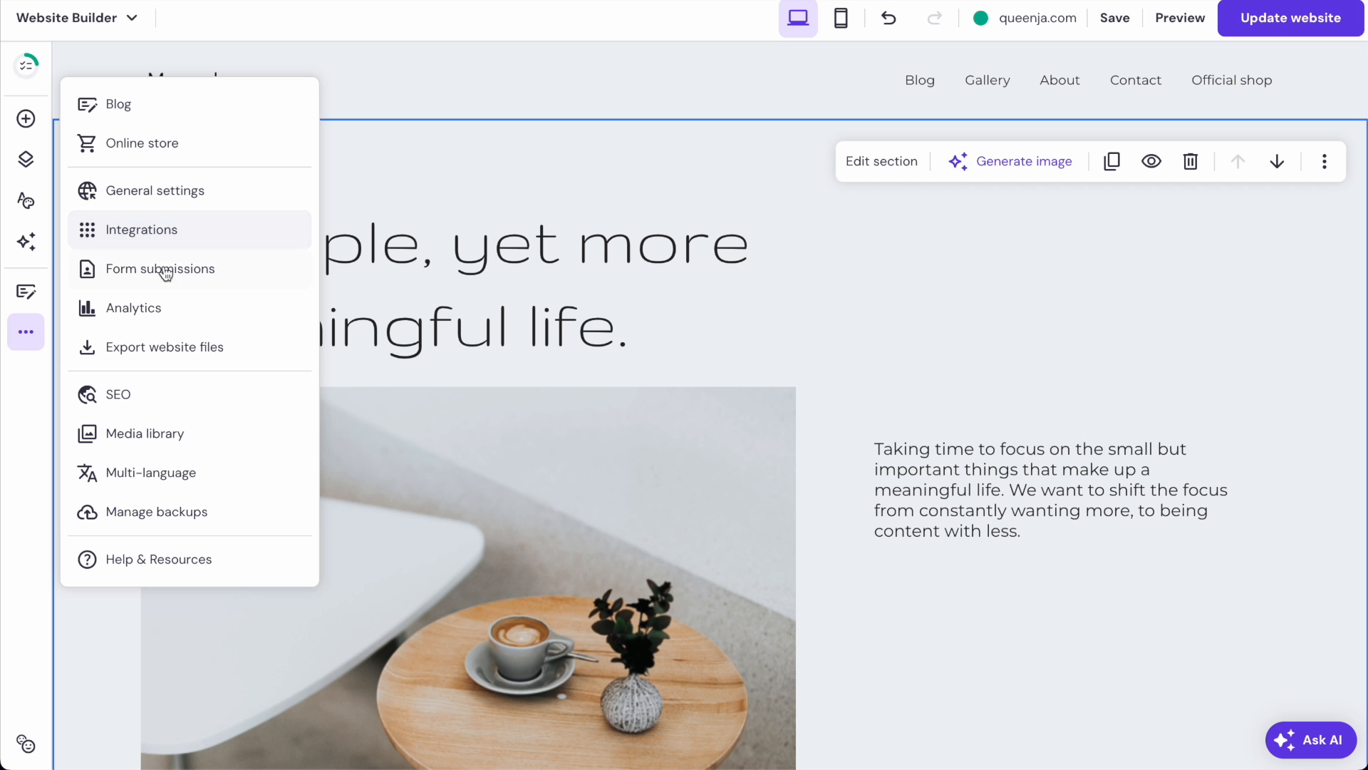
scroll(612, 253, "down", 5)
scroll(611, 253, "down", 5)
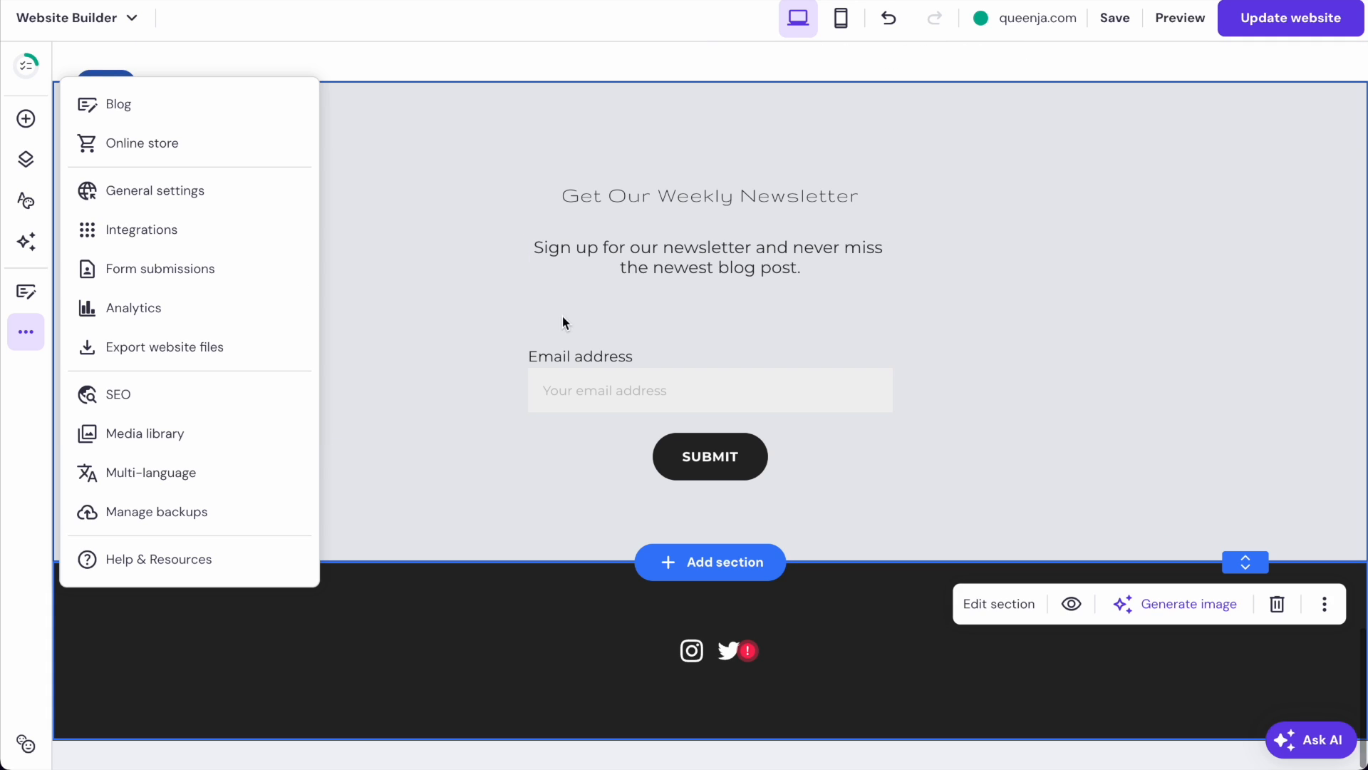
left_click(461, 315)
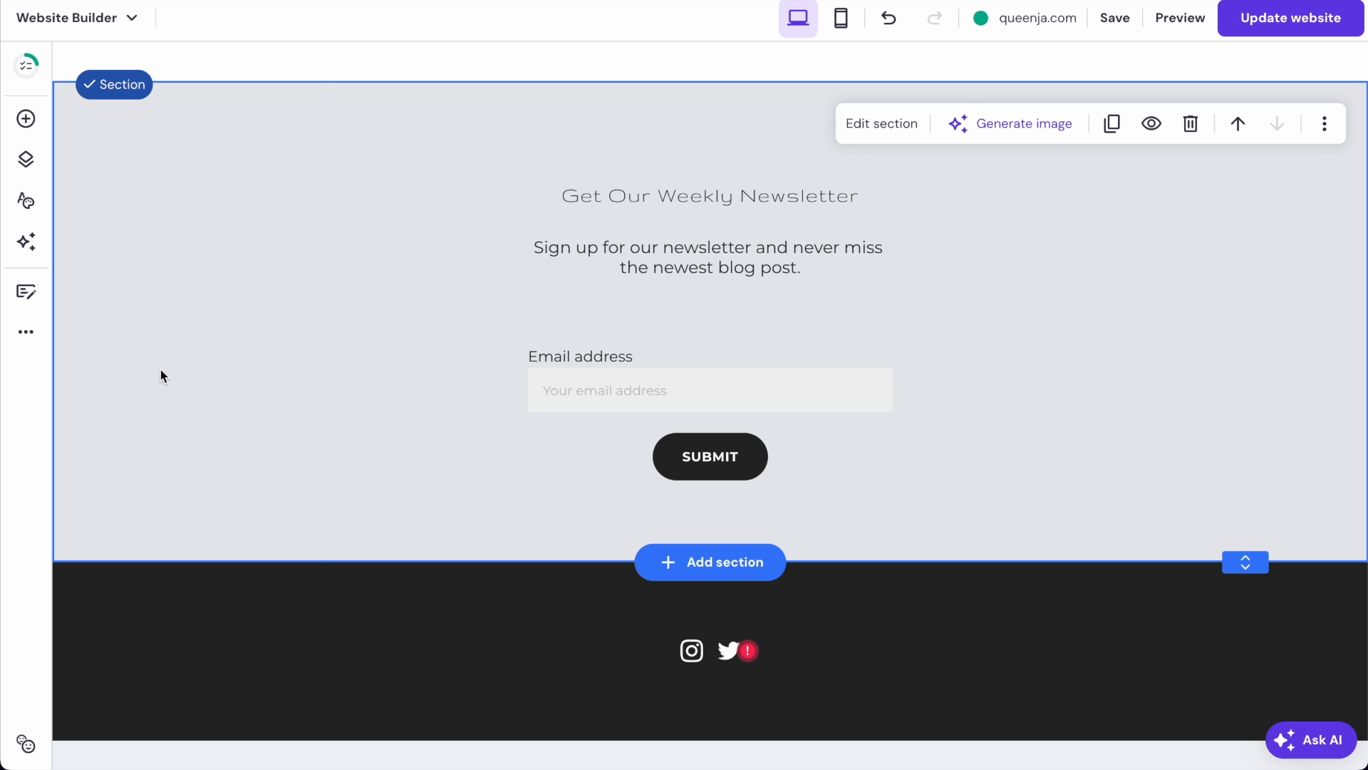
left_click(26, 333)
left_click(170, 277)
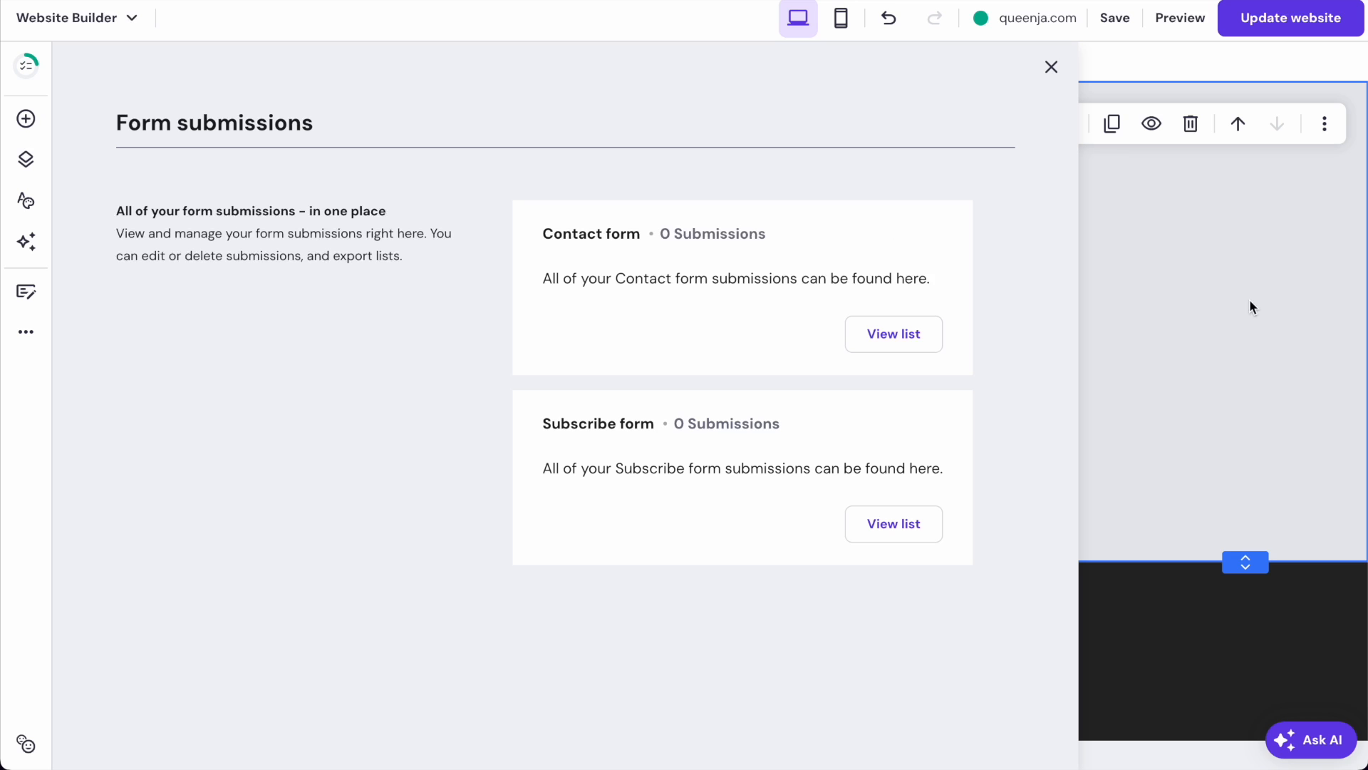
left_click(1050, 66)
left_click(29, 333)
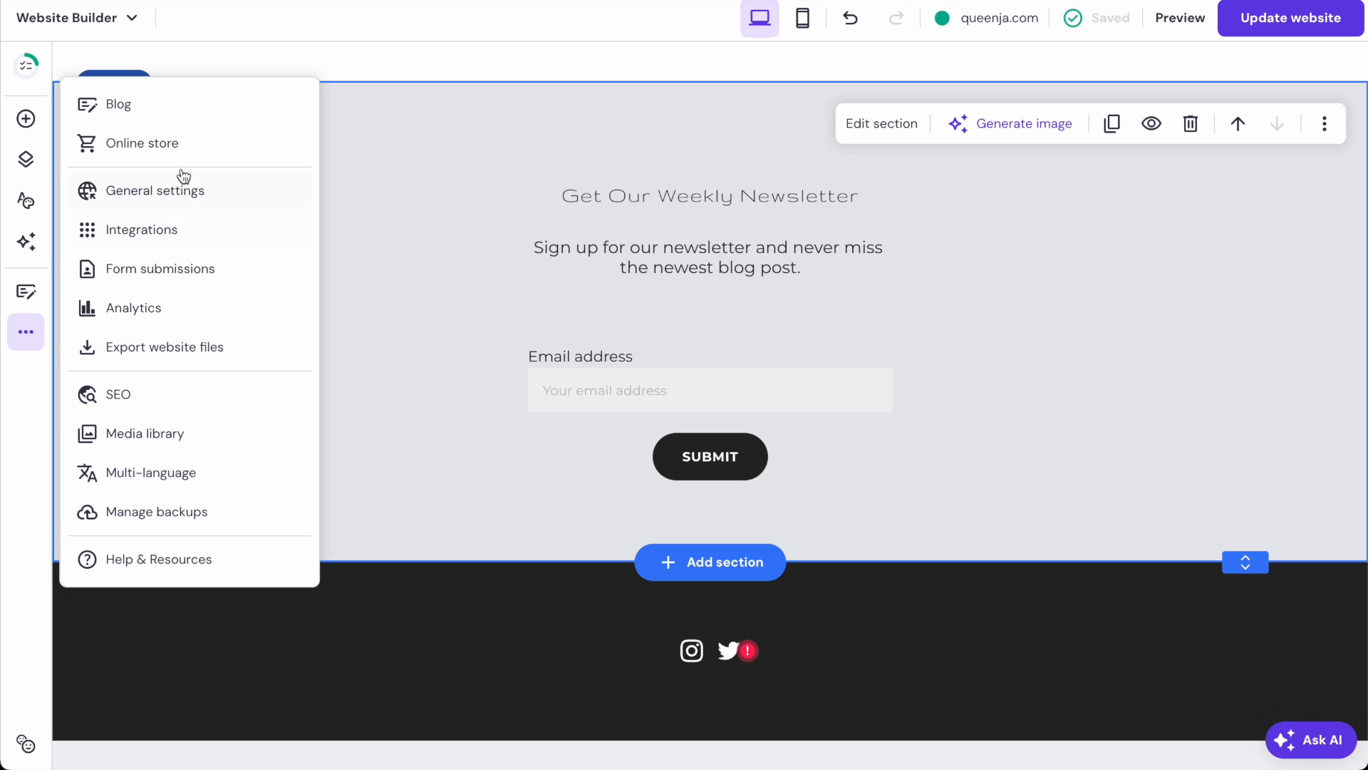
left_click(403, 244)
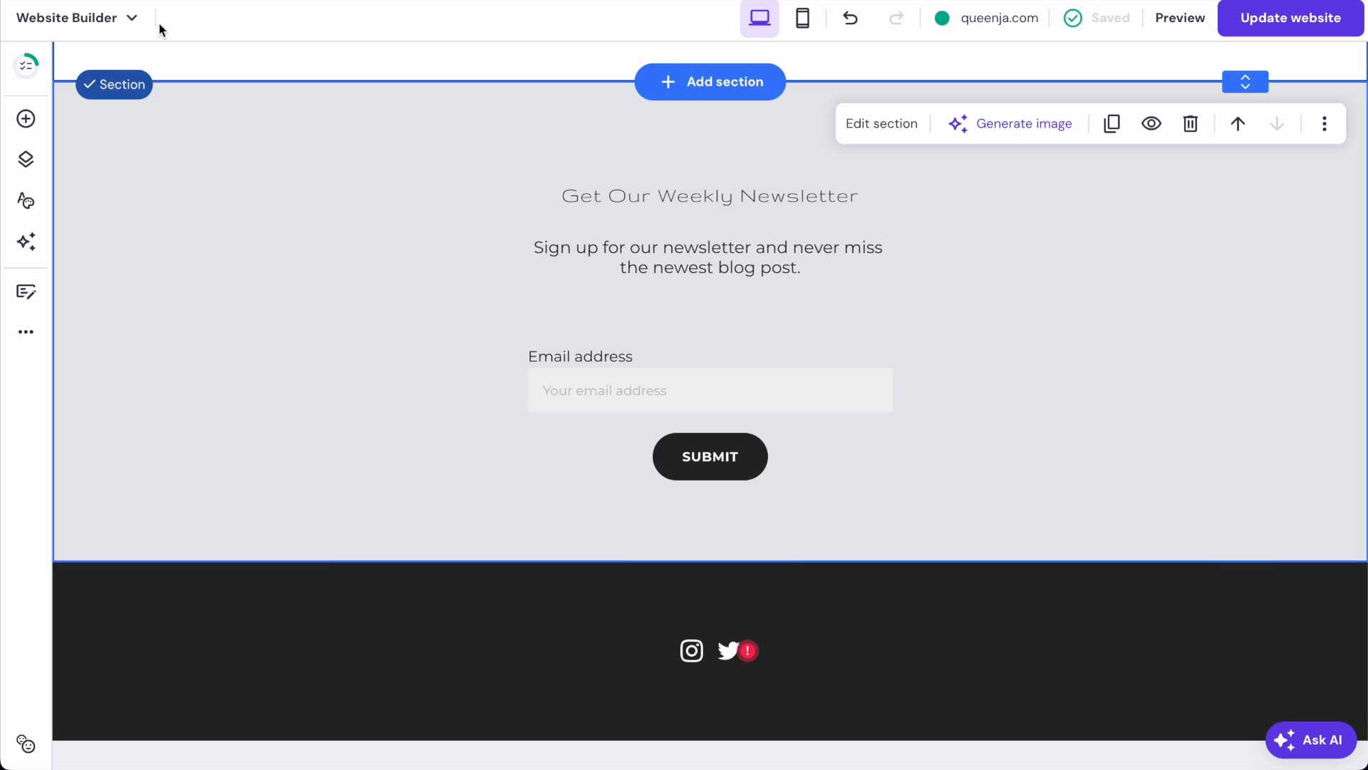
left_click(131, 20)
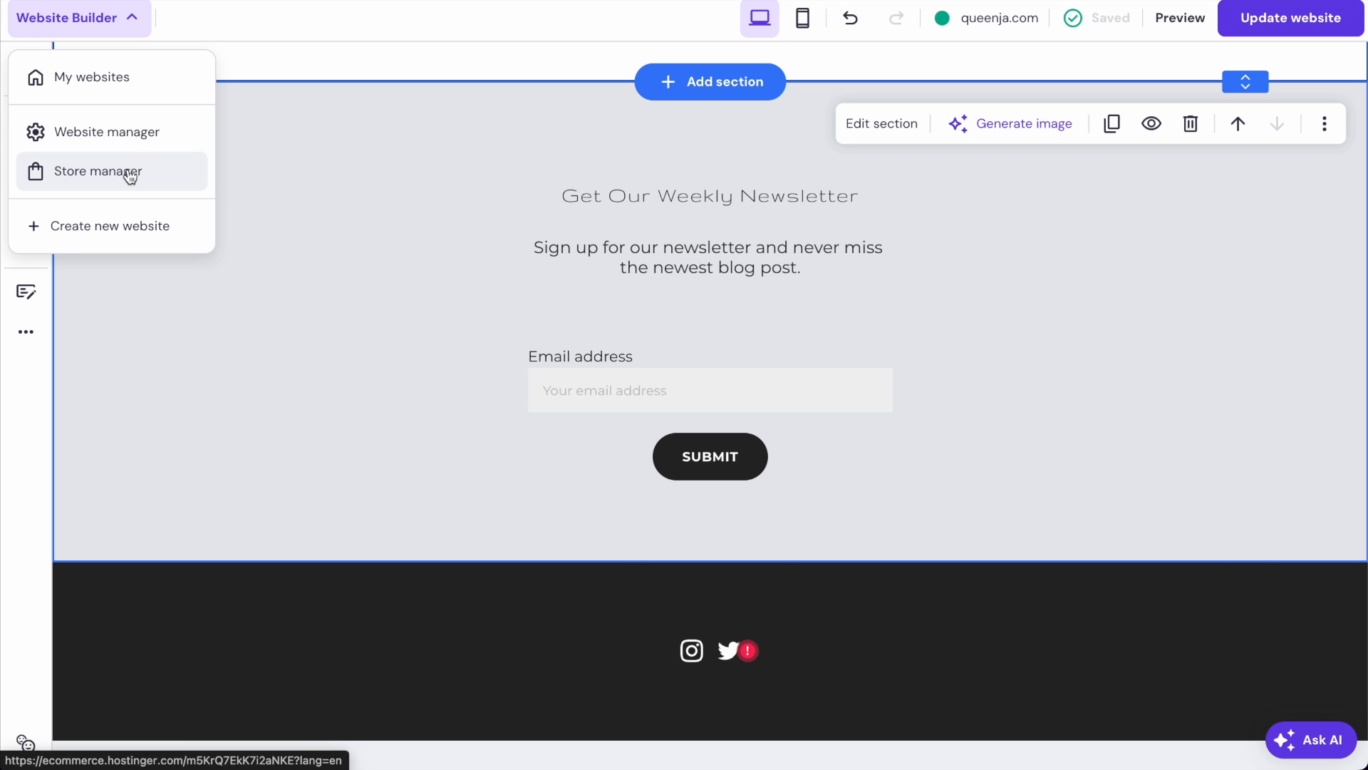
left_click(569, 150)
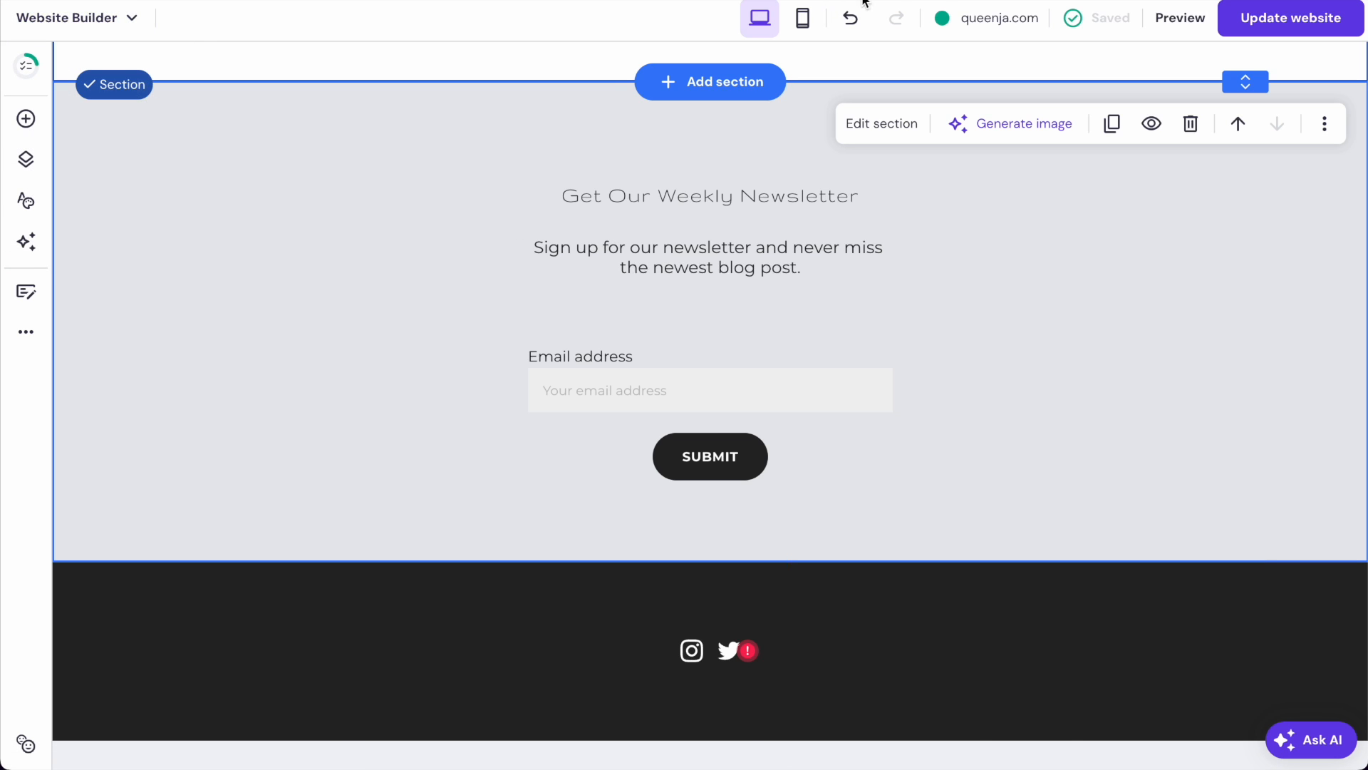
- In mobile view, set the font size of the heading "A simple, yet more meaningful life." to 24
left_click(803, 18)
scroll(703, 332, "up", 15)
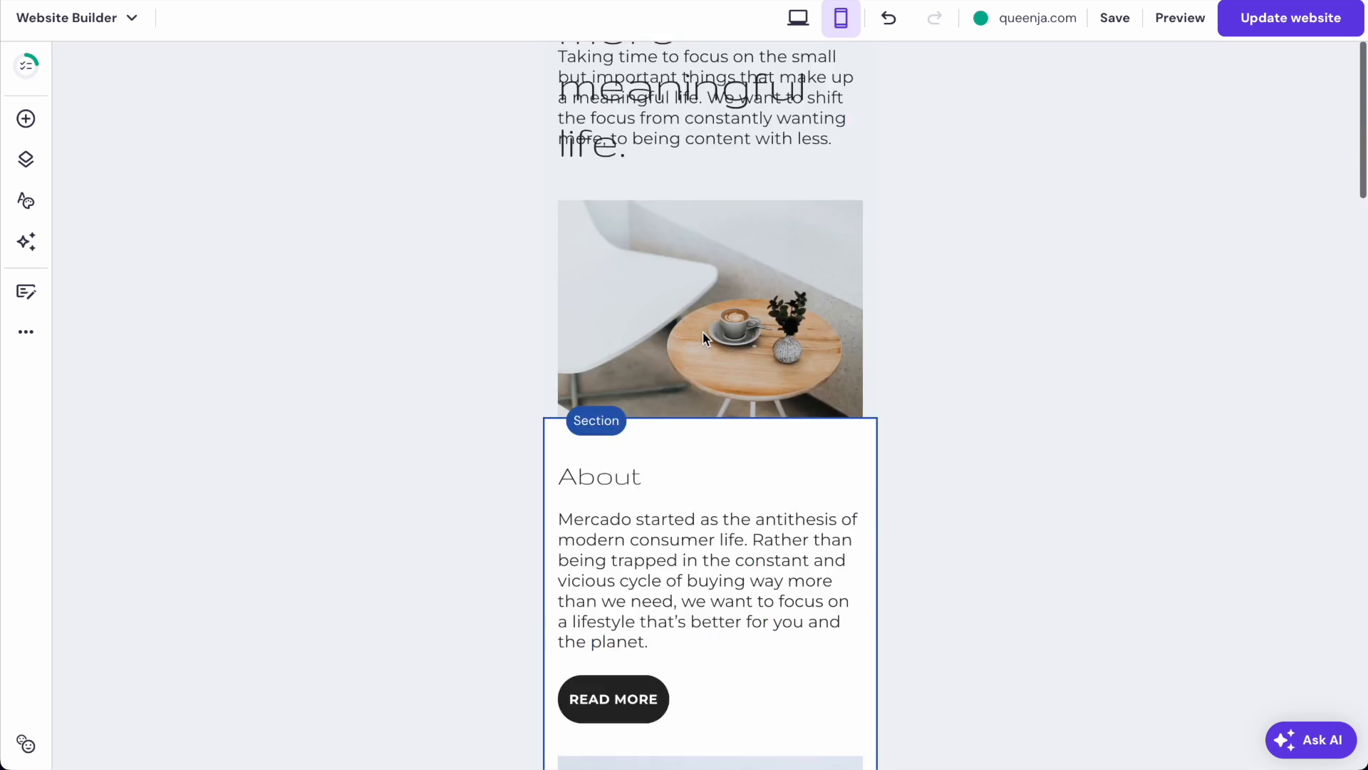
scroll(703, 332, "up", 3)
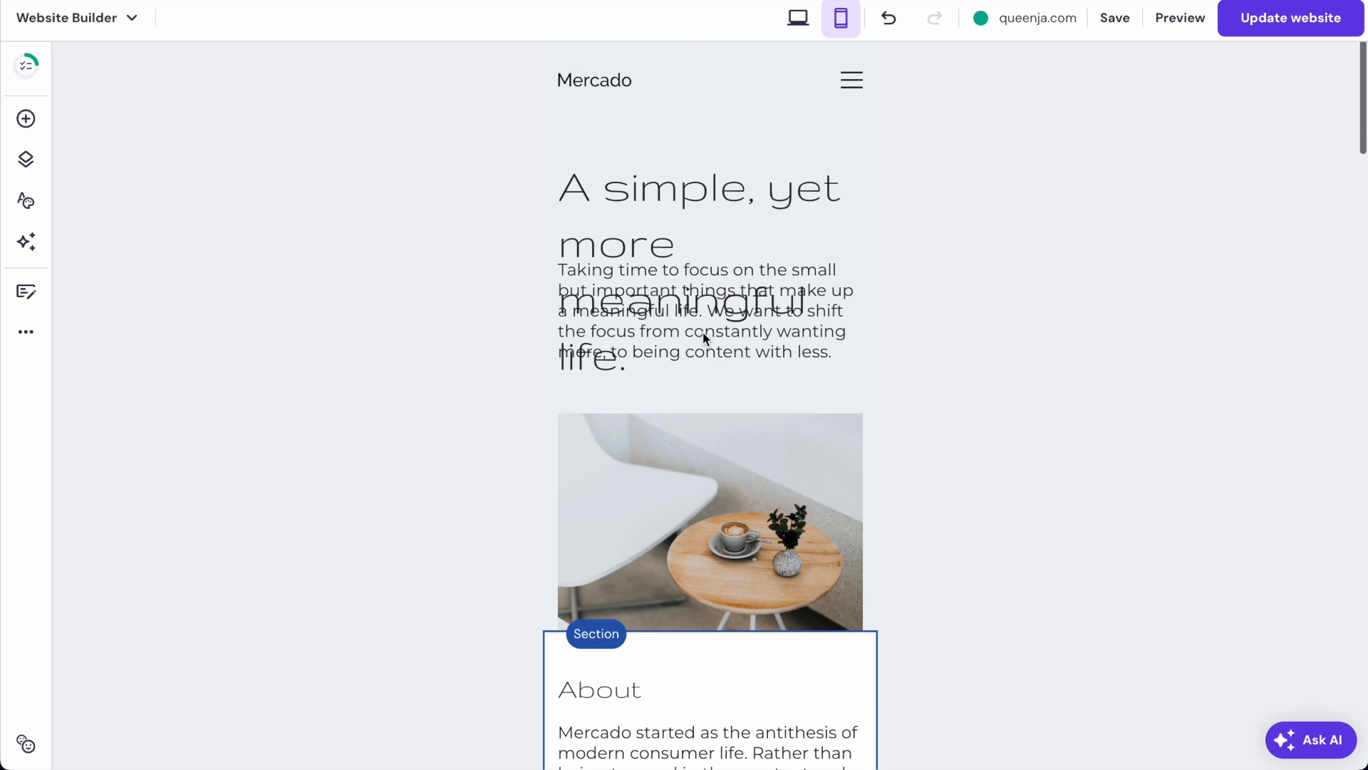
left_click(643, 193)
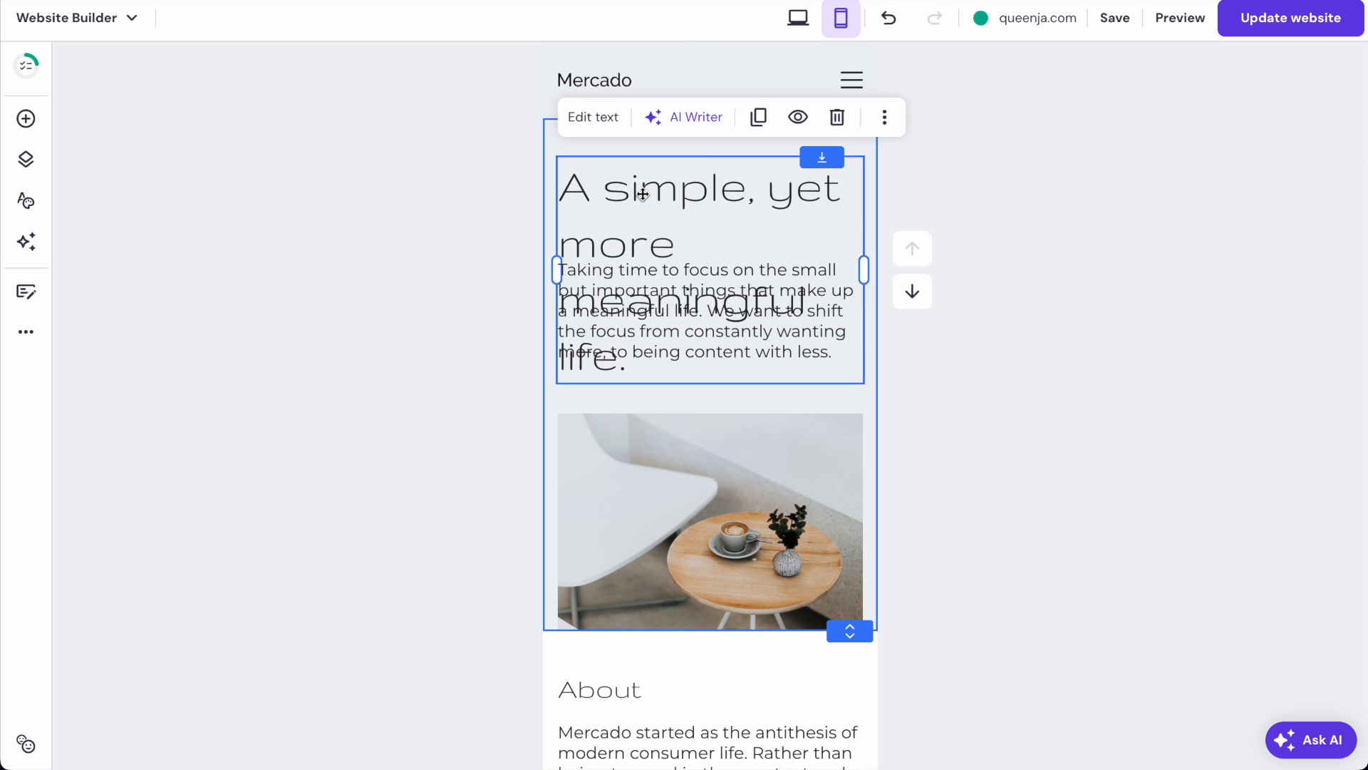
left_click(607, 127)
left_click(923, 122)
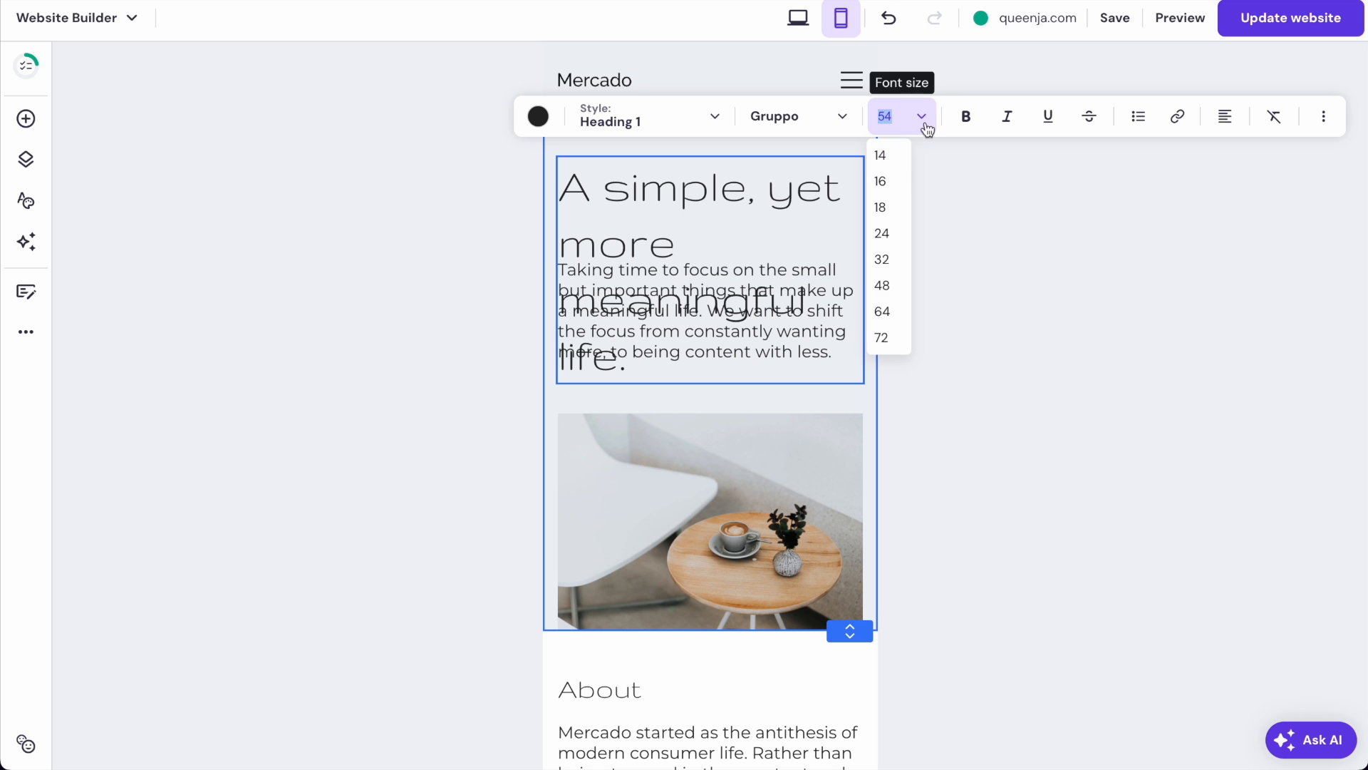
left_click(892, 233)
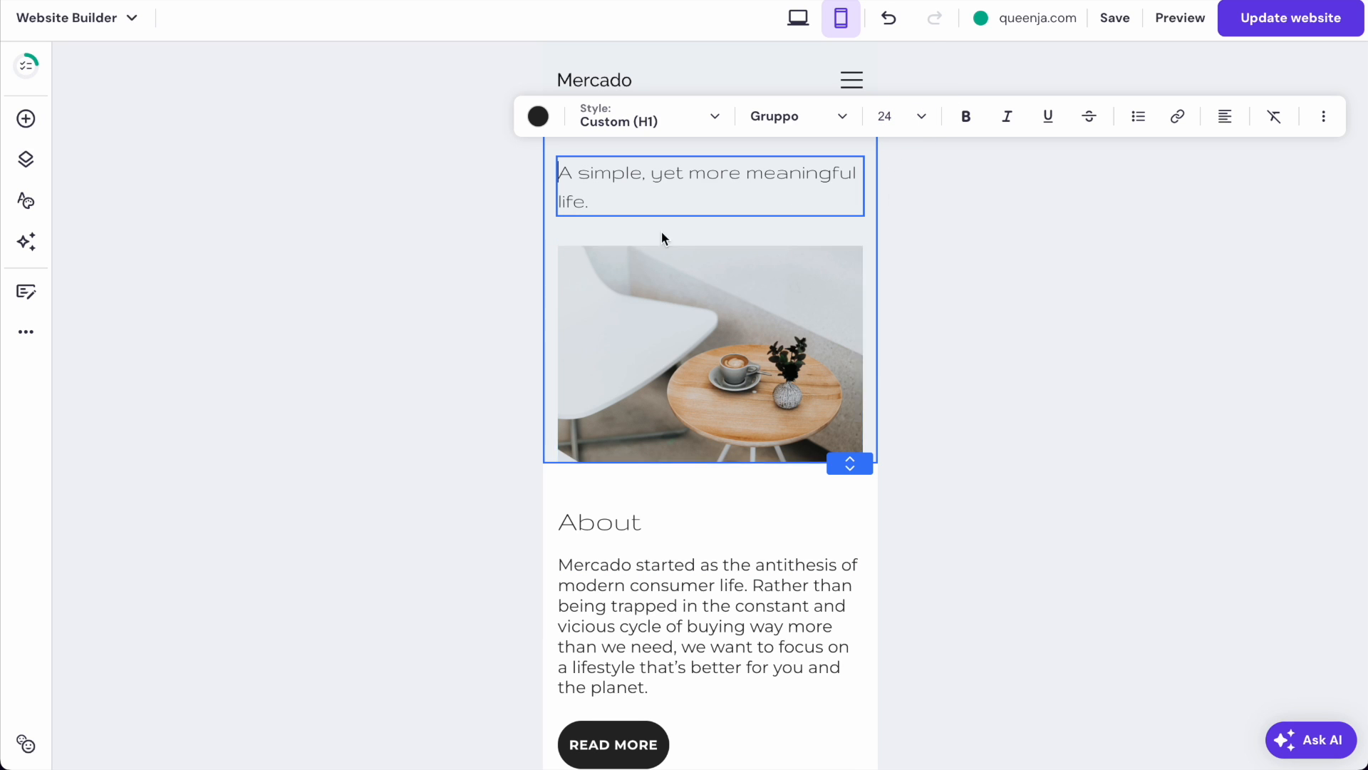
- Check the heading in desktop view, return to mobile view and save the website
left_click(798, 19)
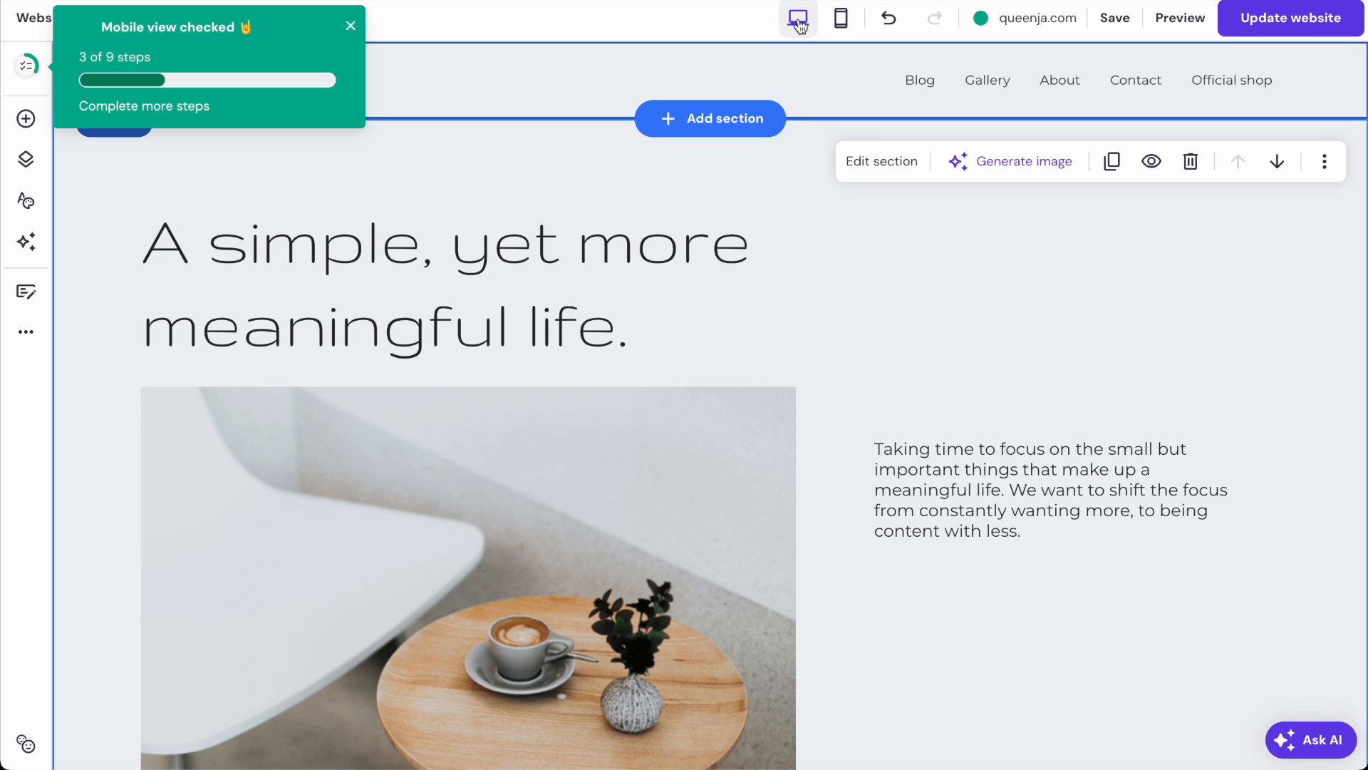
left_click(841, 19)
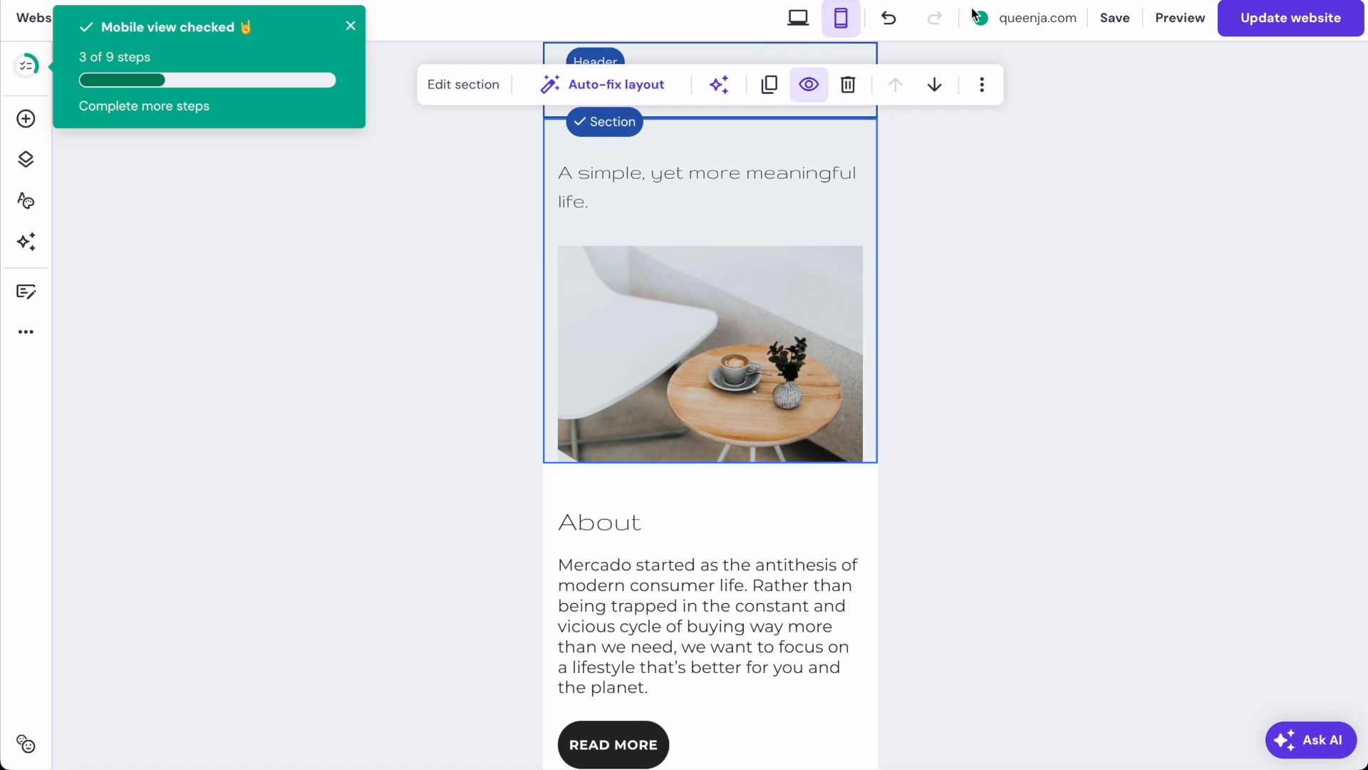
left_click(1123, 20)
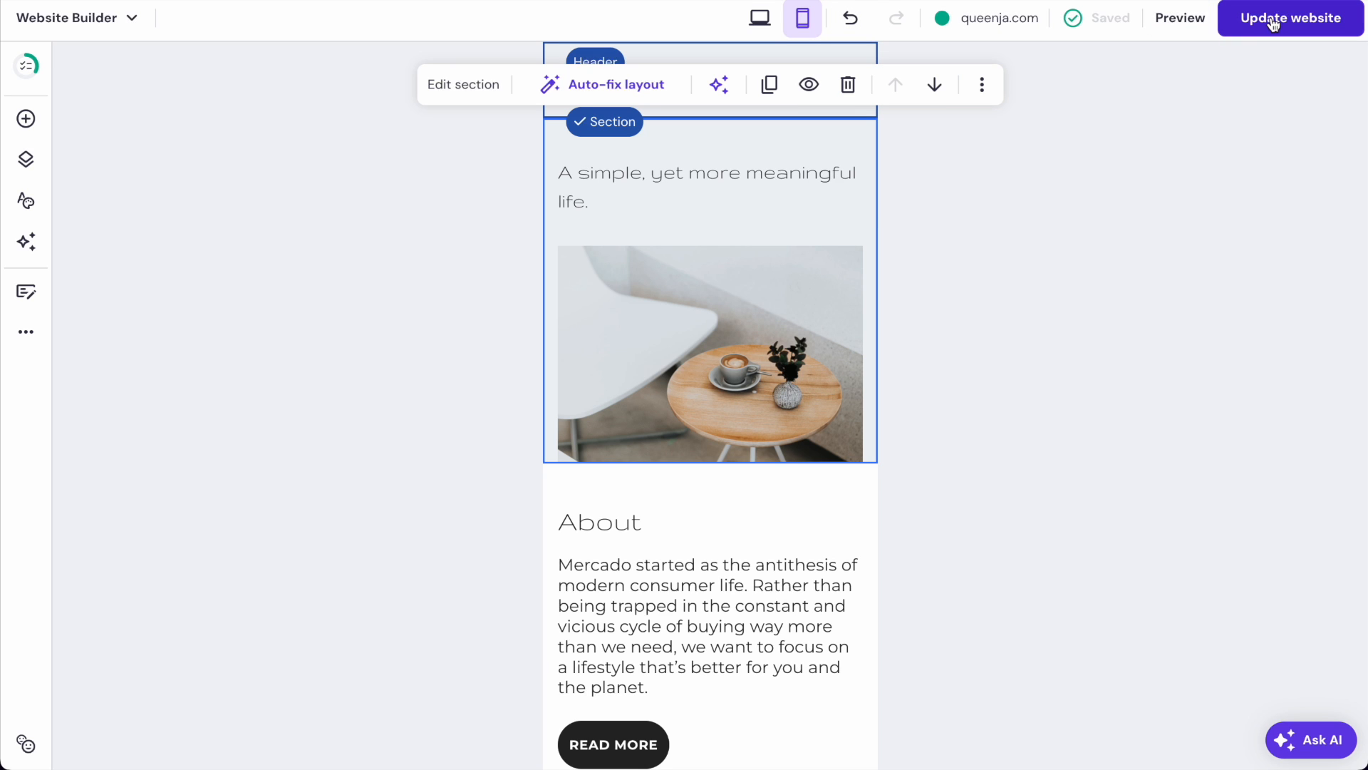
- Preview the whole Home page in both mobile and desktop layouts
left_click(1182, 25)
scroll(757, 314, "down", 10)
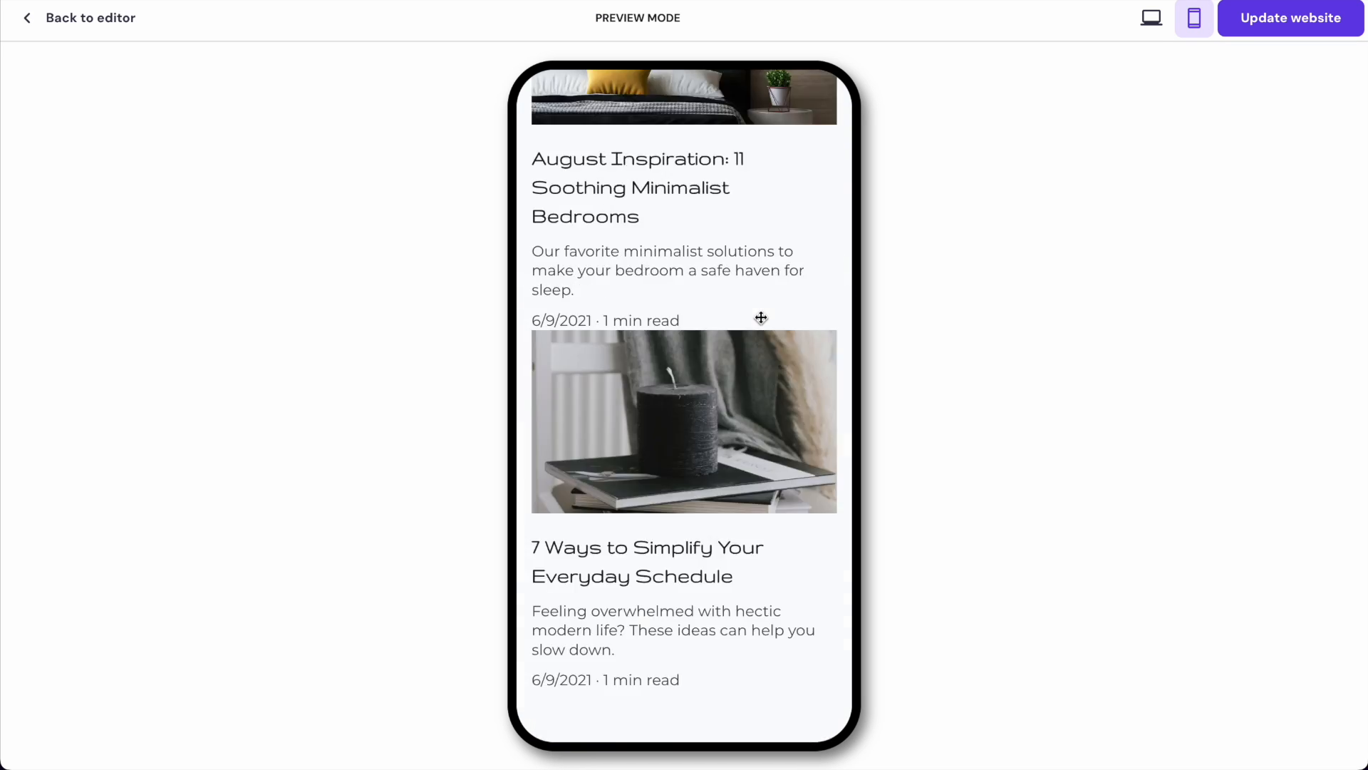
scroll(762, 318, "up", 10)
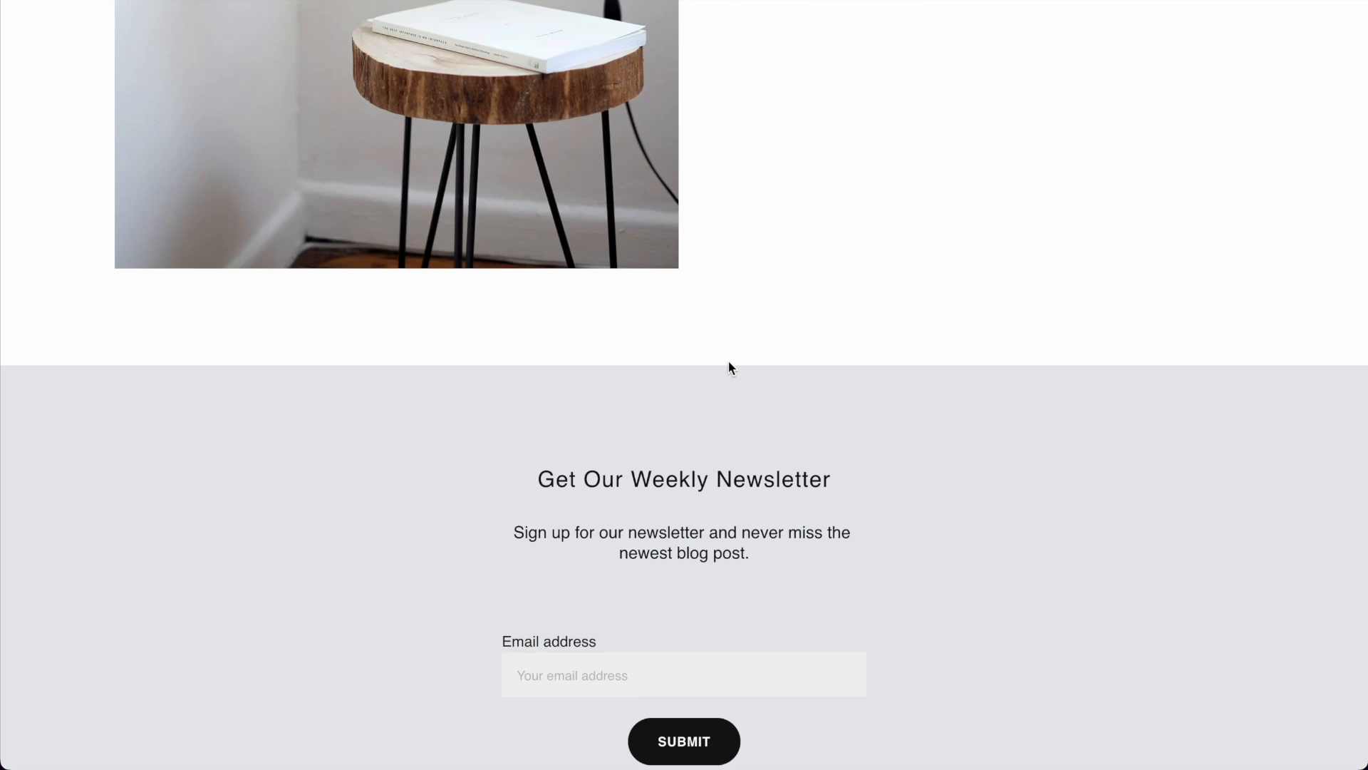
scroll(728, 363, "up", 20)
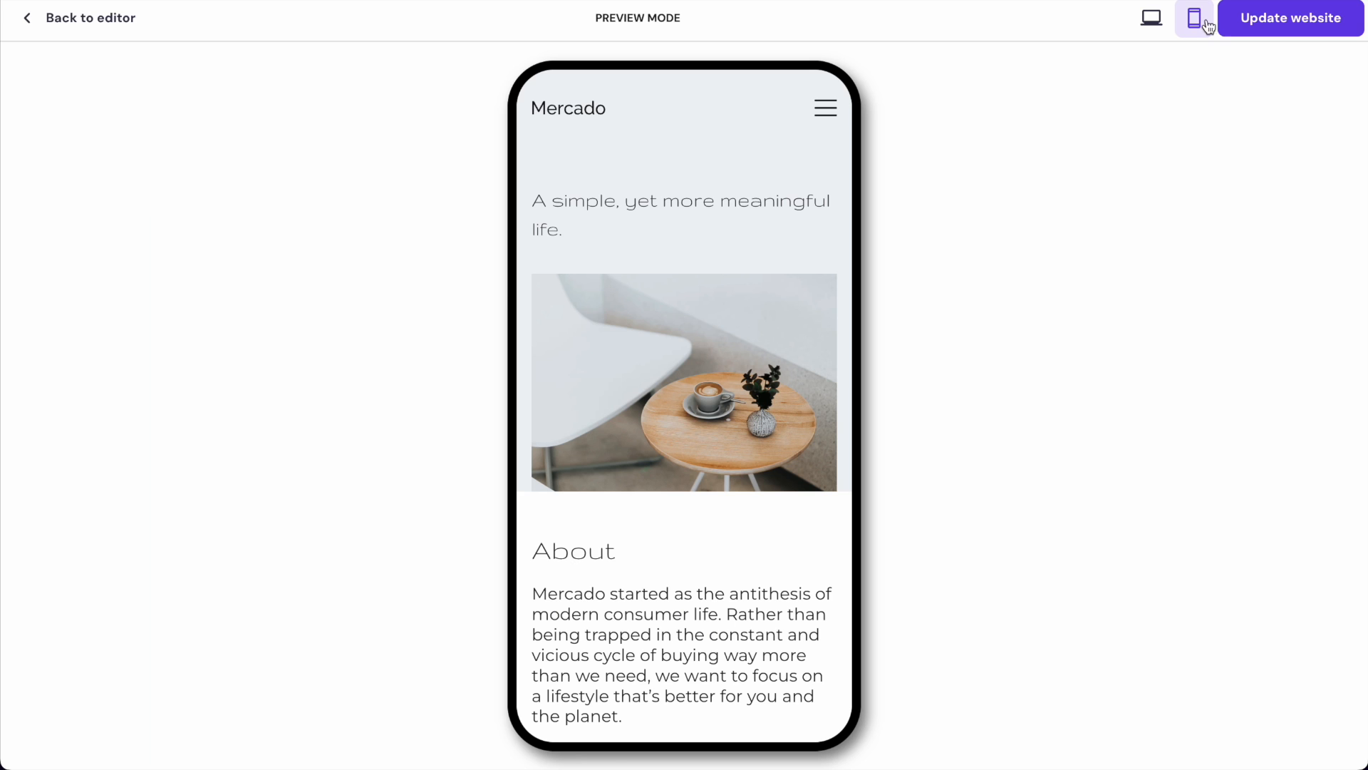
left_click(1152, 18)
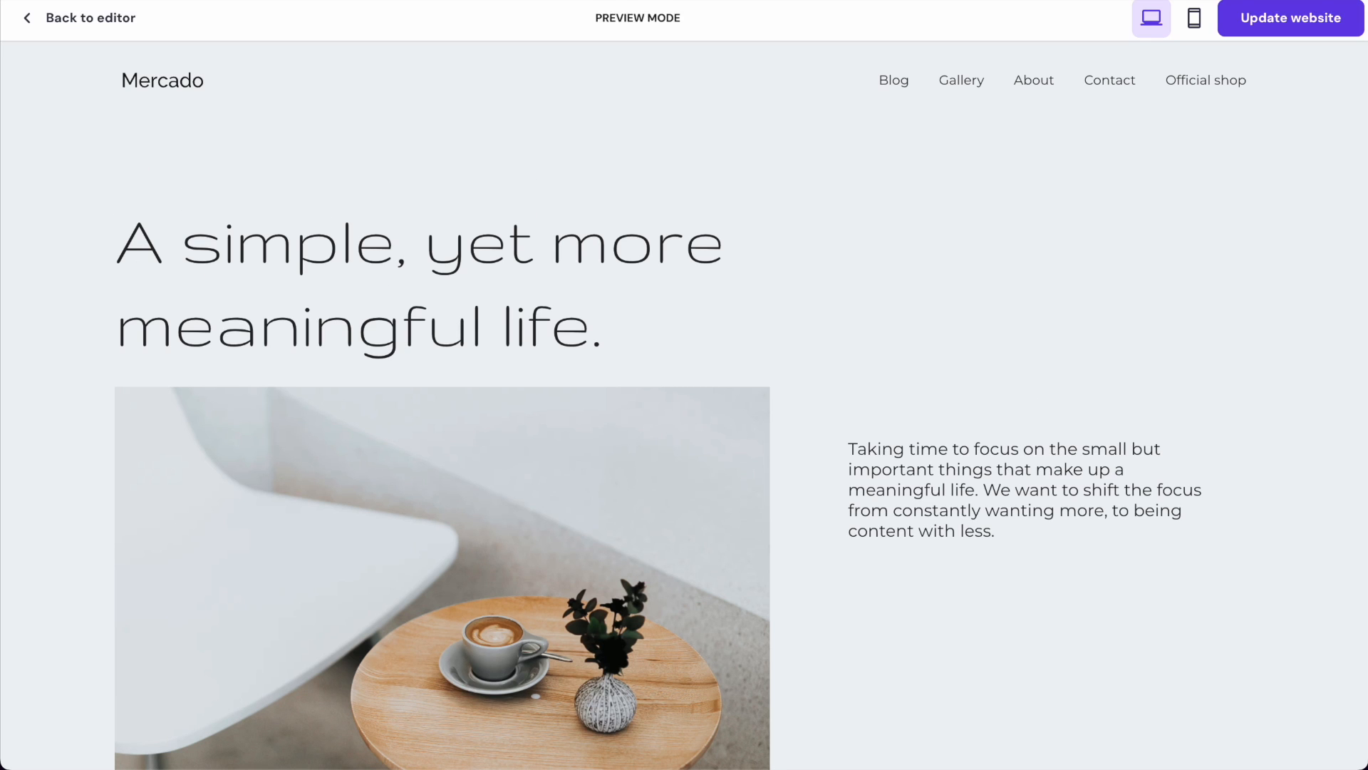
- Publish the website changes and dismiss the sharing dialog
left_click(1275, 27)
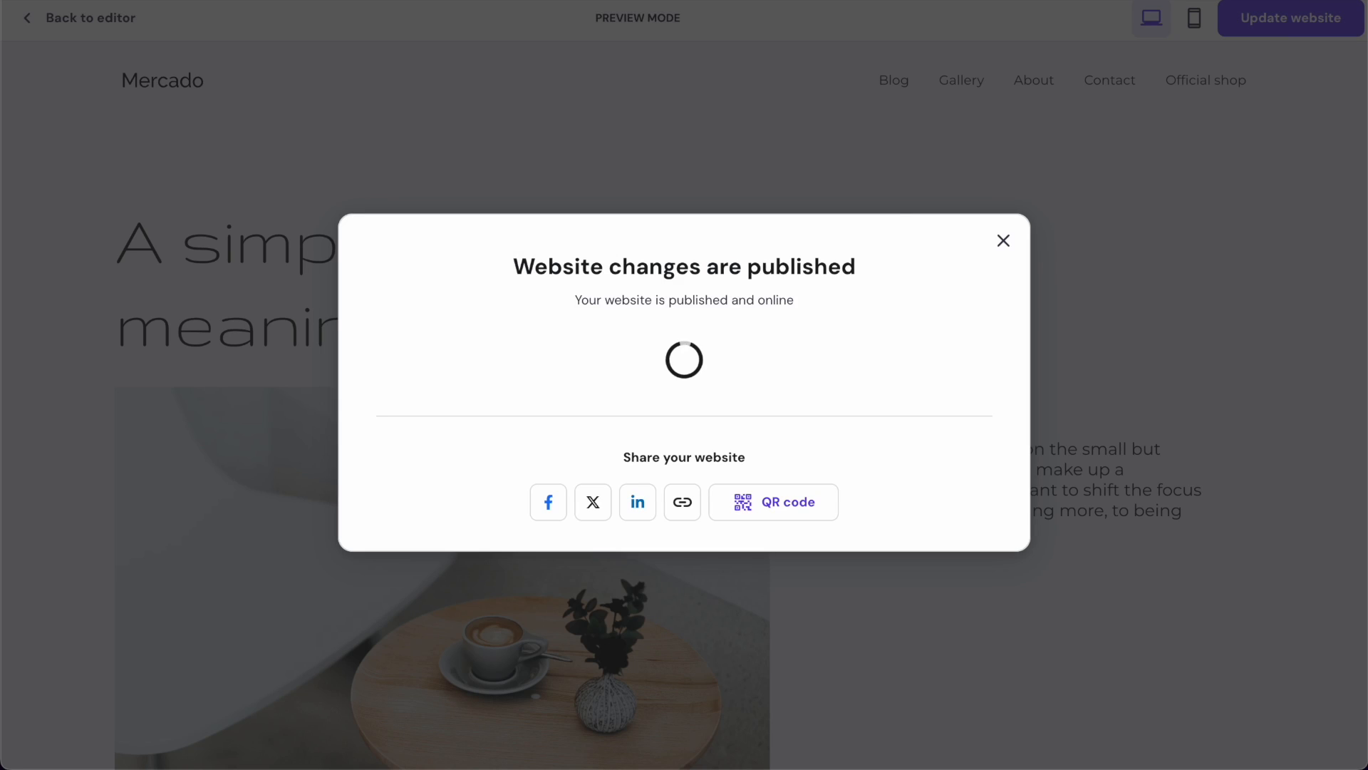
left_click(1004, 230)
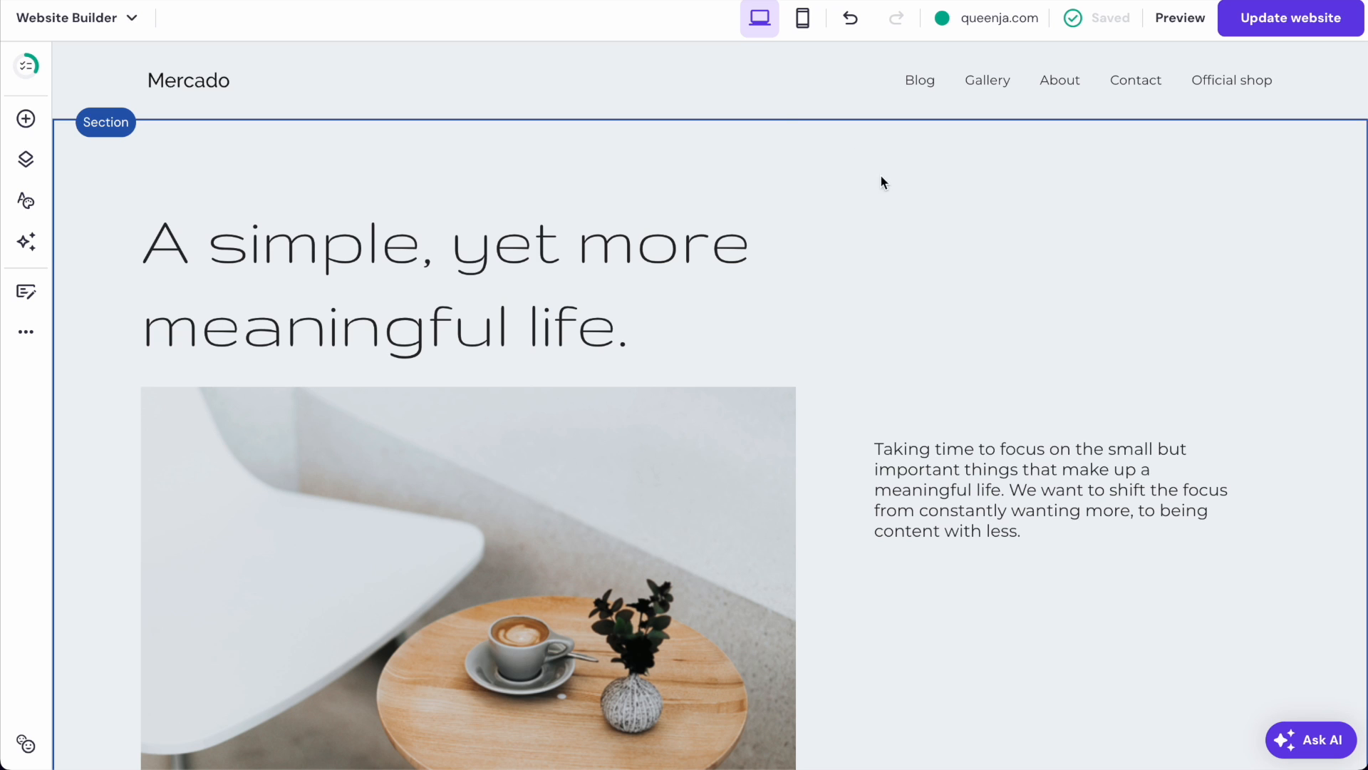
- Examine the file details of the header's Mercado SVG logo in the media library, including its pixel dimensions
left_click(197, 86)
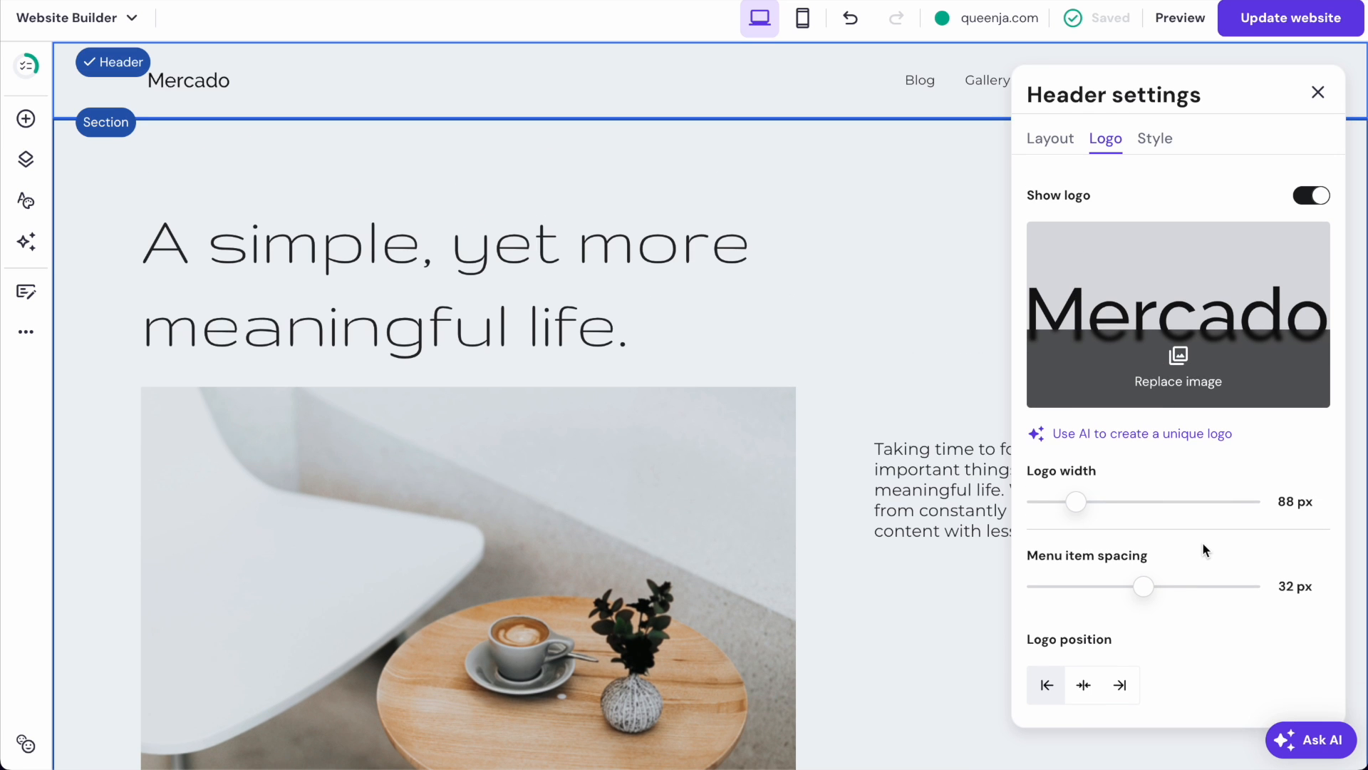
left_click(1185, 322)
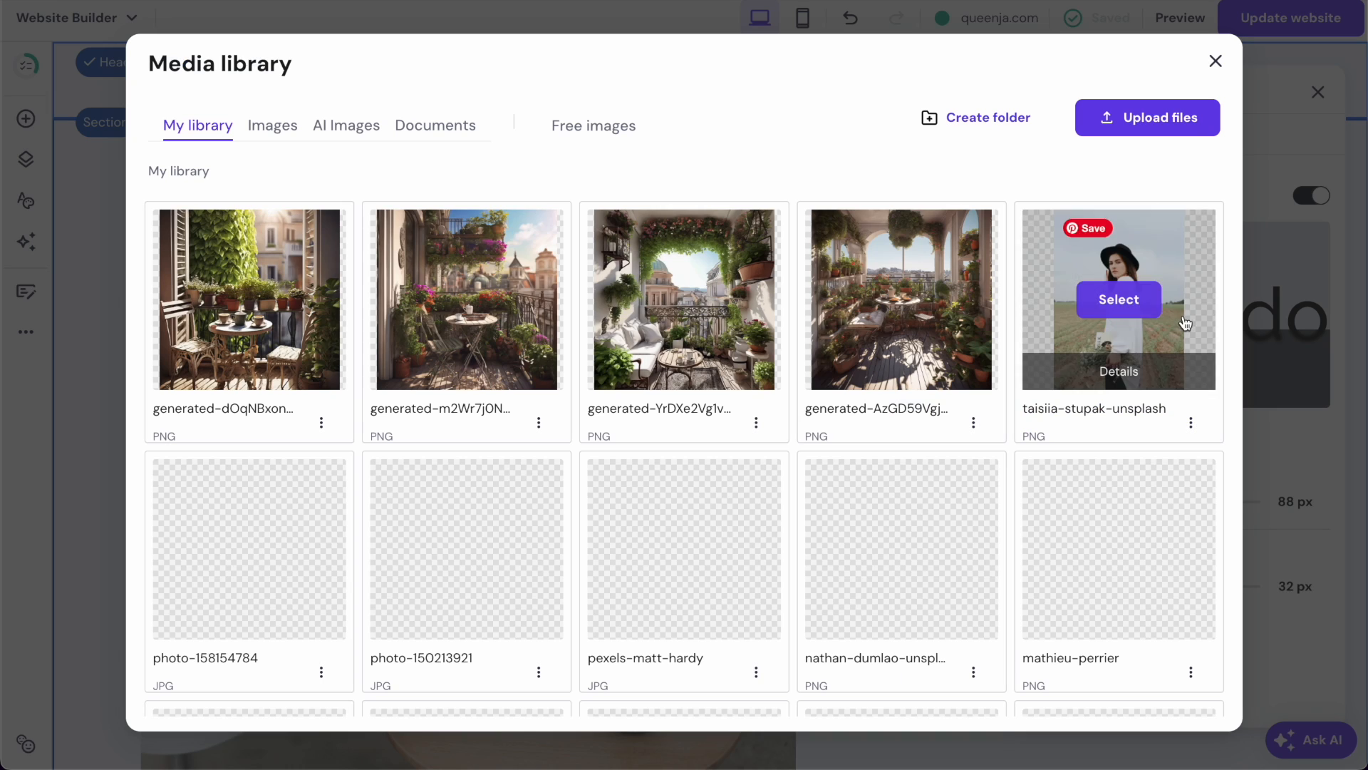
scroll(786, 414, "down", 10)
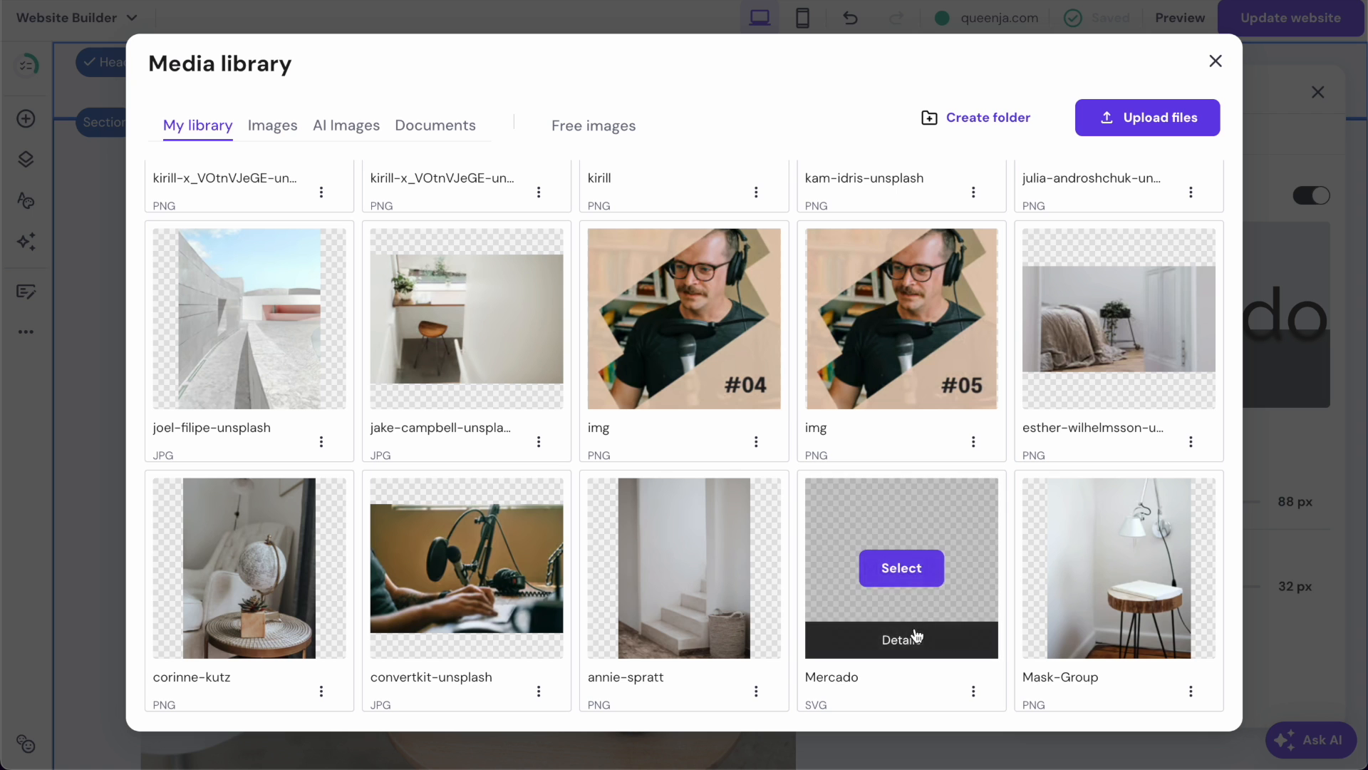
left_click(931, 638)
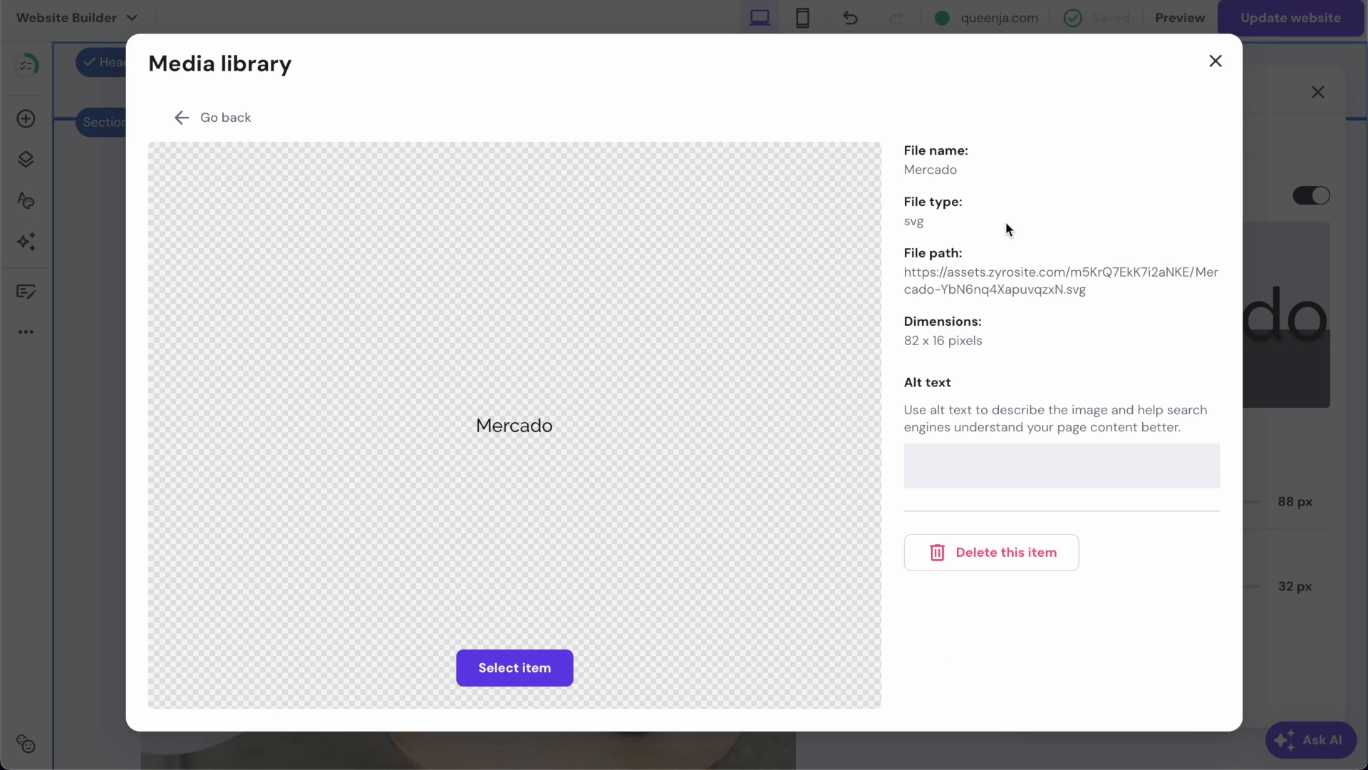
left_click_drag(905, 339, 945, 348)
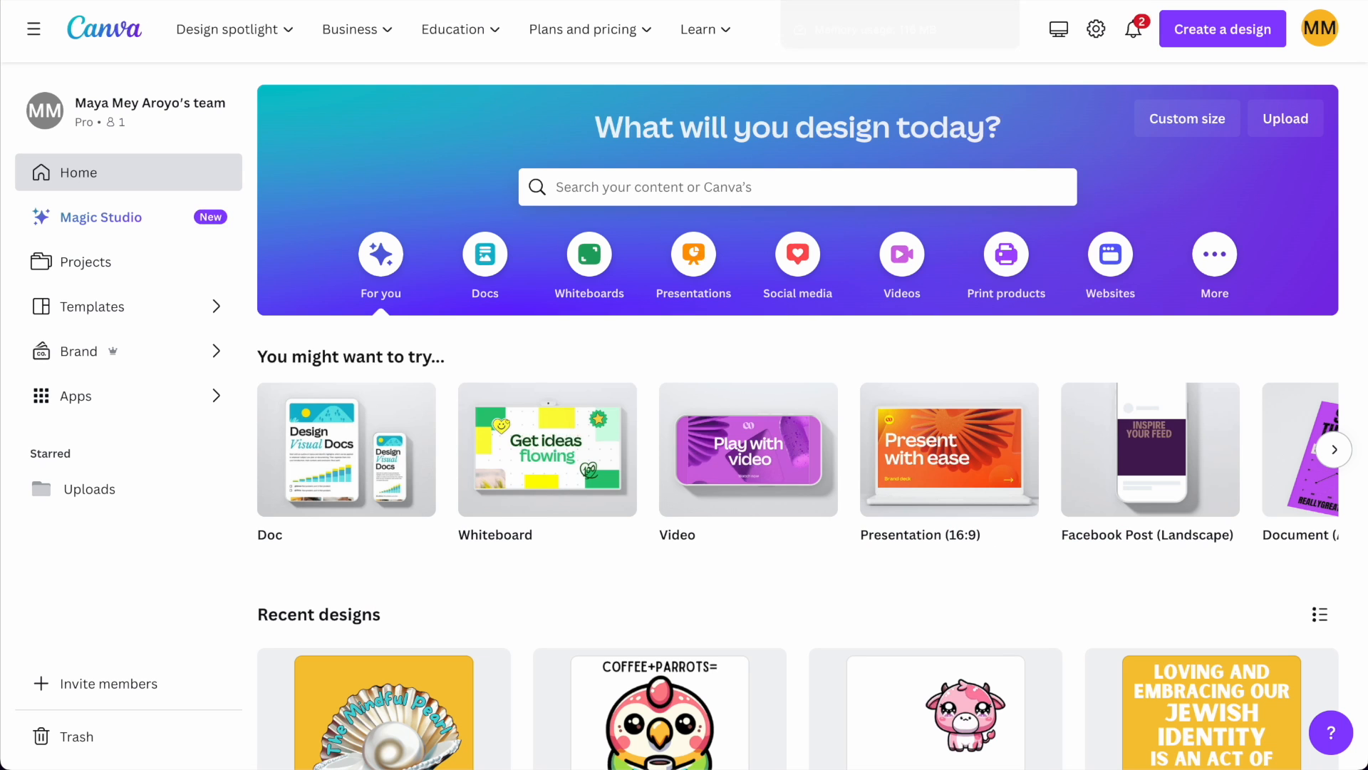
- Set up a new custom-size design and try dimensions of 82 × 16 px
left_click(1222, 28)
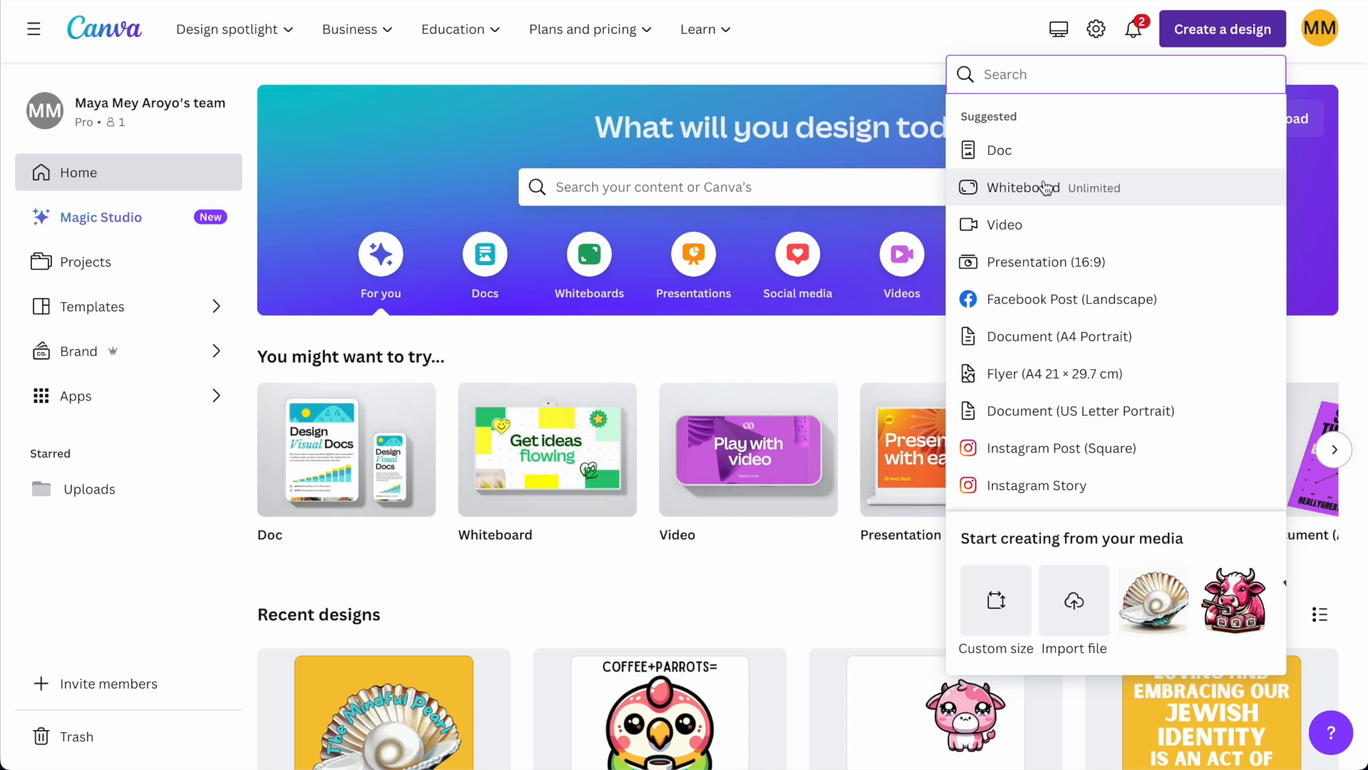
left_click(994, 602)
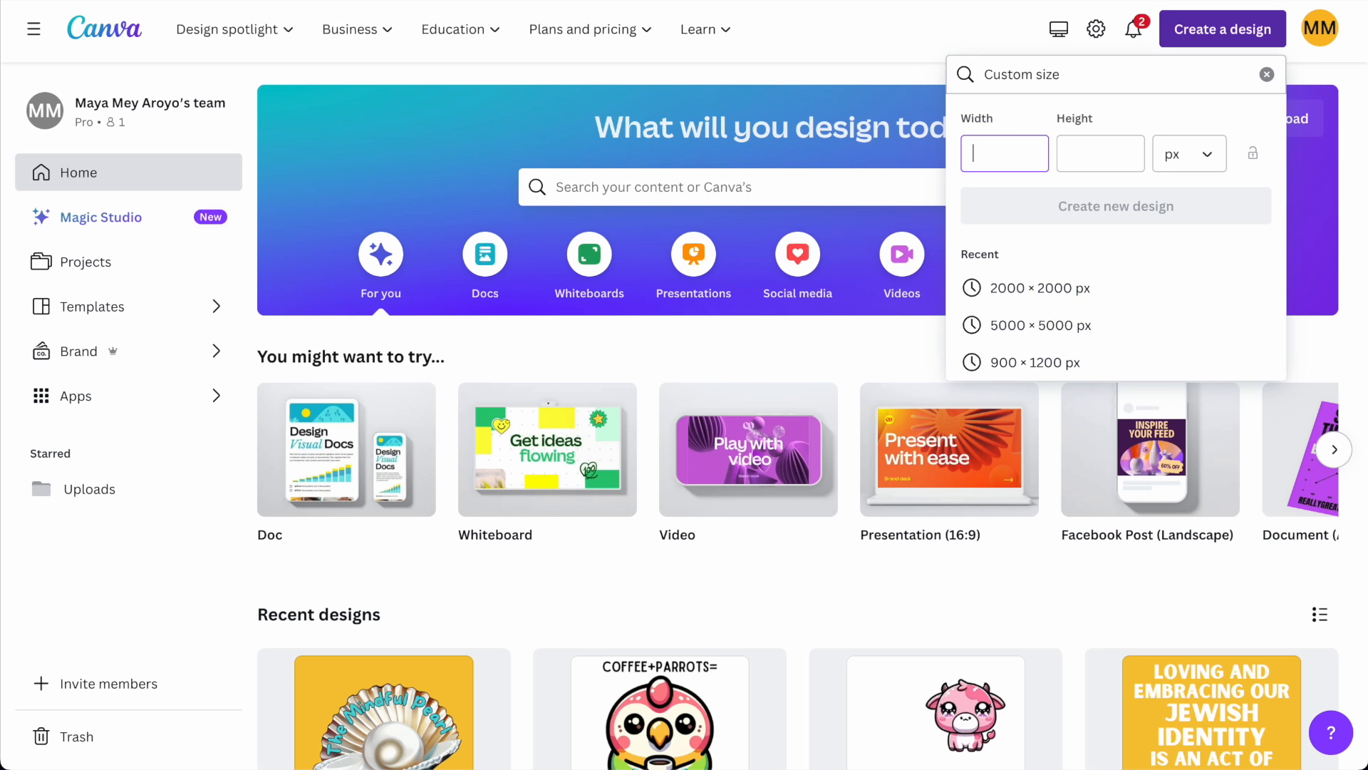
type("82")
key("Tab")
type("1")
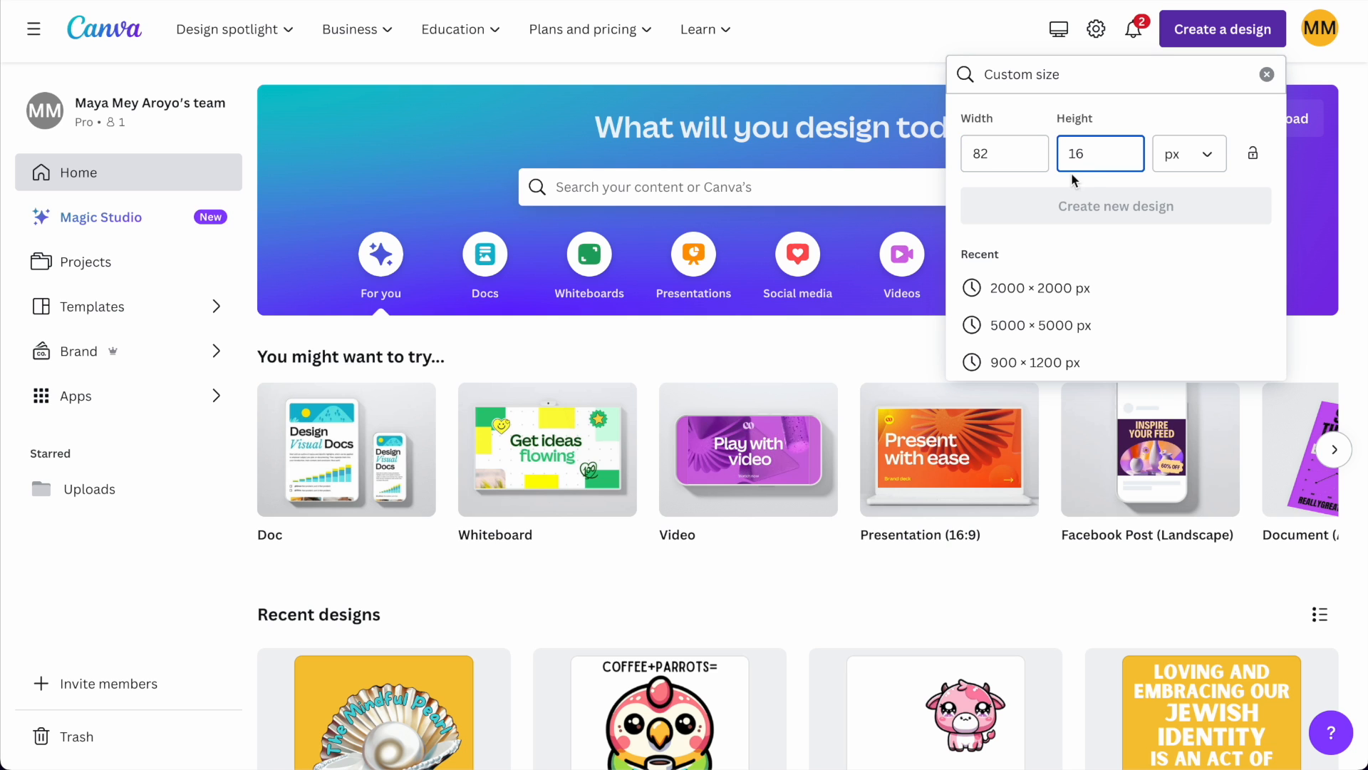
left_click(1143, 103)
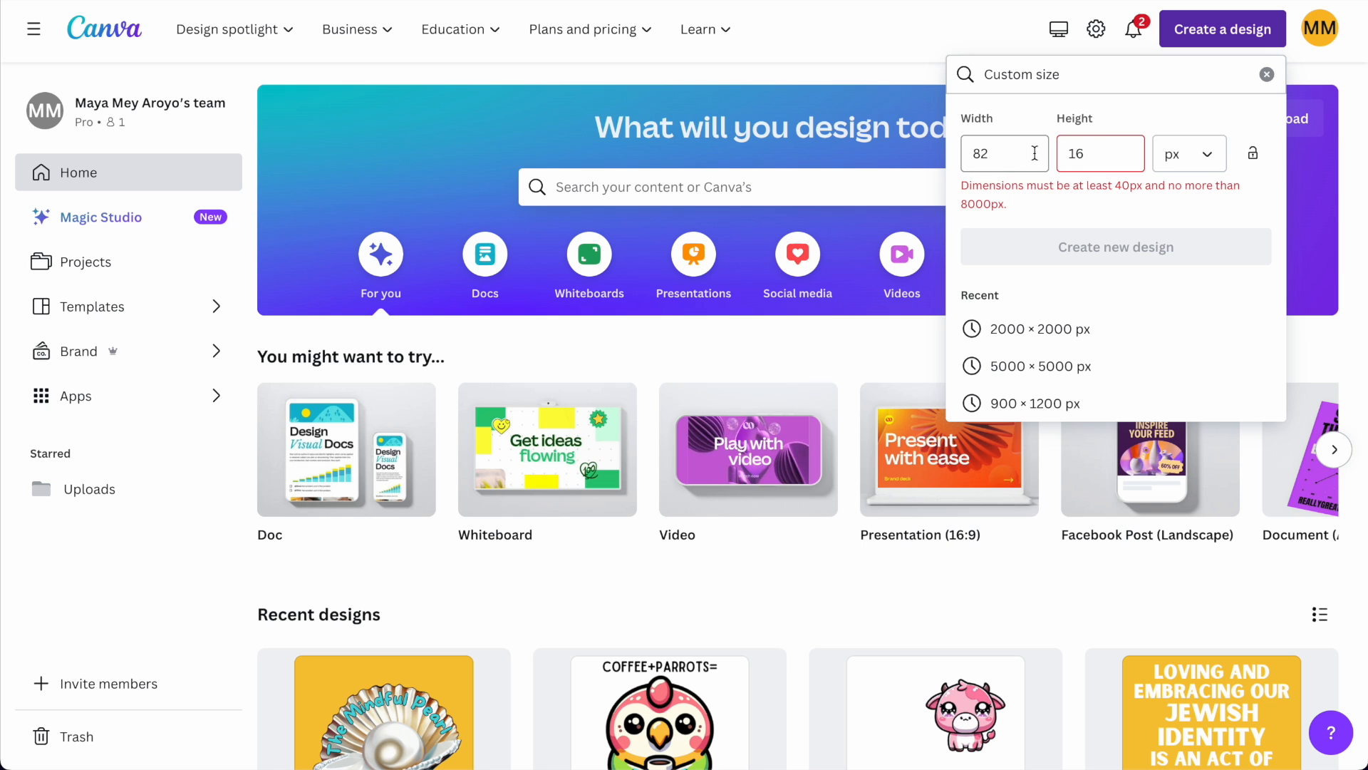
- Calculate four times the 82 × 16 px size in a browser tab and create a new 328 × 64 px design
left_click(1000, 153)
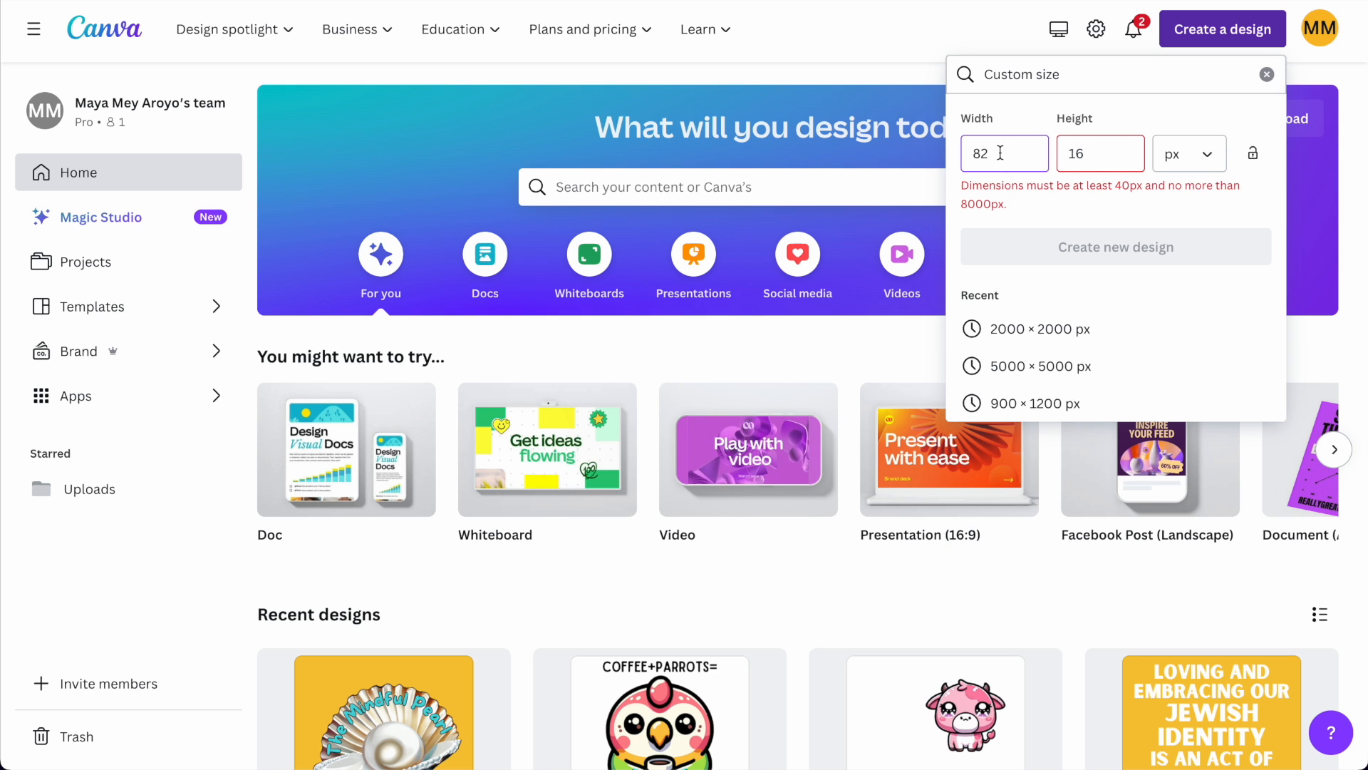
key("super+t")
type("82x4")
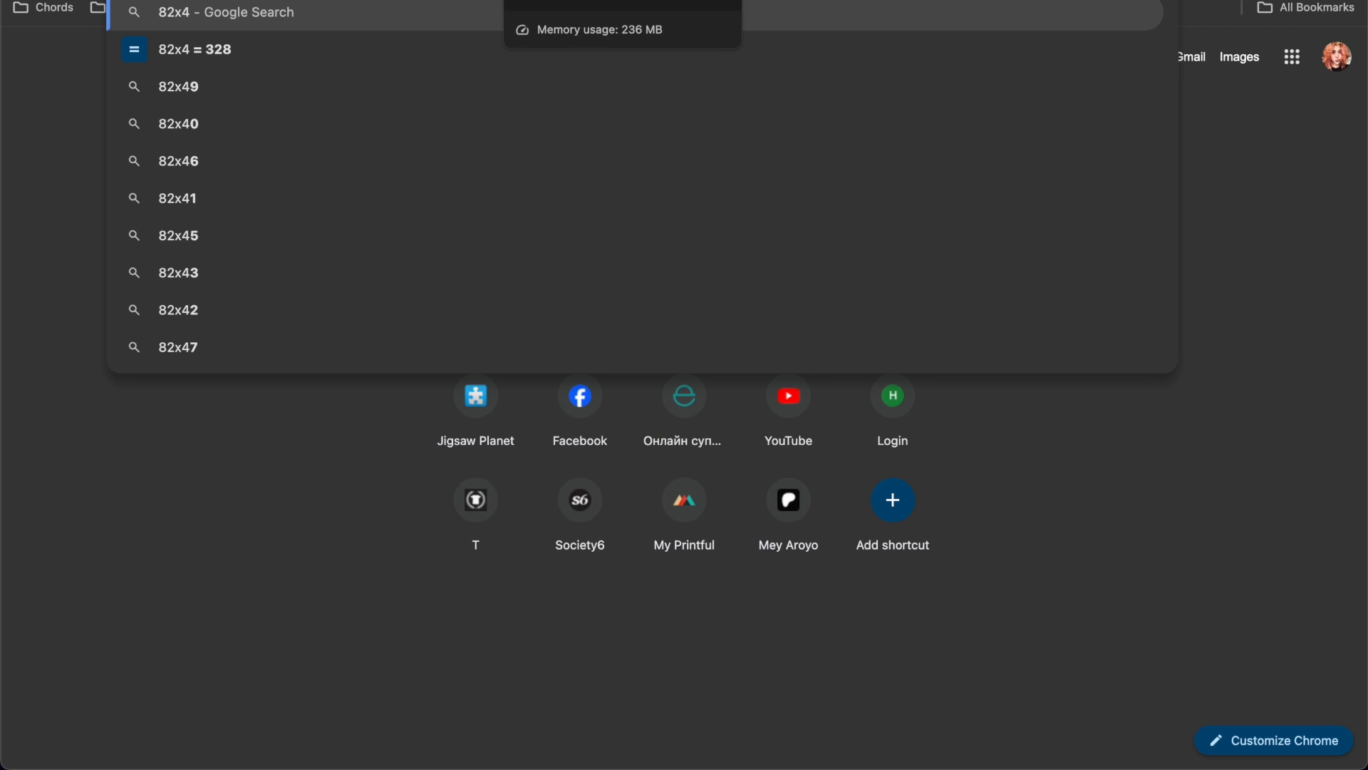
left_click(791, 2)
double_click(978, 154)
type("328")
double_click(1073, 153)
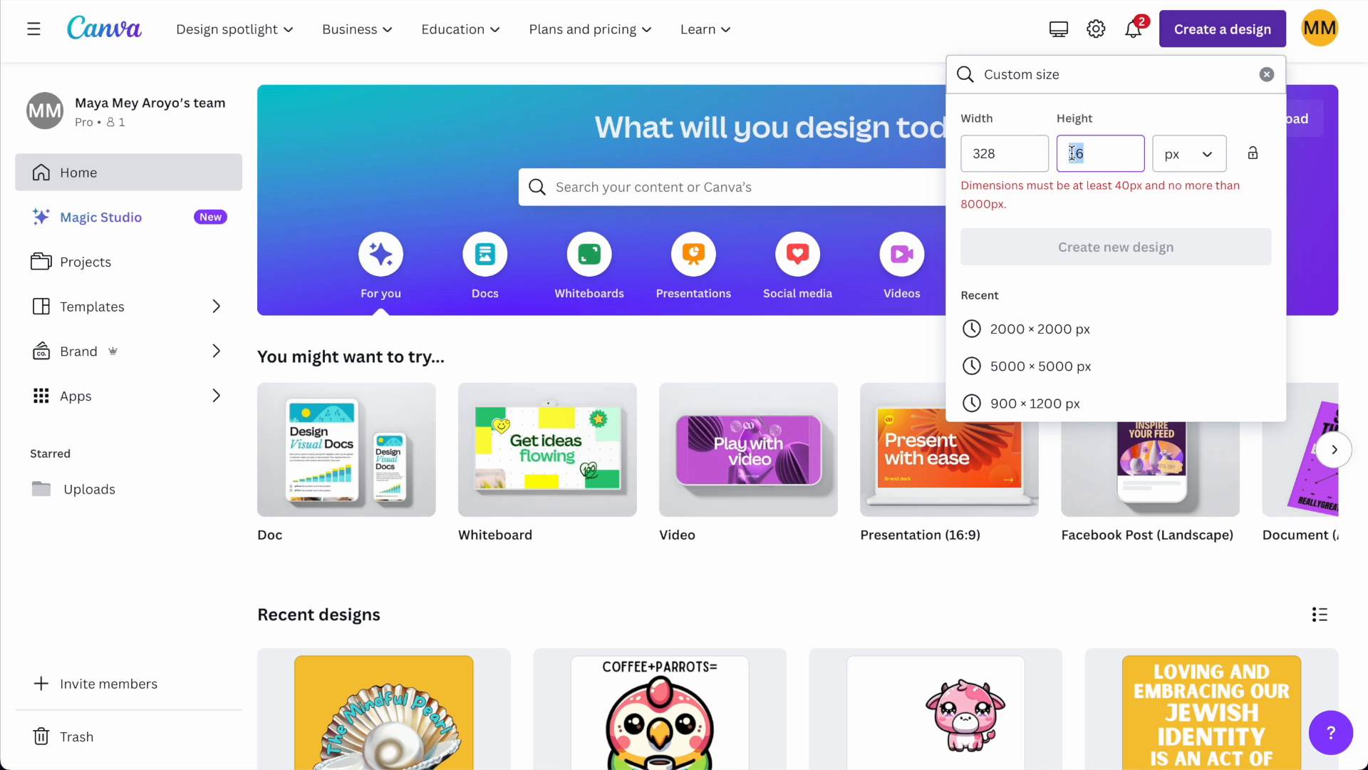
type("64")
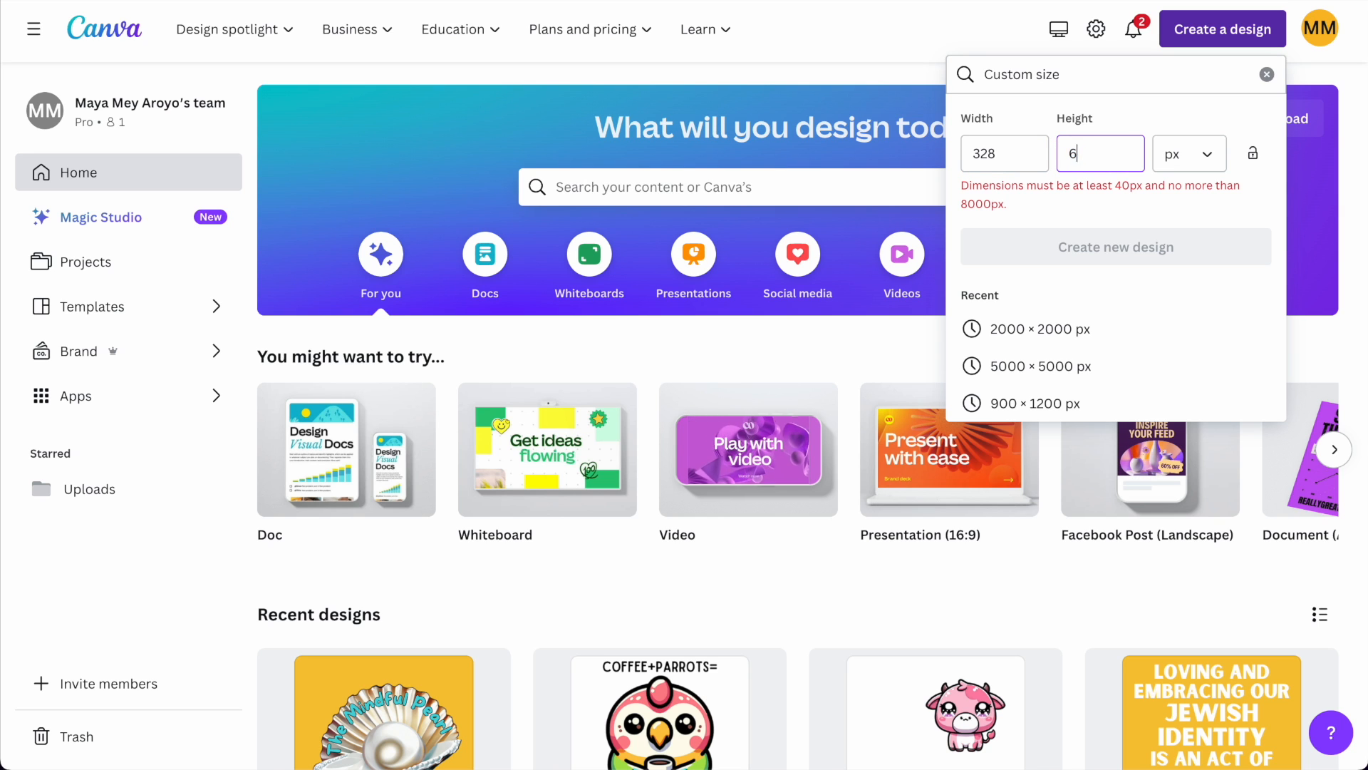
left_click(1096, 207)
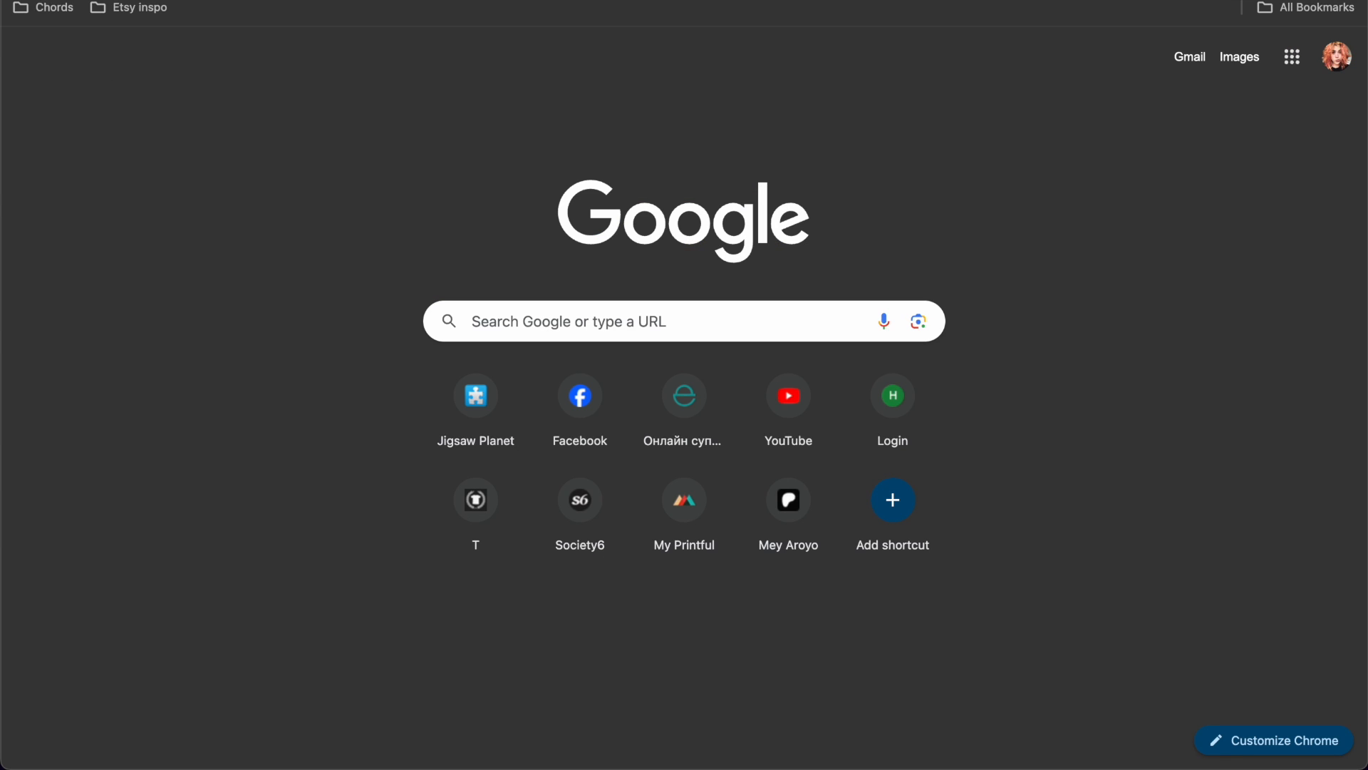
type("16x4")
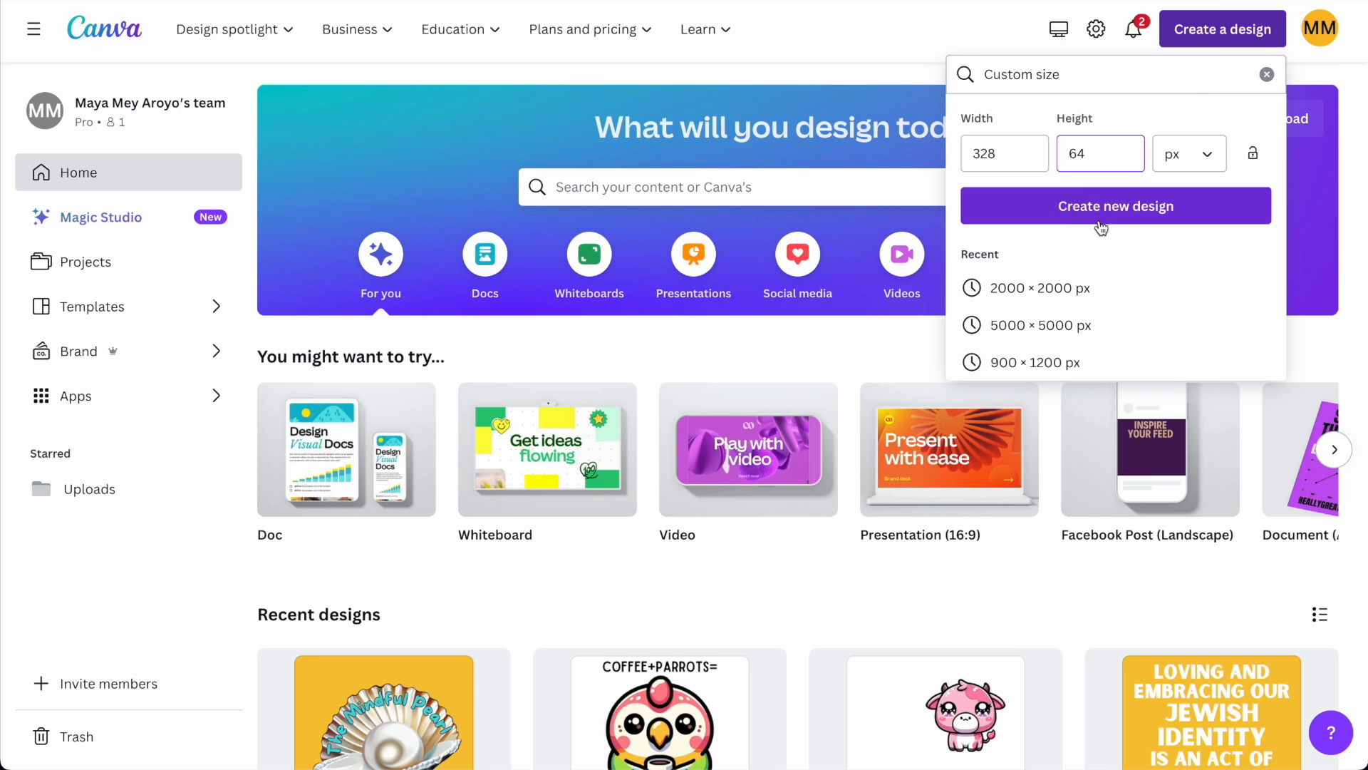
left_click(1101, 214)
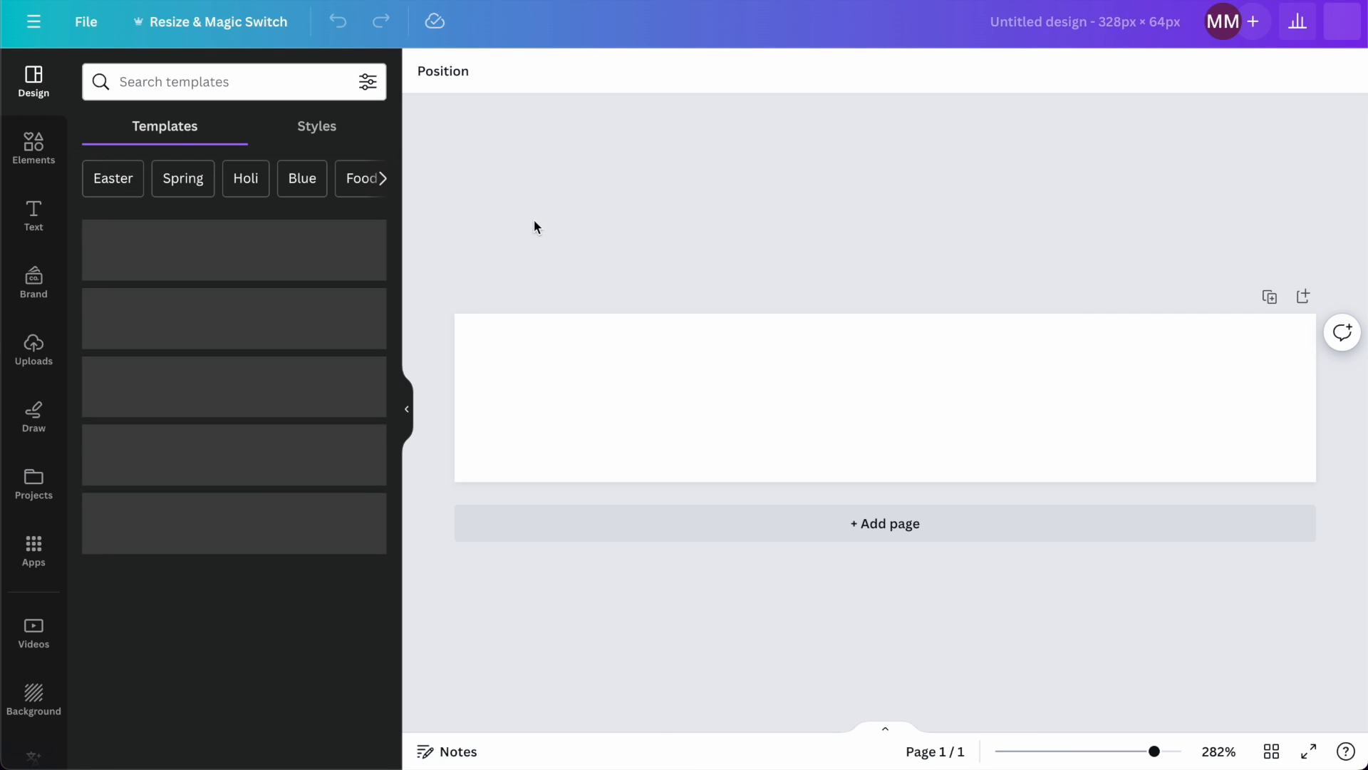
- Add a Title-style text from the brand kit reading "Self Care Blog" to the blank design
left_click(33, 226)
left_click(180, 242)
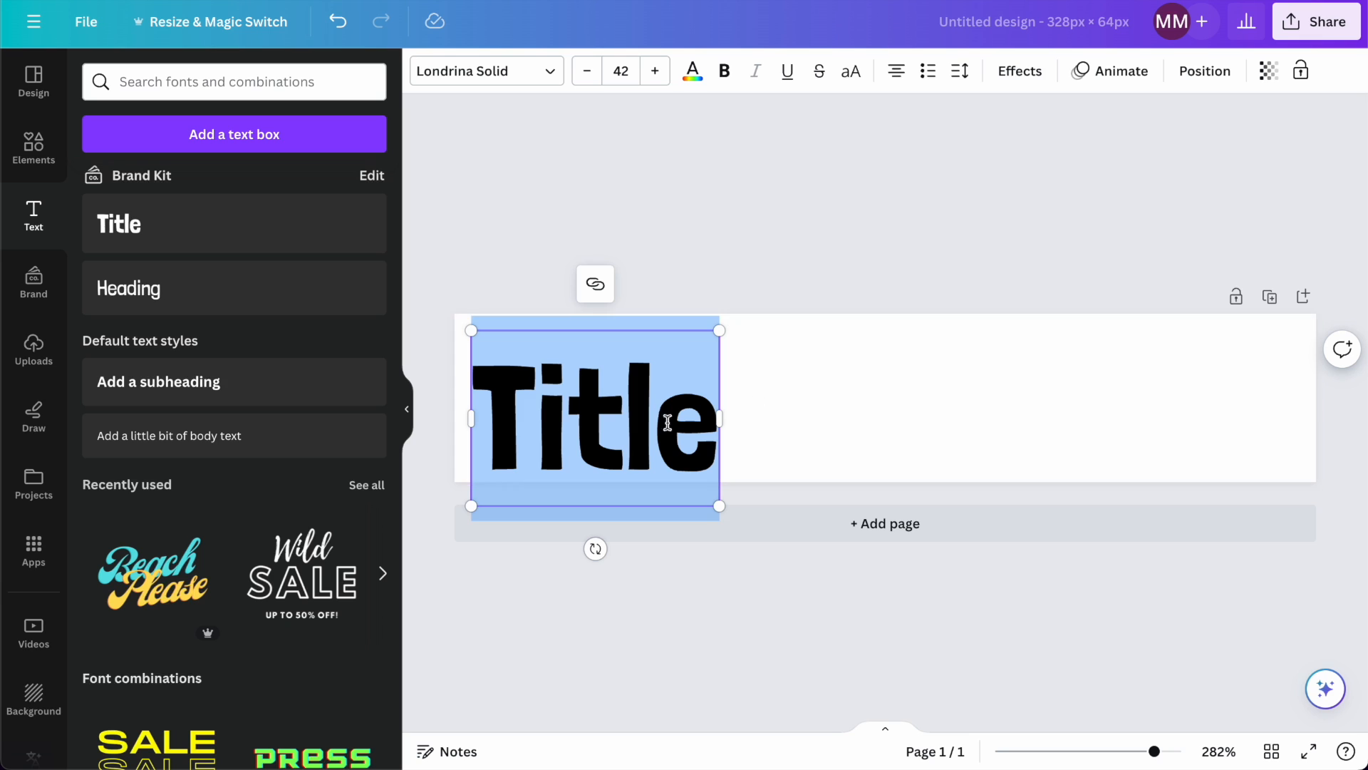
type("Self")
key("Return")
type("Care")
key("Return")
type("Blog")
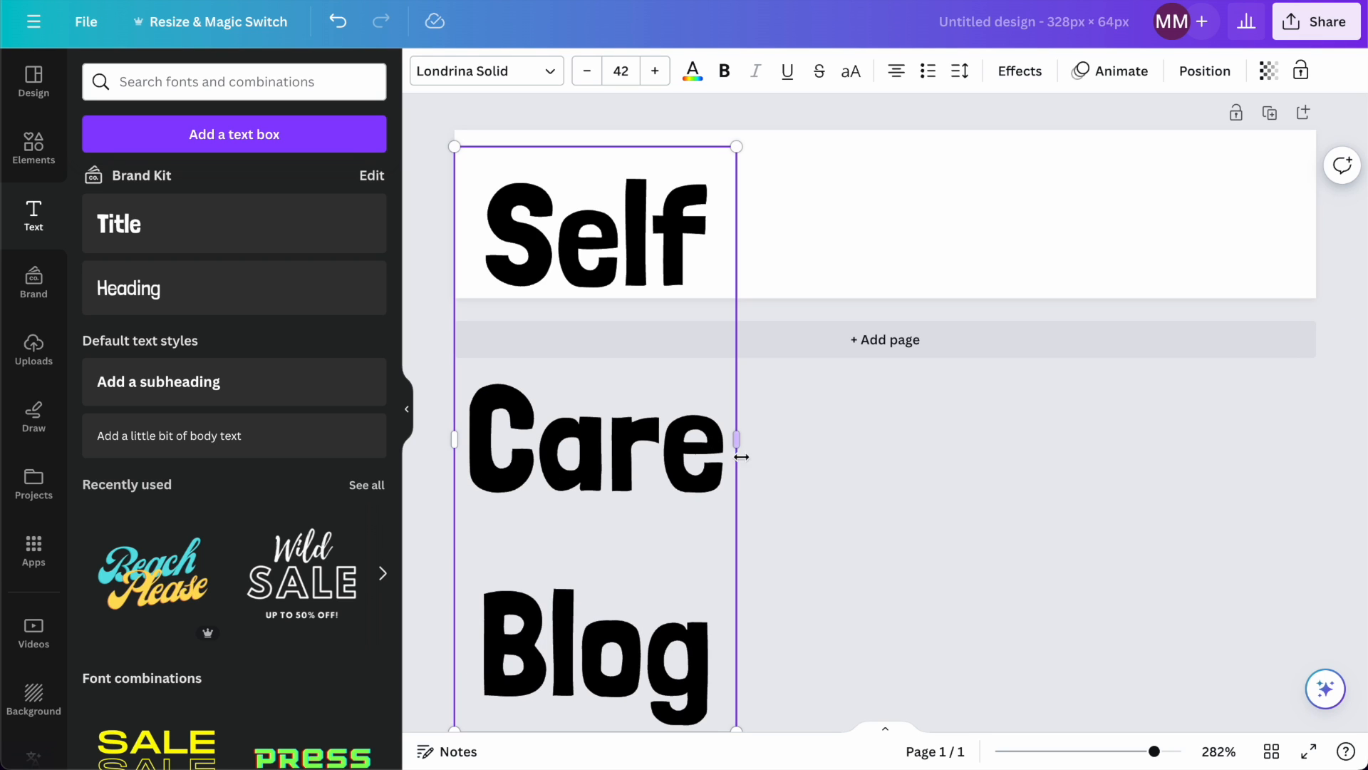
- Widen the text box to fit "Self Care Blog" on one line and scale it down to a font size of about 37.6
left_click_drag(737, 442, 1265, 388)
left_click_drag(1265, 506, 1180, 487)
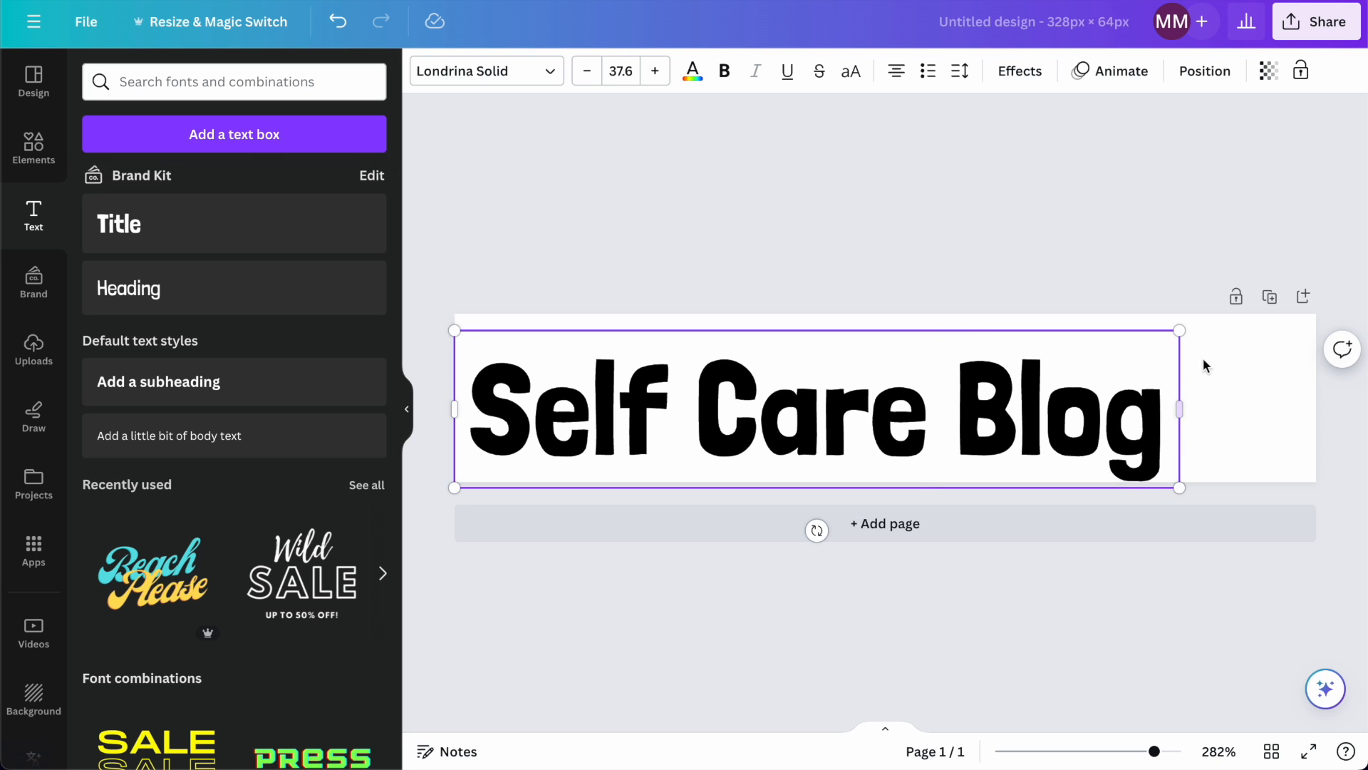
left_click(1204, 363)
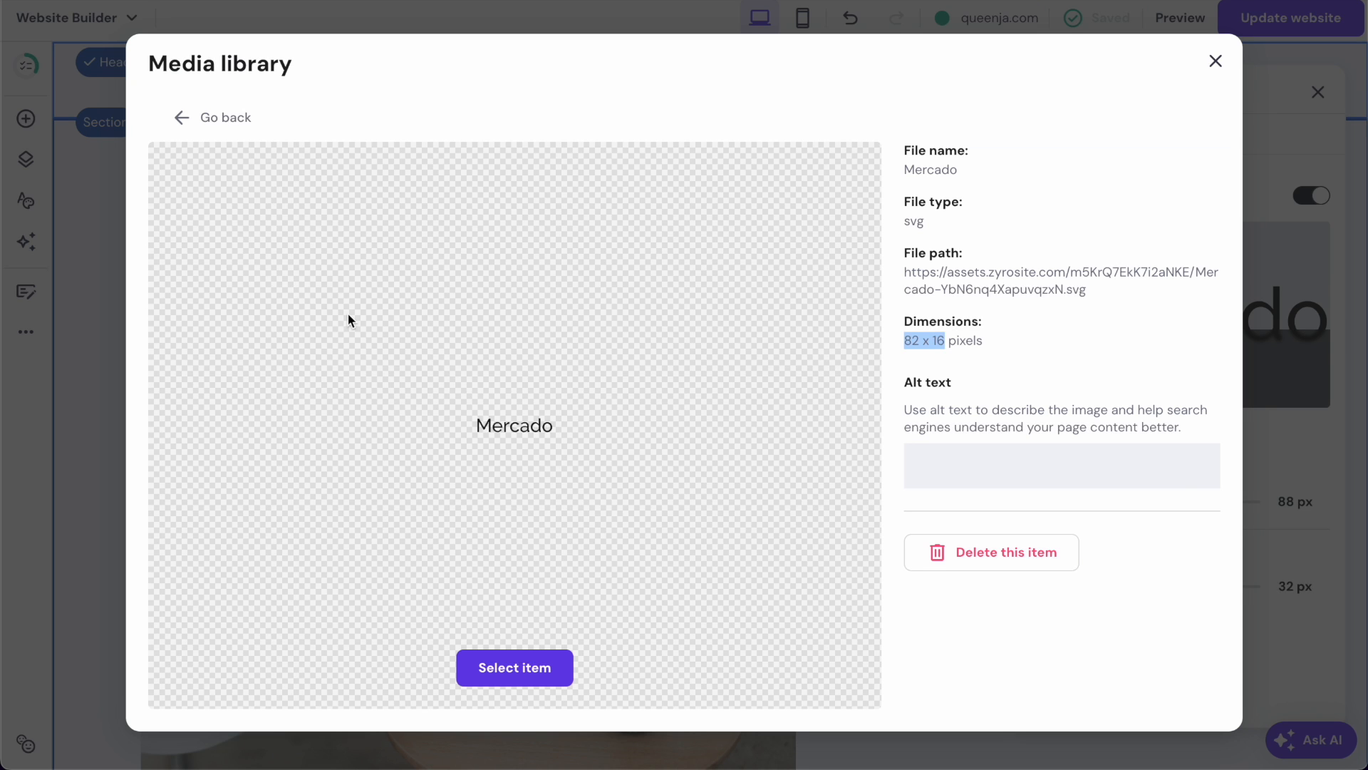
- Switch to the Website Builder, leave the media library and view the fonts in the website styles
left_click(428, 16)
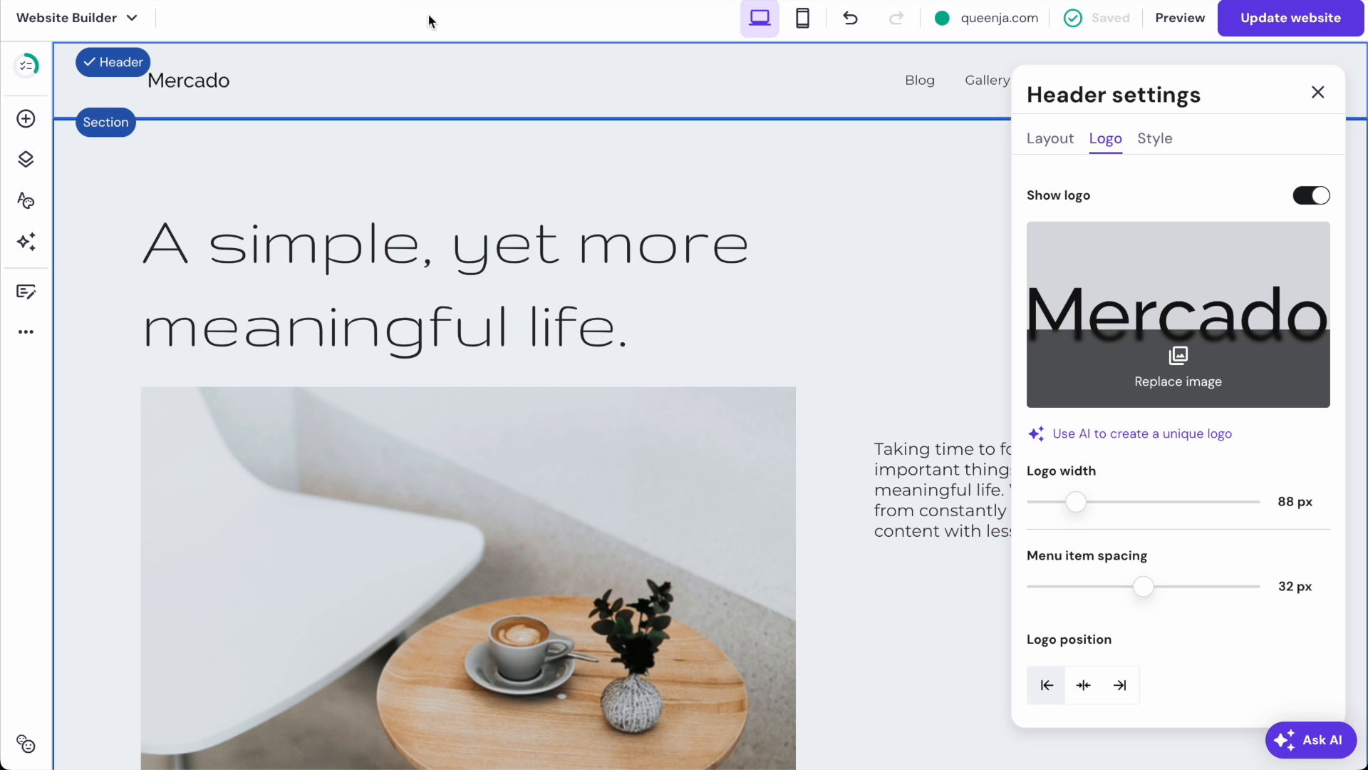
left_click(26, 202)
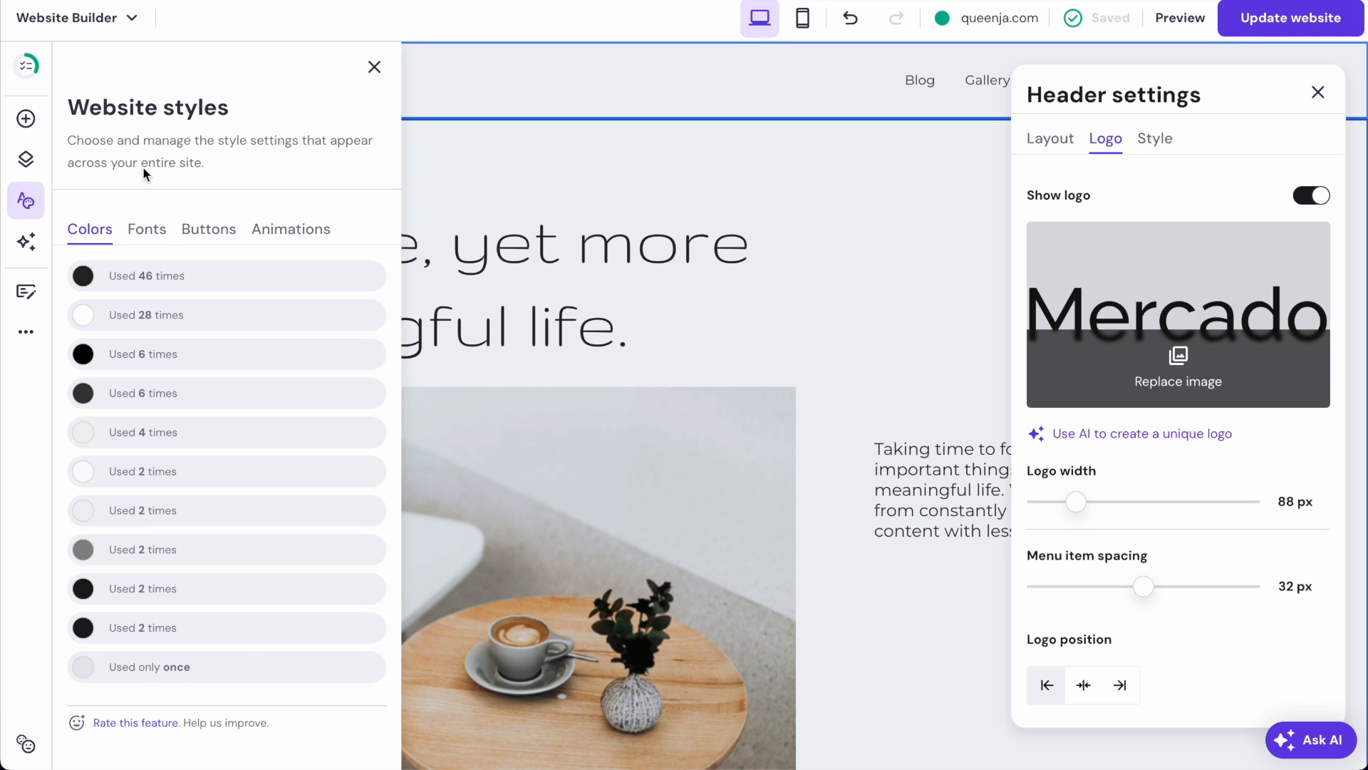
left_click(146, 229)
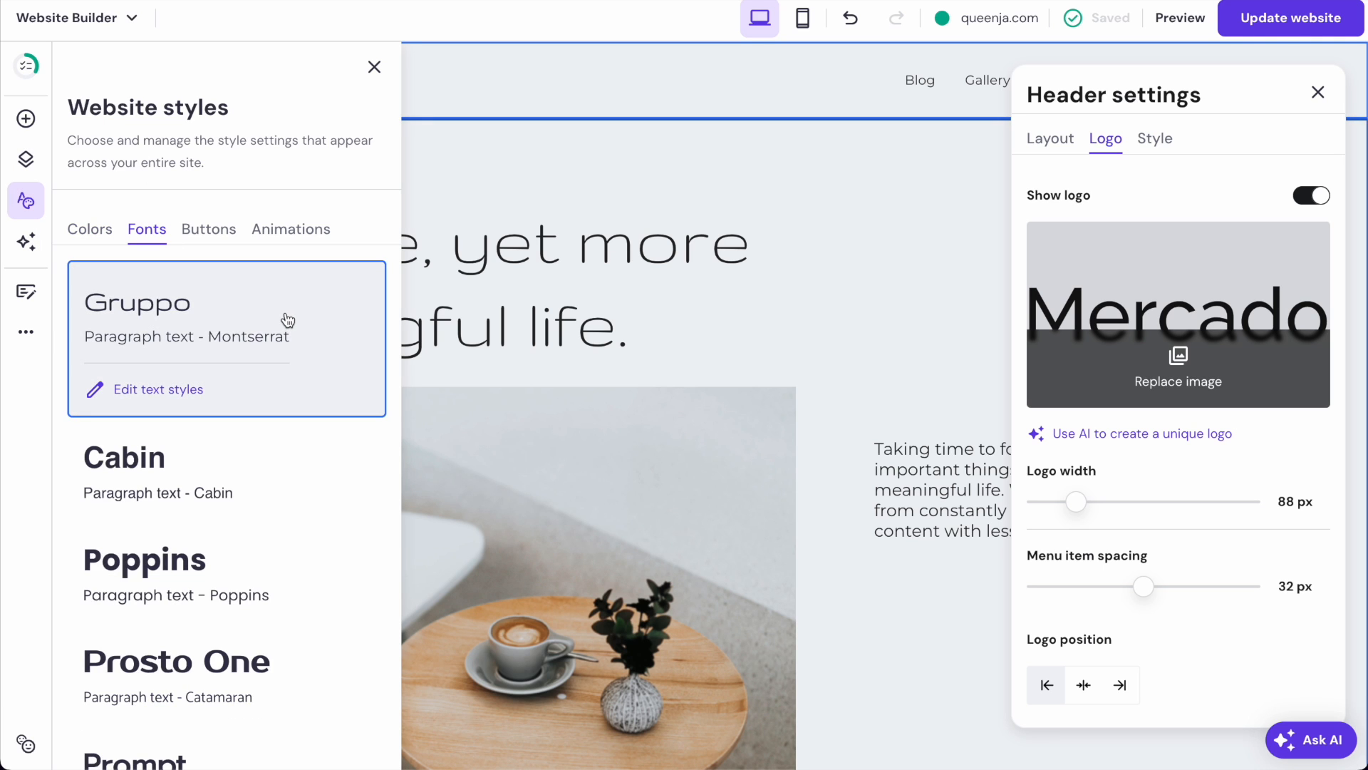
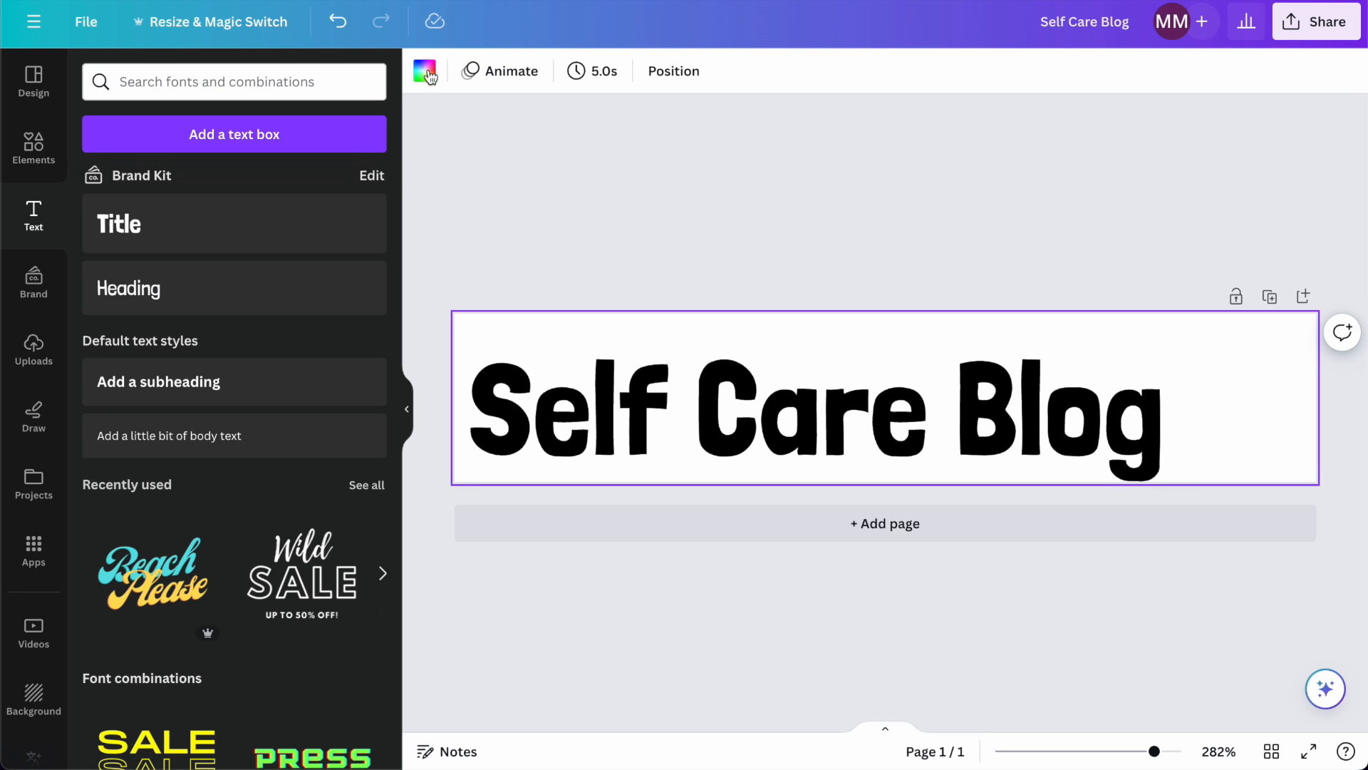
- Change the "Self Care Blog" text's font to Gruppo and widen its box to fit on one line
left_click(565, 406)
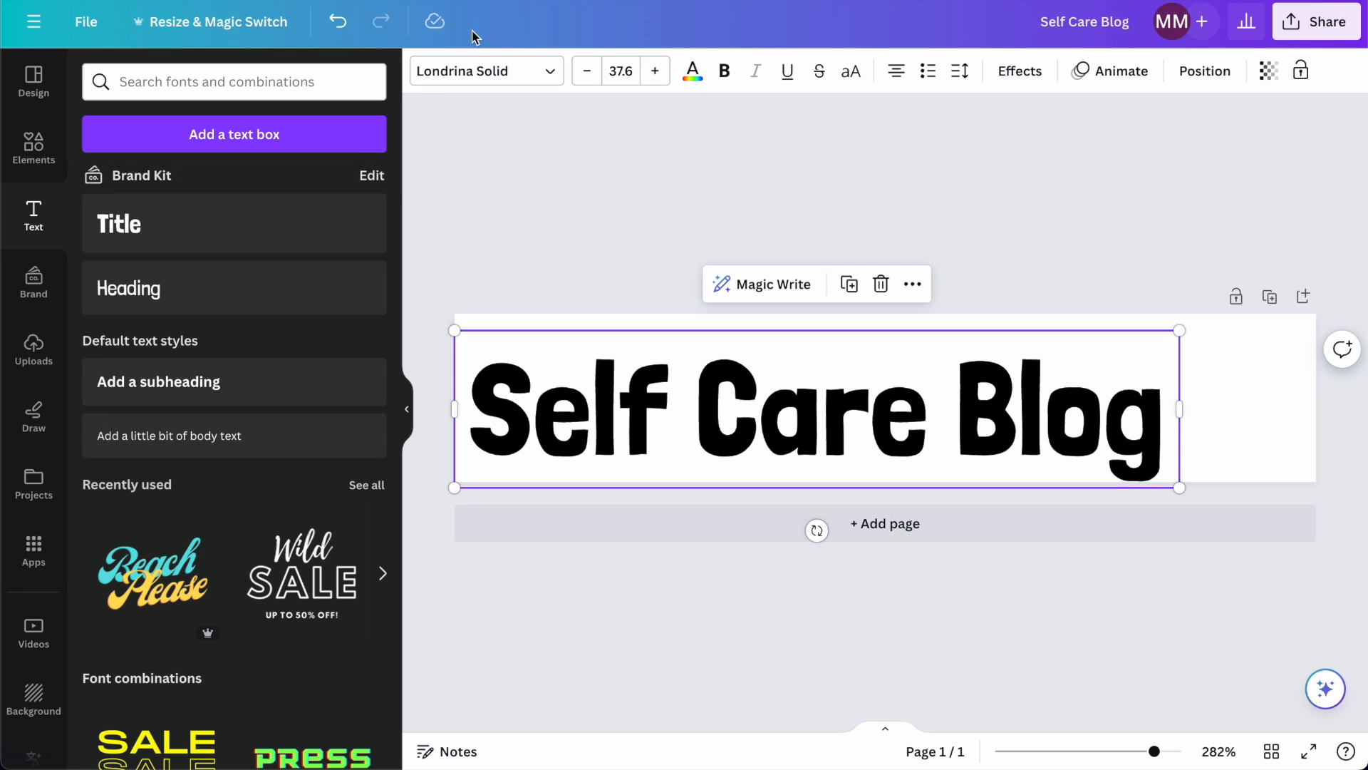
left_click(476, 69)
left_click(190, 127)
type("gruppo")
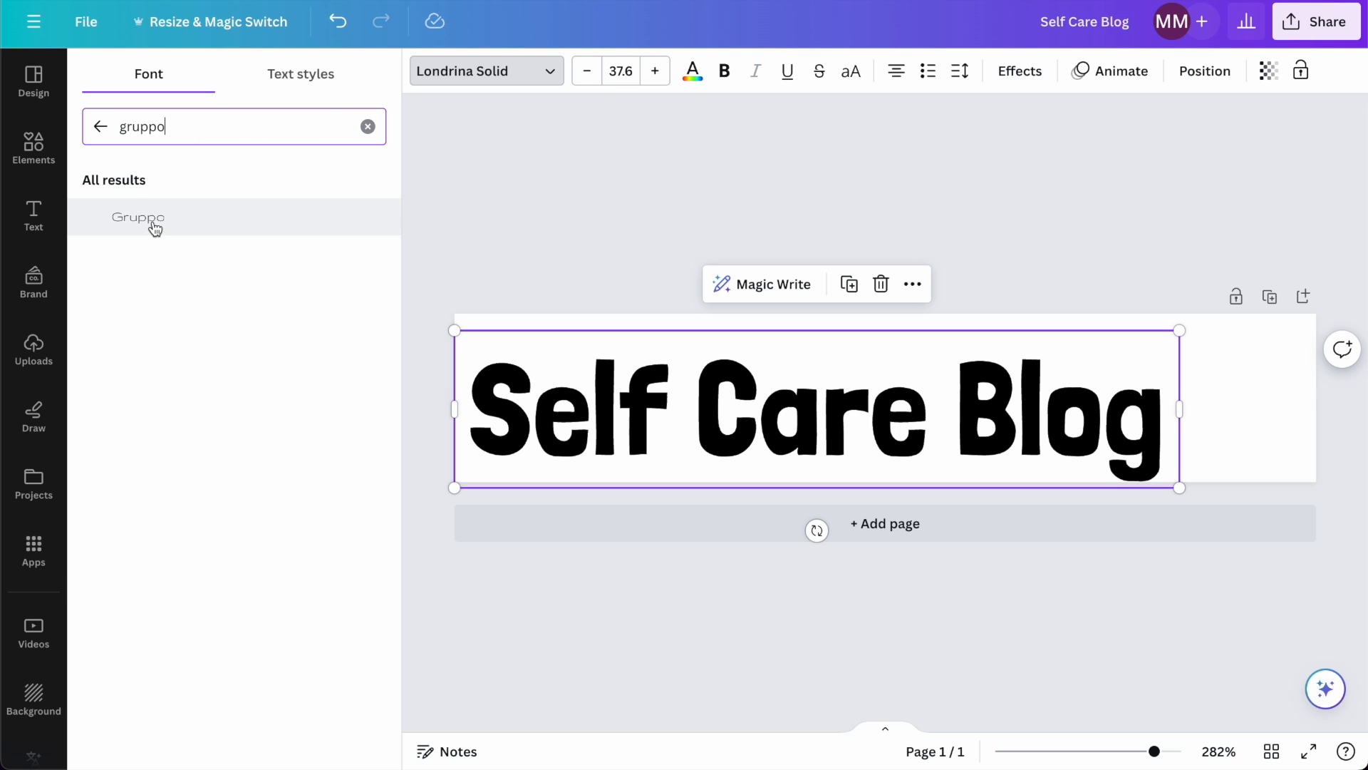
left_click(153, 220)
left_click_drag(1179, 503, 1335, 490)
- Add a blank page and duplicate page 1 with its Gruppo title
left_click(1151, 528)
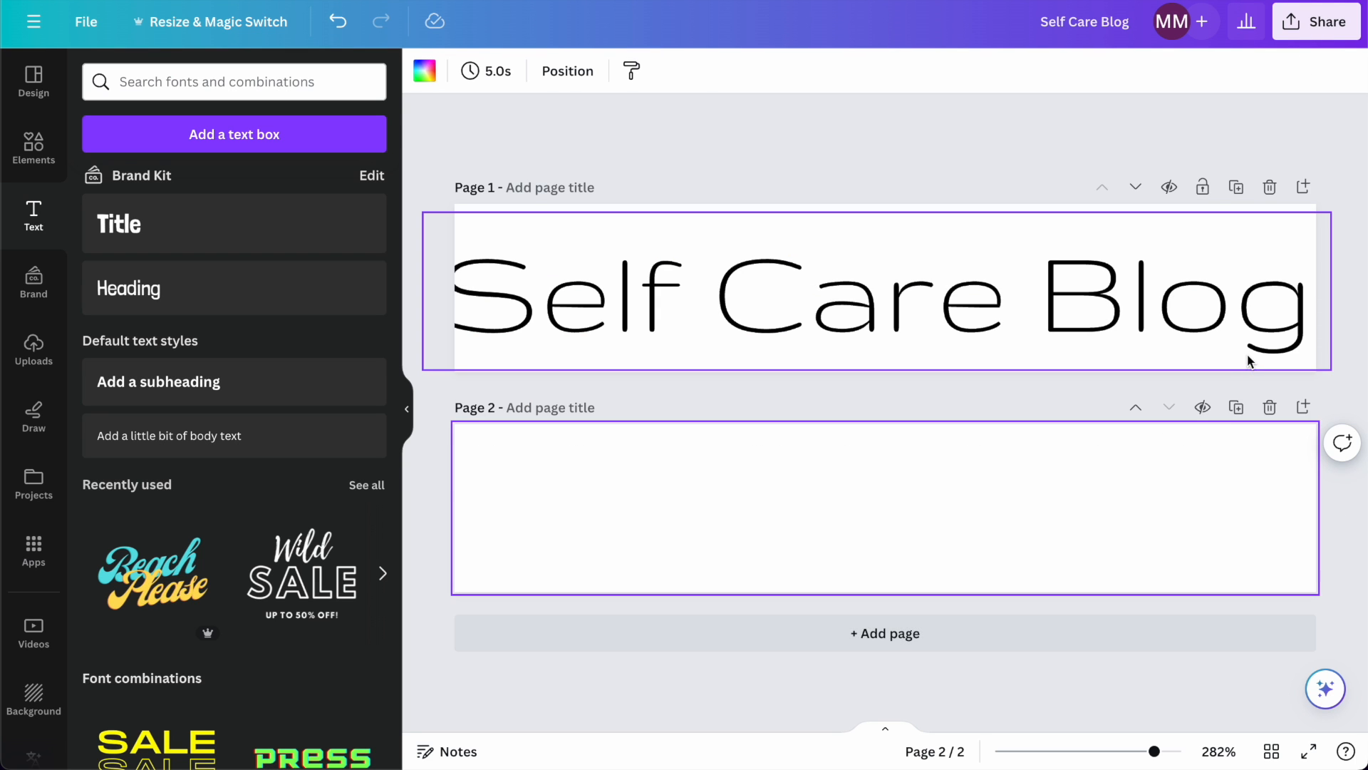
left_click(1237, 187)
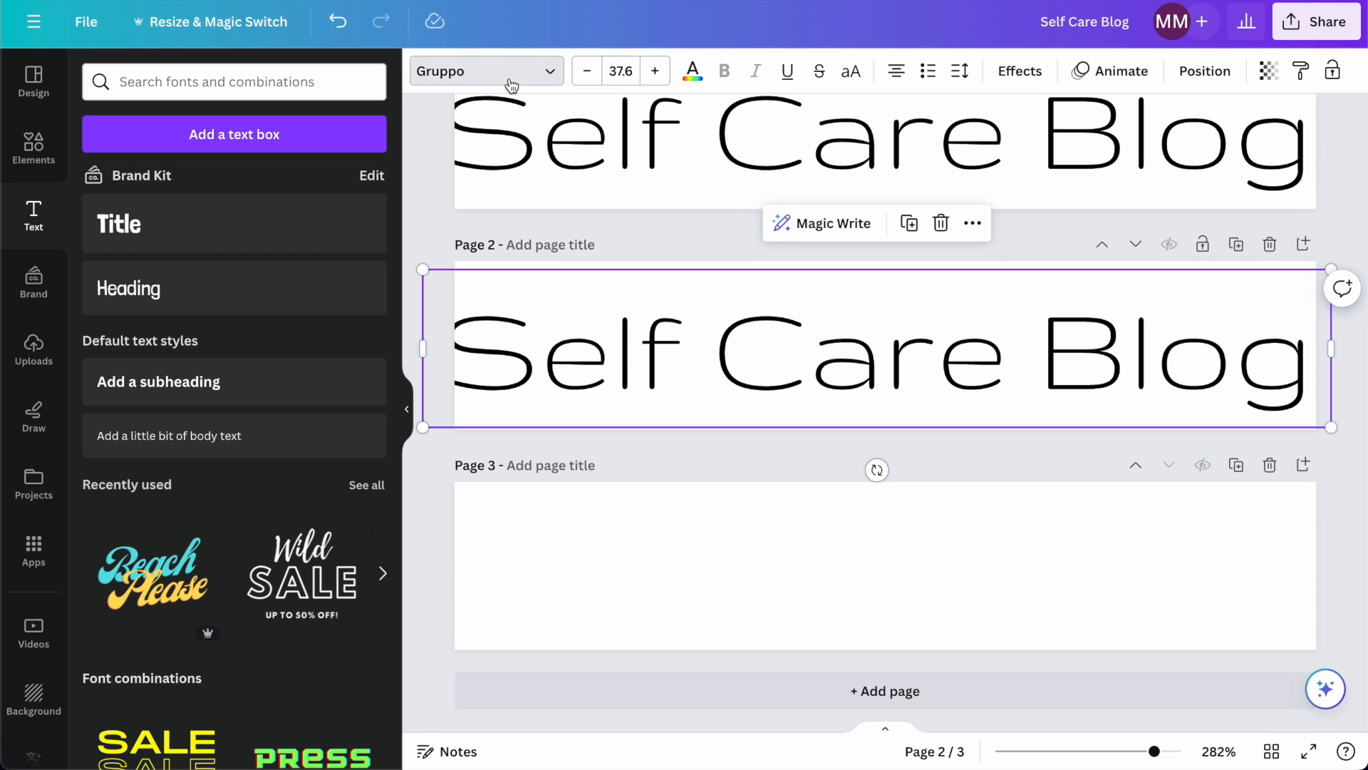
- Change the font of the duplicated title on page 2 to Montserrat
left_click(511, 75)
double_click(142, 126)
key("BackSpace")
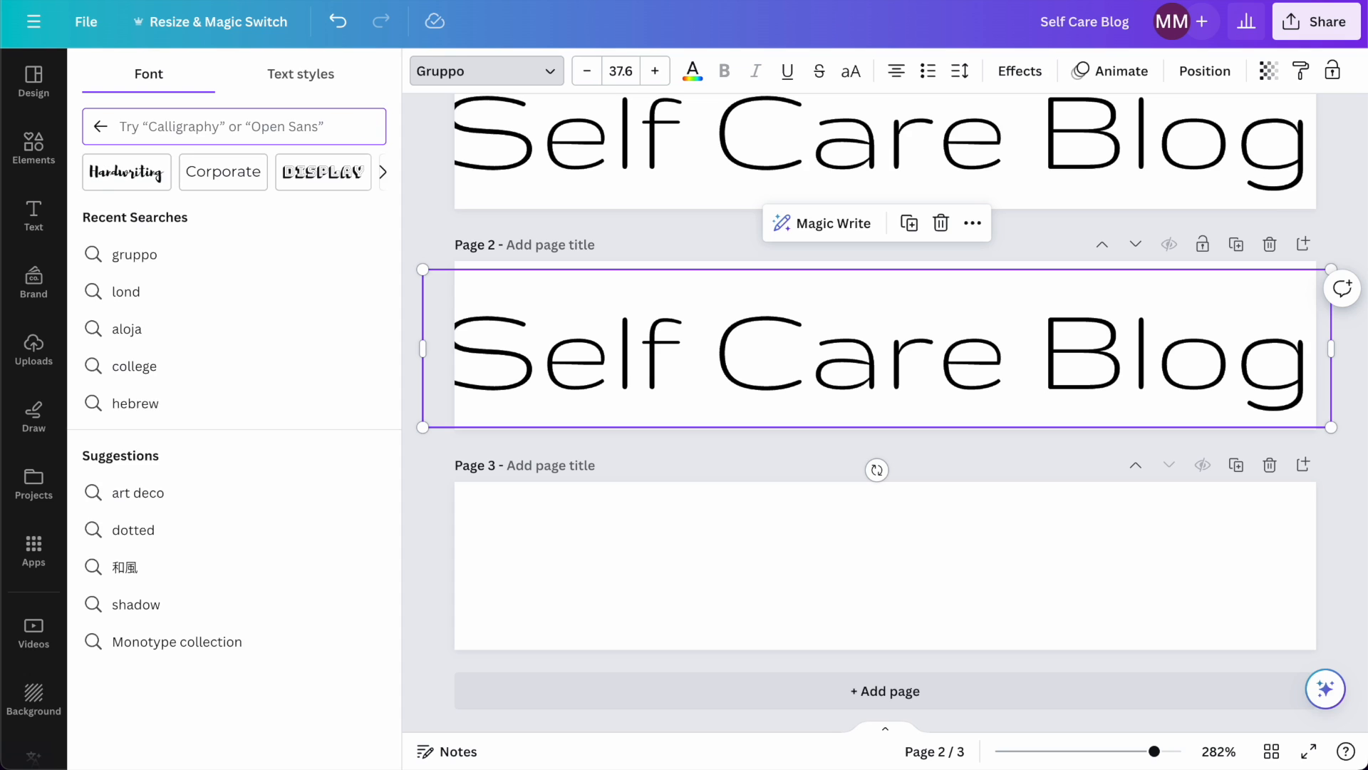
type("mon")
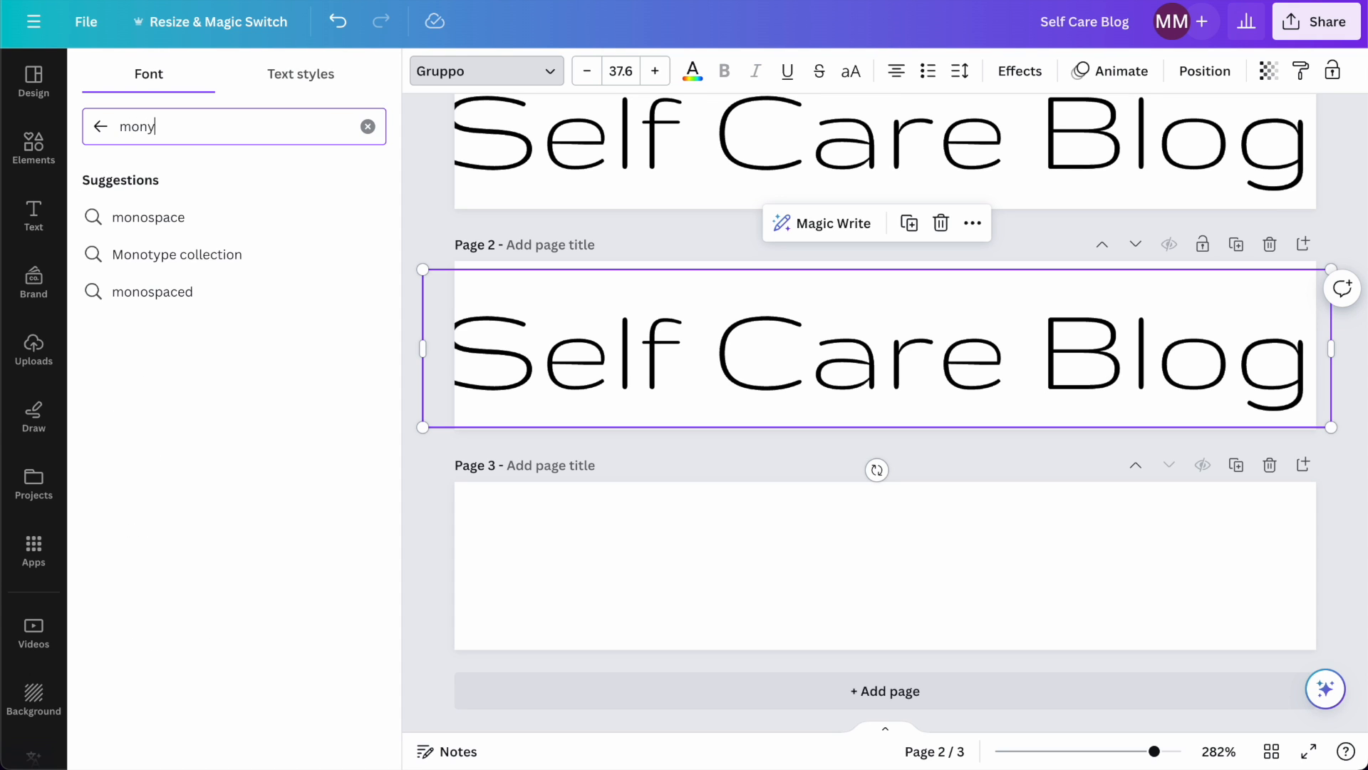
type("ts")
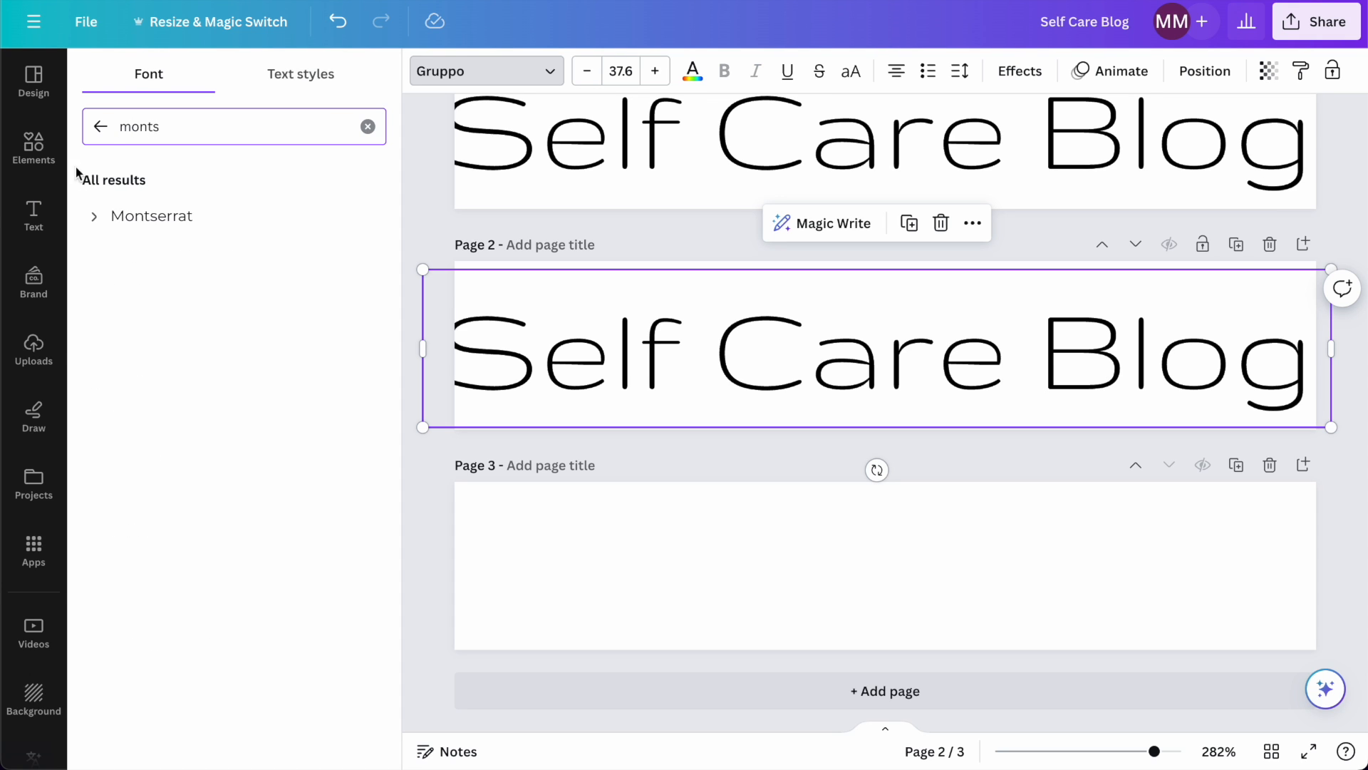
left_click(148, 218)
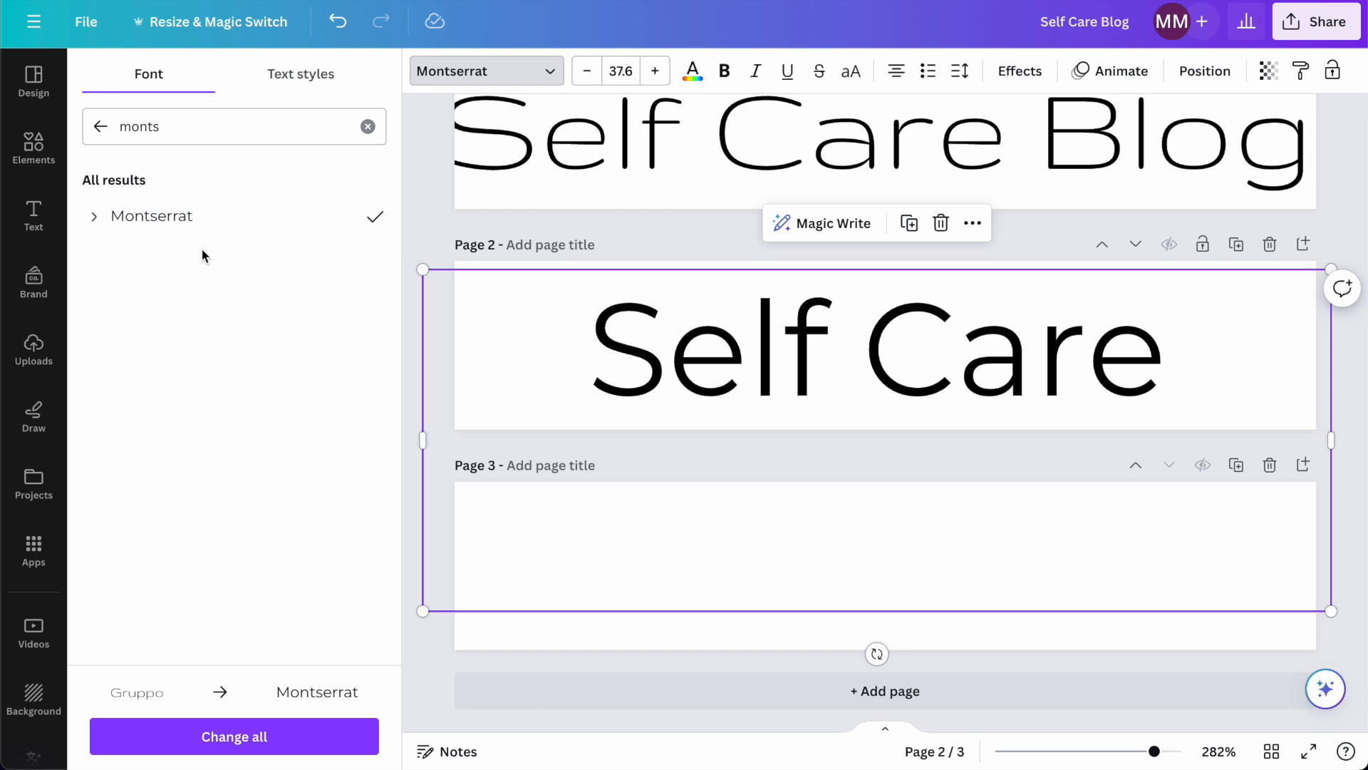
- Try the Montserrat weights from Thin upward on the page 2 title and apply ExtraBold
left_click(95, 217)
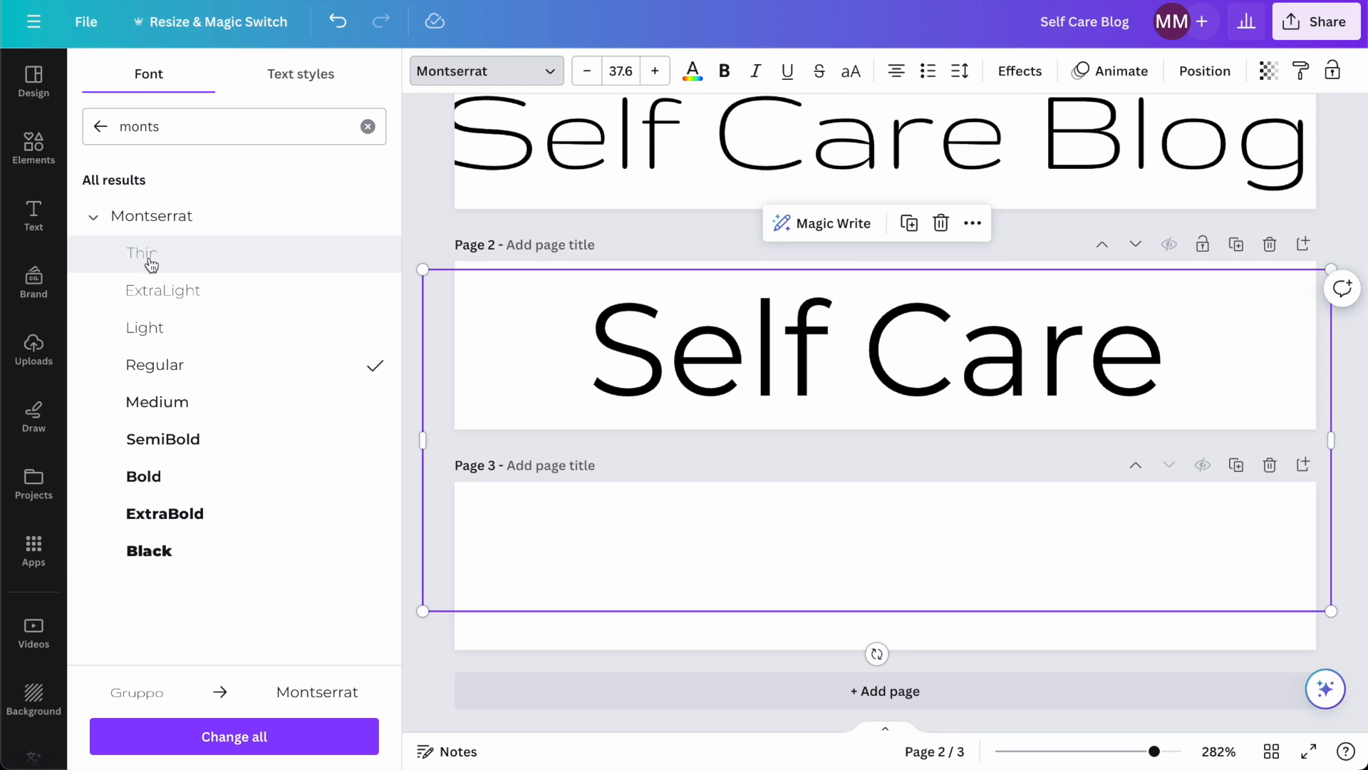
left_click(167, 341)
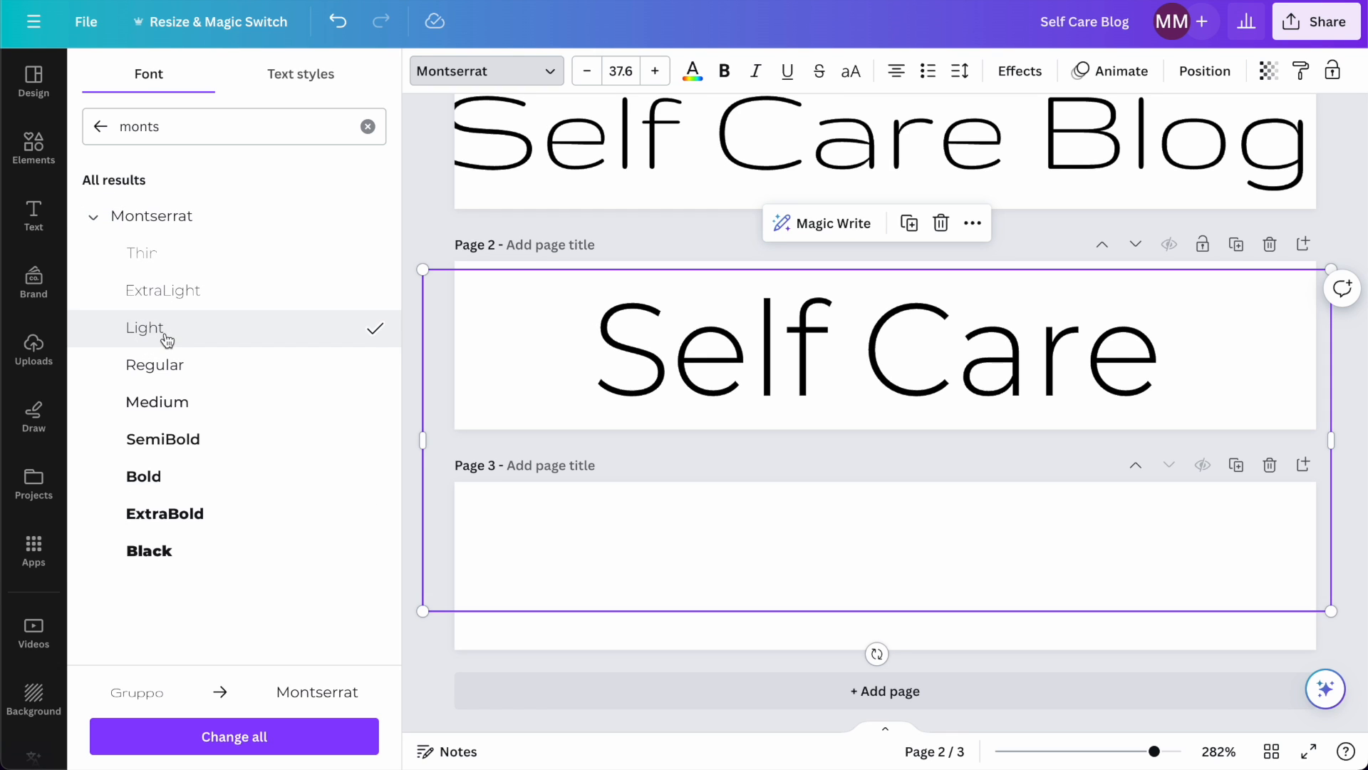
left_click(155, 263)
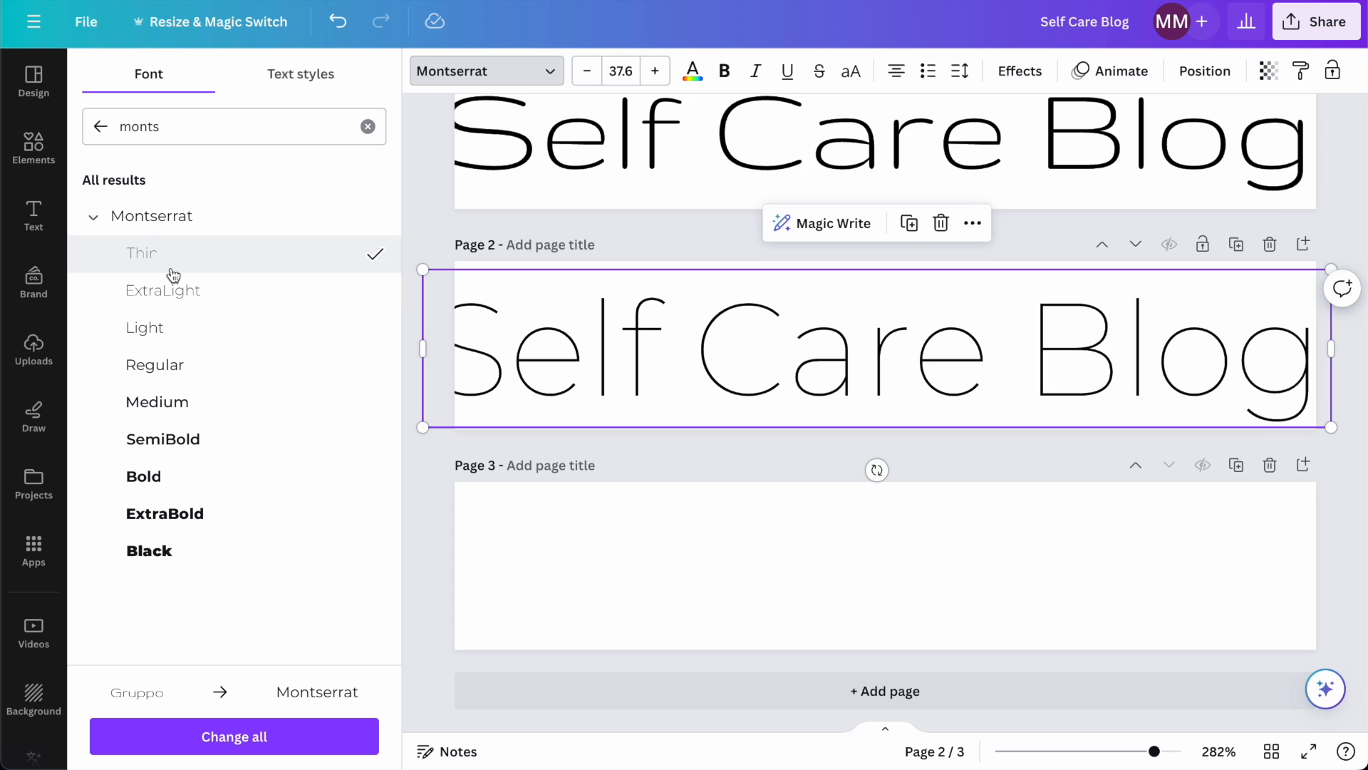
left_click(175, 295)
left_click(166, 329)
left_click(159, 364)
left_click(159, 400)
left_click(163, 457)
left_click(162, 477)
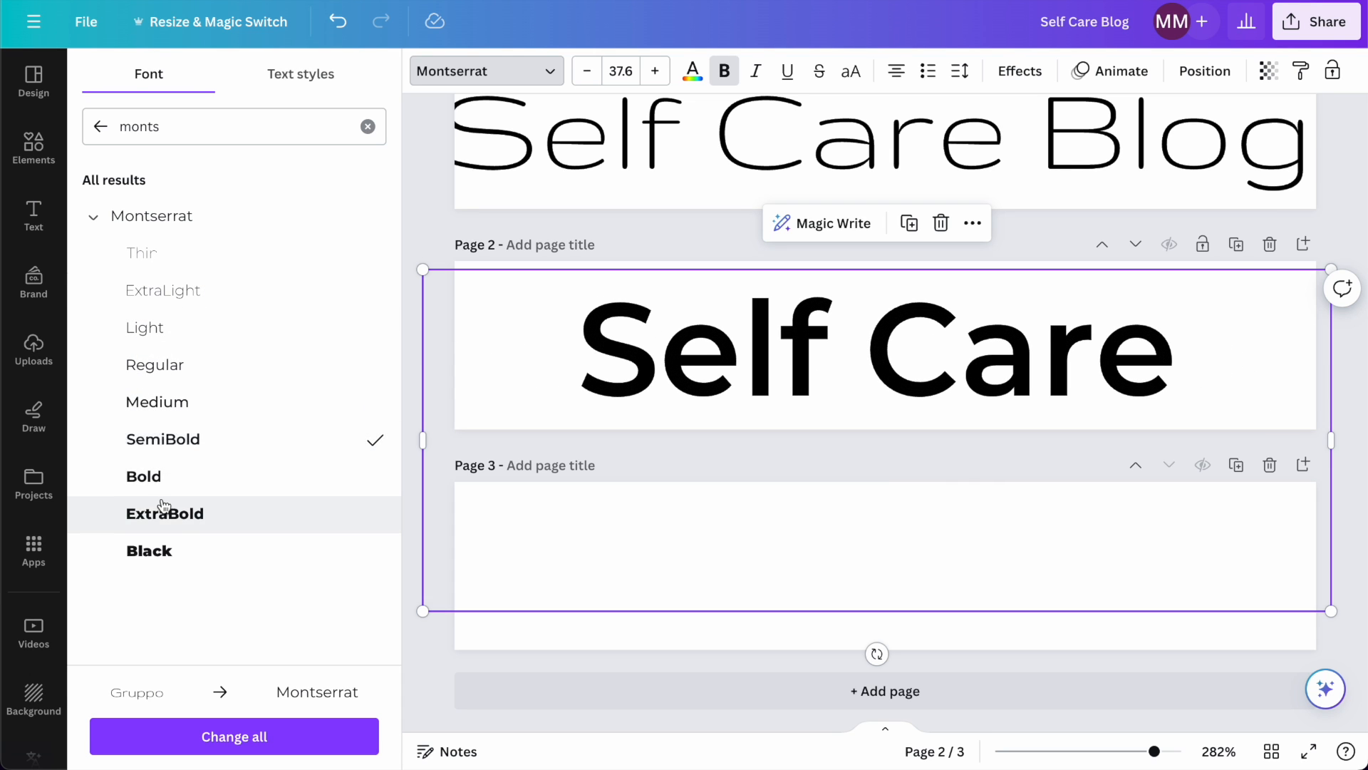
left_click(163, 512)
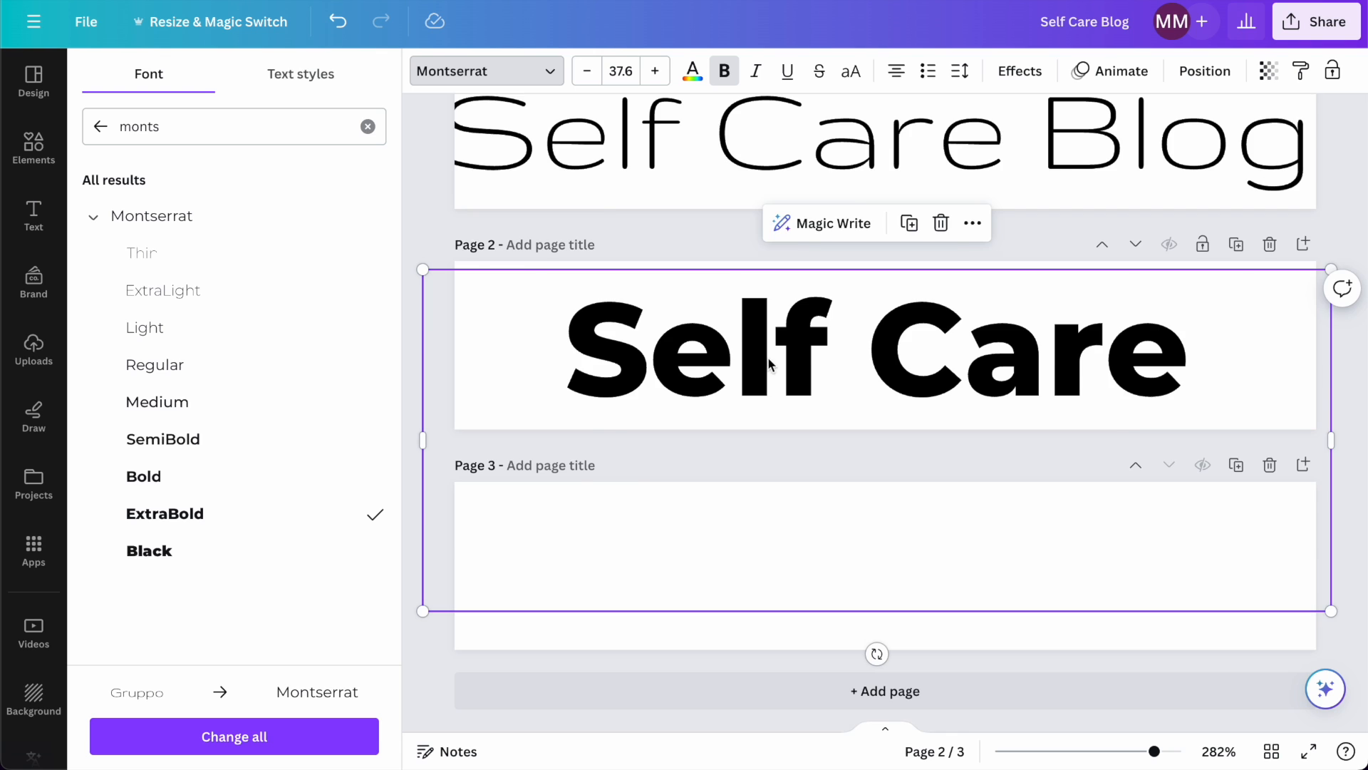
- Select the page 1 title and clear the font search to list the document's fonts
scroll(770, 364, "up", 2)
left_click(580, 223)
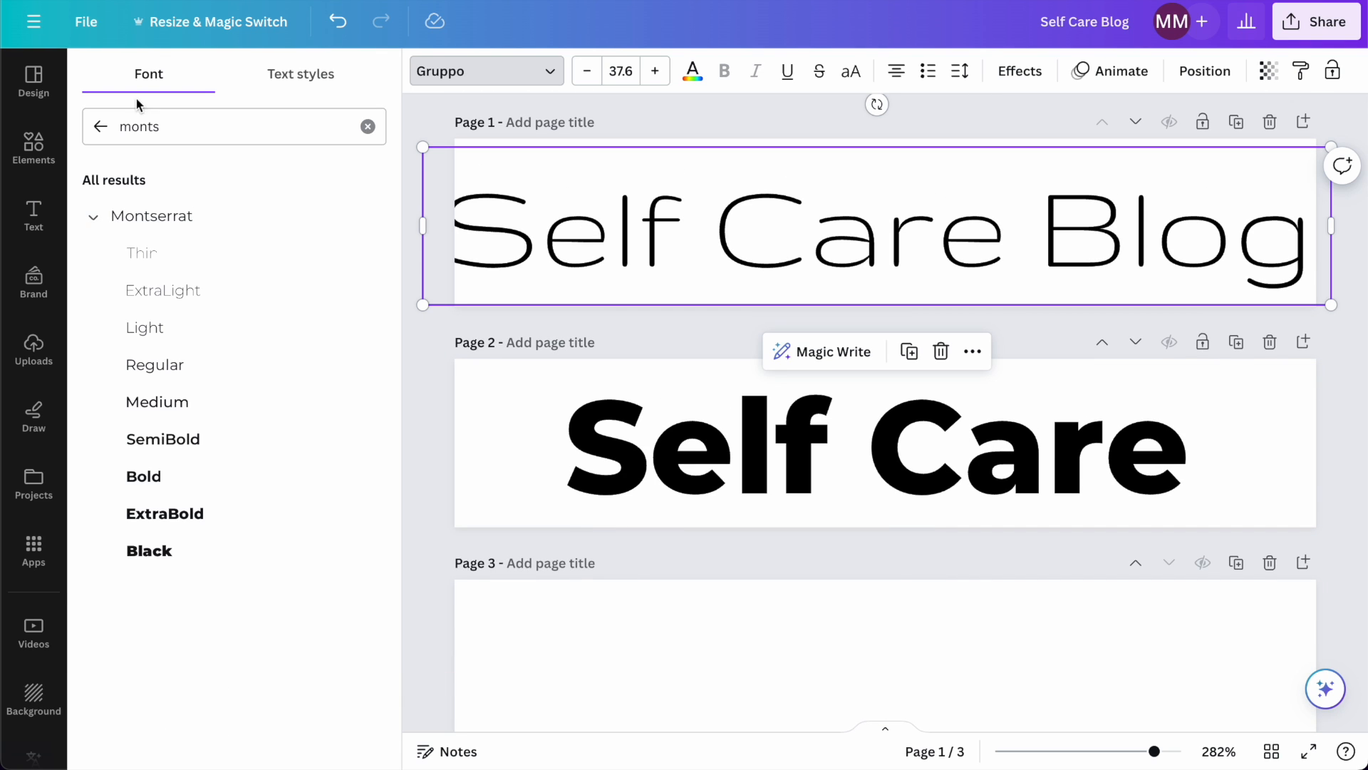
left_click(368, 126)
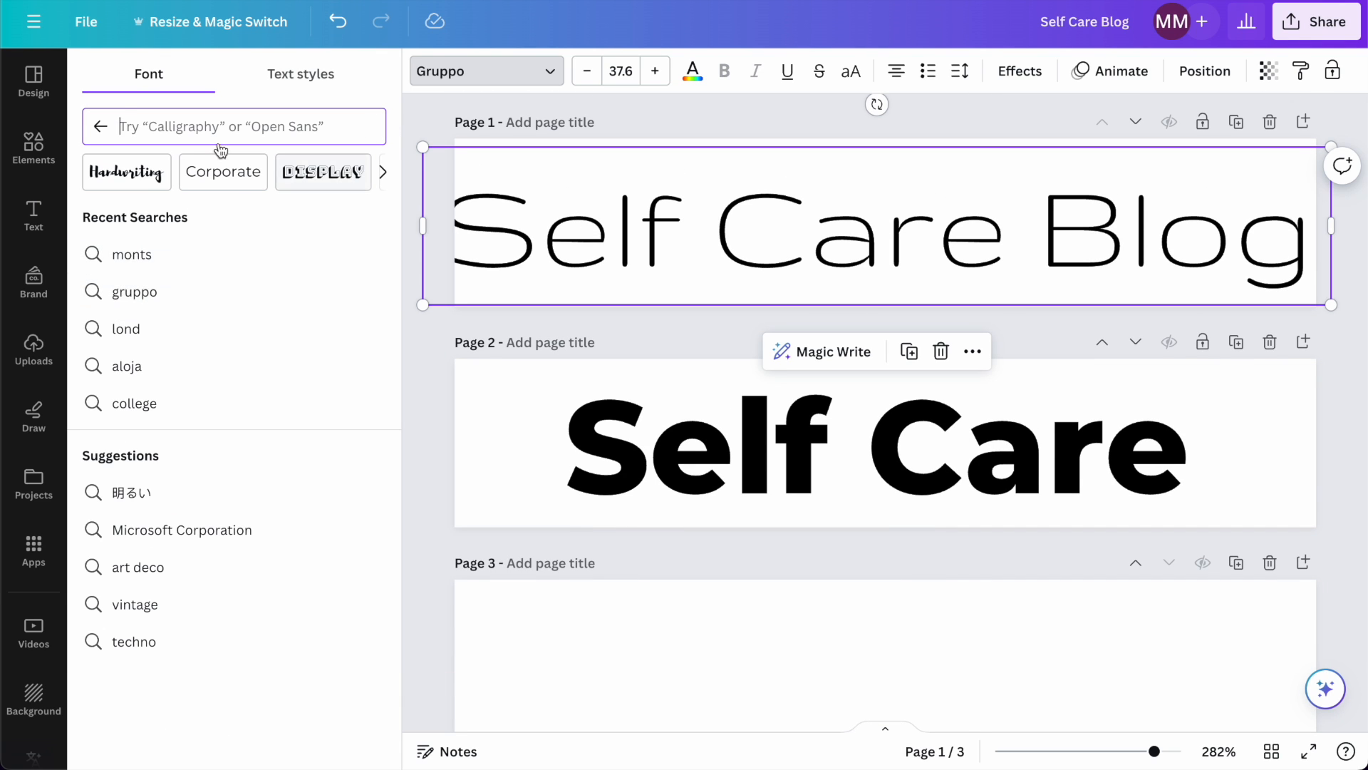
left_click(101, 126)
- Widen the page 2 title's box to fit on one line and remove the spaces so it reads "SelfCareBlog"
left_click(782, 397)
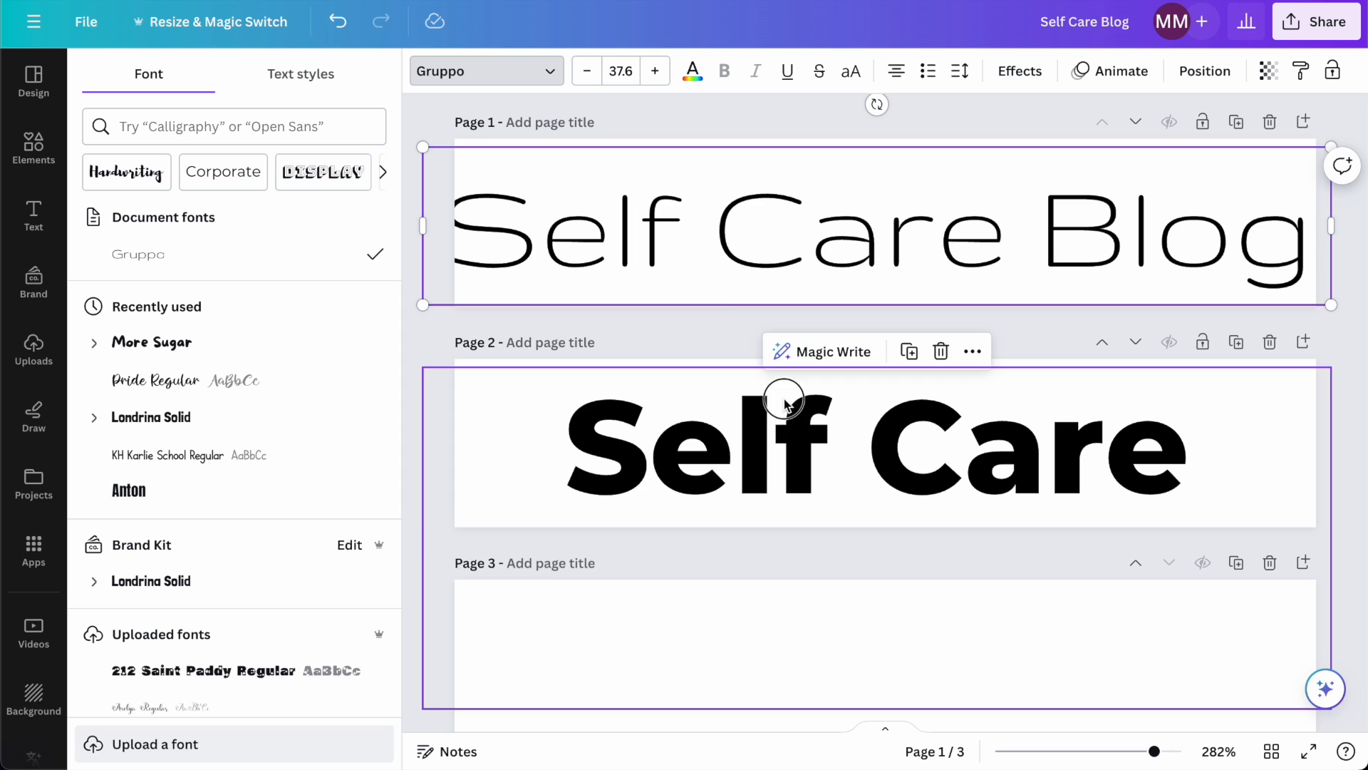
left_click_drag(417, 543, 344, 544)
left_click(693, 446)
key("BackSpace")
left_click(1011, 449)
key("BackSpace")
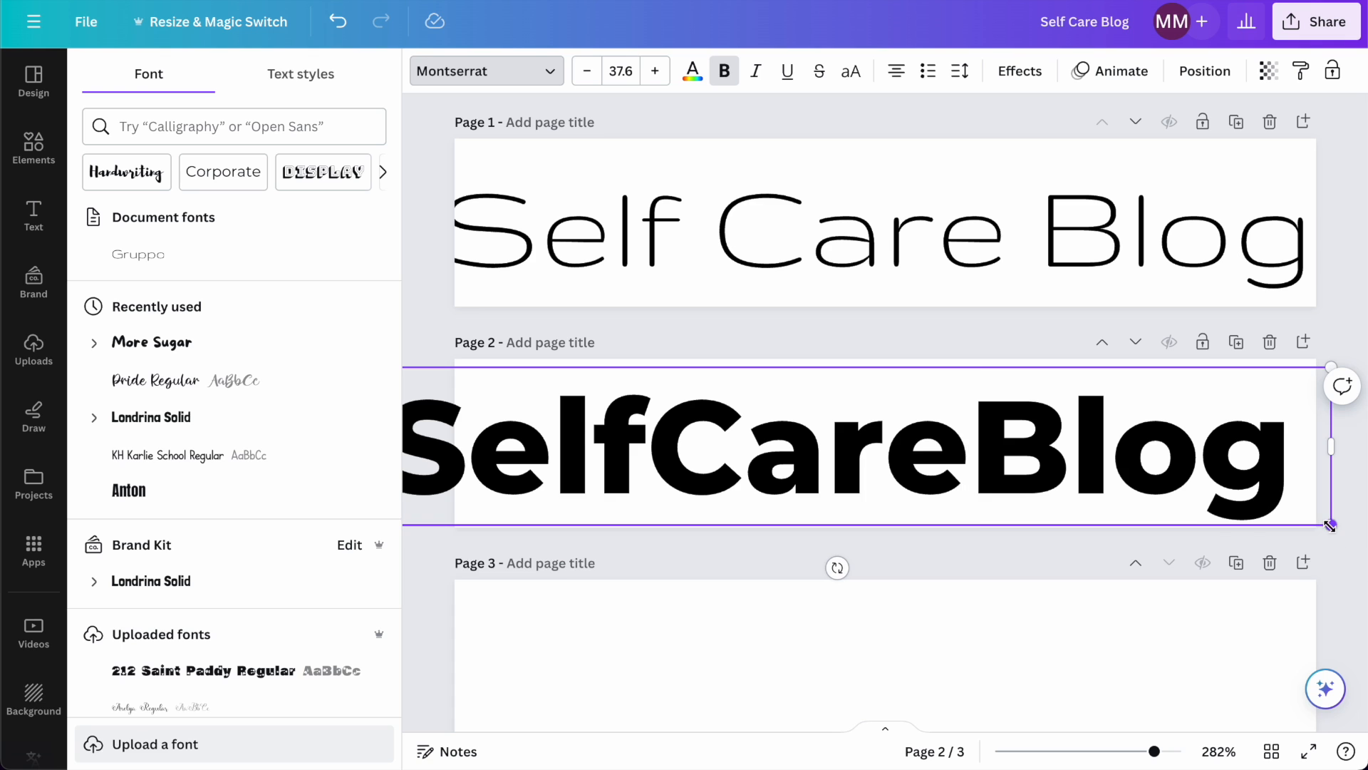
- Scale the "SelfCareBlog" title down to font size 35.3 and move it so it fits centered within page 2
left_click_drag(1330, 525, 1272, 515)
left_click_drag(855, 450, 951, 450)
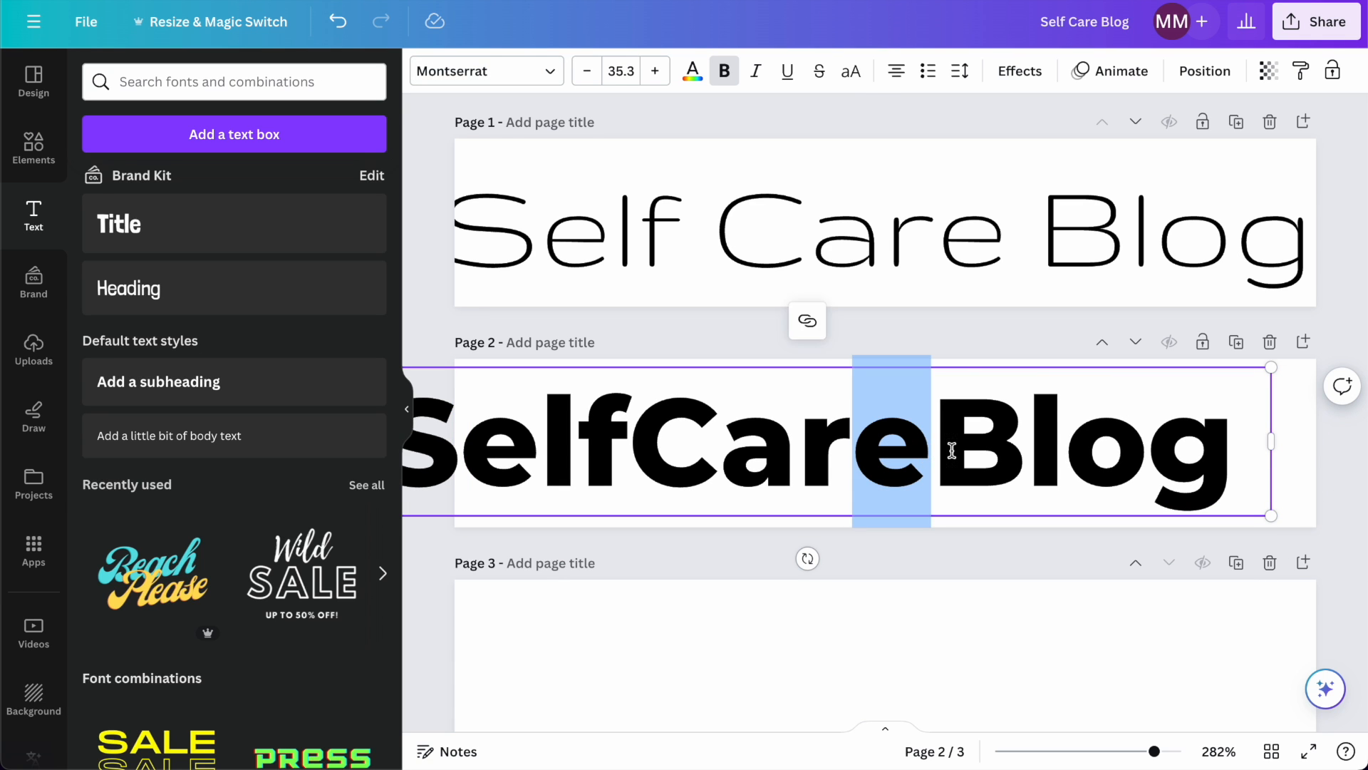
left_click(1008, 235)
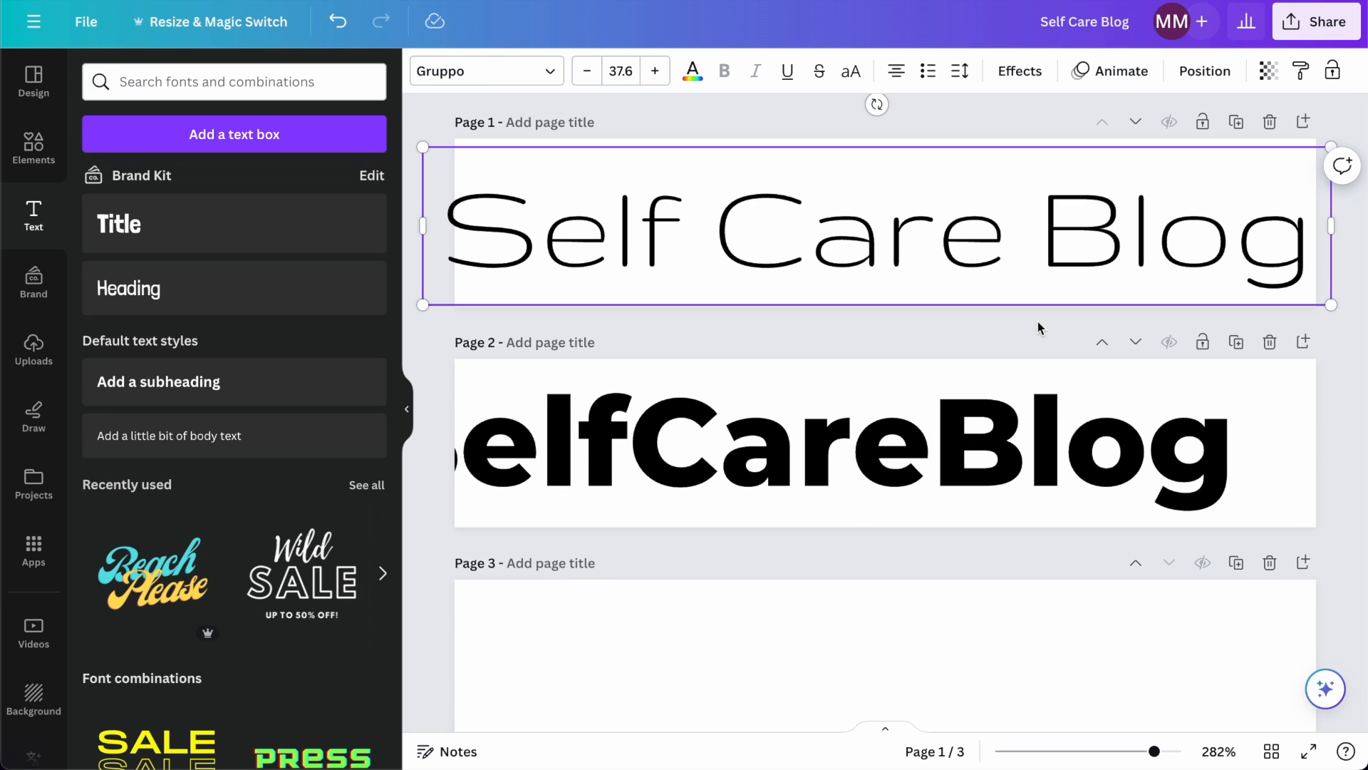
scroll(1039, 328, "down", 2)
left_click(1041, 510)
left_click(1009, 328)
left_click_drag(888, 347, 968, 342)
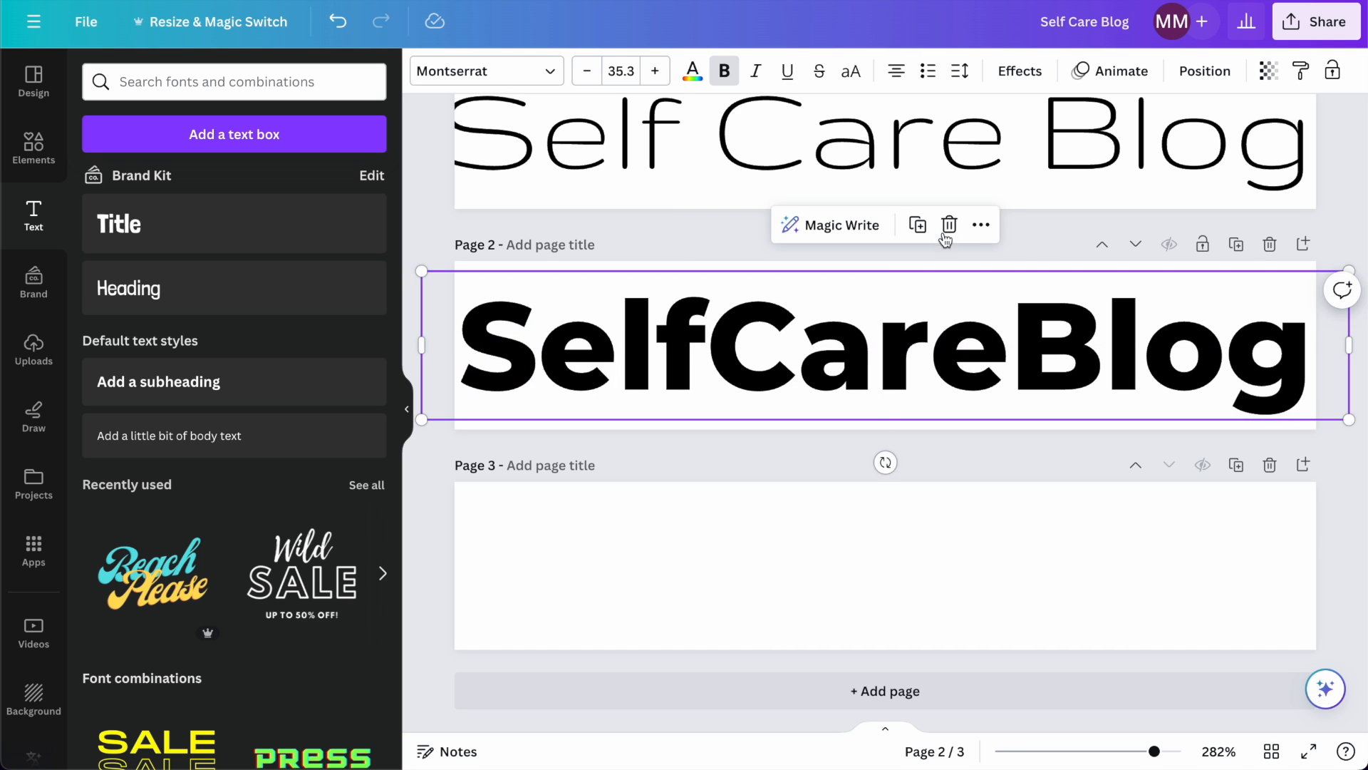
left_click(1026, 242)
- Title page 2 "self care blog logo"
left_click(531, 244)
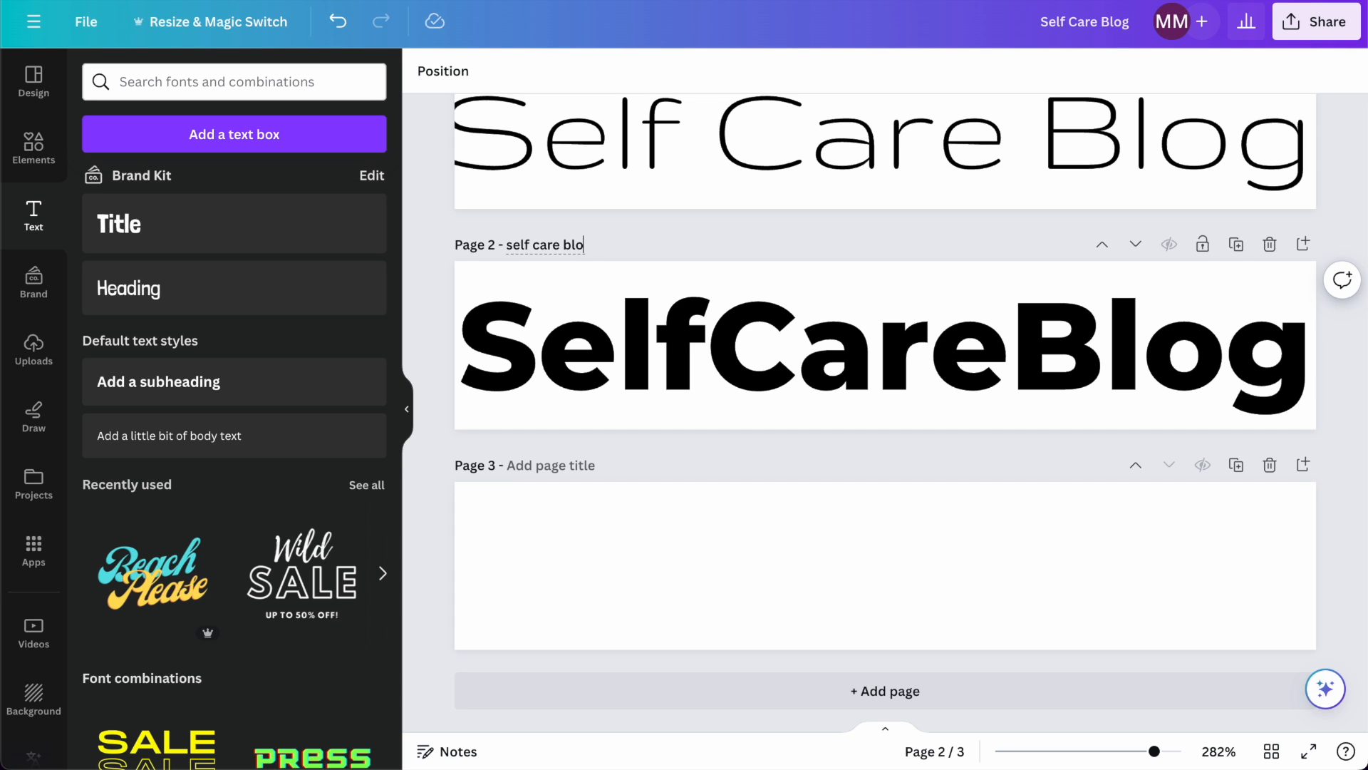
type("self care blog logo")
left_click(725, 243)
- Download only page 2 as a PNG with a transparent background
left_click(1279, 26)
left_click(1112, 487)
left_click(1095, 266)
left_click(1088, 359)
left_click(1082, 417)
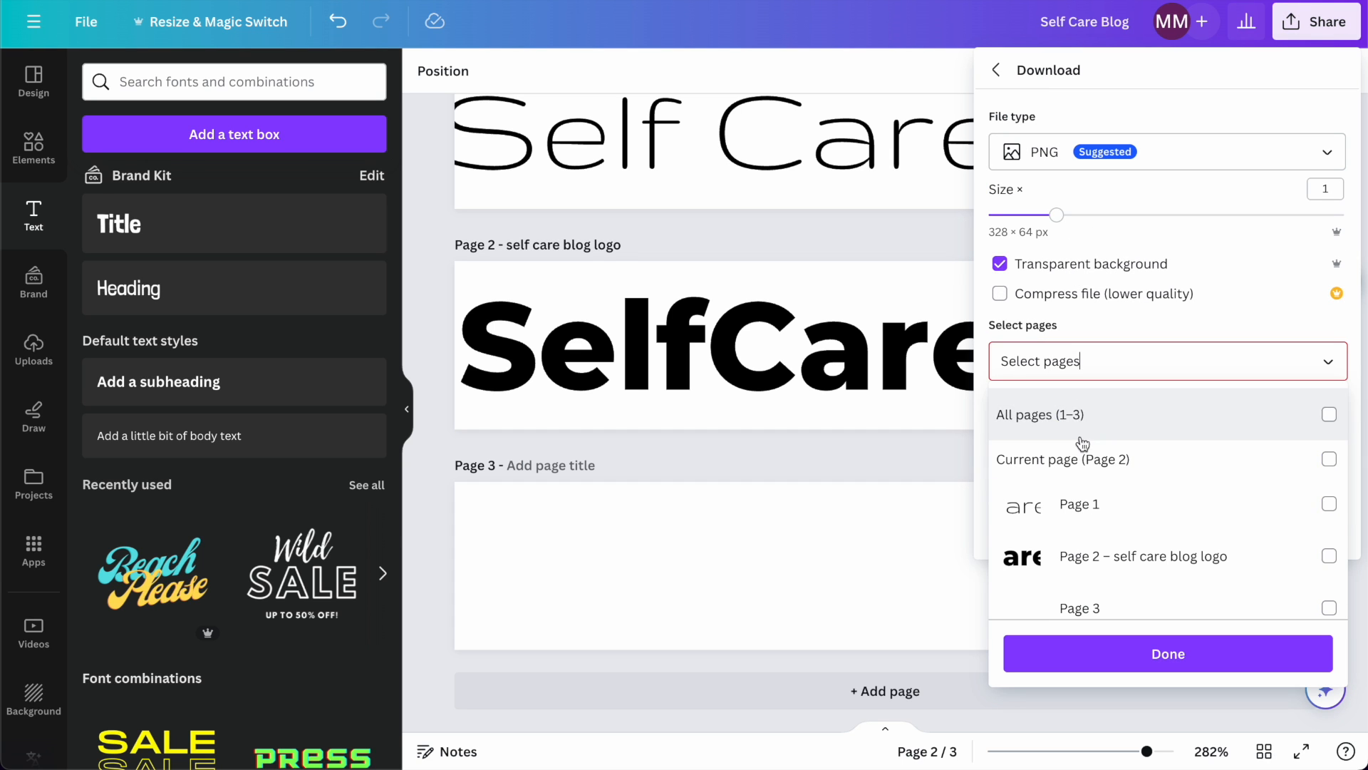
left_click(1094, 556)
left_click(1115, 651)
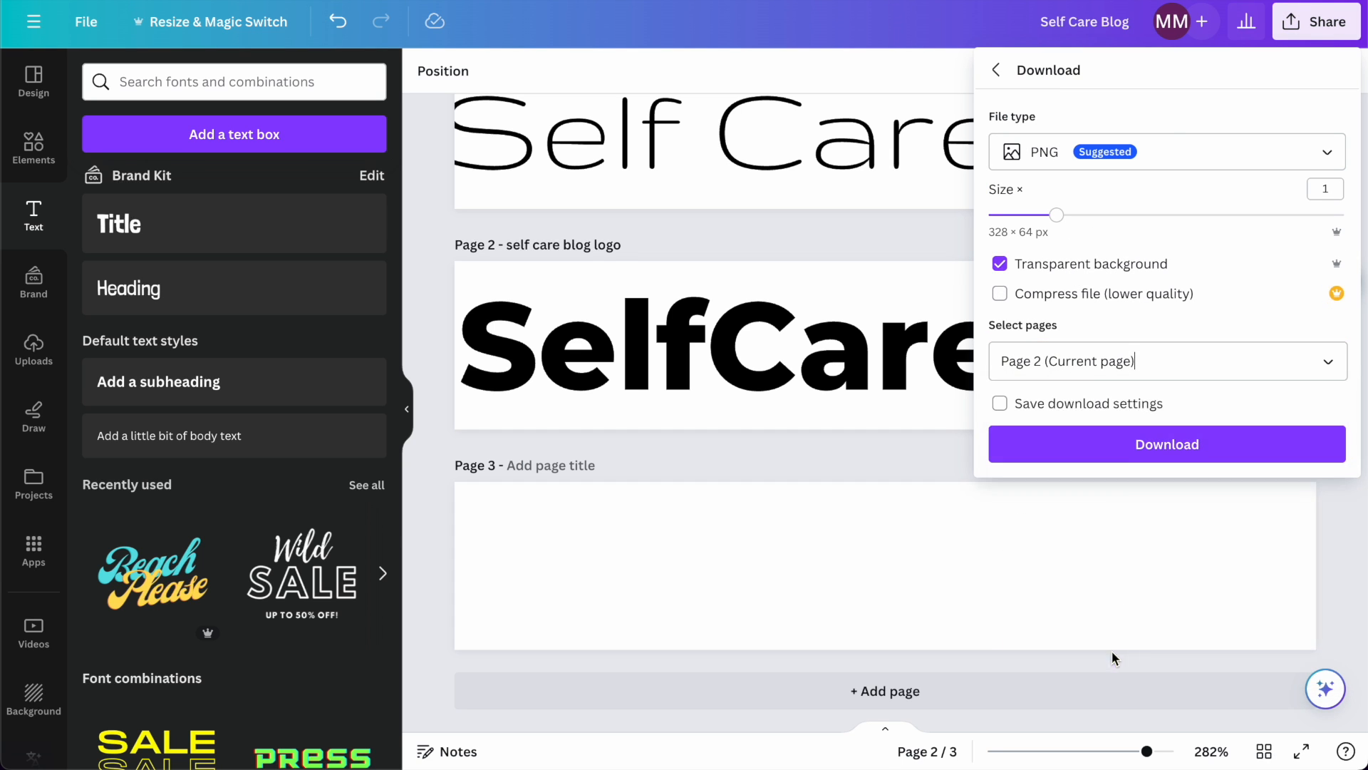
left_click(1124, 446)
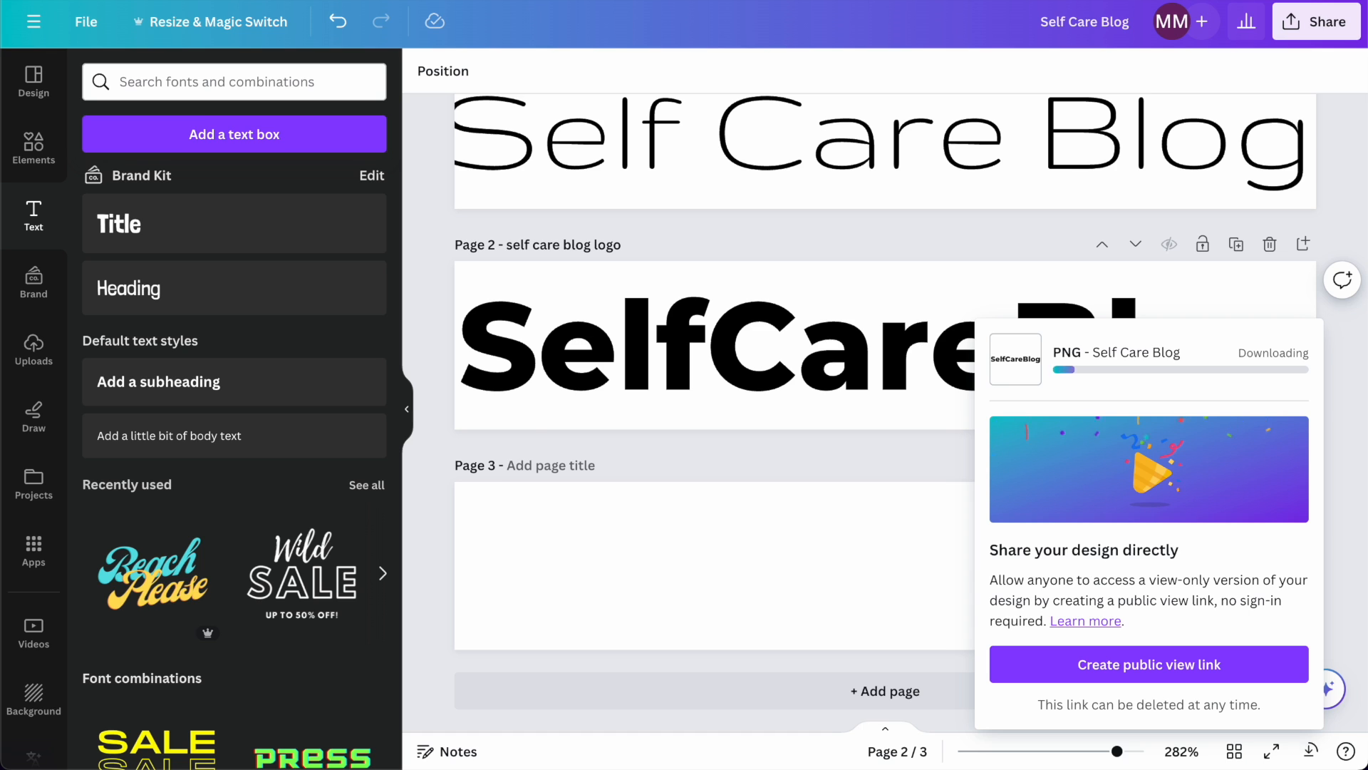
- Switch to Hostinger Website Builder and replace the Mercado header logo with the uploaded file "self care blog logo.png"
key("ctrl+Tab")
left_click(895, 320)
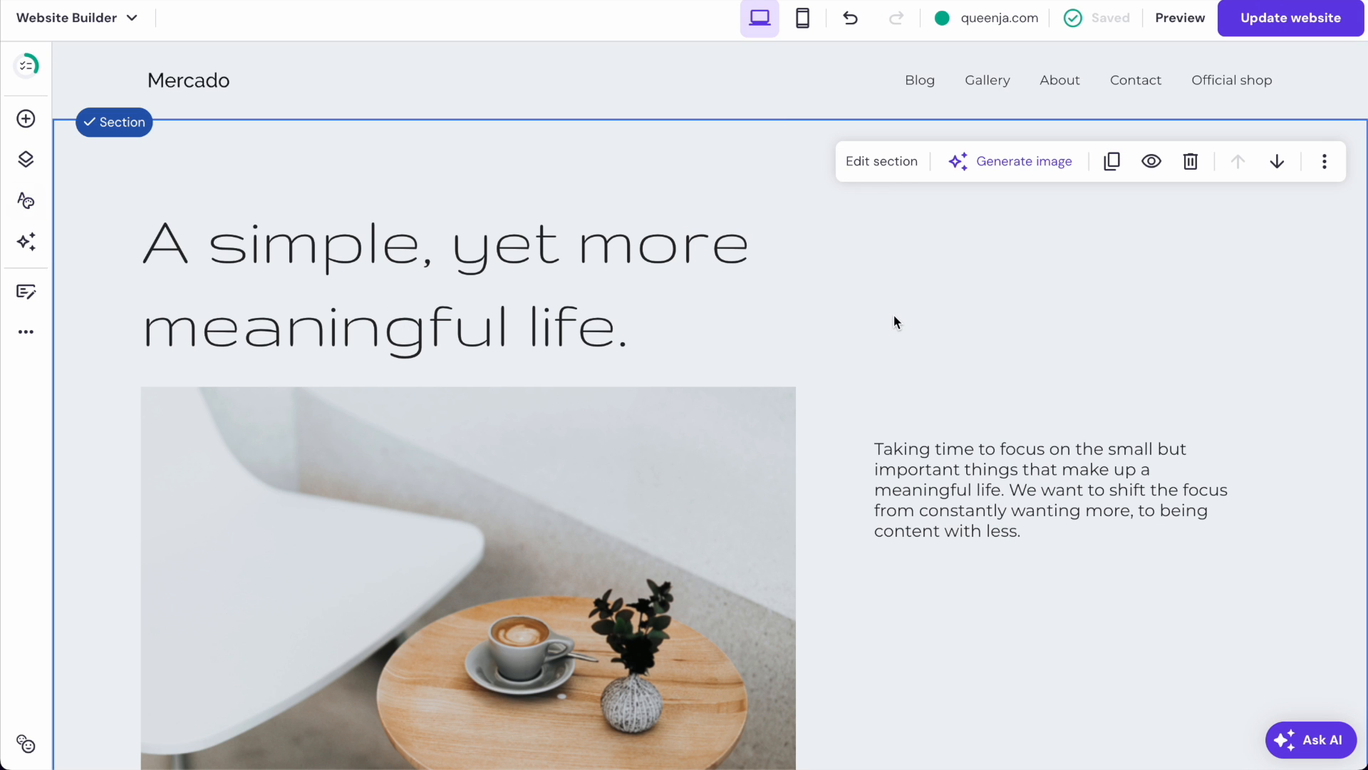
left_click(189, 80)
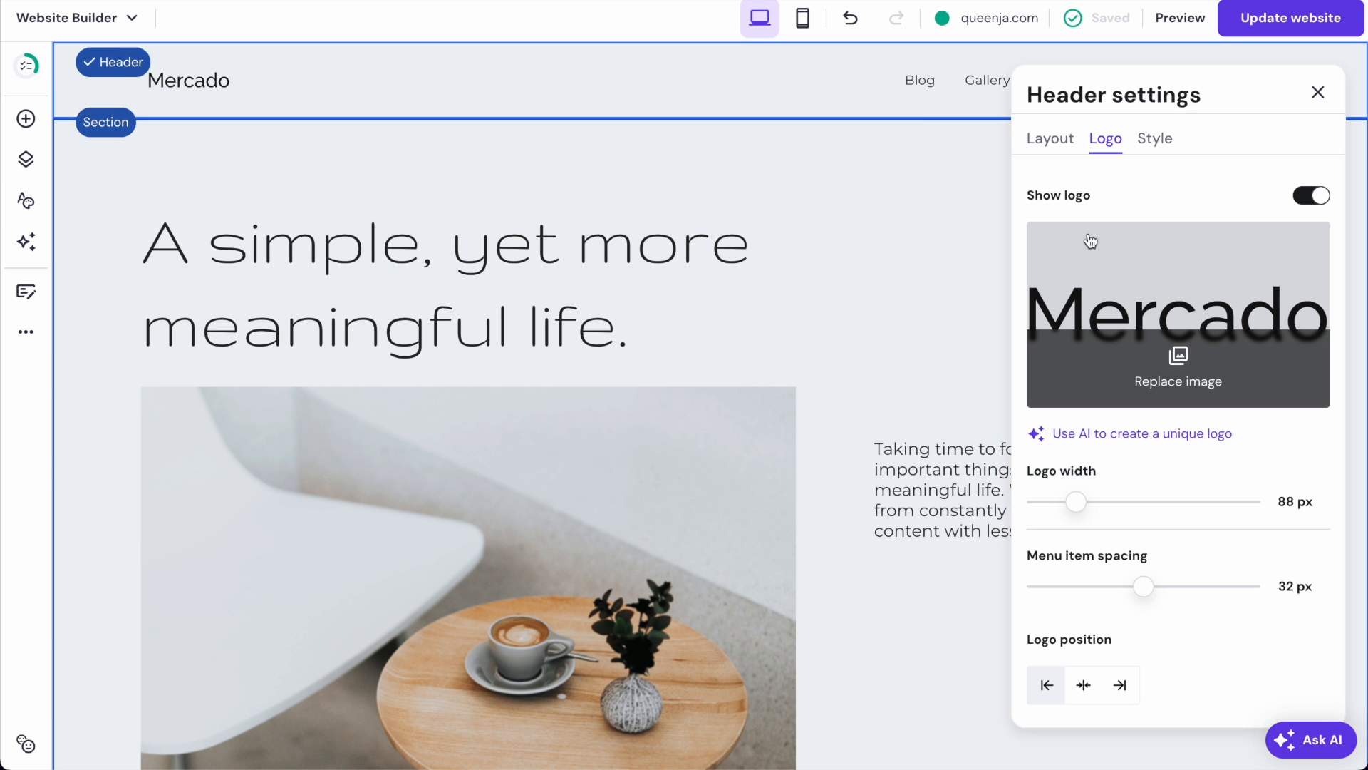
left_click(1169, 372)
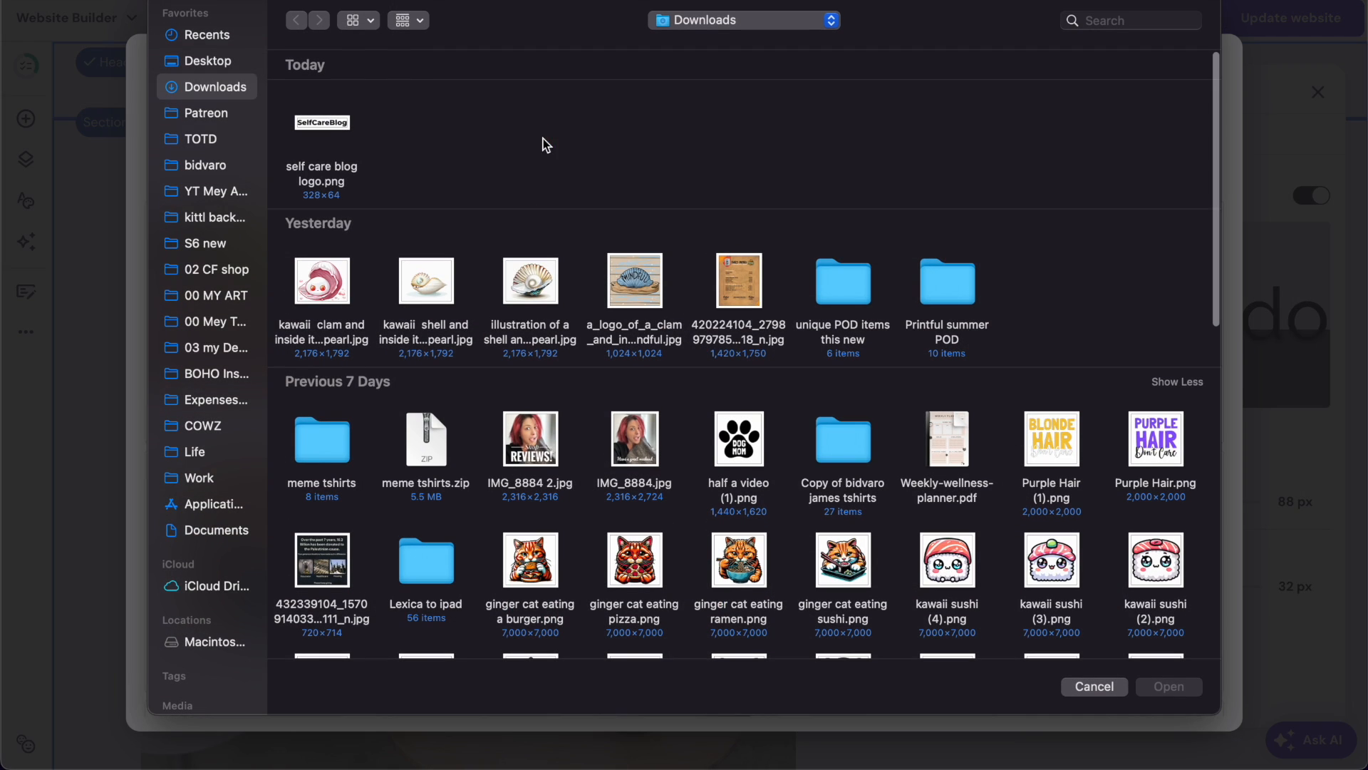
double_click(335, 133)
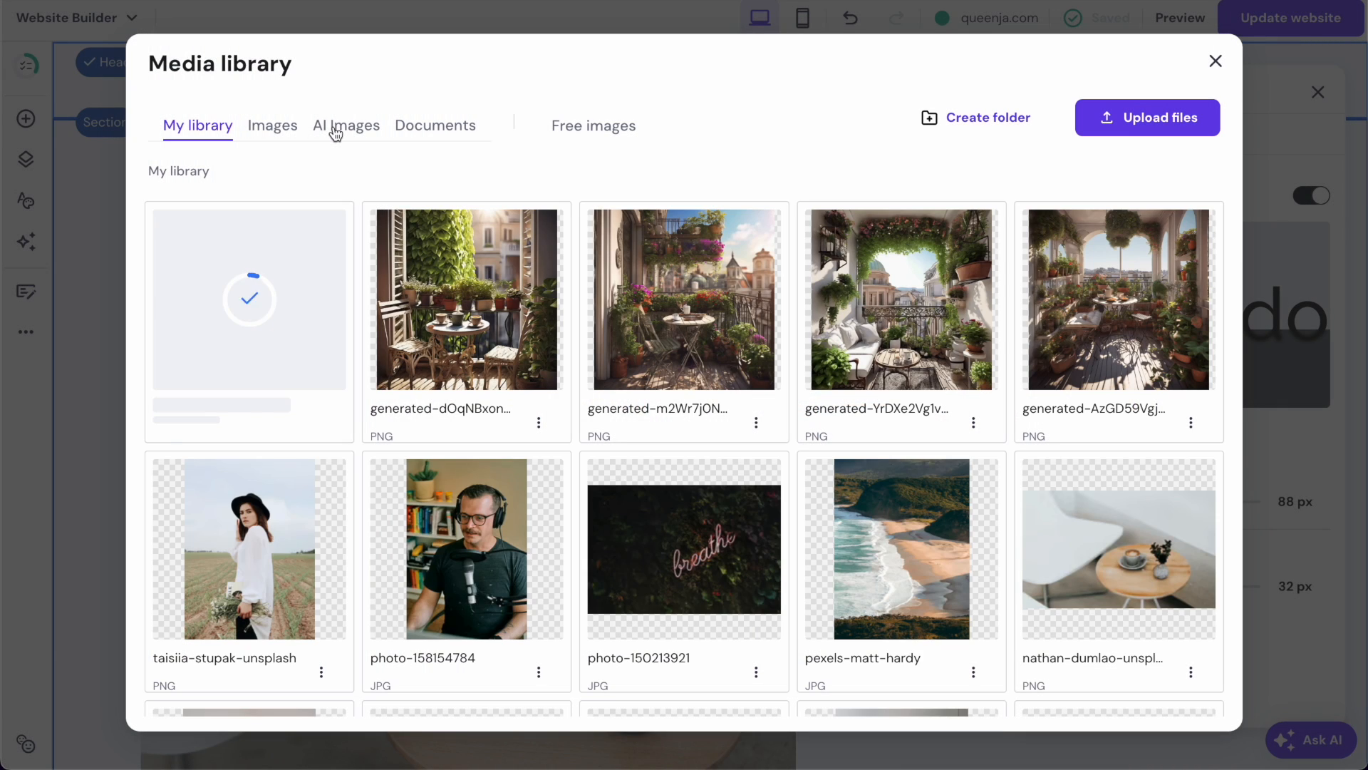
left_click(245, 297)
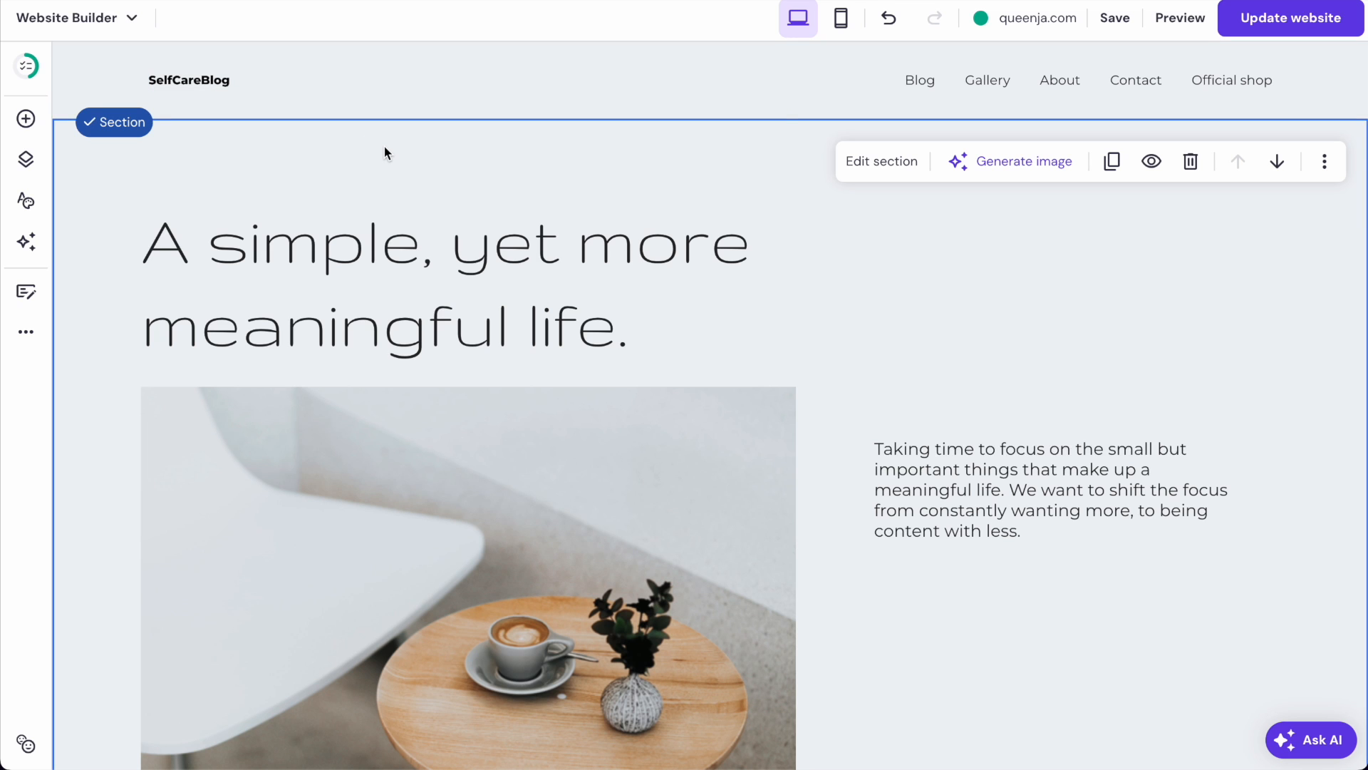
- Enlarge the header logo width to 350 px and view the header's style settings
left_click(205, 82)
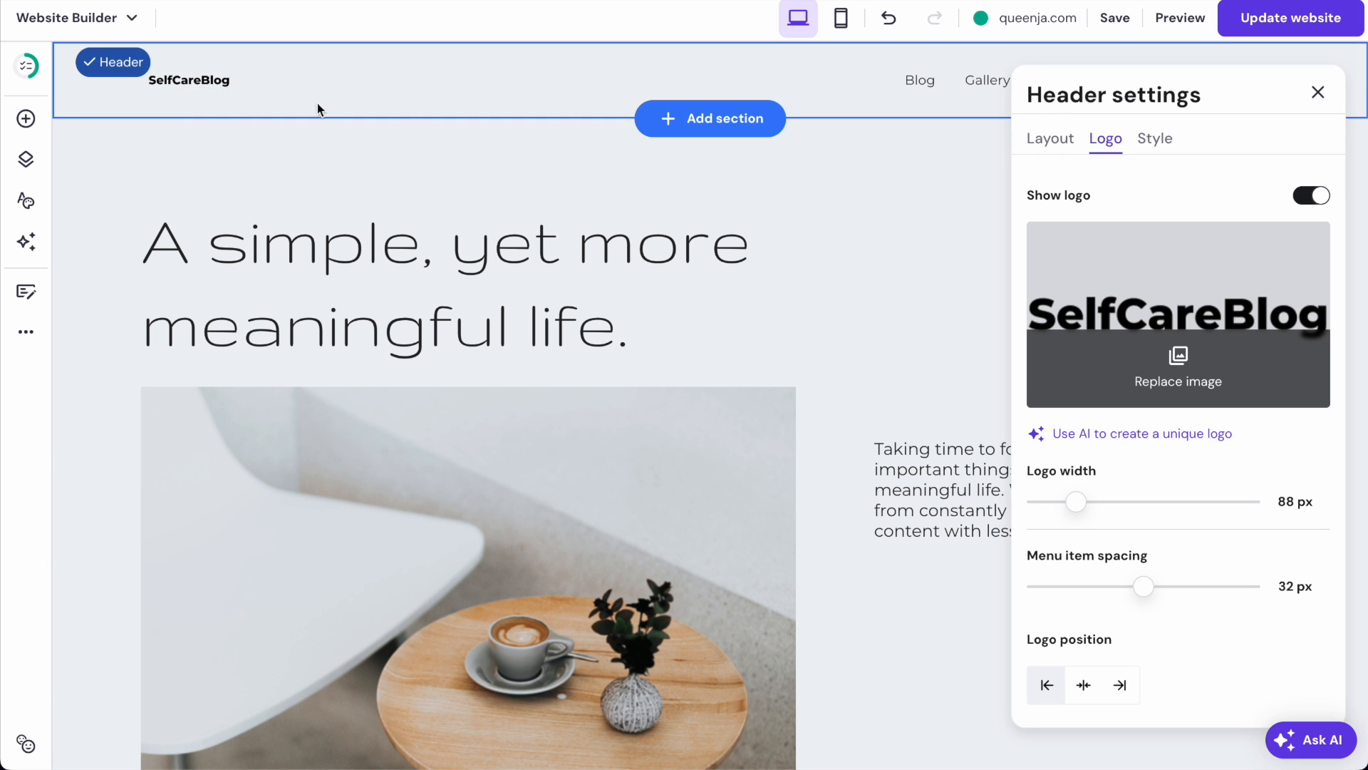
left_click_drag(1076, 502, 1320, 504)
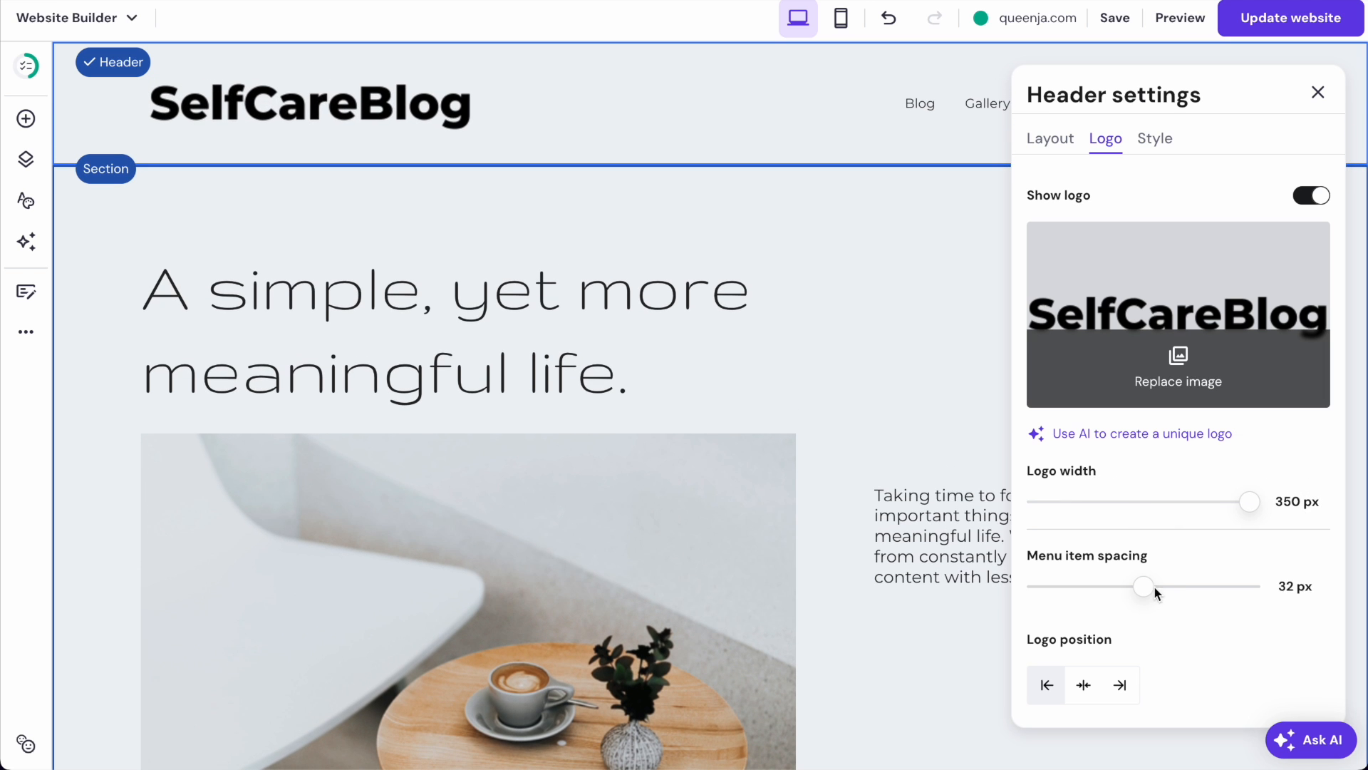
left_click(1169, 141)
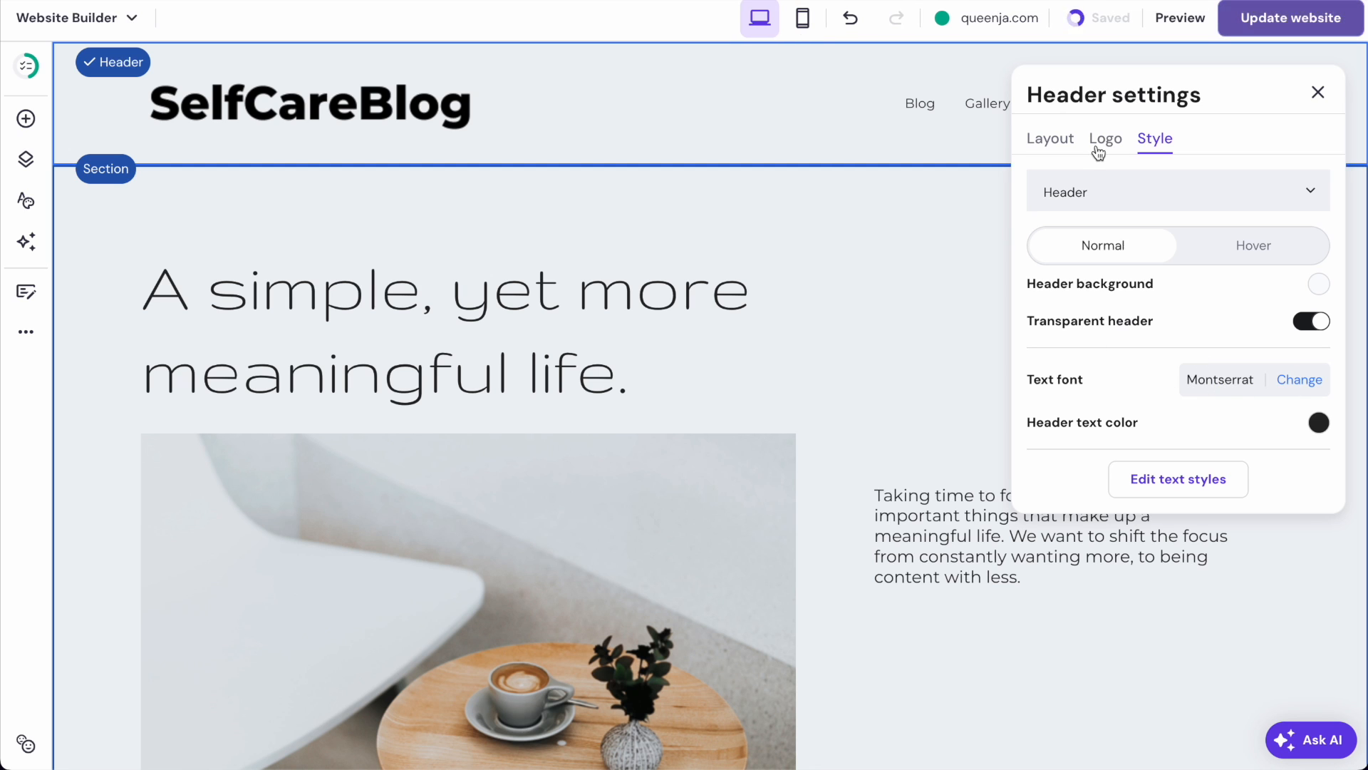
- Make the header sticky and save the website
left_click(1037, 141)
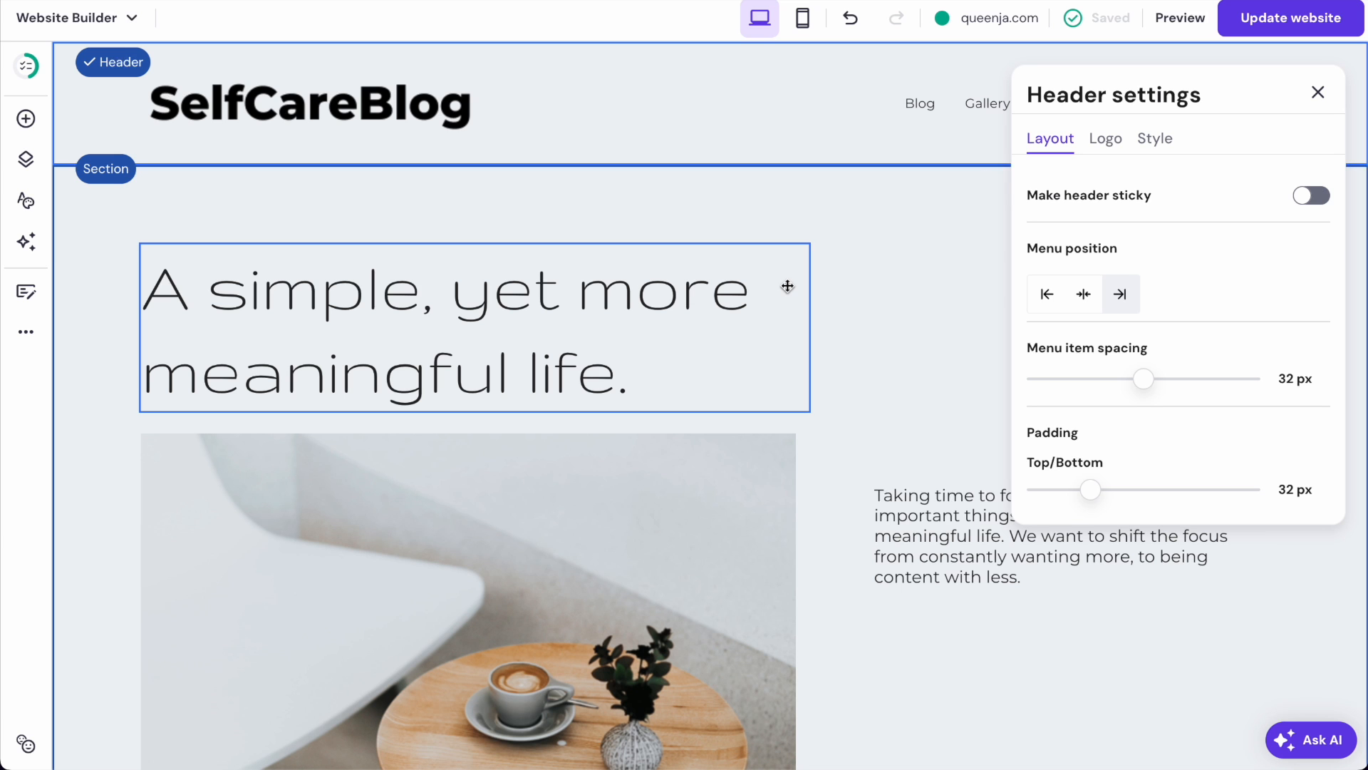
scroll(883, 269, "down", 7)
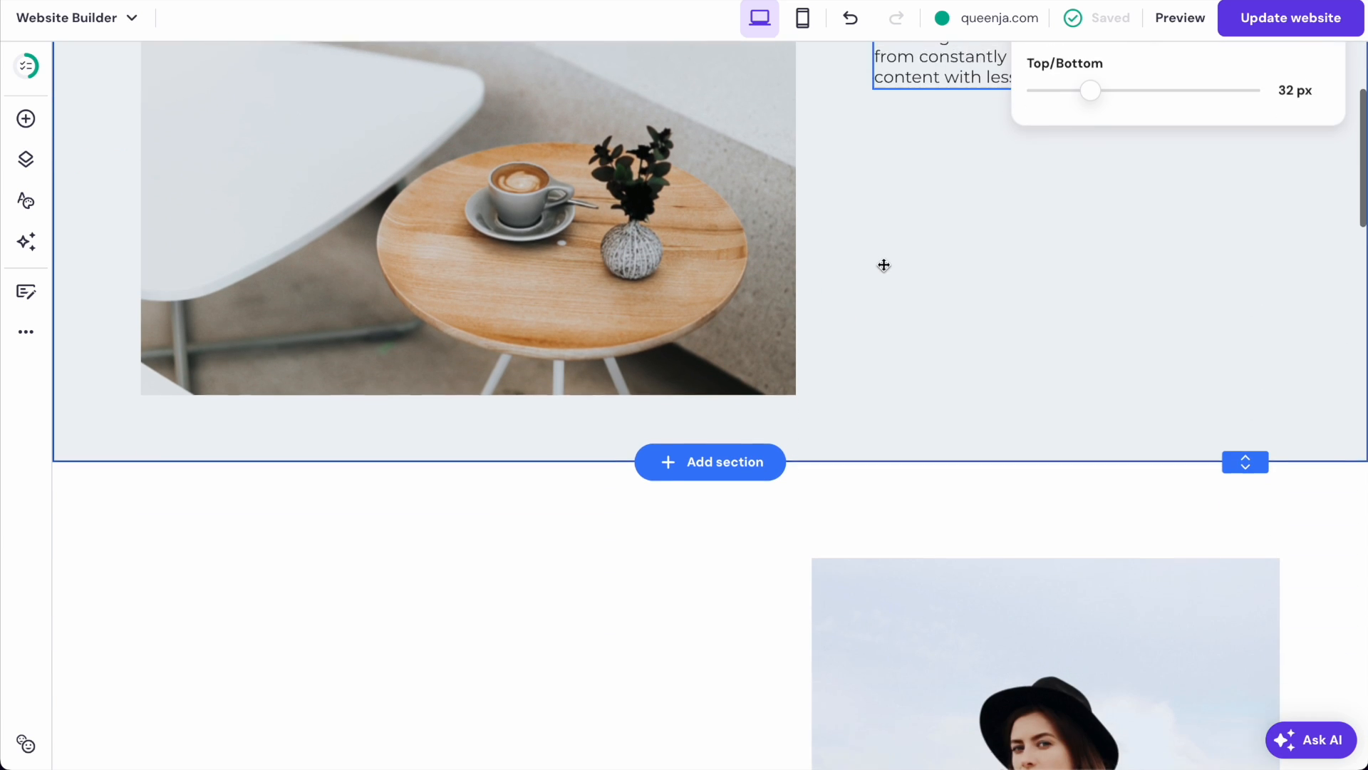
scroll(883, 269, "up", 7)
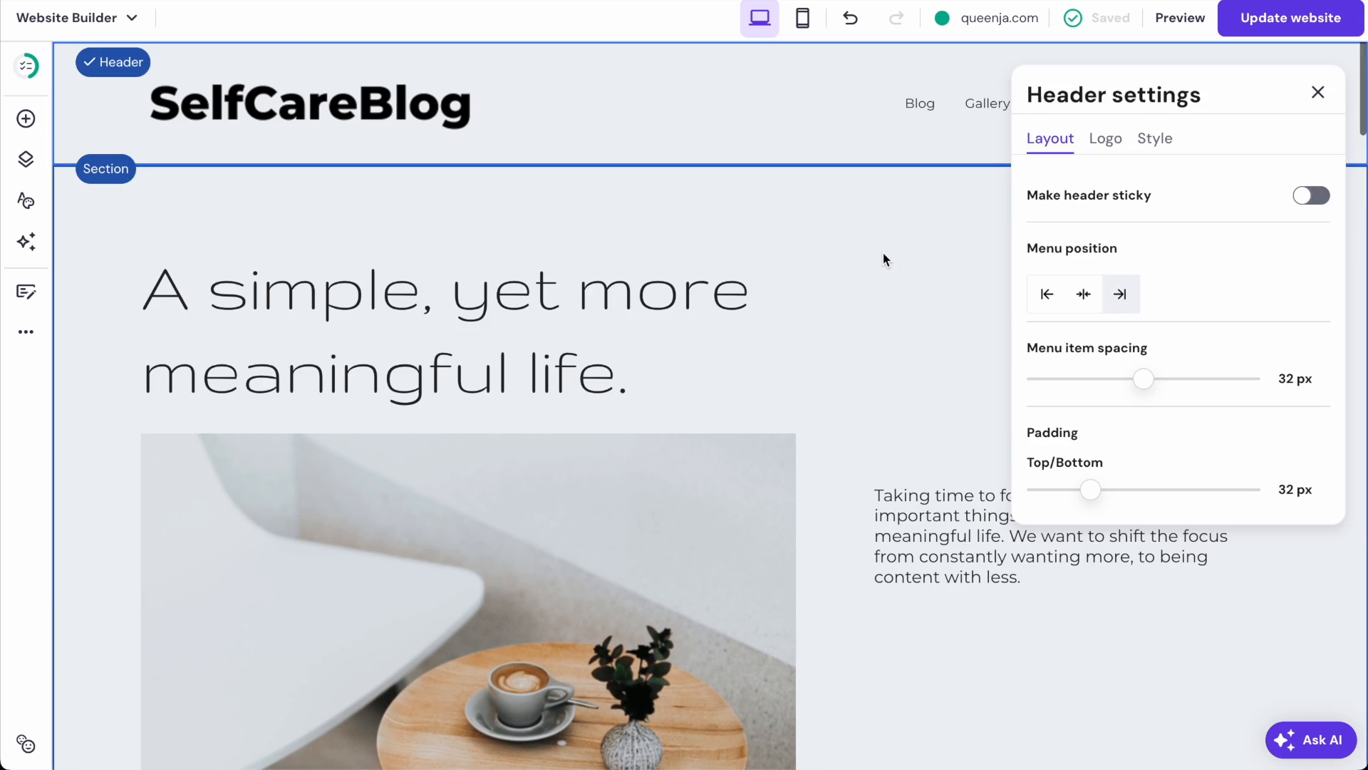
left_click(1319, 199)
scroll(848, 222, "down", 6)
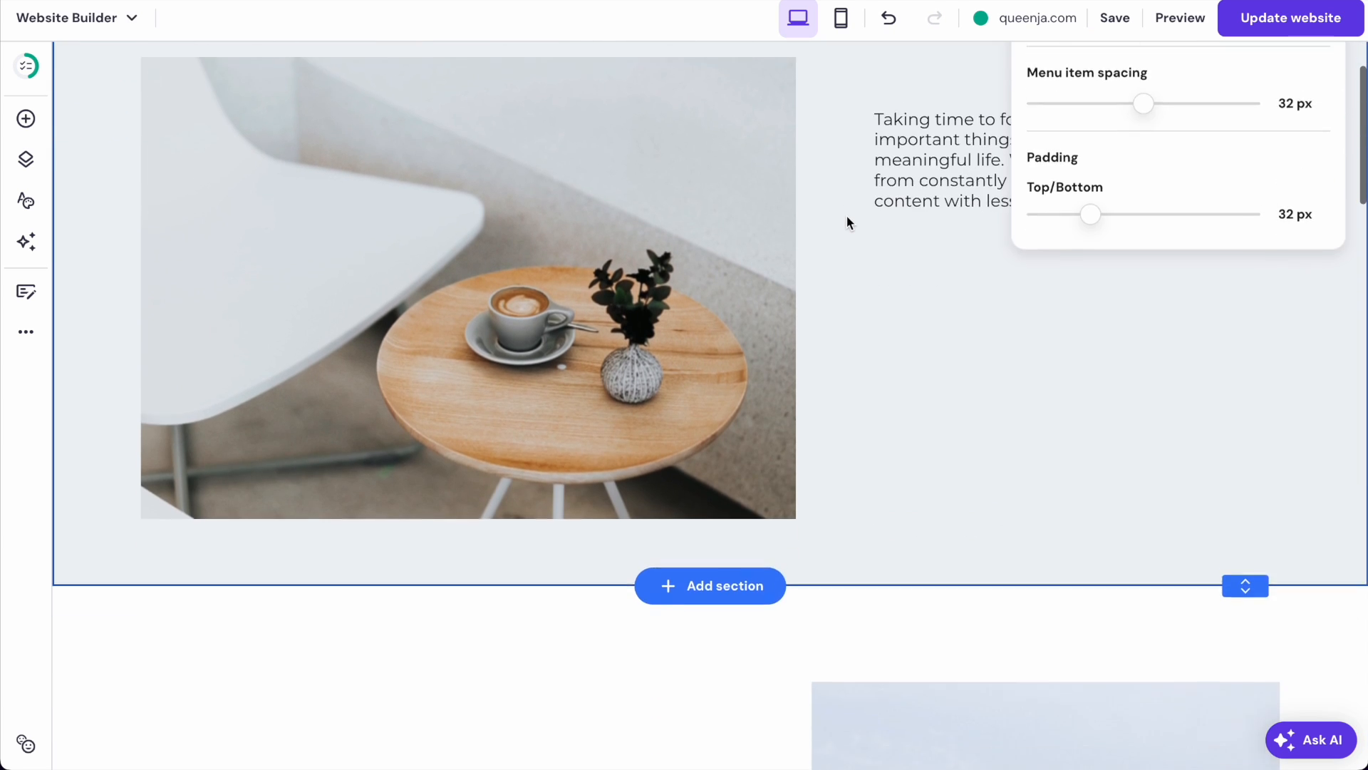
scroll(846, 221, "up", 6)
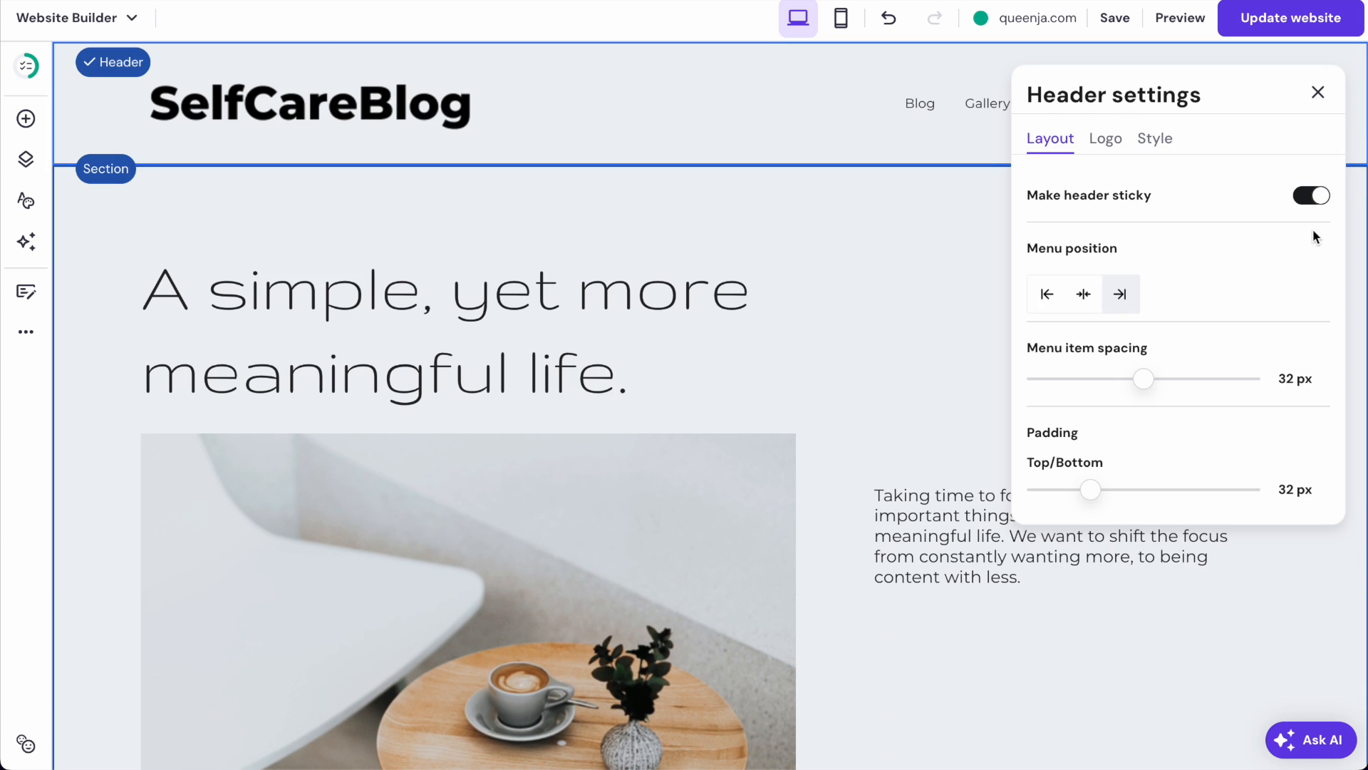
left_click(870, 271)
scroll(883, 300, "down", 5)
scroll(882, 301, "up", 5)
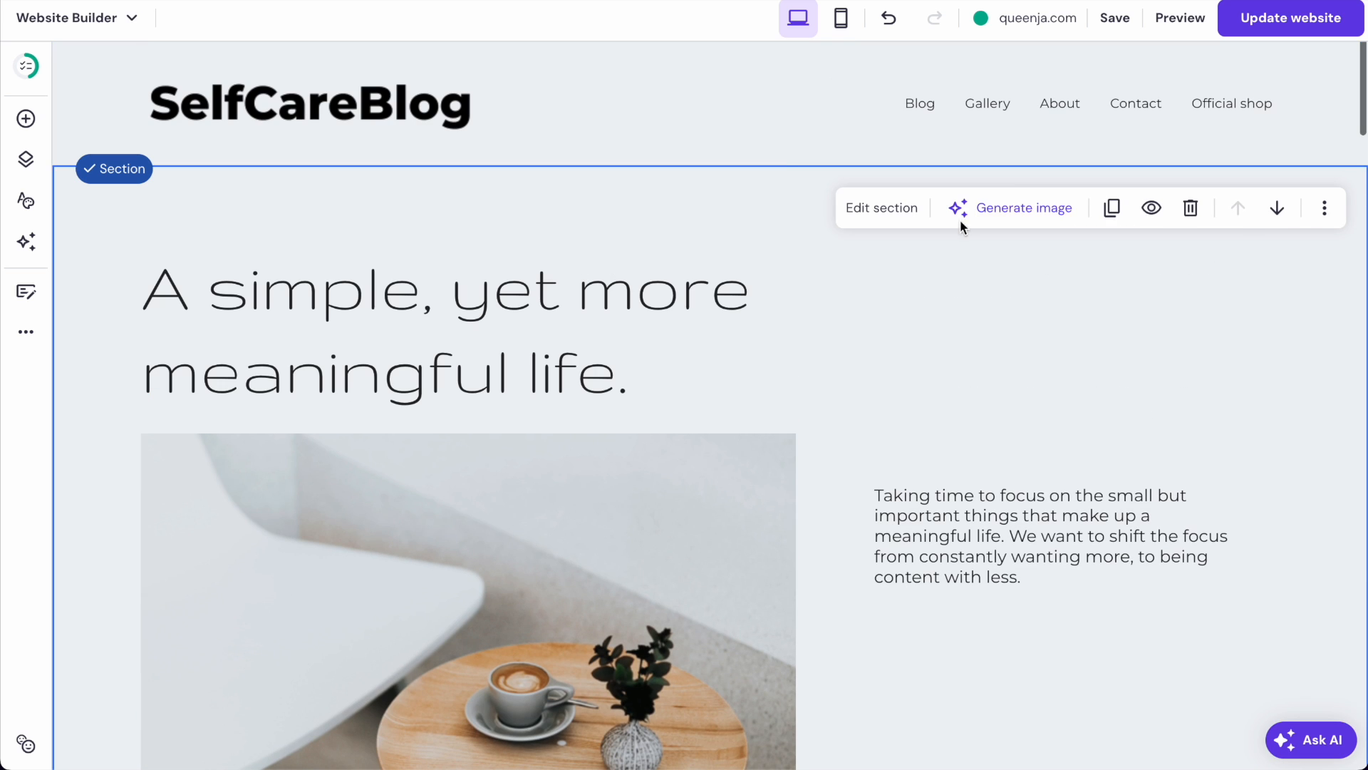
left_click(1119, 19)
- Preview the desktop site, check the sticky header down the page, and return to the editor
left_click(1176, 18)
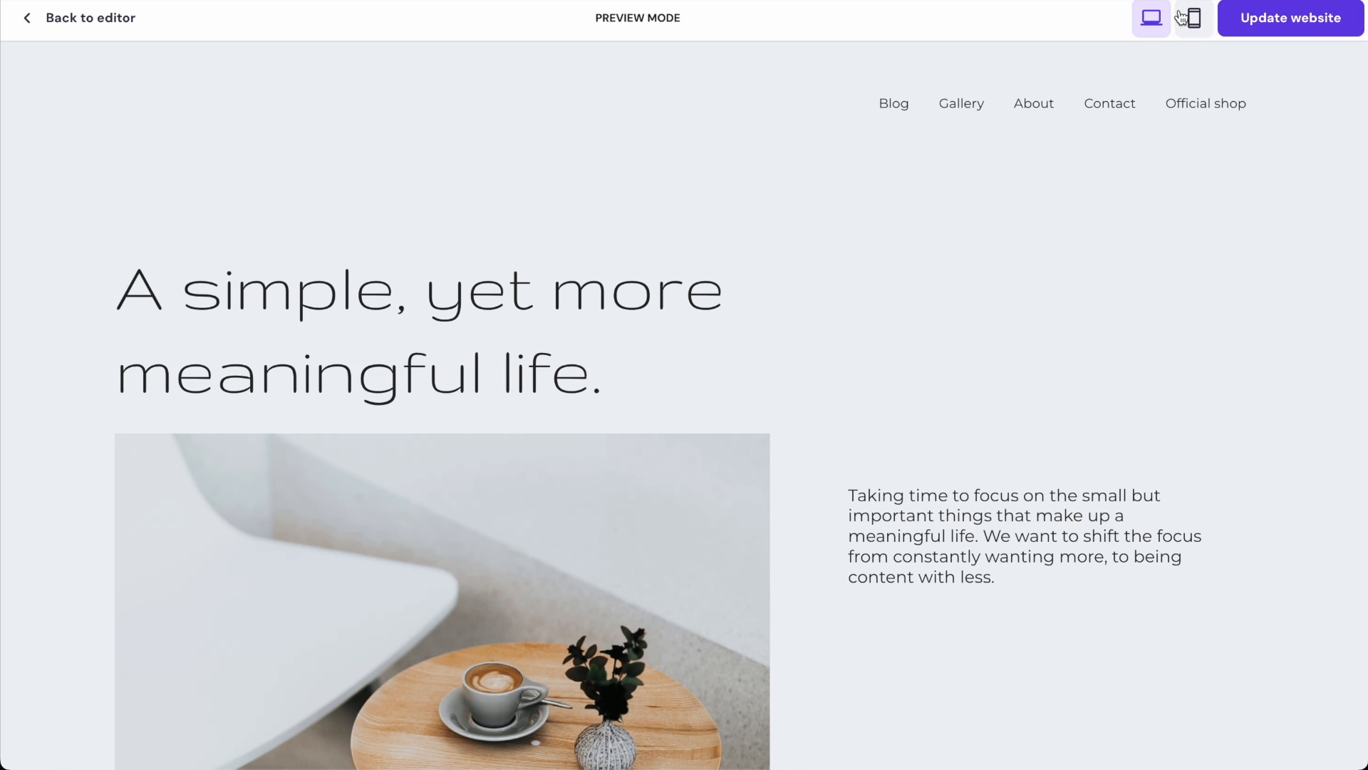
scroll(973, 173, "down", 8)
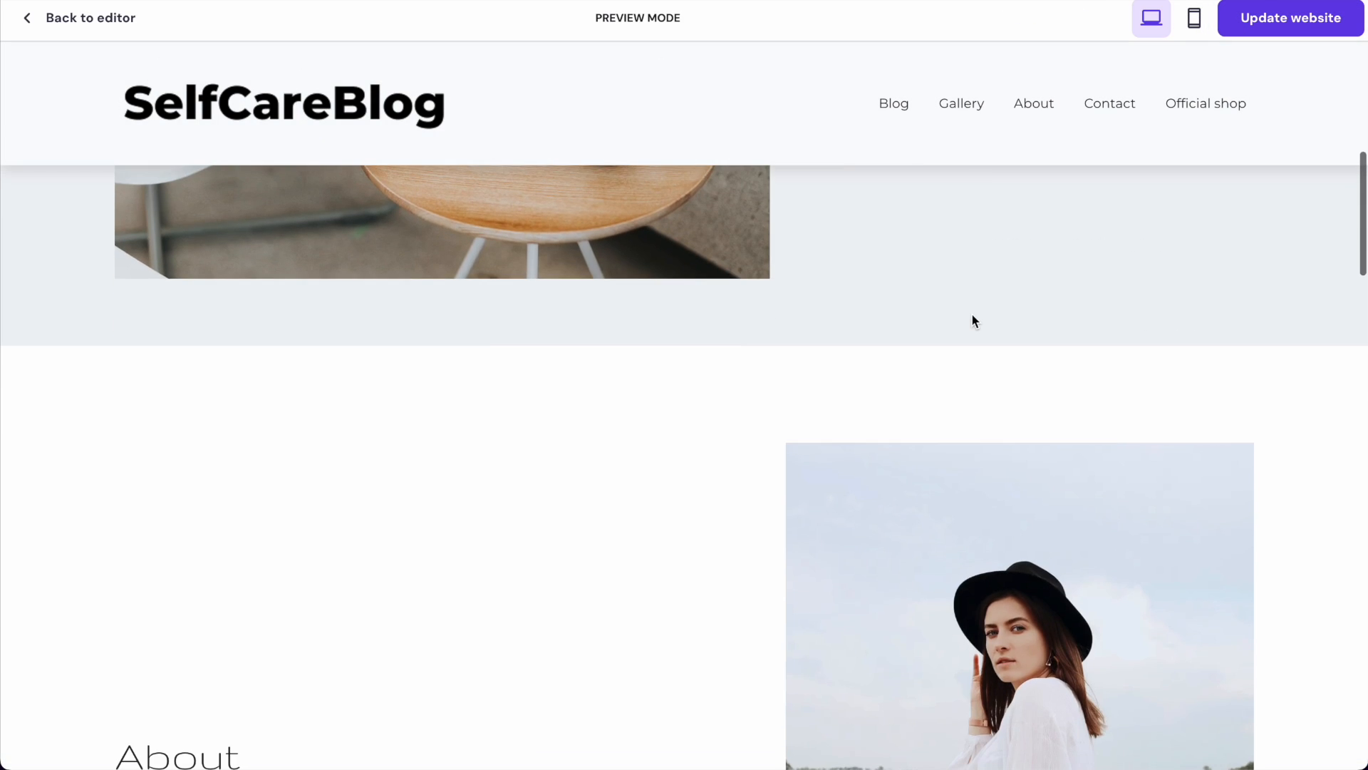
scroll(972, 316, "down", 15)
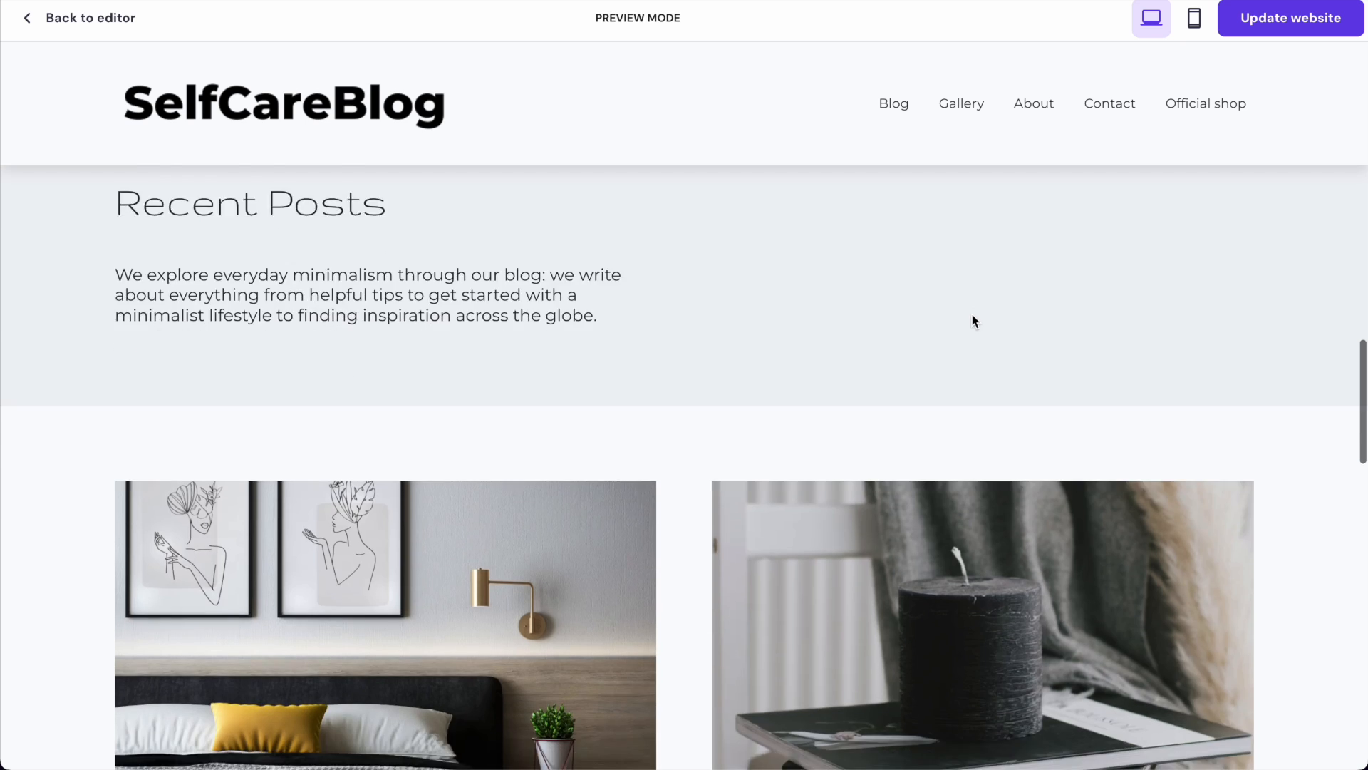
scroll(972, 315, "down", 5)
scroll(971, 318, "up", 20)
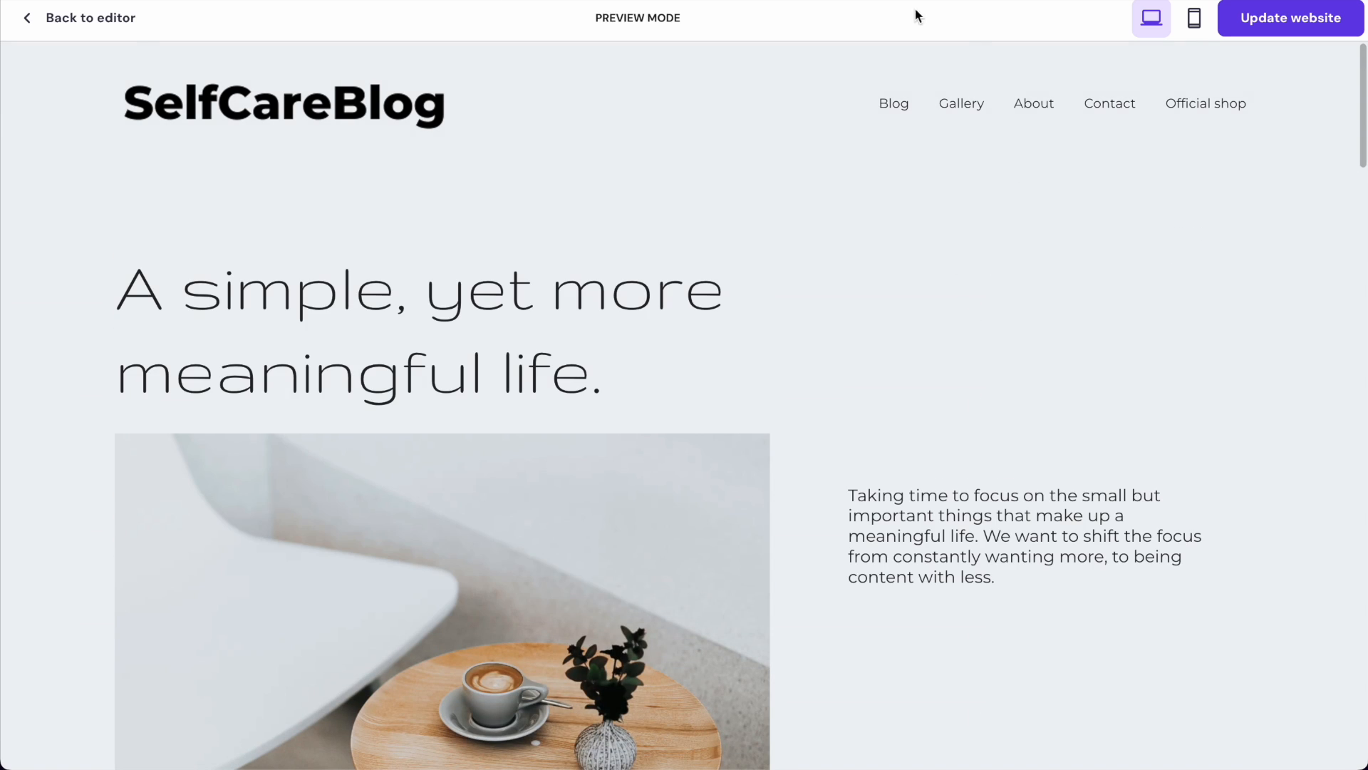
left_click(127, 19)
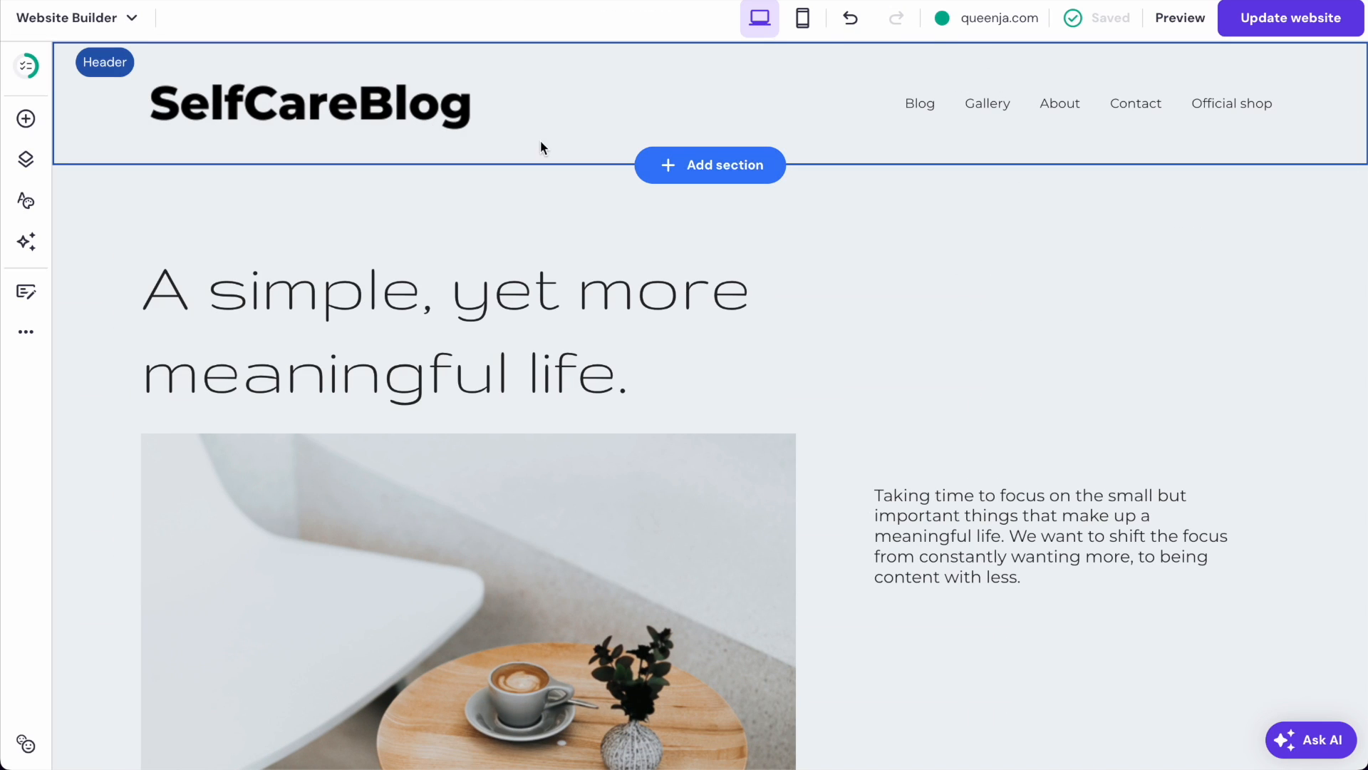
- Set the header logo width to 150 px and try the centered and left-aligned menu positions
left_click(214, 82)
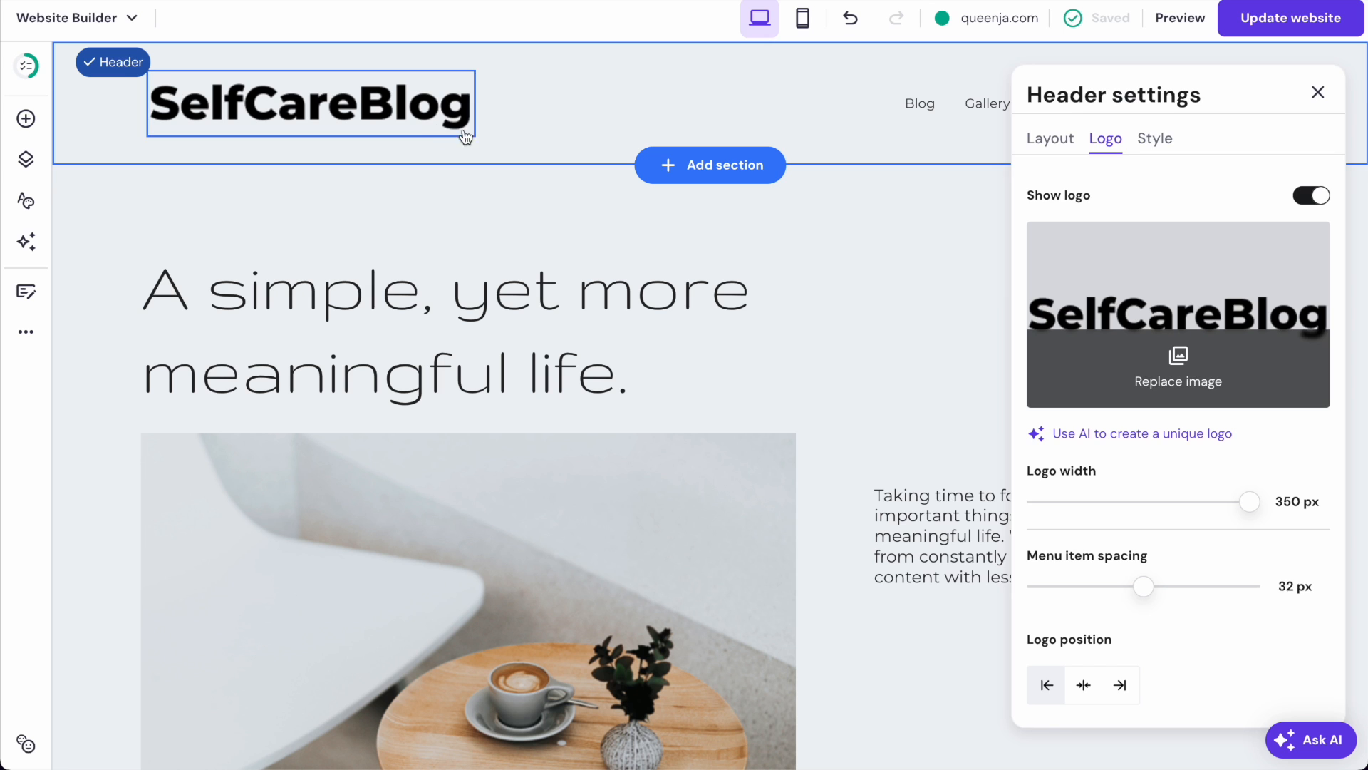
left_click_drag(1250, 502, 1116, 505)
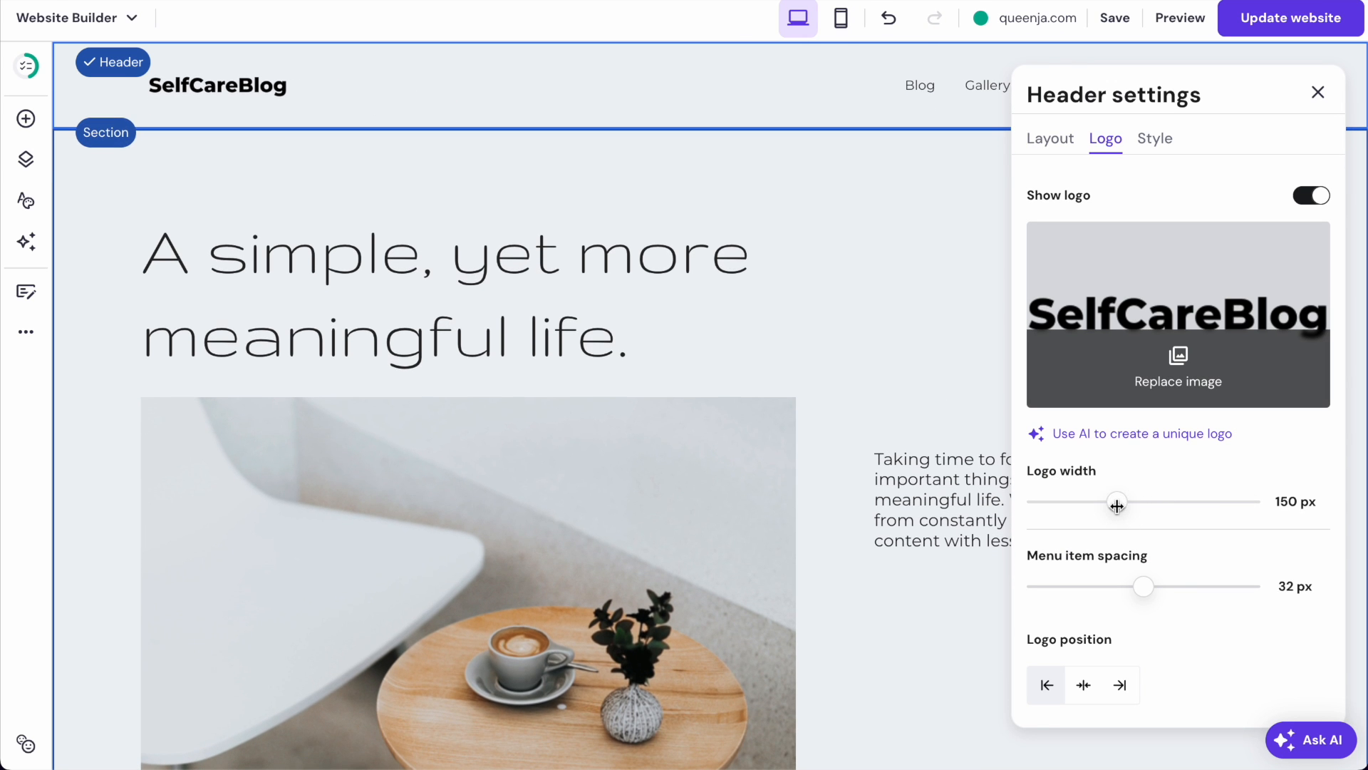
left_click(1052, 143)
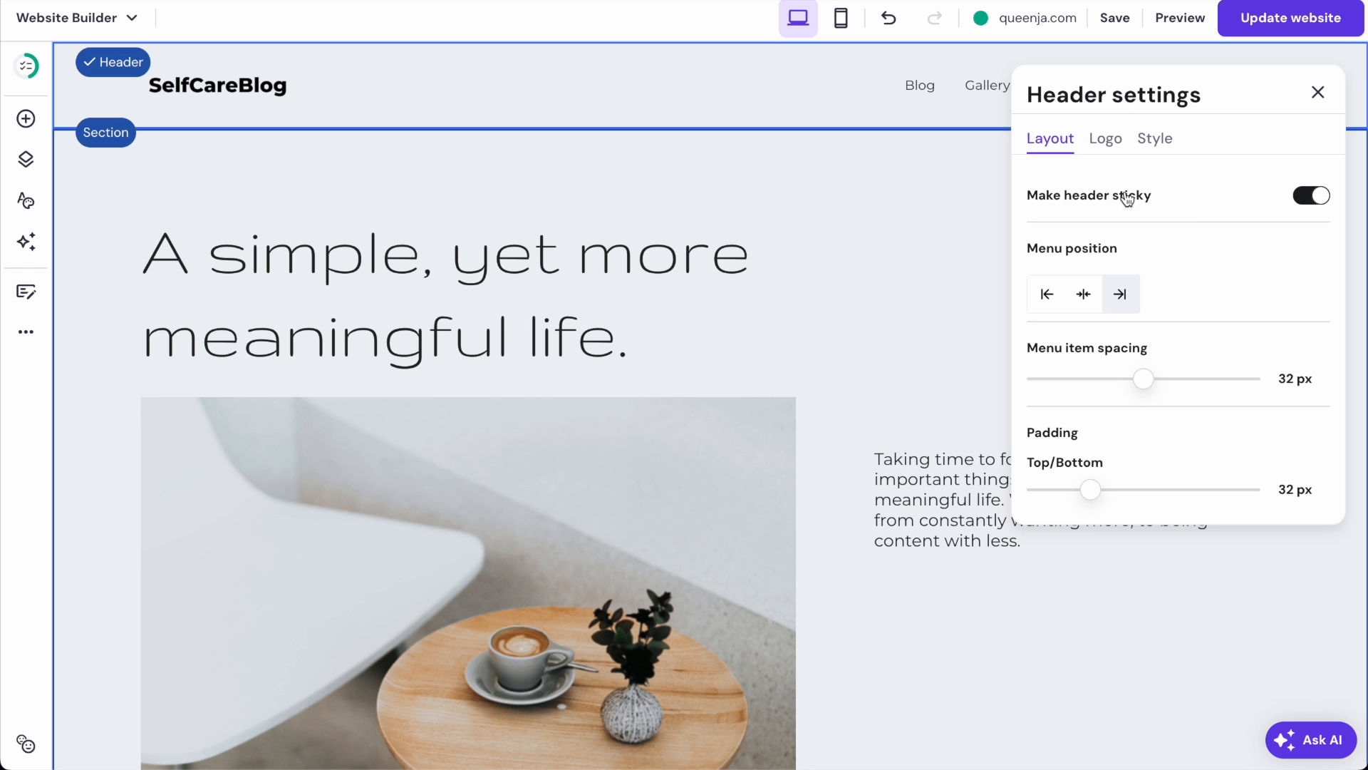
left_click(1082, 294)
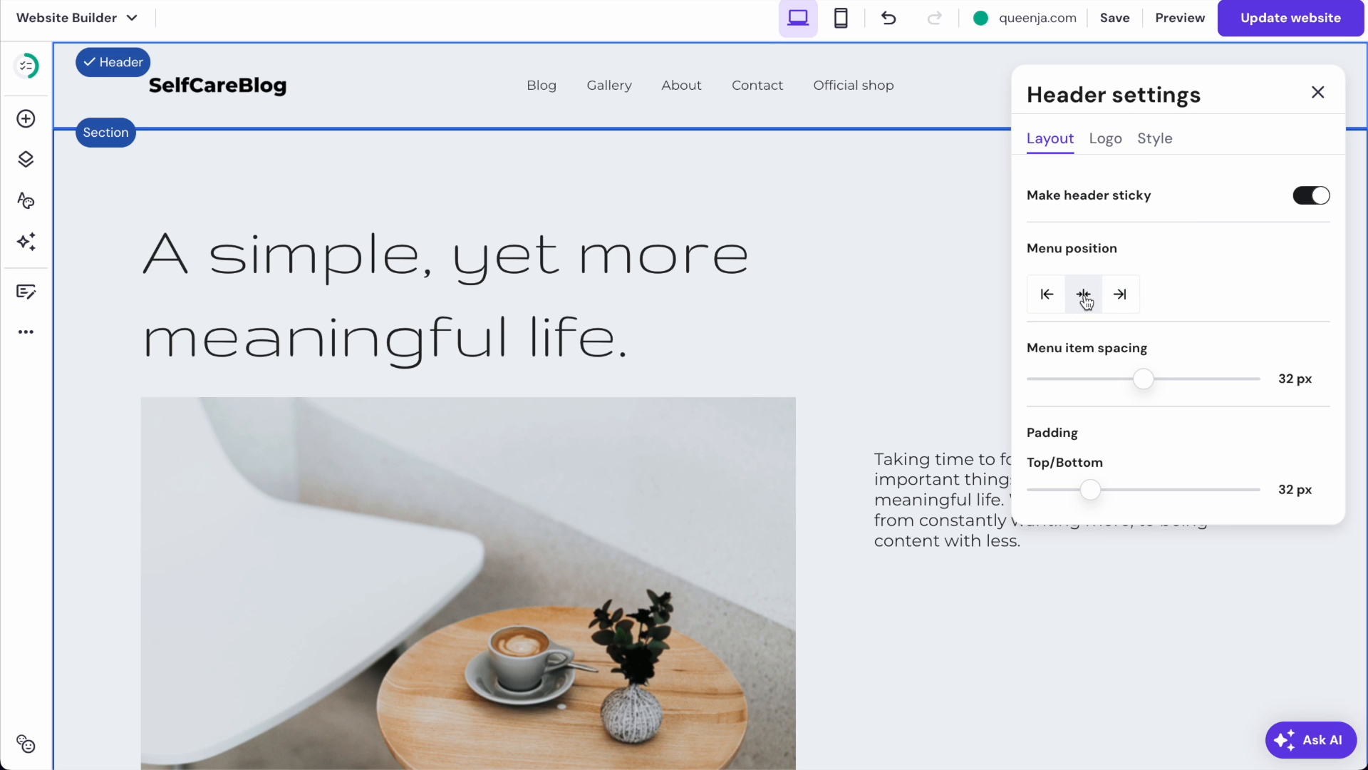
left_click(1049, 296)
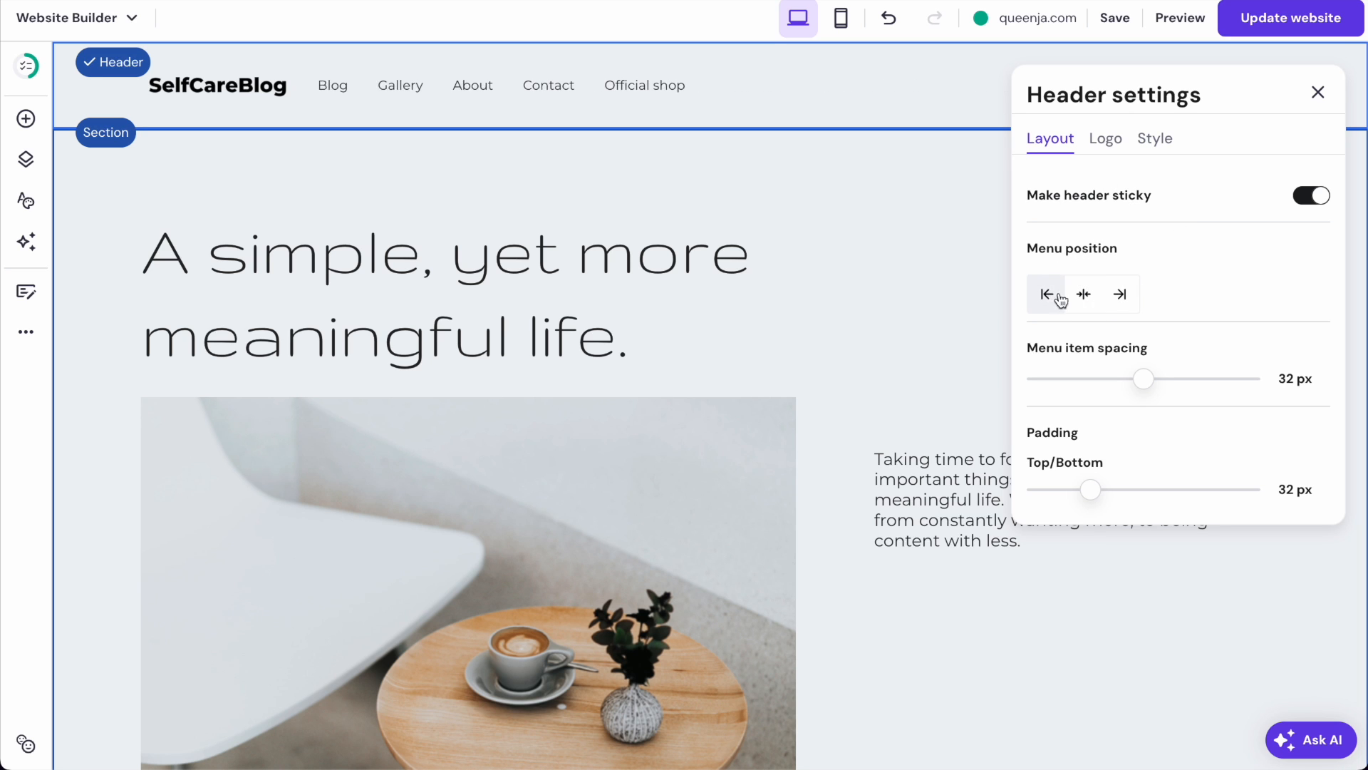
- Right-align the header menu and try a menu item spacing of 64 px
left_click(1119, 303)
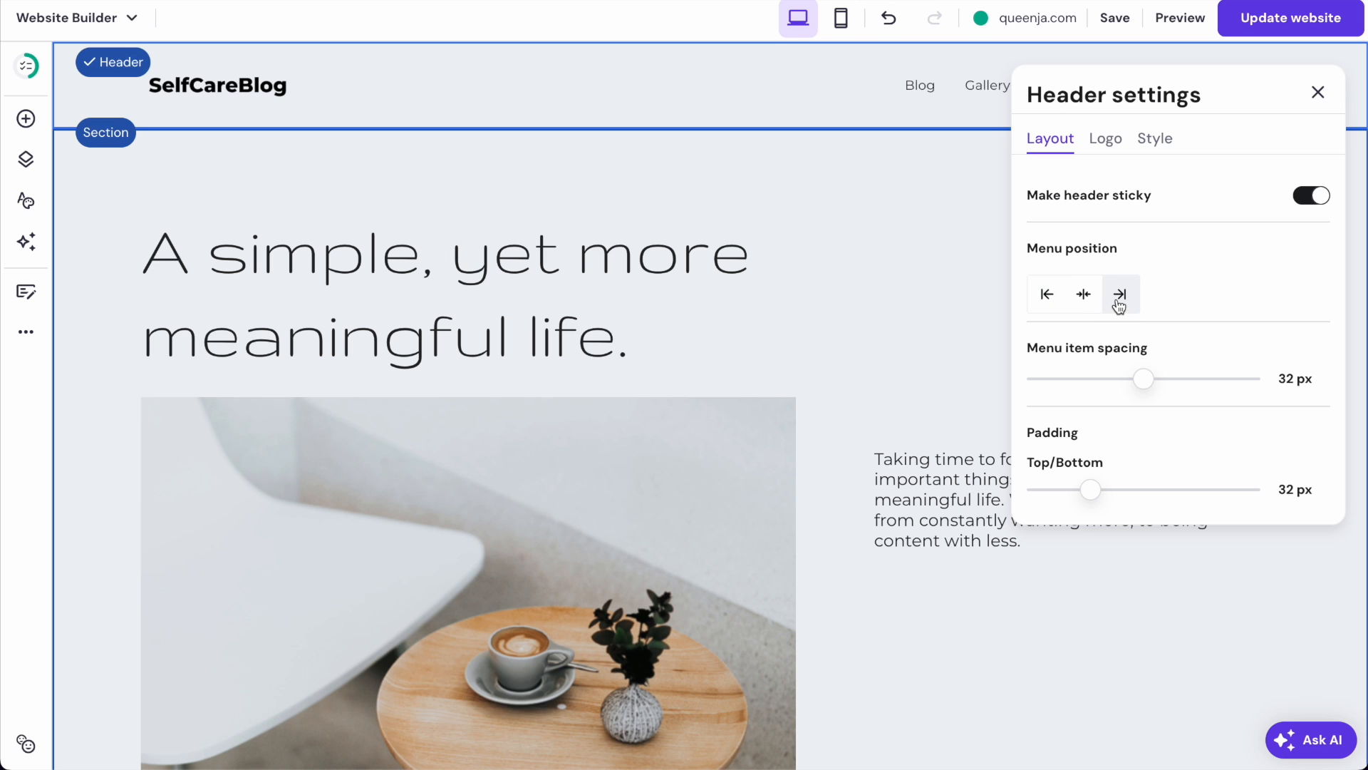
left_click_drag(1144, 377, 1302, 392)
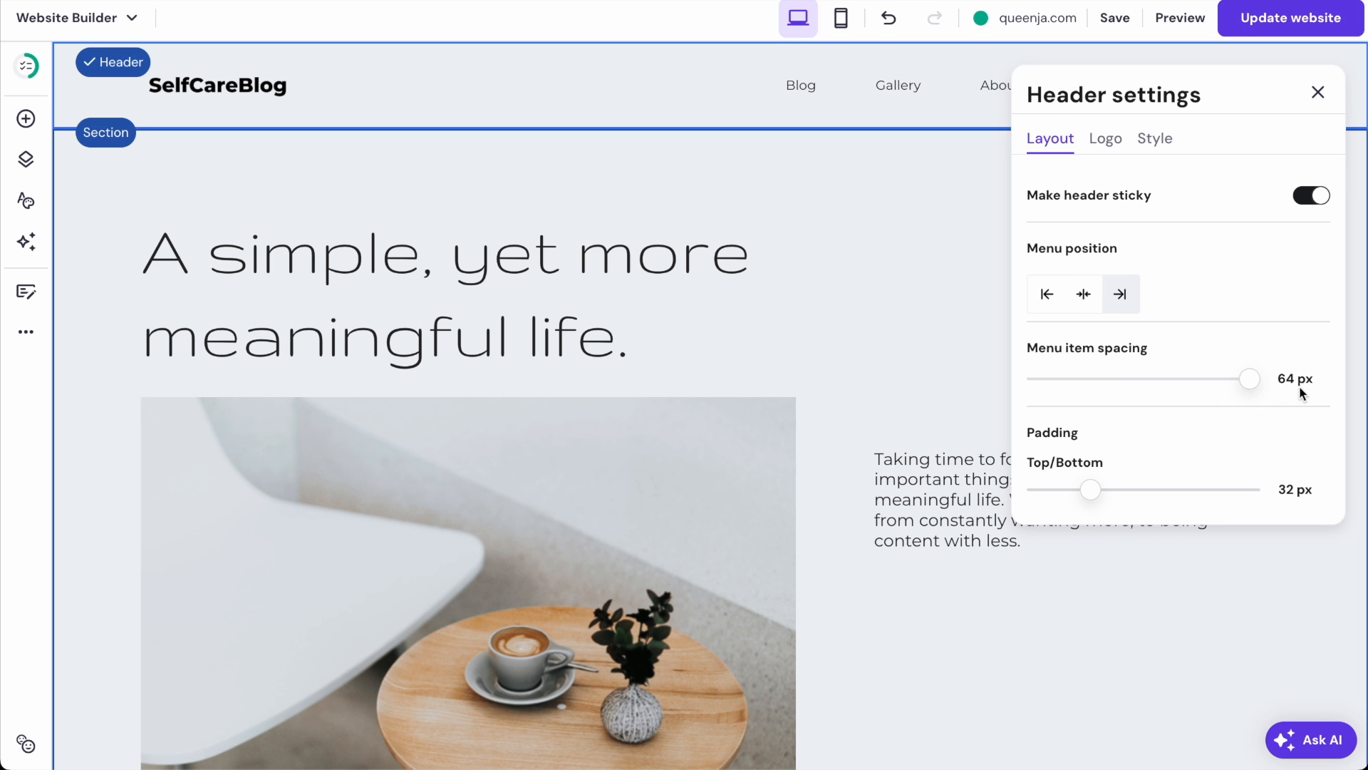
left_click(936, 164)
left_click(250, 87)
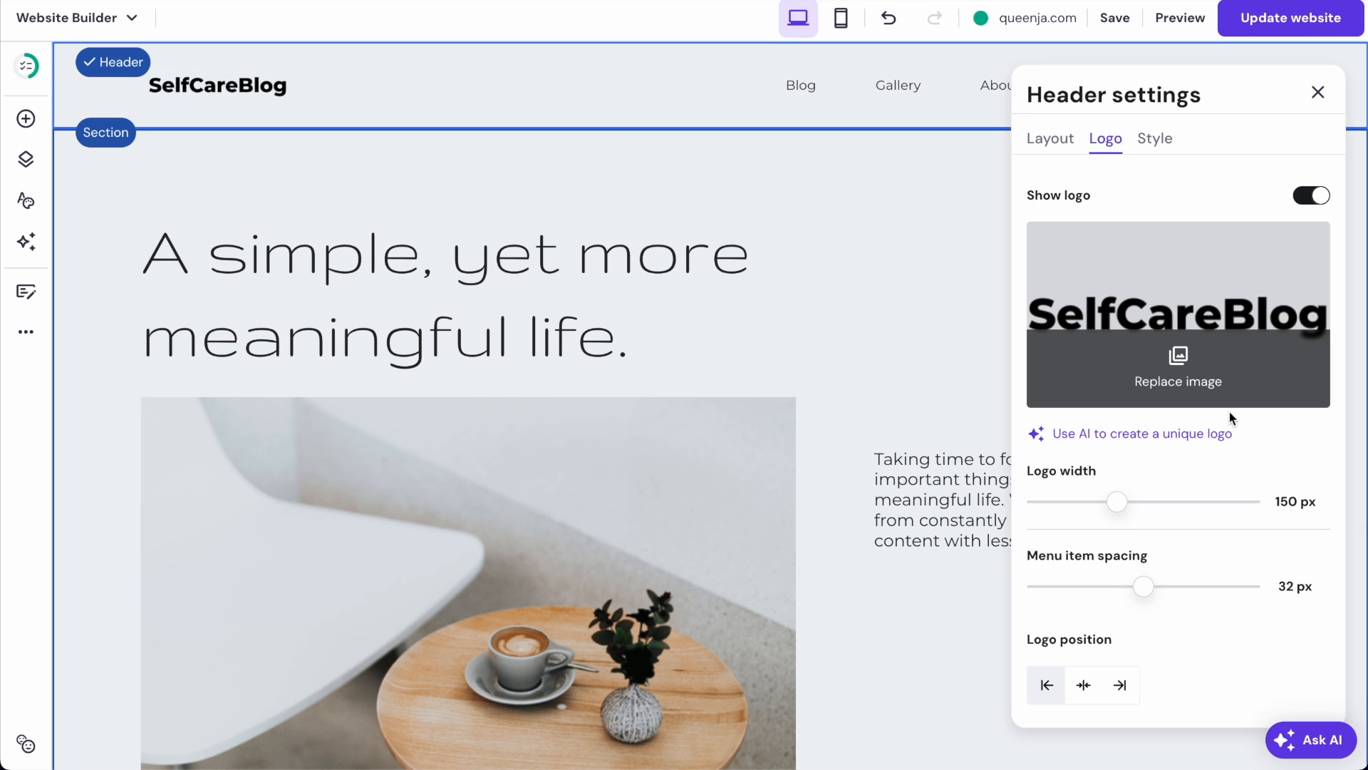
- Set the header's menu item spacing to 30 px and its top/bottom padding to 35 px
left_click(1050, 138)
left_click_drag(1249, 378, 1138, 383)
mouse_move(1095, 491)
left_mouse_down()
mouse_move(1262, 492)
mouse_move(1096, 486)
left_mouse_up()
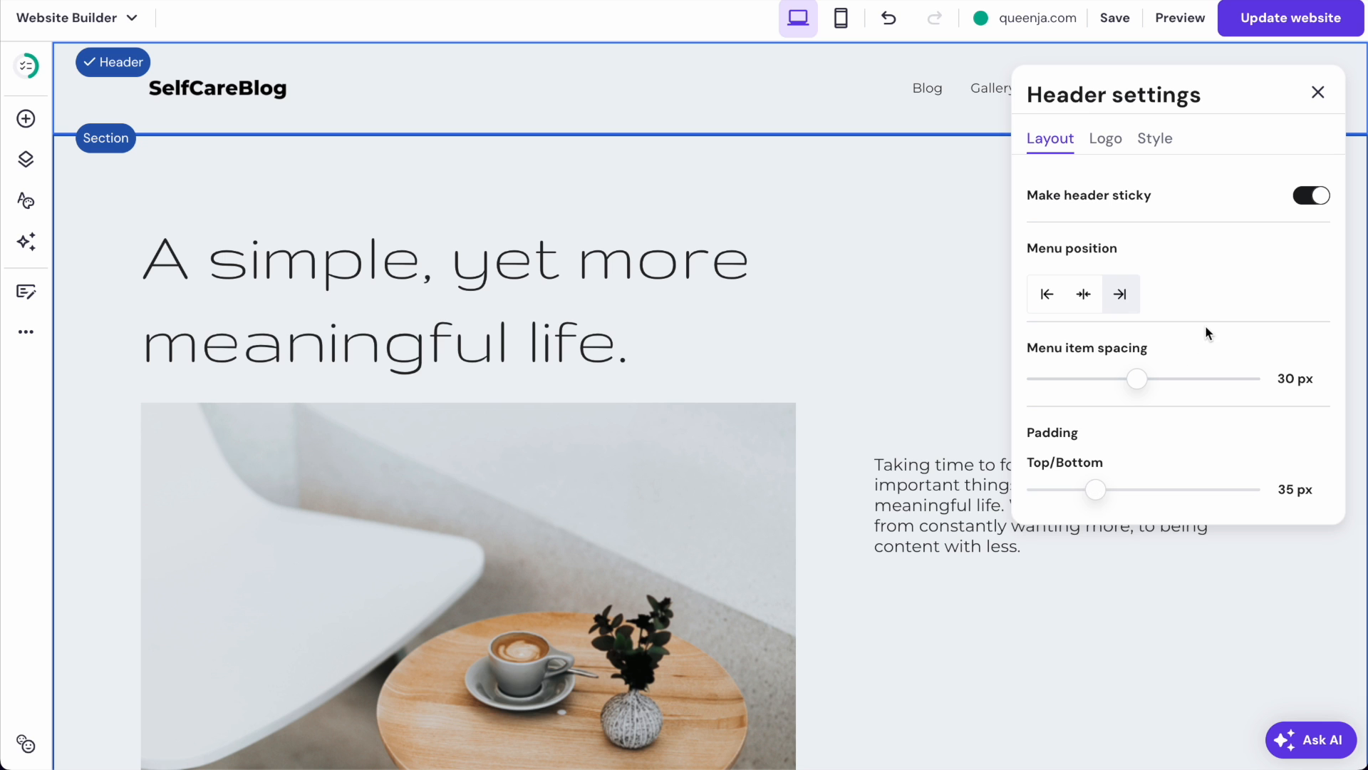
- Try the centered menu position in the header layout and settle on the right-aligned one
left_click(1082, 300)
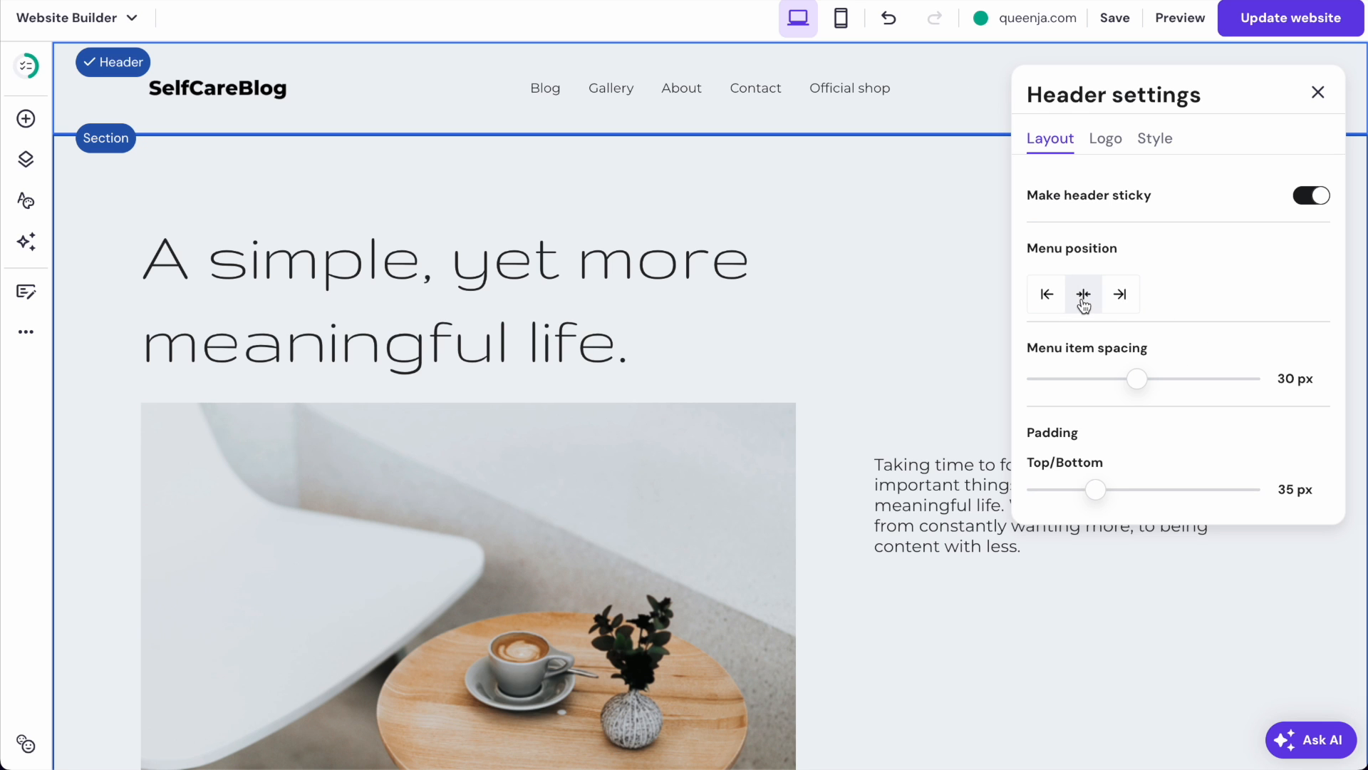
left_click(837, 207)
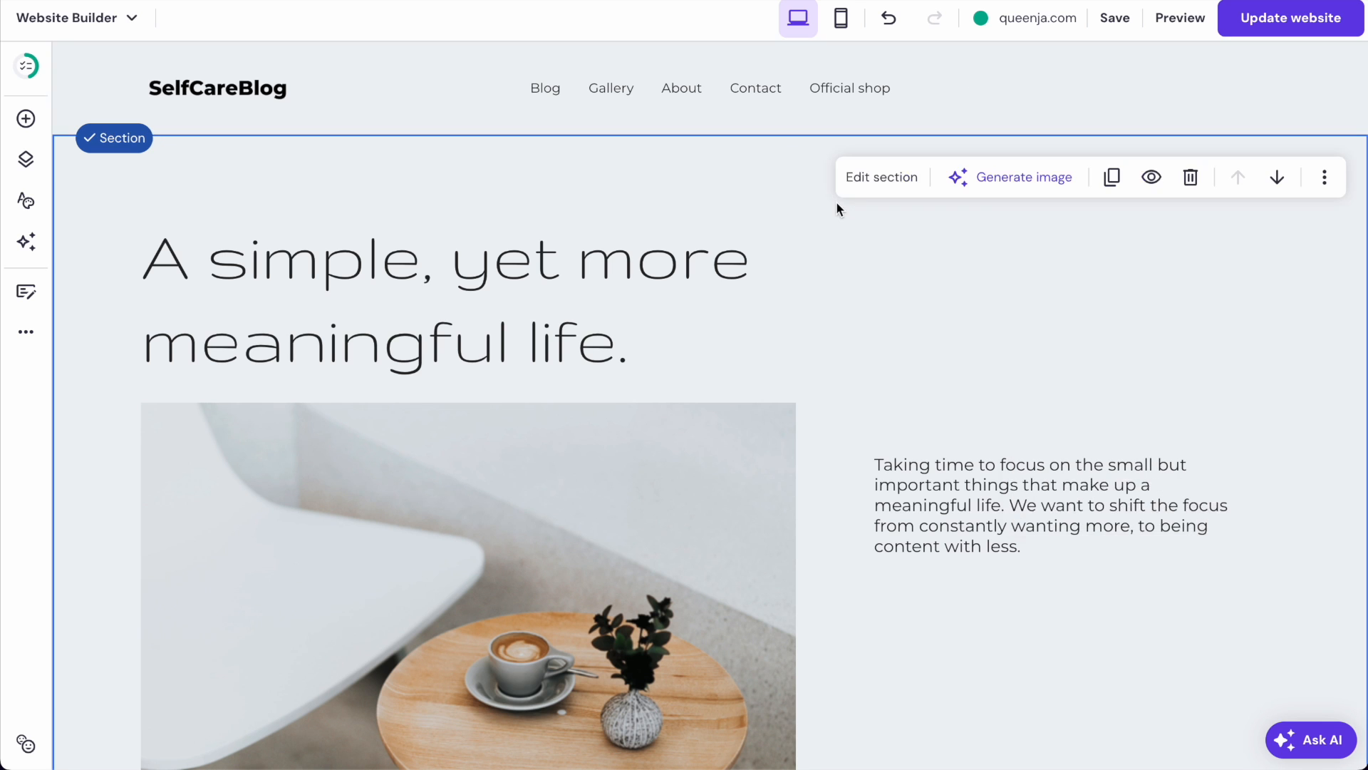
left_click(637, 97)
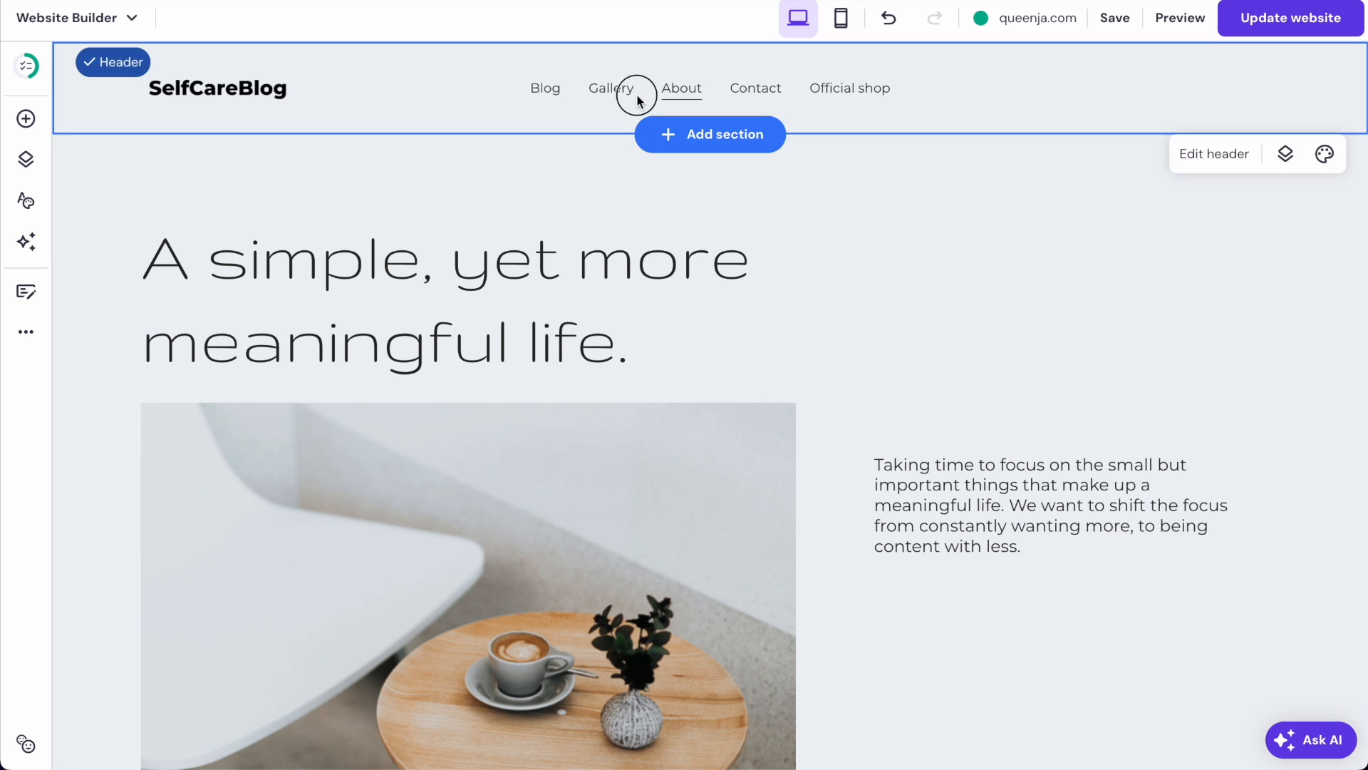
left_click(233, 99)
left_click(1048, 139)
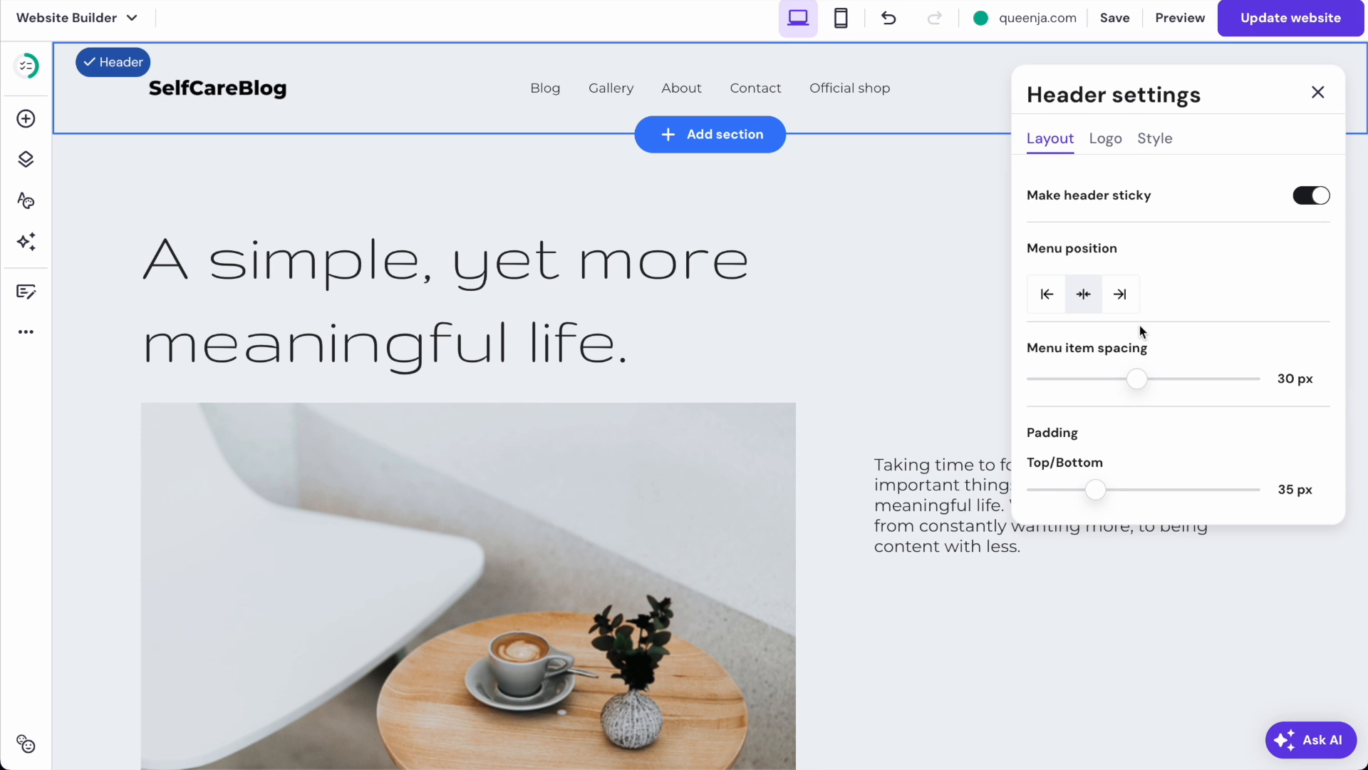
left_click(1119, 294)
left_click(895, 268)
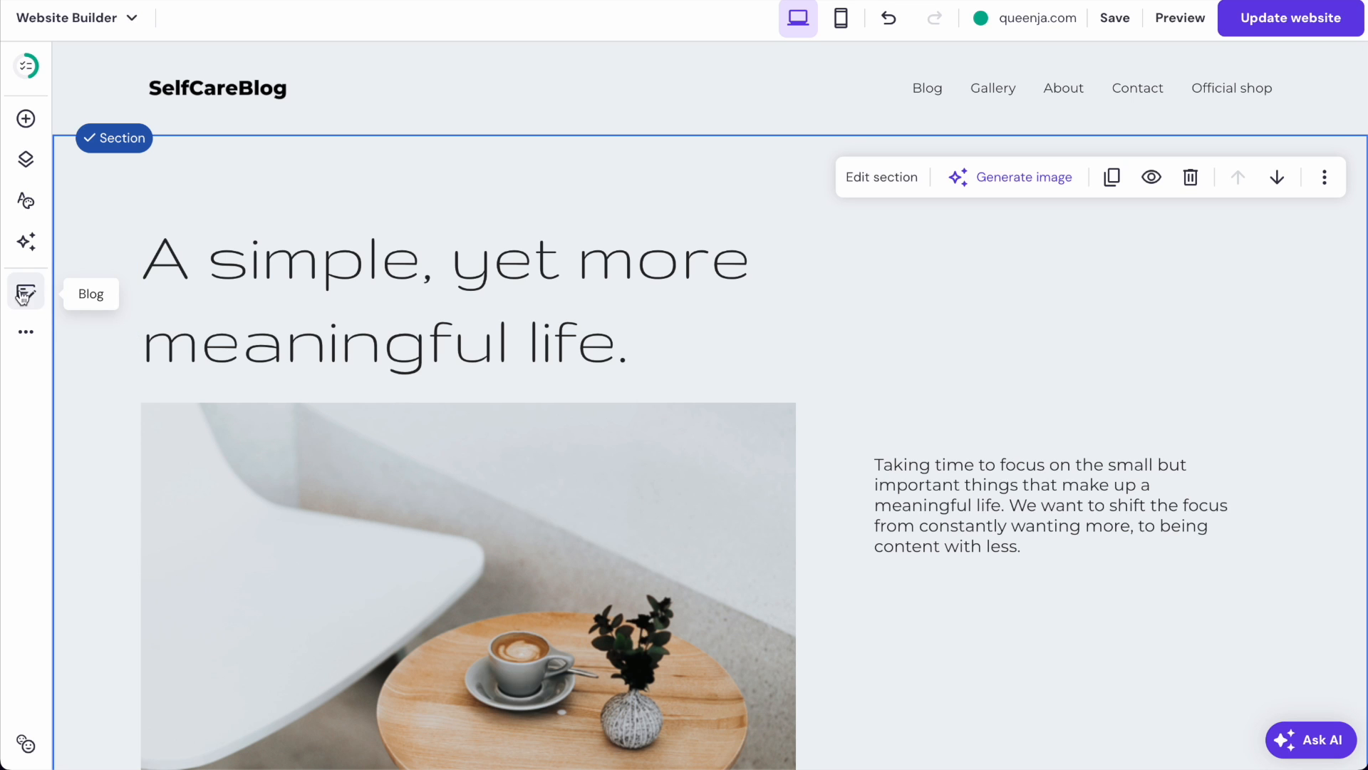
- Open the blog manager and look through the draft, scheduled and published posts
left_click(27, 298)
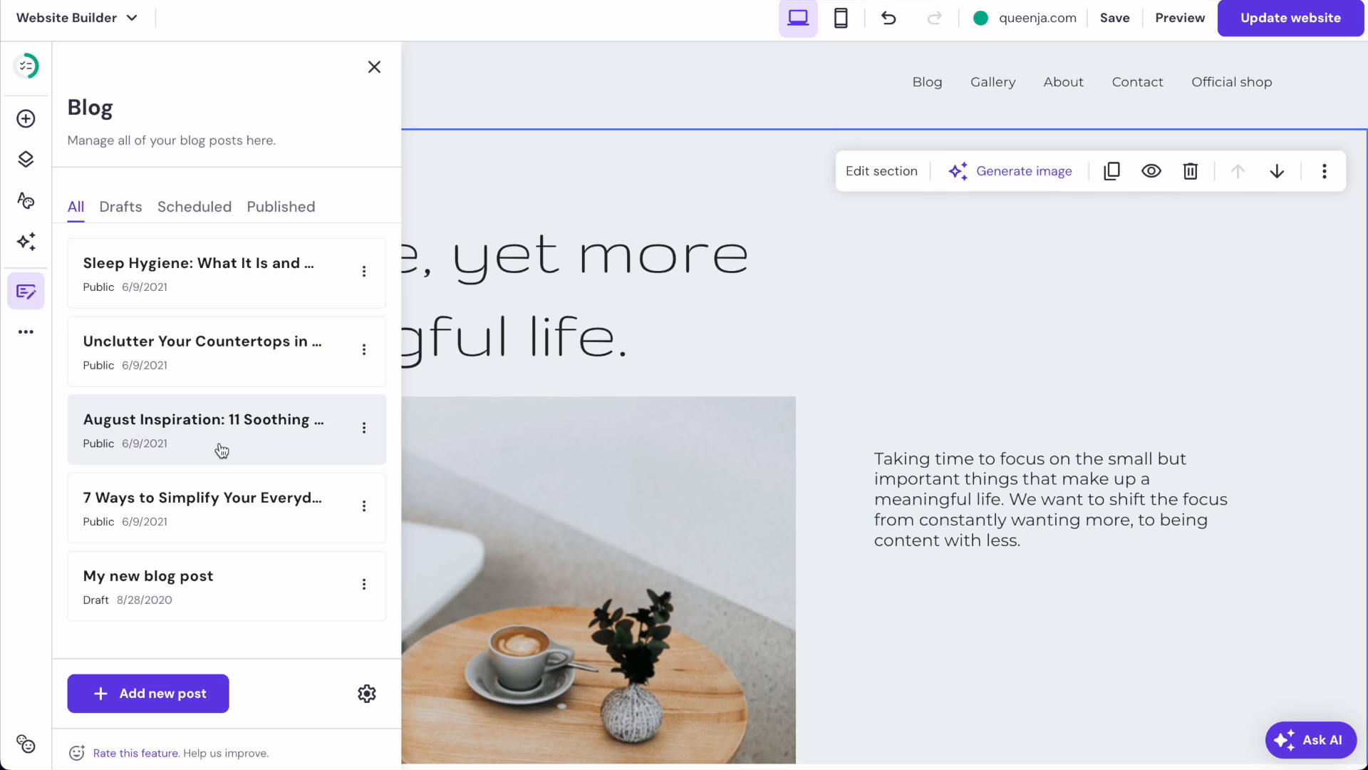
left_click(121, 208)
left_click(197, 208)
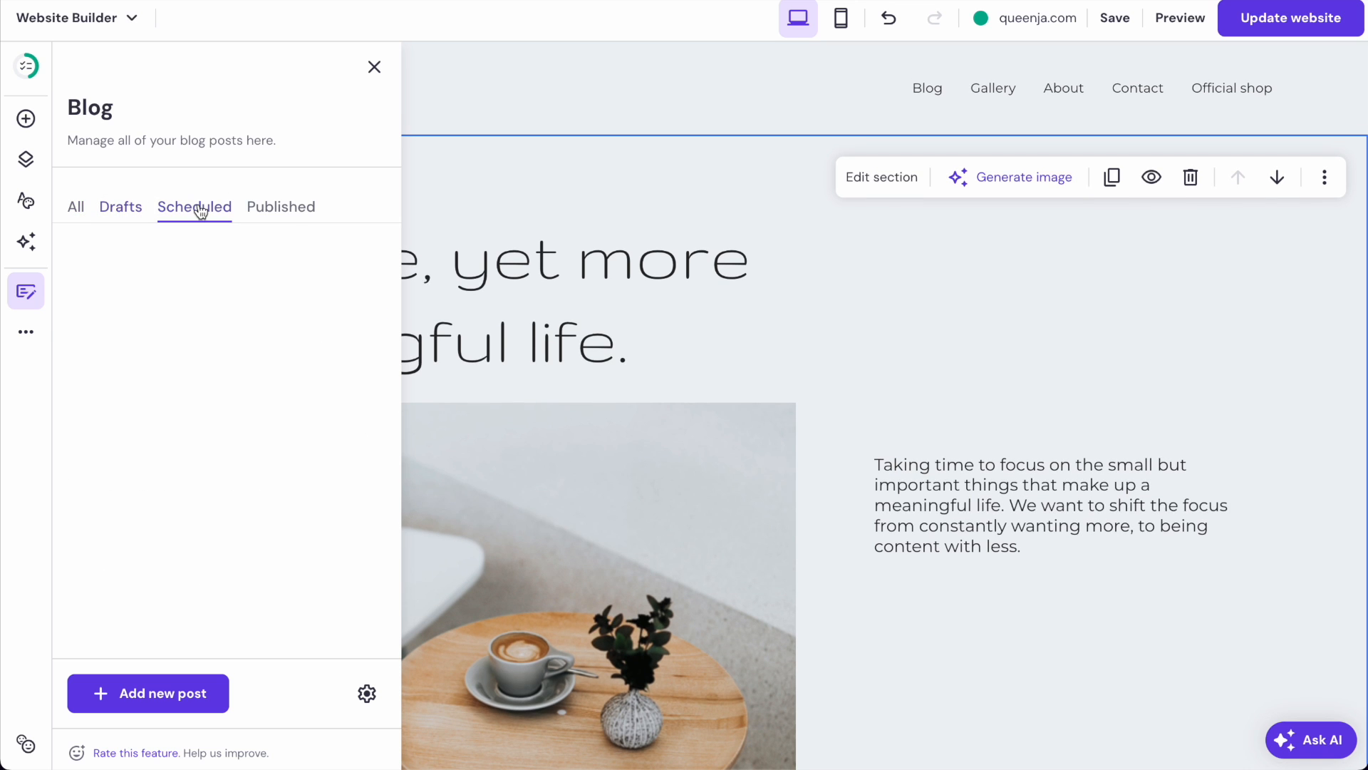
left_click(277, 212)
- Delete the draft post "My new blog post" from the blog
left_click(121, 211)
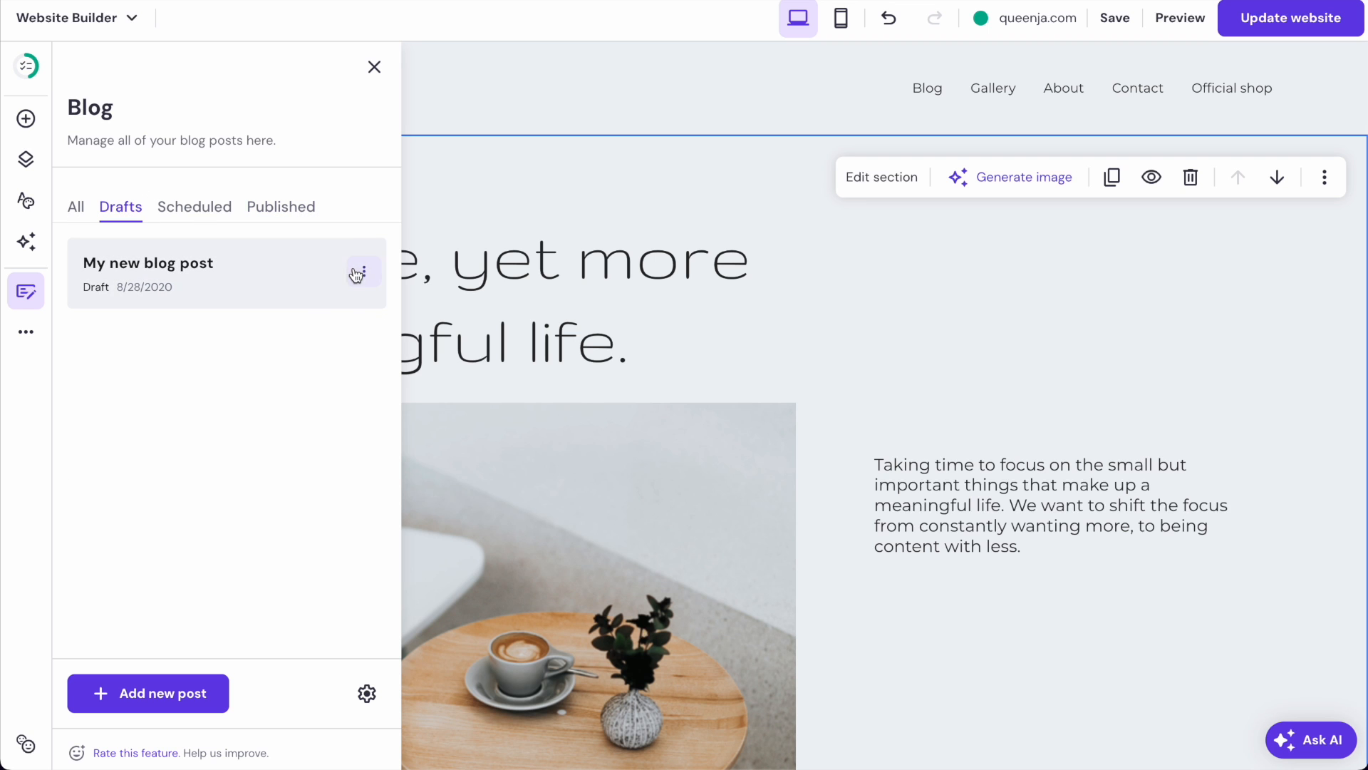
left_click(360, 271)
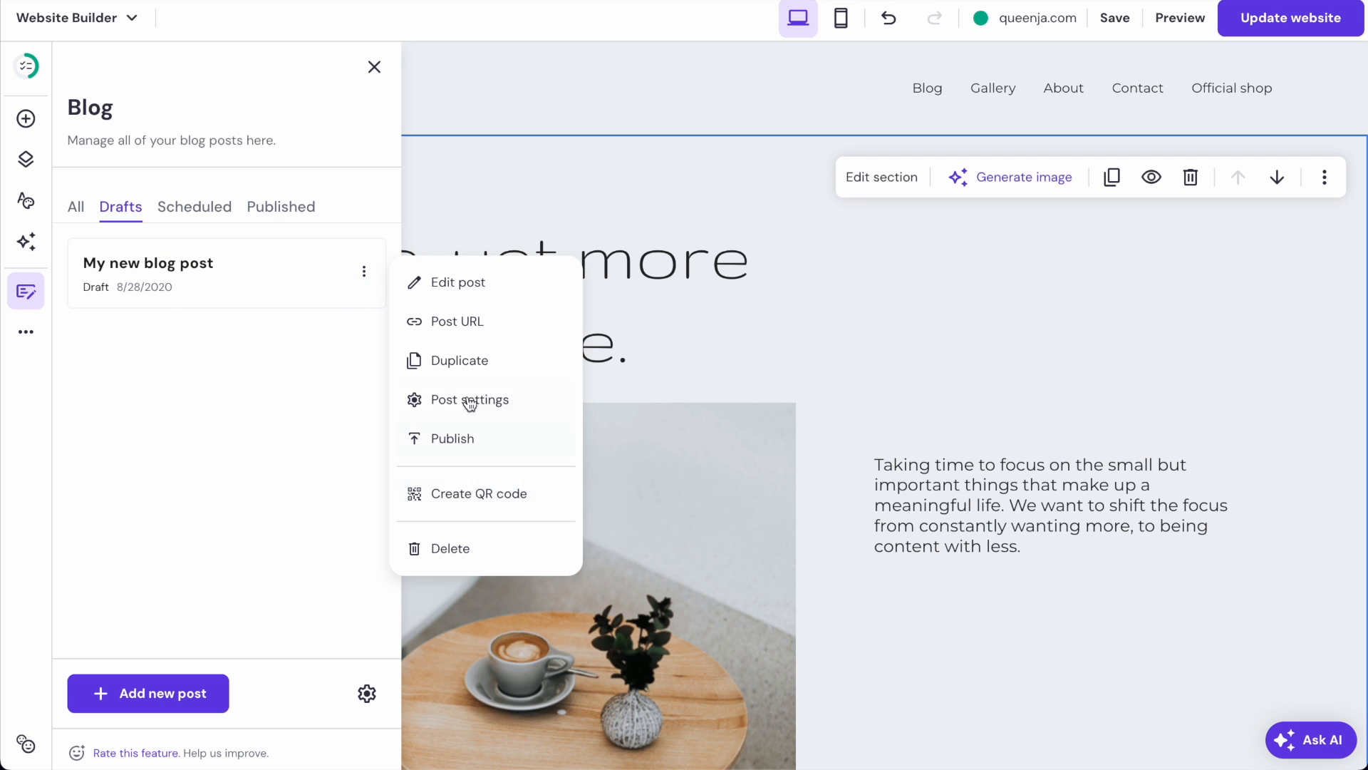
left_click(467, 548)
left_click(834, 447)
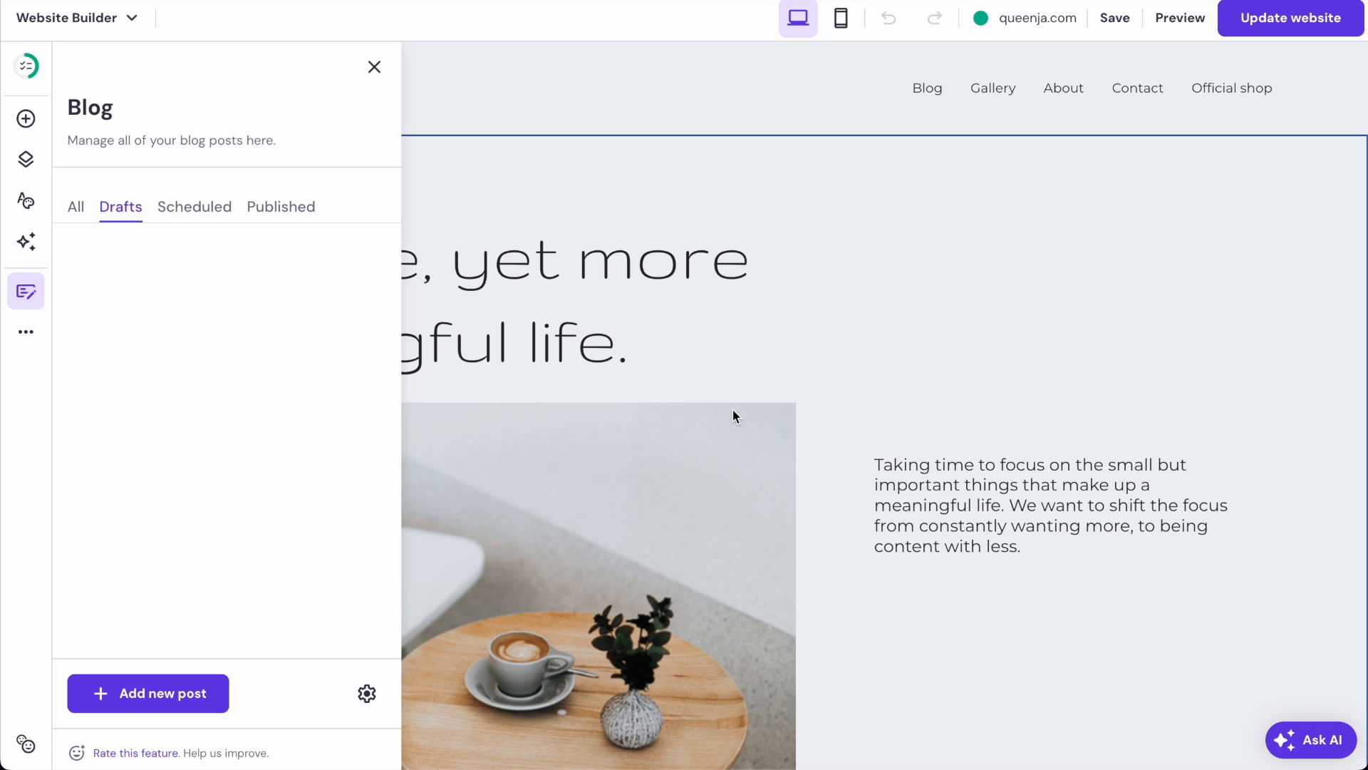
- Open the post settings of "Sleep Hygiene: What It Is and Why It Matters" and view its general and category options
left_click(66, 209)
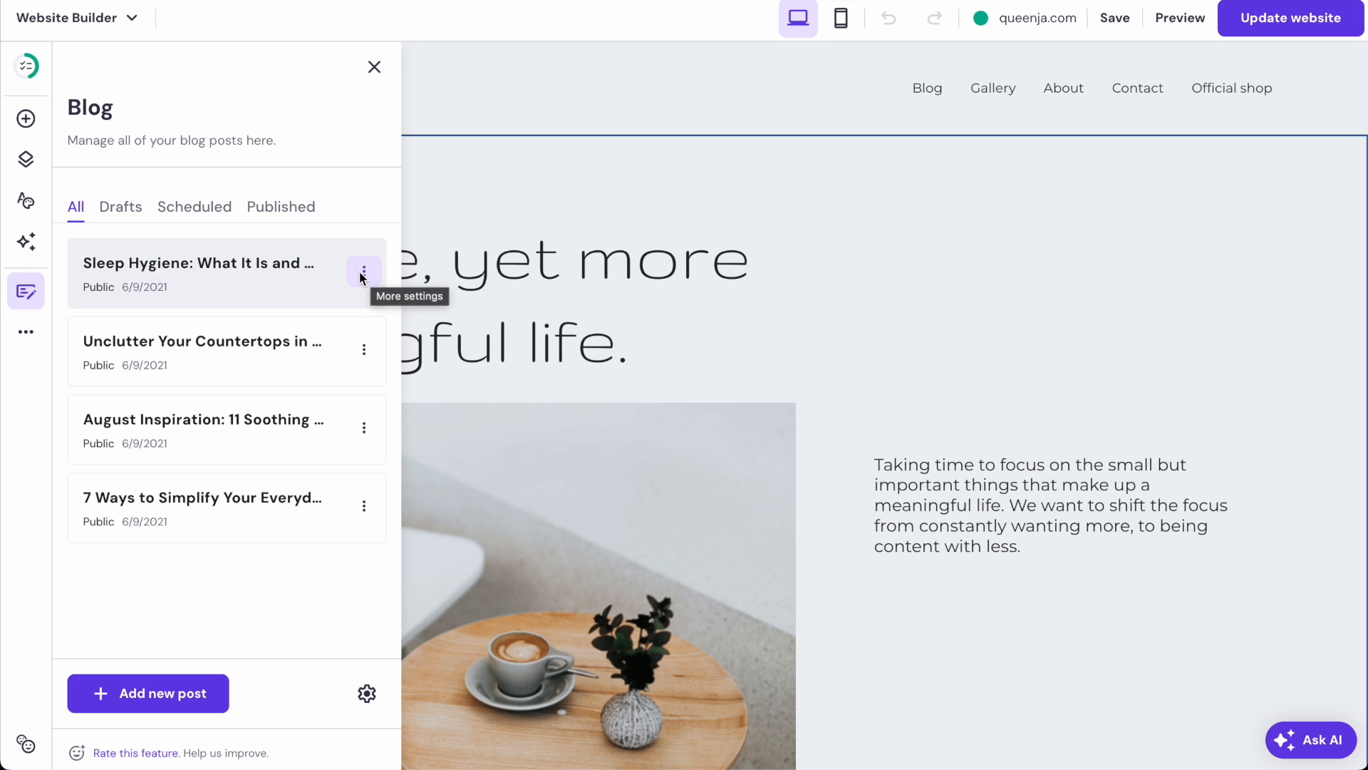
left_click(365, 273)
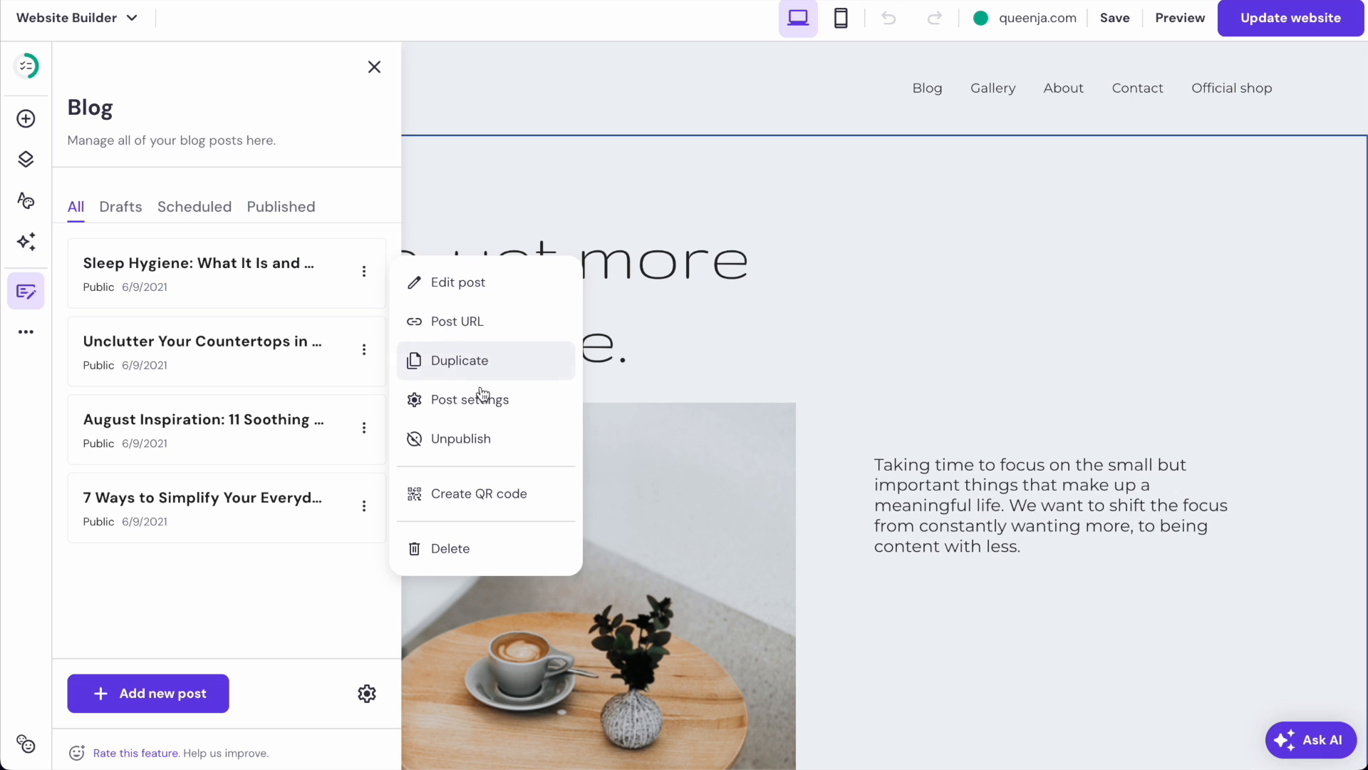
left_click(486, 409)
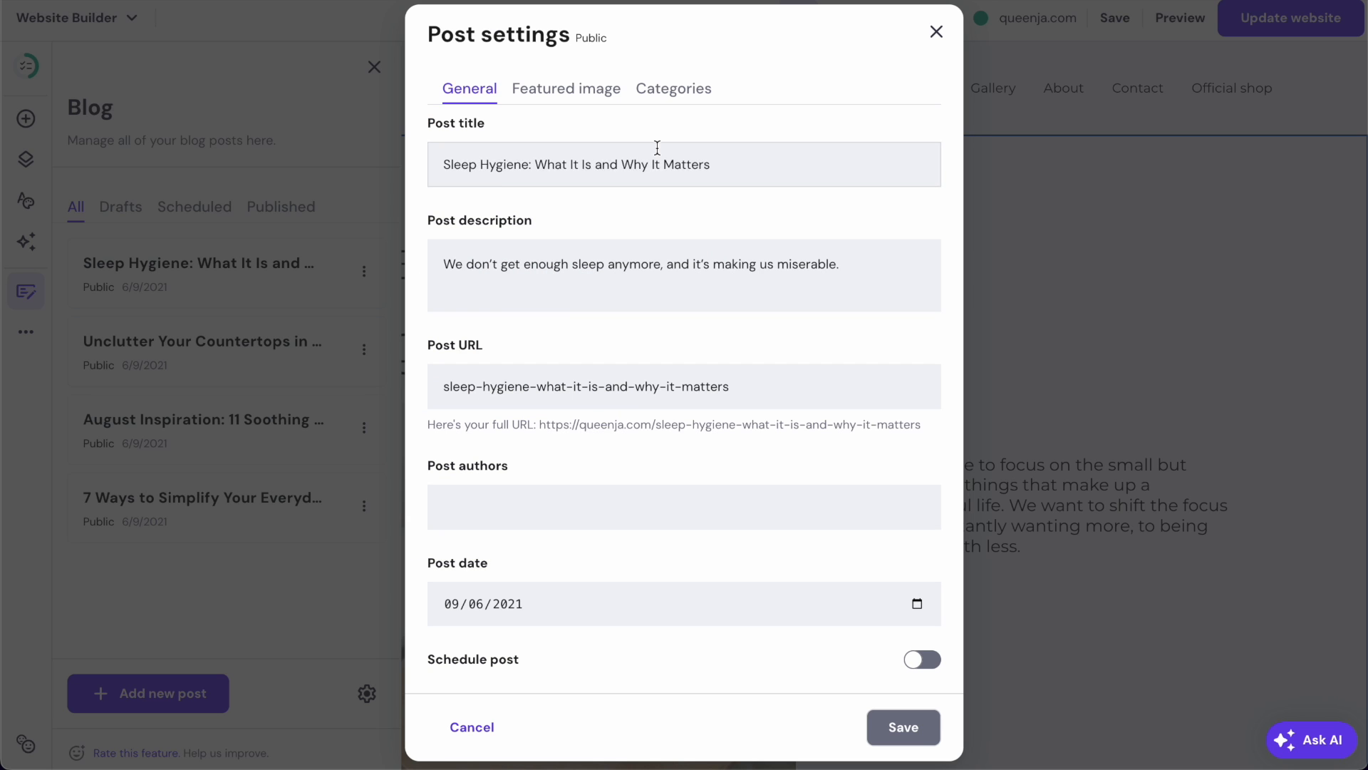
left_click(686, 90)
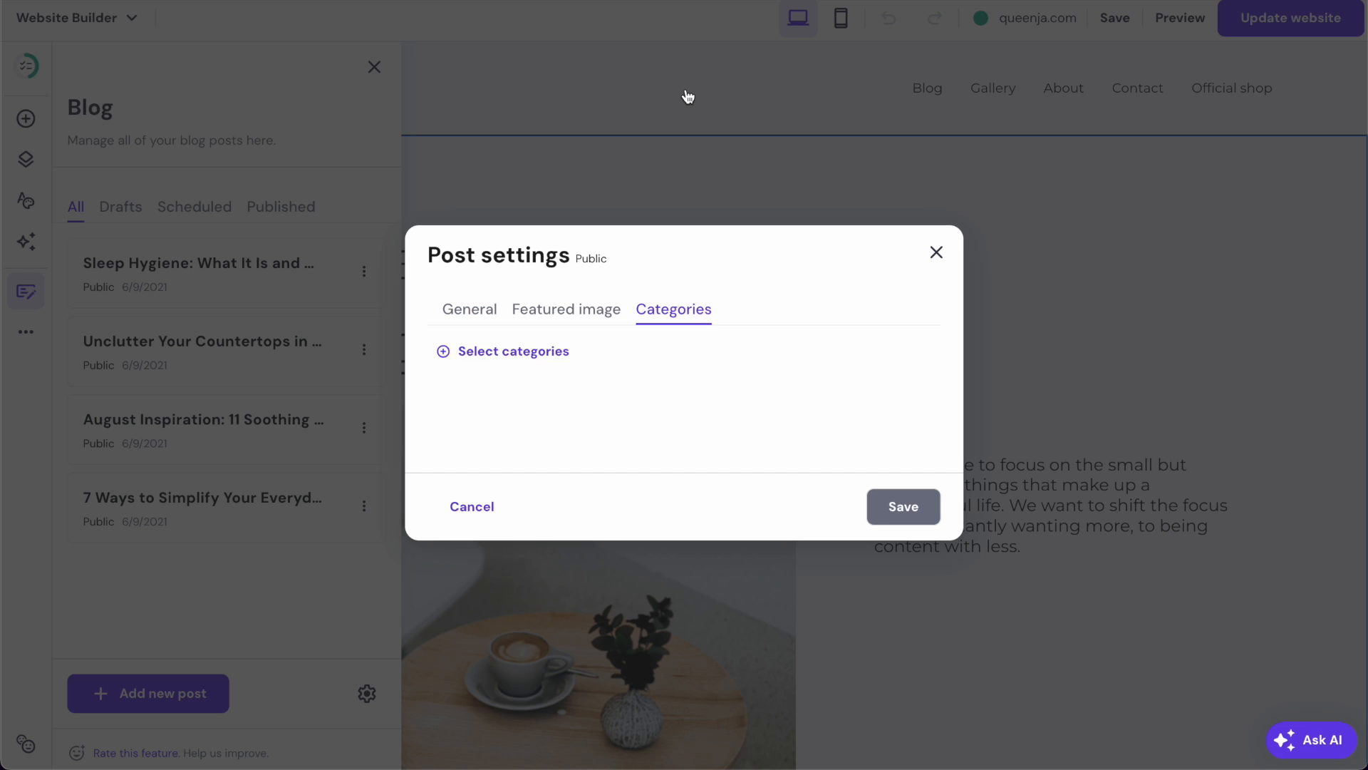
- Create a new category named "Journaling" in the open post's category settings
left_click(514, 362)
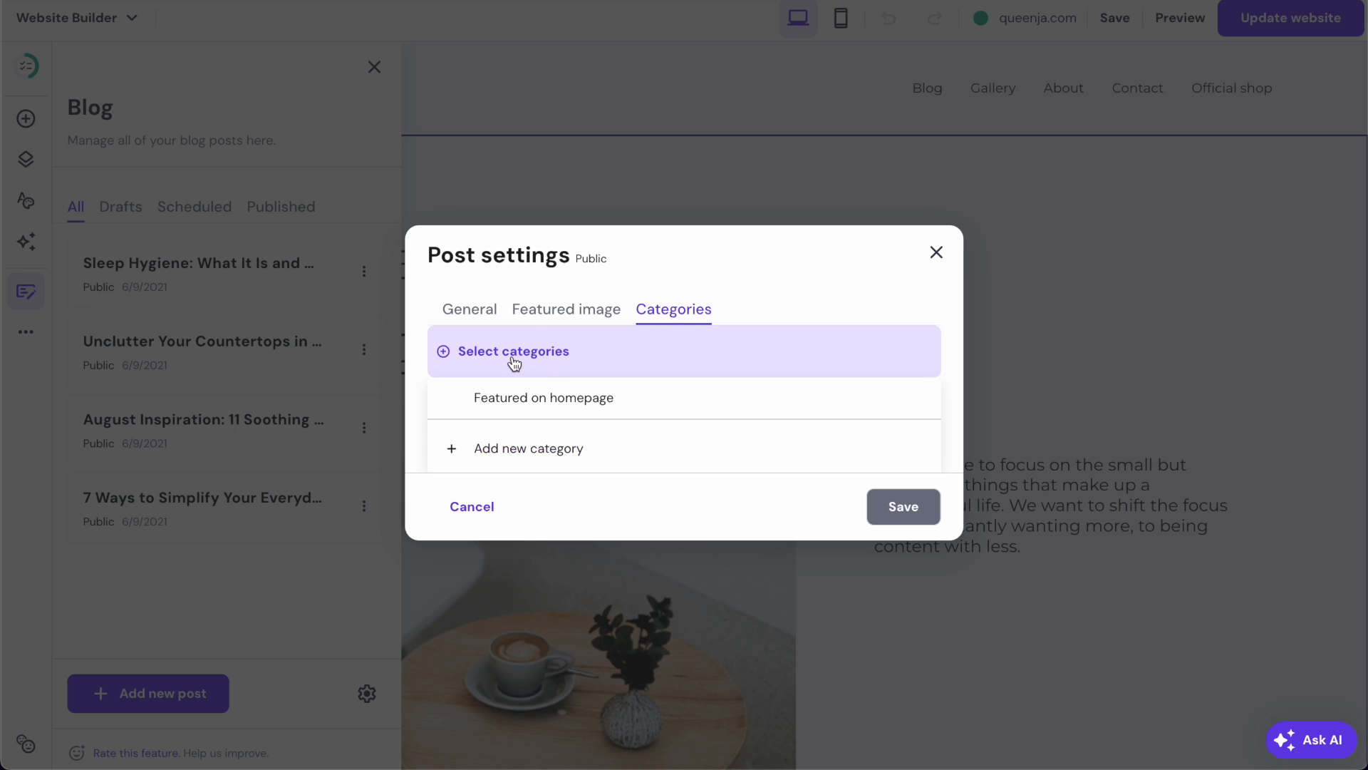
scroll(545, 378, "down", 1)
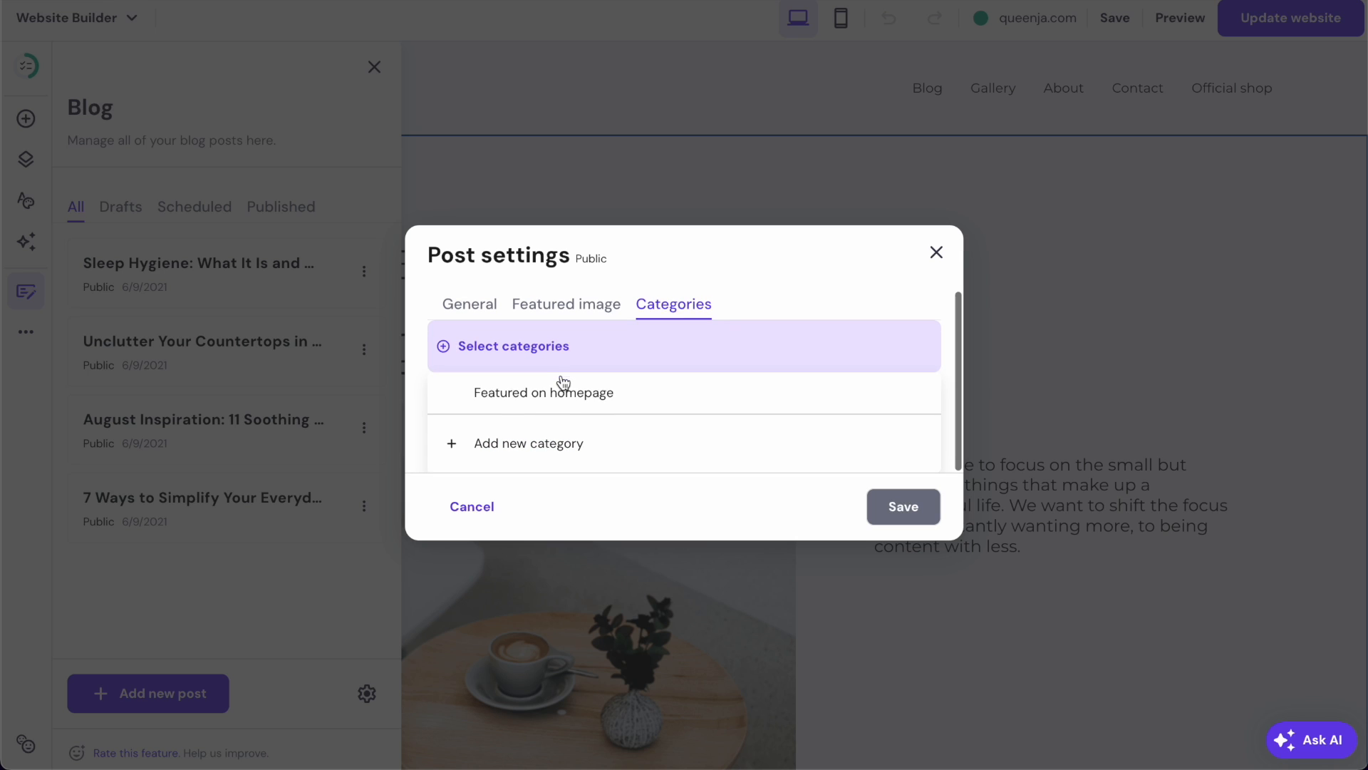
left_click(514, 445)
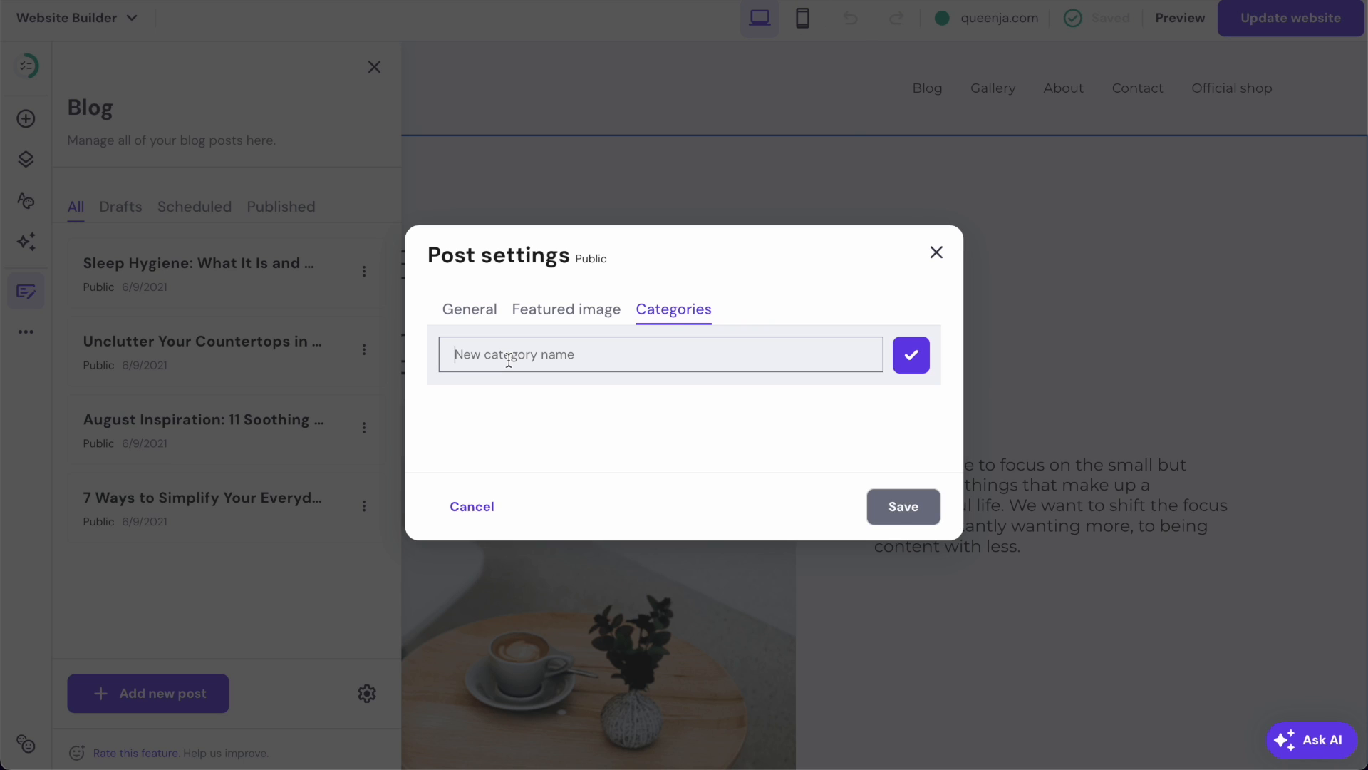
type("Journaling")
left_click(910, 355)
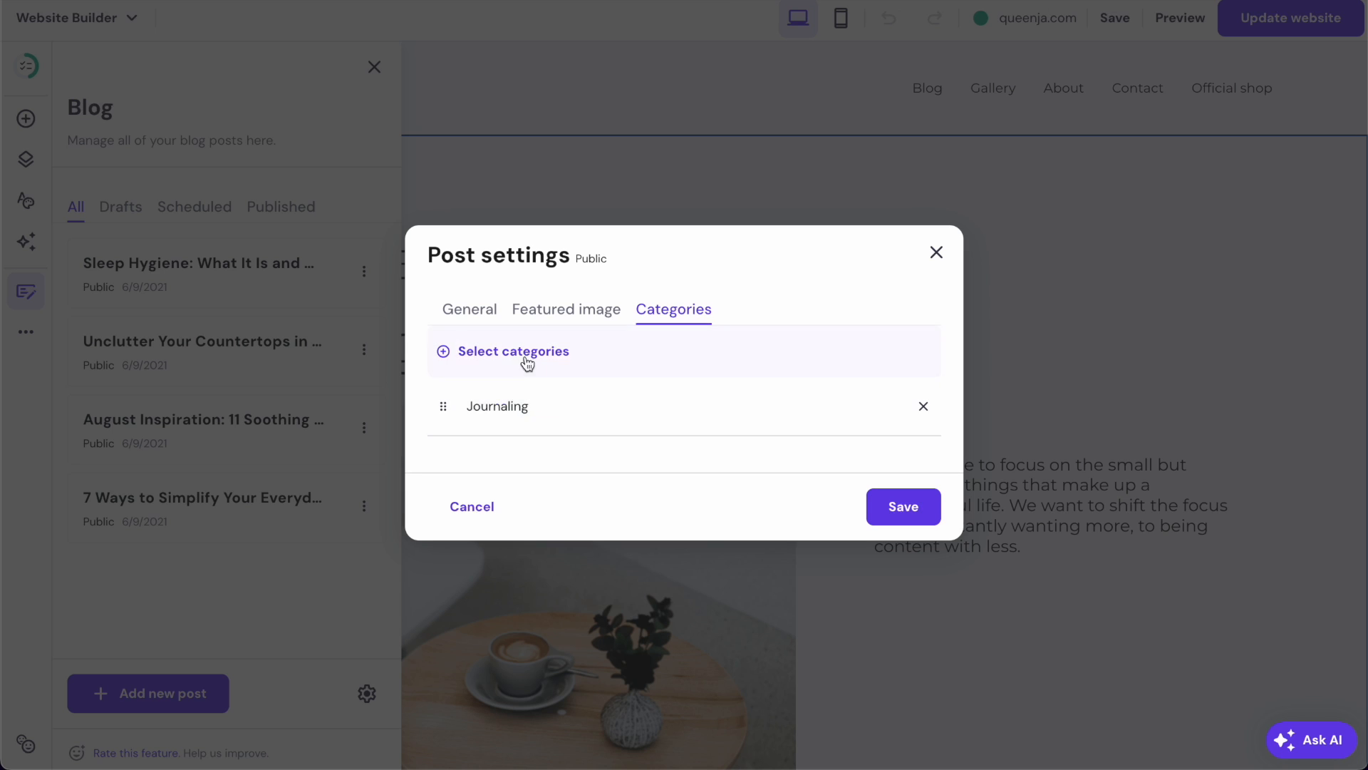
- Add another new category named "Quotes" to the same post
left_click(501, 355)
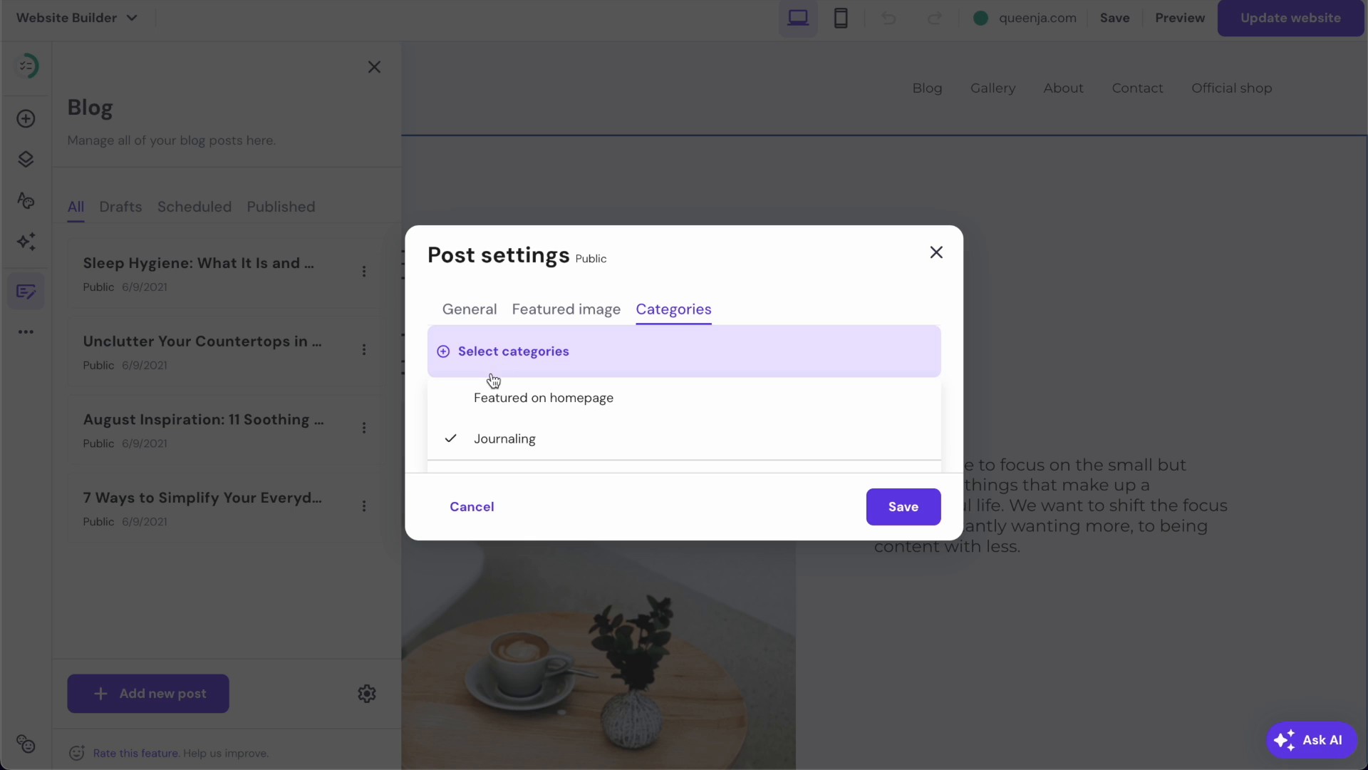
left_click(486, 359)
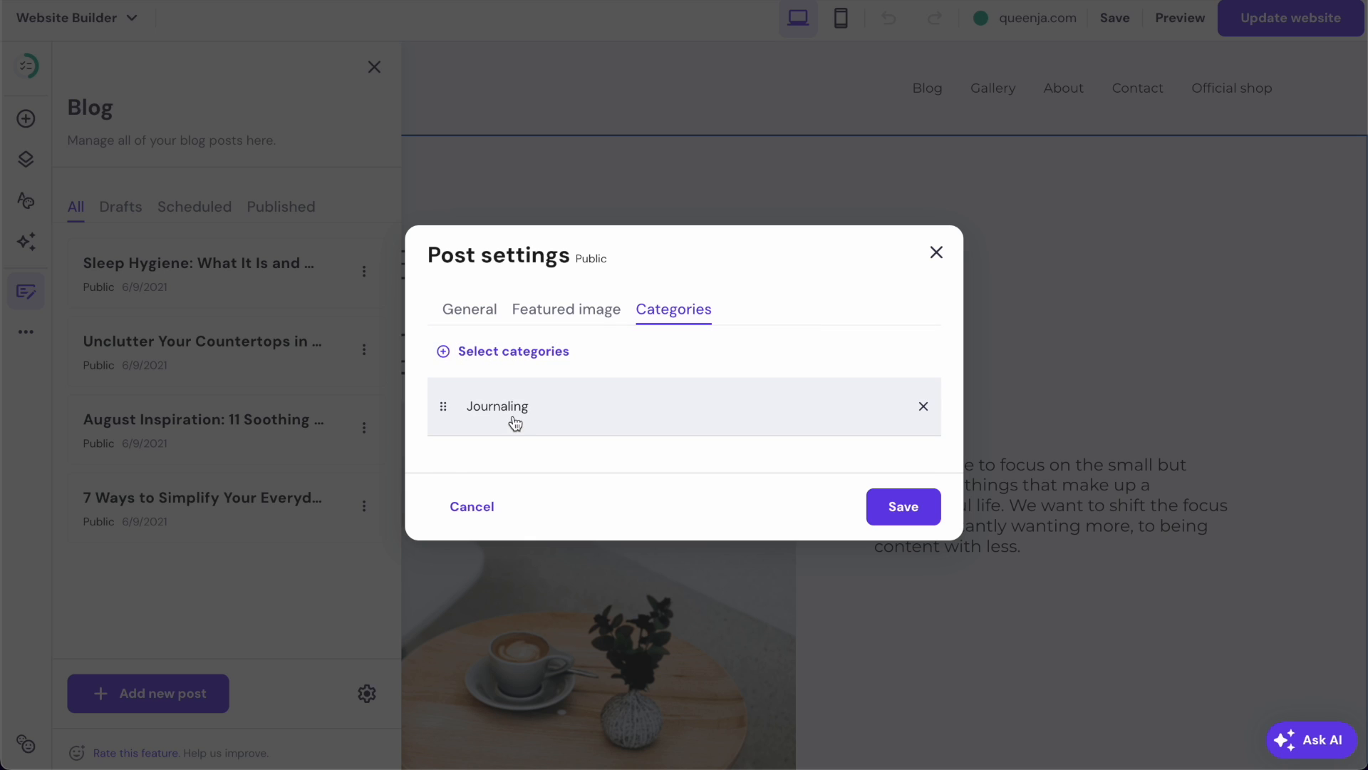
left_click(534, 360)
scroll(525, 442, "down", 1)
left_click(525, 458)
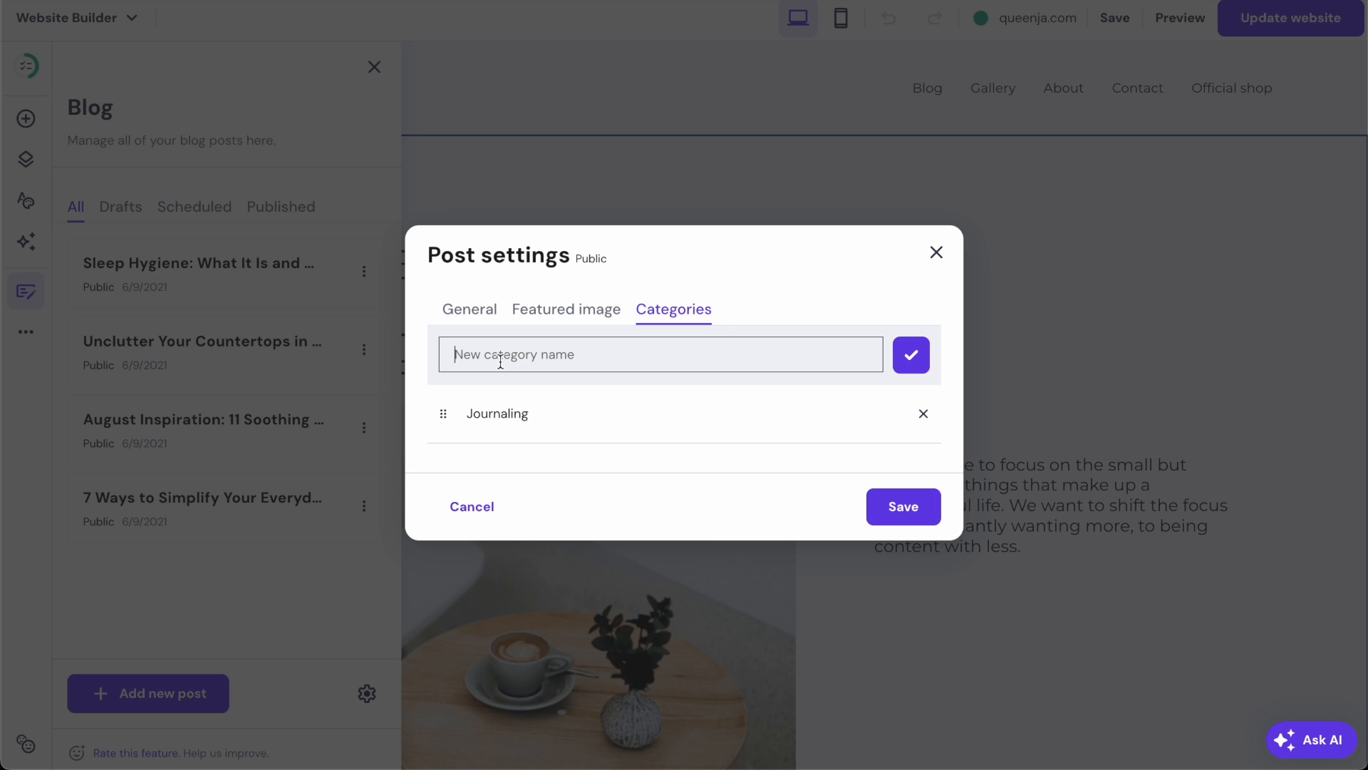
type("Quotes")
left_click(912, 360)
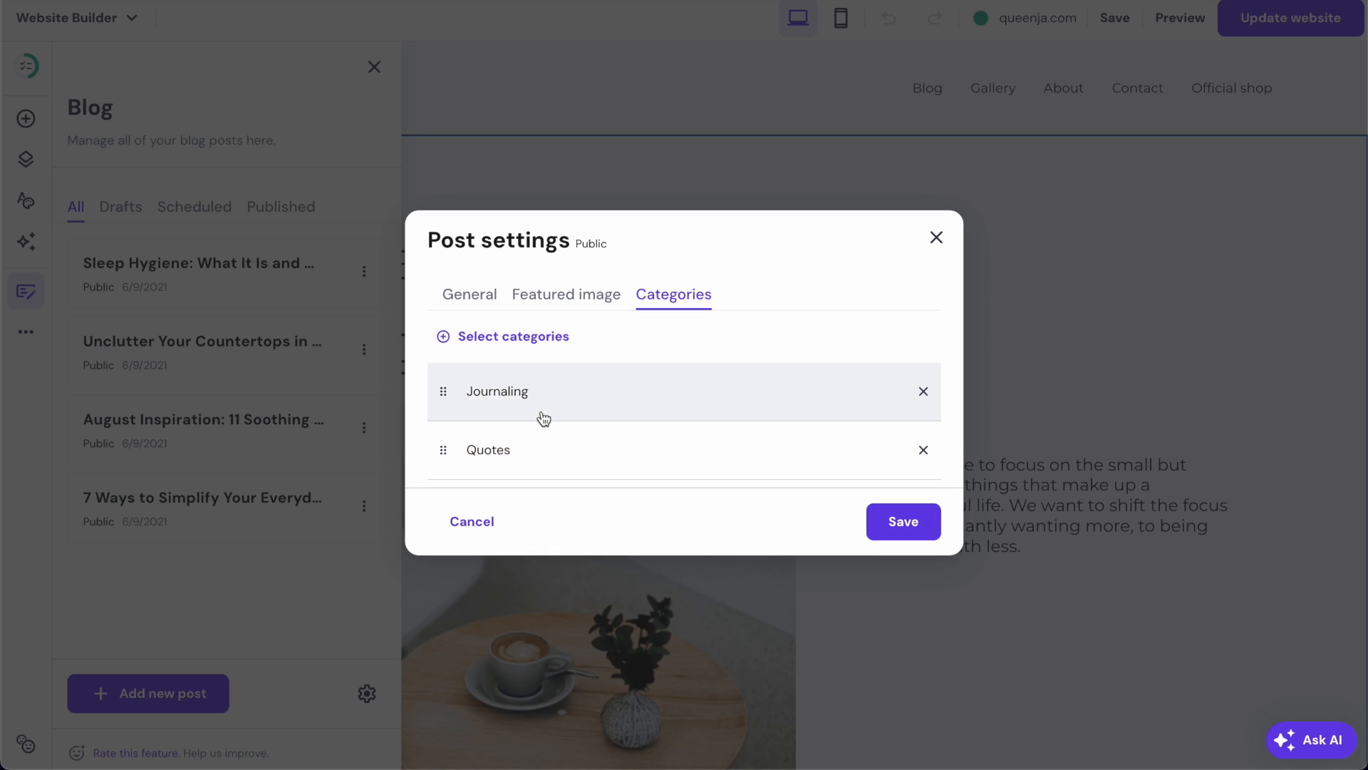
- Add a third new category named "Books" to the post
left_click(505, 329)
scroll(536, 419, "down", 2)
left_click(524, 459)
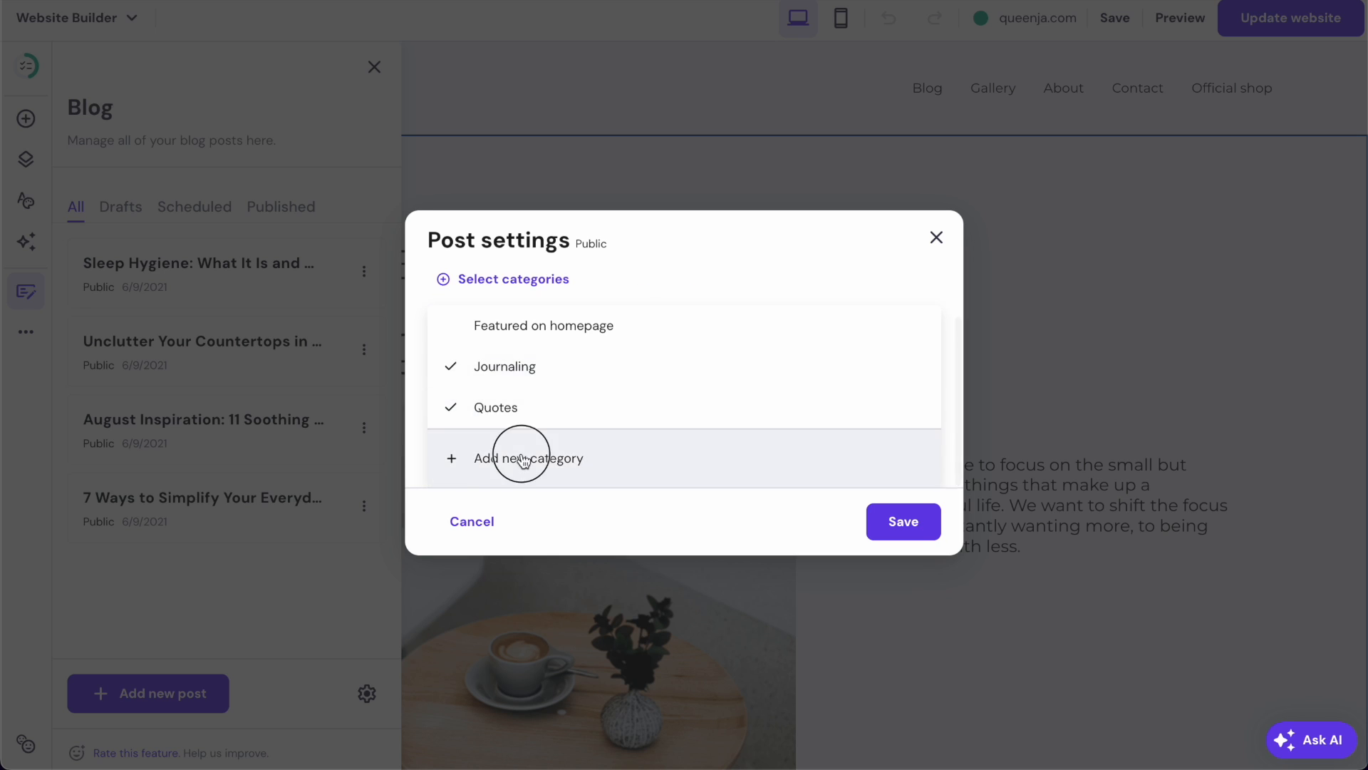
type("Books")
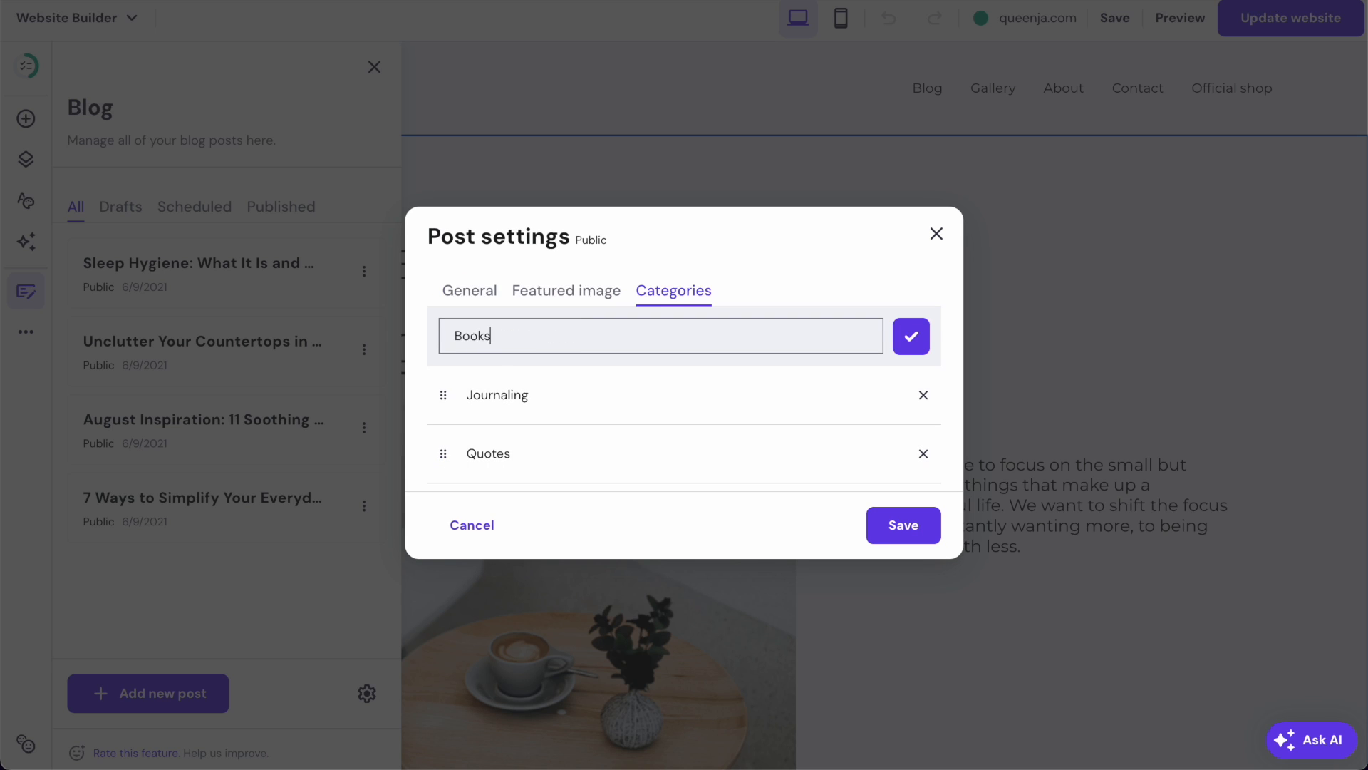
left_click(911, 335)
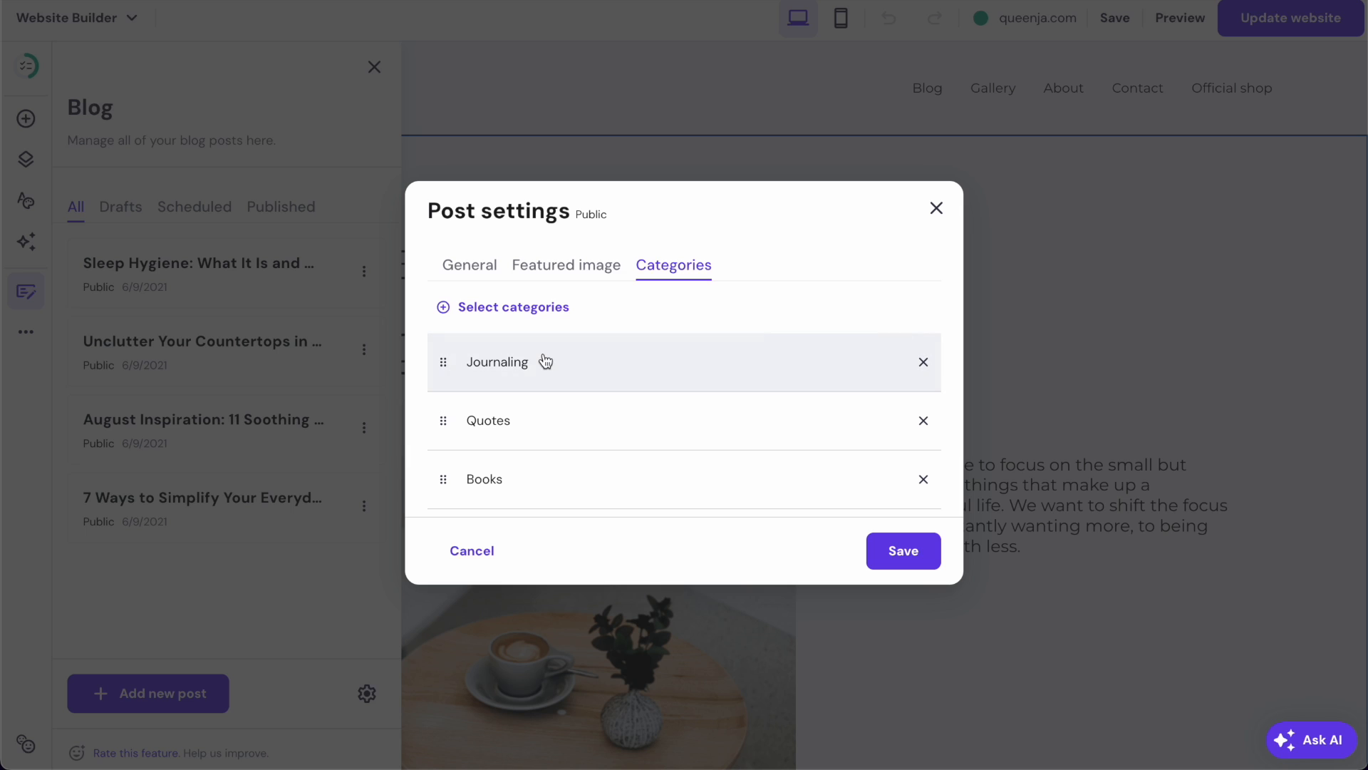
- Add a new category named "Self Love Gifts" to the post
left_click(519, 308)
scroll(514, 385, "down", 1)
left_click(499, 489)
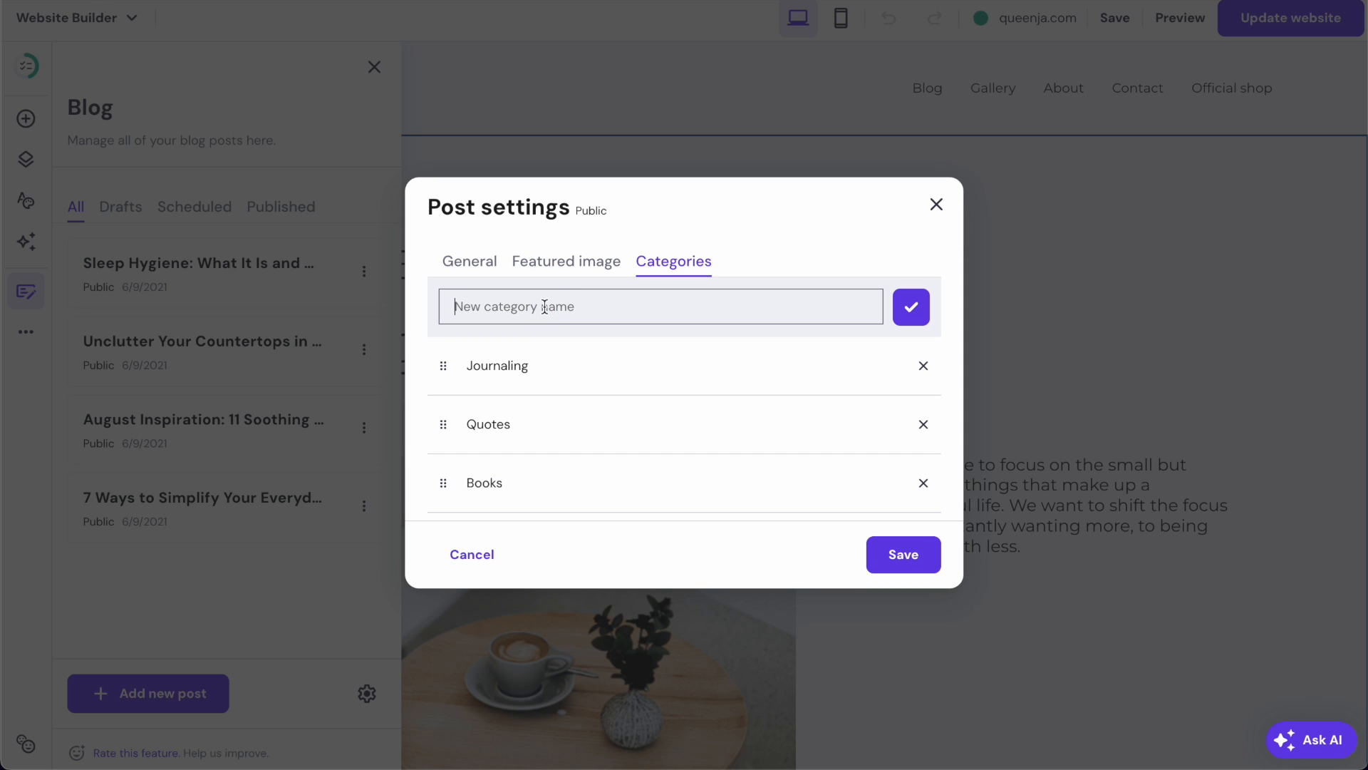
type("Self L")
key("BackSpace")
key("BackSpace")
key("BackSpace")
key("BackSpace")
type("Gifts")
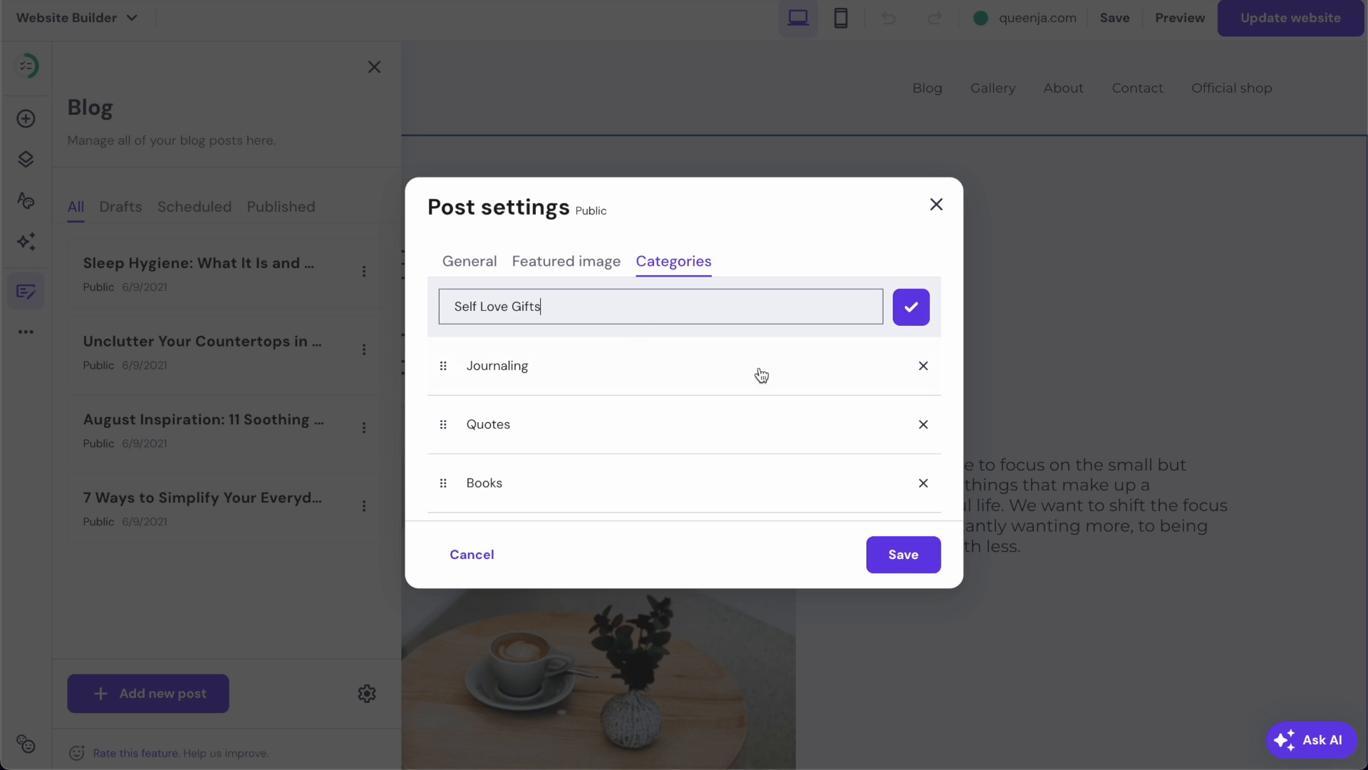
left_click(909, 308)
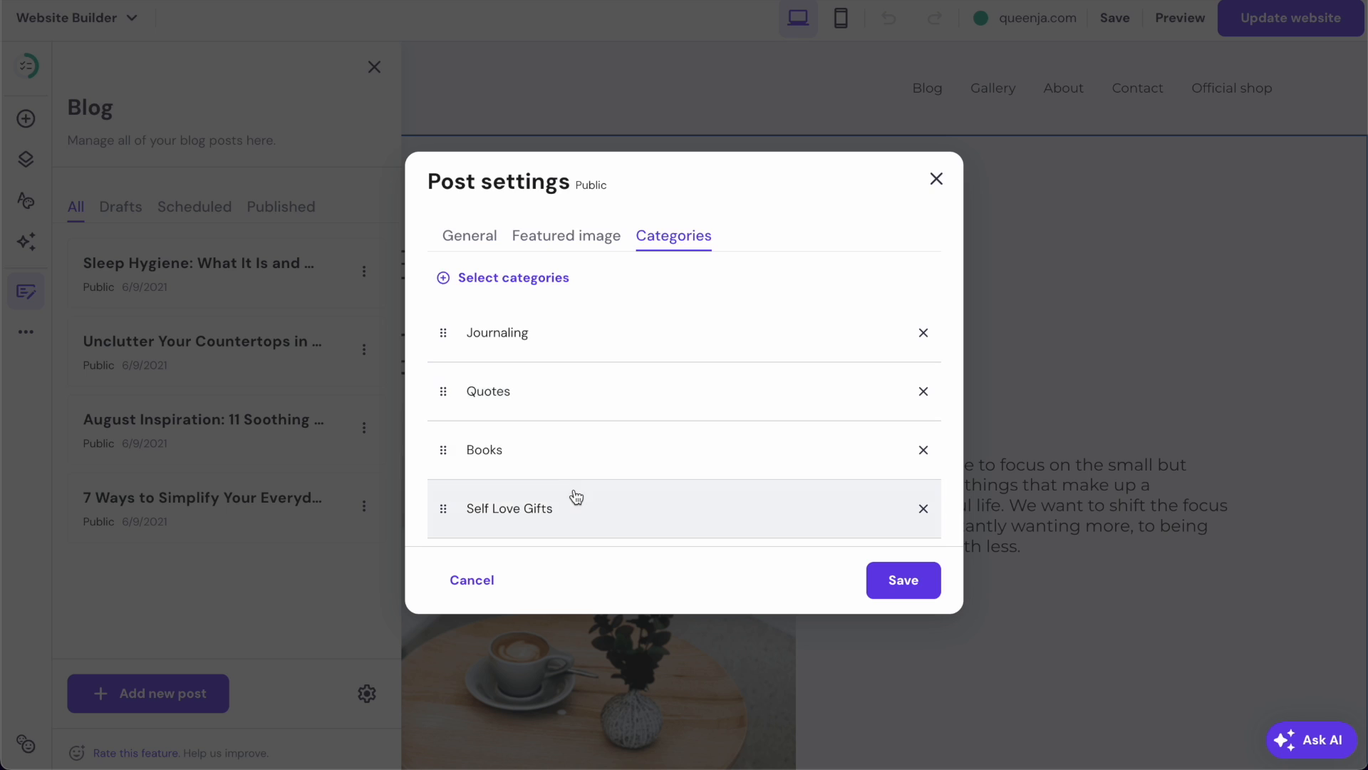
- Add a new category named "Freebies" and save the post settings
left_click(557, 292)
scroll(558, 431, "down", 1)
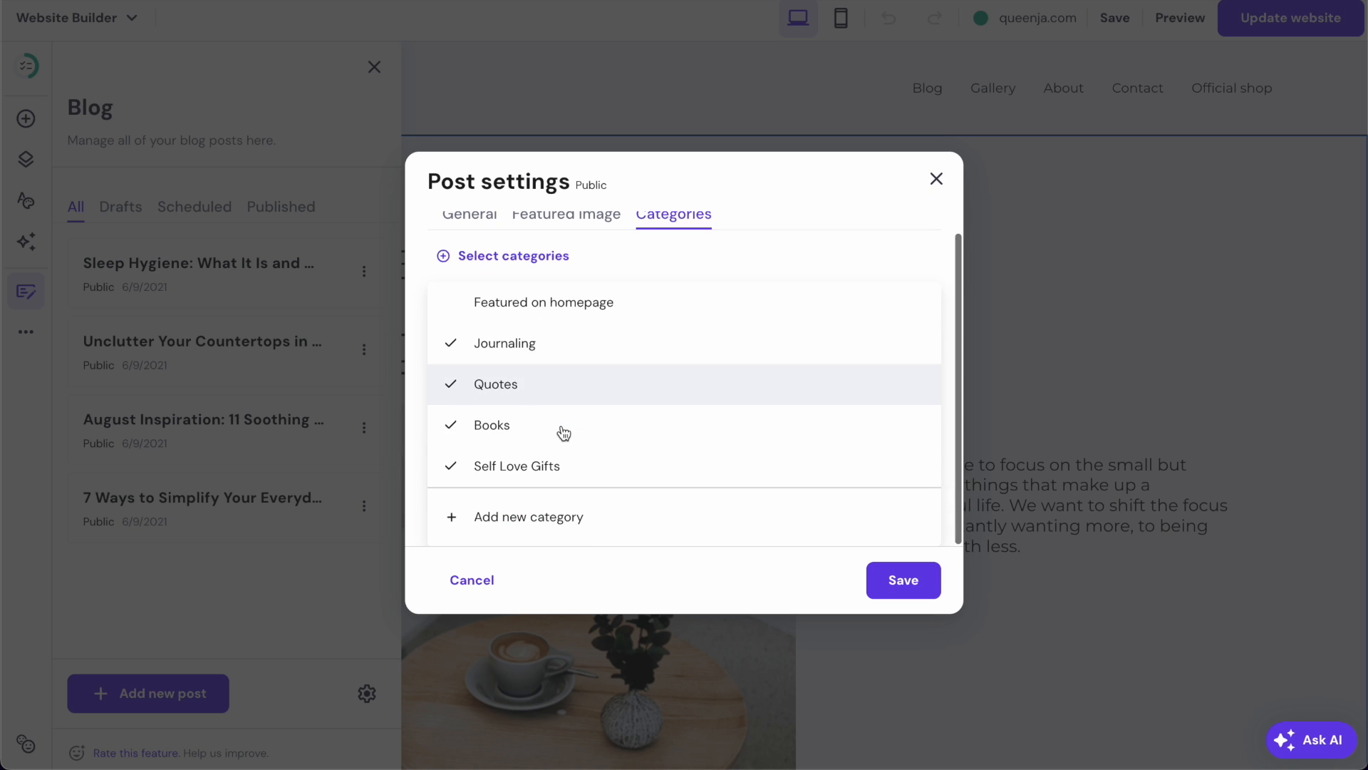
left_click(532, 525)
left_click(511, 279)
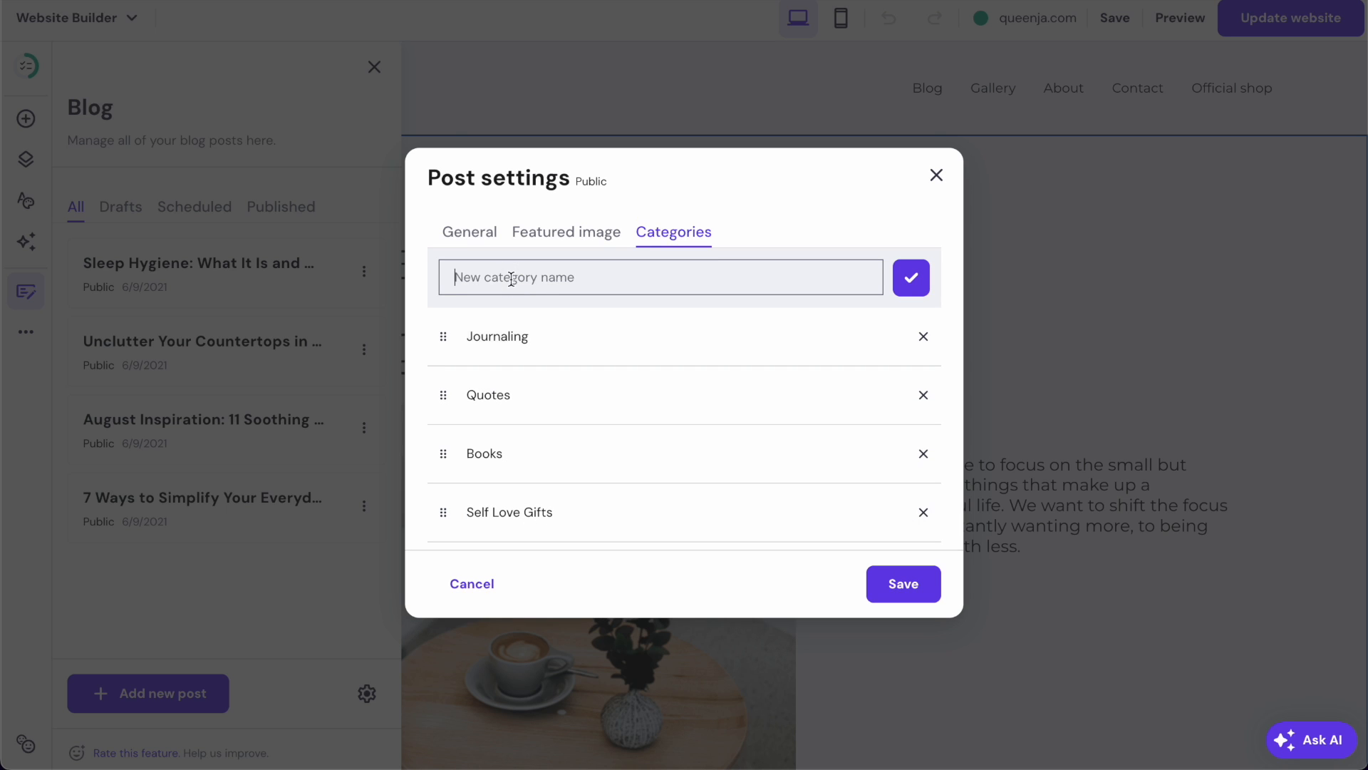
type("Freebies")
left_click(922, 285)
left_click(905, 604)
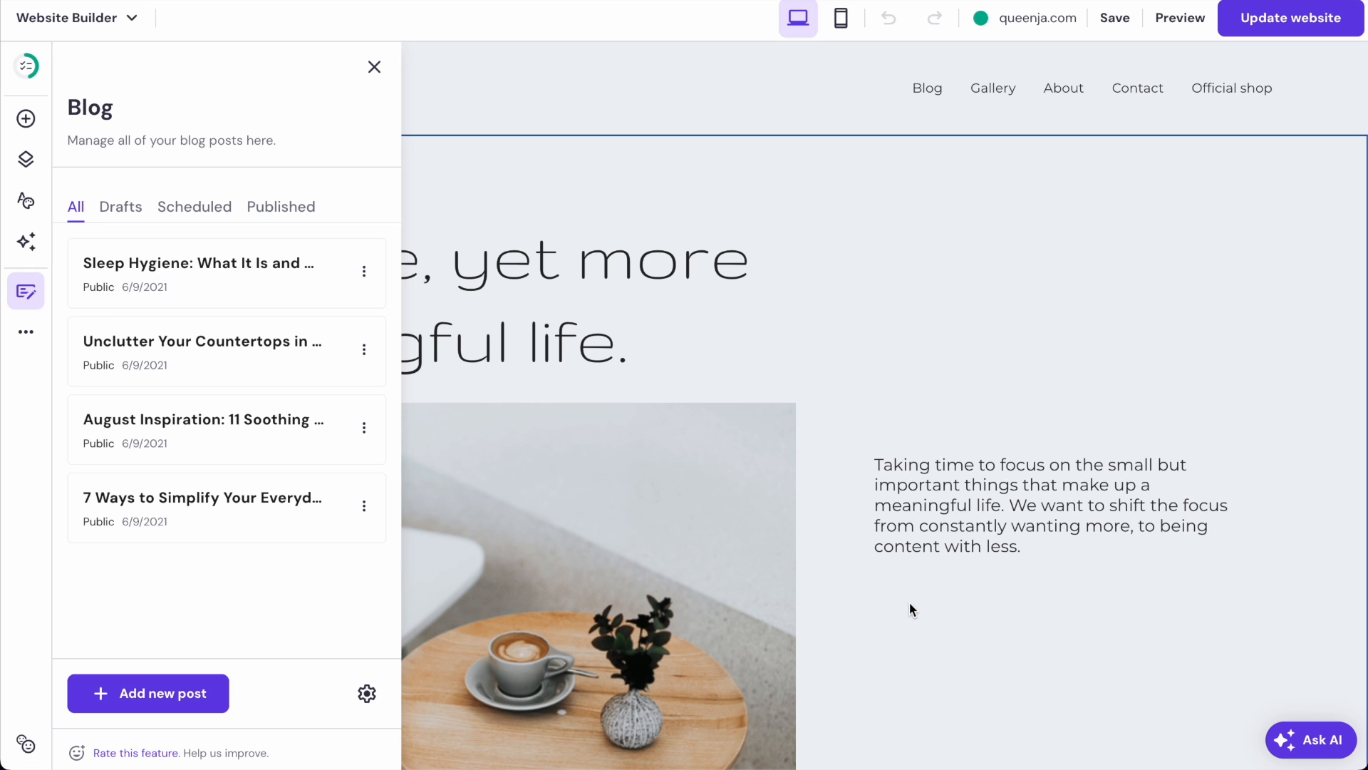
- Assign the Journaling and Quotes categories to the "Unclutter Your Countertops in 13 Simple Steps" post and save its settings
left_click(363, 339)
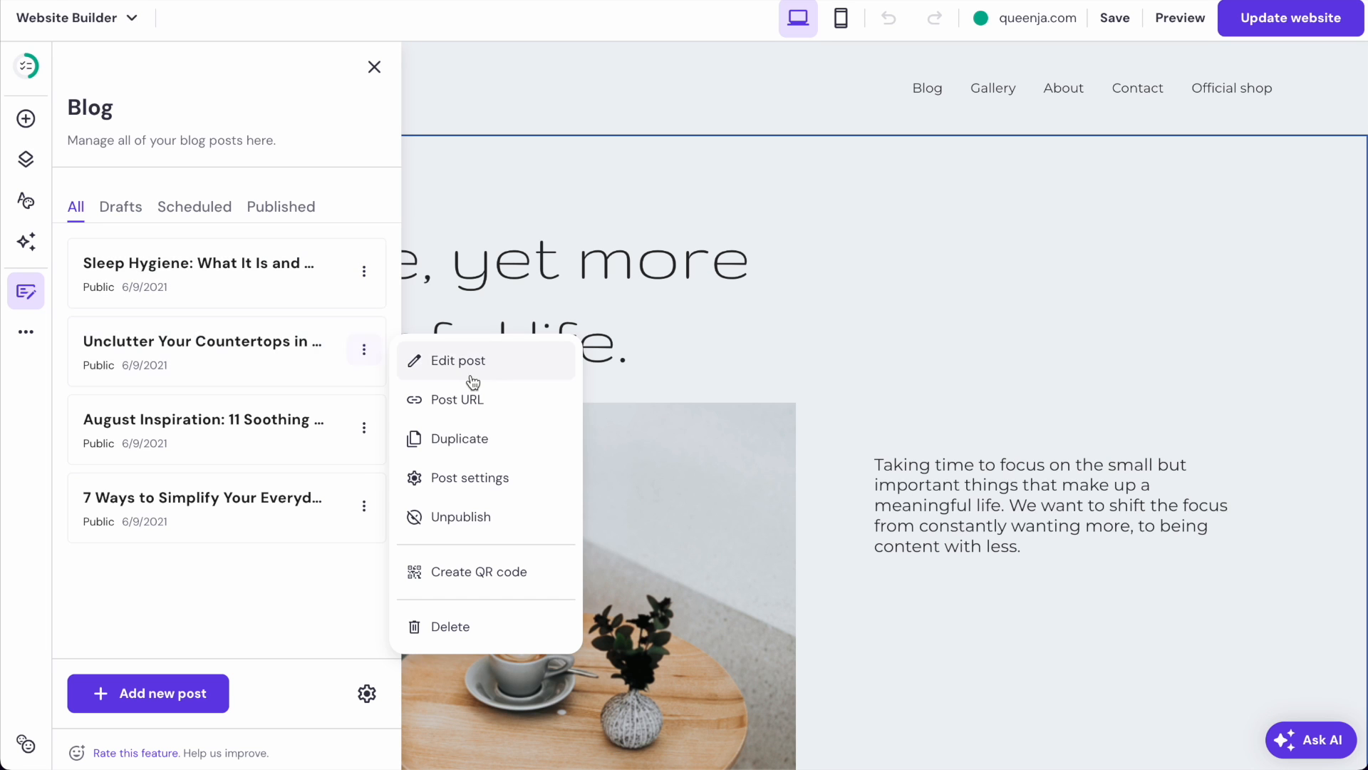
left_click(452, 479)
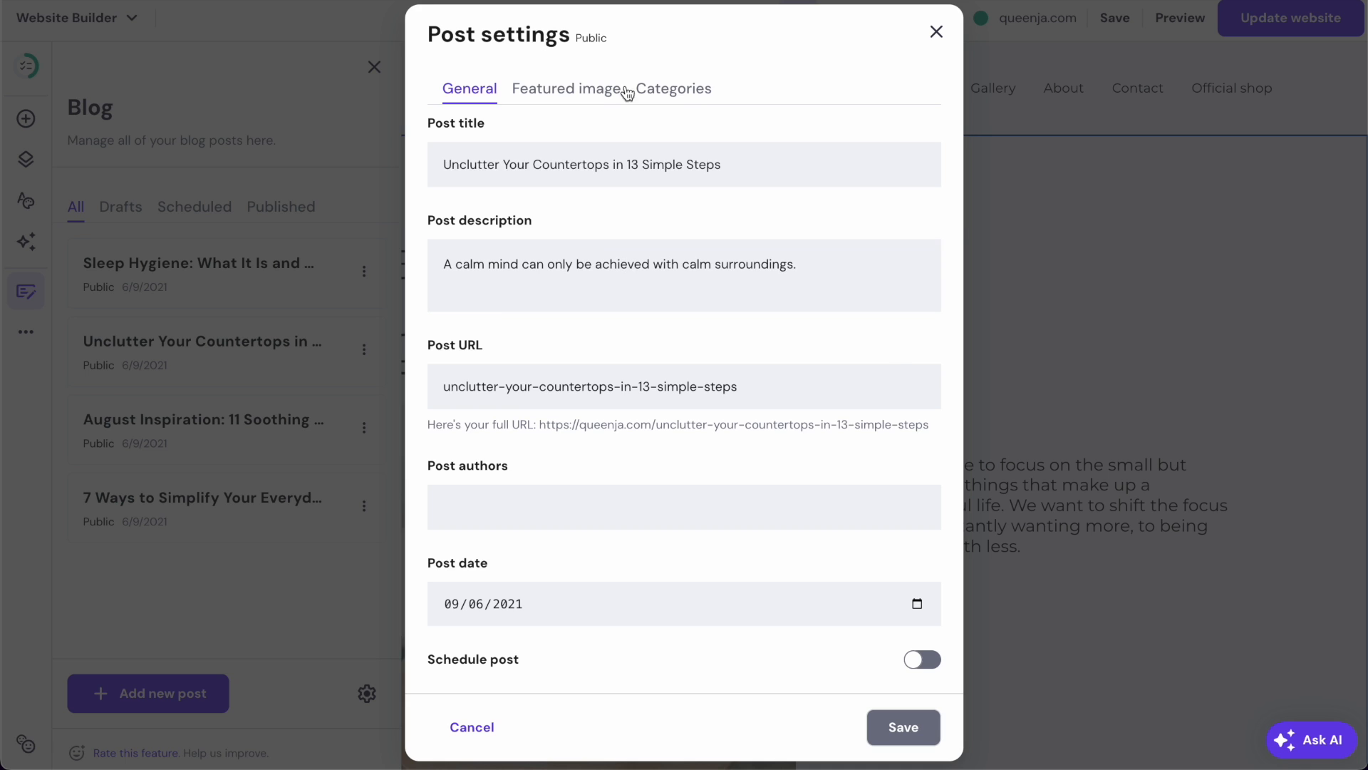
left_click(696, 91)
left_click(531, 352)
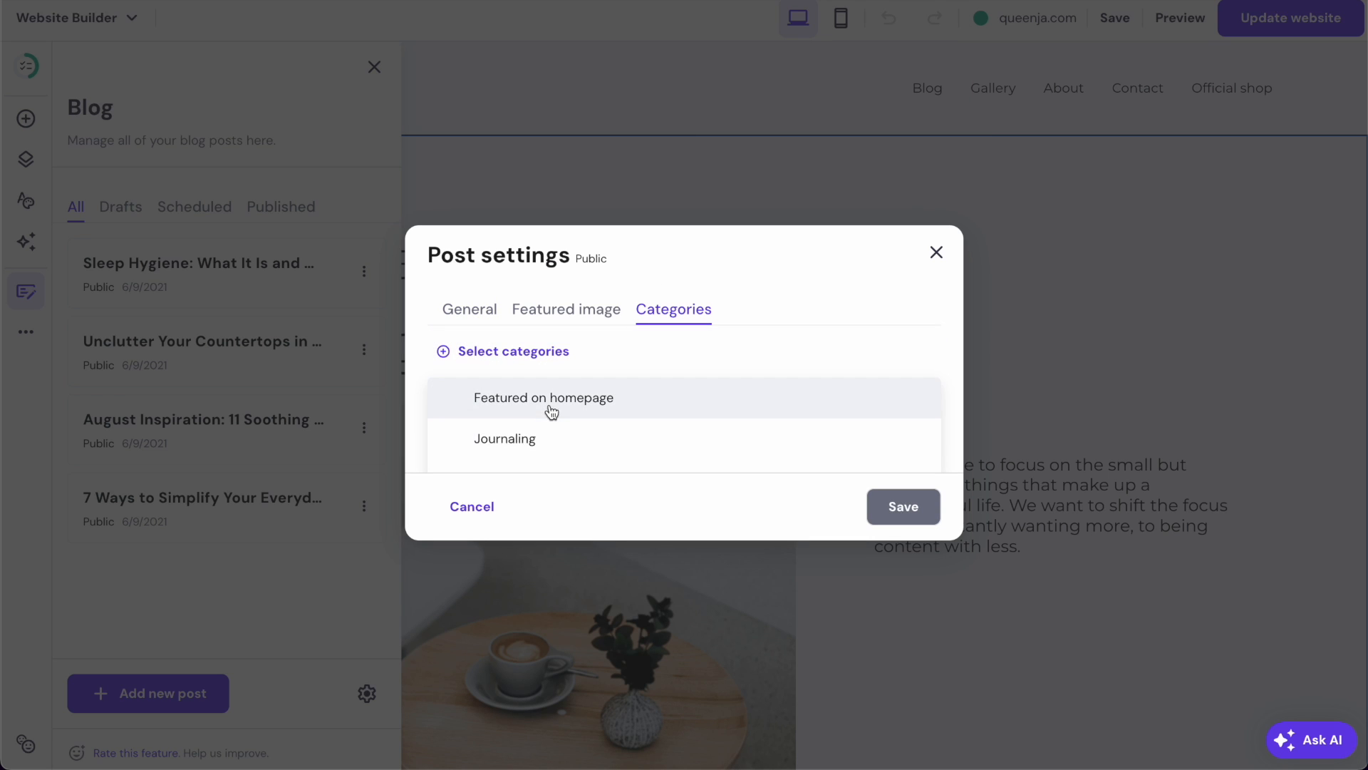
left_click(520, 439)
scroll(590, 428, "down", 1)
left_click(545, 449)
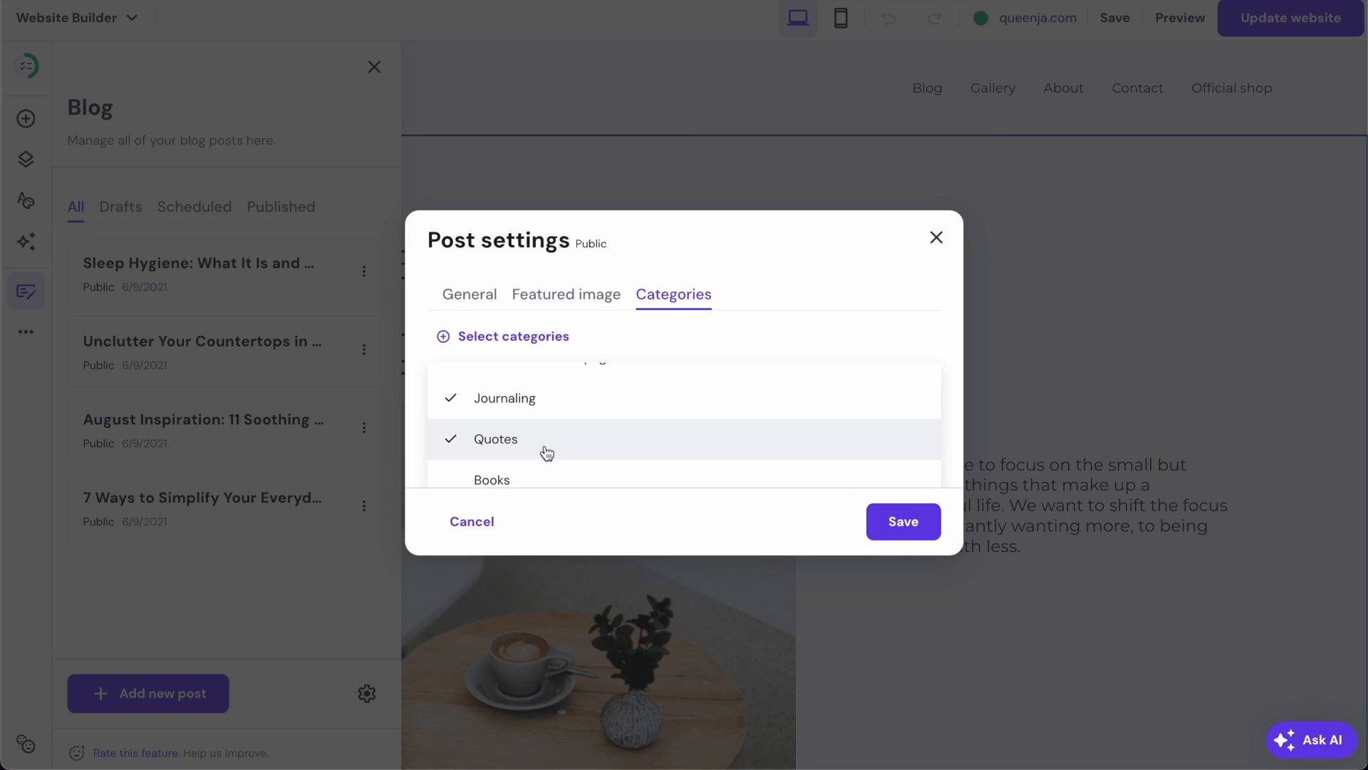
left_click(918, 529)
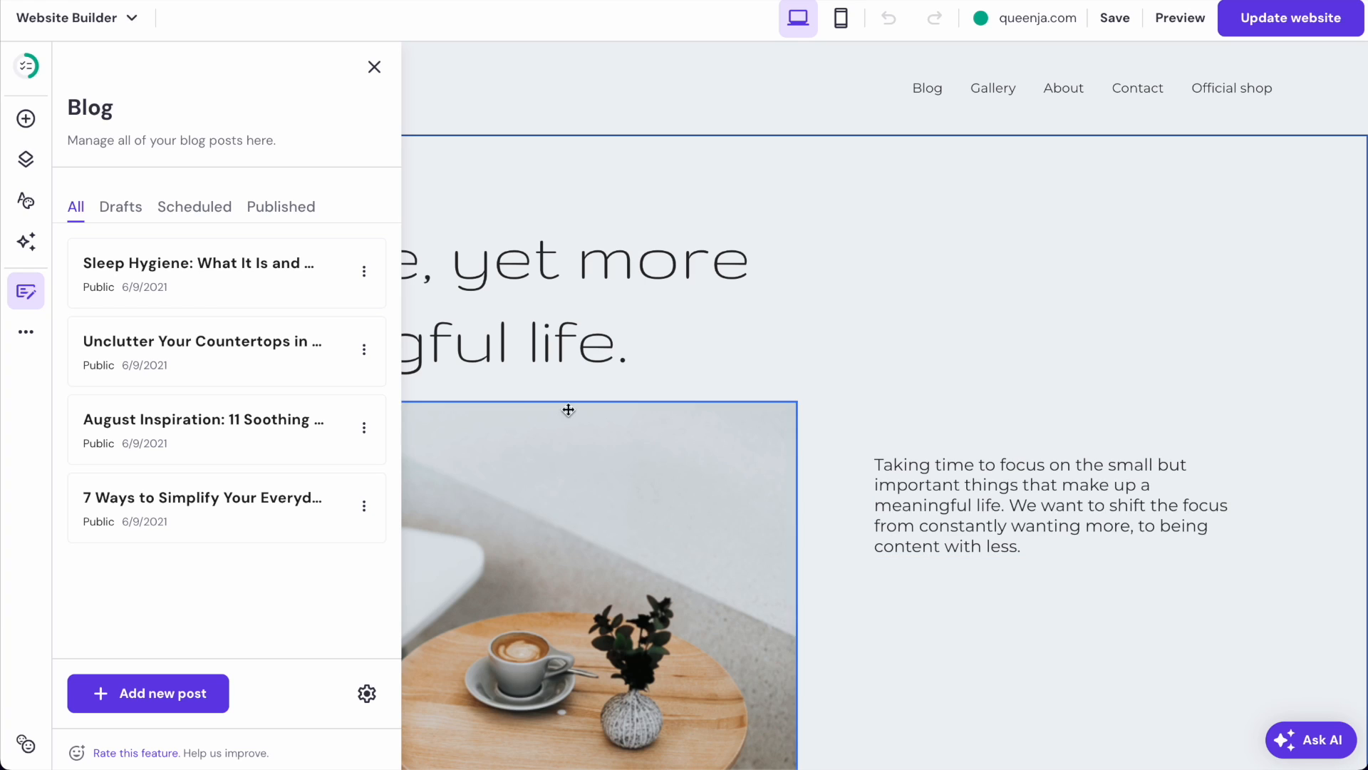
- Add the Self Love Gifts and Freebies categories to the "August Inspiration: 11 Soothing…" post and save its settings
left_click(364, 428)
left_click(464, 556)
left_click(674, 82)
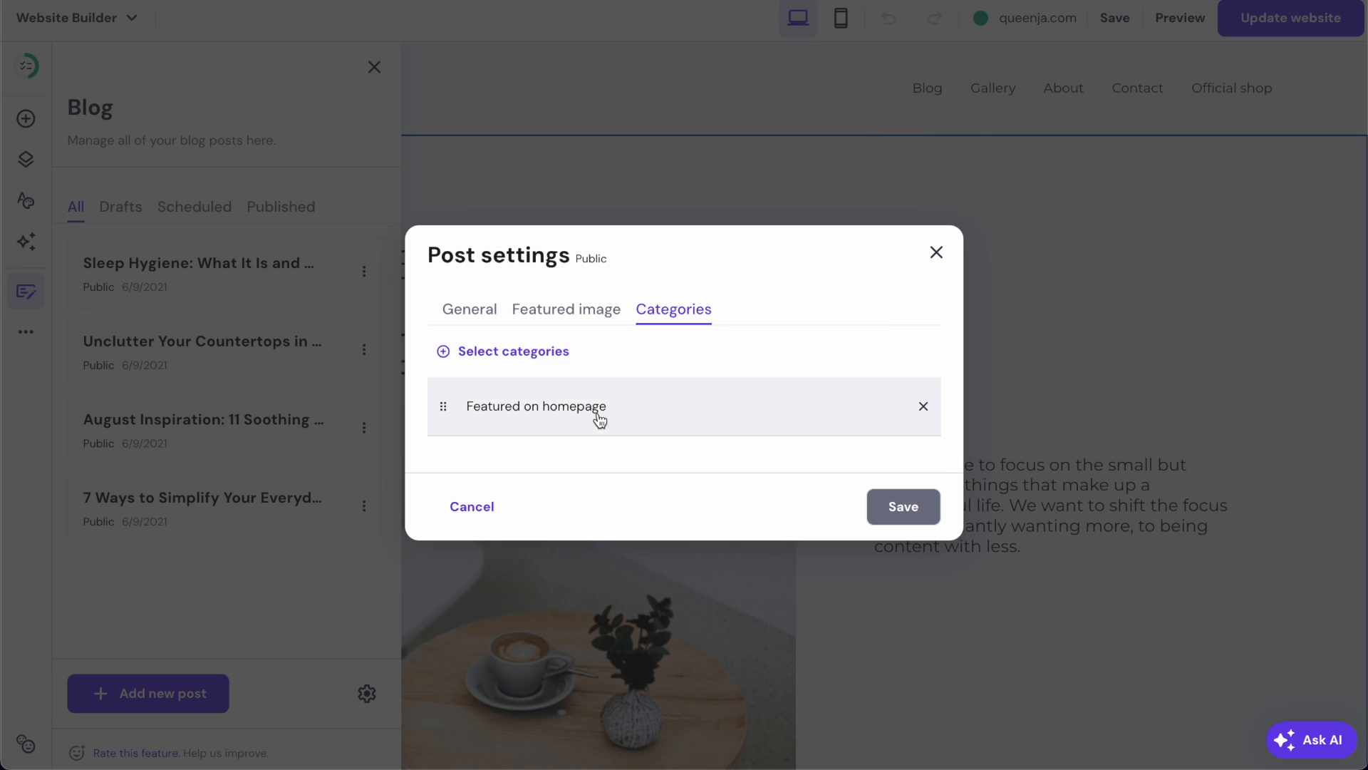
left_click(544, 349)
scroll(585, 428, "down", 2)
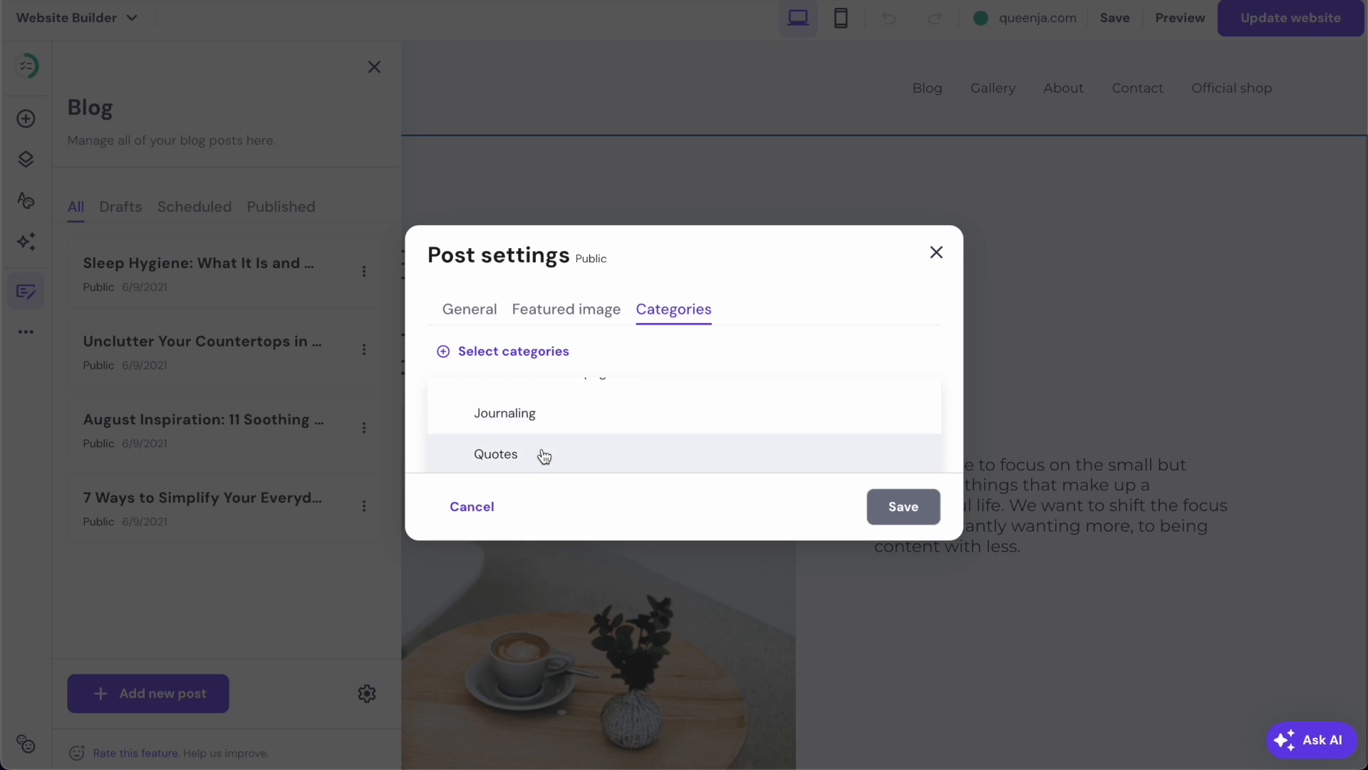
scroll(544, 456, "down", 3)
left_click(541, 358)
left_click(541, 404)
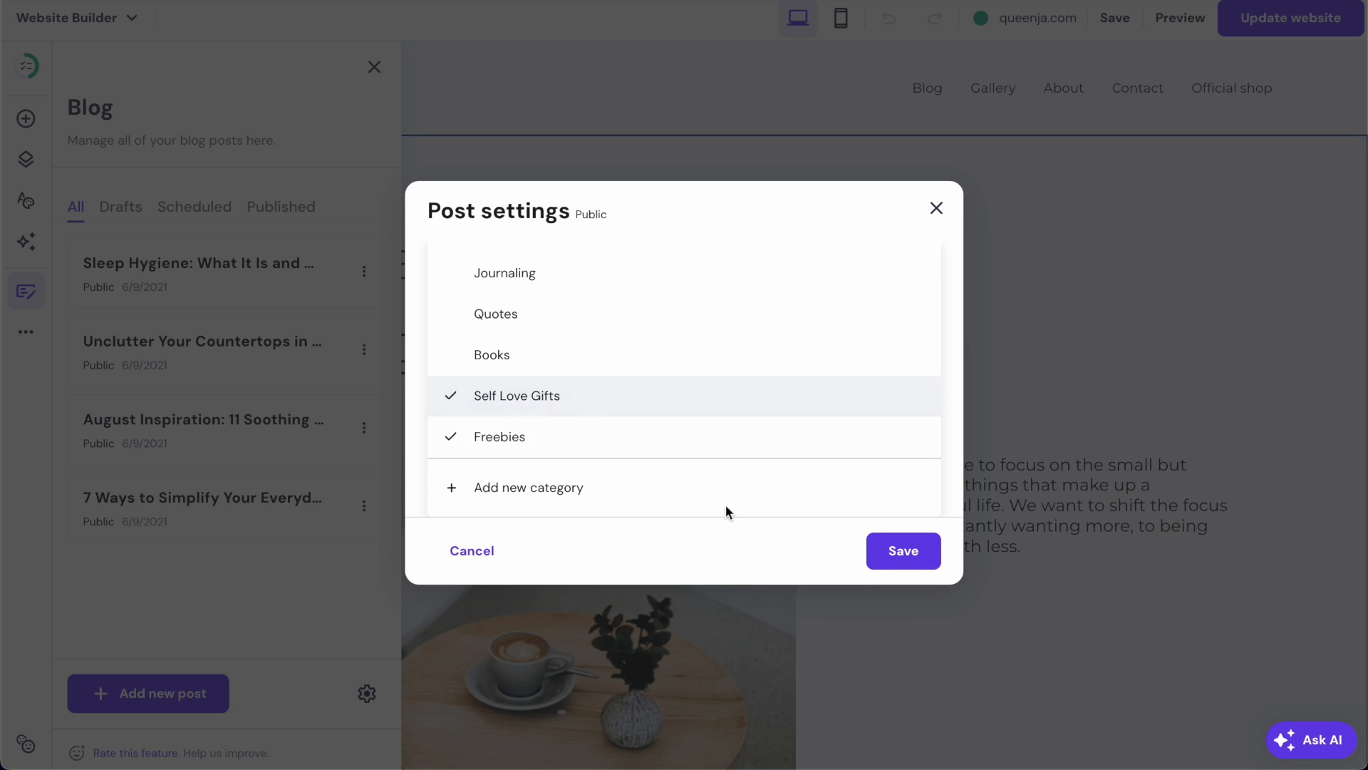
left_click(902, 551)
- Add the Quotes, Books and Self Love Gifts categories to the "7 Ways to Simplify Your Everyd…" post and save its settings
left_click(364, 506)
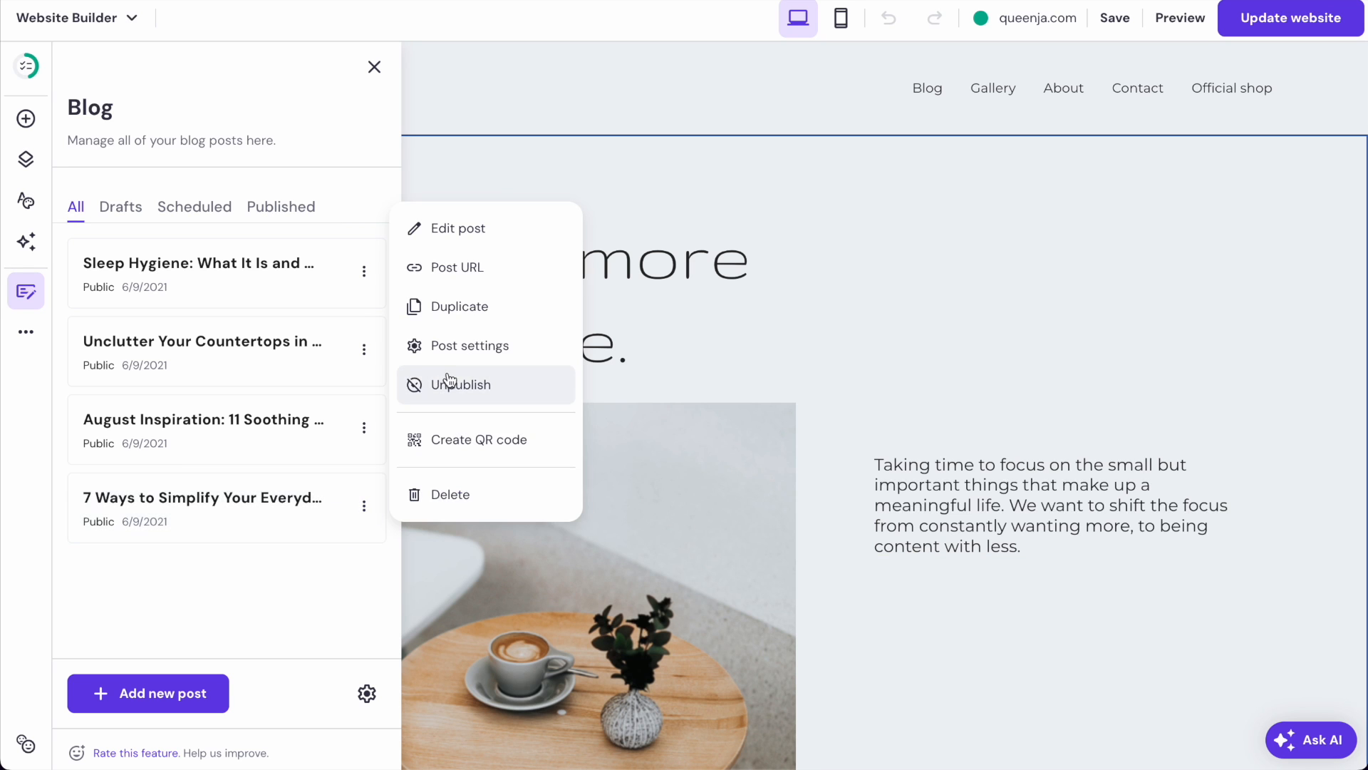
left_click(449, 347)
left_click(672, 91)
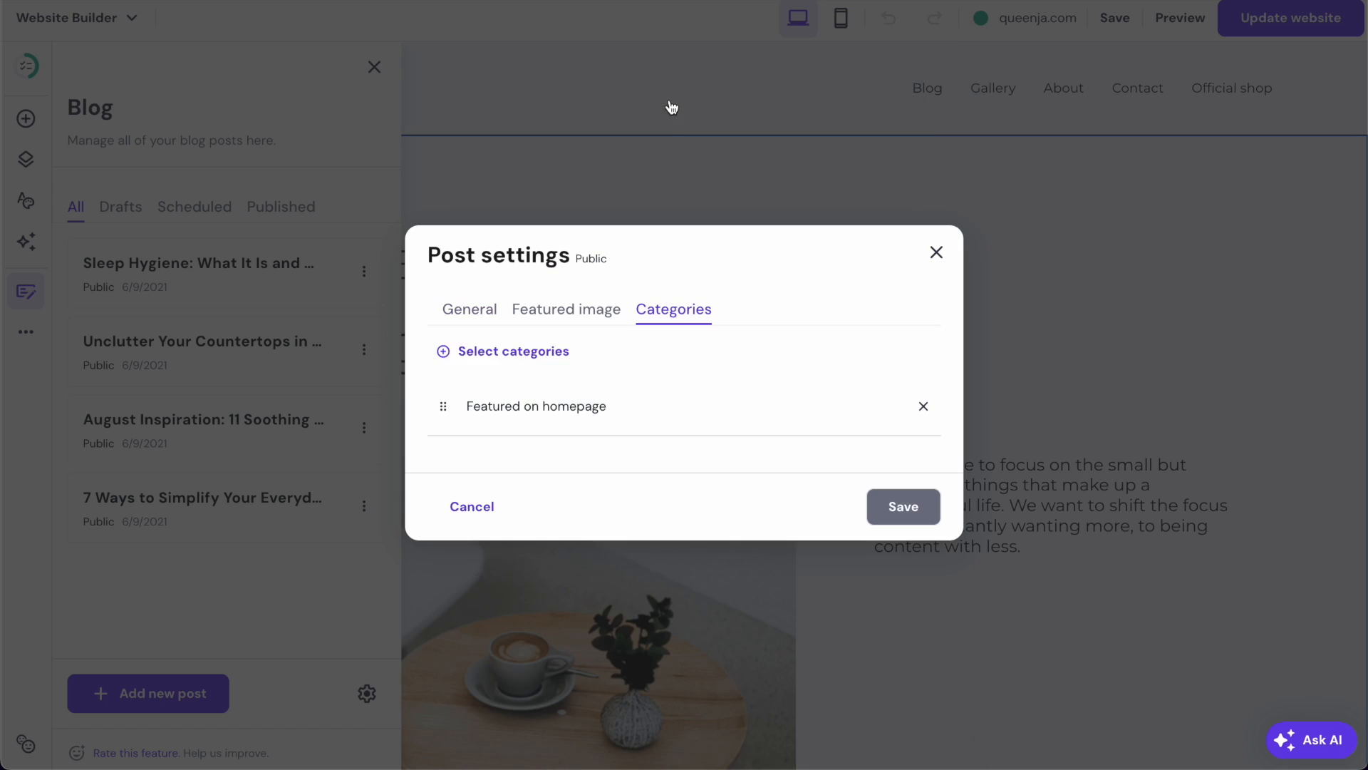
left_click(540, 354)
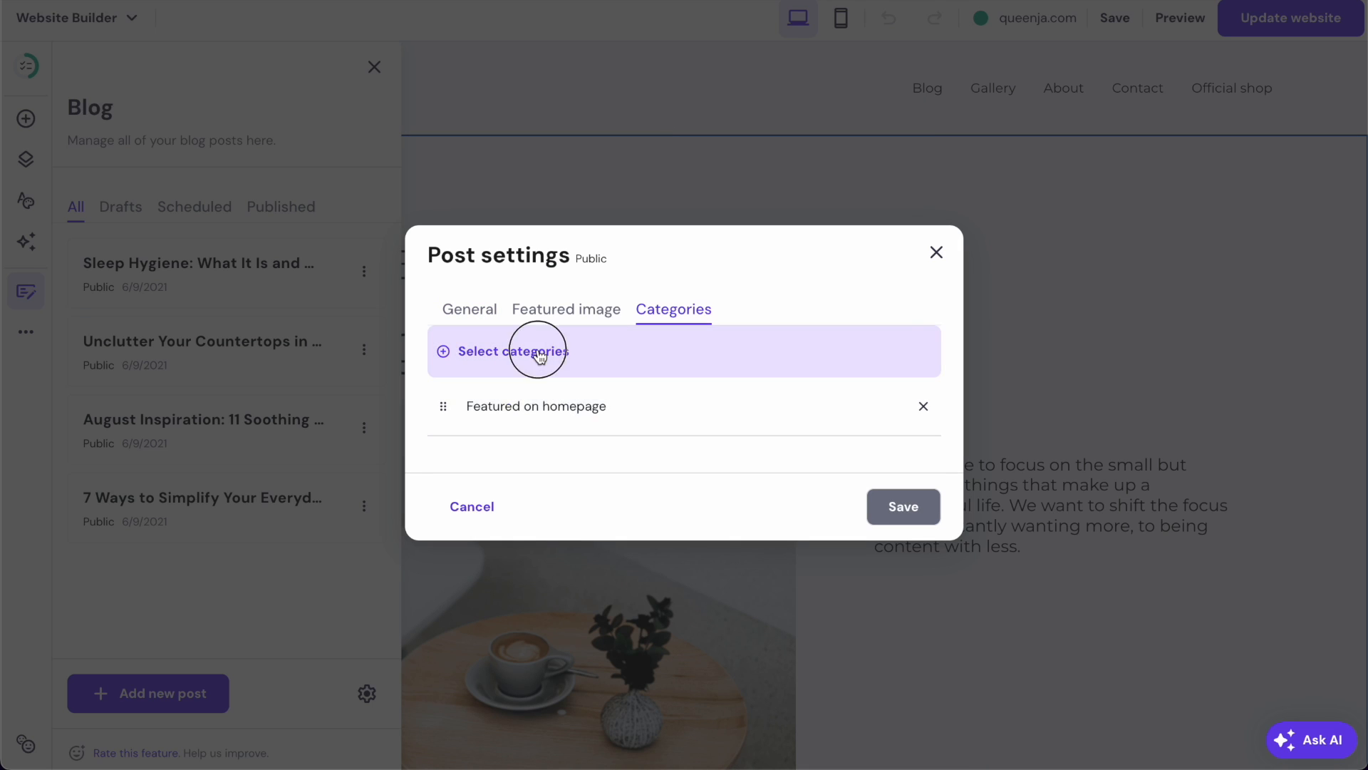
scroll(571, 397, "down", 4)
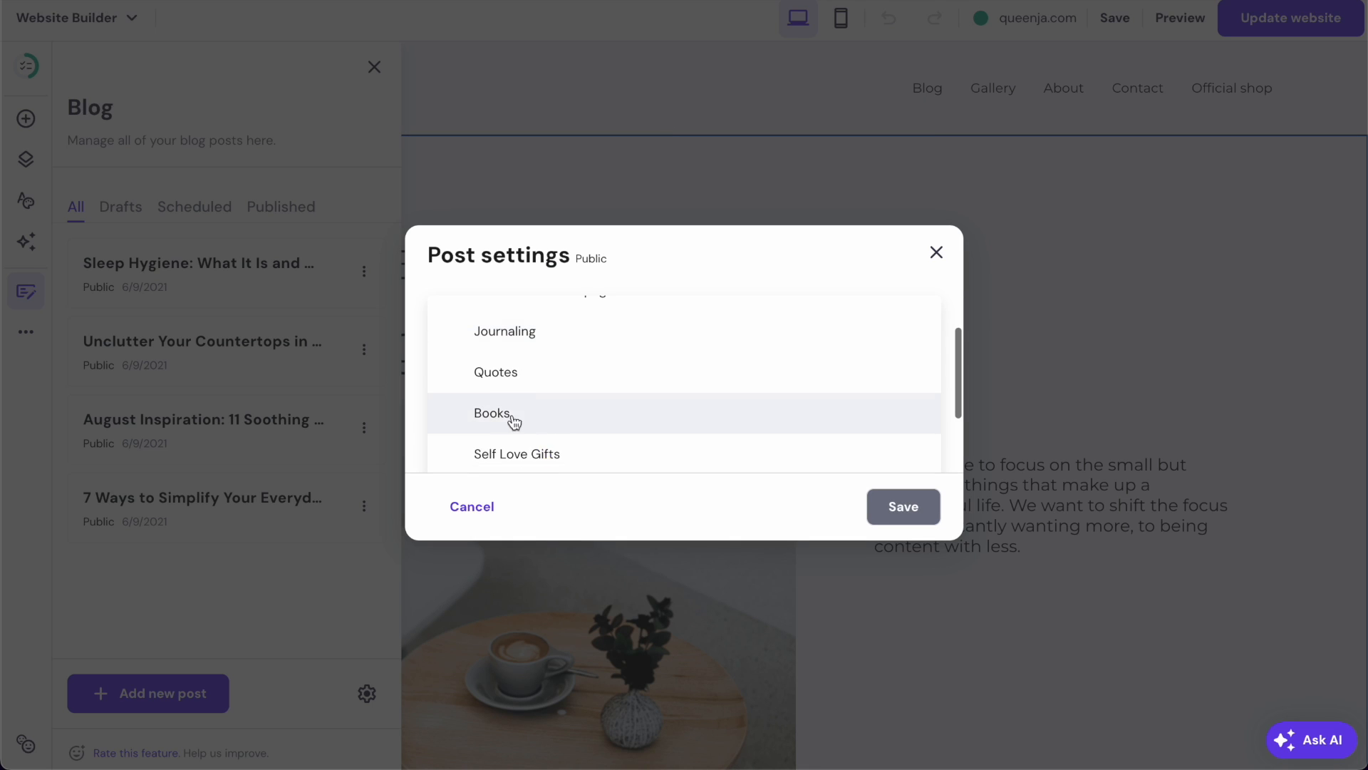
left_click(513, 420)
left_click(517, 363)
left_click(524, 419)
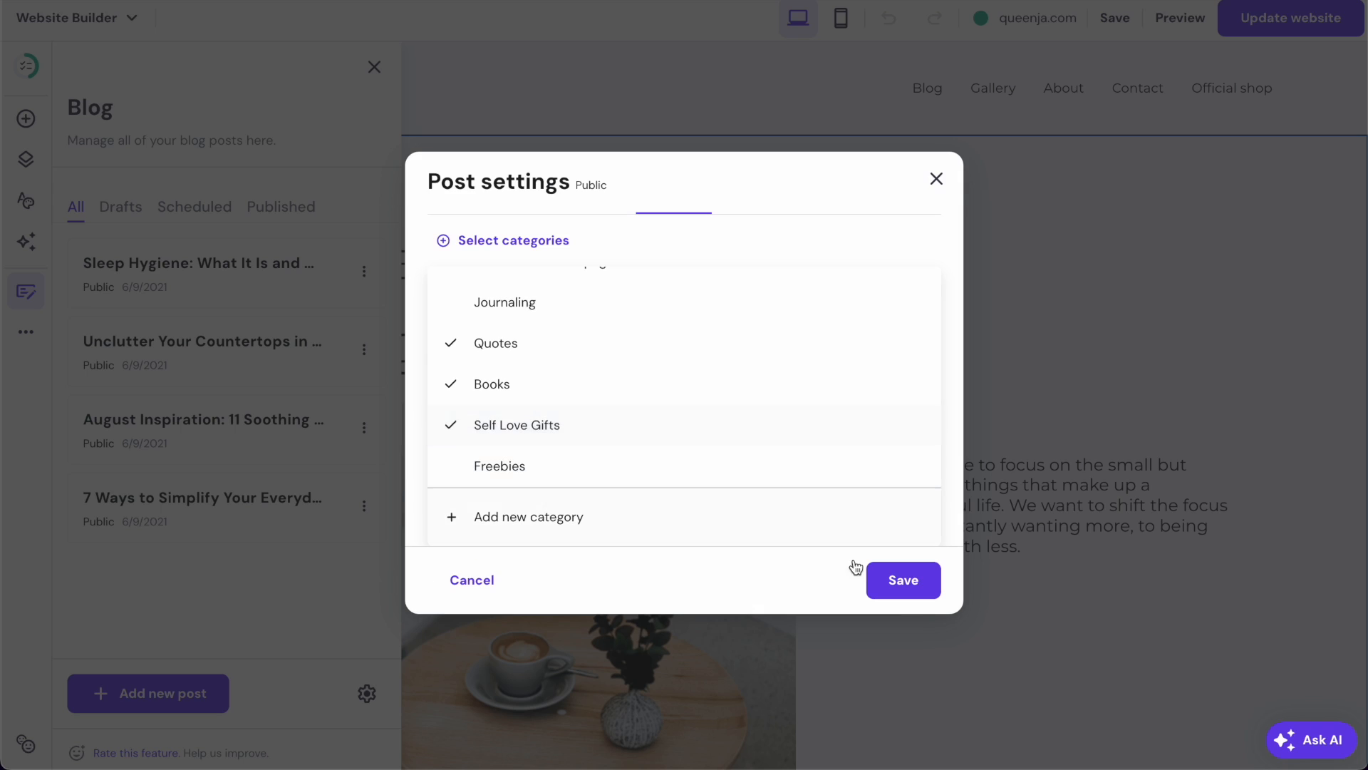
left_click(894, 581)
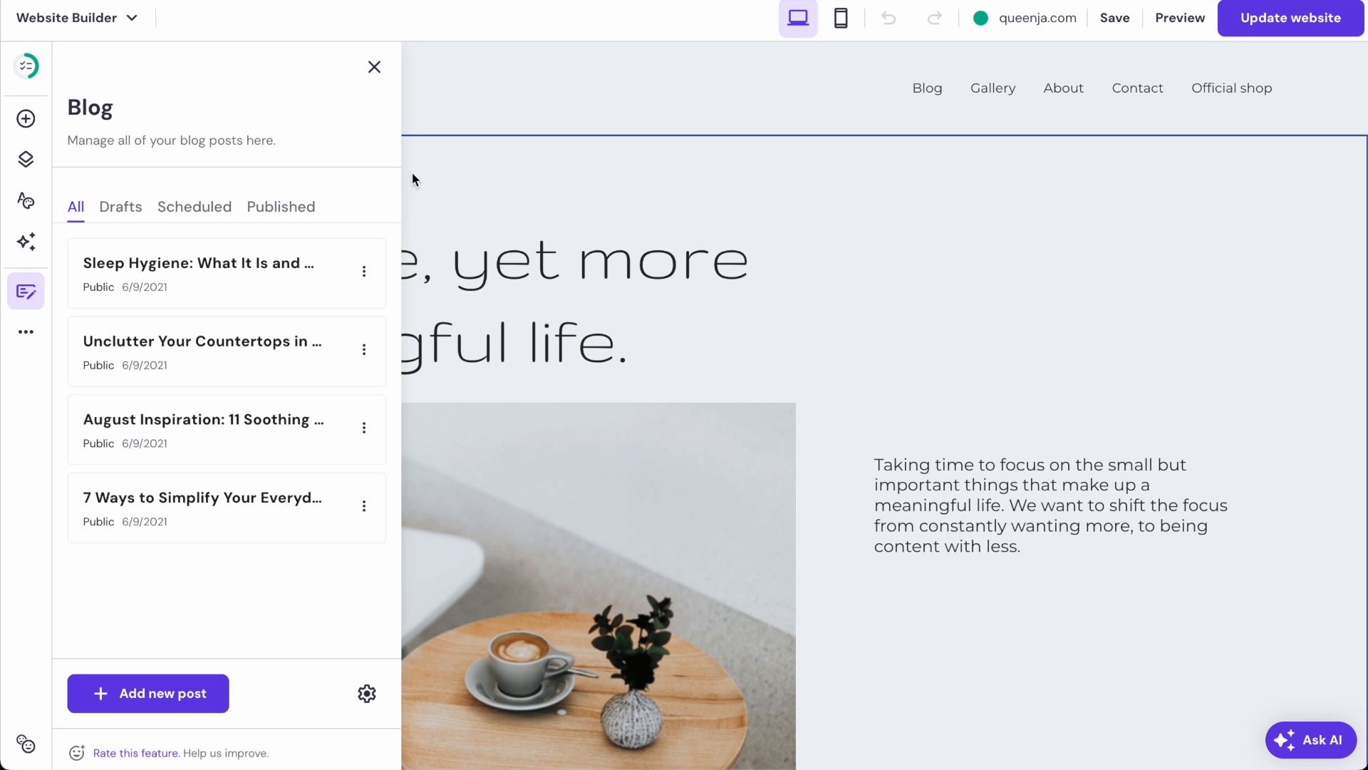
- Close the blog post list, switch to the Notes app and change "Self Love Merch" to "Self Love Gifts" in the script's category list
left_click(25, 367)
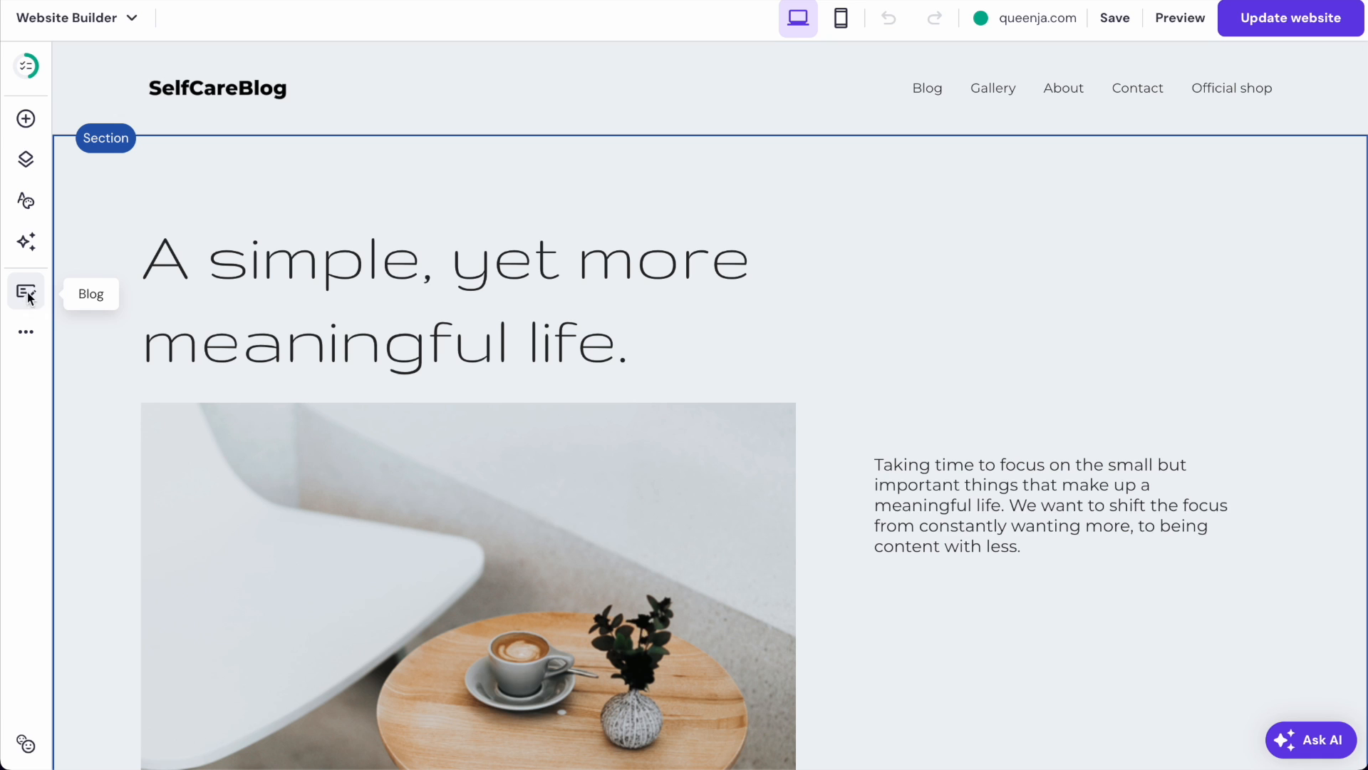
left_click_drag(615, 50, 478, 0)
scroll(578, 492, "down", 3)
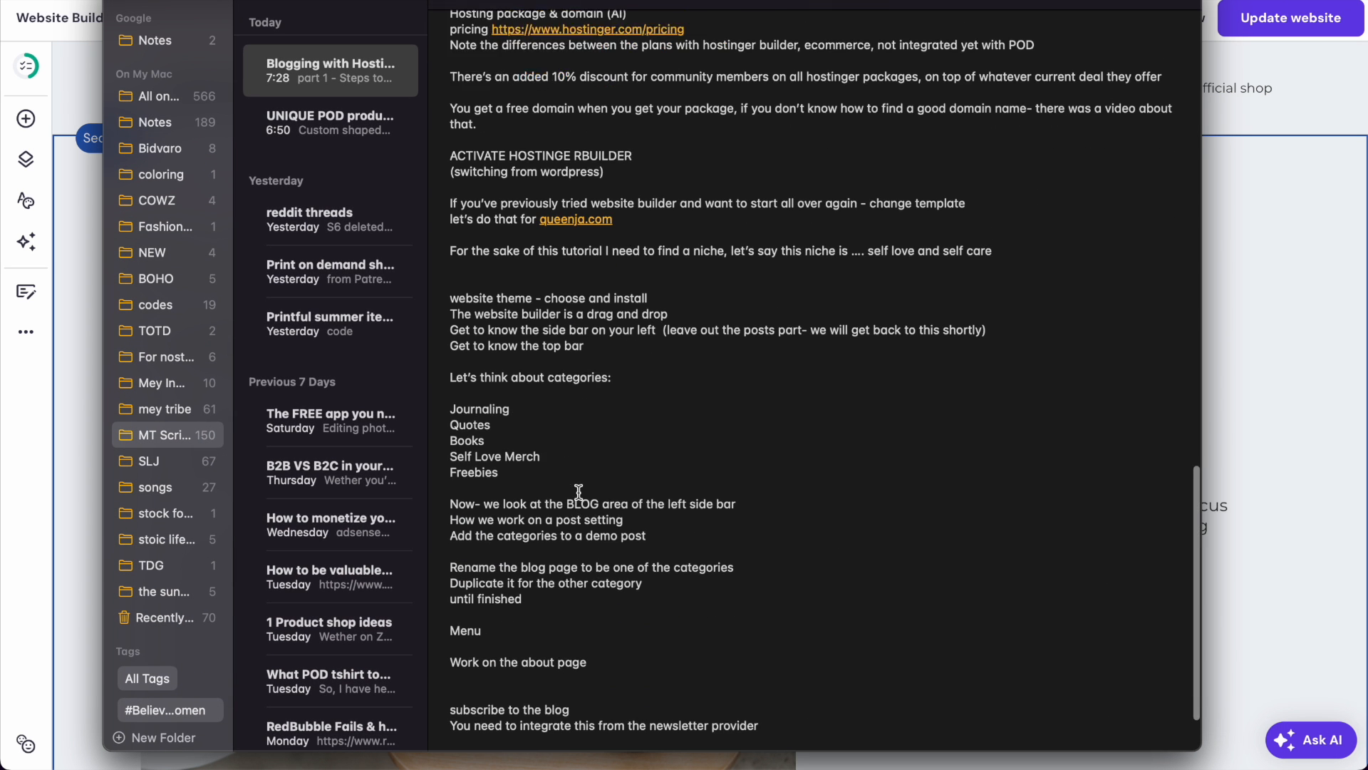
left_click_drag(499, 448, 437, 368)
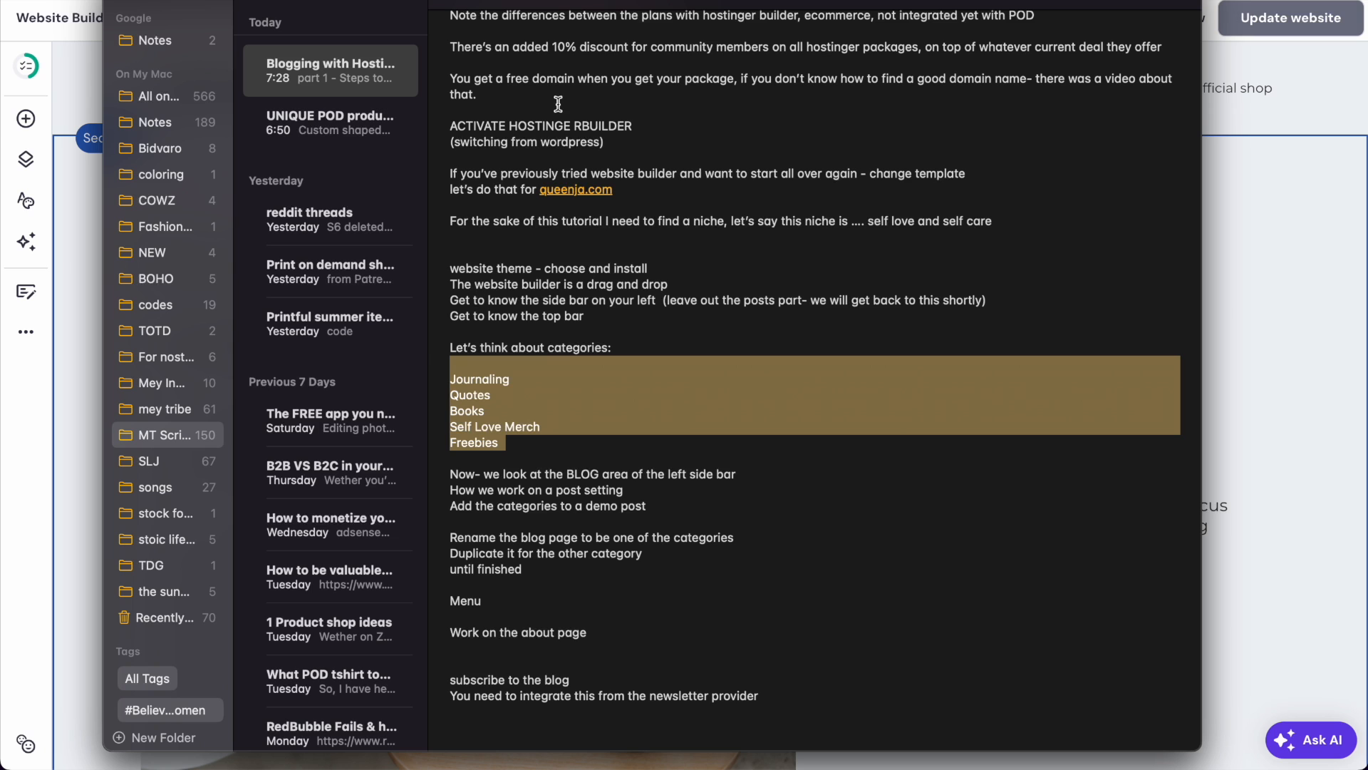
double_click(531, 426)
type("Gifts")
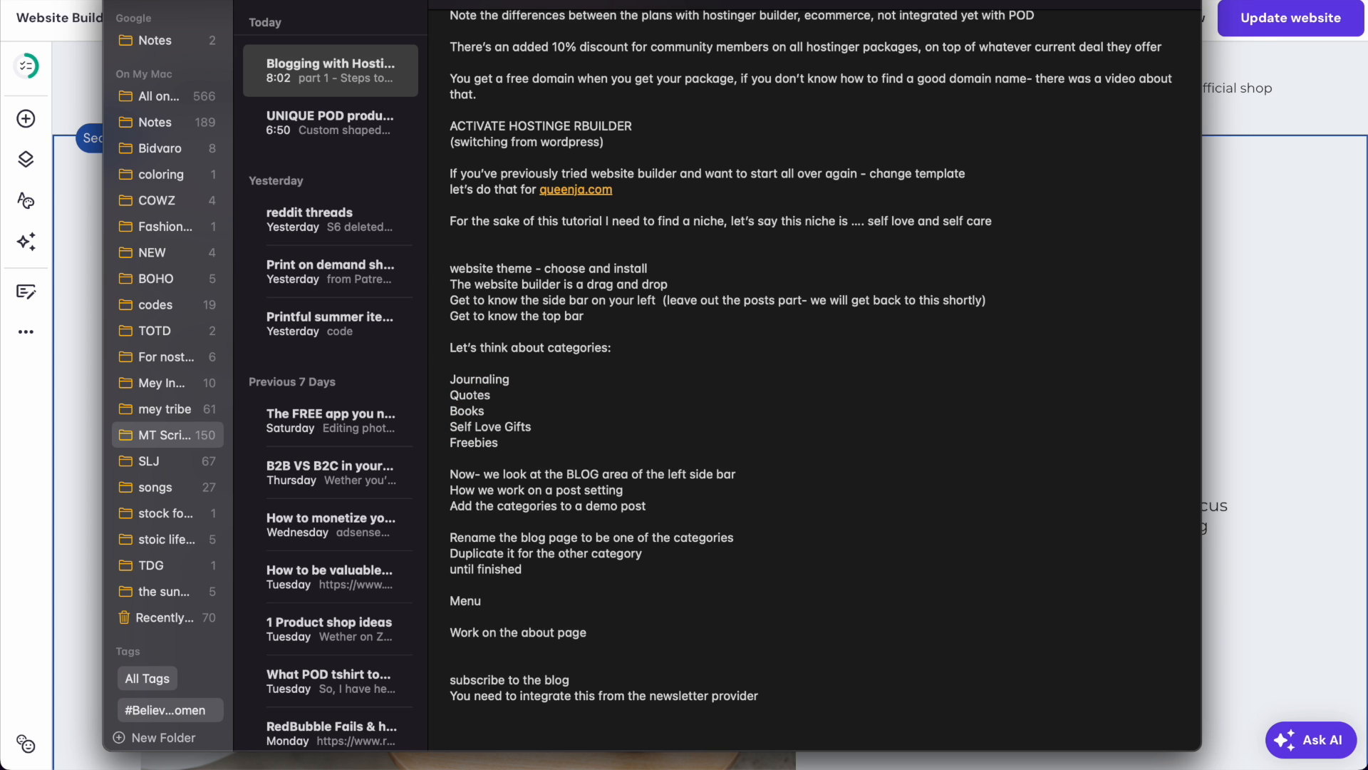
- Switch back to the website builder, rename the Blog page to Journaling in the main navigation and save its page settings
left_click_drag(642, 6, 603, 0)
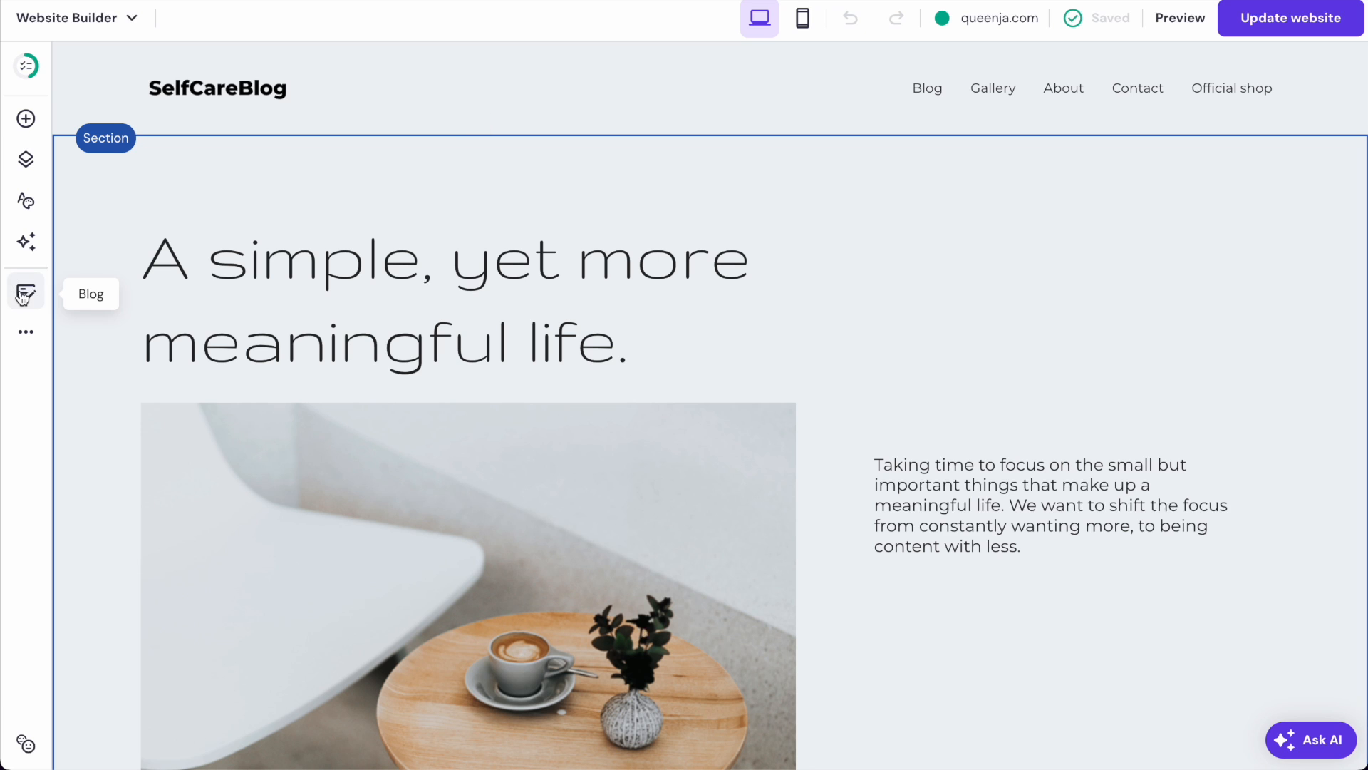
left_click(29, 161)
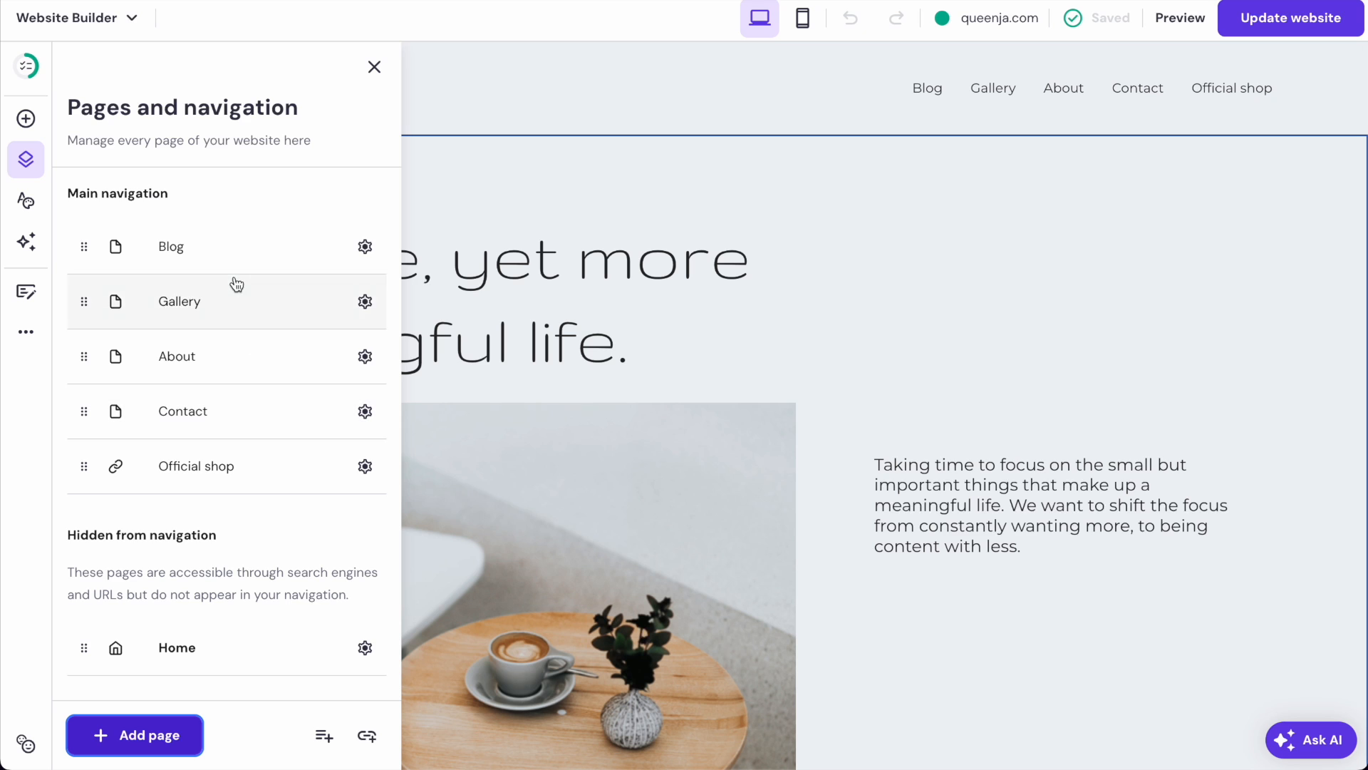
left_click(176, 255)
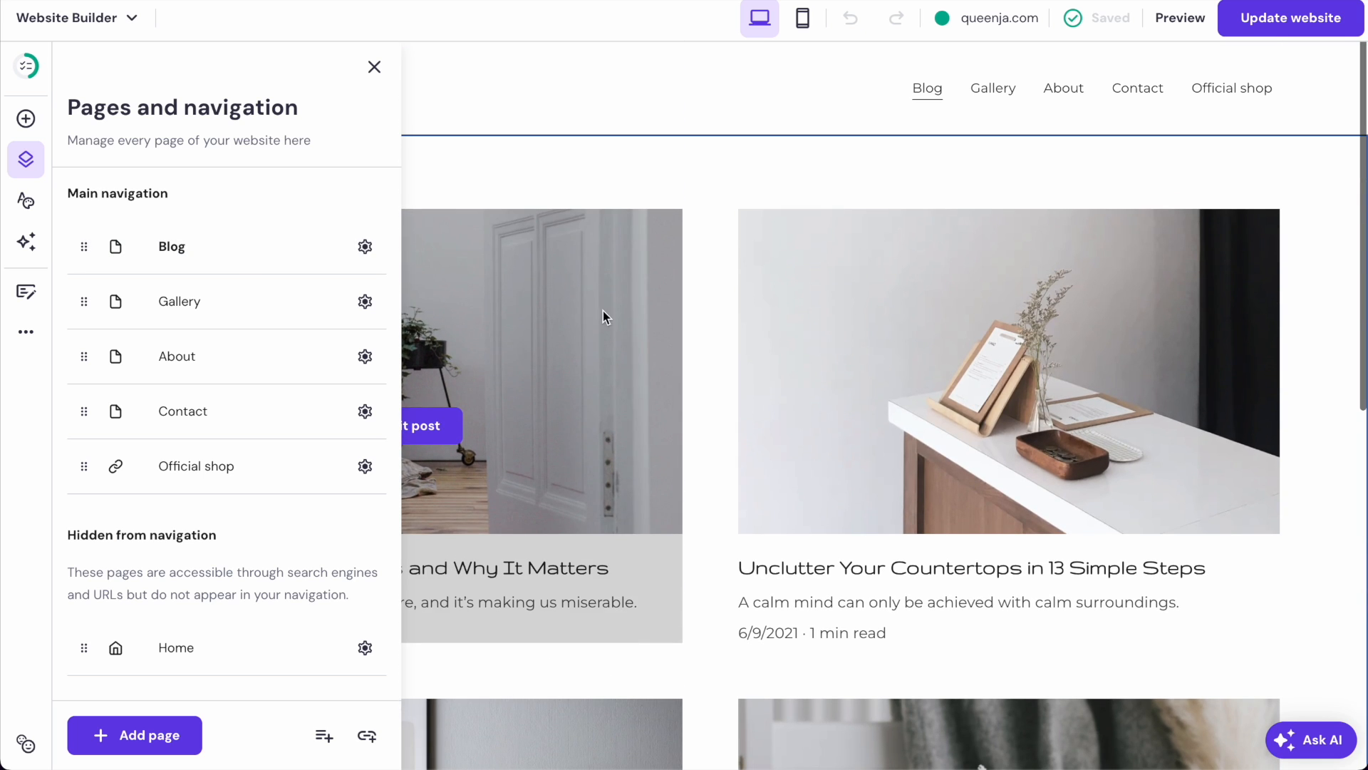
left_click(365, 246)
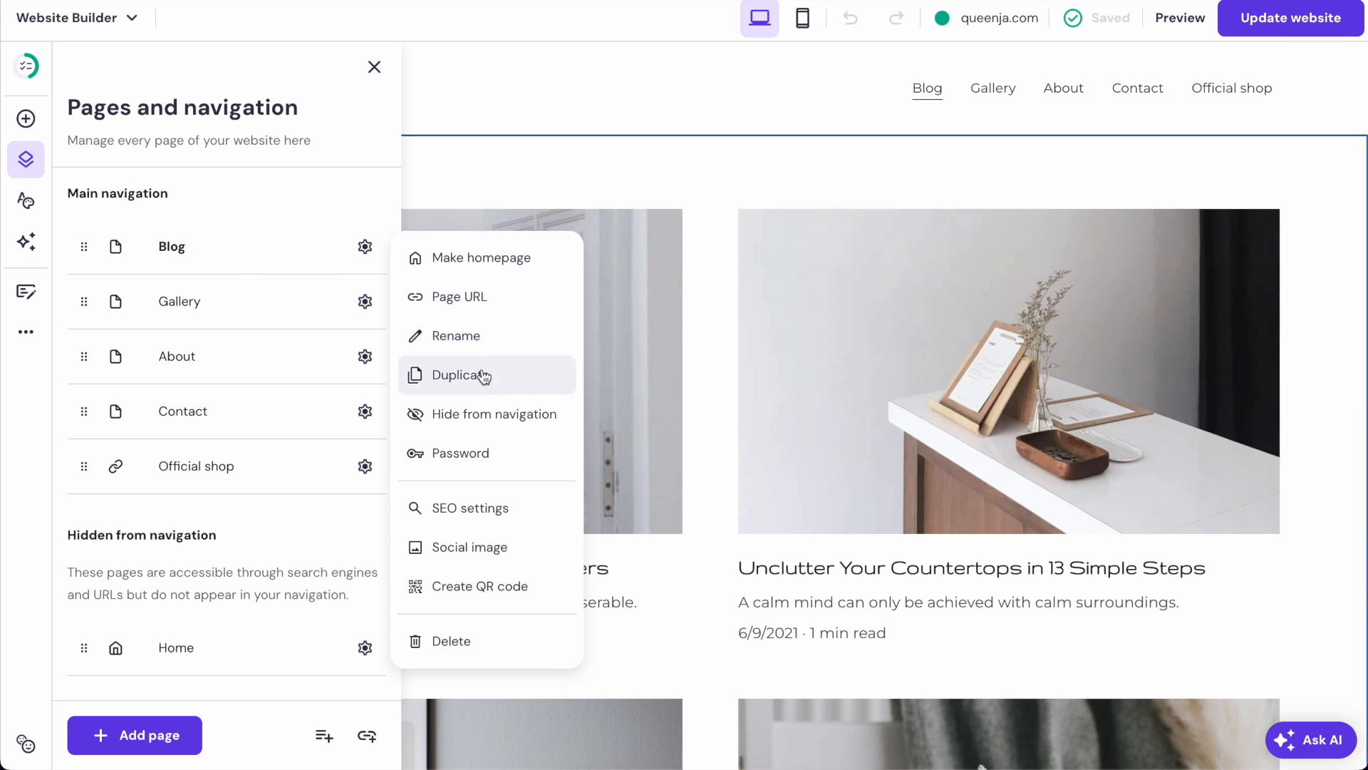
left_click(472, 338)
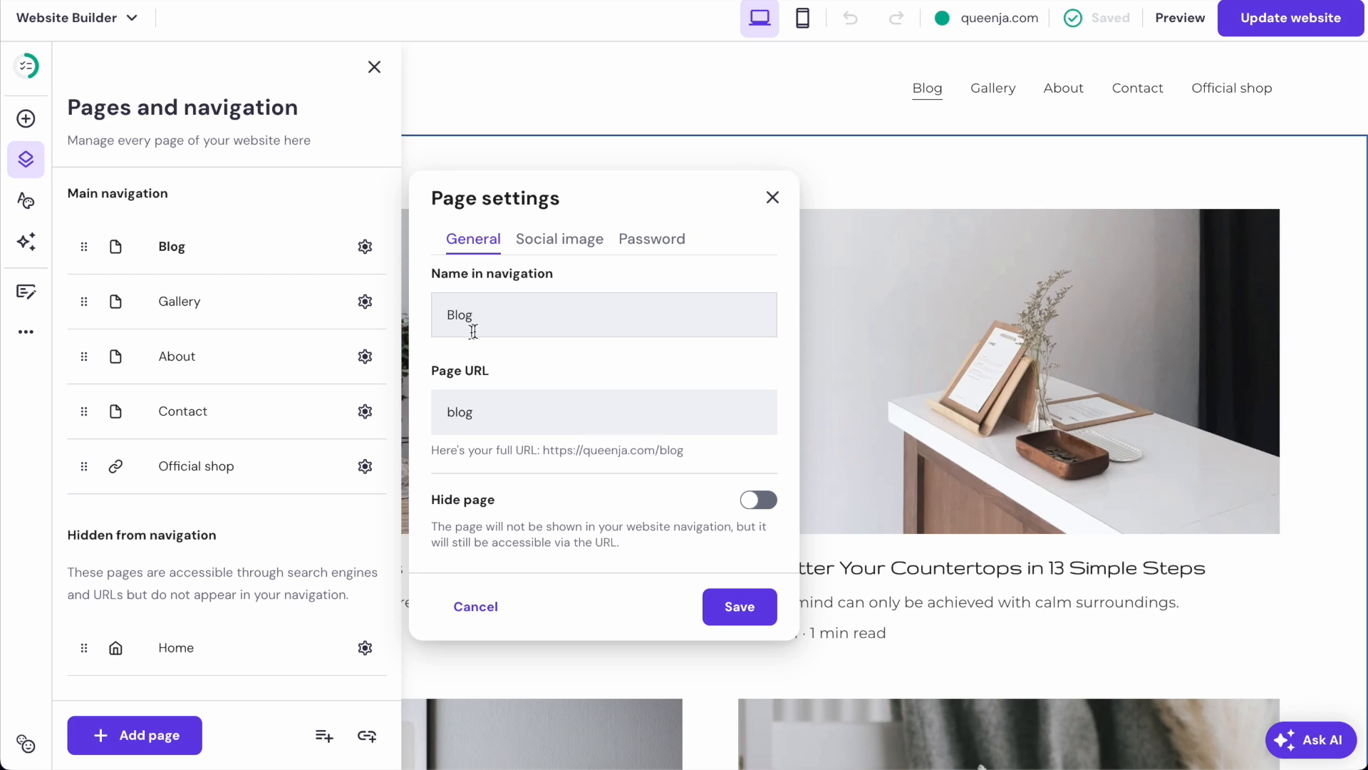
double_click(492, 322)
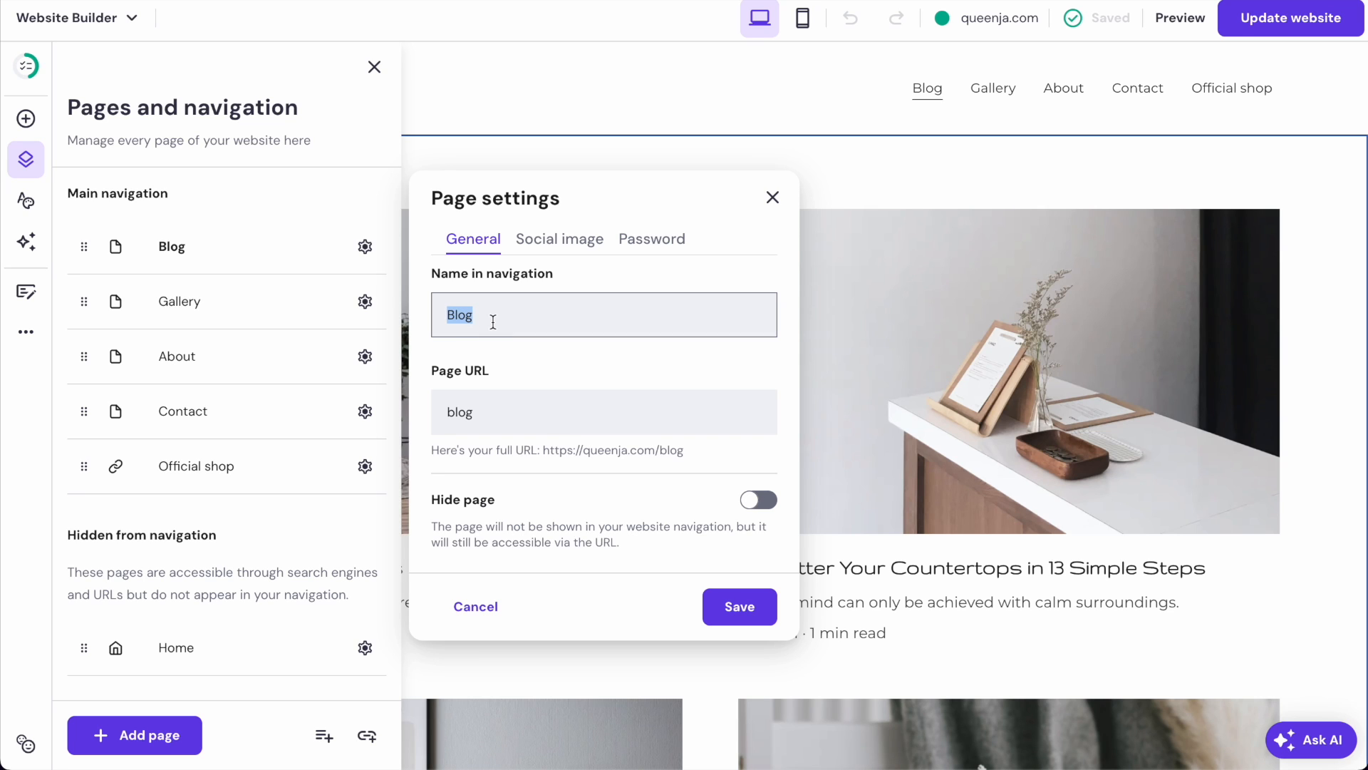
type("Journaling")
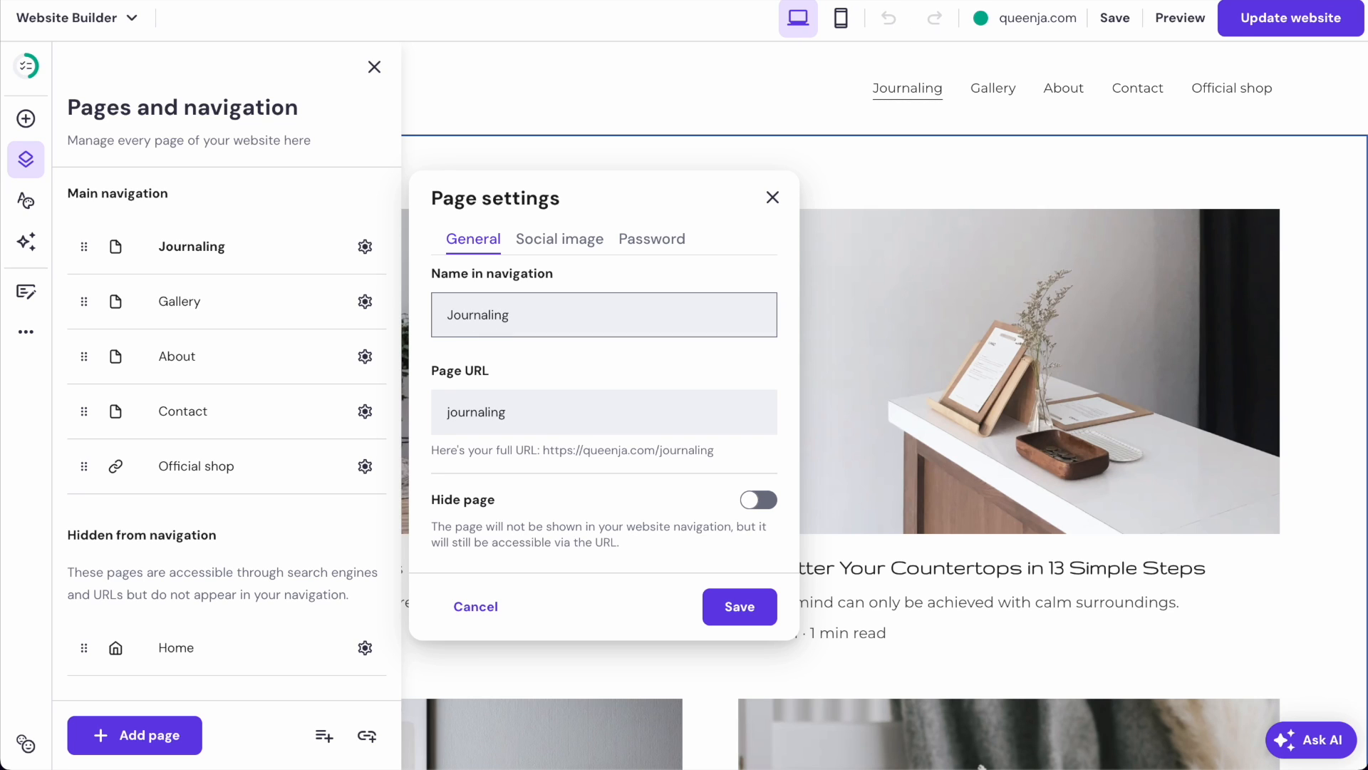
left_click(489, 418)
left_click(741, 605)
left_click(743, 605)
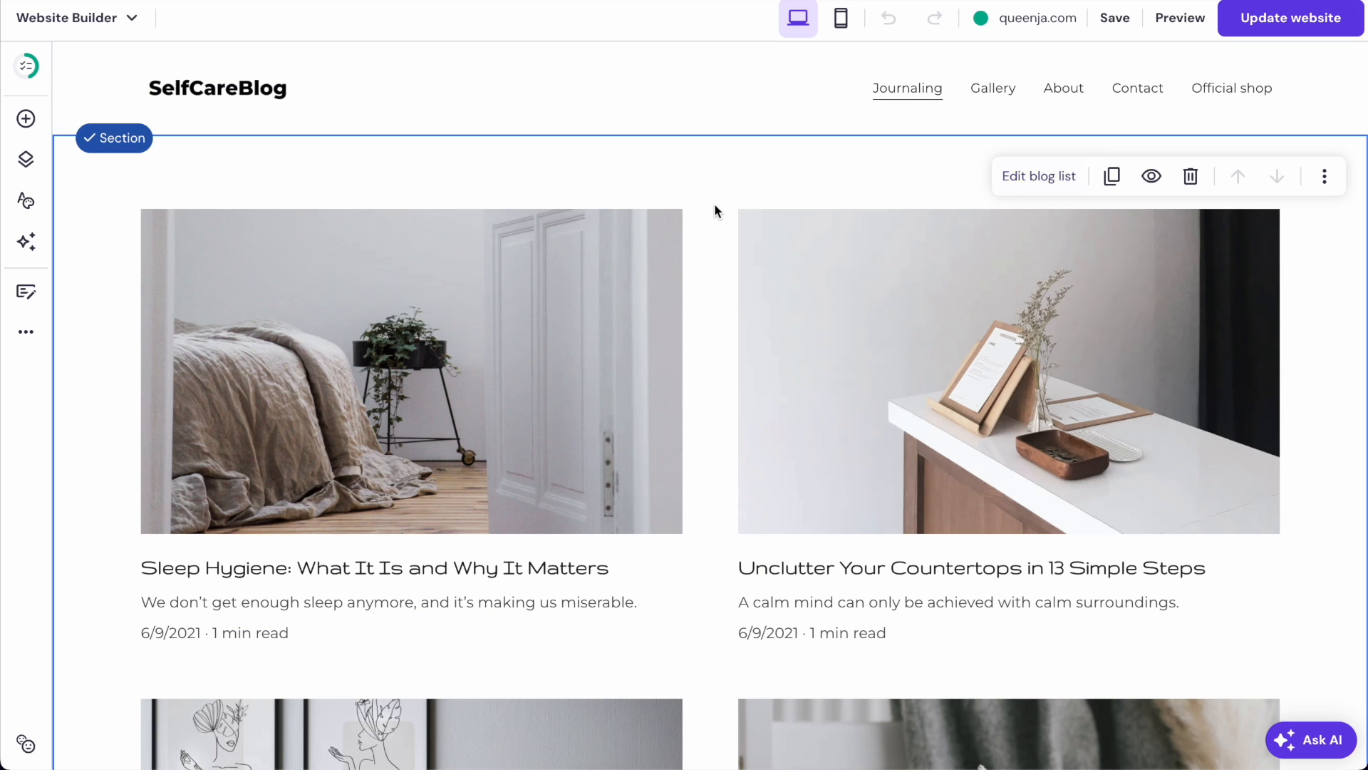
- Limit the blog list on the Journaling page to posts from the Journaling category
scroll(729, 290, "down", 8)
scroll(713, 282, "up", 8)
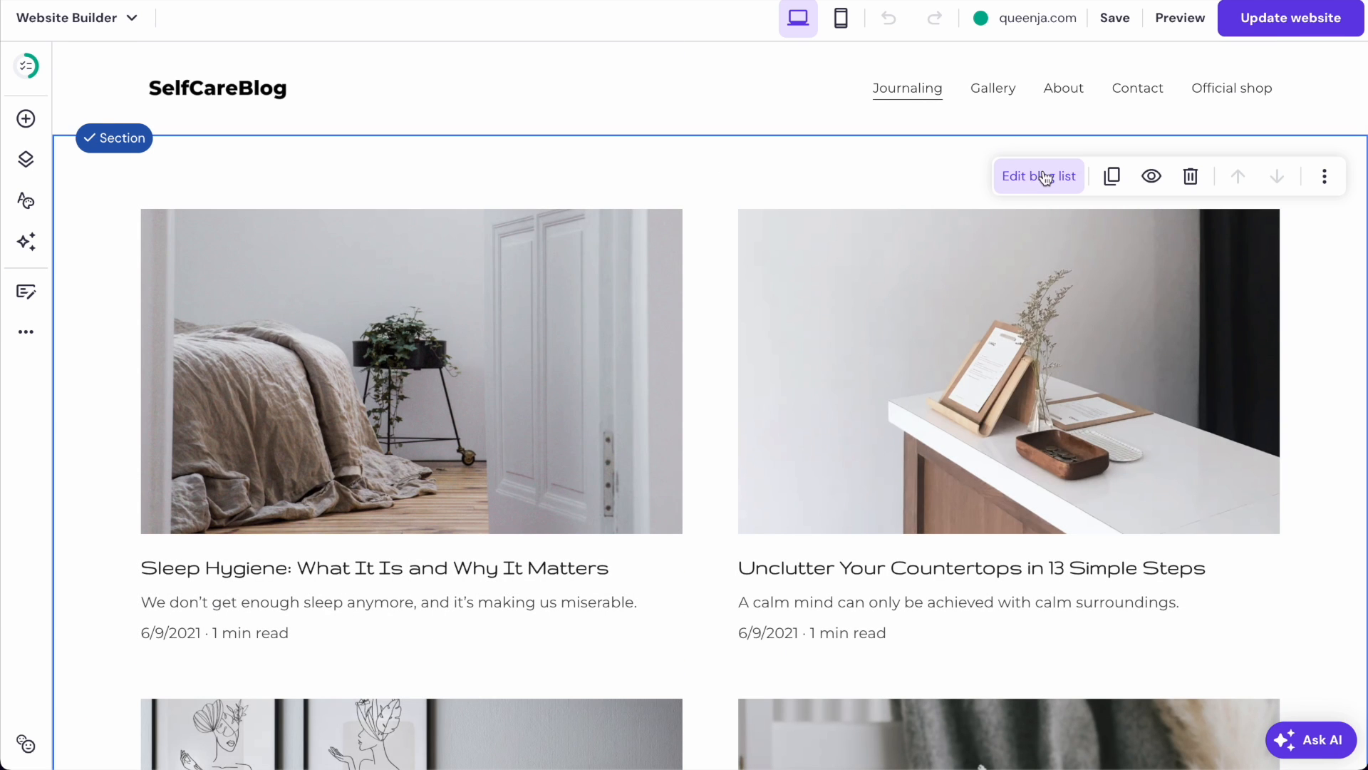
left_click(1044, 182)
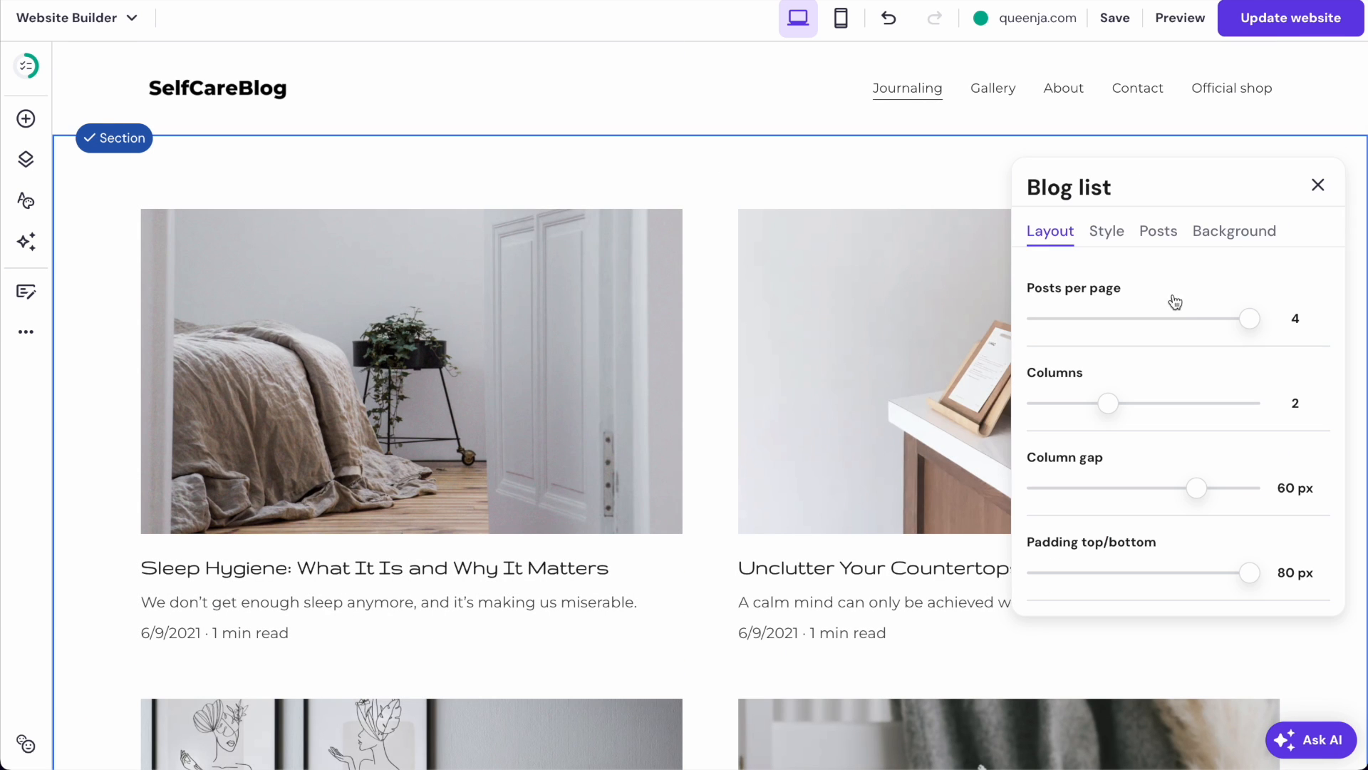
left_click(1159, 235)
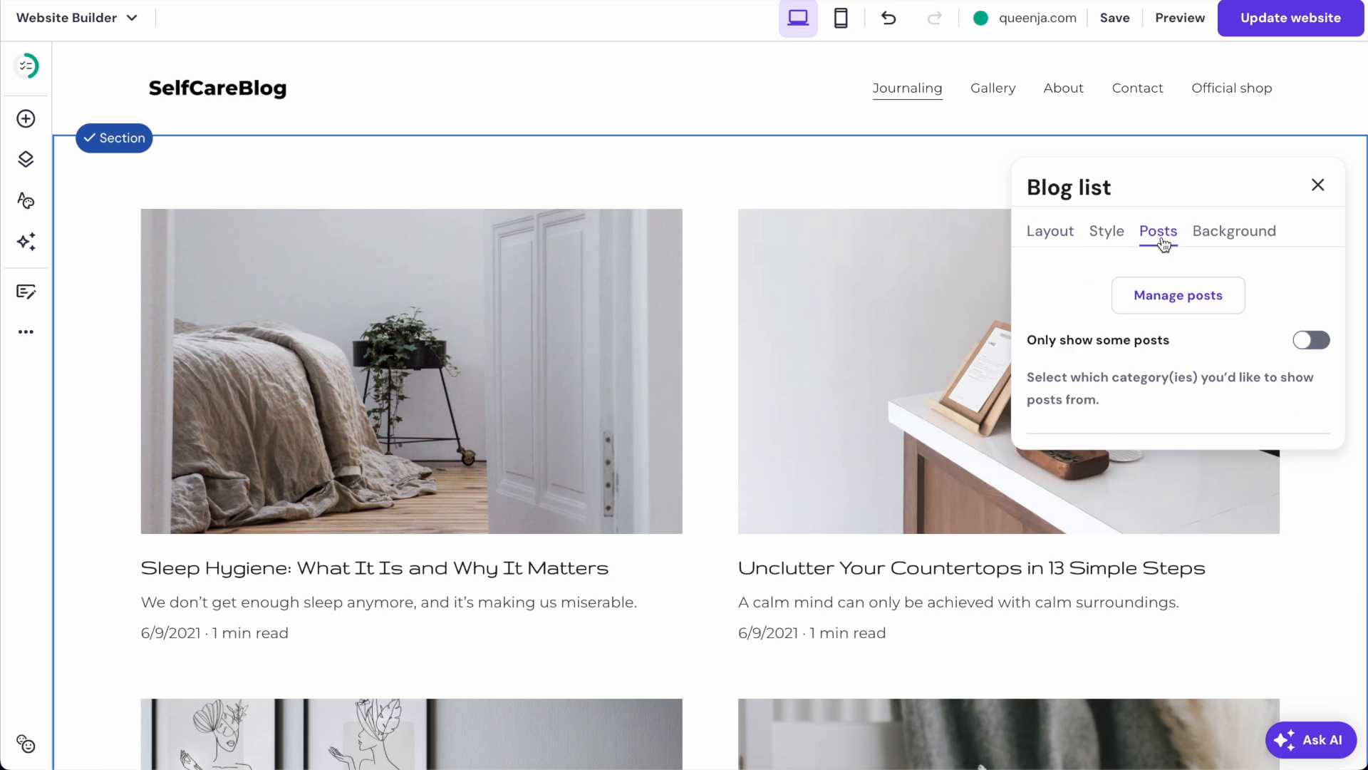
left_click(1315, 342)
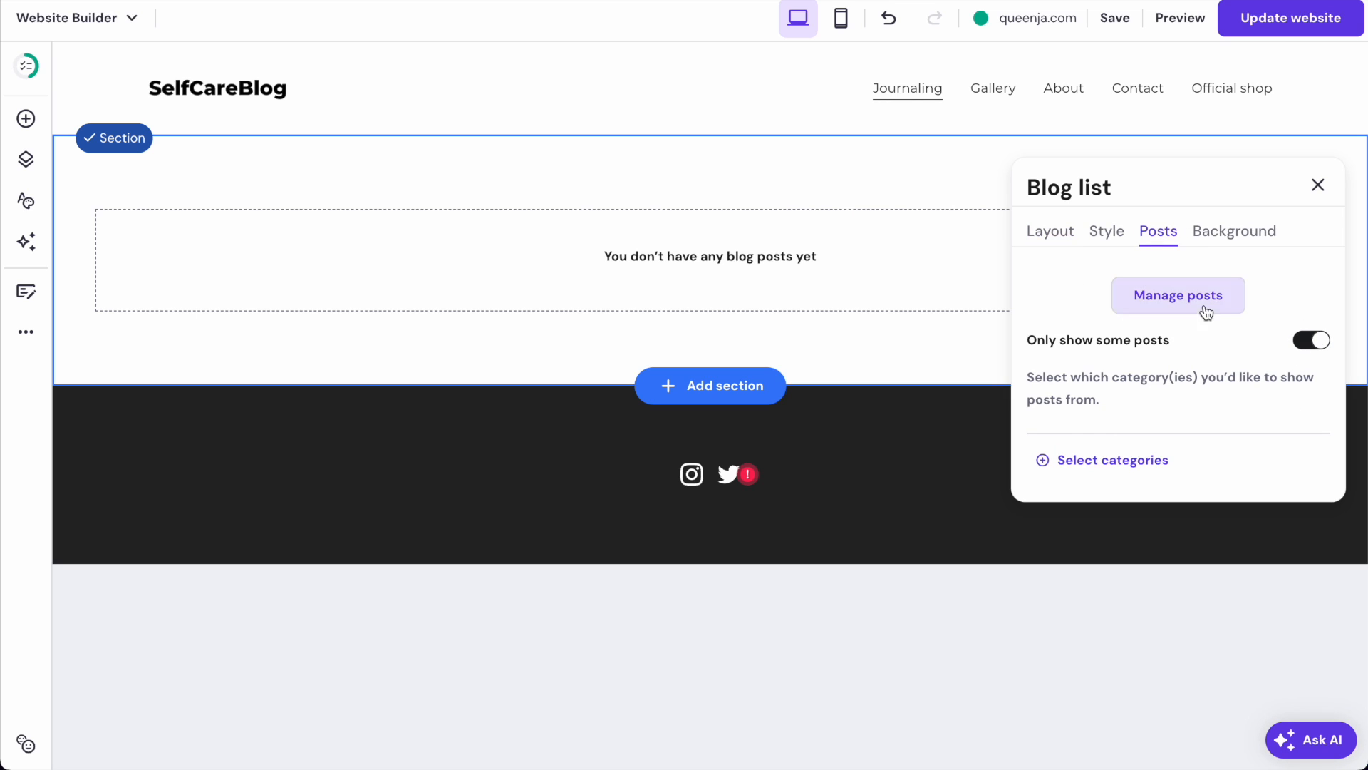
left_click(1096, 463)
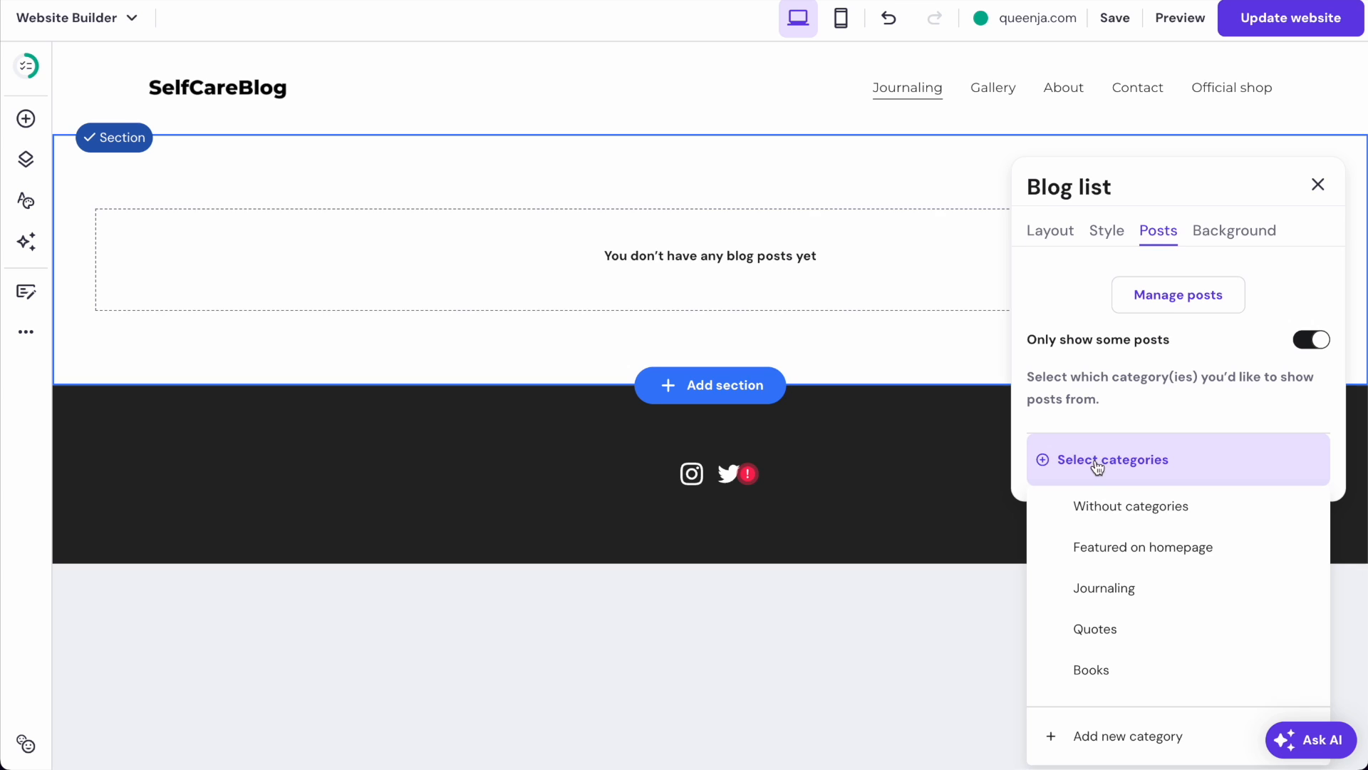
left_click(1110, 590)
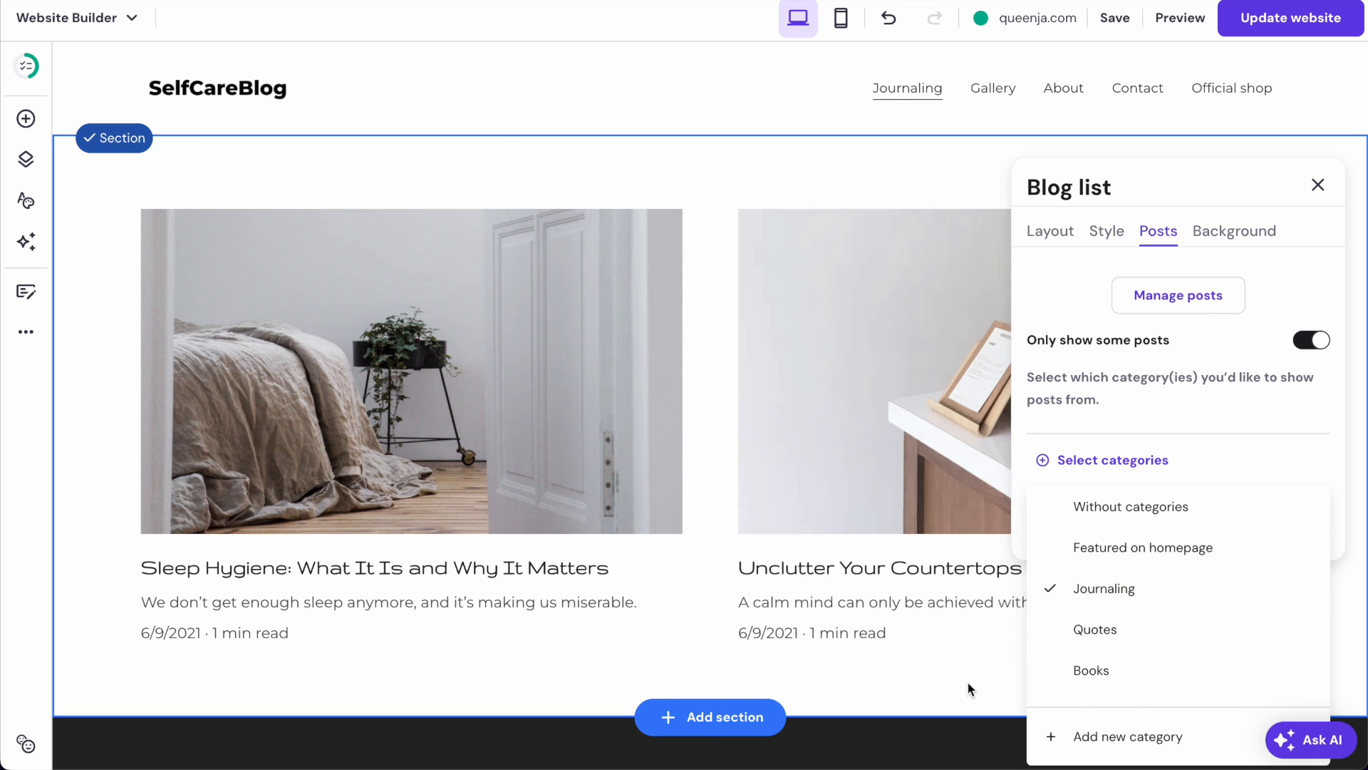
left_click(968, 681)
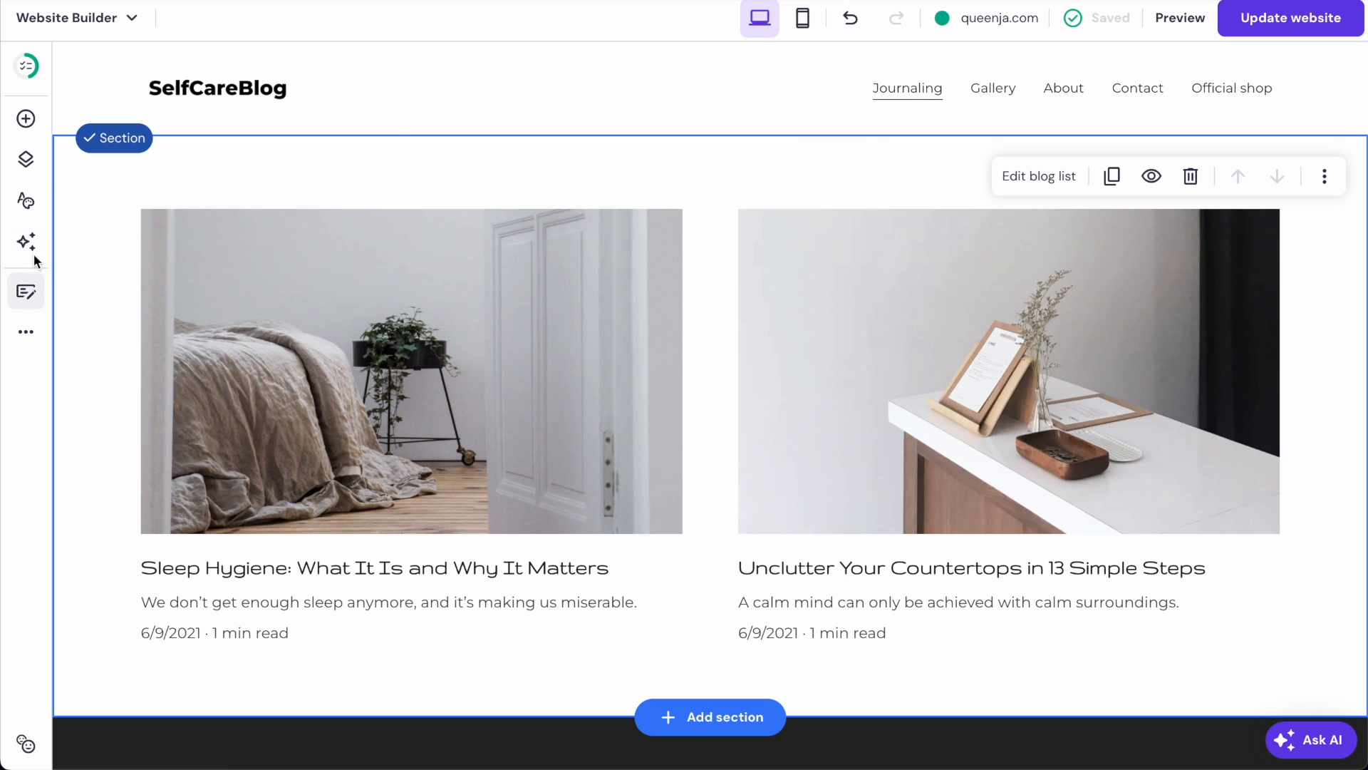
- Duplicate the Journaling page, rename the copy to Quotes and save its page settings
left_click(26, 159)
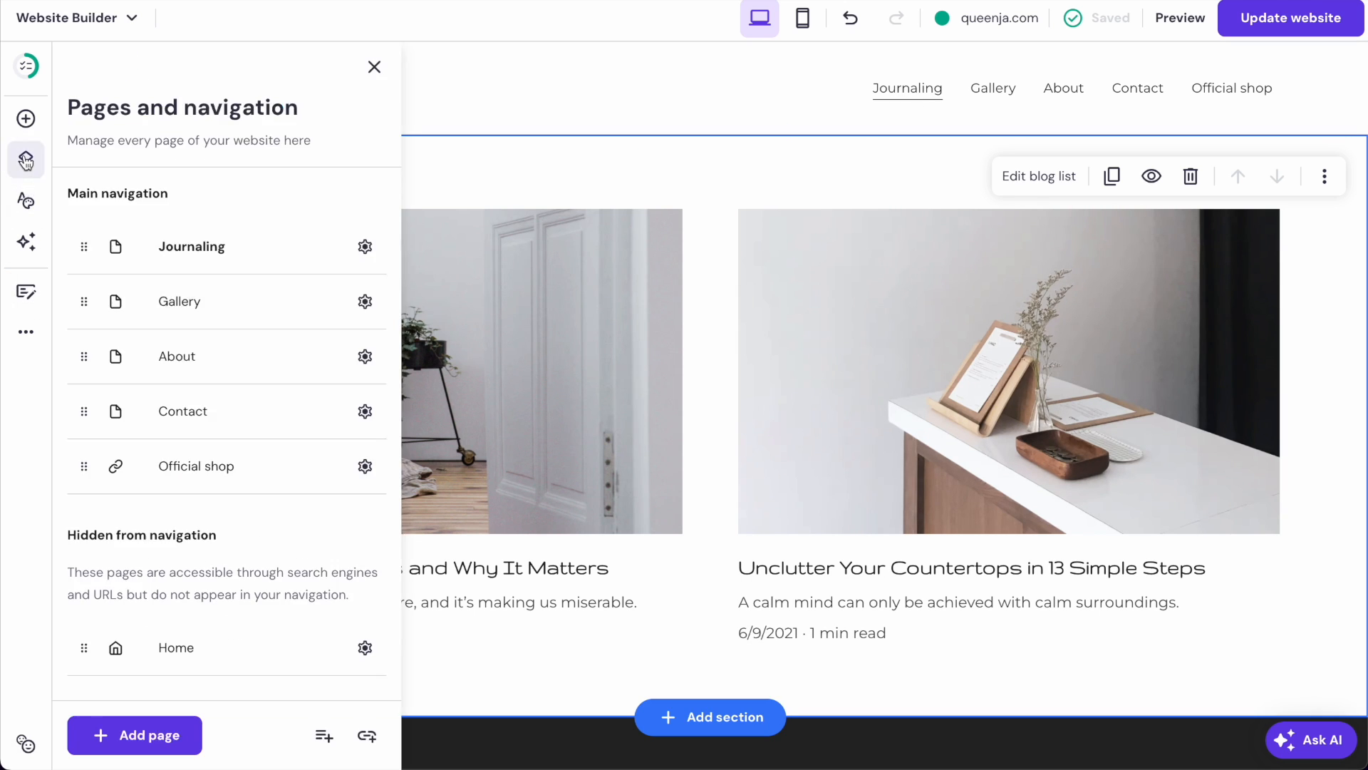
left_click(365, 250)
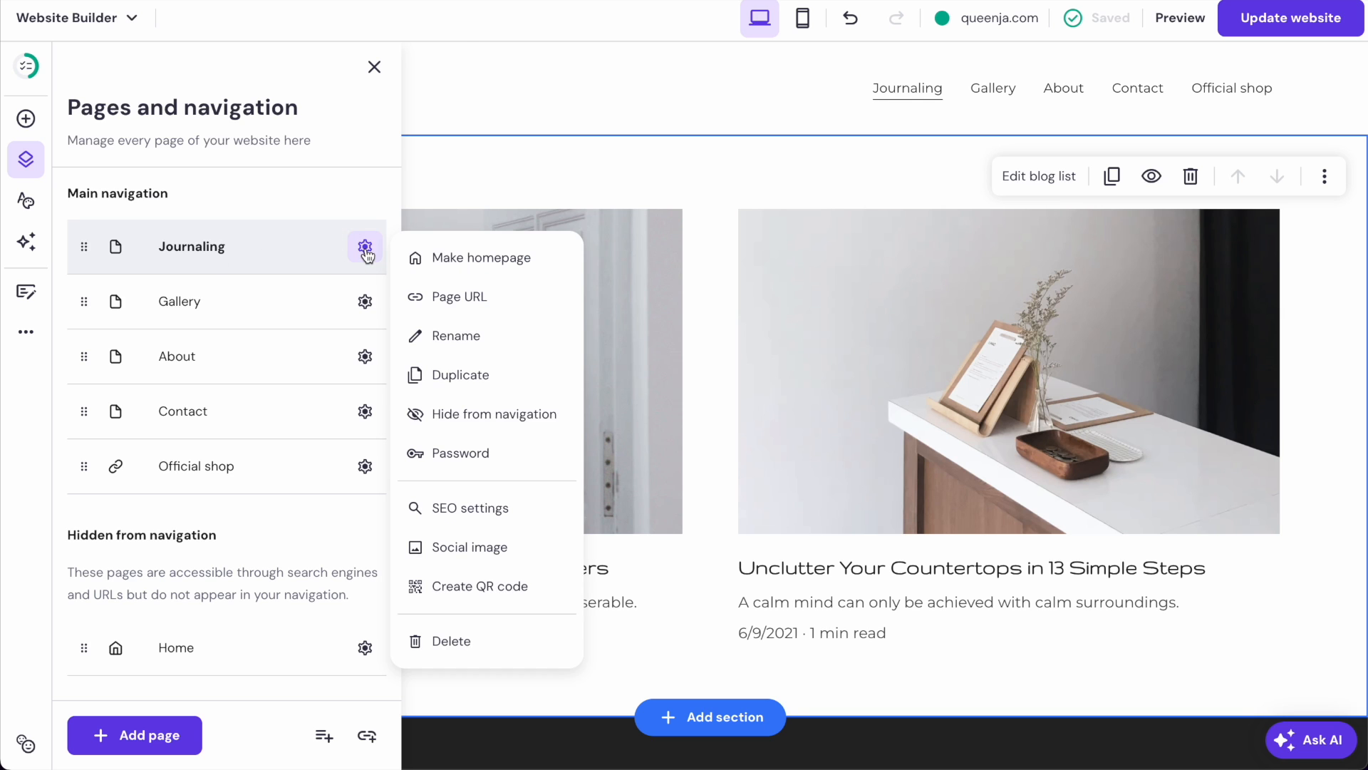
left_click(453, 373)
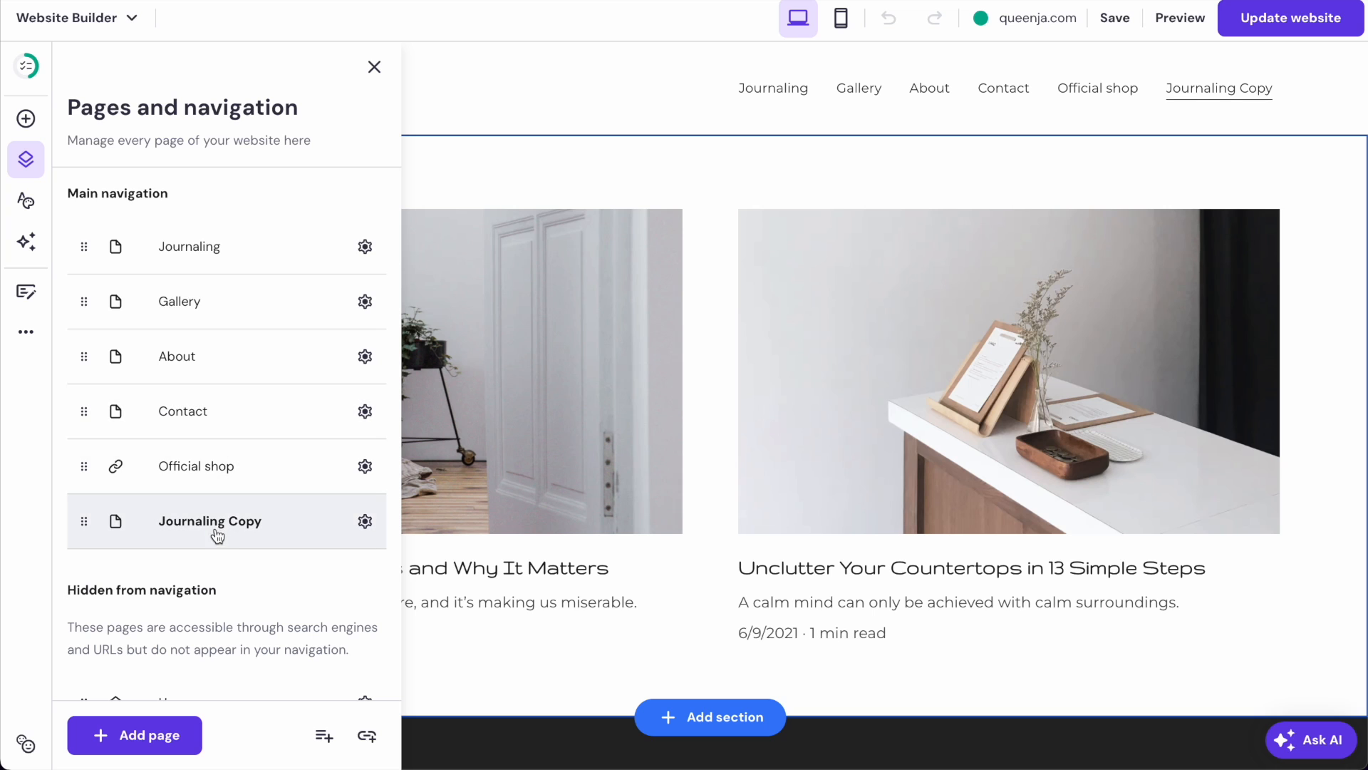
left_click(366, 524)
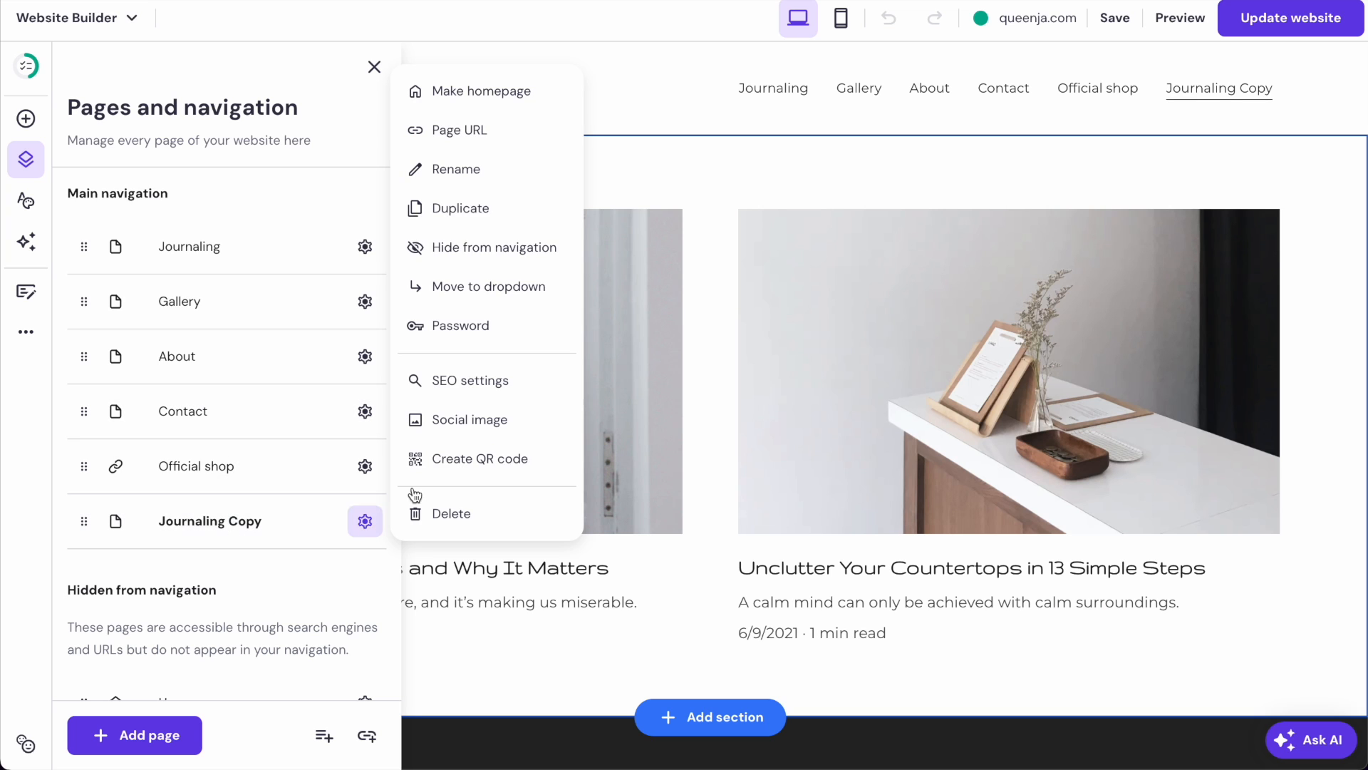
left_click(454, 169)
double_click(526, 314)
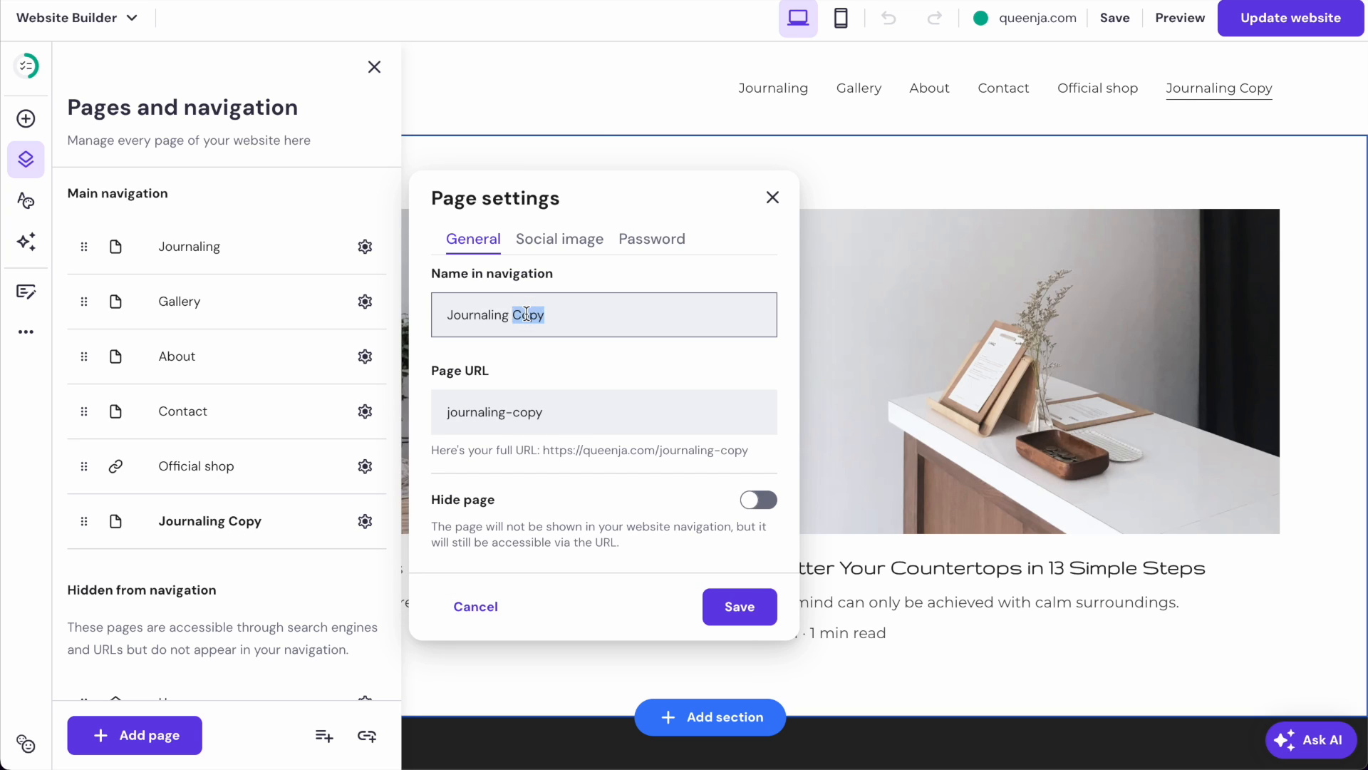
type("Quotes")
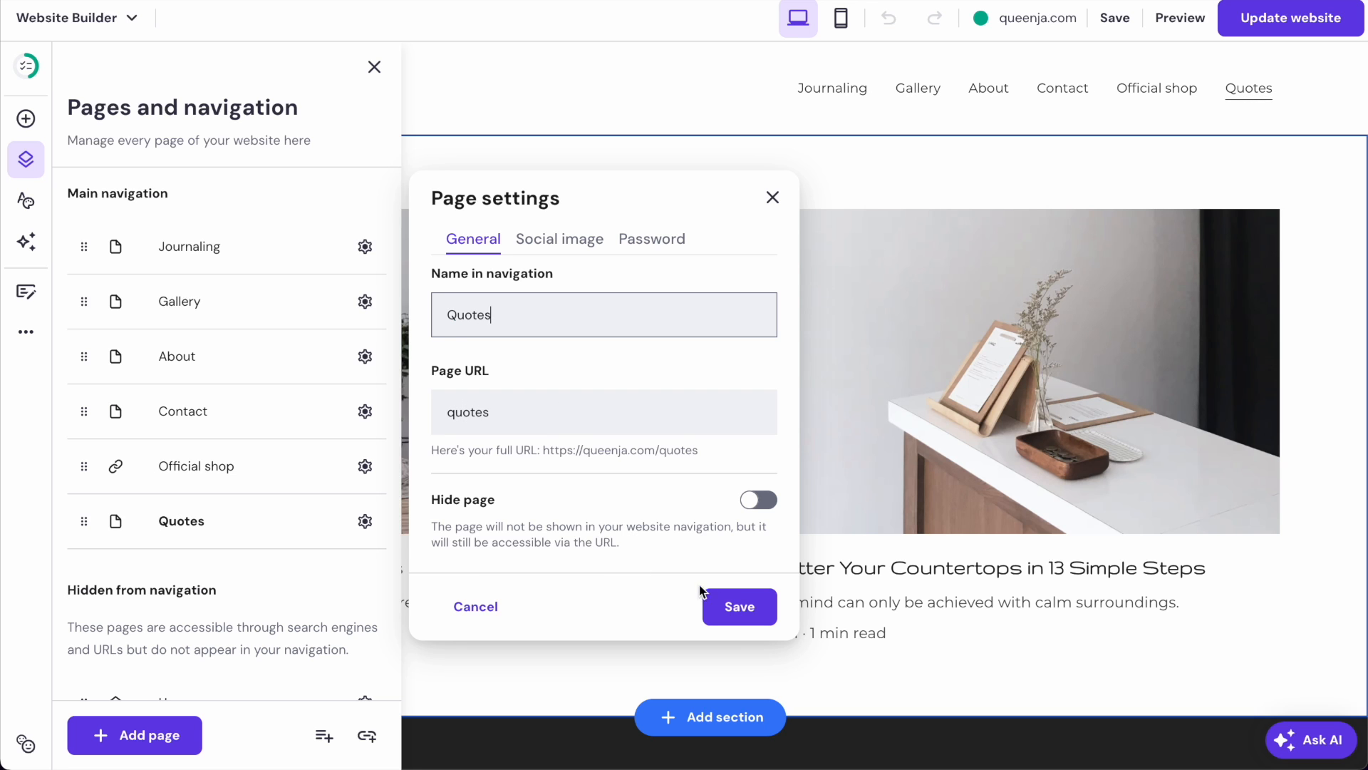
left_click(744, 608)
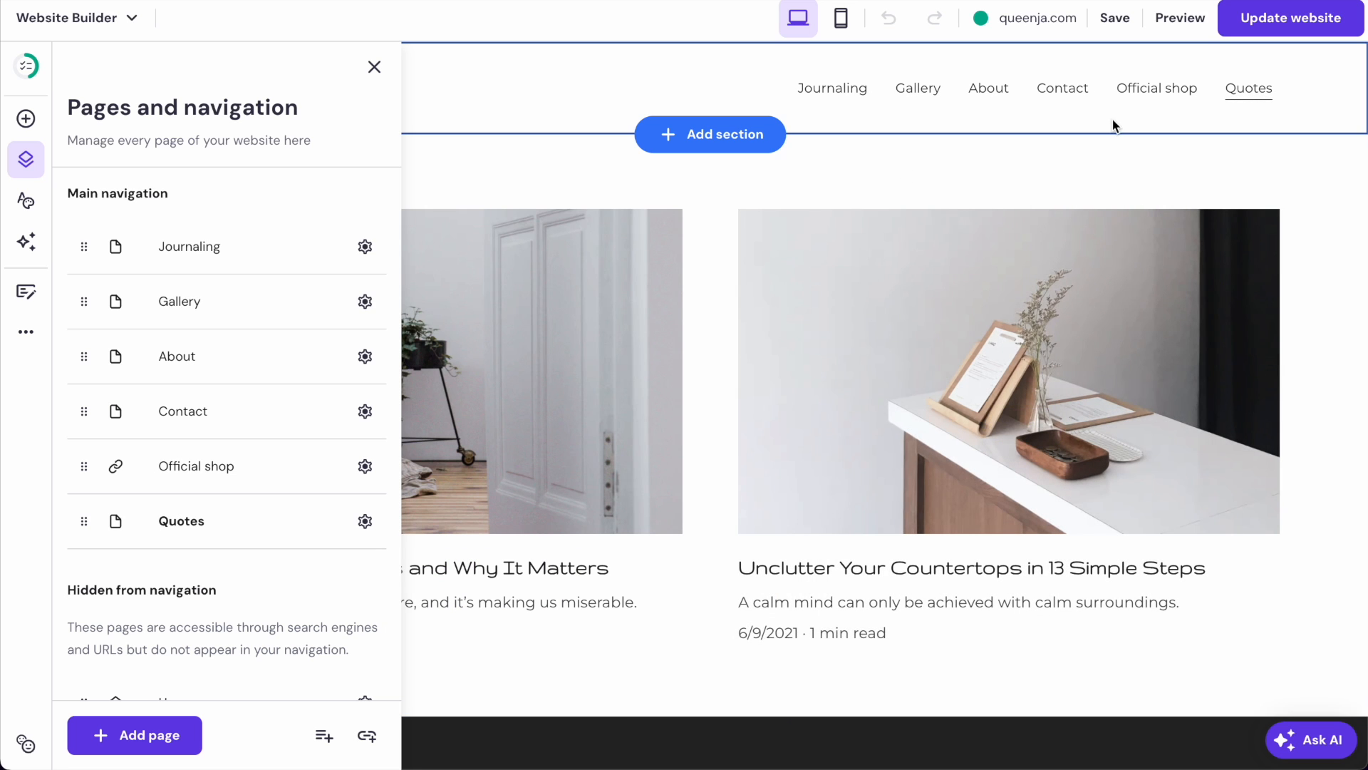
- Make the Quotes page's blog list show the Quotes category instead of Journaling, and save the website
left_click(1251, 96)
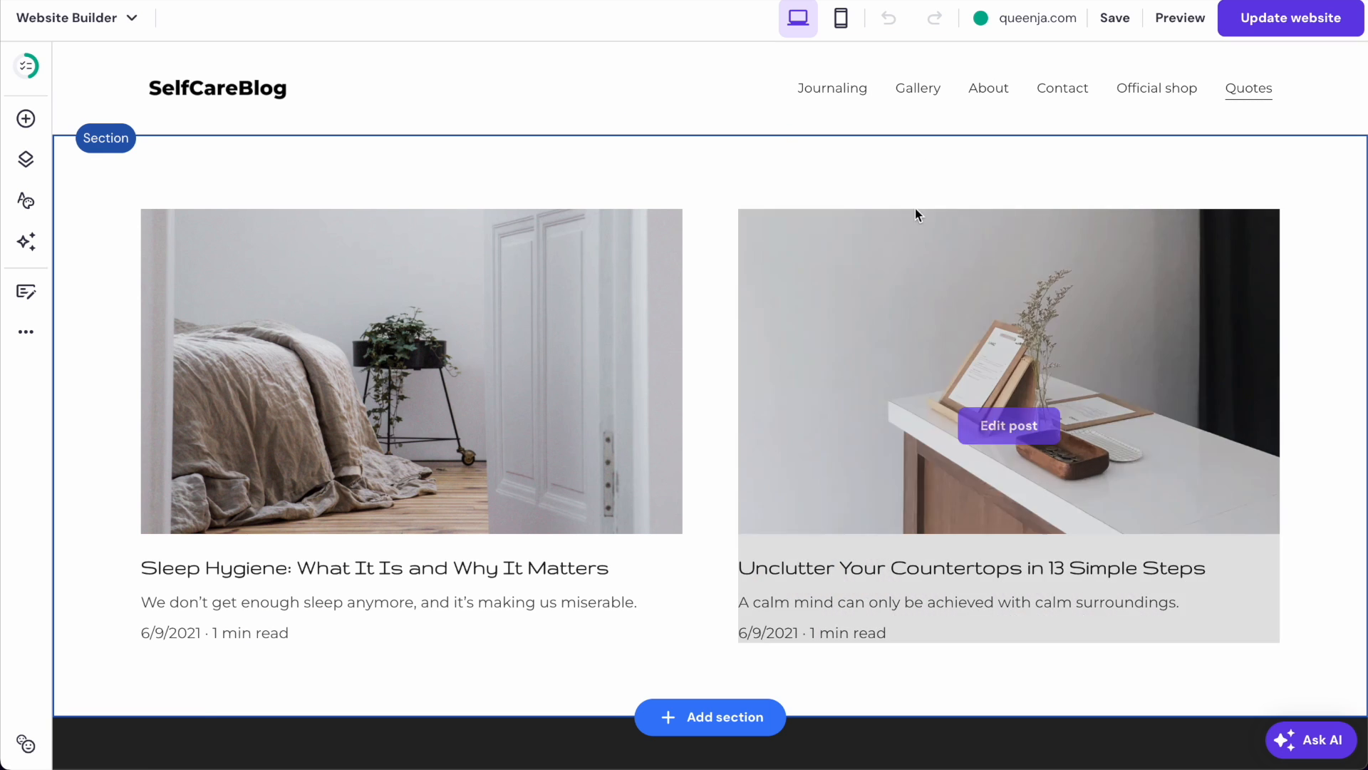
left_click(924, 187)
left_click(1038, 178)
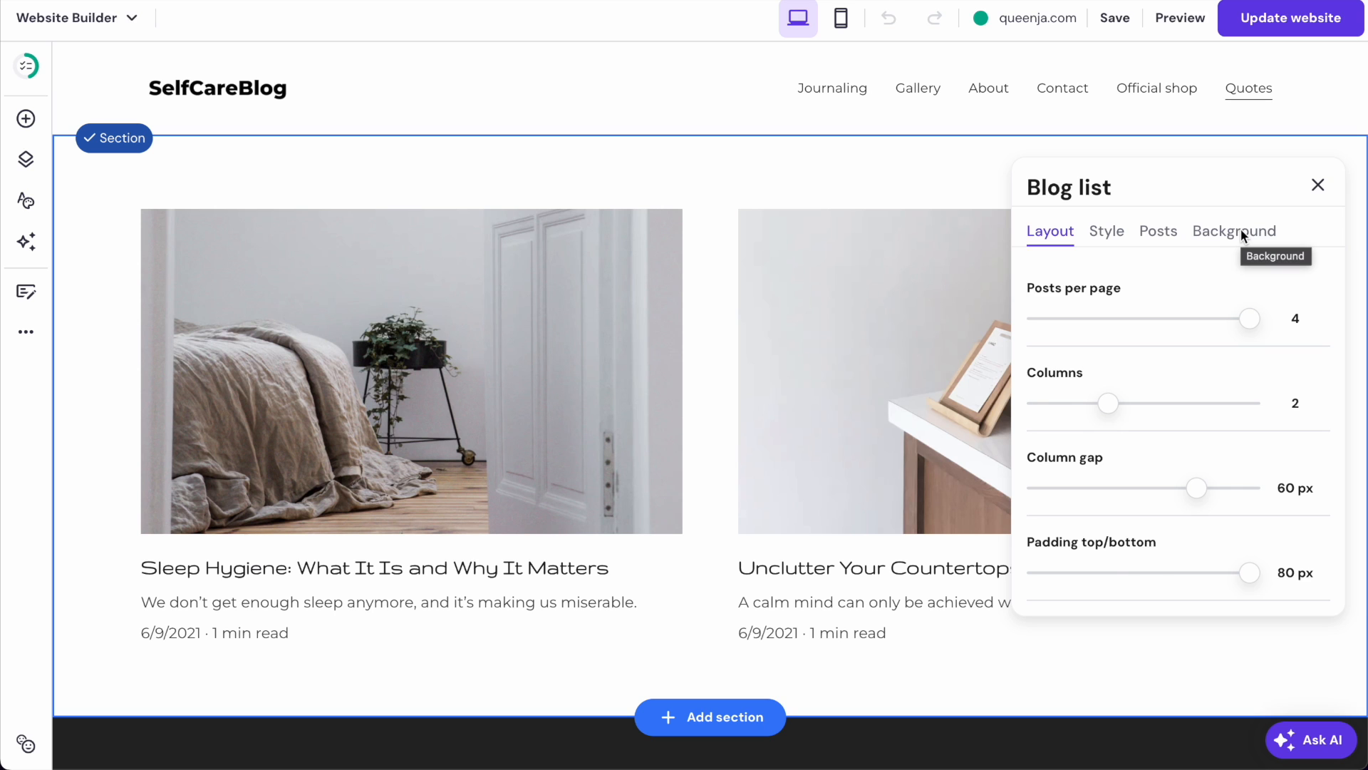
left_click(1159, 235)
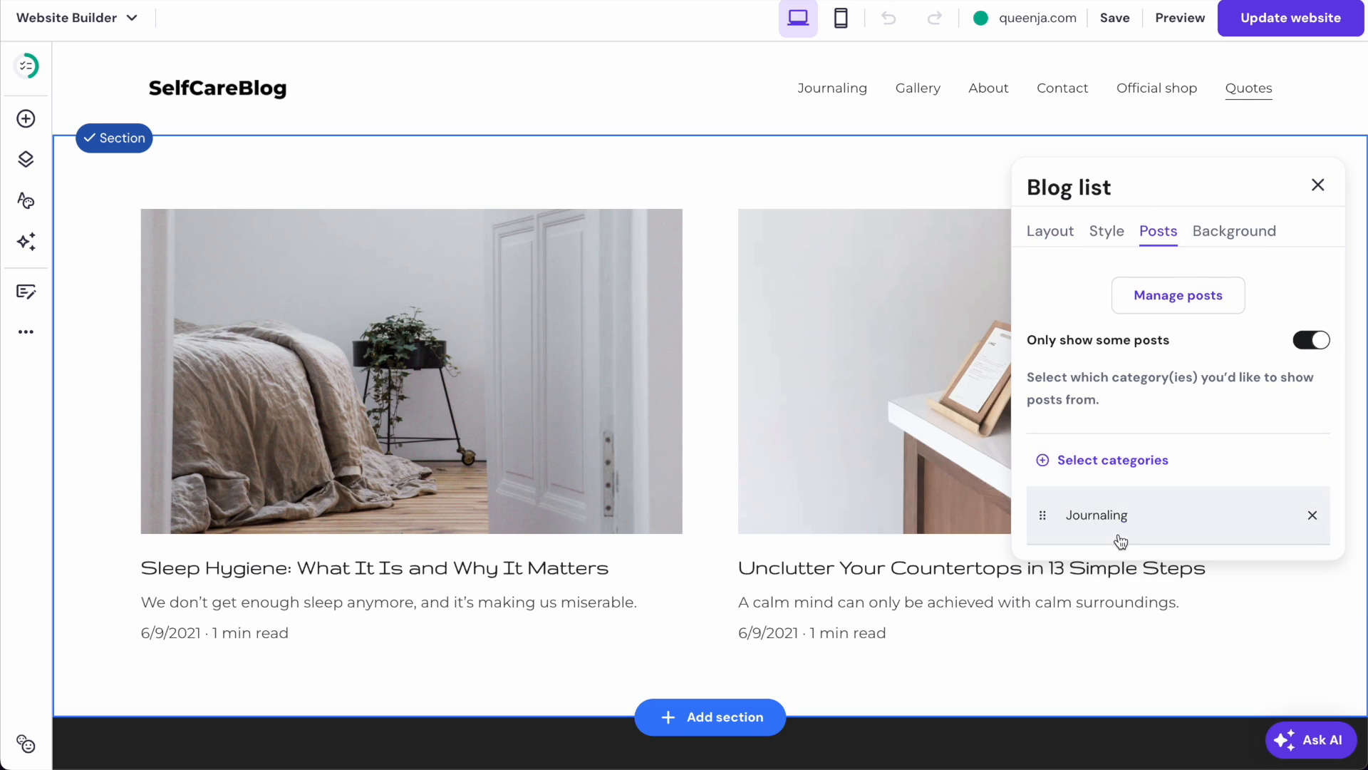
left_click(1159, 465)
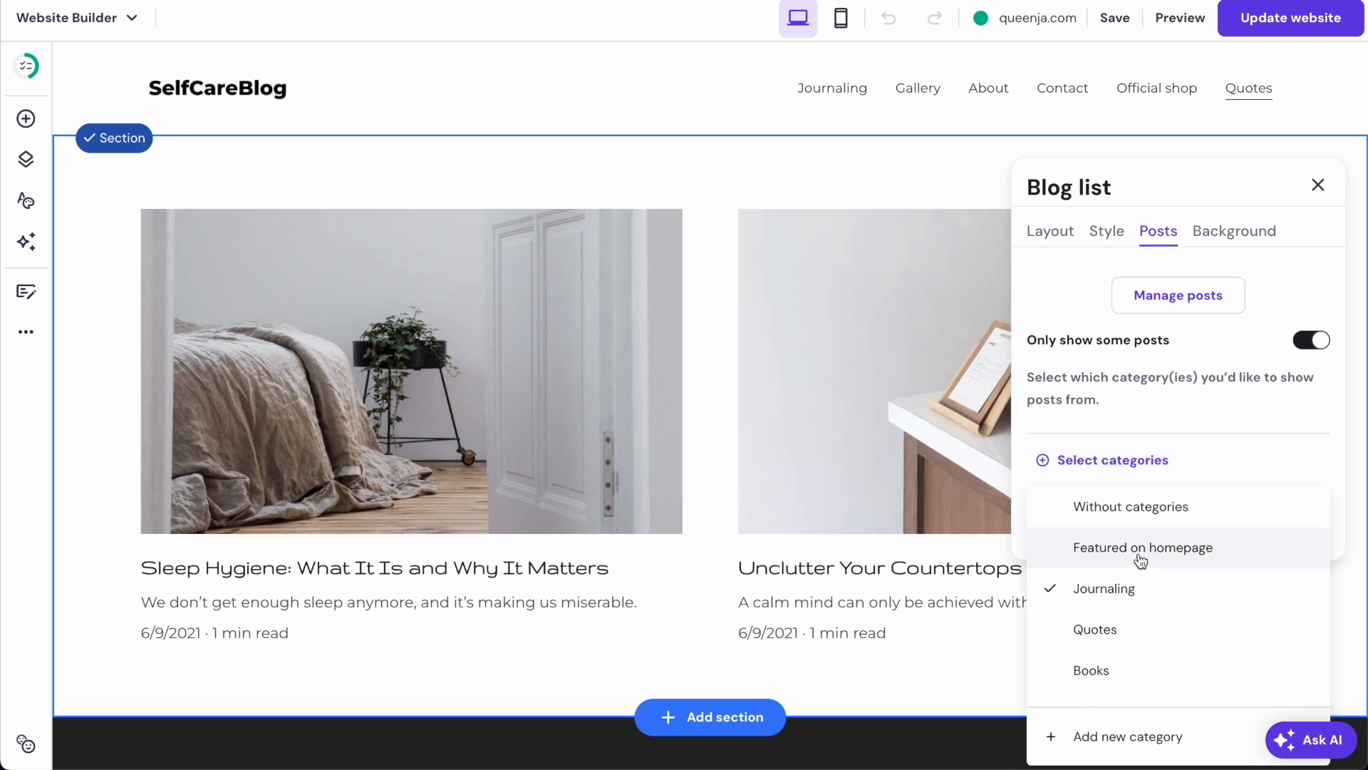
left_click(1094, 630)
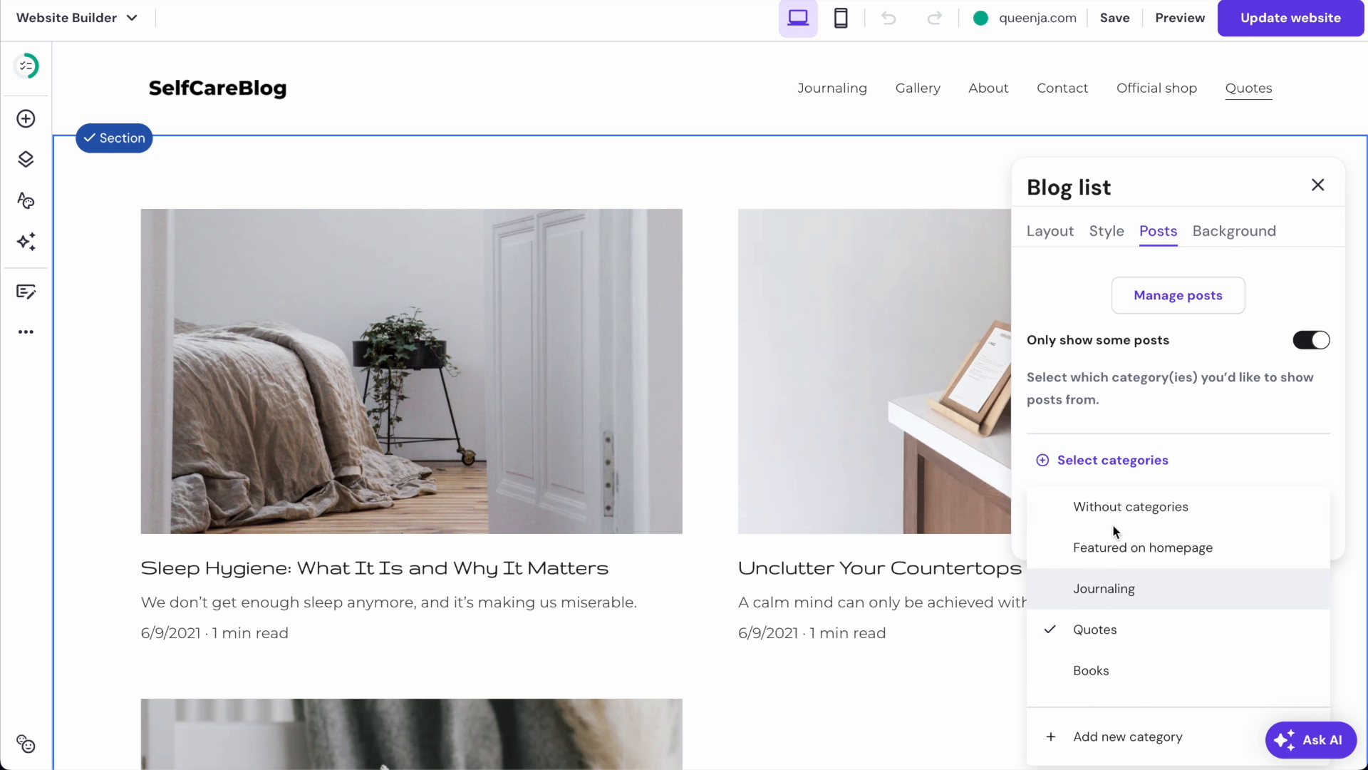
left_click(1114, 462)
left_click(988, 677)
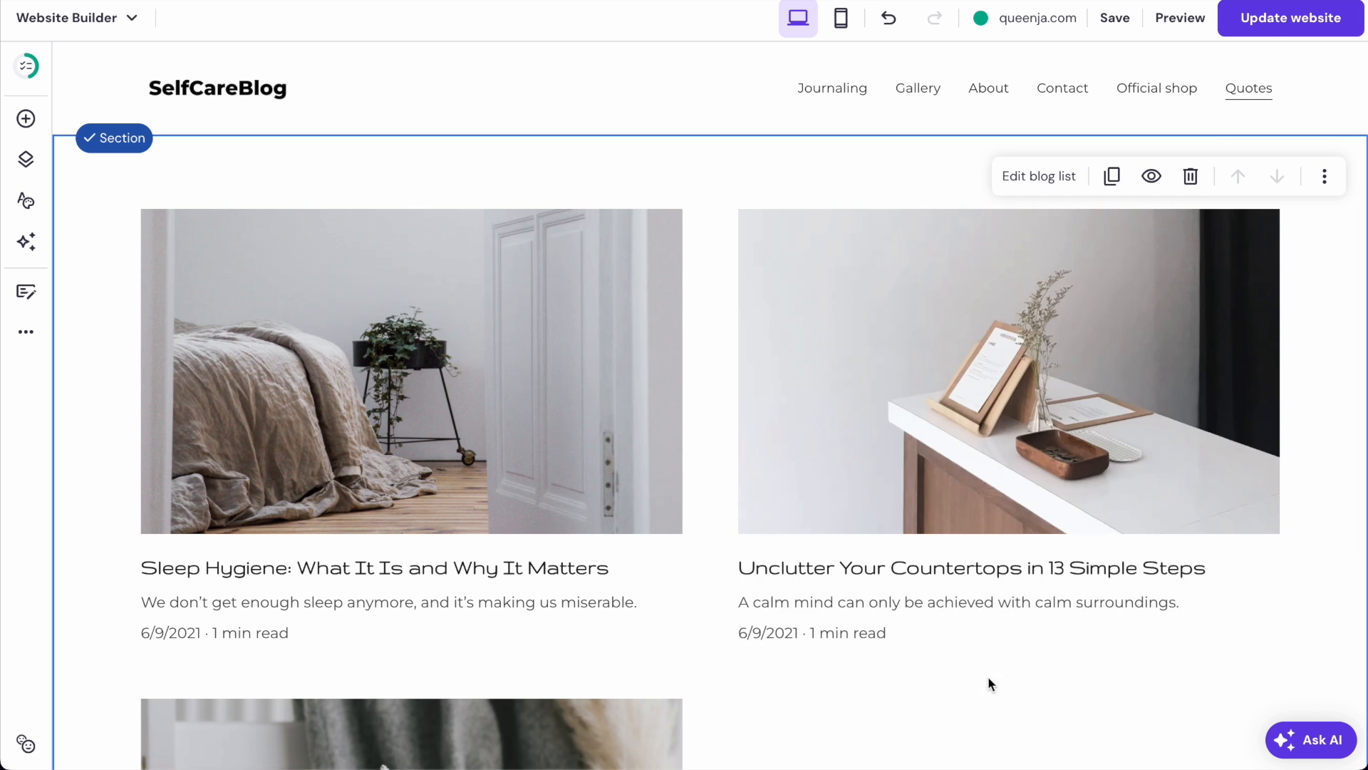
left_click(1116, 19)
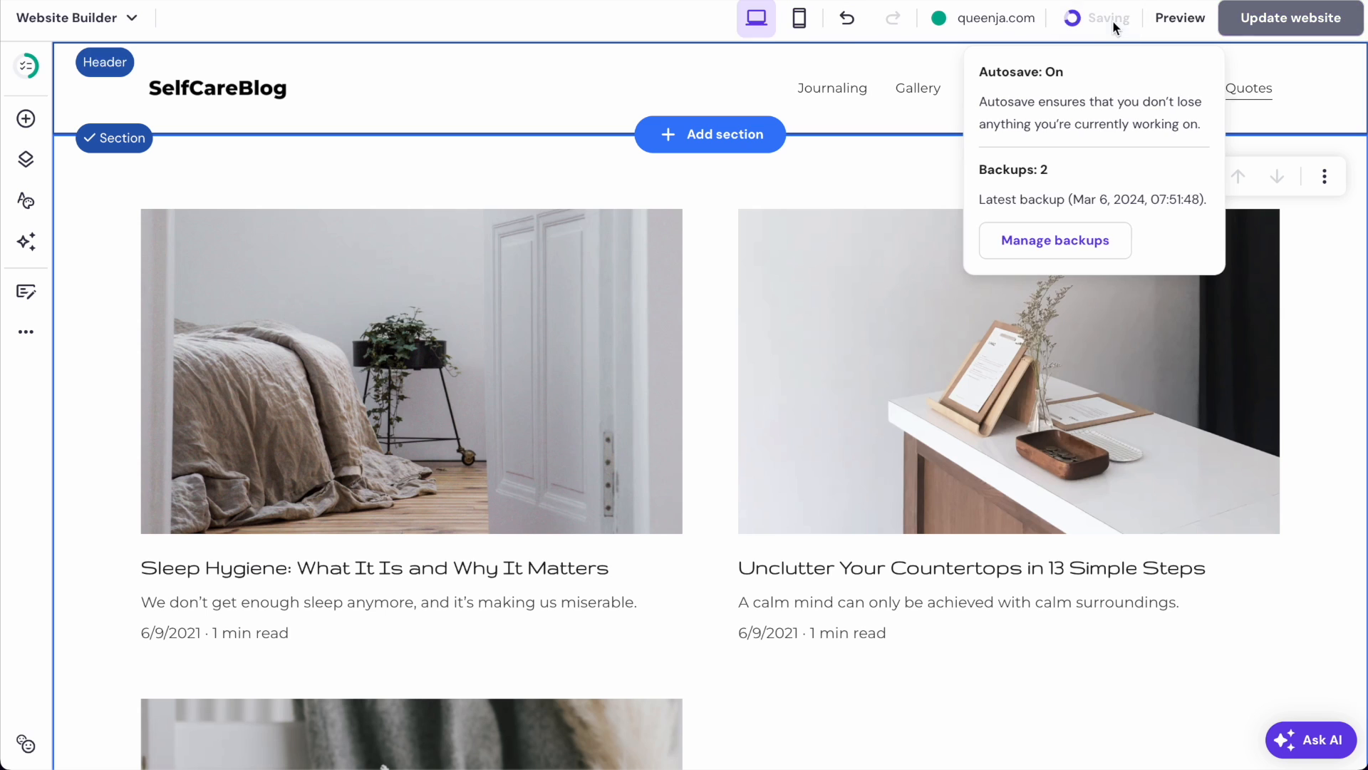
- Move the Quotes page directly below Journaling in the main navigation and duplicate it
left_click(26, 159)
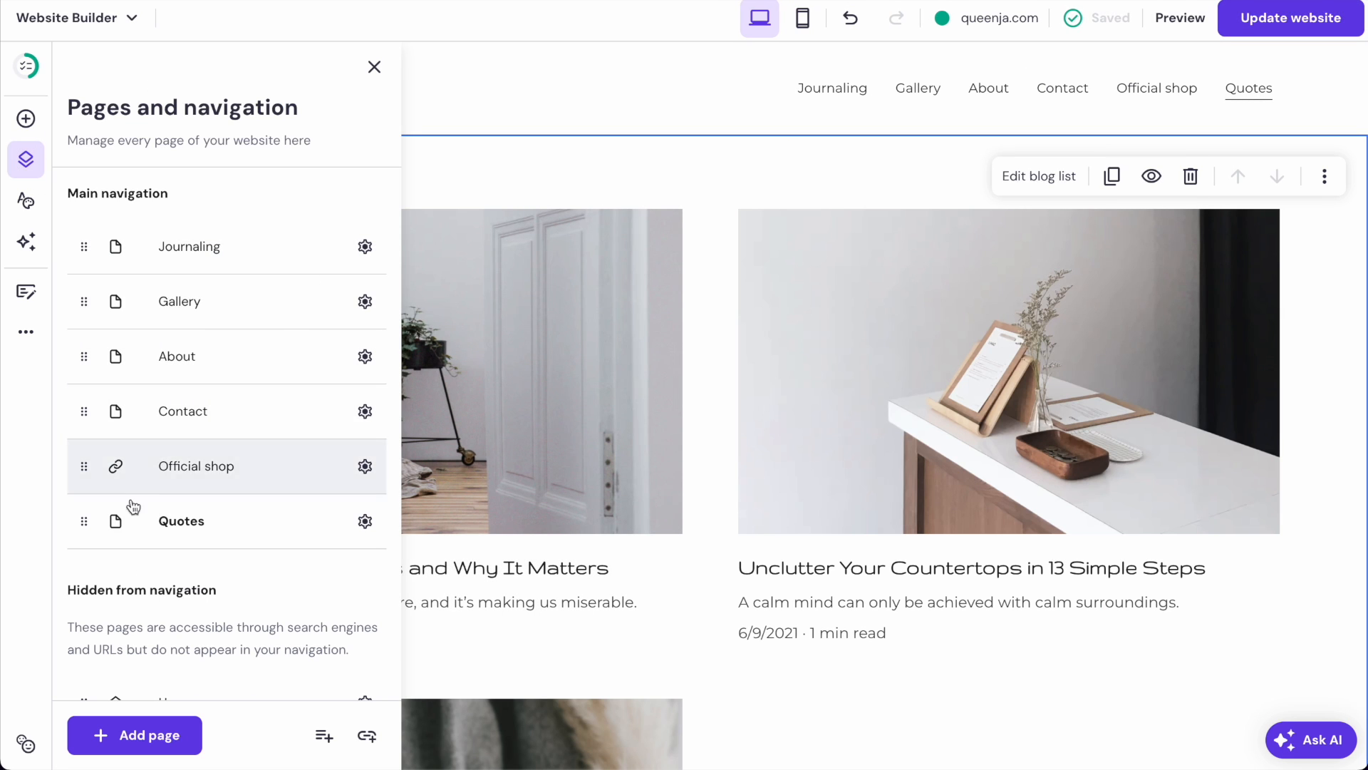
left_click_drag(84, 521, 89, 297)
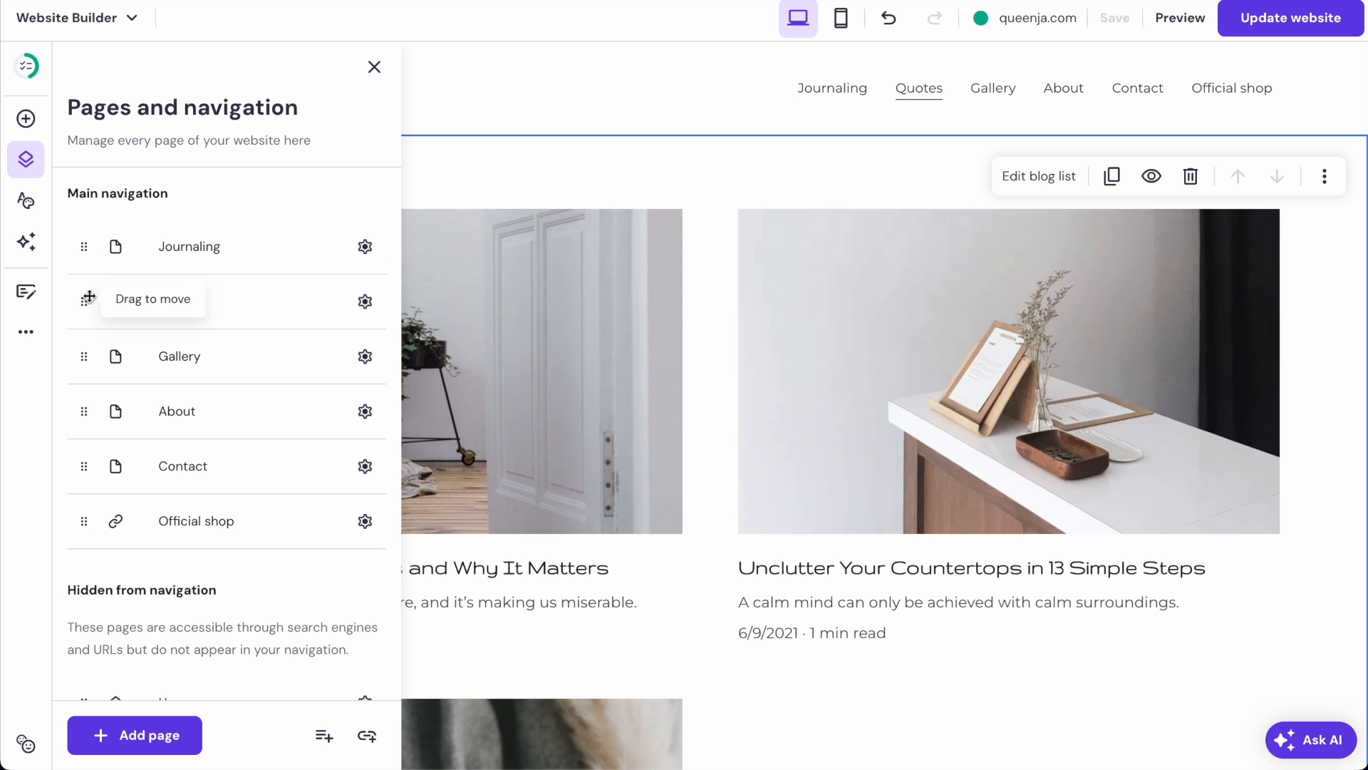
left_click(365, 302)
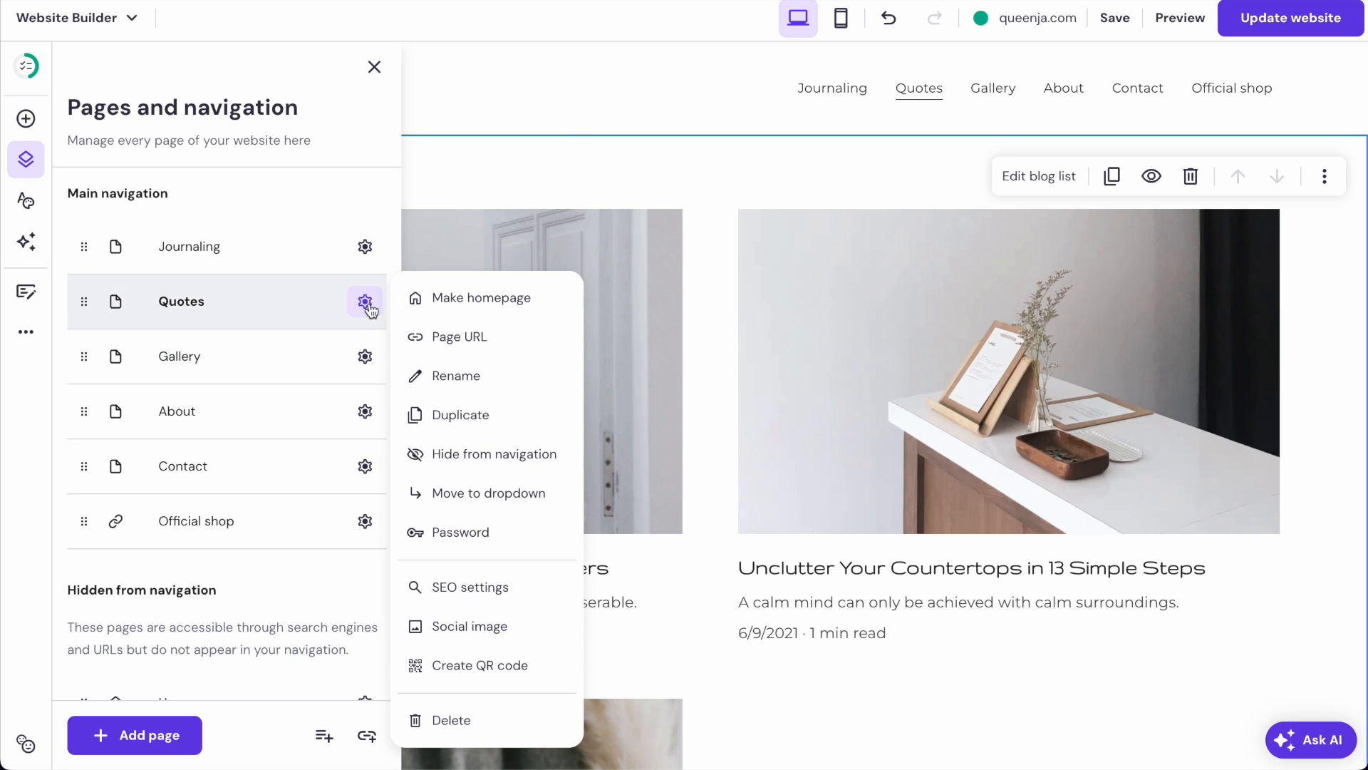
left_click(461, 415)
left_click(204, 589)
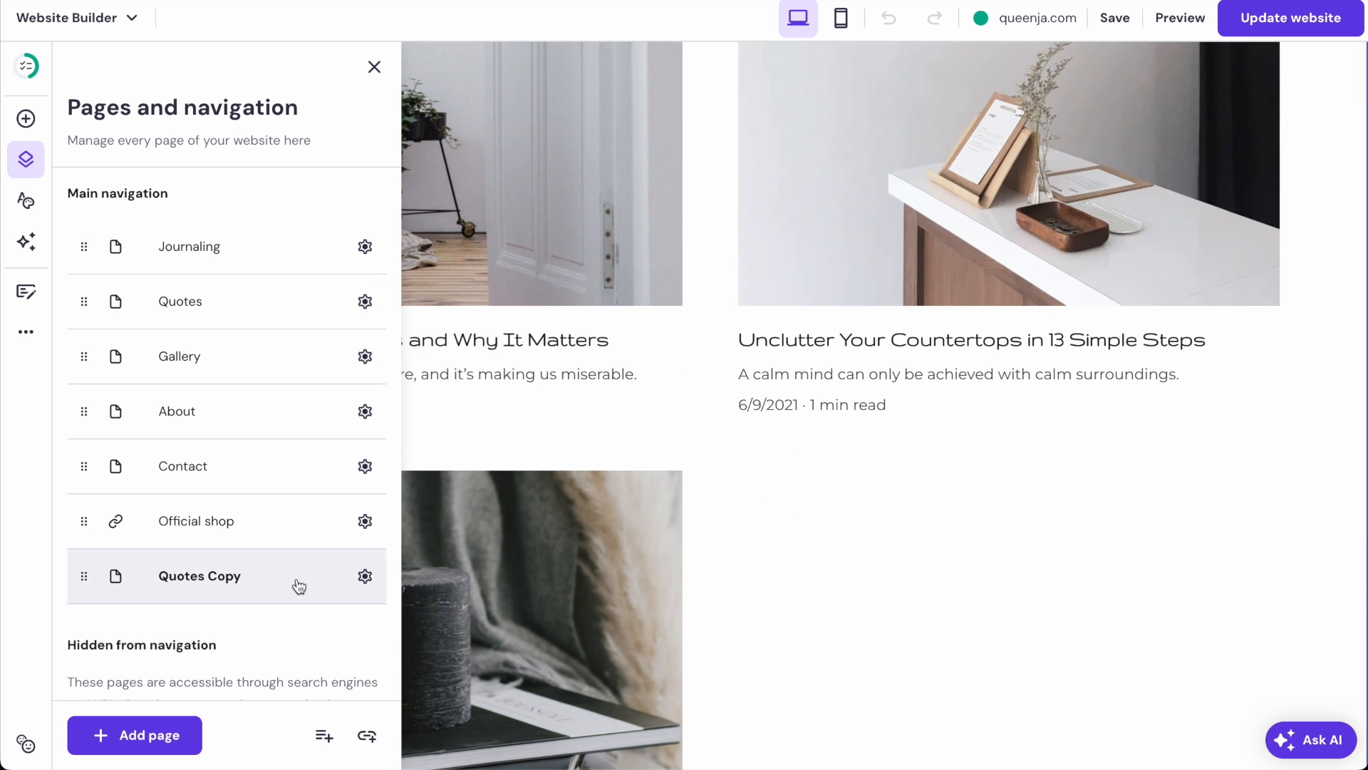
- Rename the duplicated Quotes page to Books and save its page settings
left_click(365, 576)
left_click(472, 220)
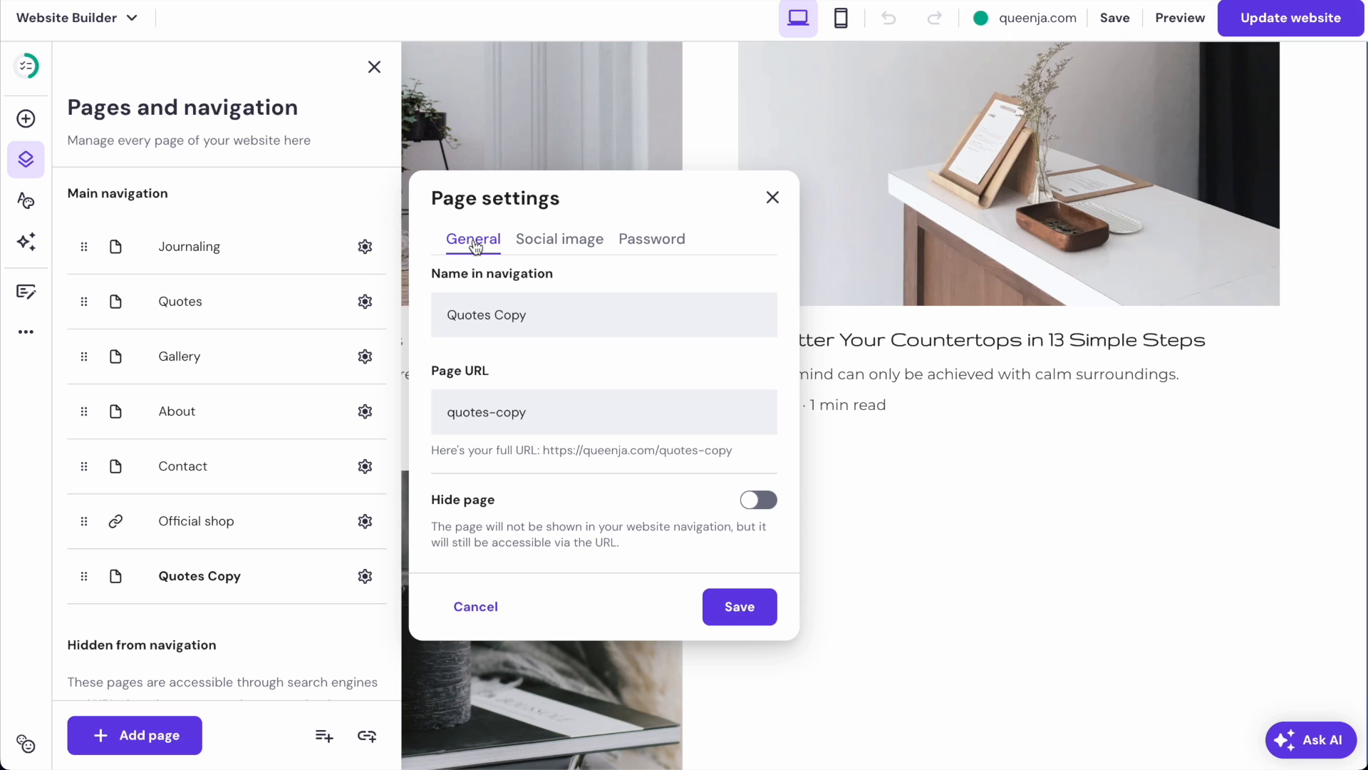
triple_click(469, 319)
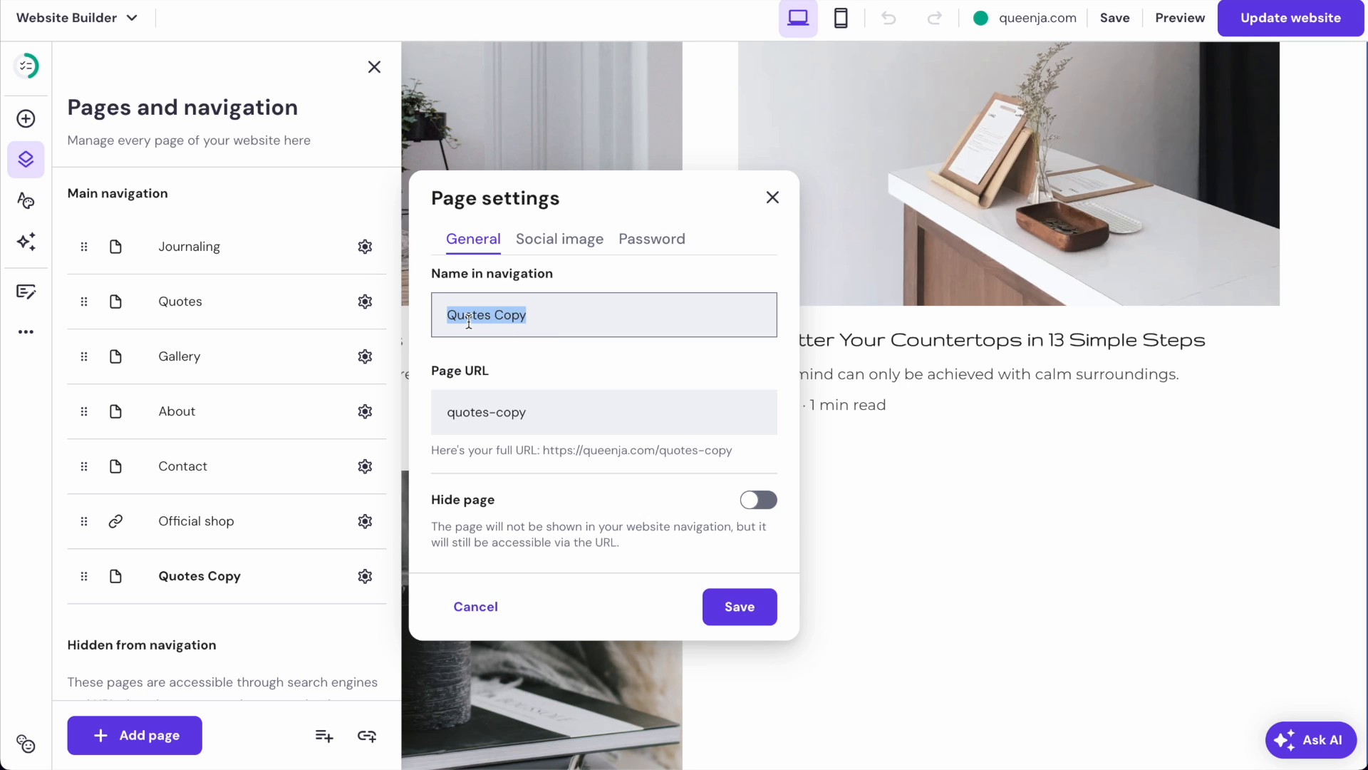
type("Books")
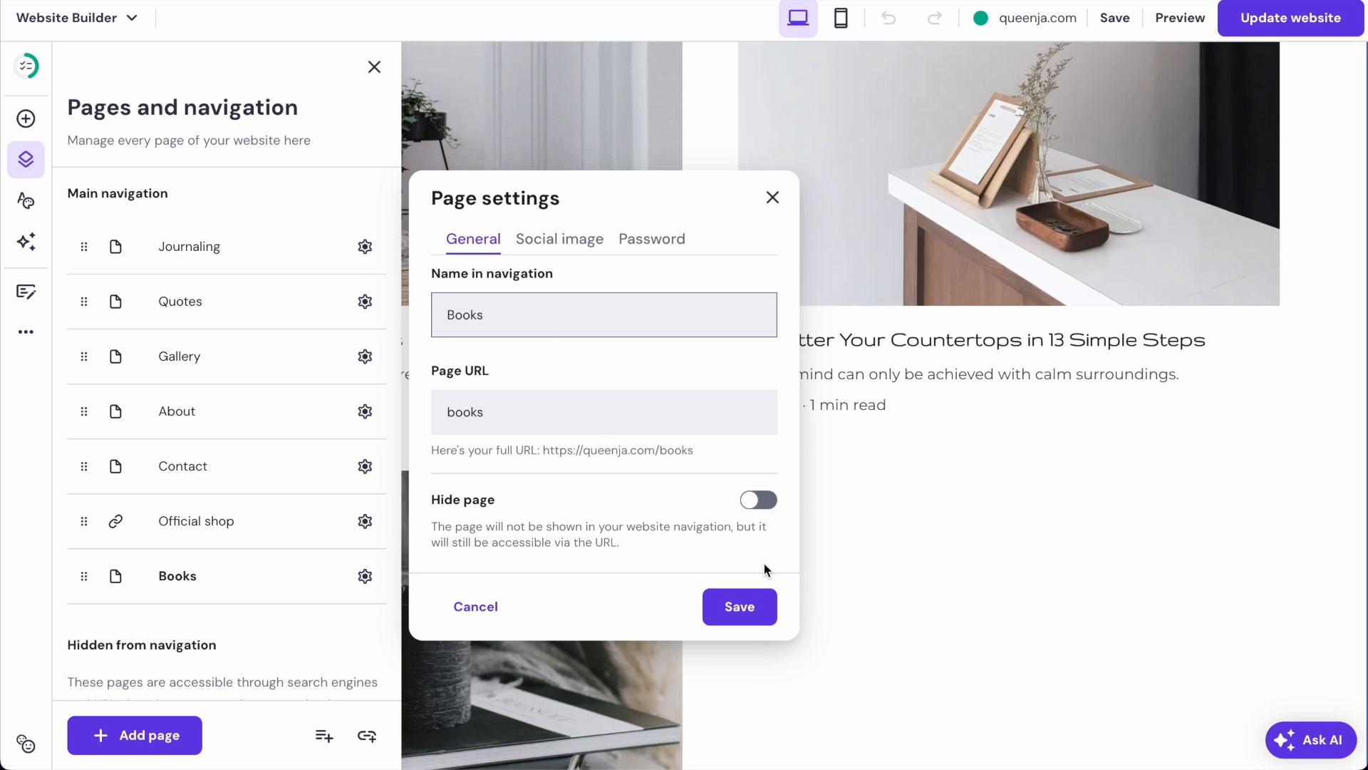
left_click(752, 614)
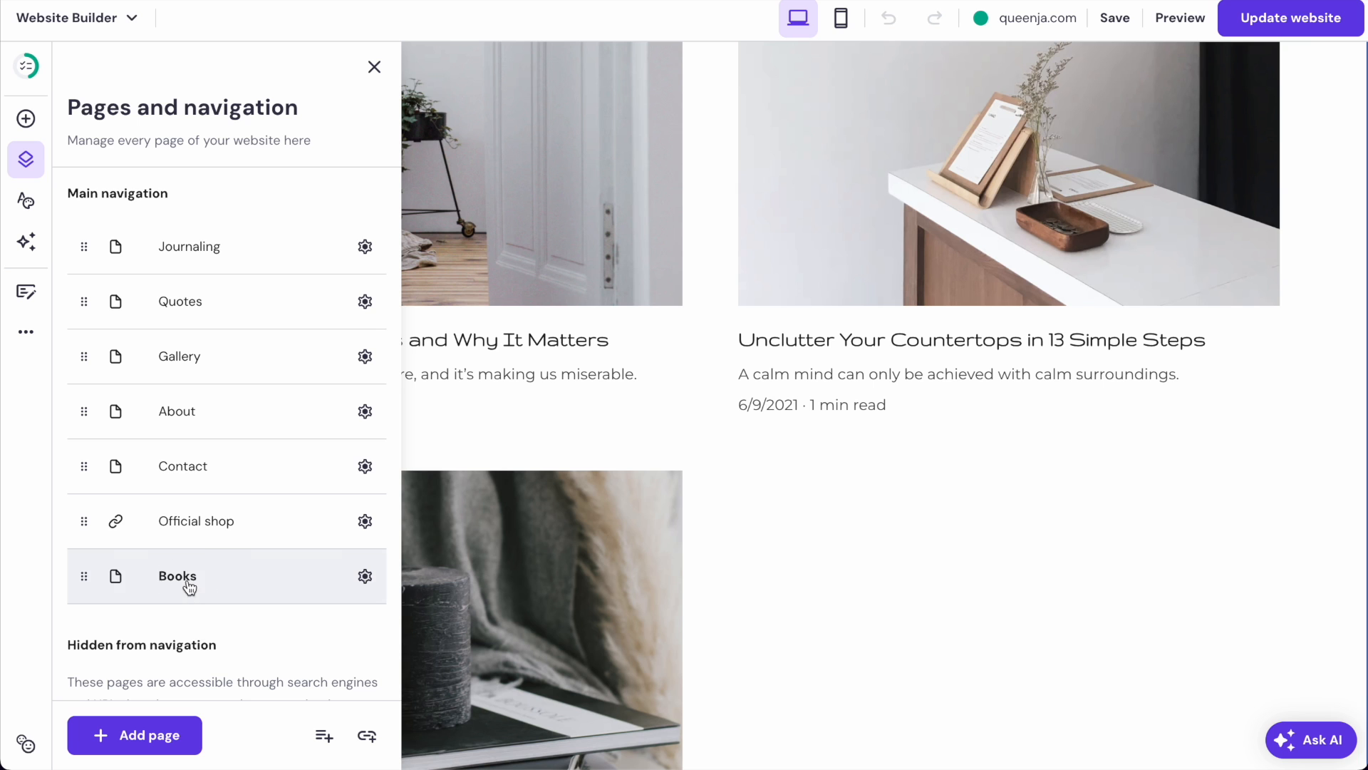
- Make the Books page's blog list show posts from the Books category instead of Quotes
scroll(881, 415, "up", 3)
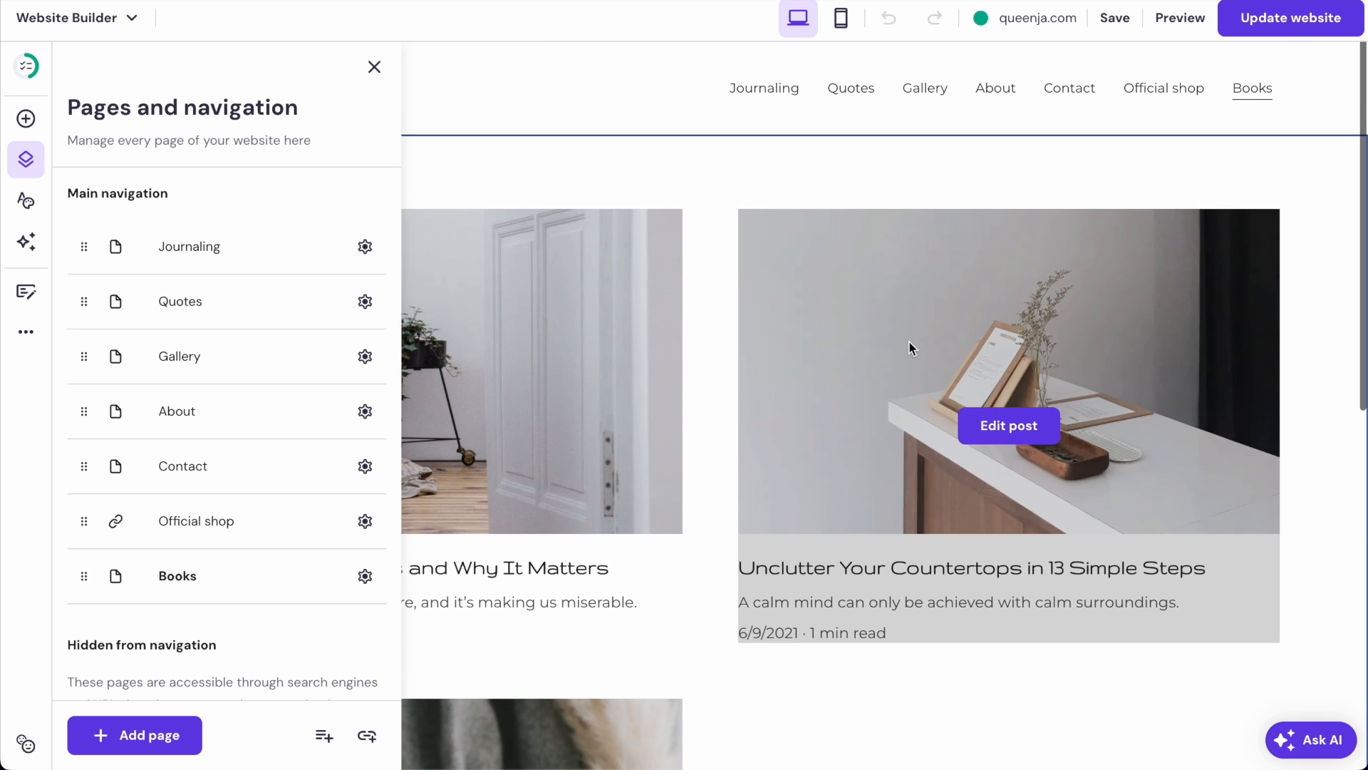
left_click(1026, 183)
left_click(1033, 178)
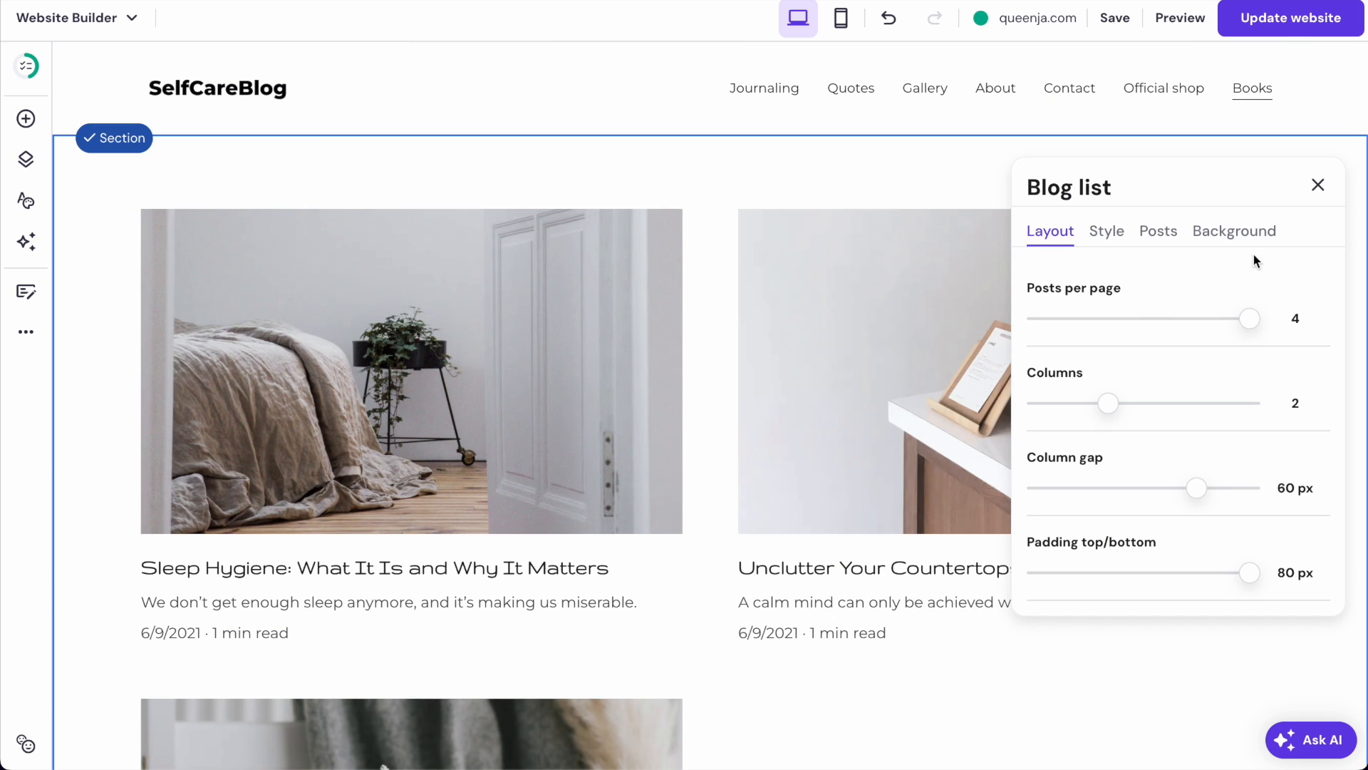
left_click(1160, 237)
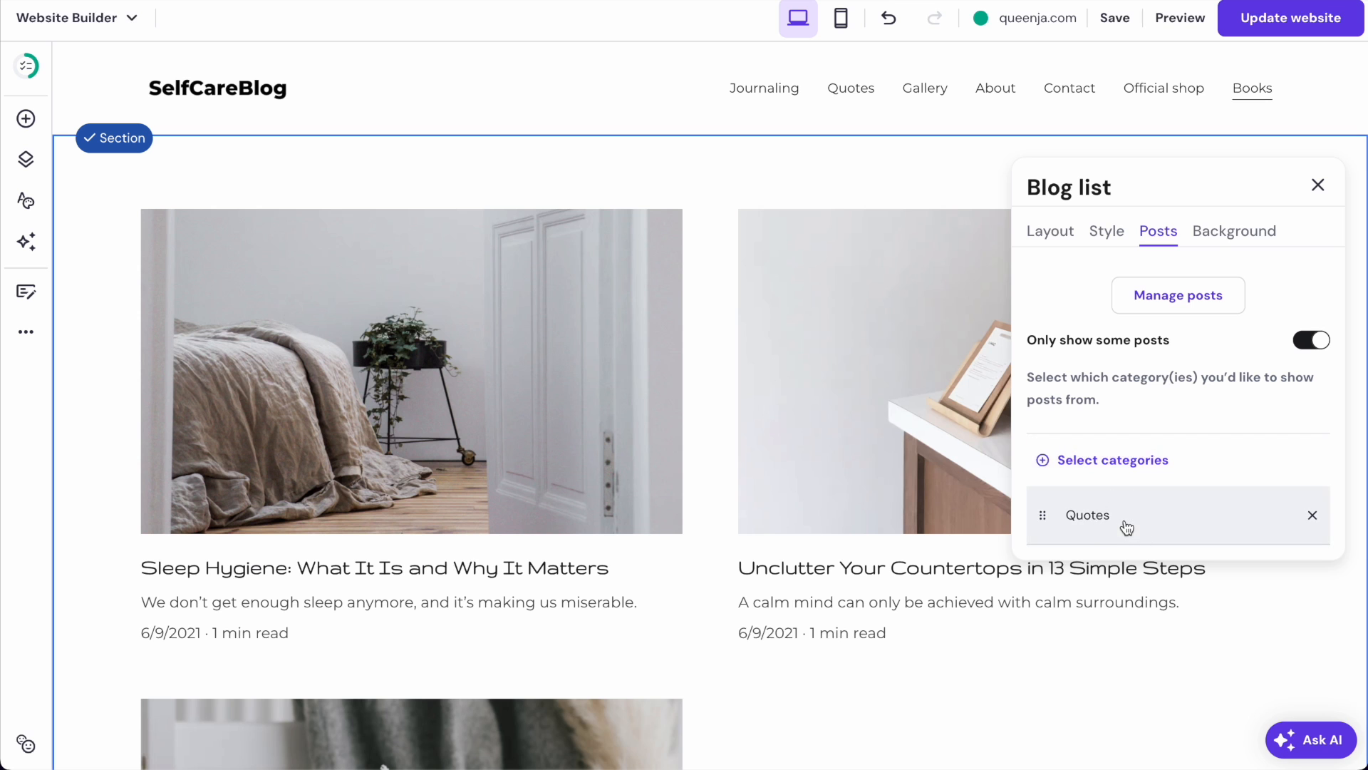
left_click(1116, 456)
left_click(1089, 629)
left_click(1089, 683)
left_click(930, 670)
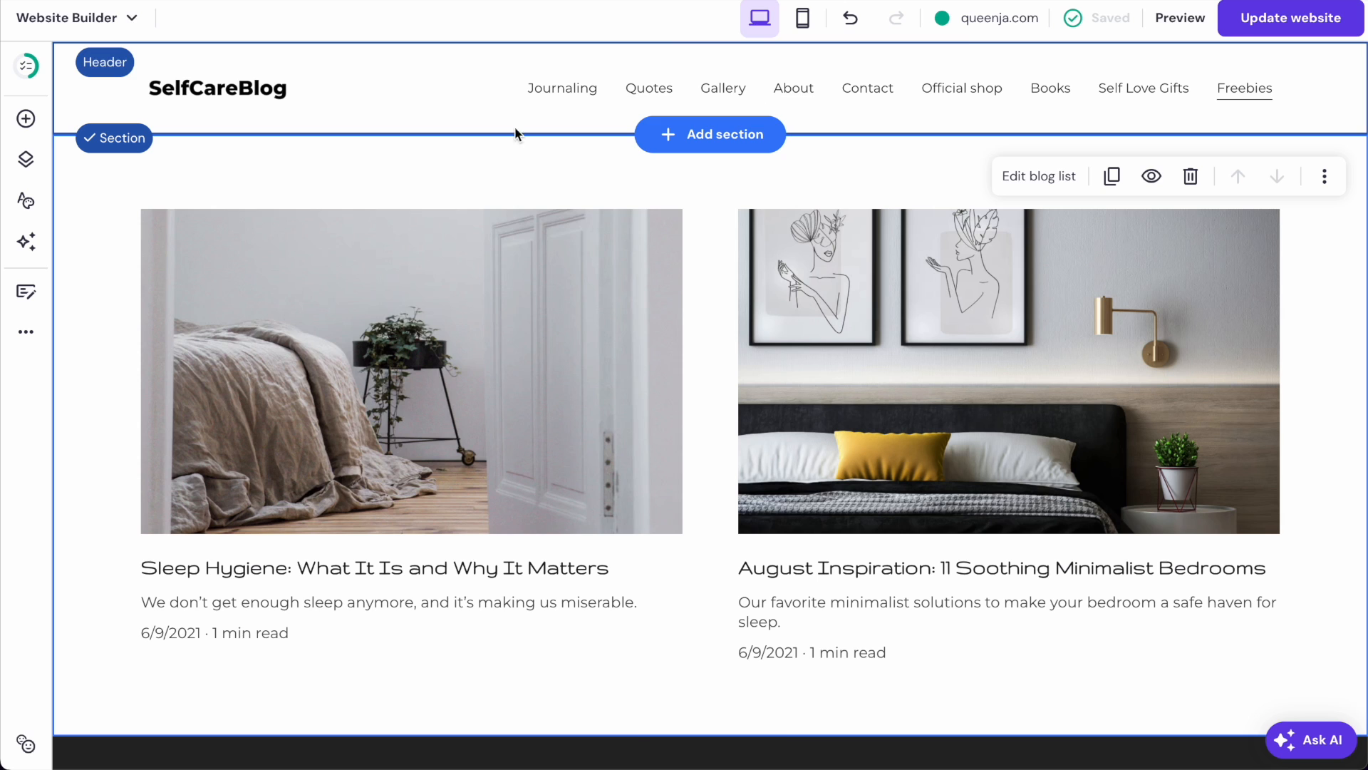
- Reorder the main navigation so Books, Freebies and Self Love Gifts follow directly after Quotes
left_click(26, 160)
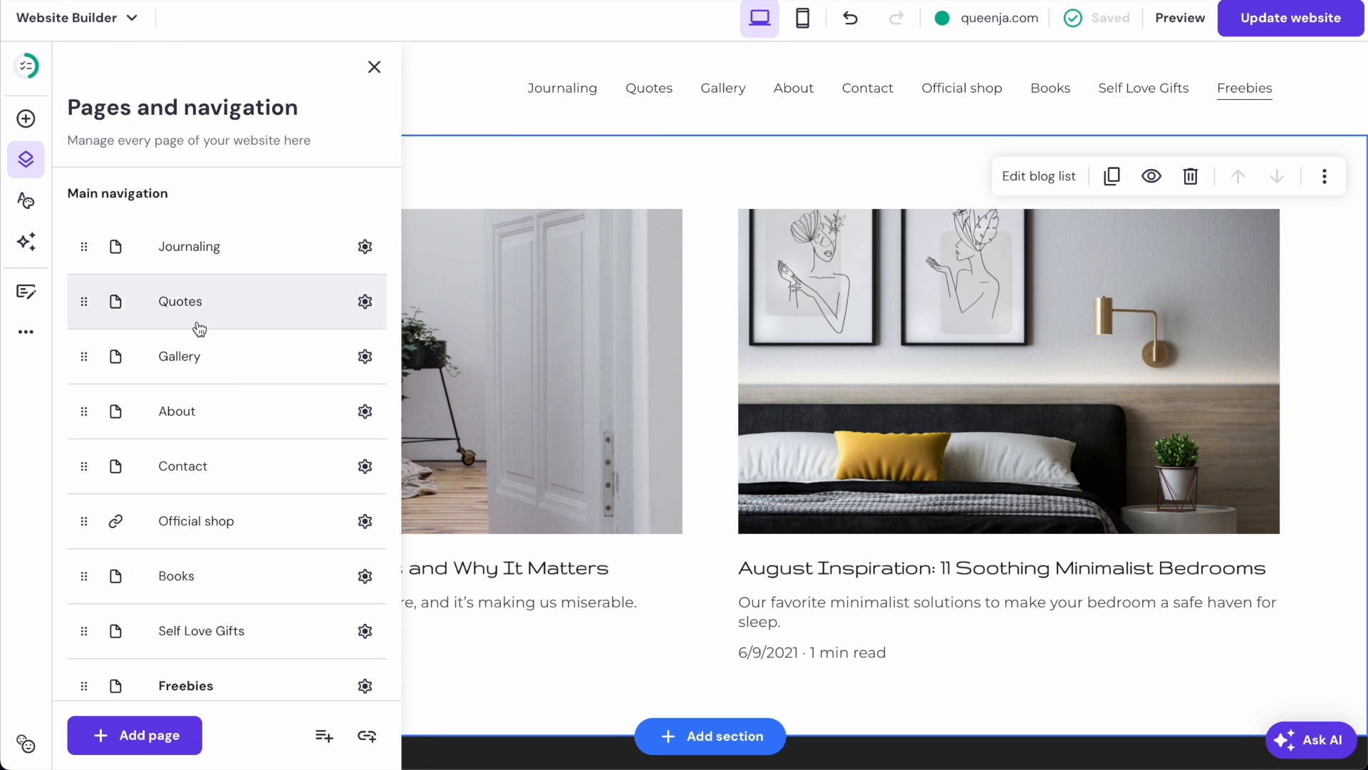
left_click_drag(83, 582, 83, 355)
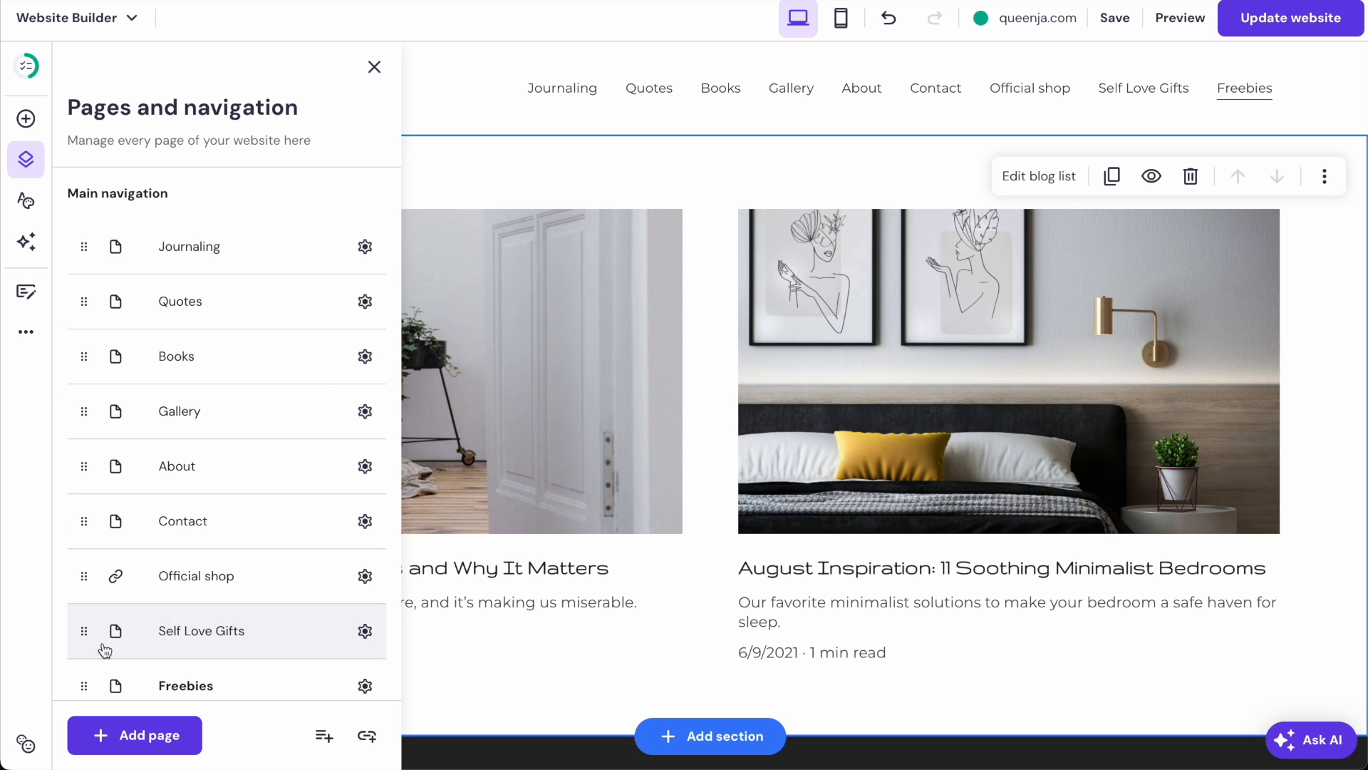
left_click_drag(77, 685, 74, 392)
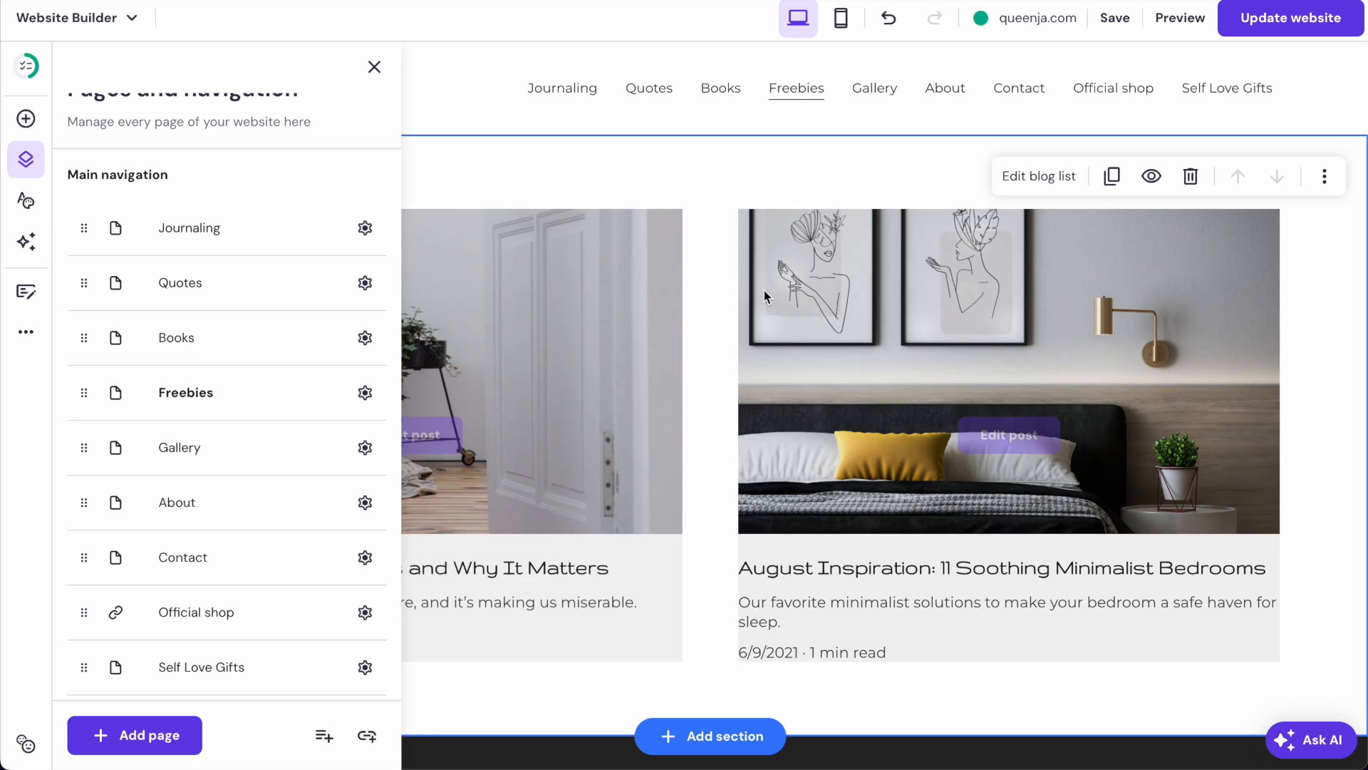
scroll(177, 611, "down", 1)
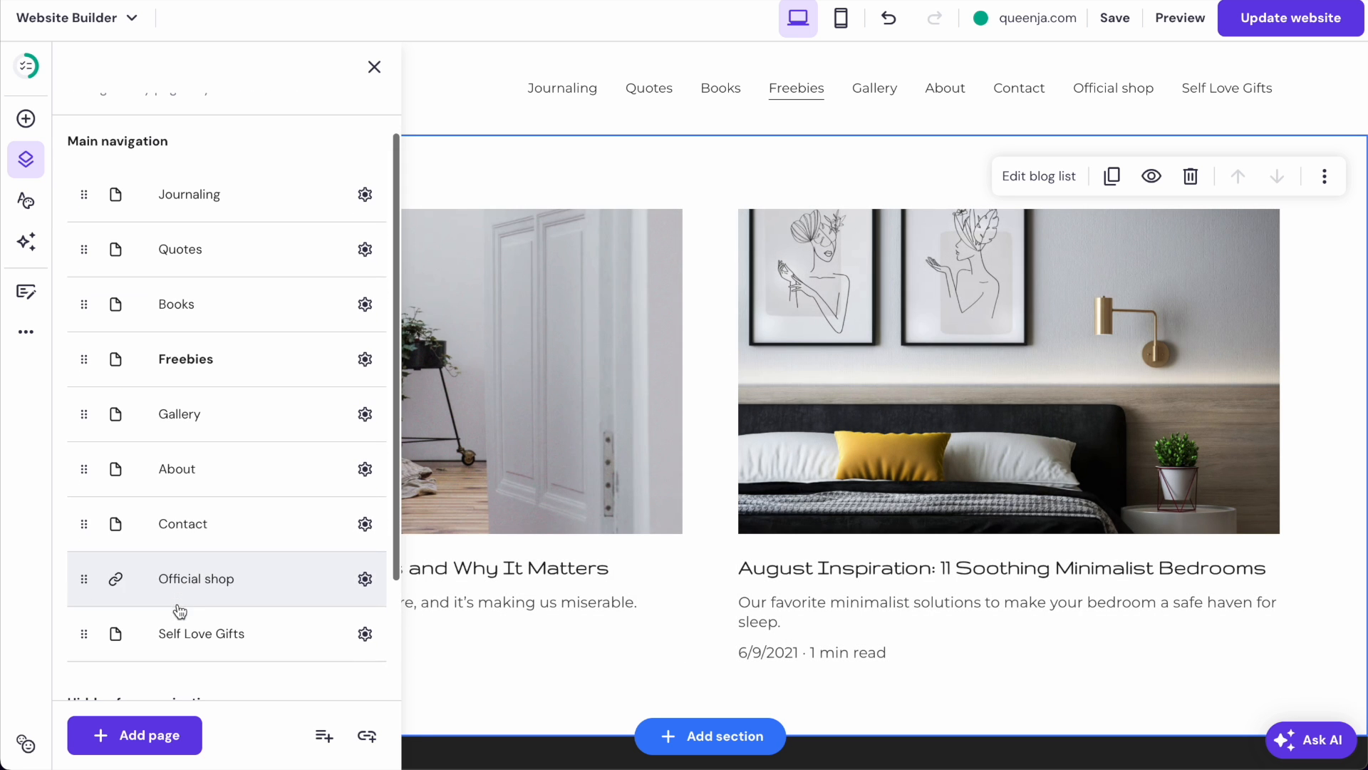
left_click_drag(83, 636, 79, 414)
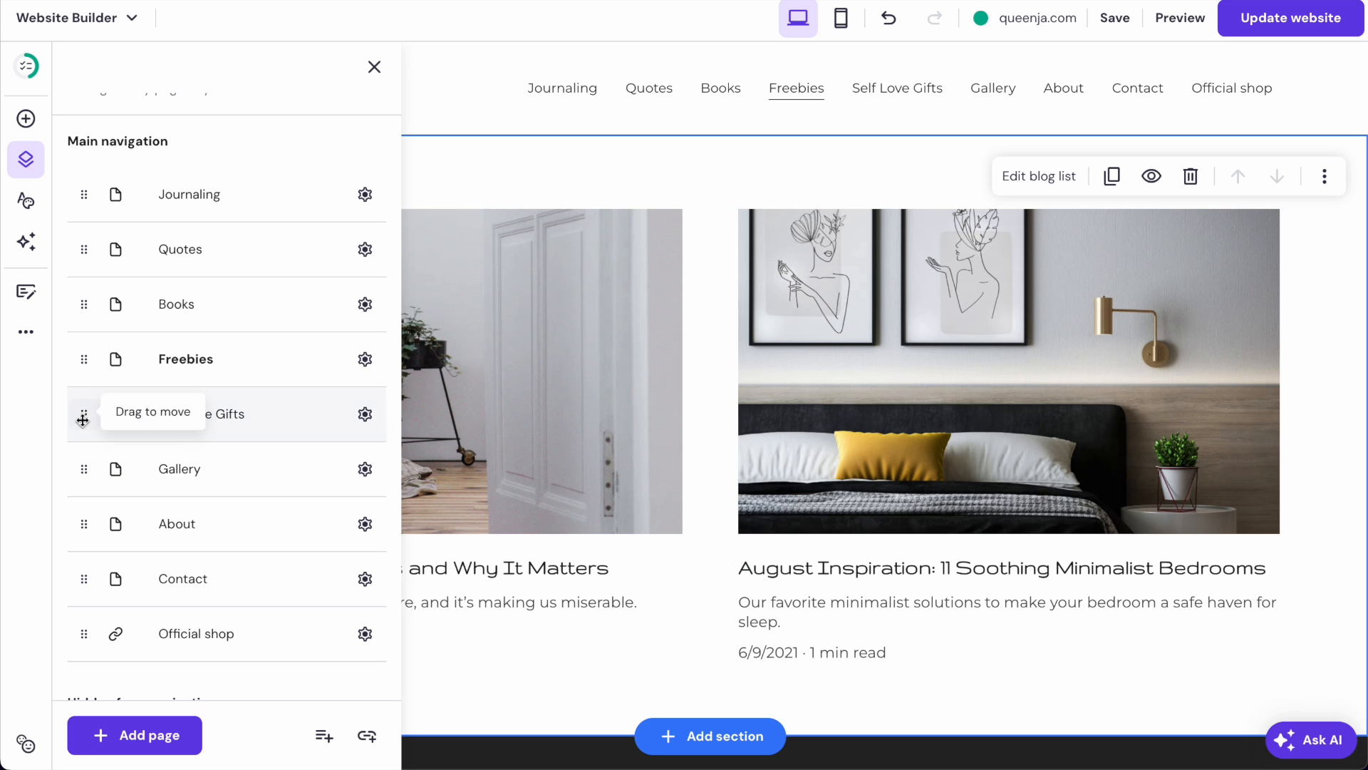
- Review the posts on the Journaling, Quotes, Books, Freebies and Self Love Gifts pages
scroll(623, 417, "down", 3)
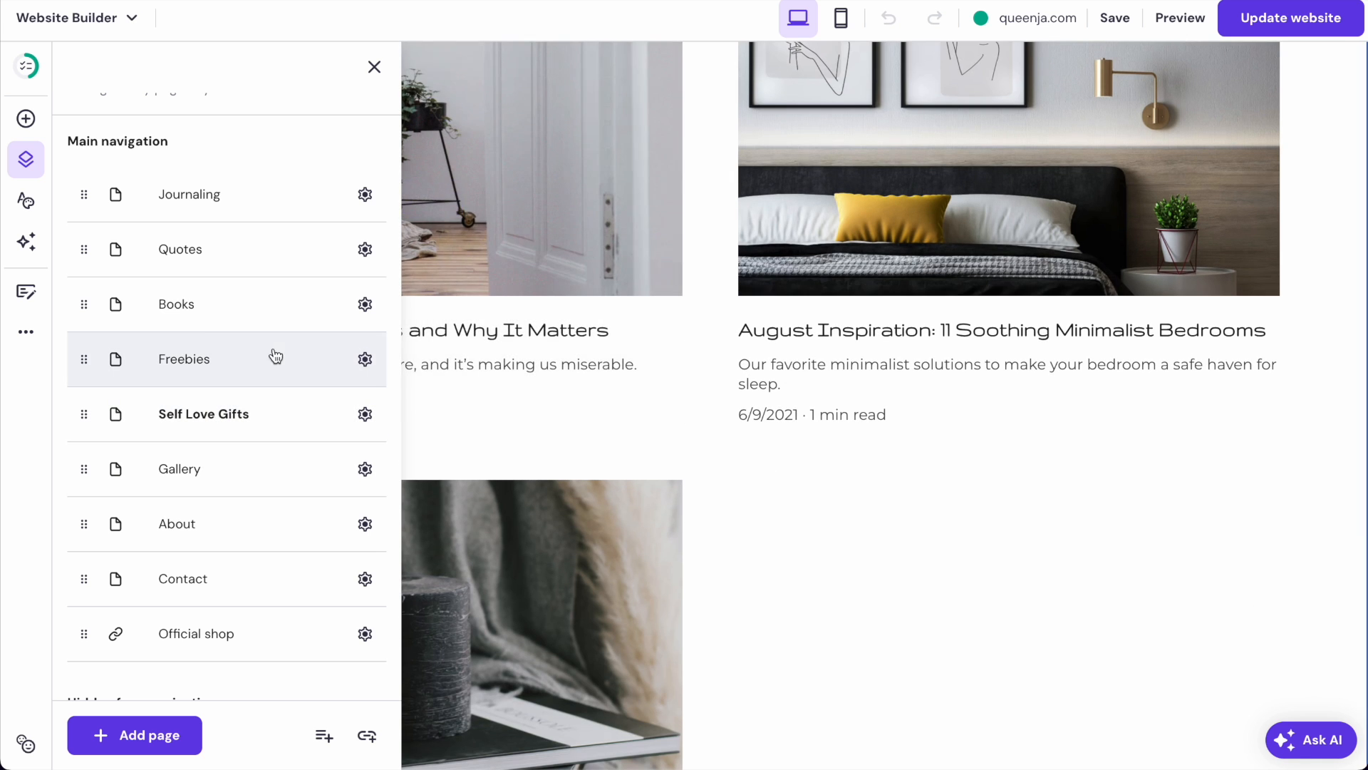
left_click(221, 364)
left_click(204, 316)
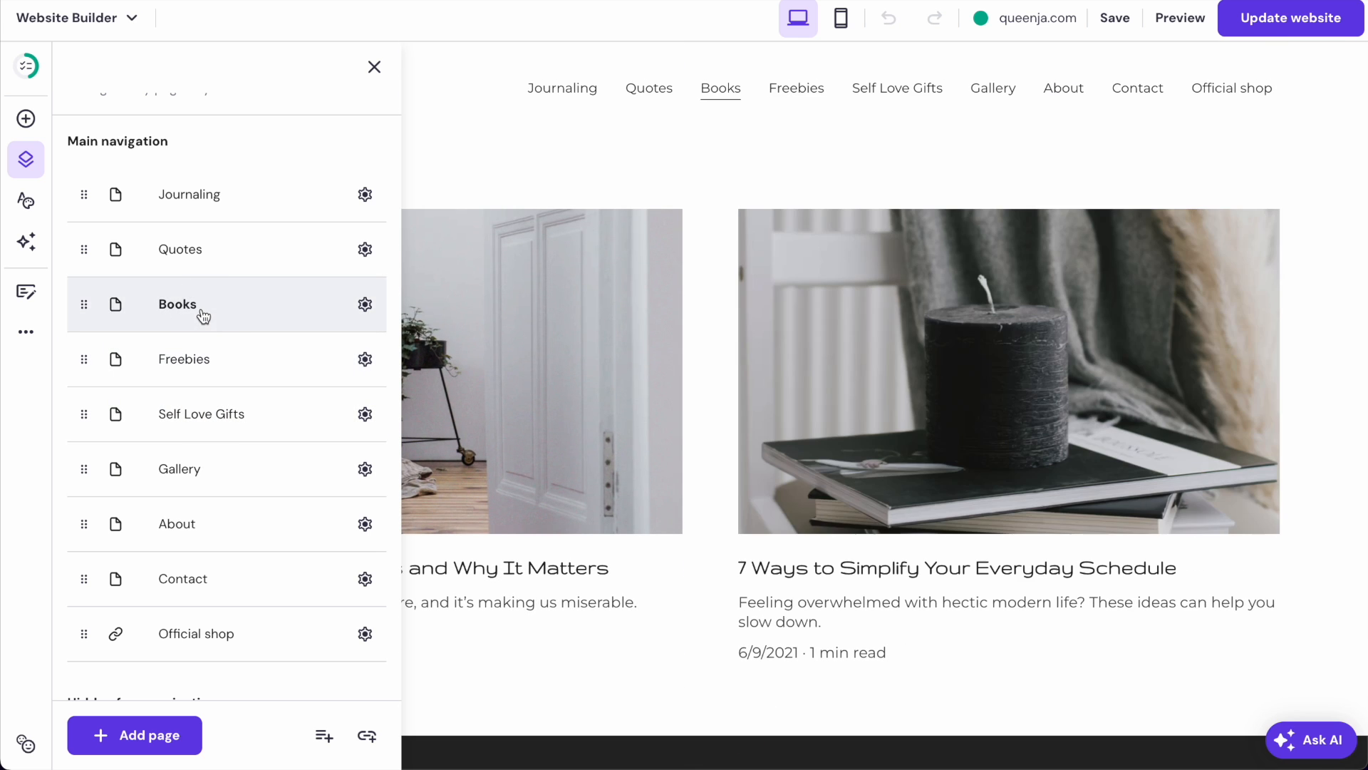
left_click(191, 261)
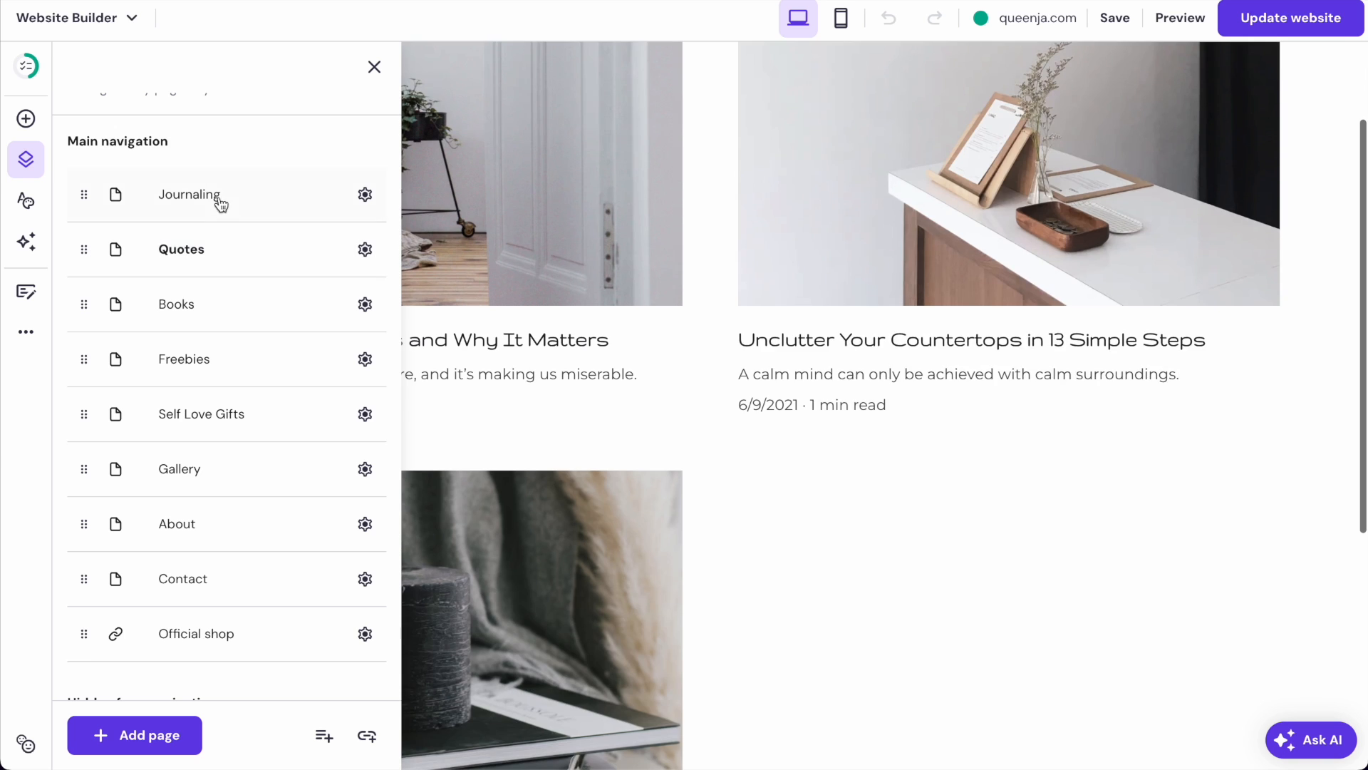
left_click(216, 191)
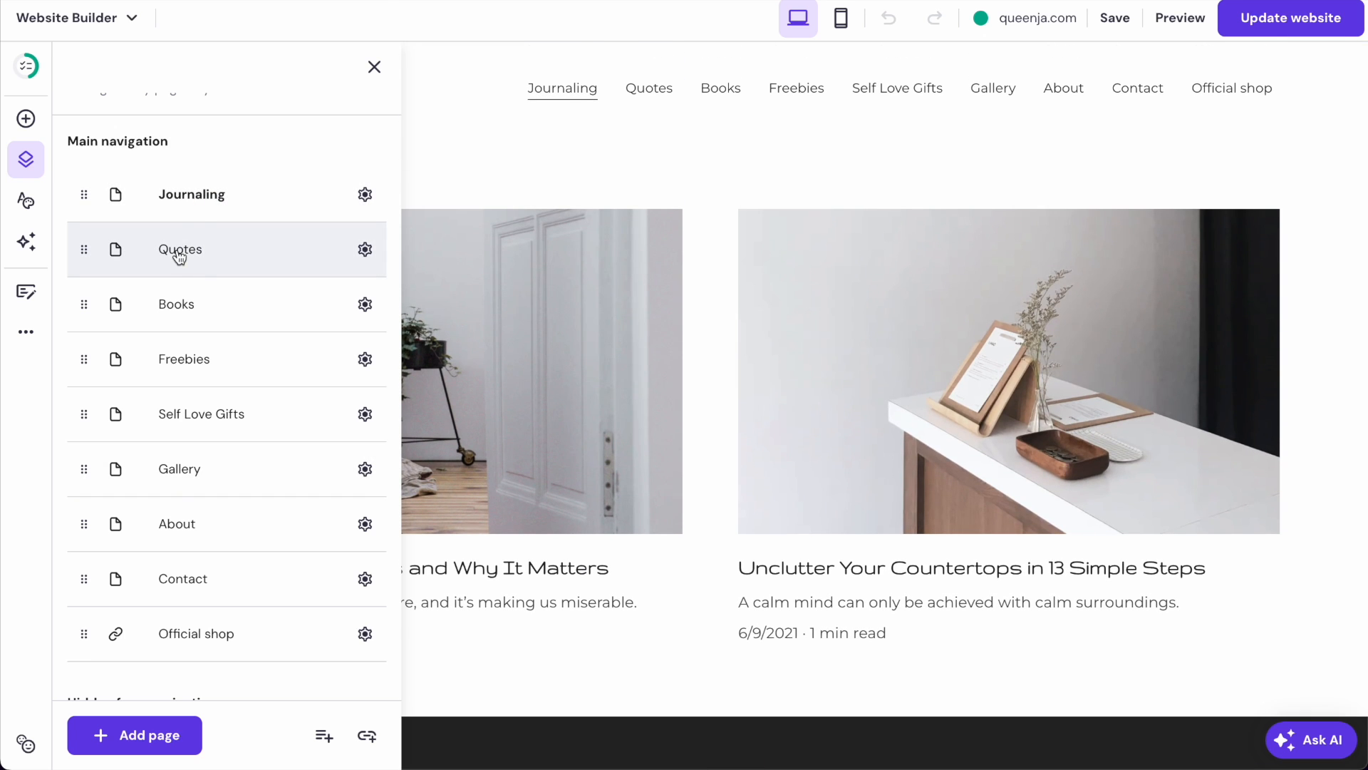
left_click(178, 257)
left_click(181, 297)
left_click(182, 369)
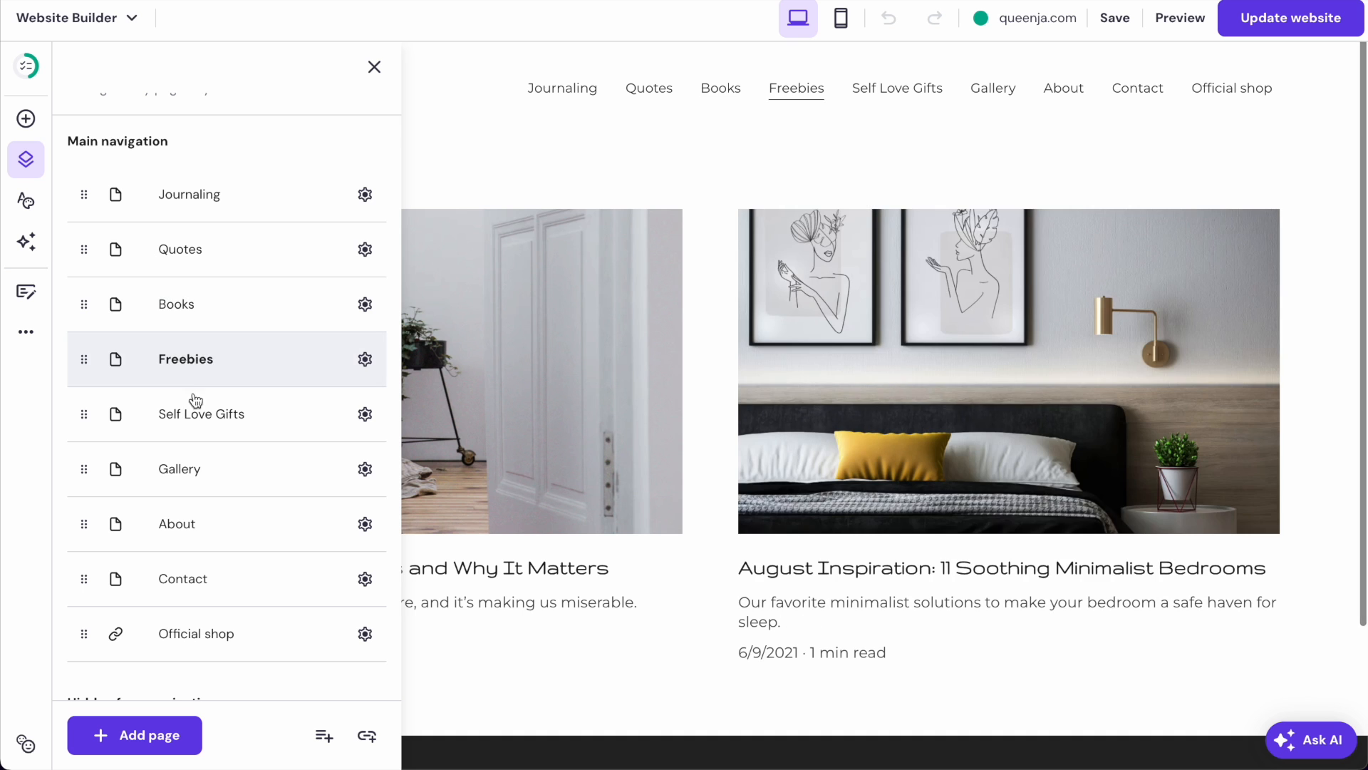
left_click(197, 403)
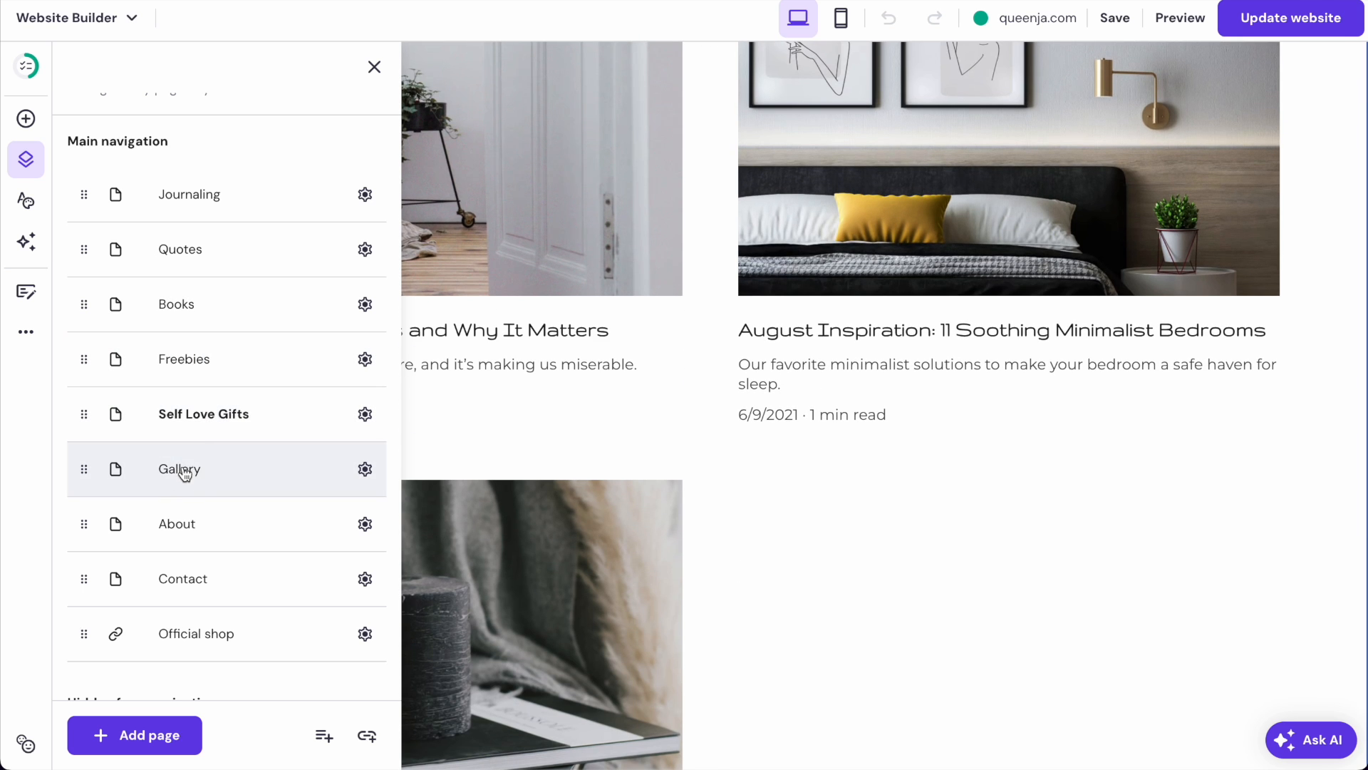
- Look over the Gallery page and delete it from the website
left_click(184, 472)
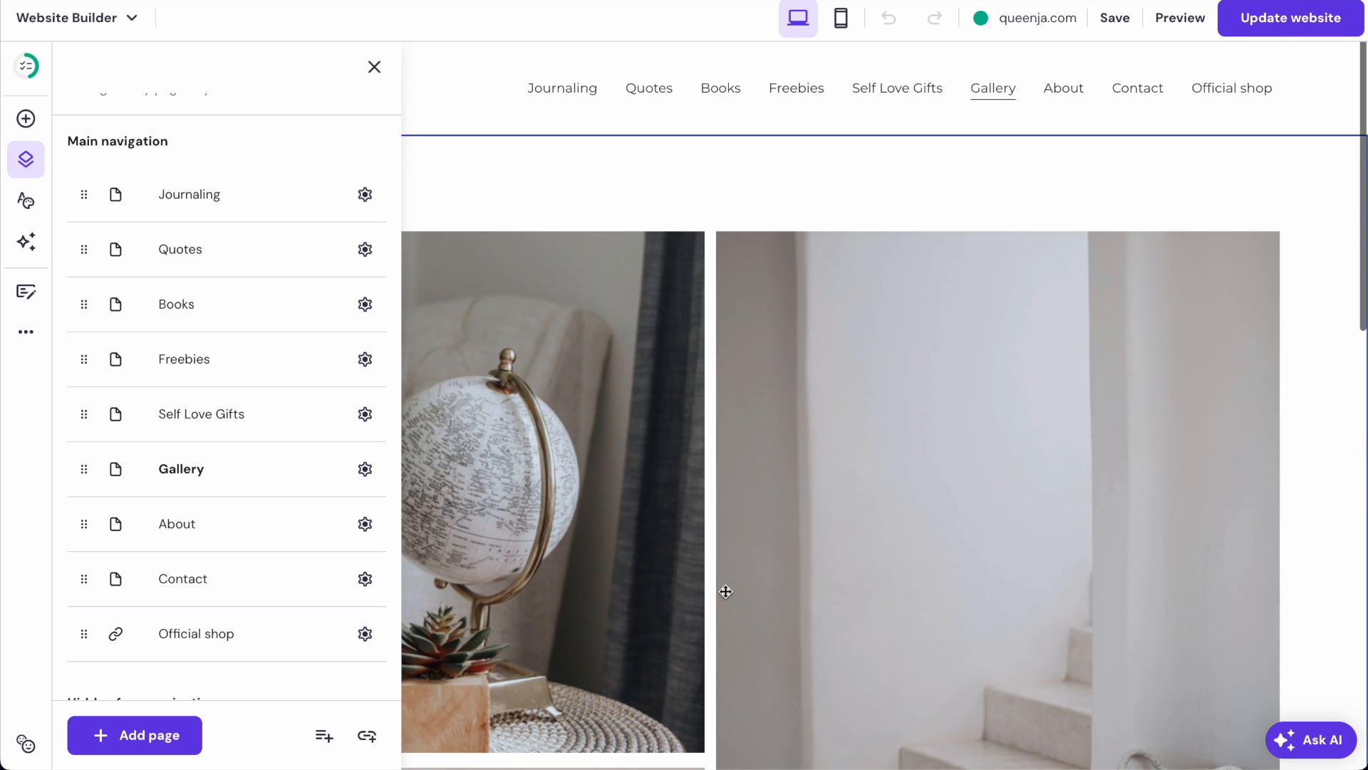
scroll(725, 592, "down", 7)
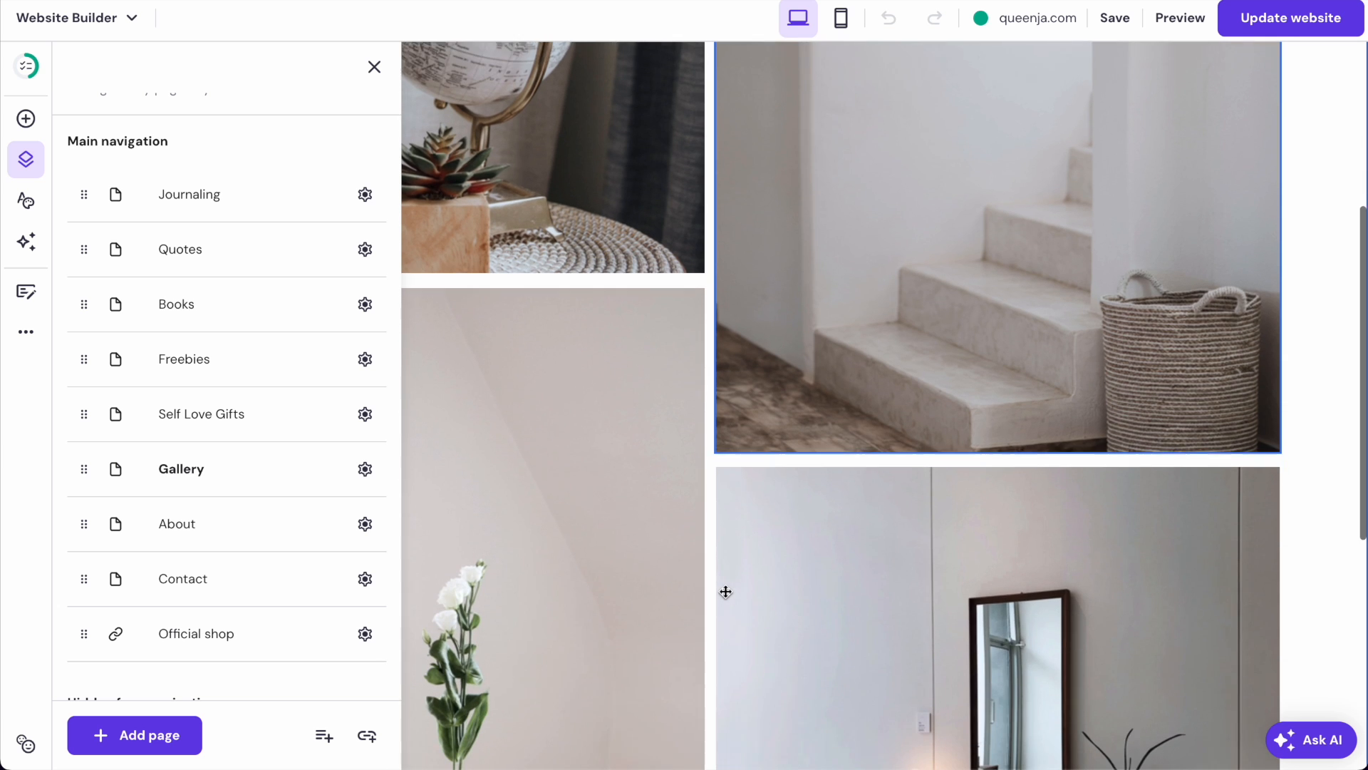
left_click(366, 471)
left_click(449, 514)
left_click(787, 453)
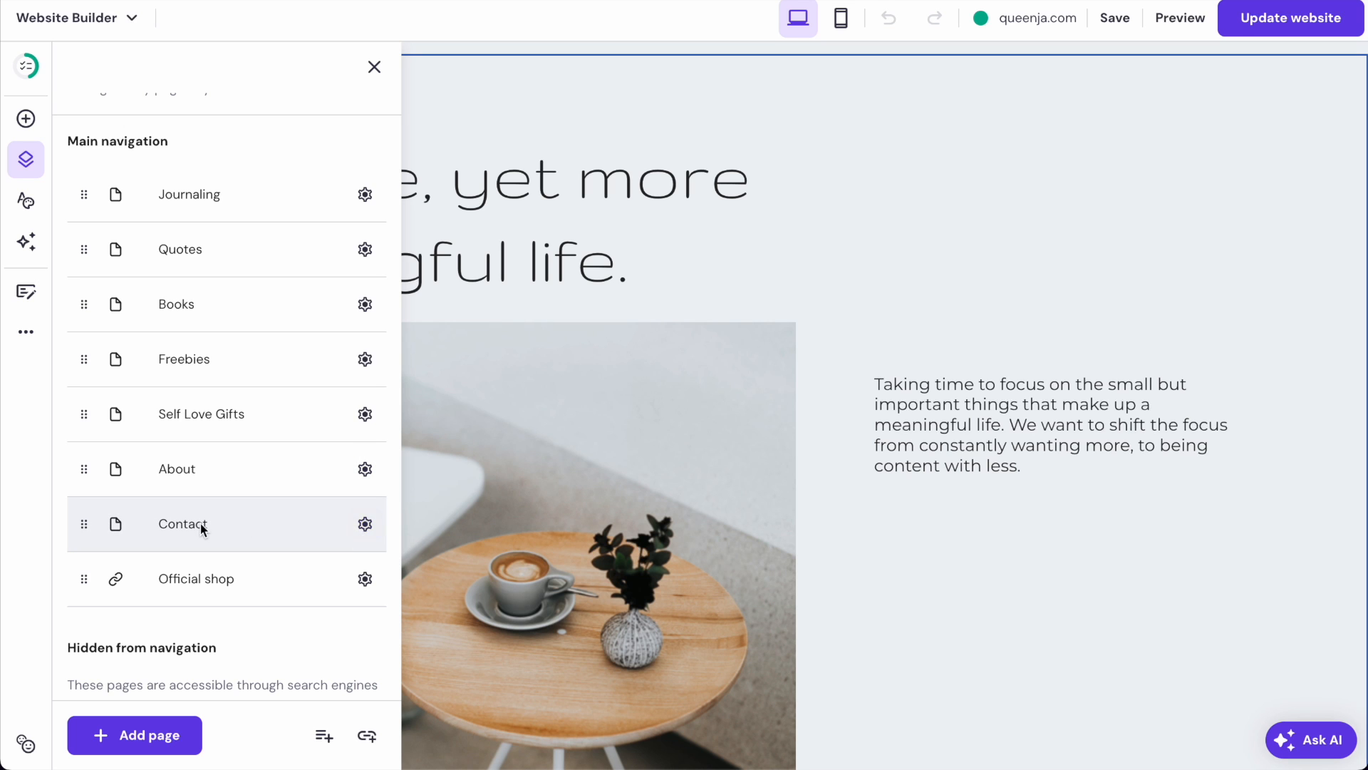
- Check the home page down to its newsletter form and move the Contact page from the main navigation to the hidden pages
scroll(199, 523, "down", 2)
scroll(455, 532, "down", 10)
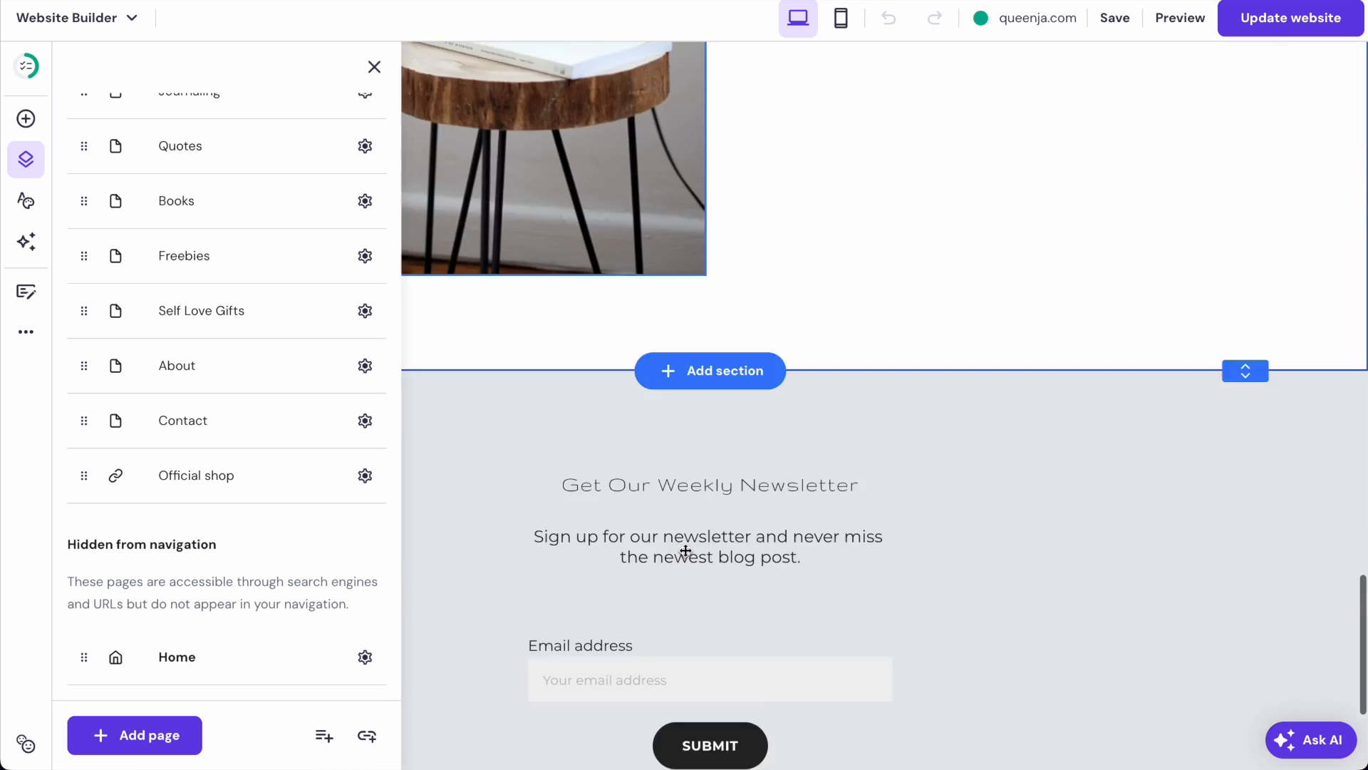
scroll(685, 551, "down", 4)
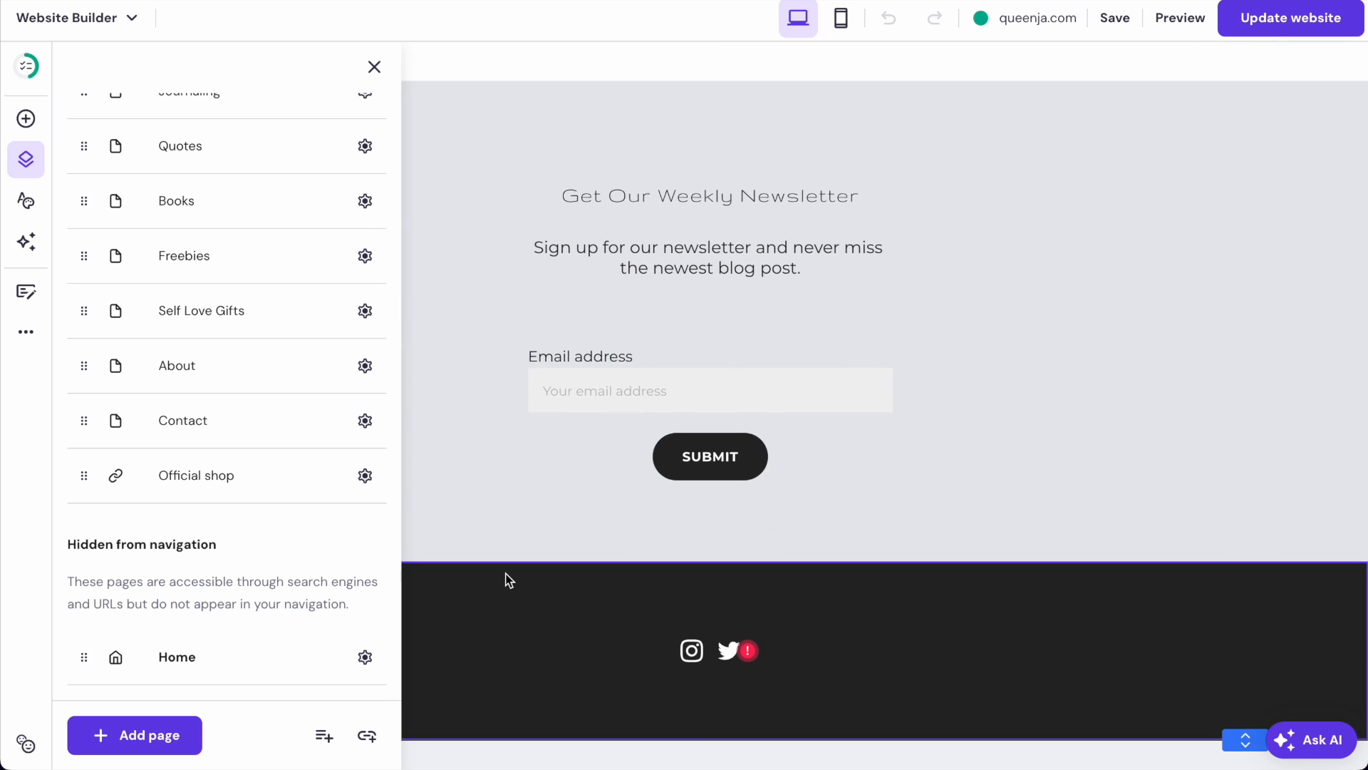
scroll(507, 579, "up", 15)
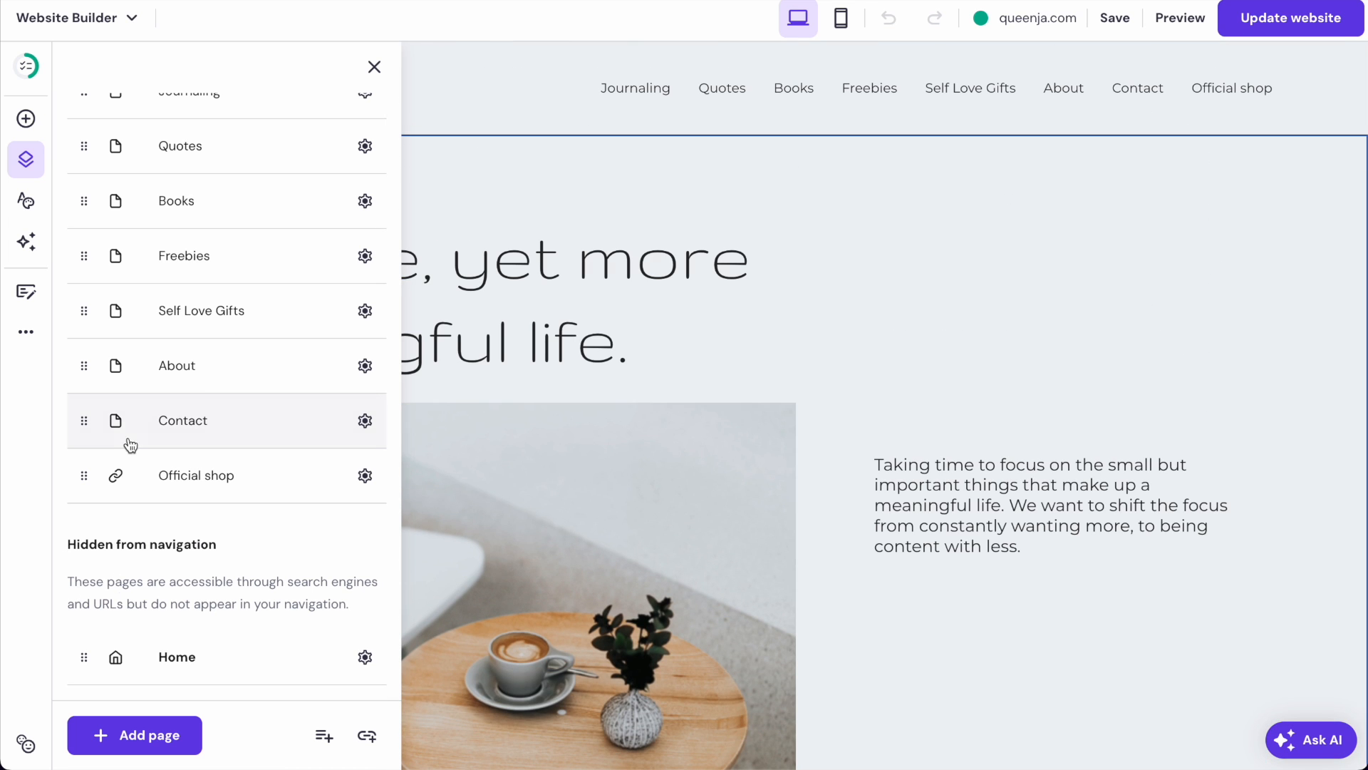
left_click_drag(84, 421, 154, 650)
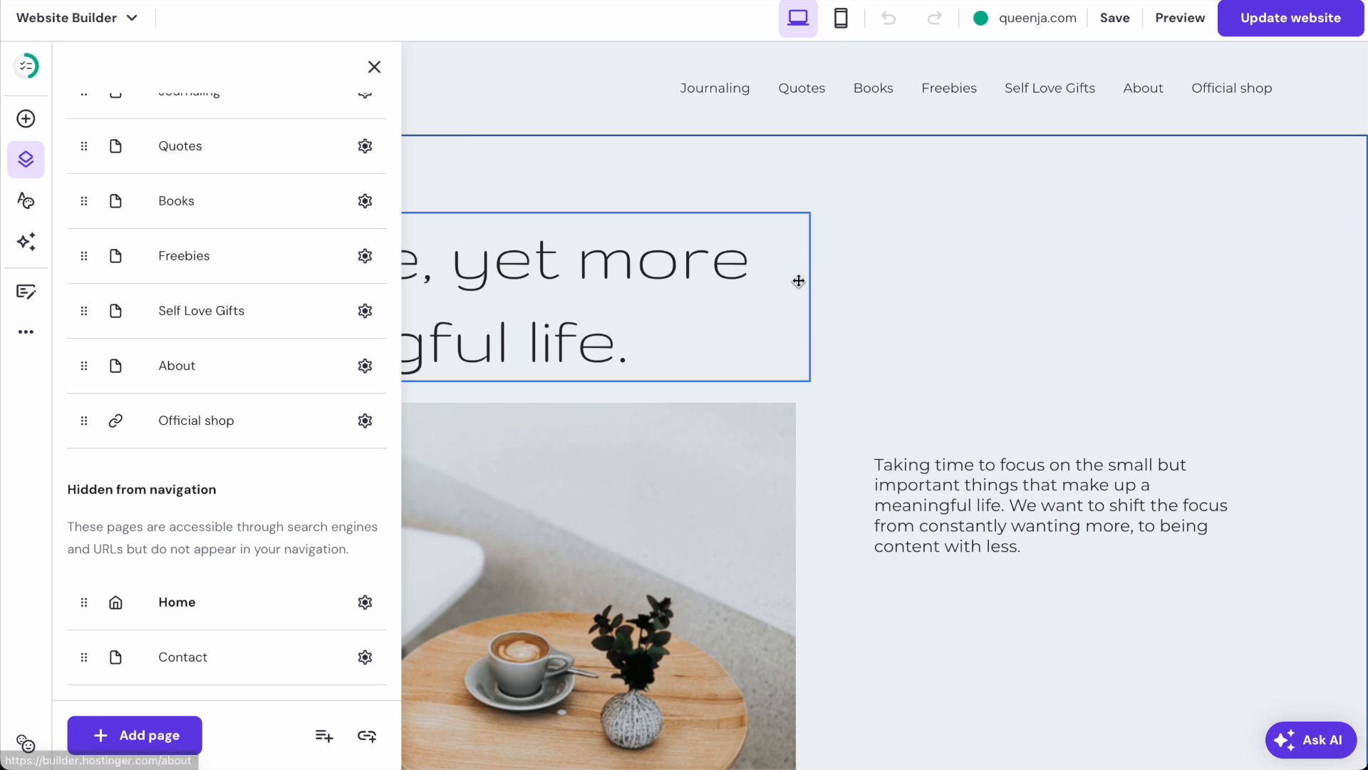
left_click(374, 67)
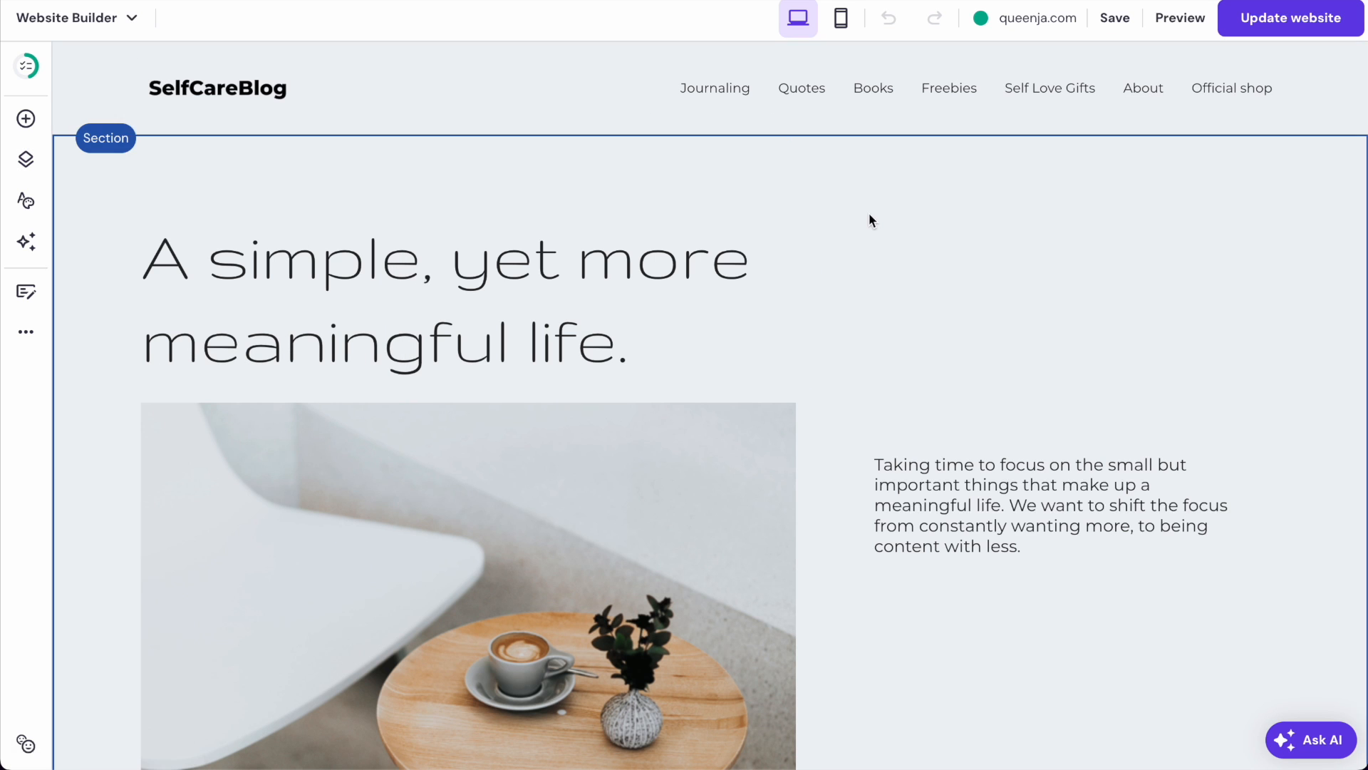
- Open the About page and look over its heading, text, large image and footer
left_click(1143, 88)
scroll(1143, 88, "down", 2)
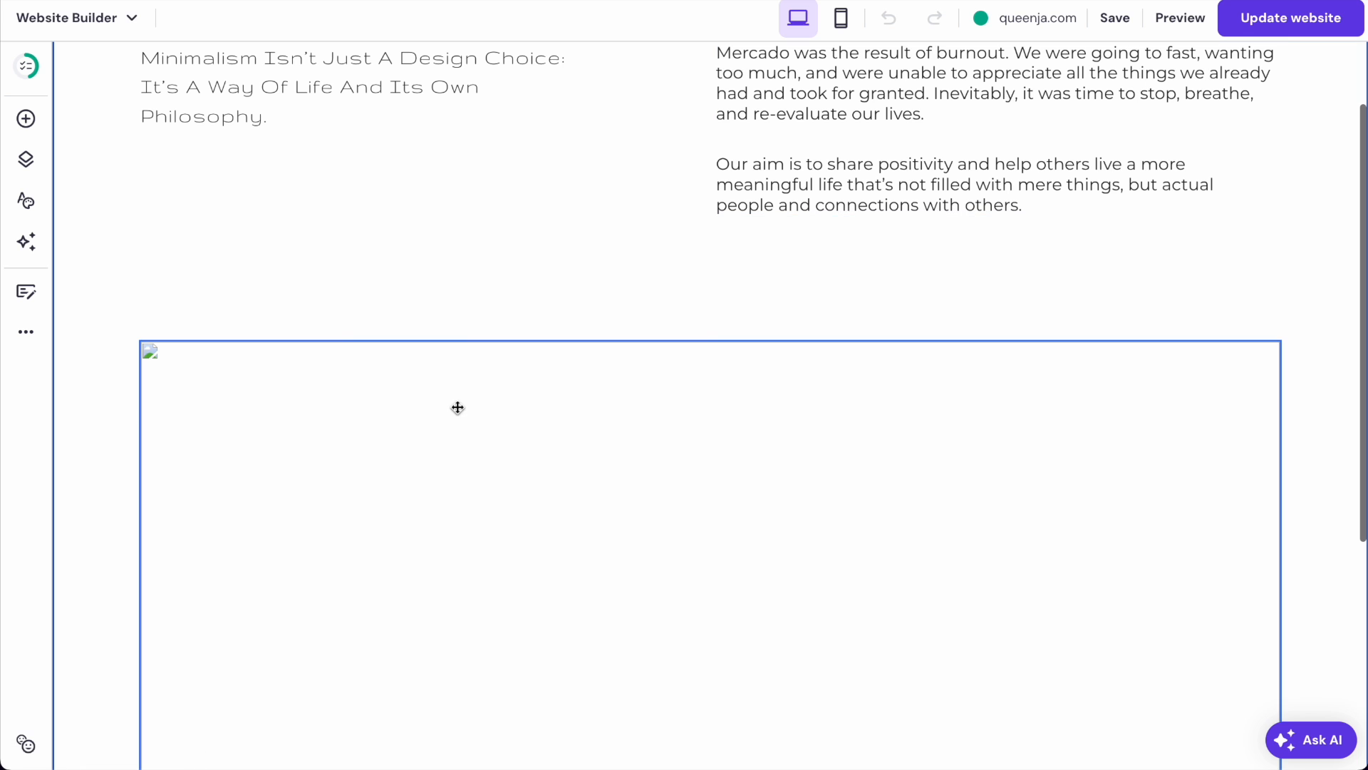
scroll(600, 281, "up", 2)
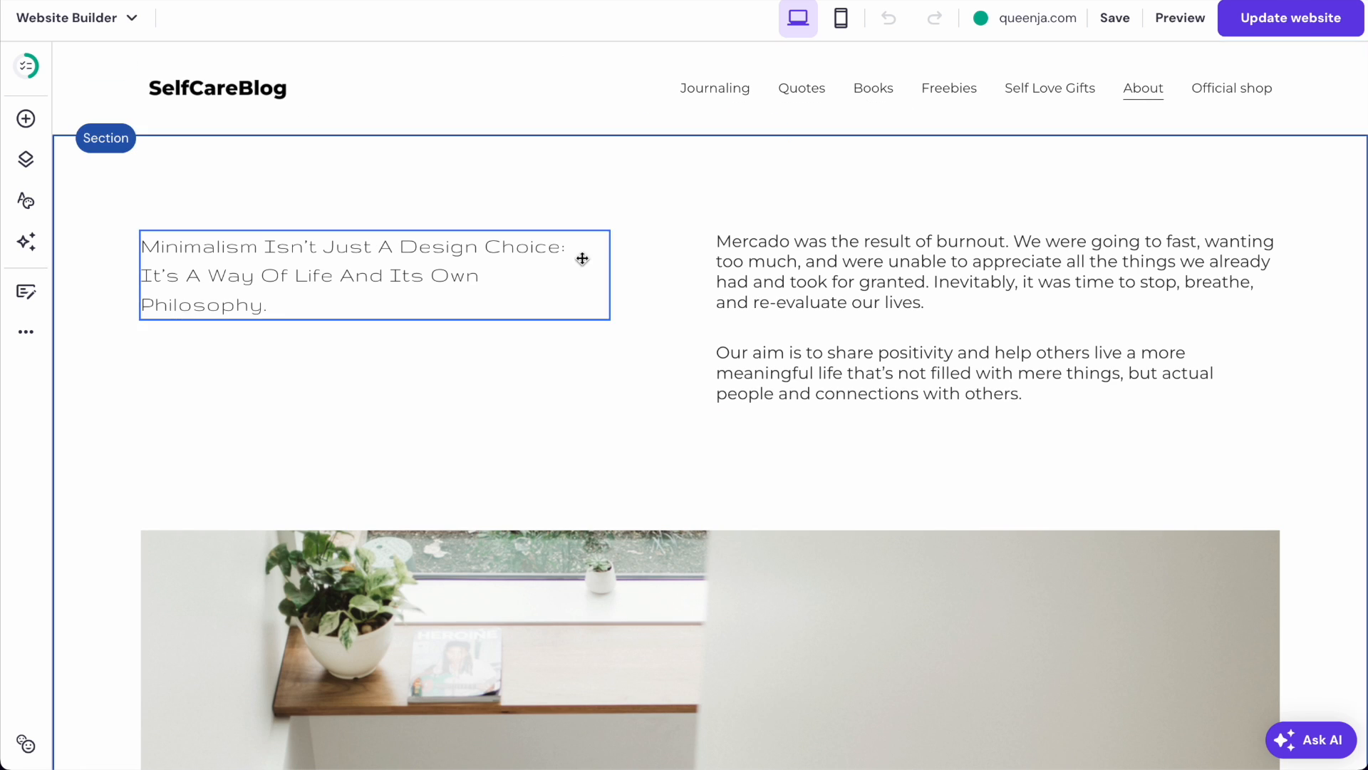
scroll(580, 257, "down", 7)
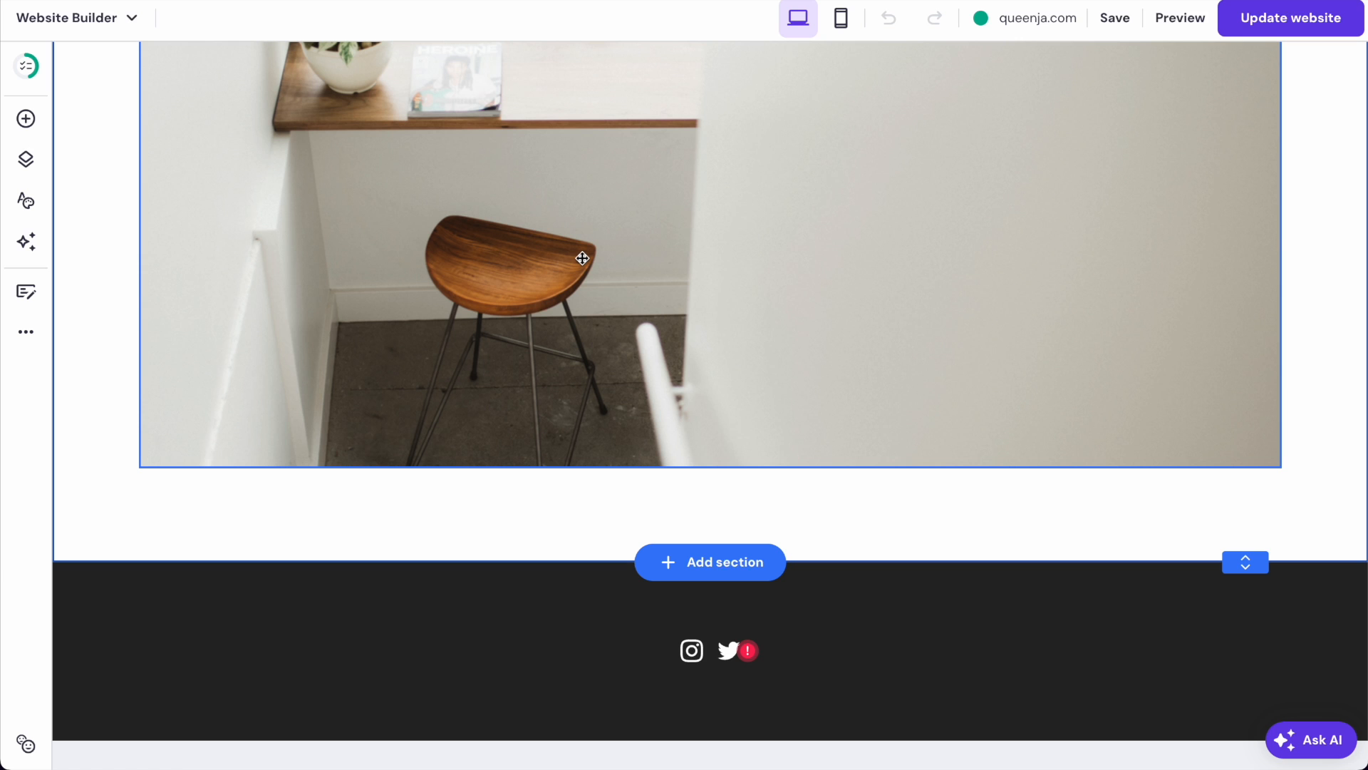
scroll(582, 258, "up", 8)
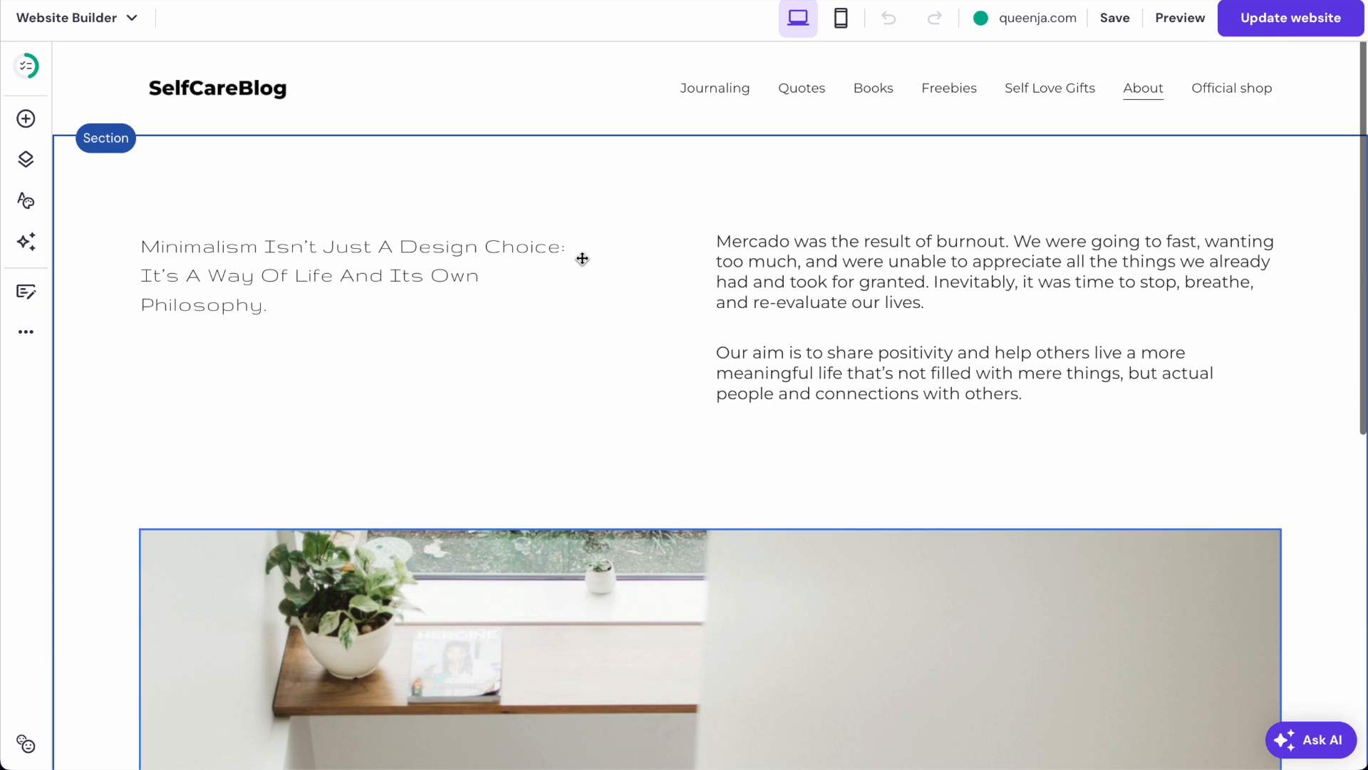
- Start replacing the About page's large image and upload IMG_8801.HEIC from the Life folder to the media library
scroll(580, 259, "down", 6)
left_click(619, 337)
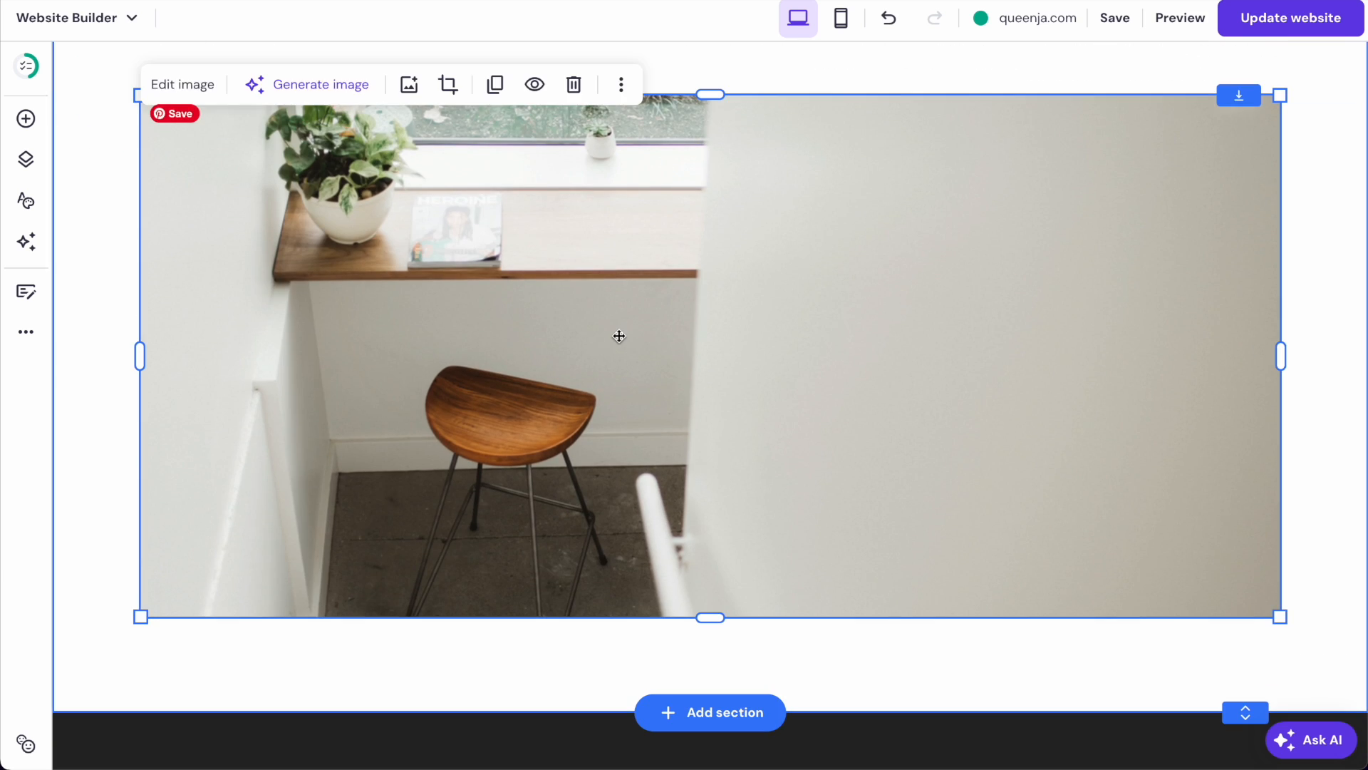
left_click(194, 91)
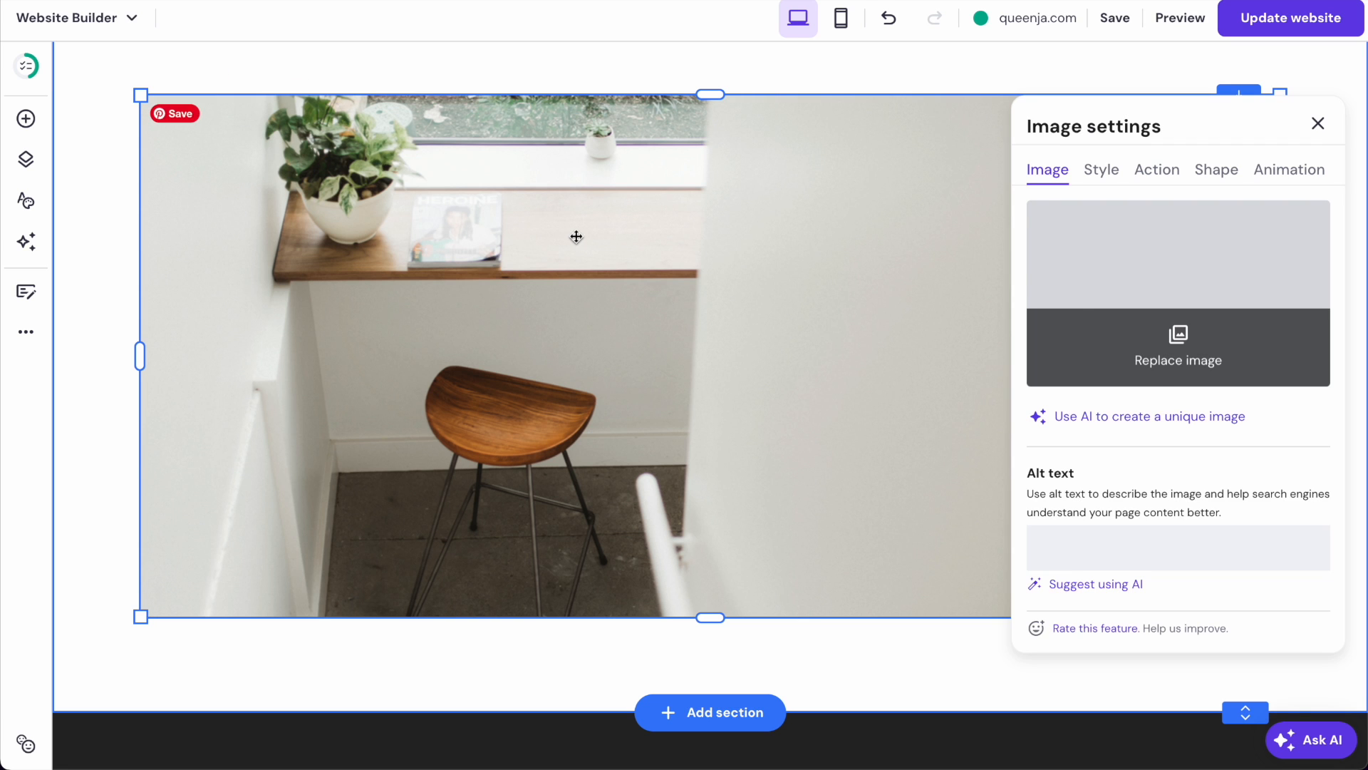
left_click(1188, 355)
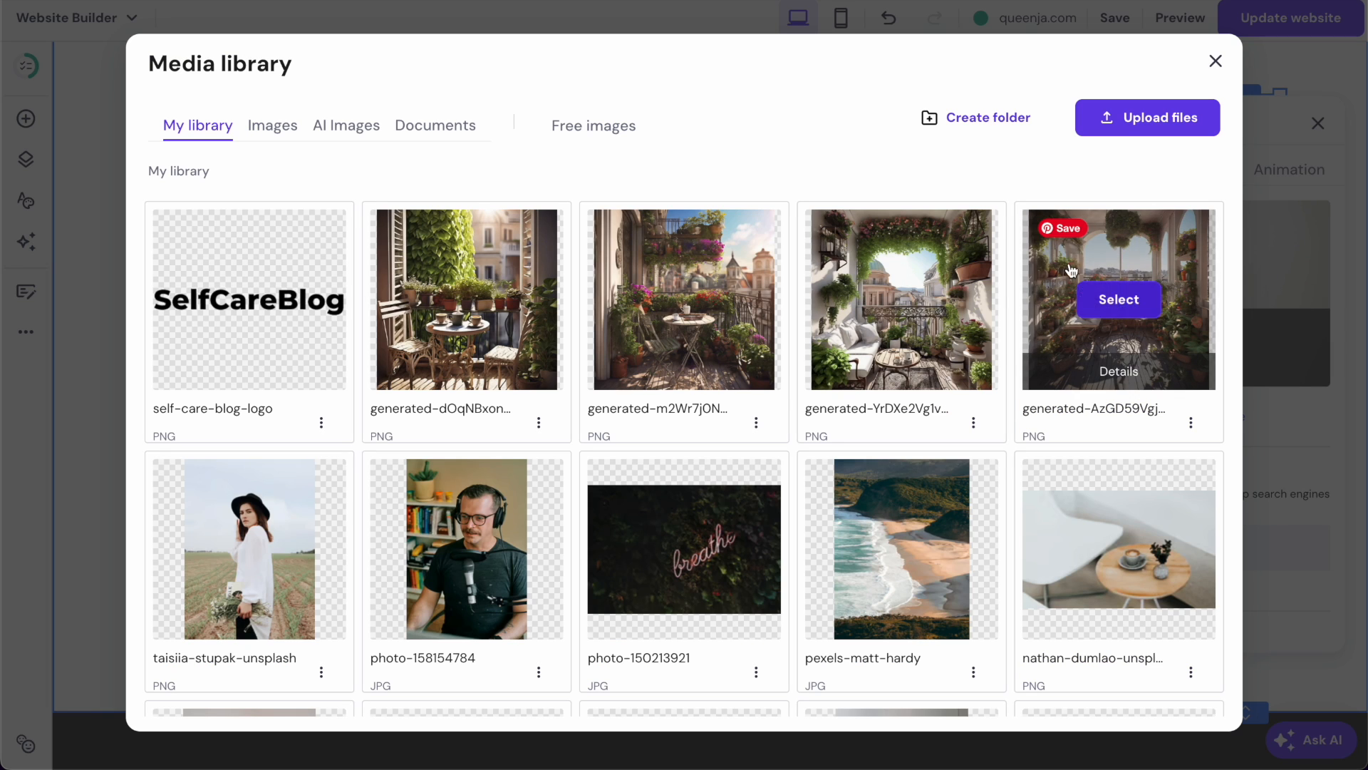
left_click(1162, 119)
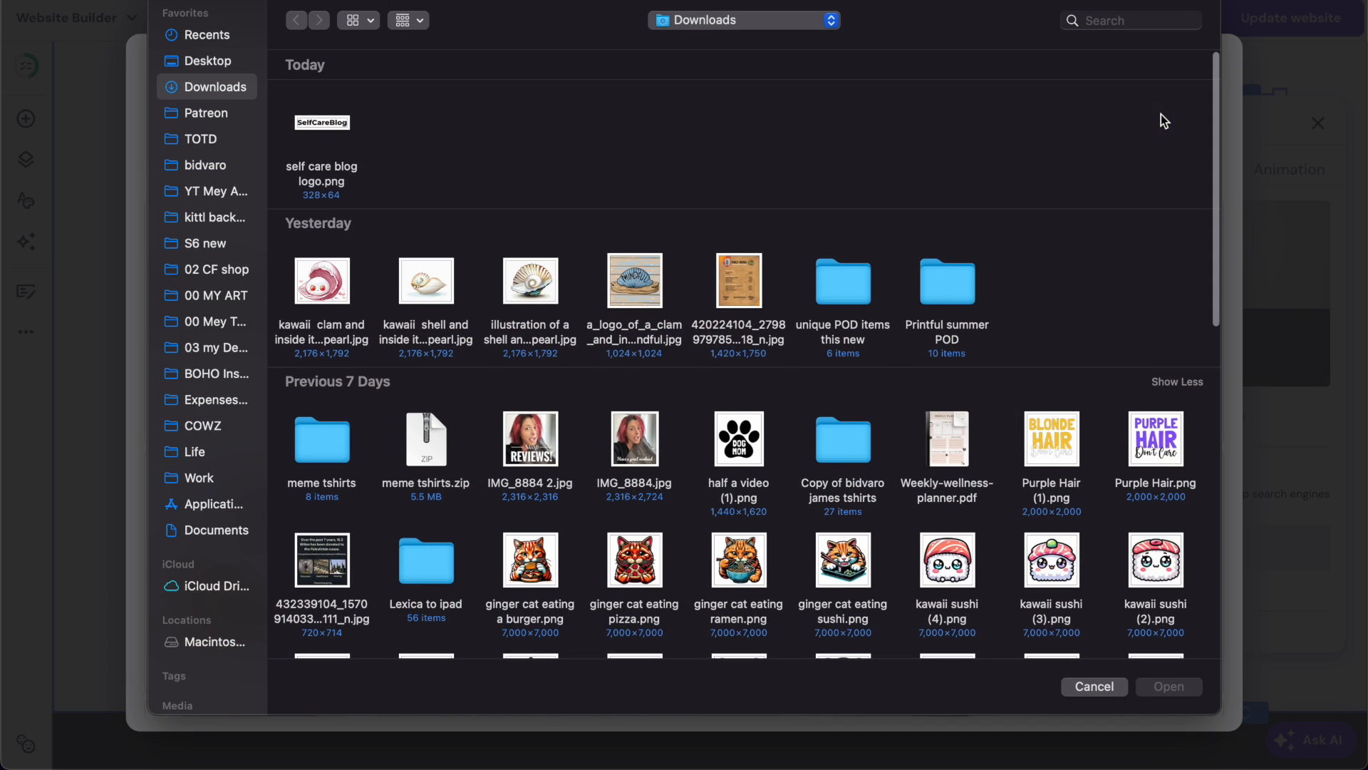
left_click(189, 453)
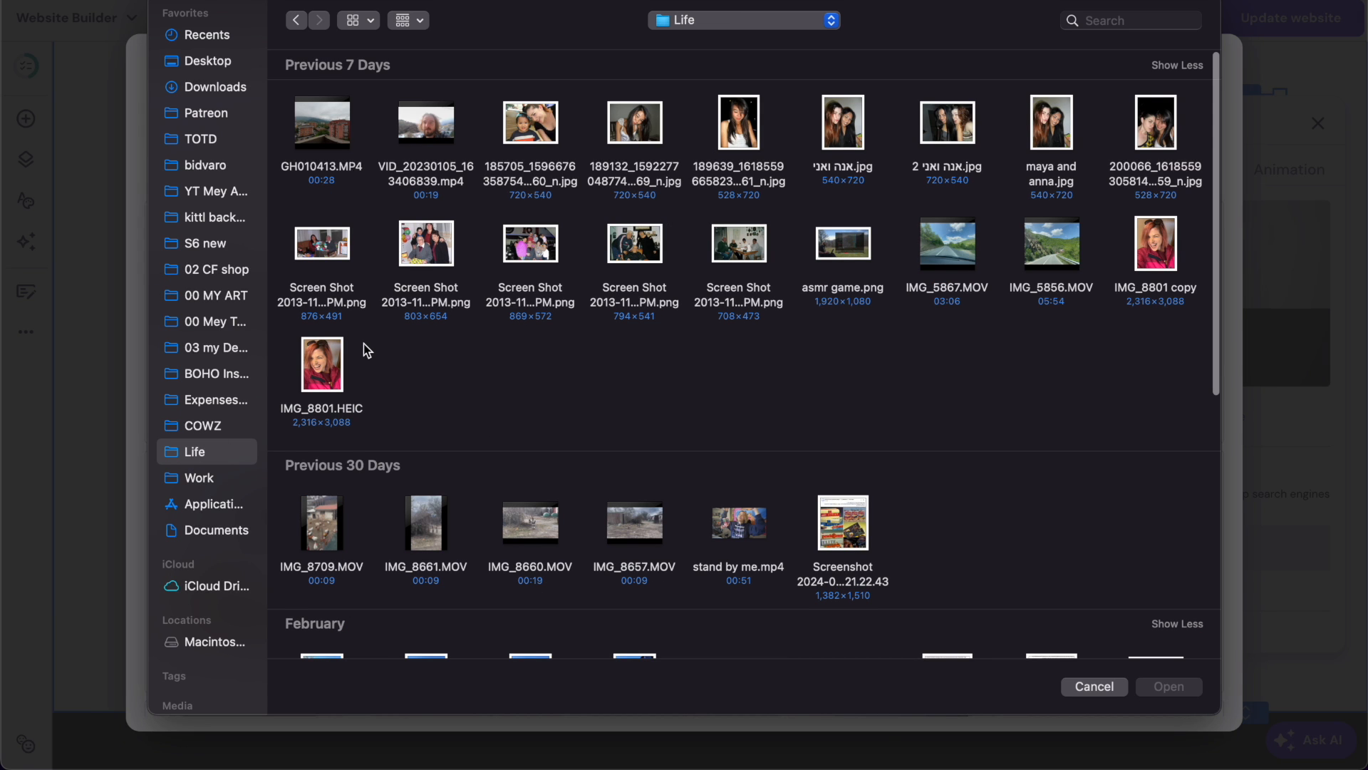
scroll(363, 344, "down", 3)
double_click(332, 243)
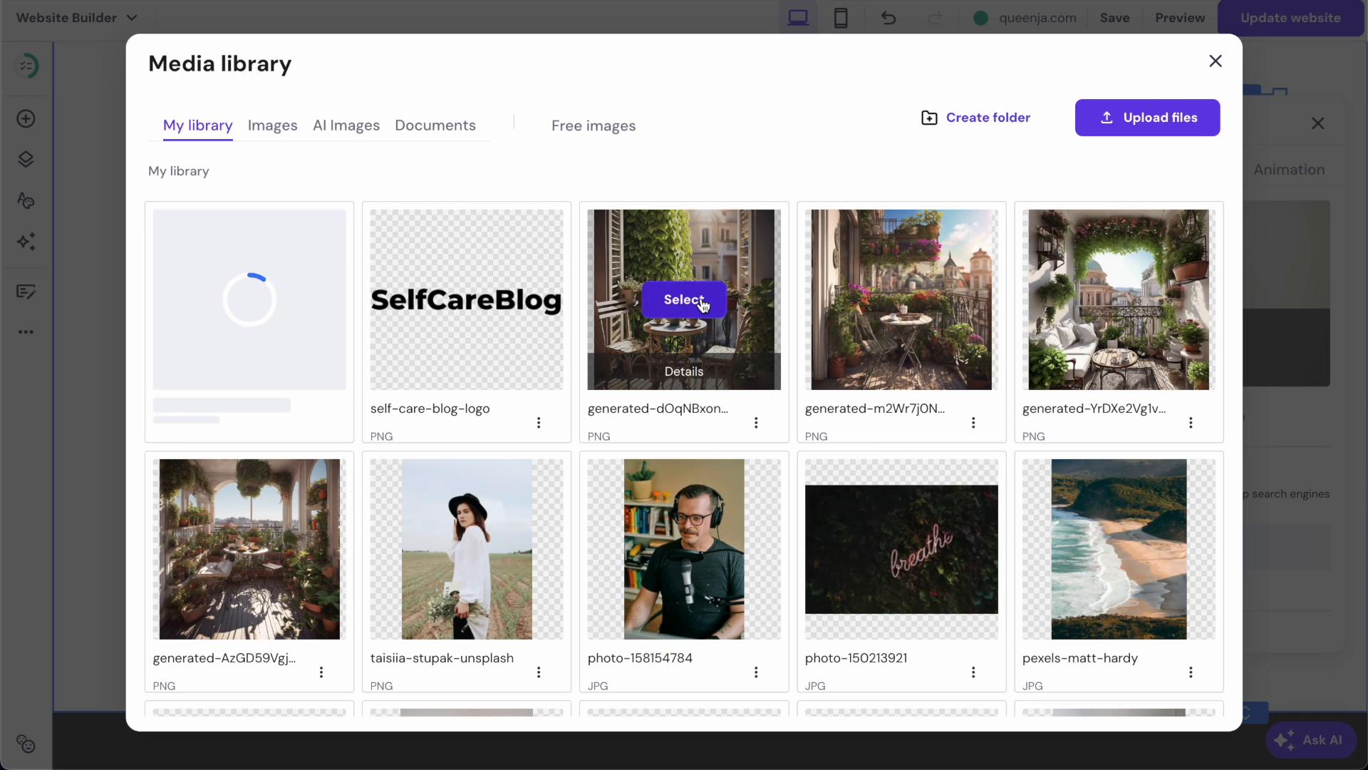
- Upload the "IMG_8801 copy" photo and use it as the About page's image
left_click(1140, 120)
double_click(1156, 246)
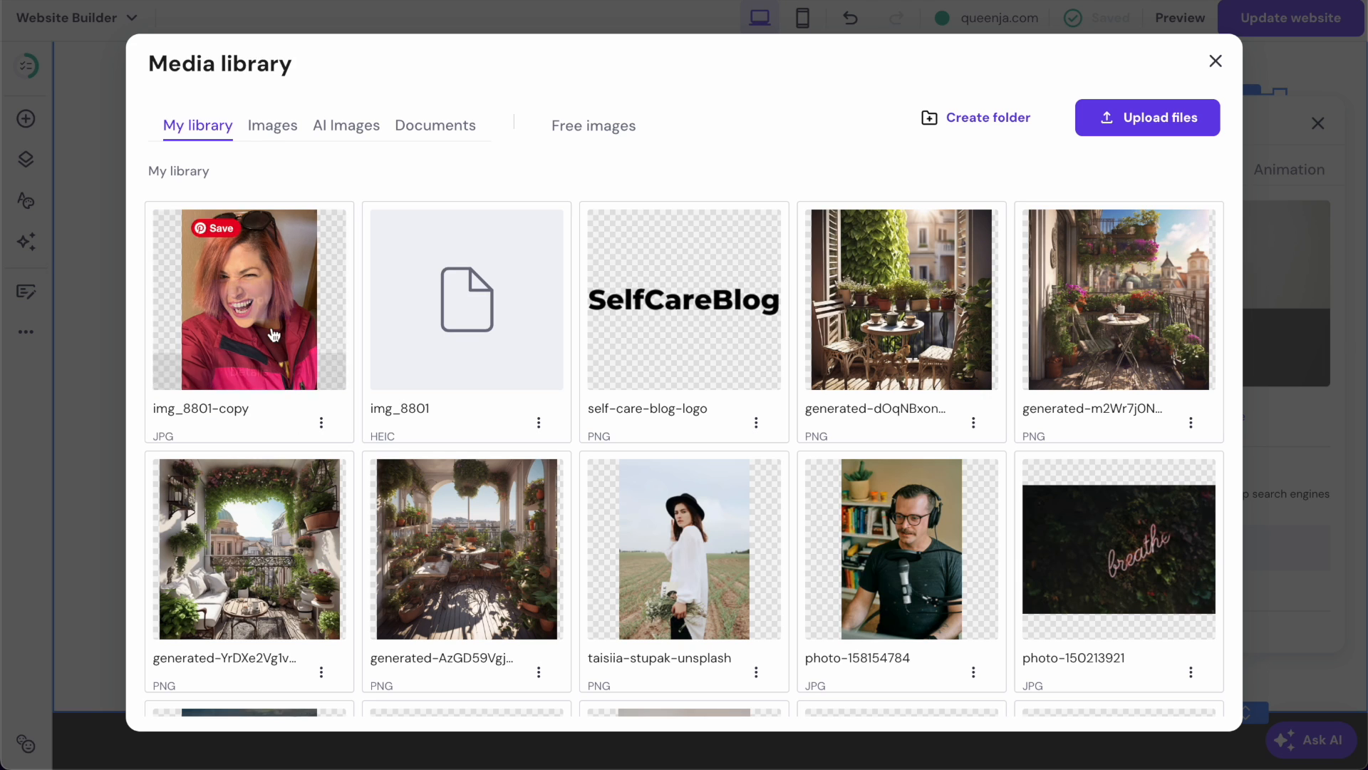
mouse_move(287, 312)
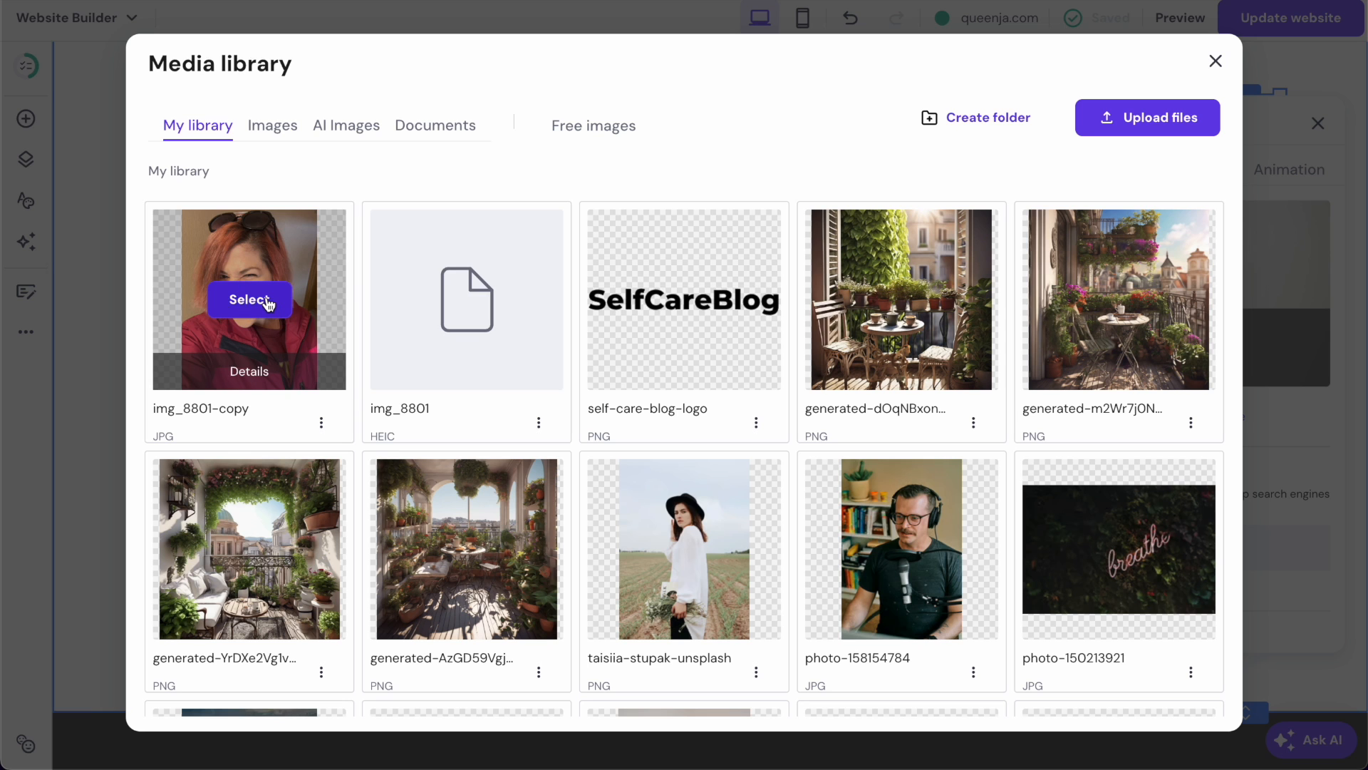
left_click(268, 305)
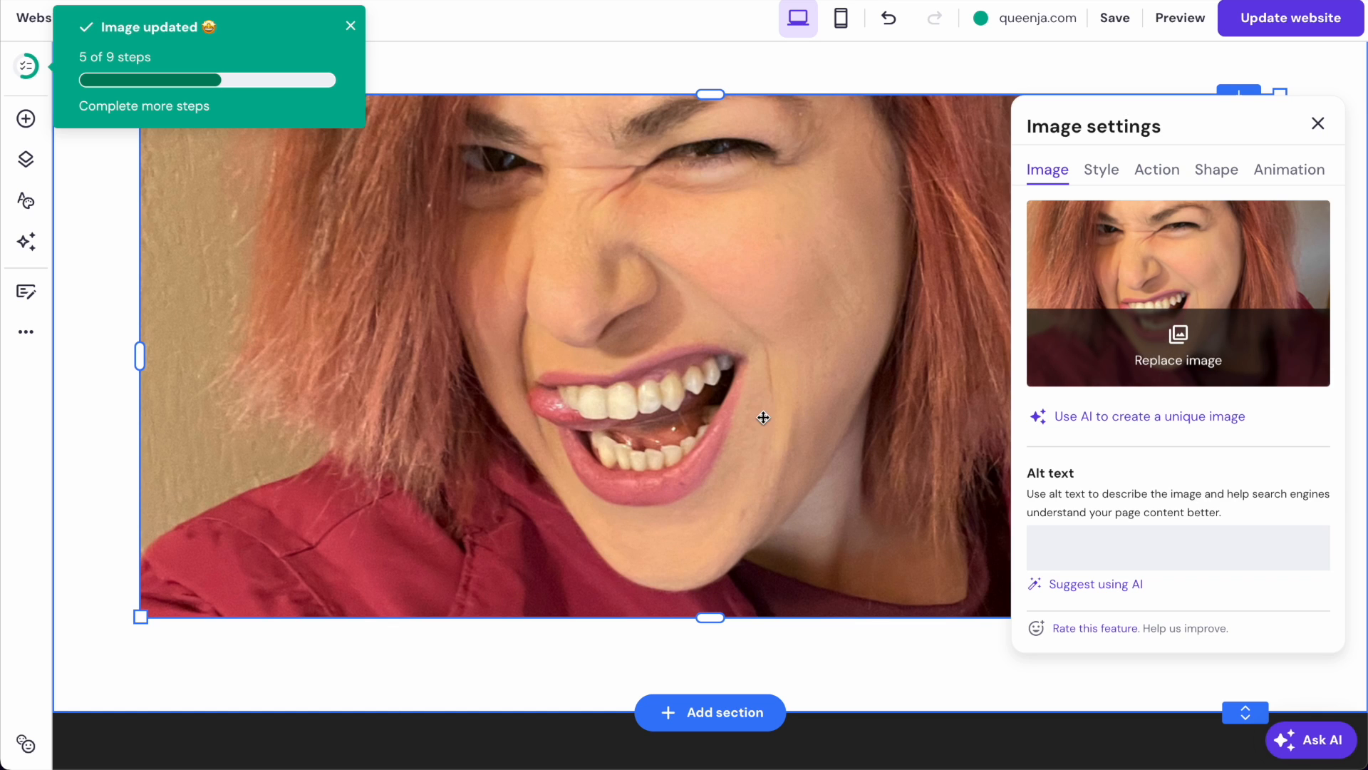
- Reset the new photo to its original image proportions
scroll(763, 418, "up", 5)
scroll(764, 418, "down", 4)
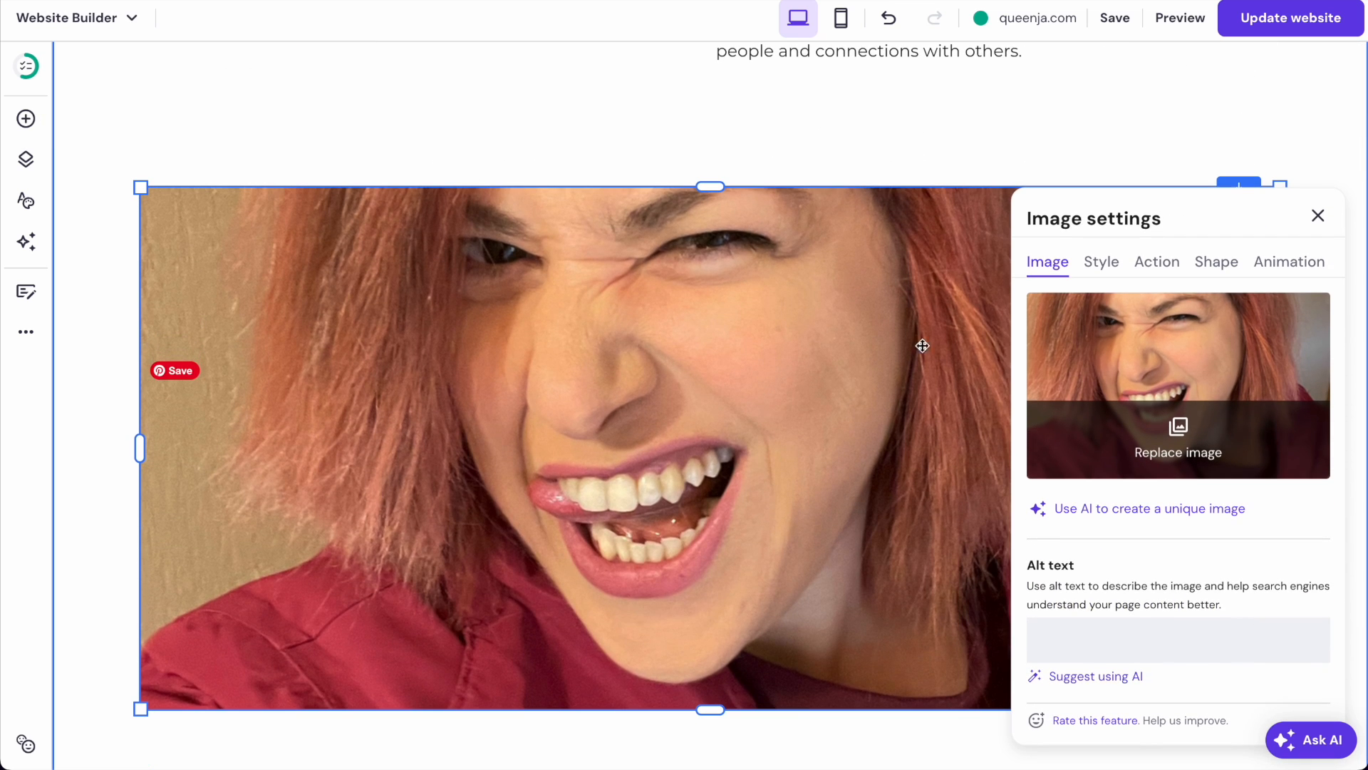
left_click(1104, 263)
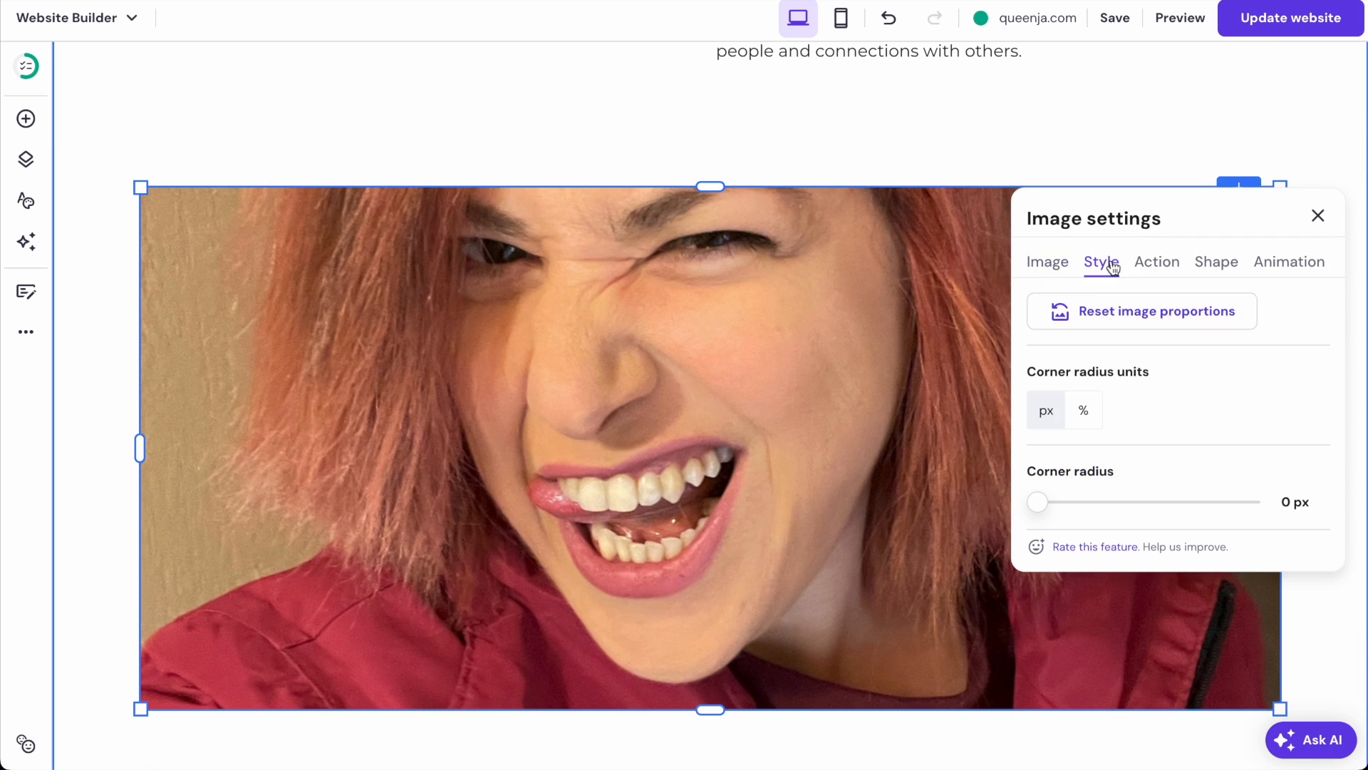
left_click(1144, 322)
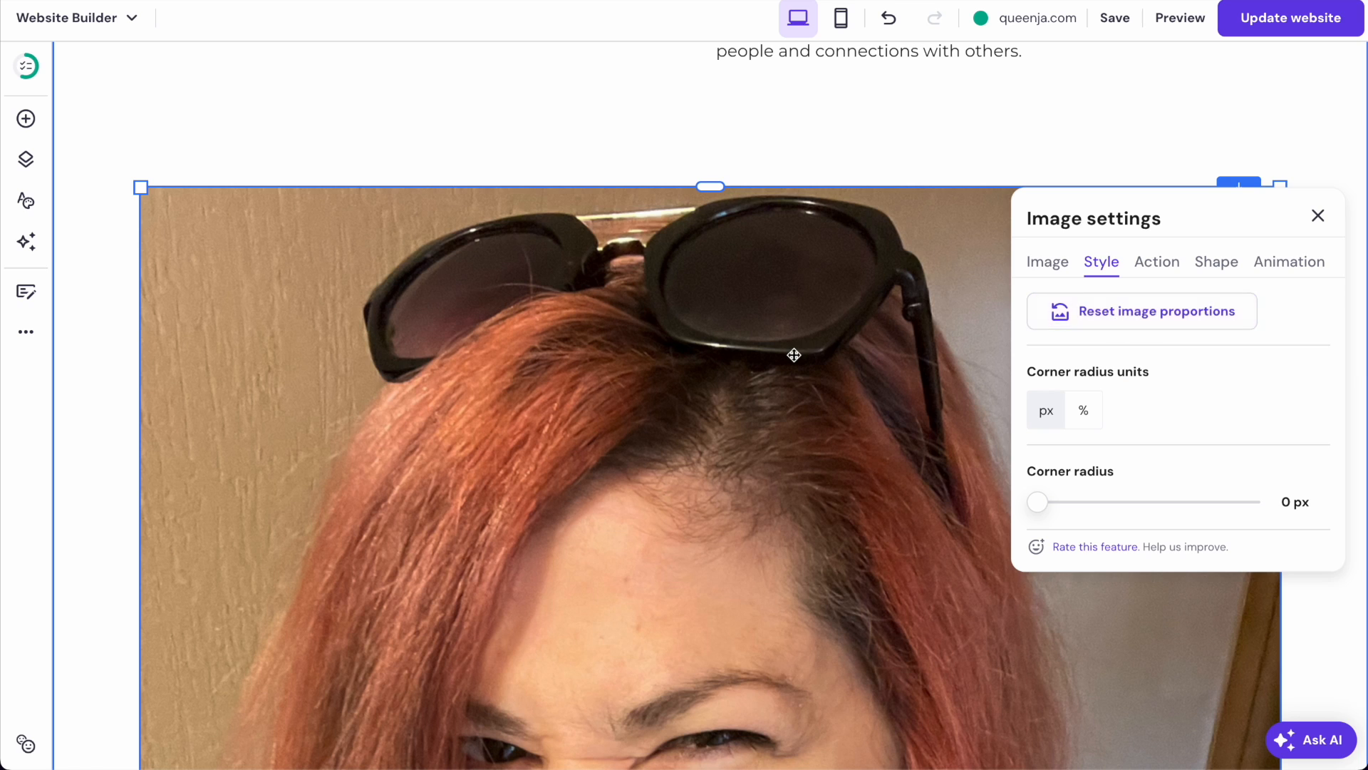
- Shrink the photo to less than half the section's width and place it directly below the About heading
scroll(794, 355, "down", 5)
scroll(794, 355, "down", 5)
scroll(794, 354, "up", 12)
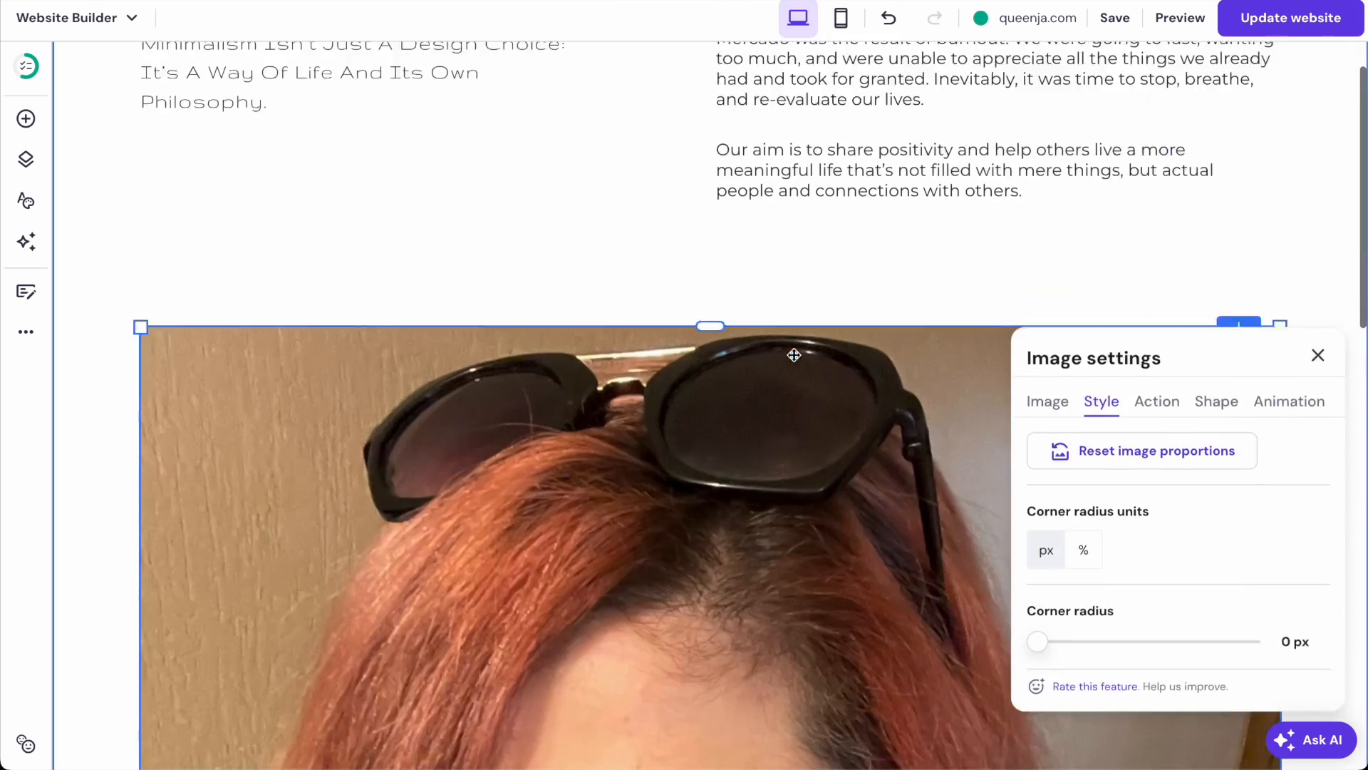
scroll(1084, 455, "down", 5)
scroll(1084, 455, "down", 12)
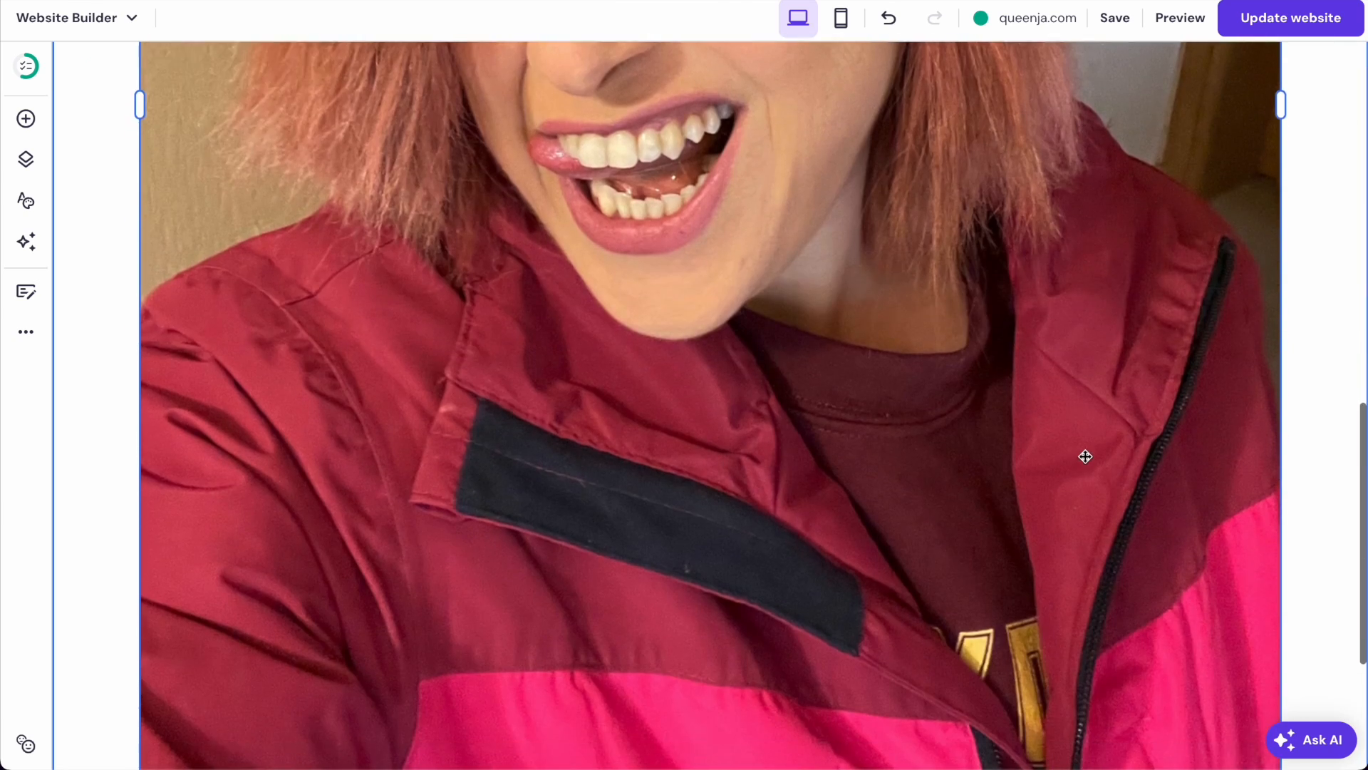
left_click_drag(1281, 562, 790, 162)
scroll(790, 163, "up", 8)
scroll(790, 163, "up", 2)
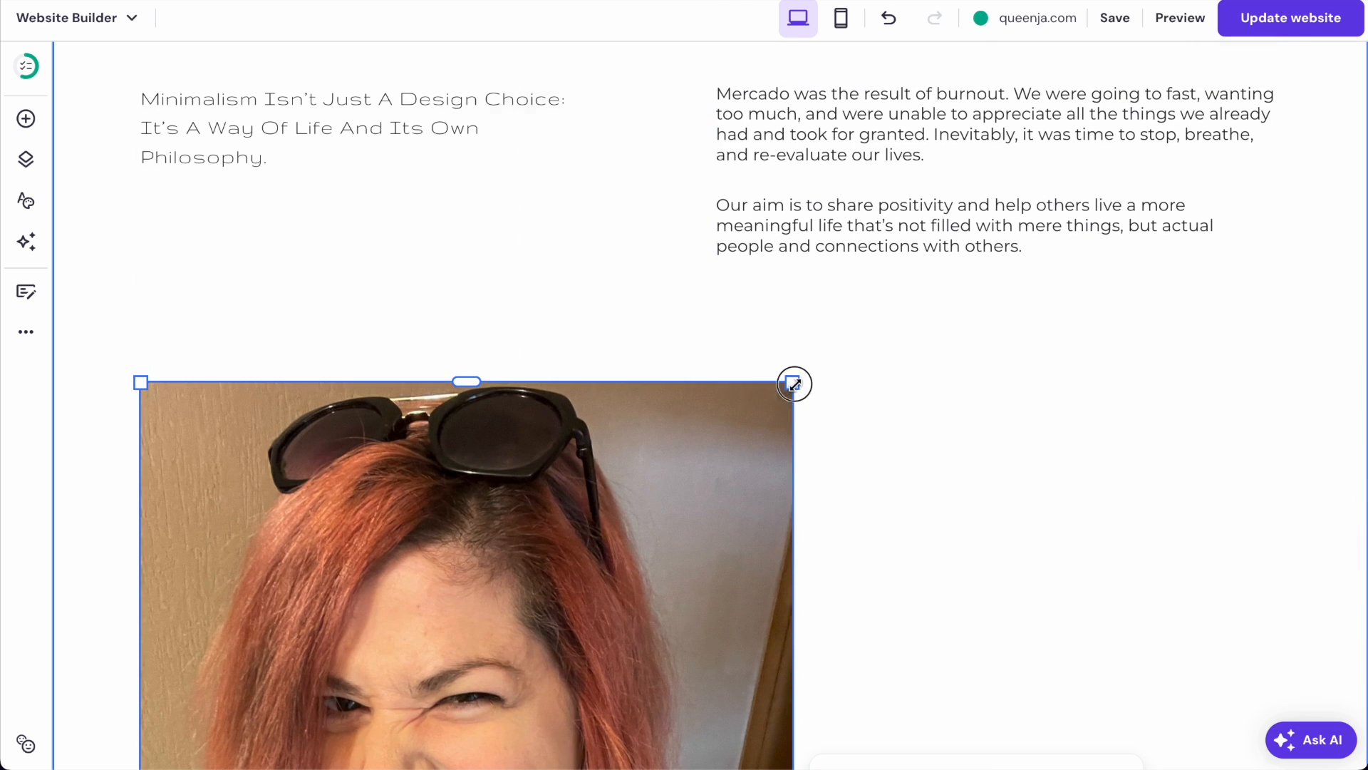
left_click_drag(791, 382, 570, 632)
left_click_drag(451, 686, 437, 339)
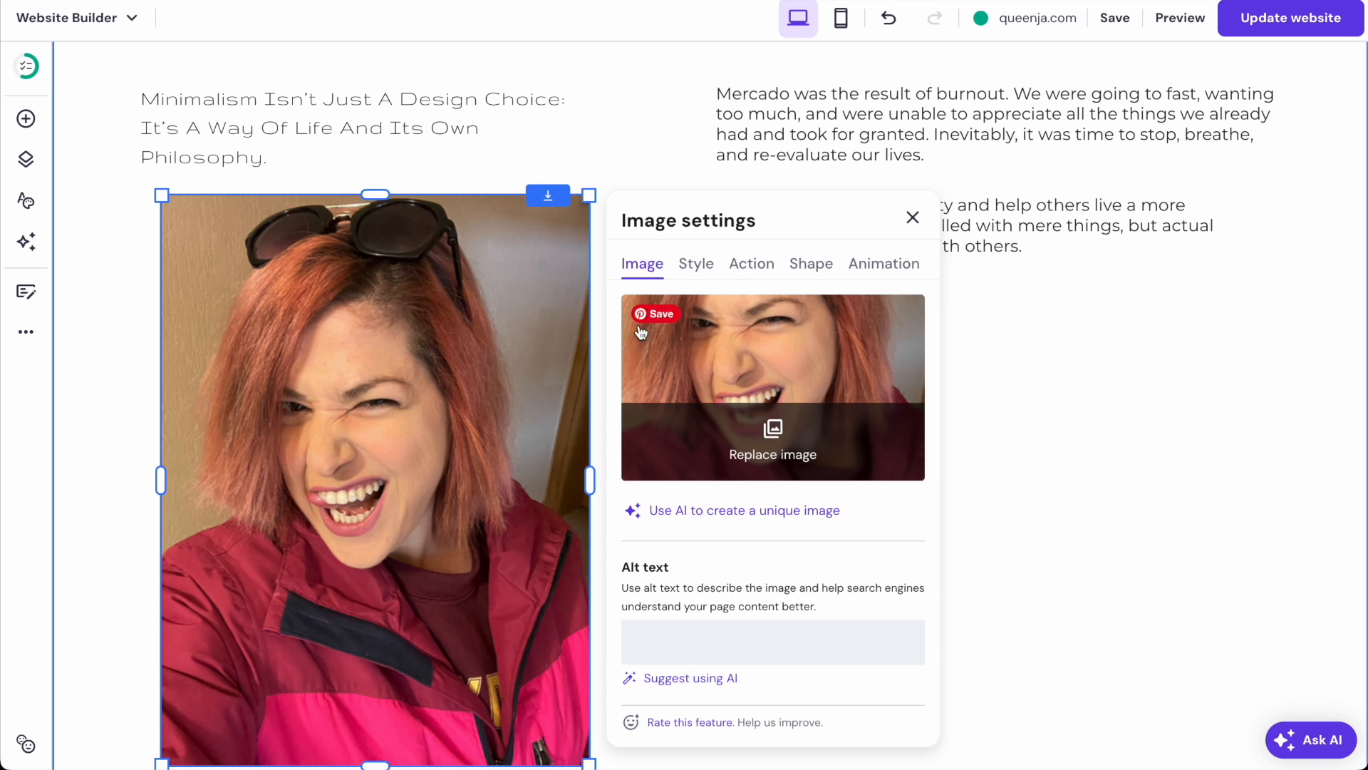
left_click_drag(430, 391, 401, 396)
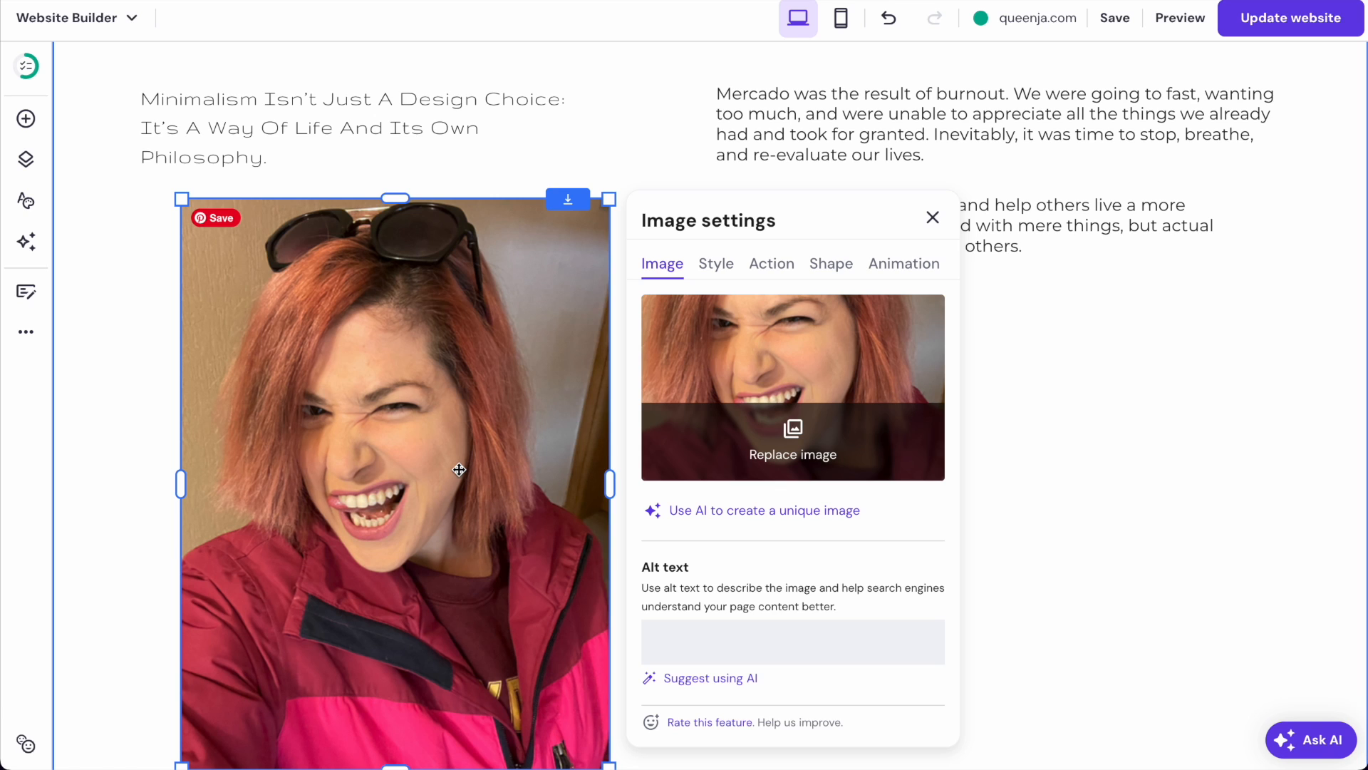
- Set the photo's alt text to the creator's full name plus "creator of self care blog" and its corner radius to 96 px
left_click(692, 646)
type("self")
key("ctrl+a")
type("mey aroyo creator of self care blo")
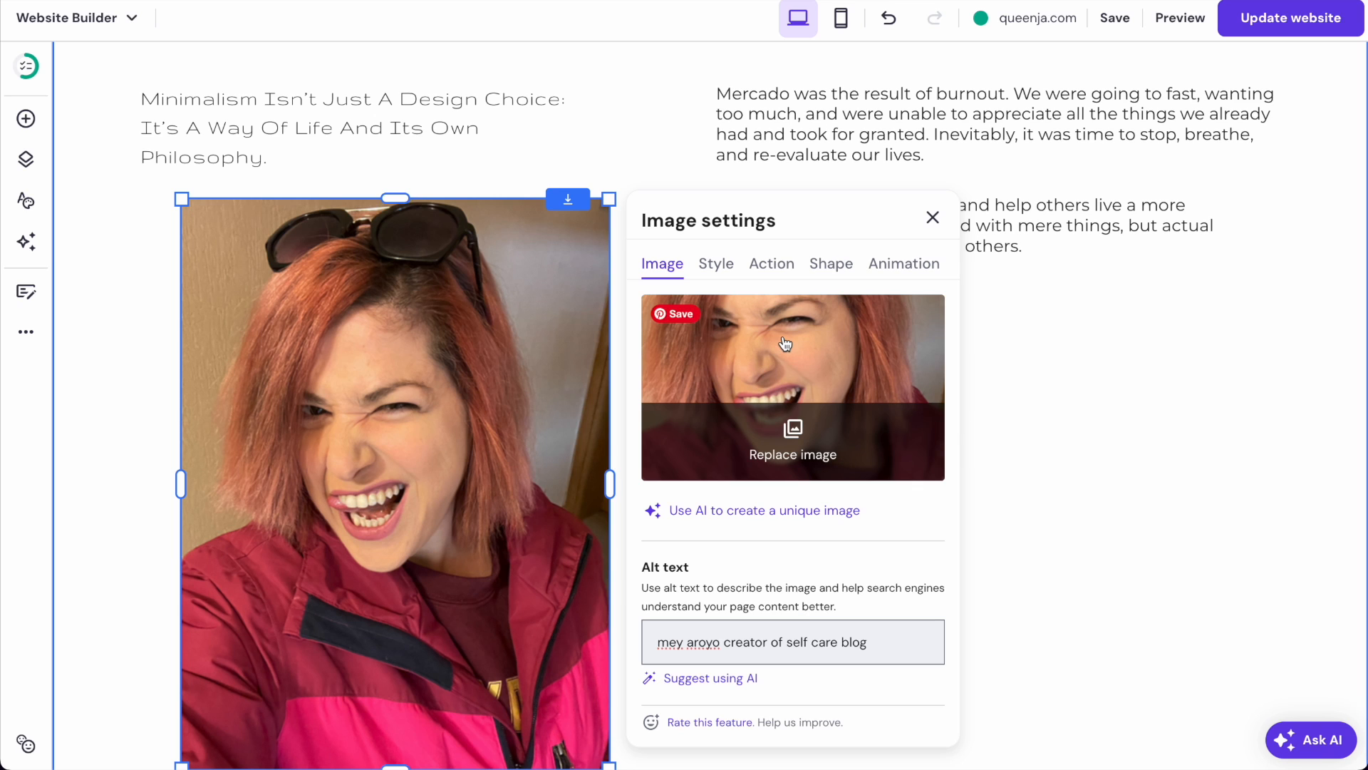
left_click(714, 265)
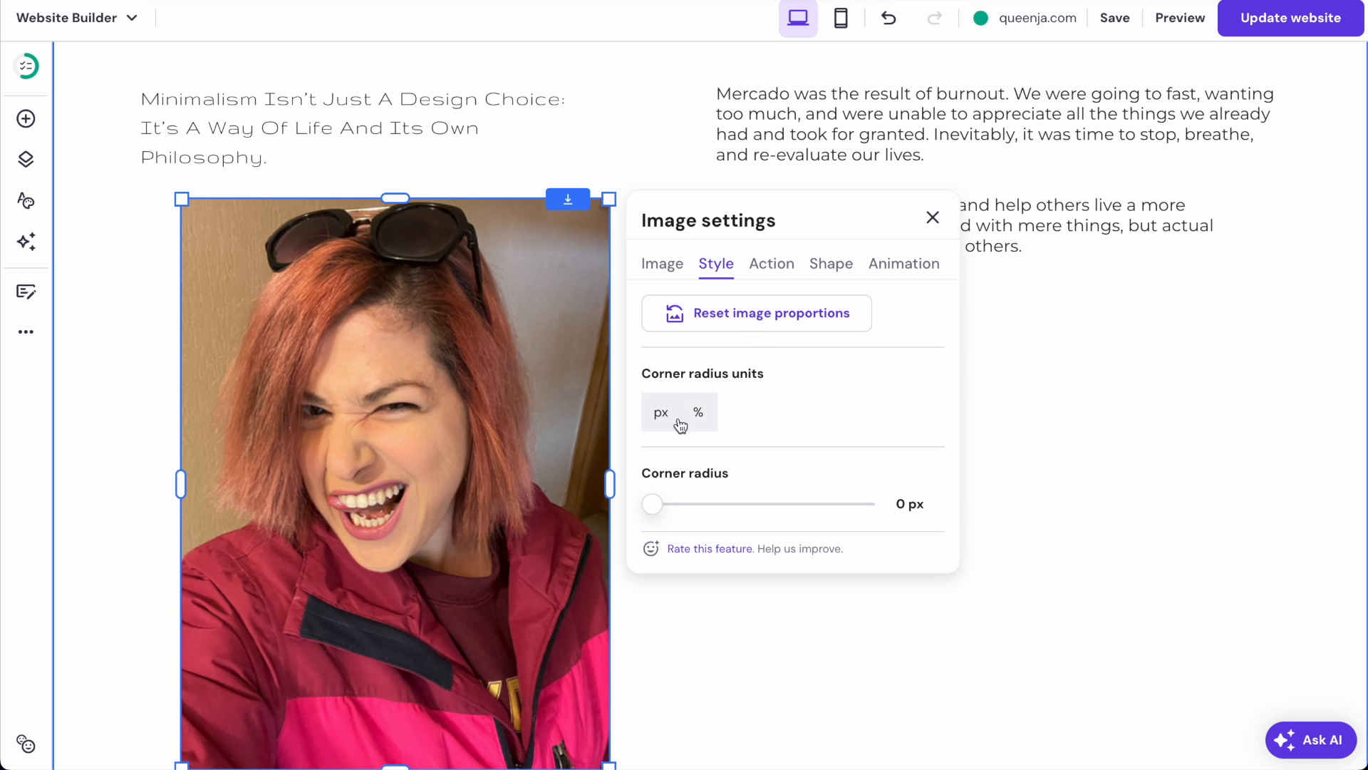
left_click_drag(652, 504, 741, 504)
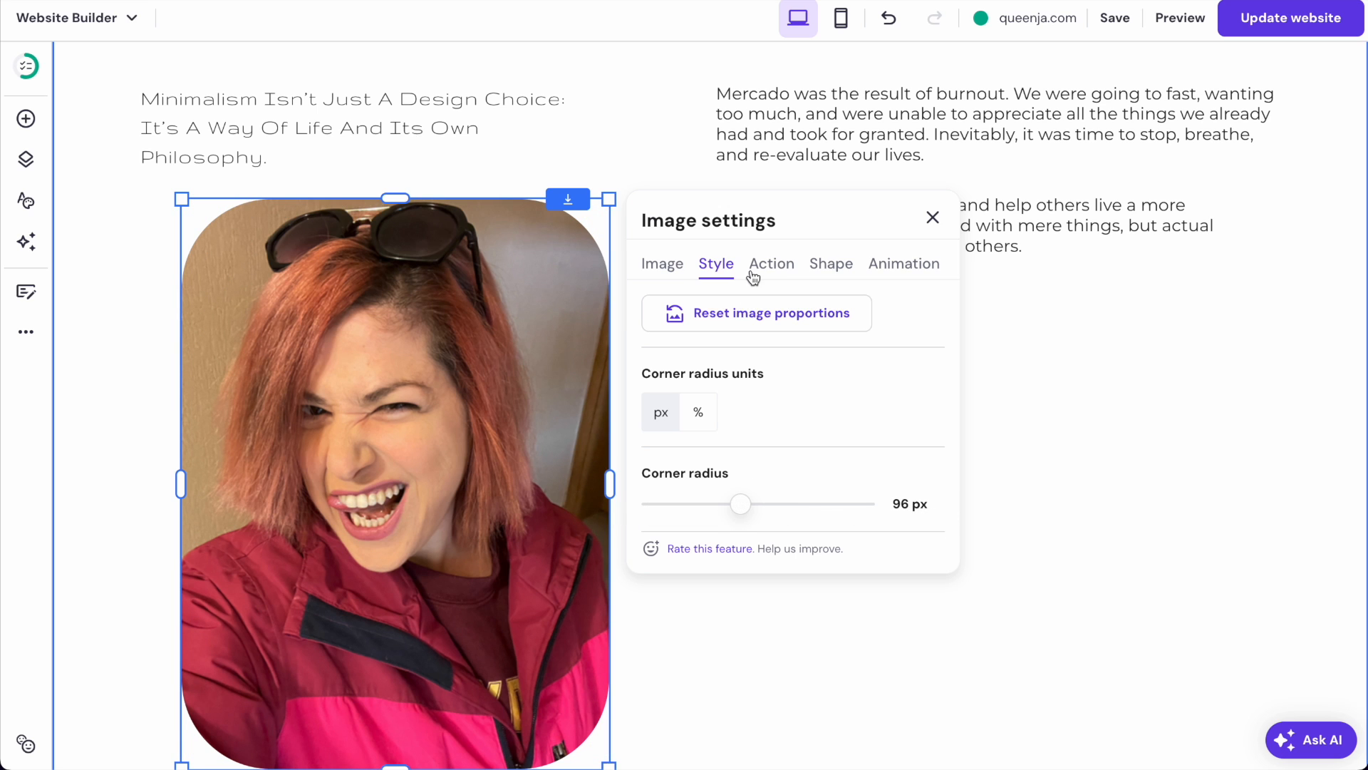
- Set the photo's on-click action to Open full screen preview and save the website
left_click(777, 269)
left_click(753, 348)
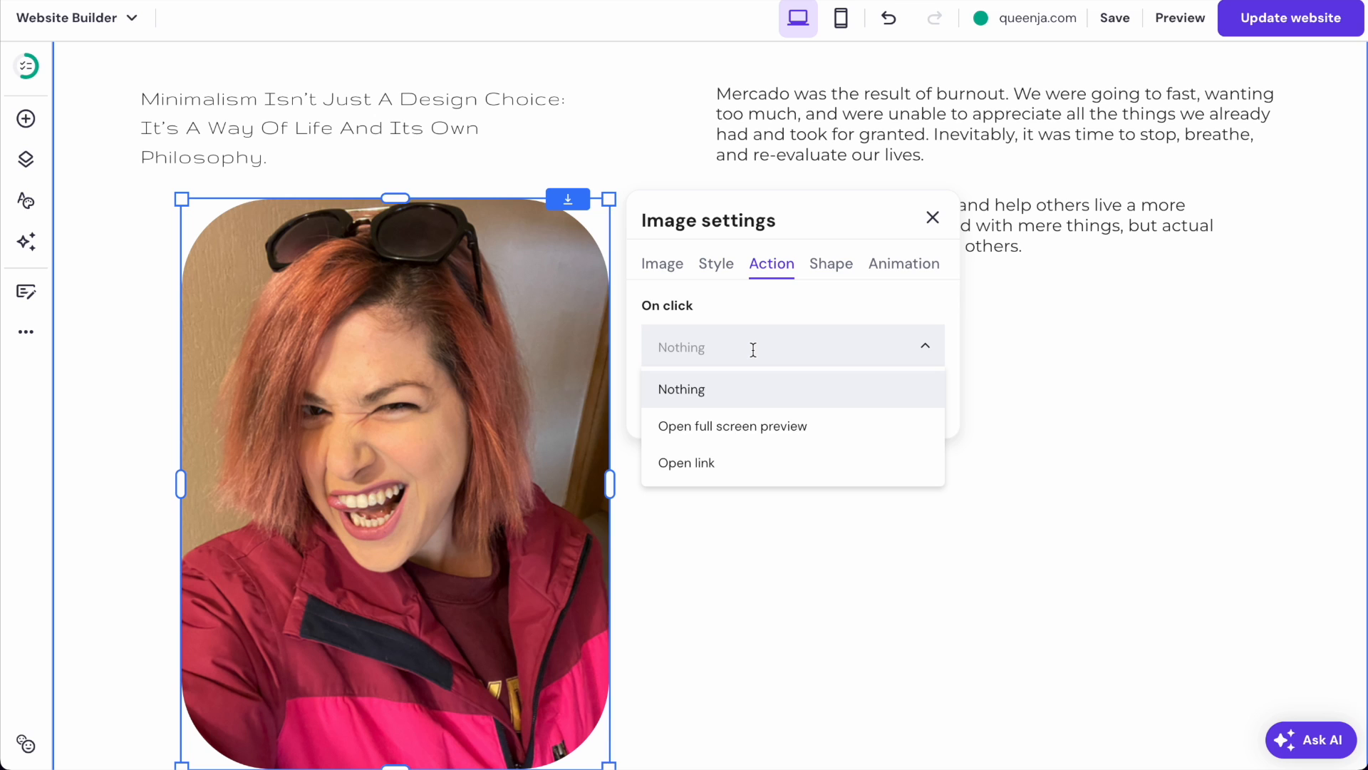
left_click(754, 431)
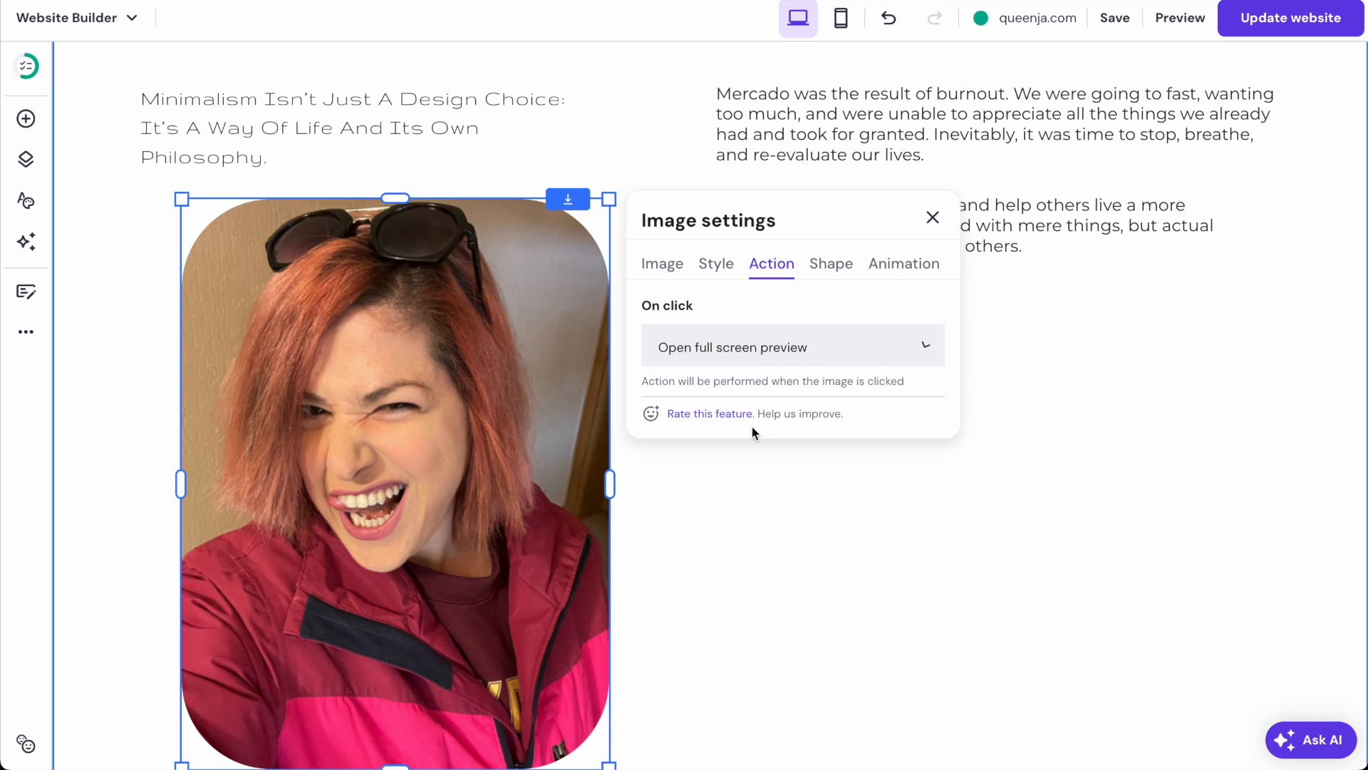
left_click(977, 379)
left_click(1118, 20)
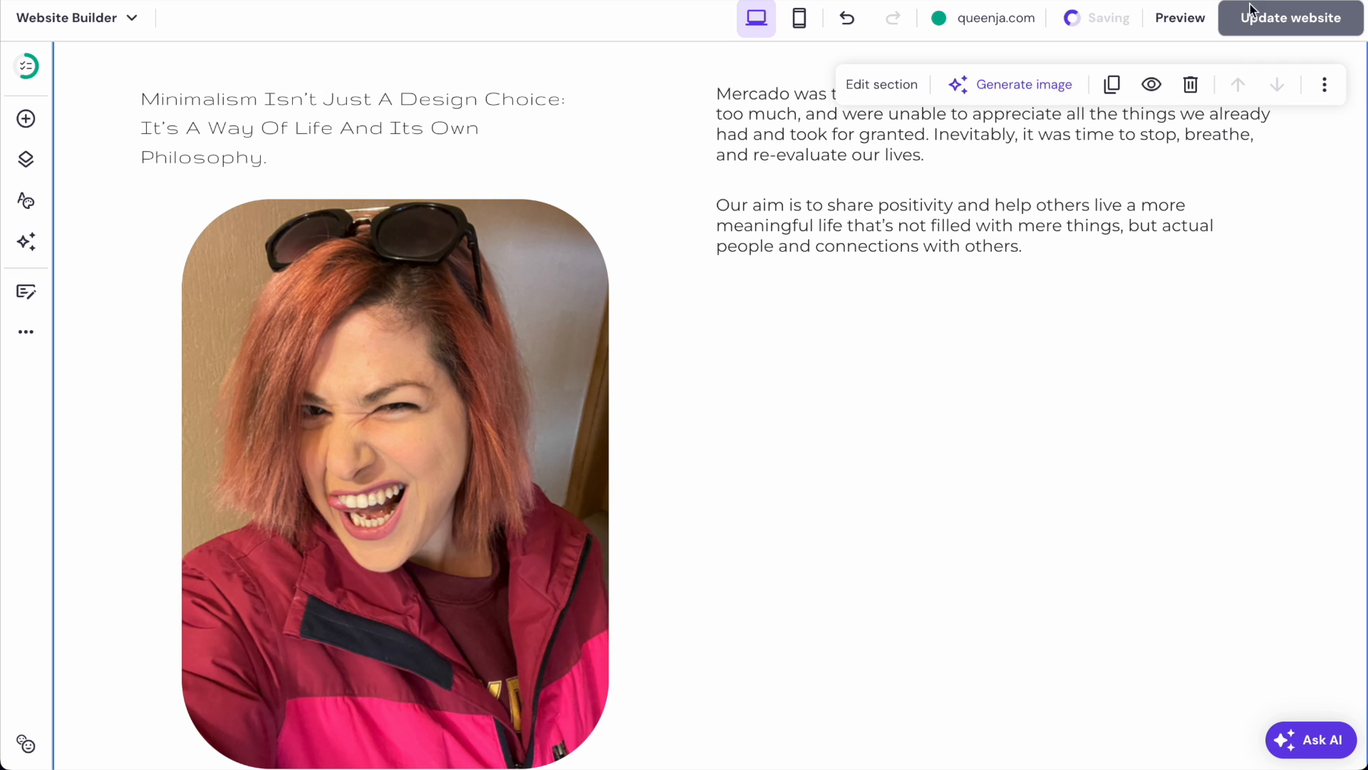
- Preview the About page, test the photo's full screen view and return to the editor
left_click(1181, 27)
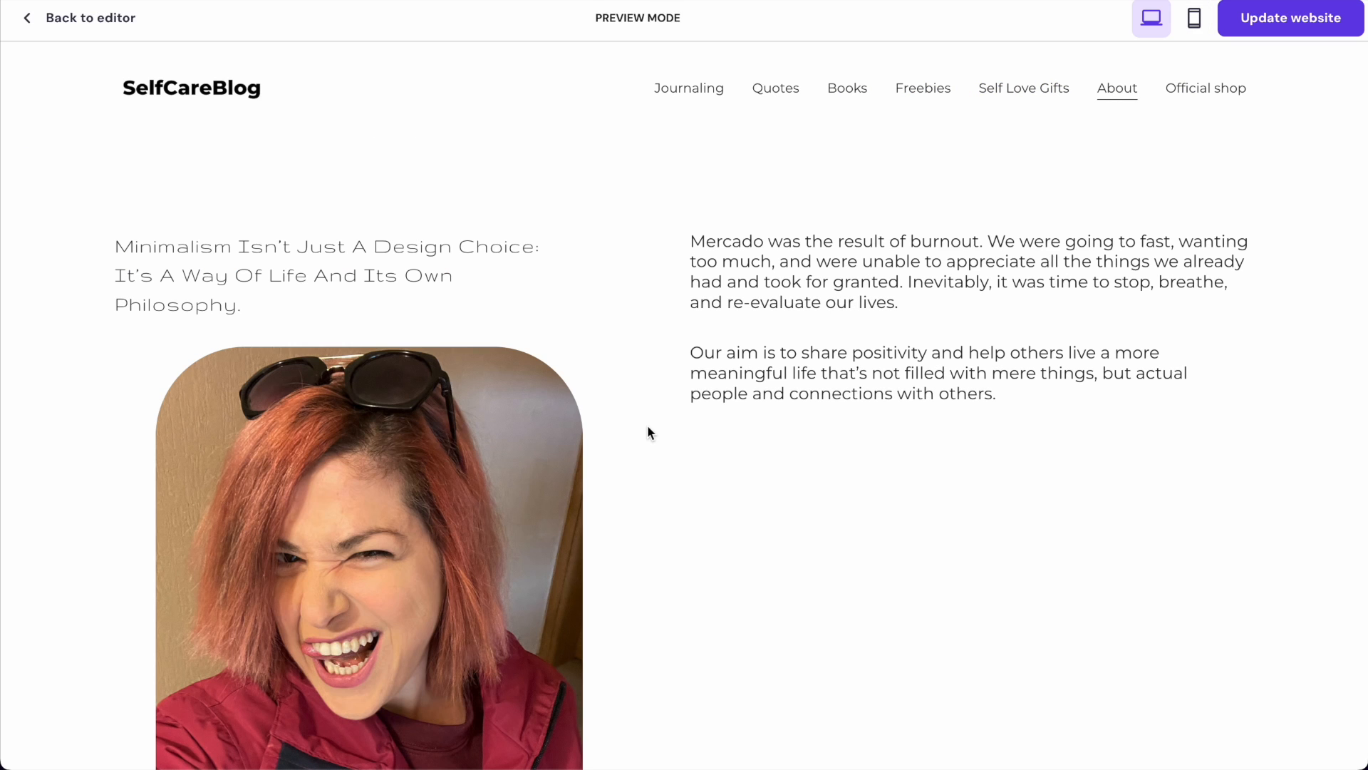
left_click(454, 535)
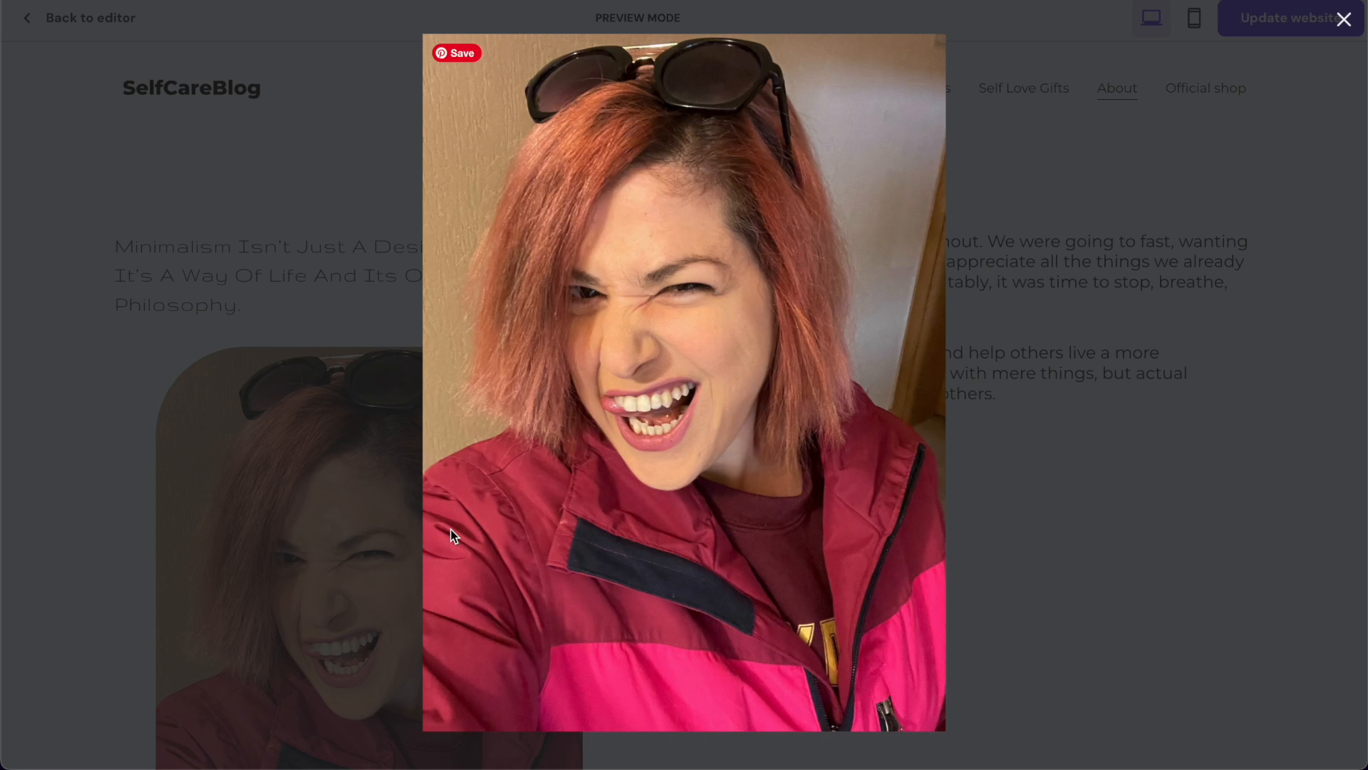
left_click(1164, 382)
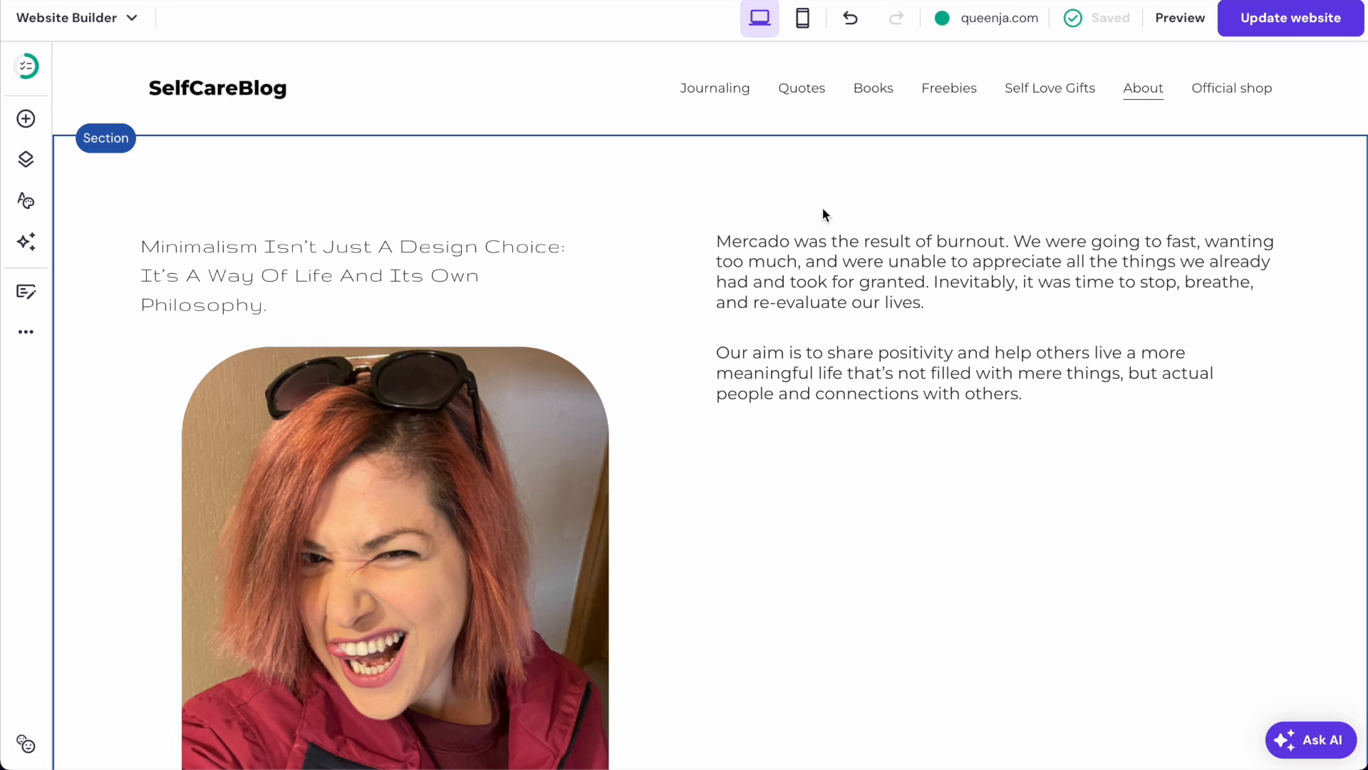
- Try the Open link action on the photo and set its on-click action back to Nothing
left_click(421, 390)
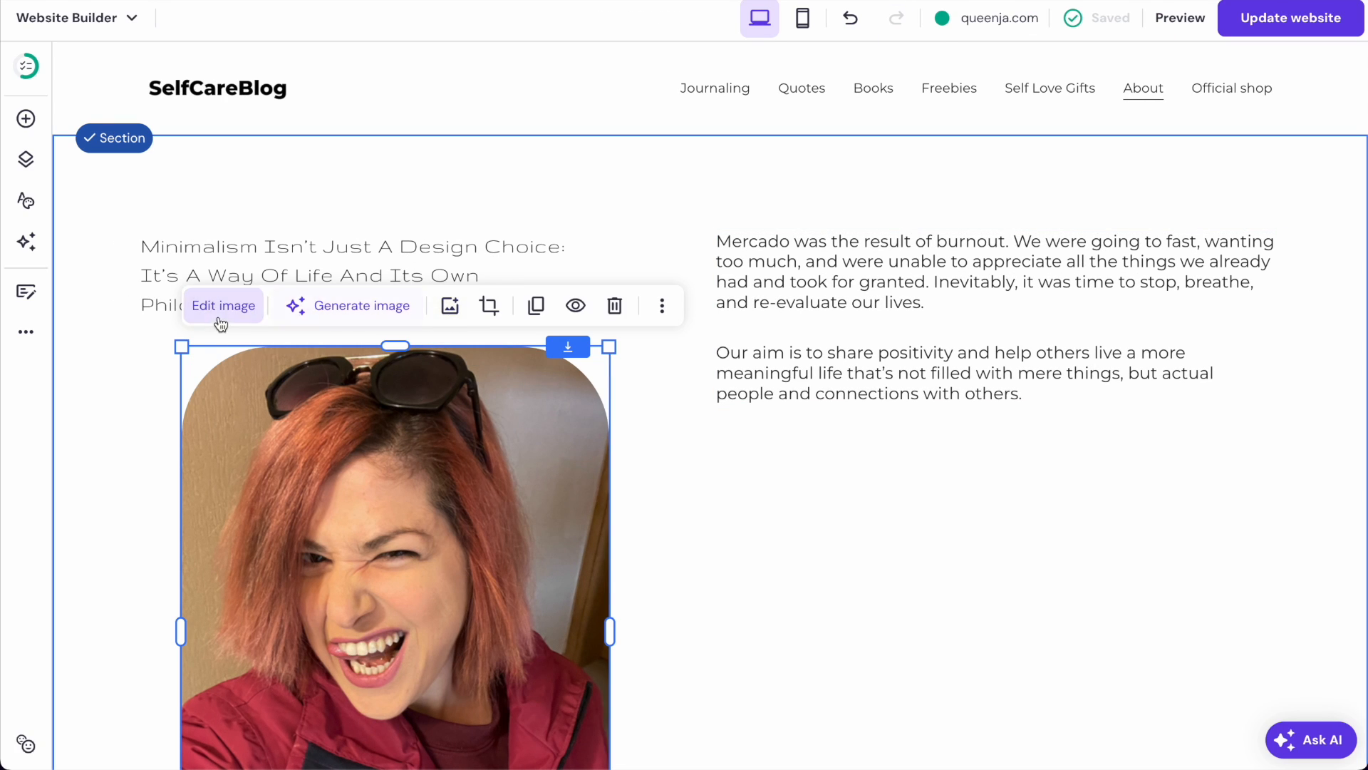
left_click(221, 312)
left_click(777, 265)
left_click(761, 349)
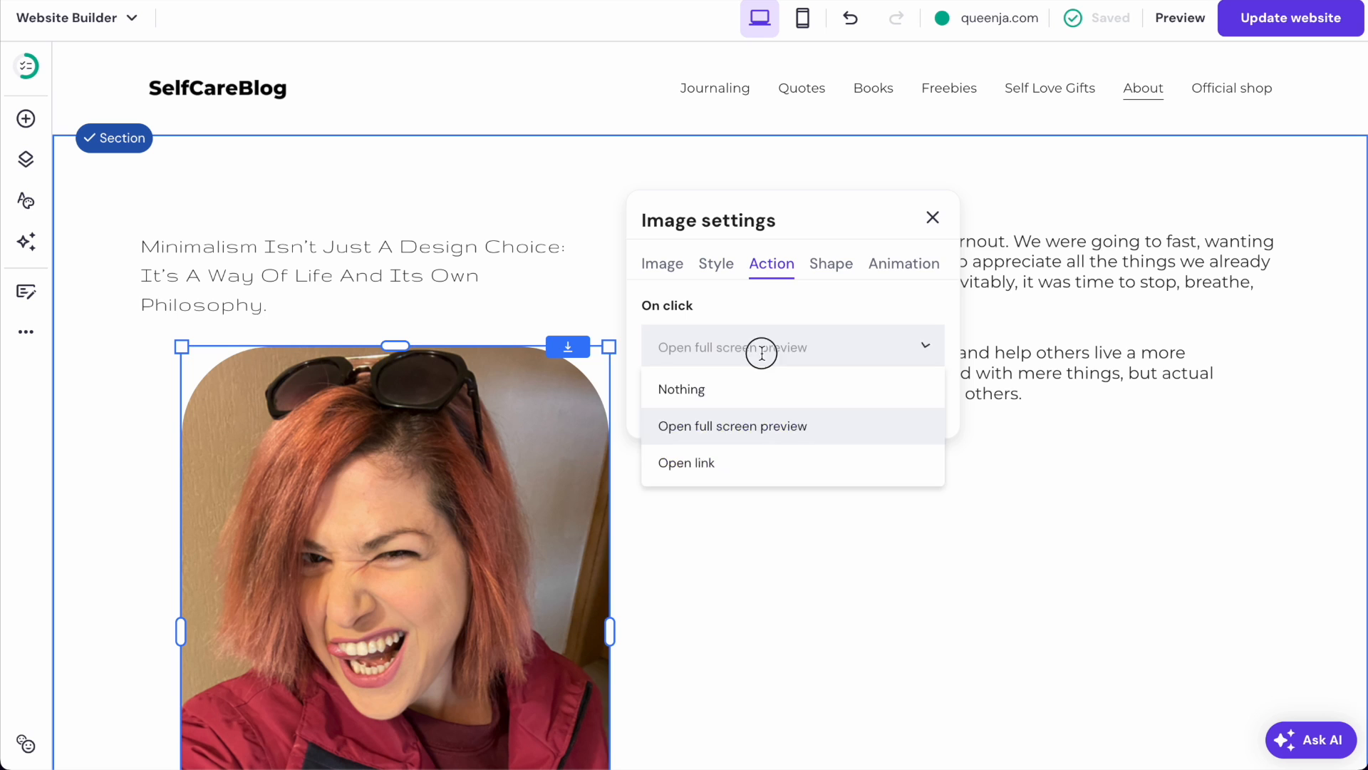
left_click(762, 459)
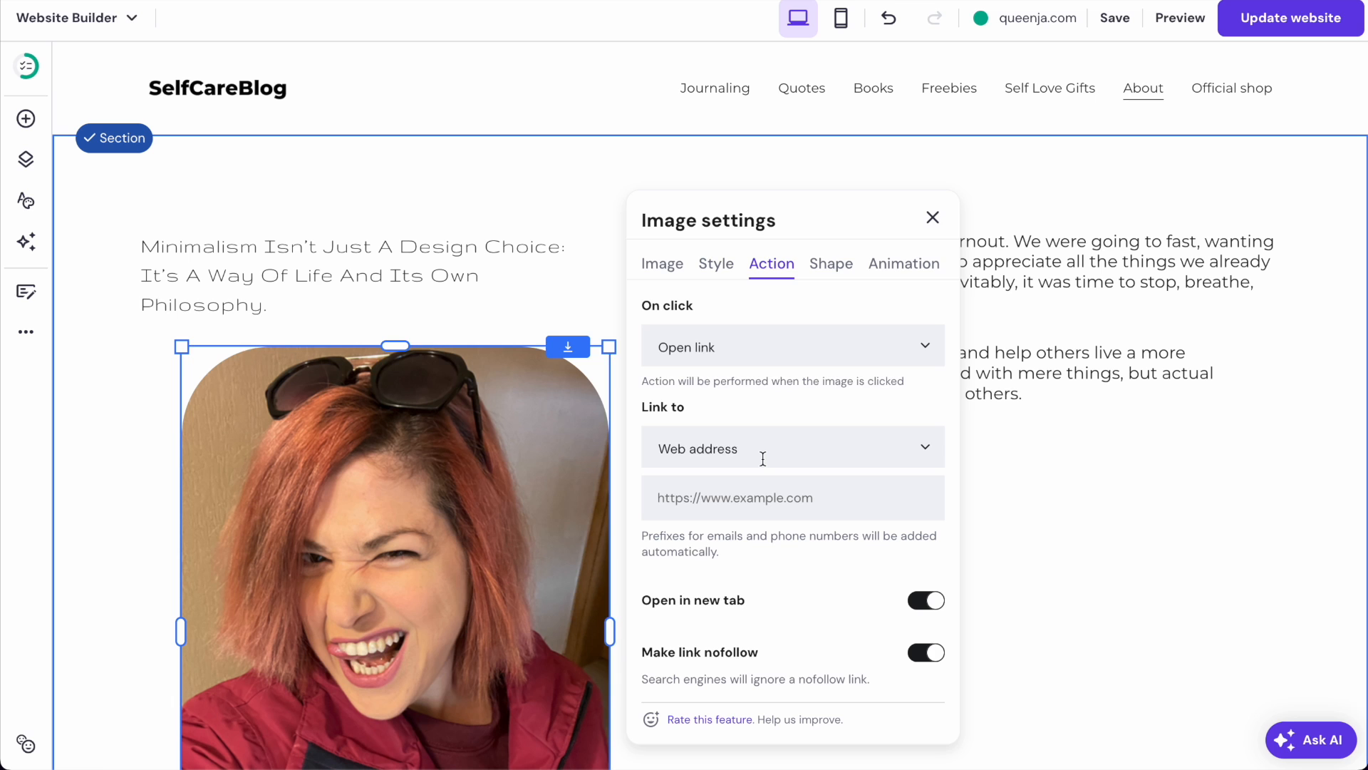
left_click(757, 362)
left_click(734, 389)
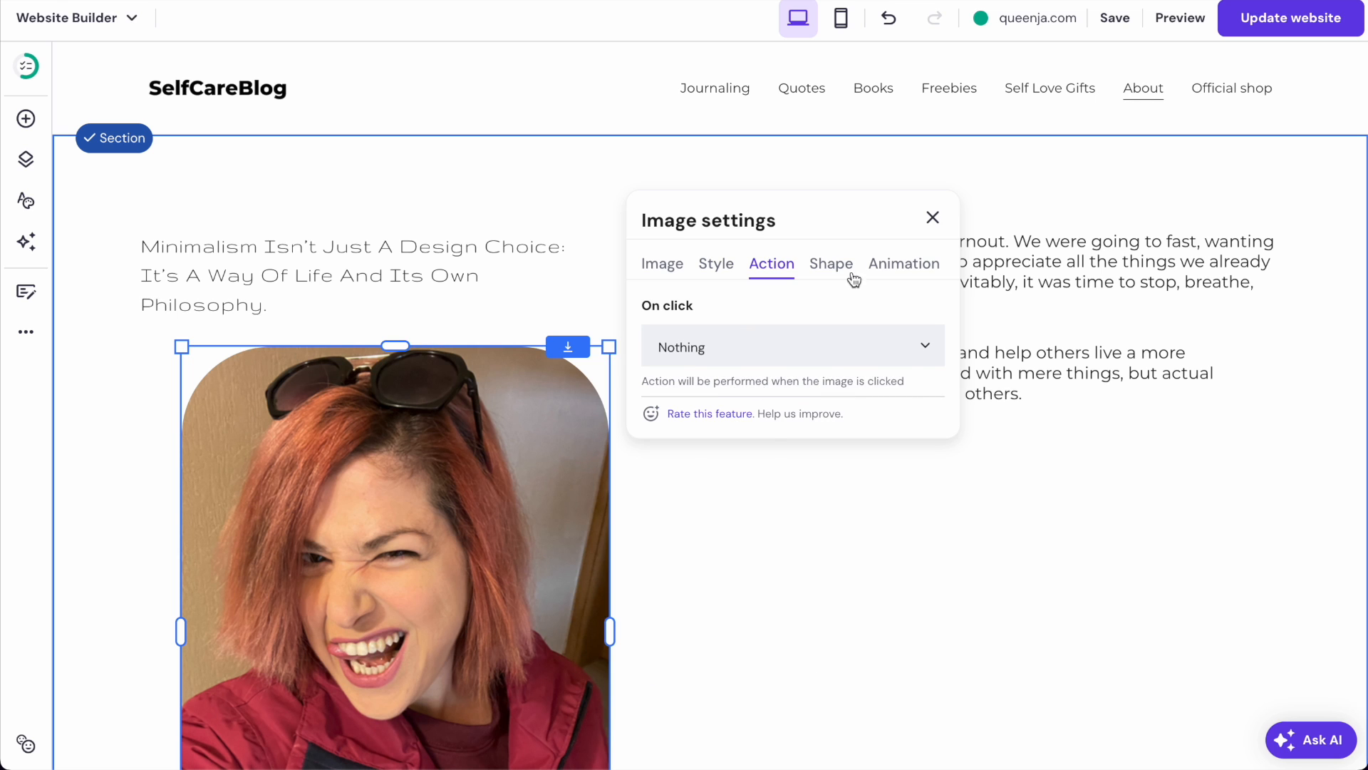
- Try several mask shapes on the About page photo, ending with the arch
left_click(831, 265)
scroll(464, 436, "down", 3)
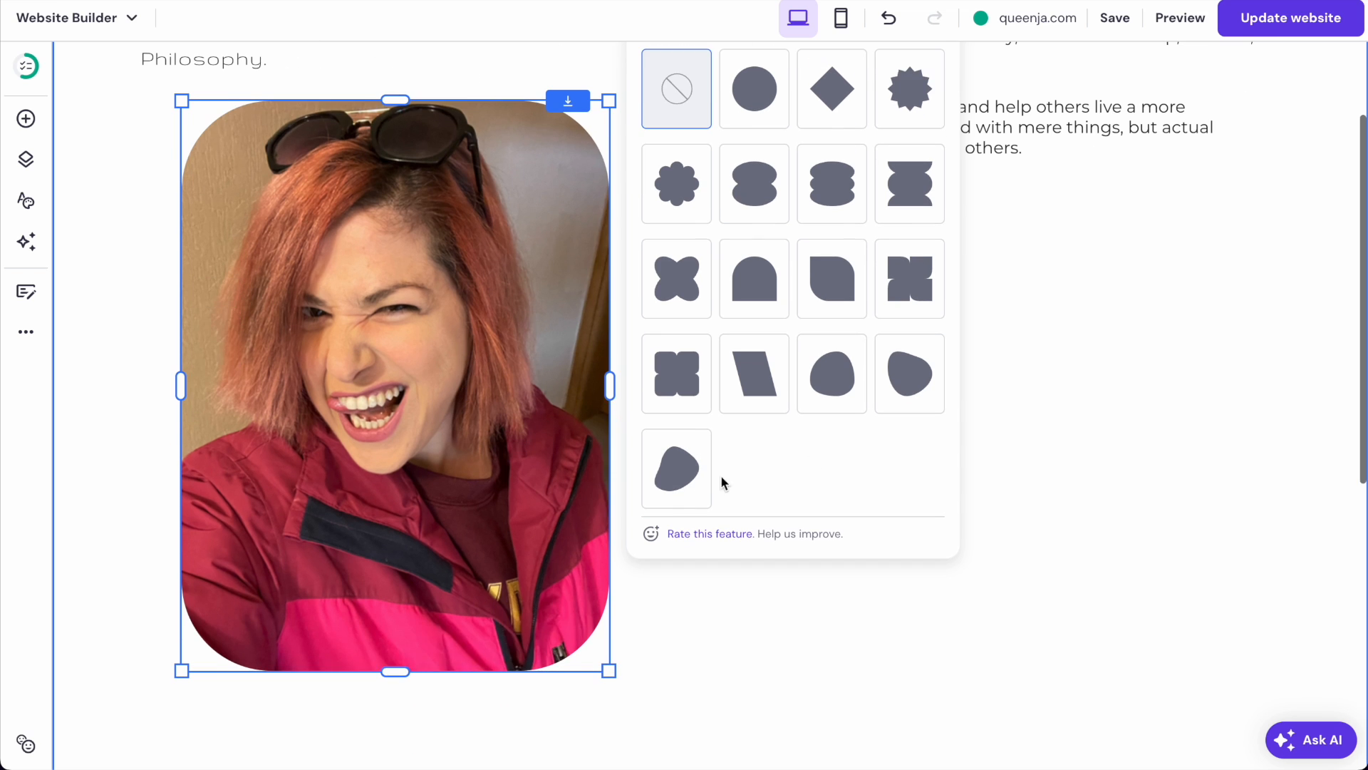
left_click(677, 468)
left_click(910, 374)
left_click(918, 298)
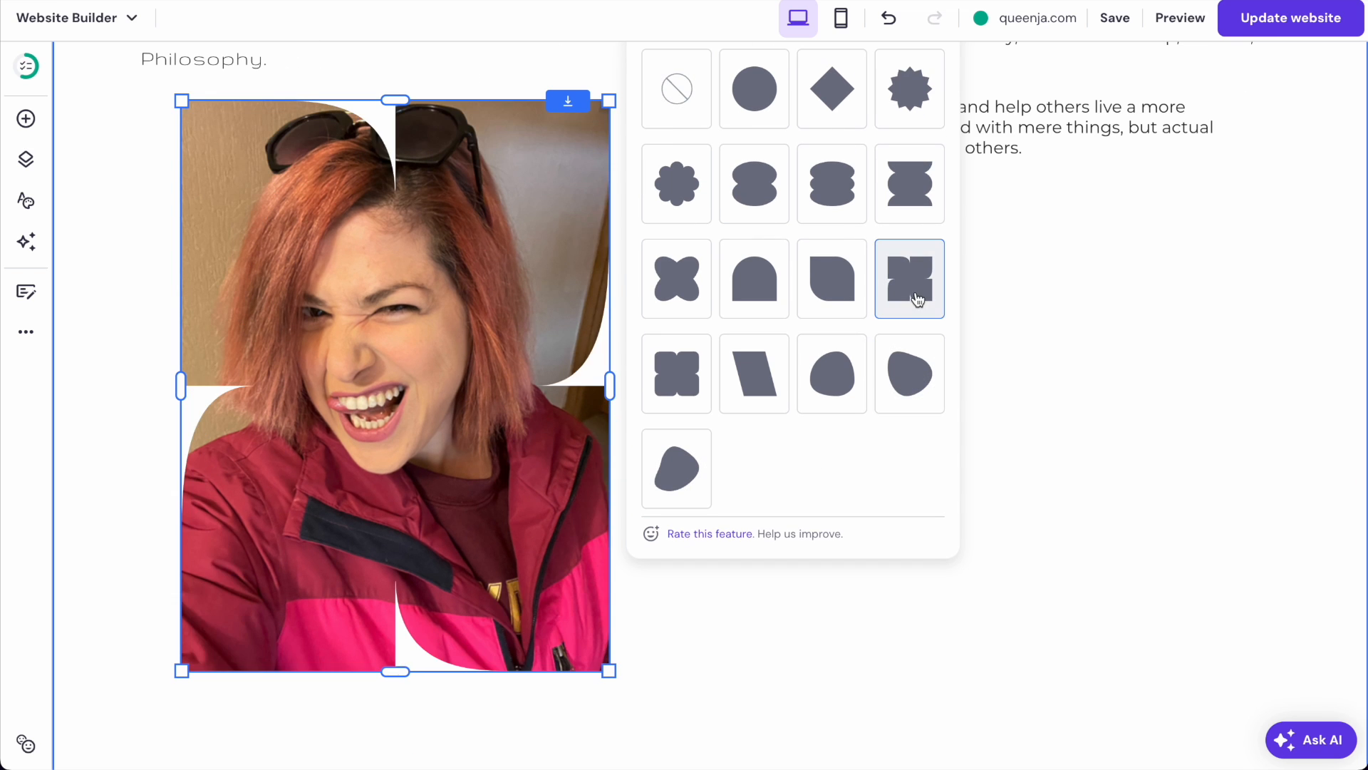
left_click(845, 293)
left_click(758, 283)
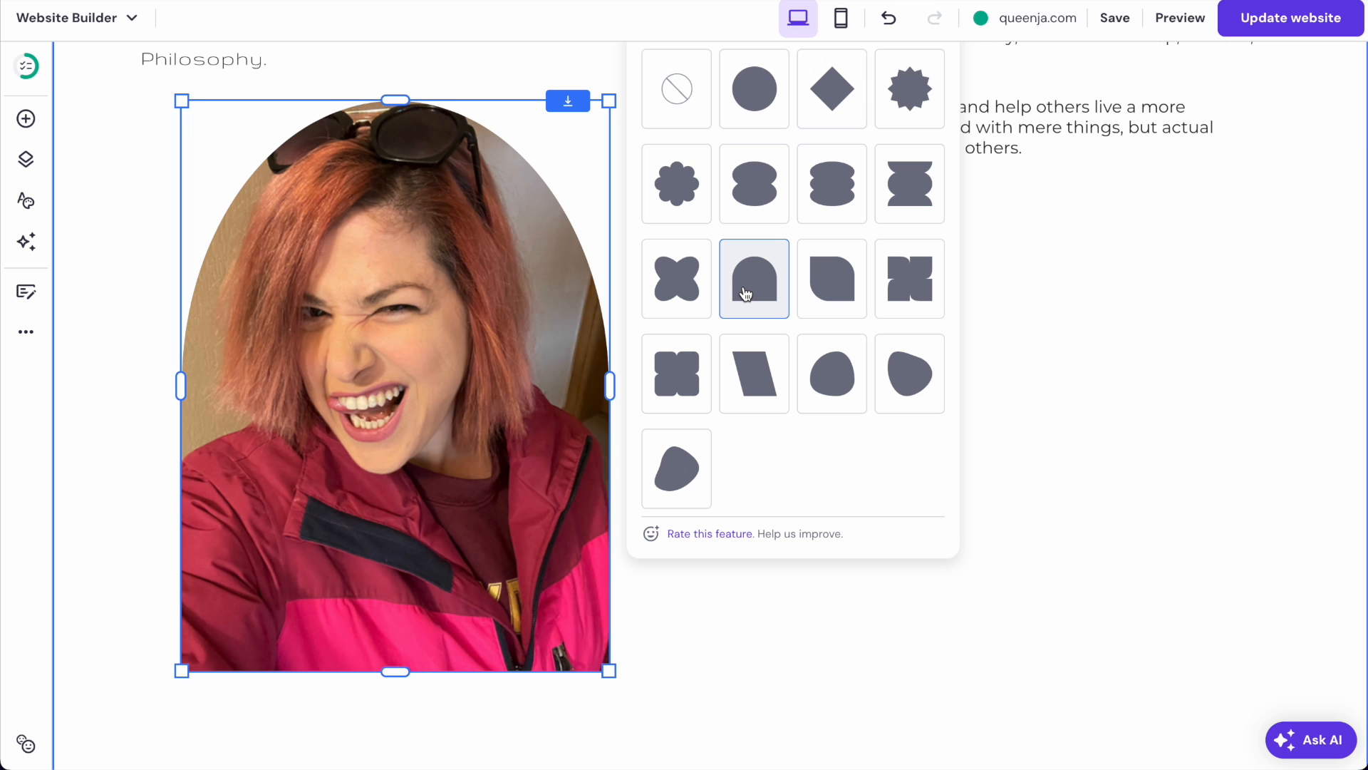
- Shorten the photo from its lower edge and change its shape to the pointed starburst
left_click_drag(396, 672, 394, 546)
left_click(415, 416)
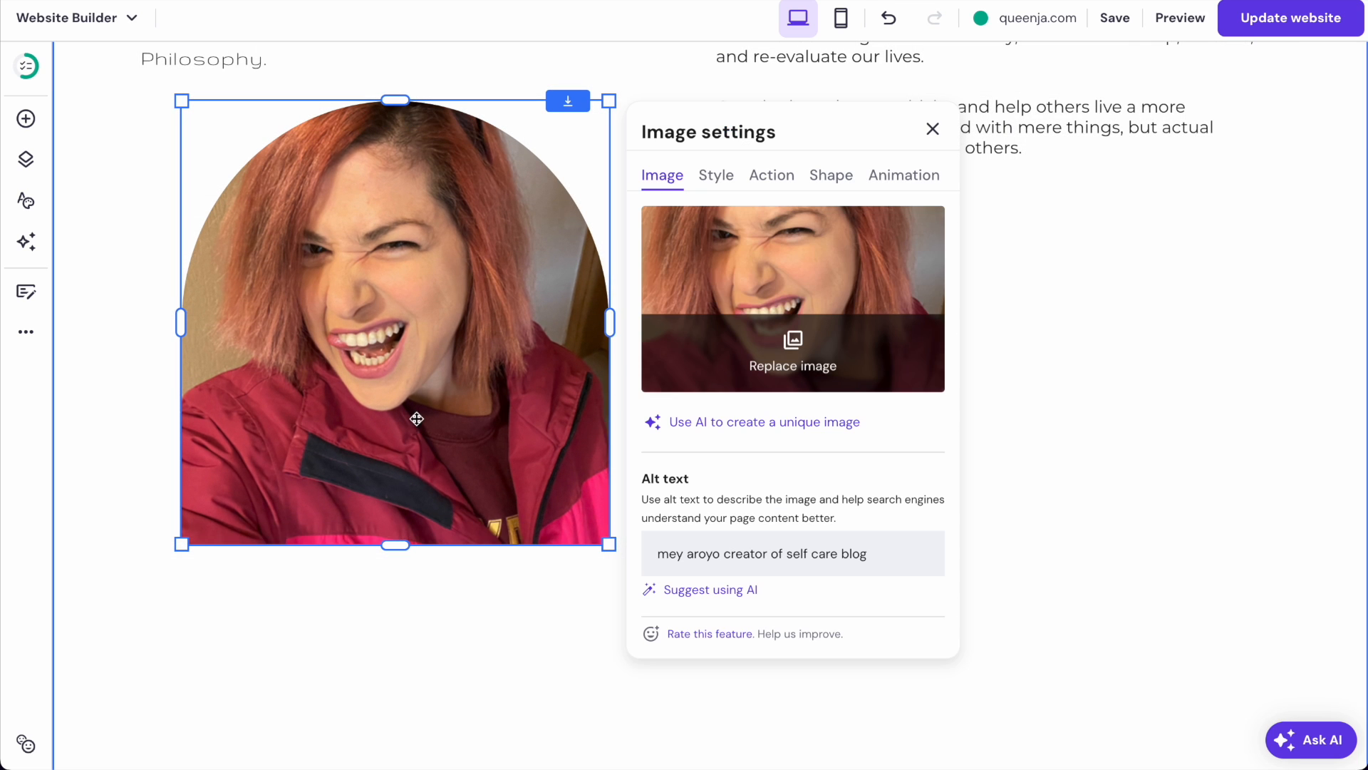
left_click(834, 178)
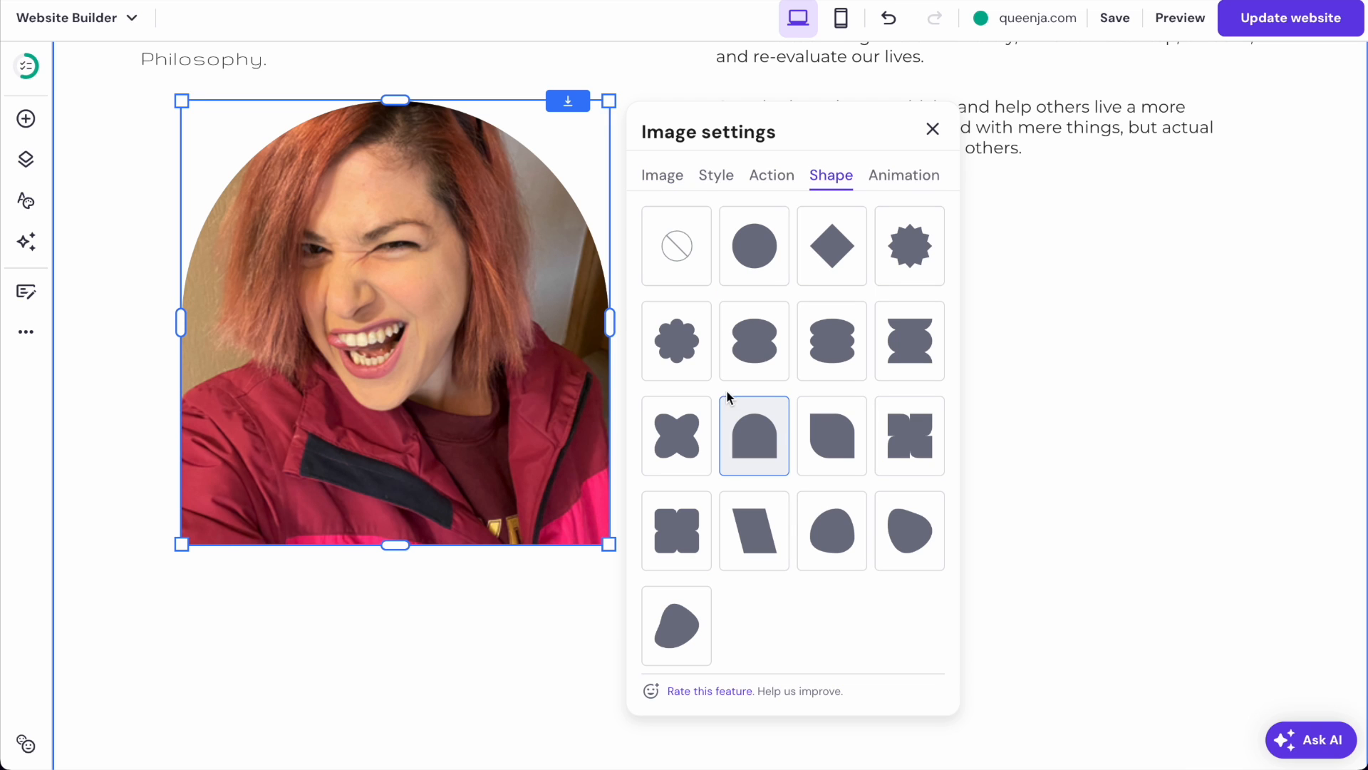
left_click(685, 343)
left_click(919, 250)
left_click(1061, 304)
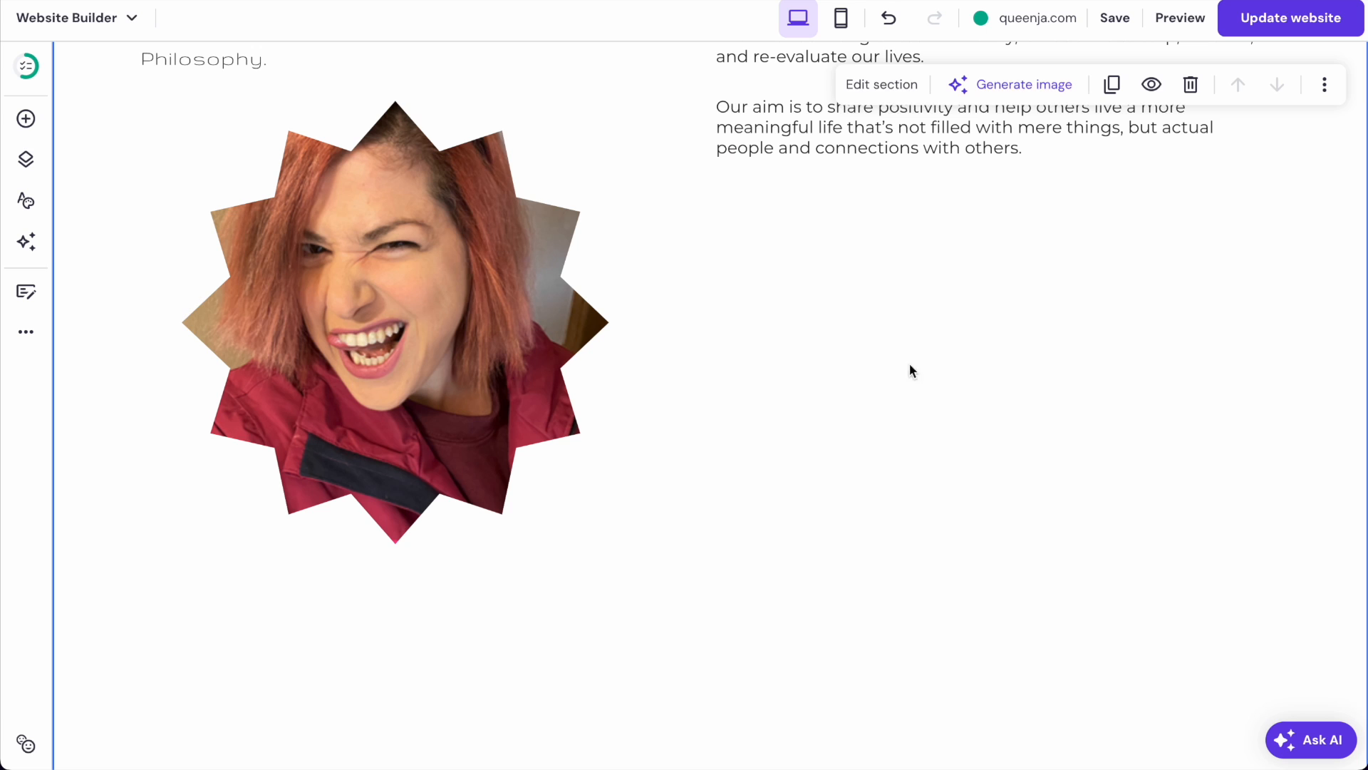
- Replace the heading above the photo with "Hey, I'm" followed by the creator's first name and a comma
scroll(660, 531, "up", 3)
scroll(701, 365, "down", 10)
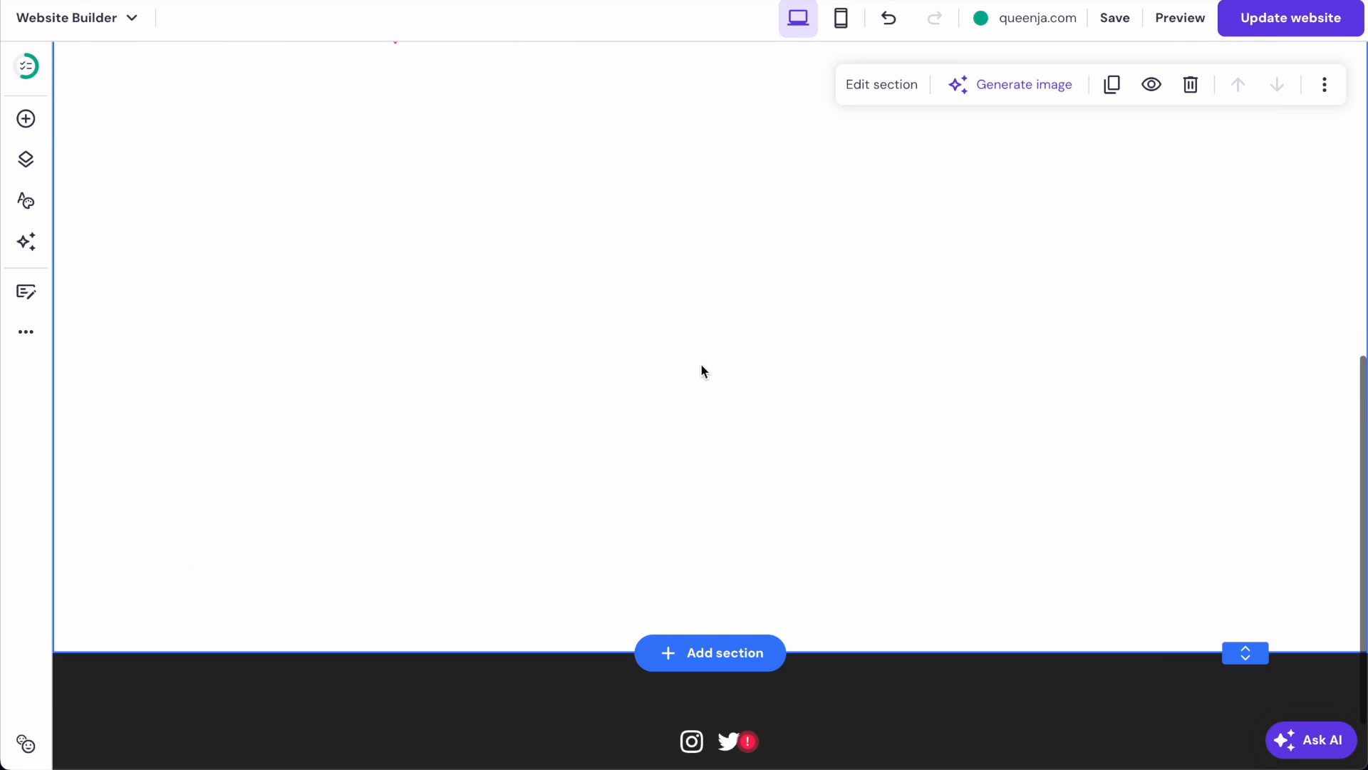
scroll(699, 341, "up", 5)
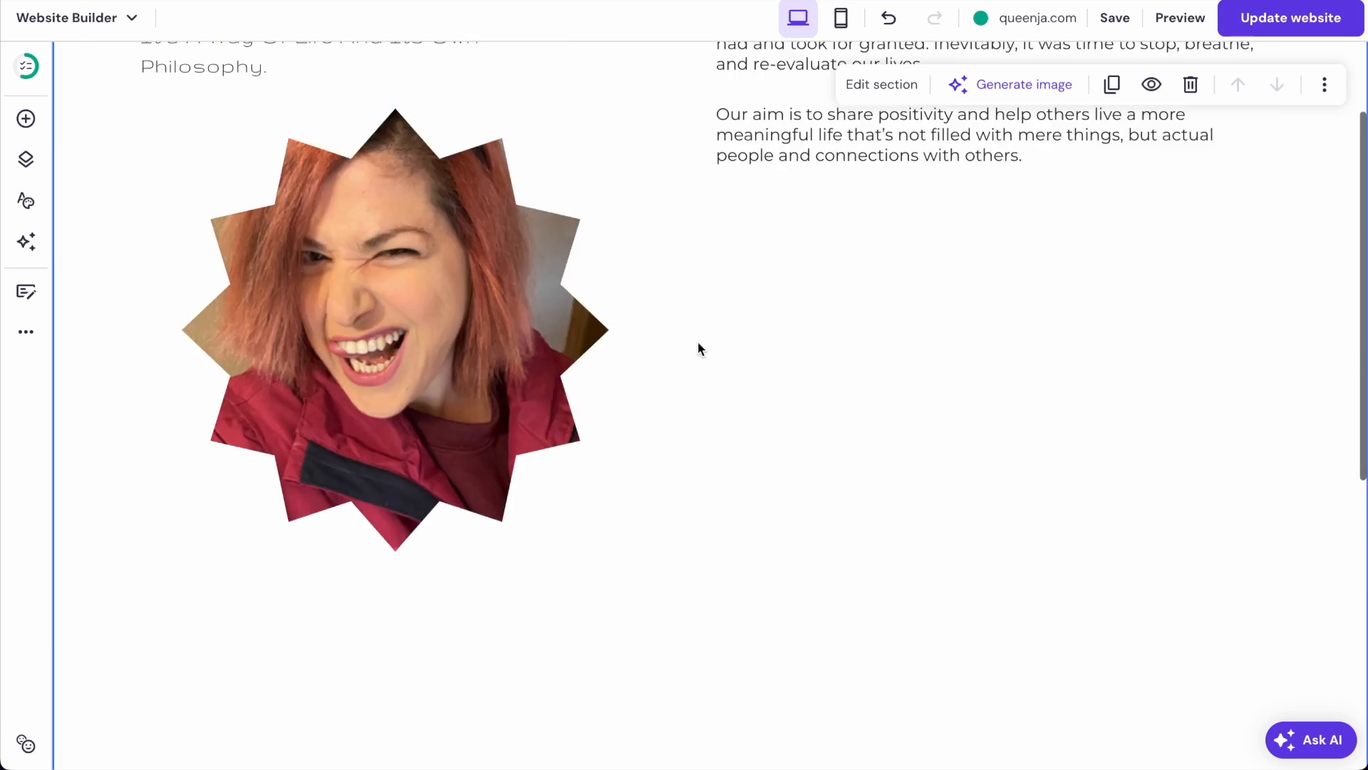
scroll(698, 341, "up", 3)
left_click(382, 263)
left_click(382, 263)
type("Hey, I")
key("ctrl+a")
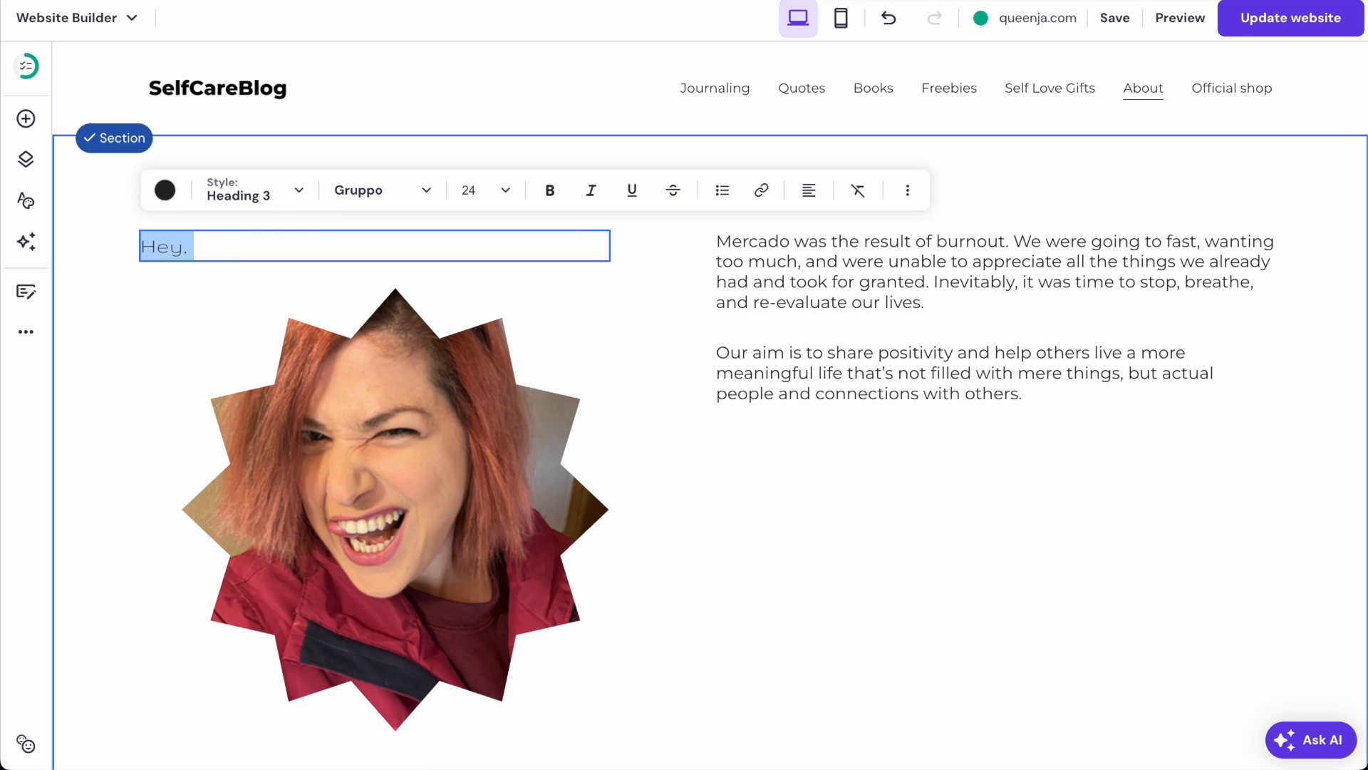
type("Hey ")
type(" I'm Mey")
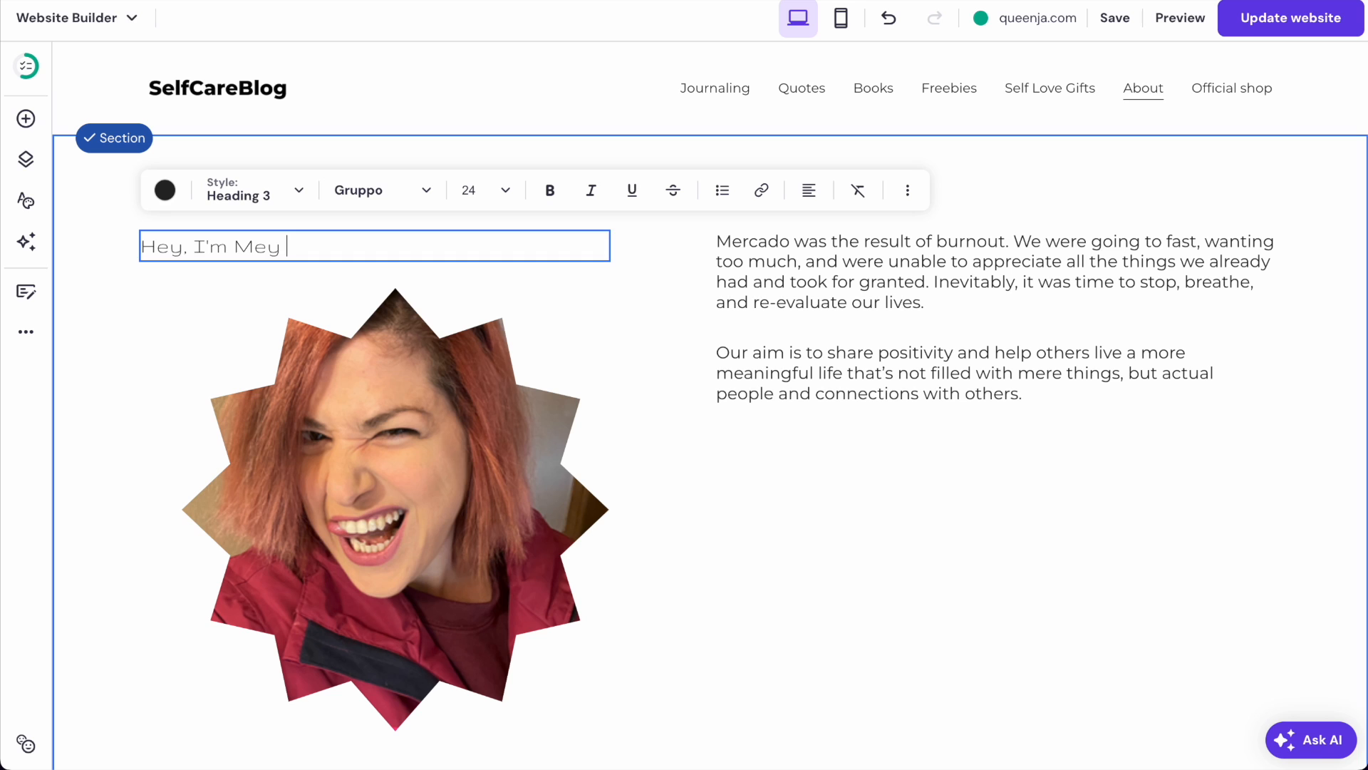
type(",")
- Add a second heading line reading "And I Love Helping People Love Themselves Better." and correct its spelling
key("Return")
type("A")
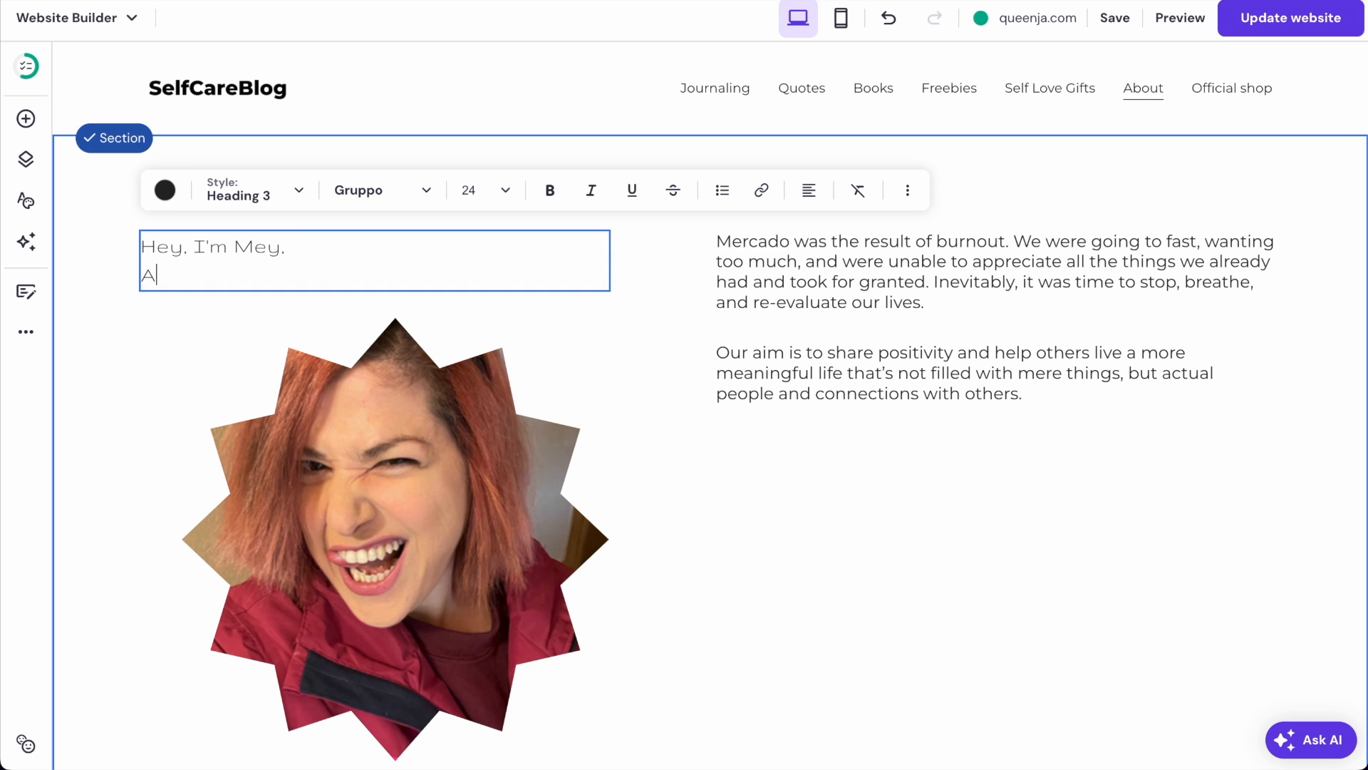
type("nd I Love Helping People ")
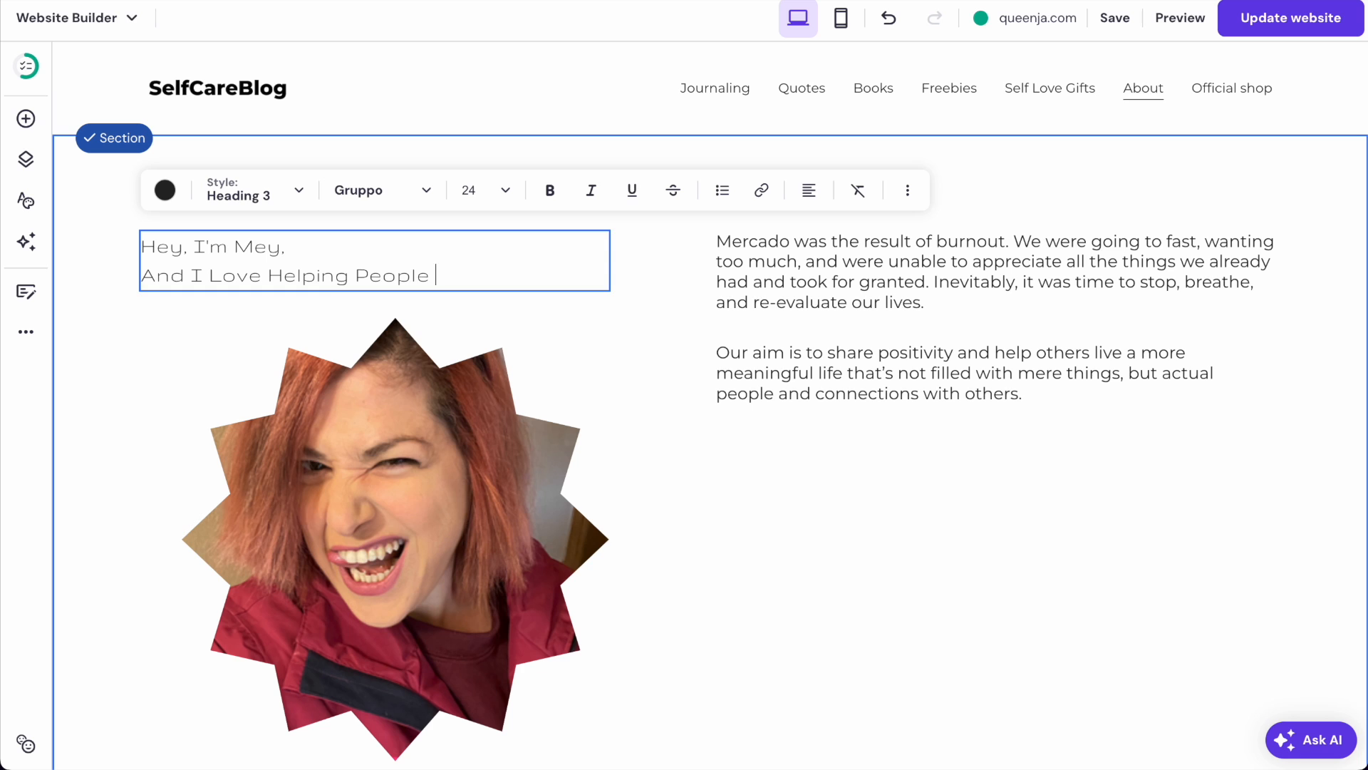
type("Love Themselves Betetr.")
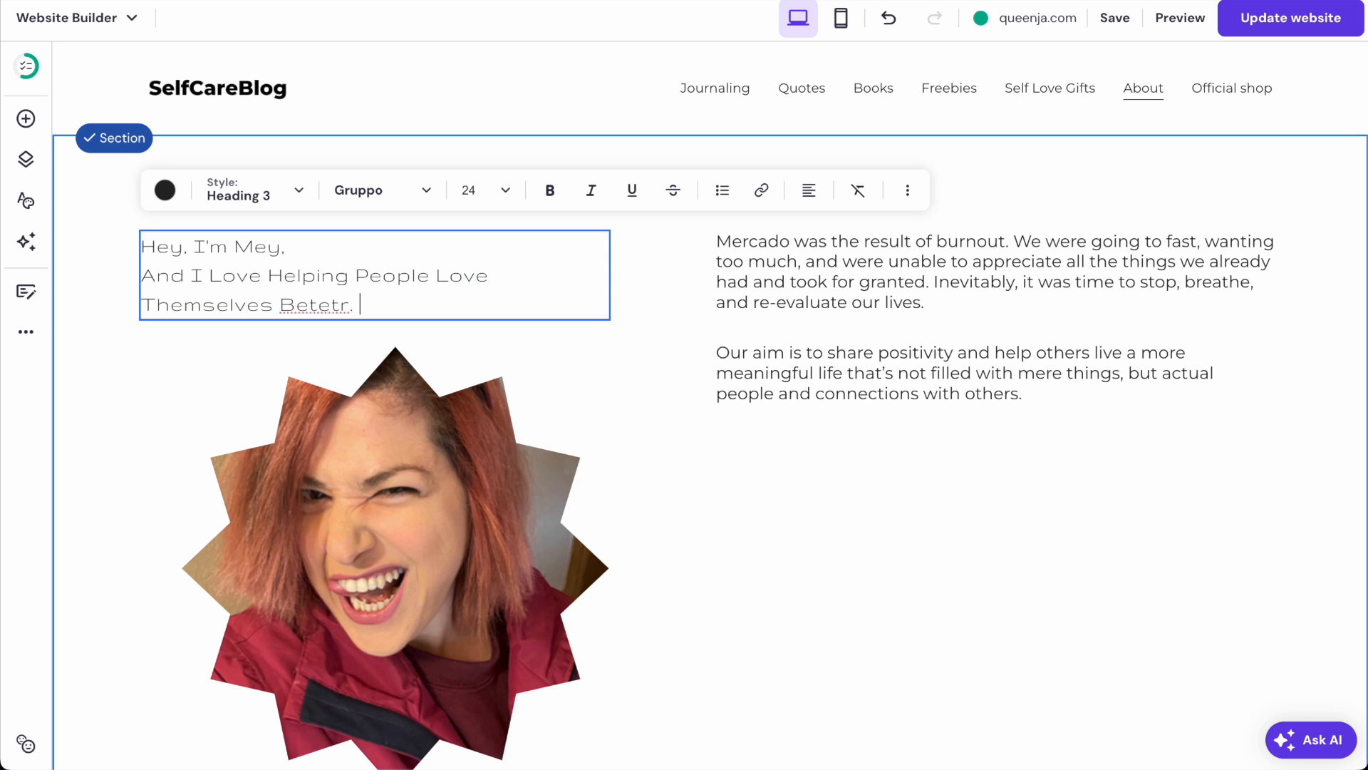
right_click(324, 303)
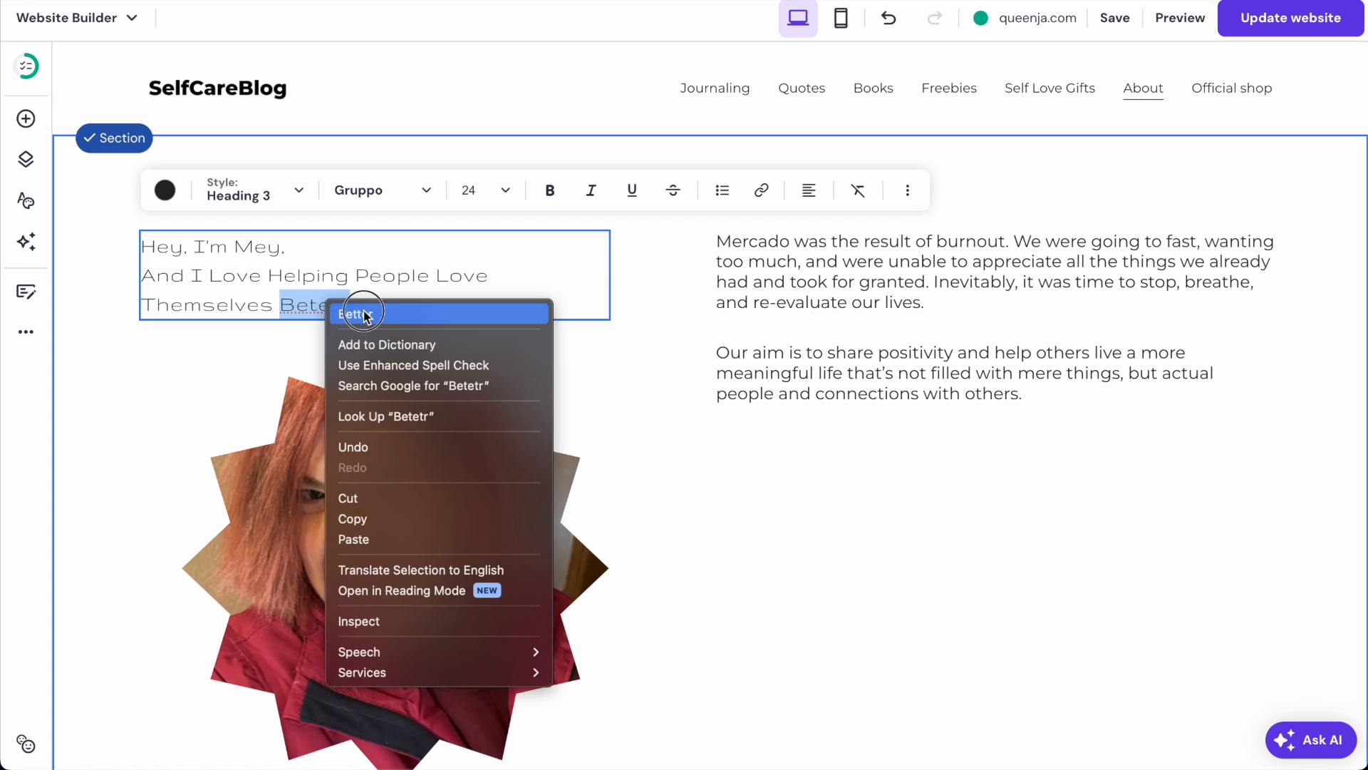
left_click(352, 311)
- Generate text for the paragraph beside the photo with AI Writer, described as "A text about why it's important to love yourself"
left_click(905, 282)
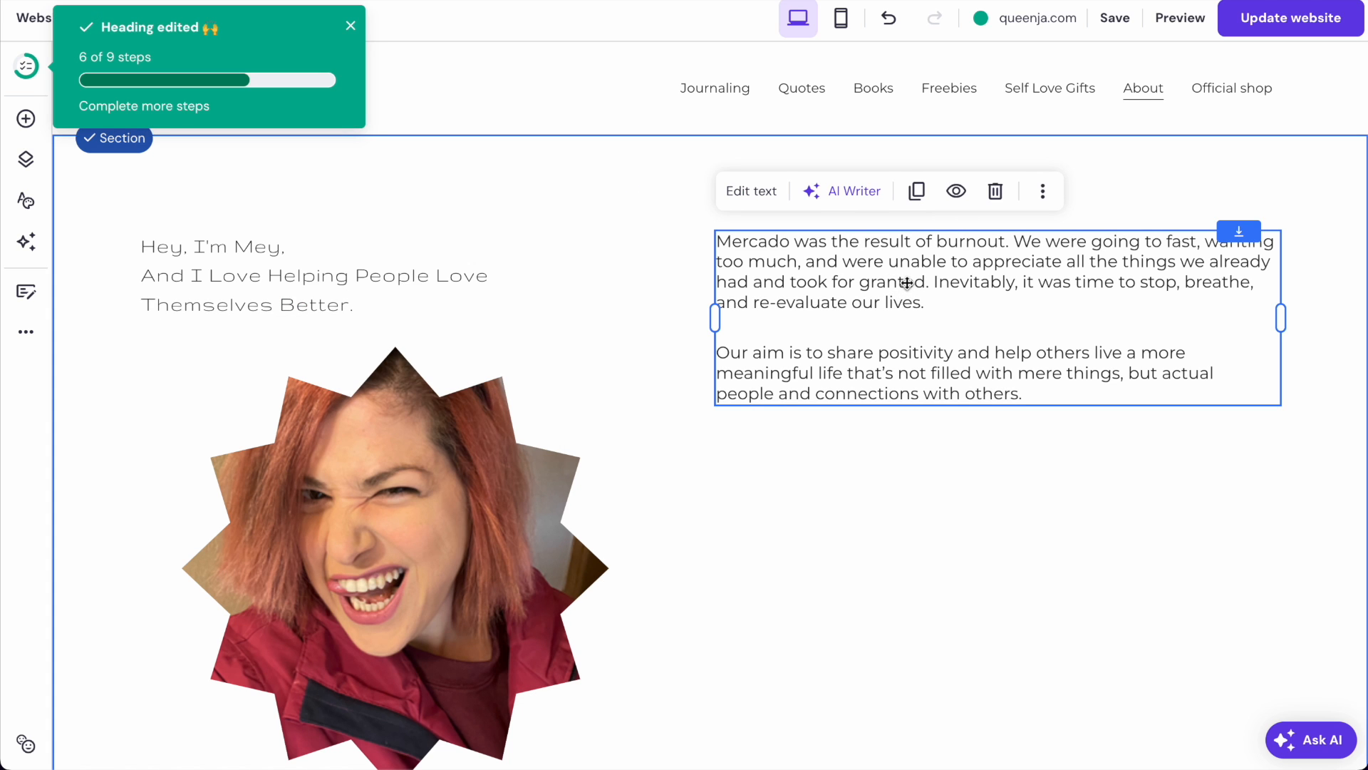
left_click(831, 192)
left_click(733, 395)
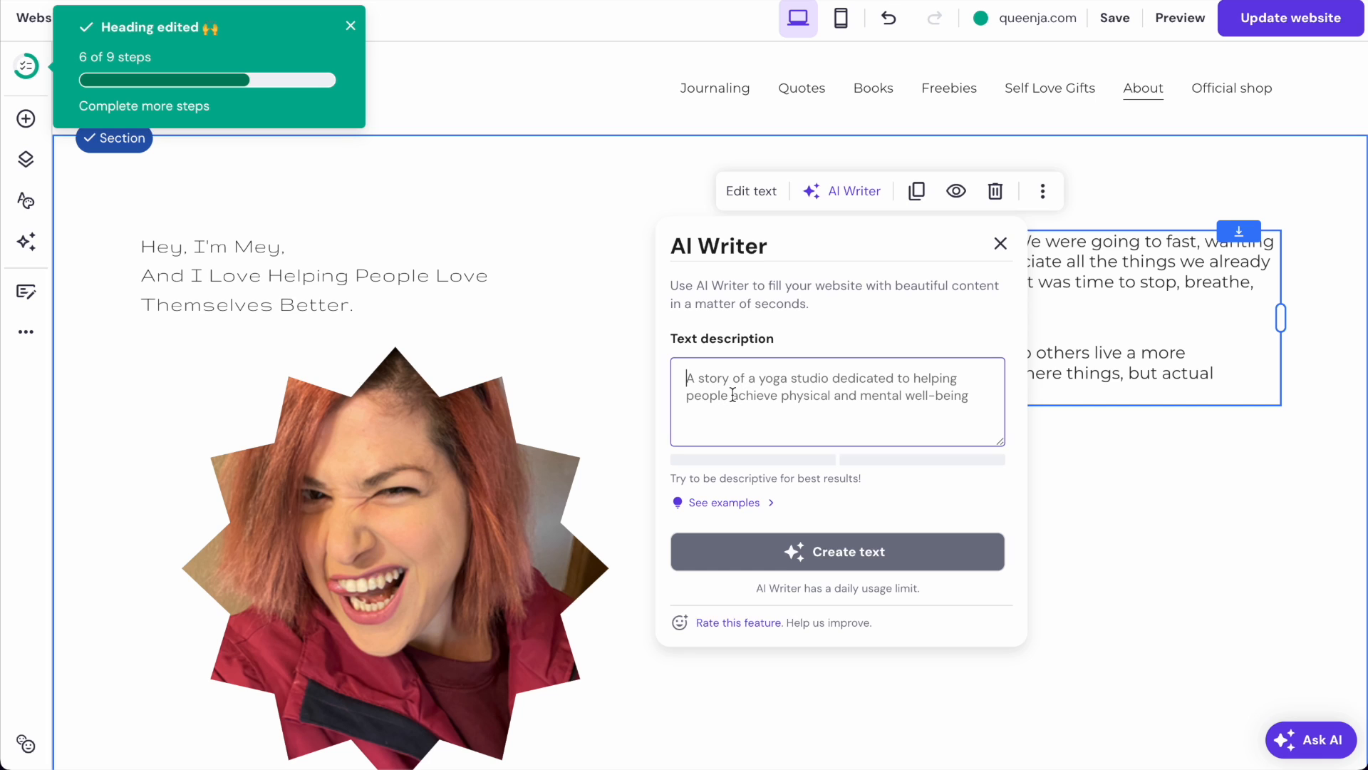
type("A text about ")
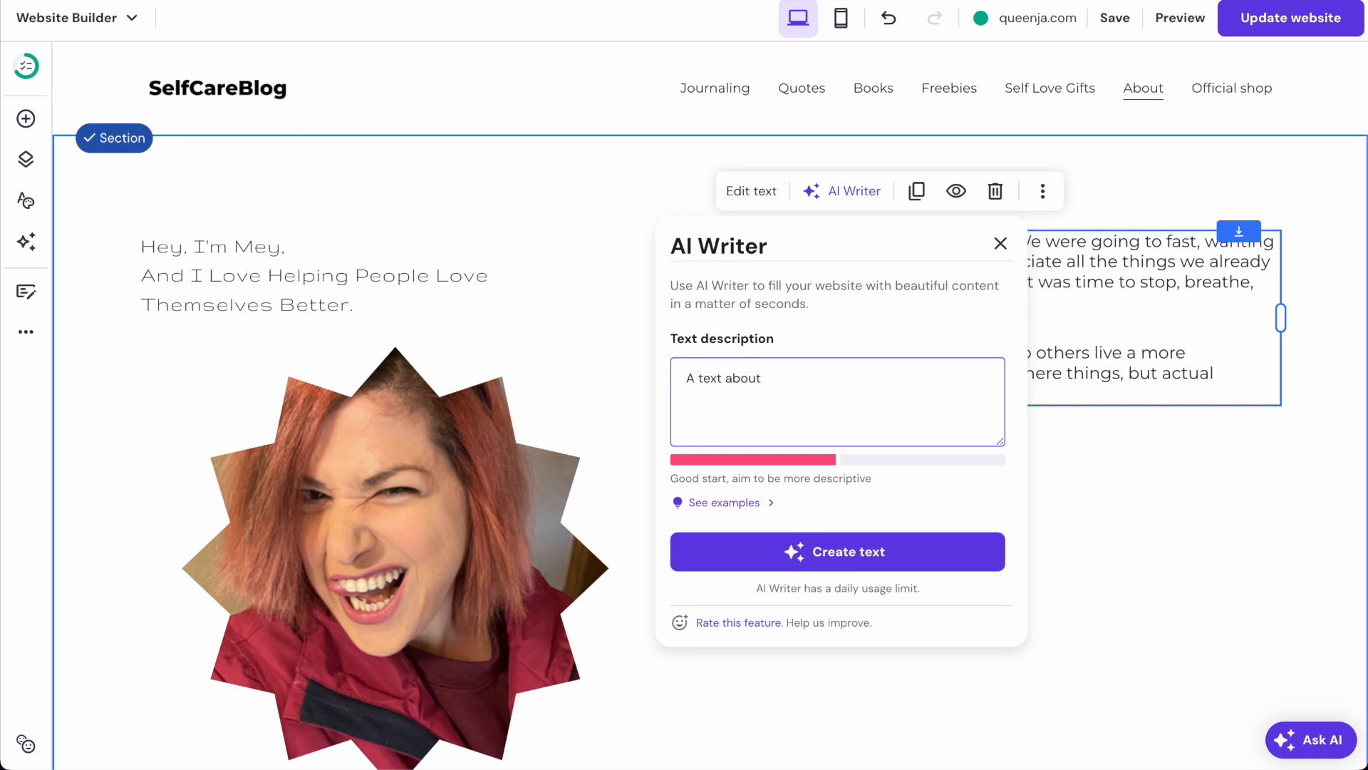
type("why it's important to love yourself")
left_click(784, 547)
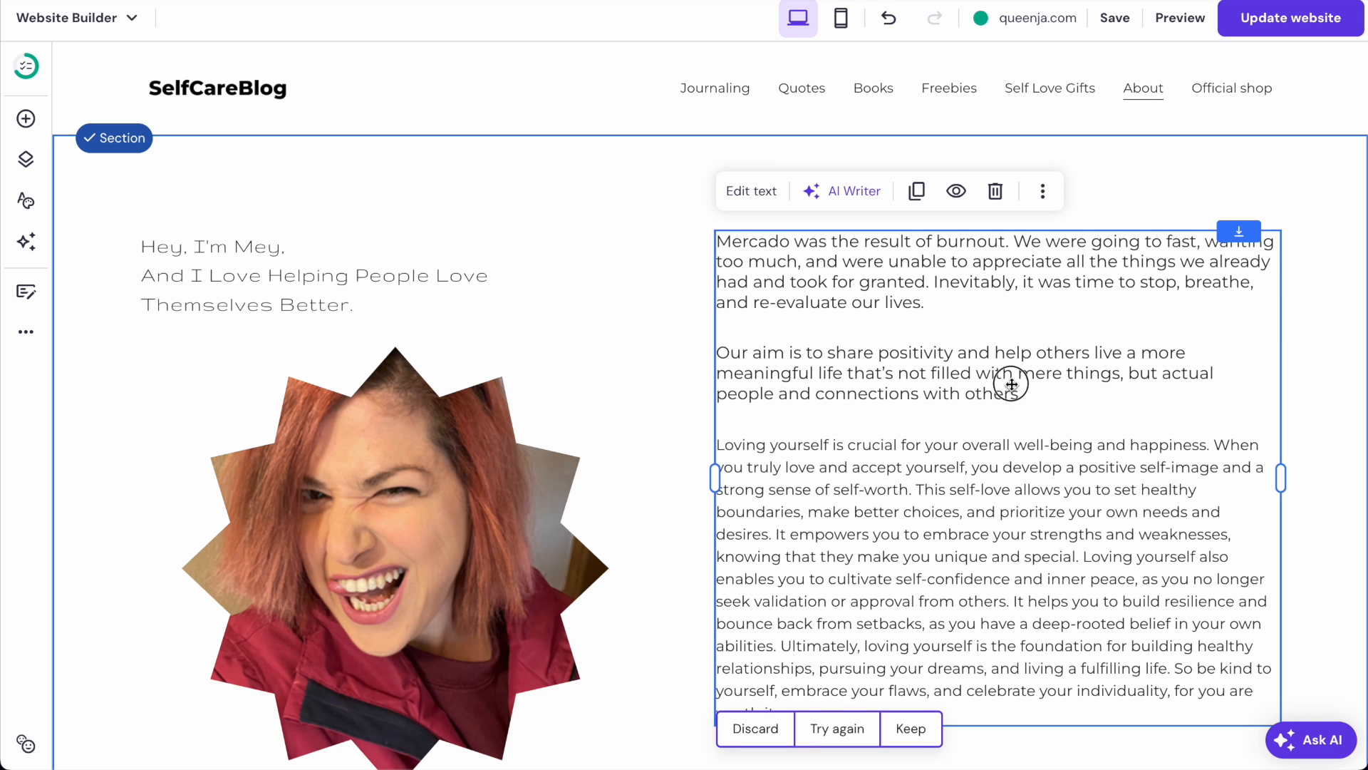
- Delete the two original paragraphs about Mercado and its aim, leaving only the generated self-love text
triple_click(940, 352)
key("BackSpace")
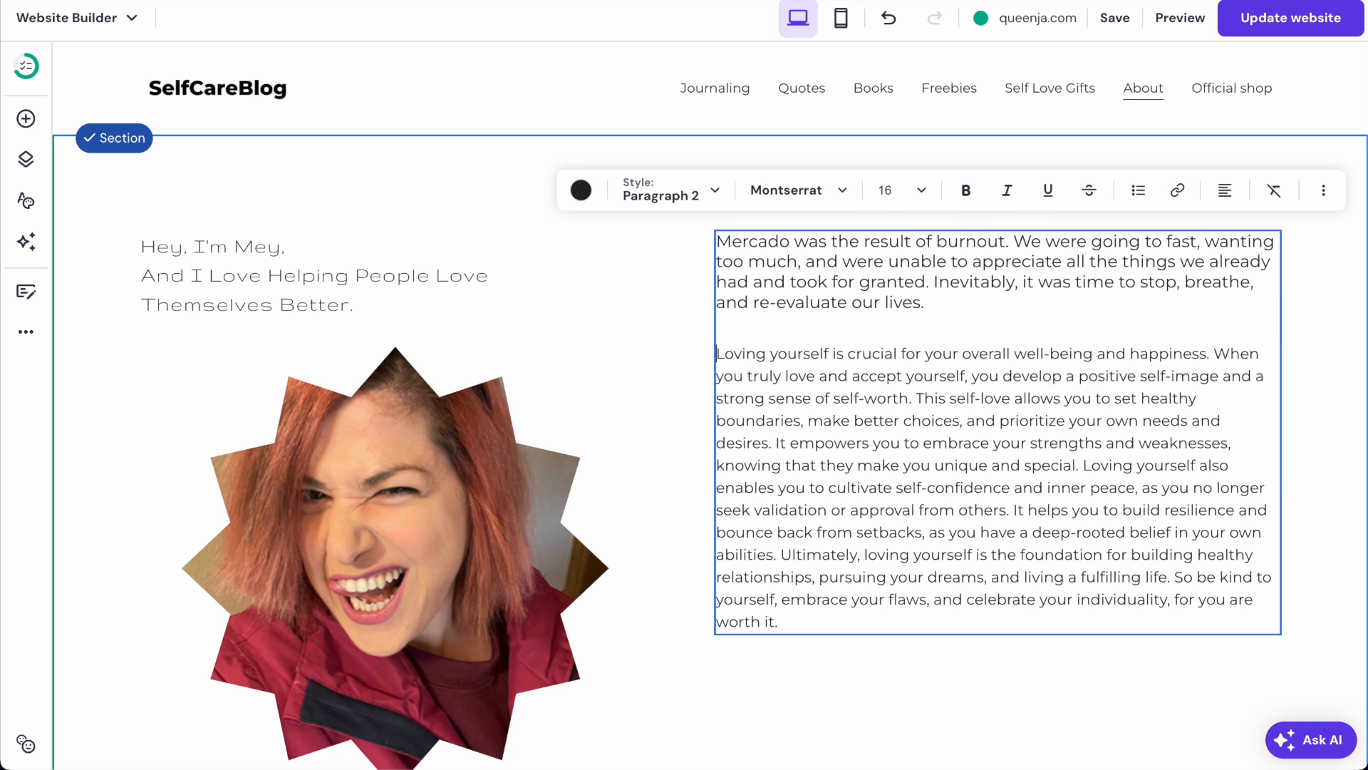
left_click(725, 334)
key("BackSpace")
key("BackSpace")
key("BackSpace")
key("BackSpace")
key("BackSpace")
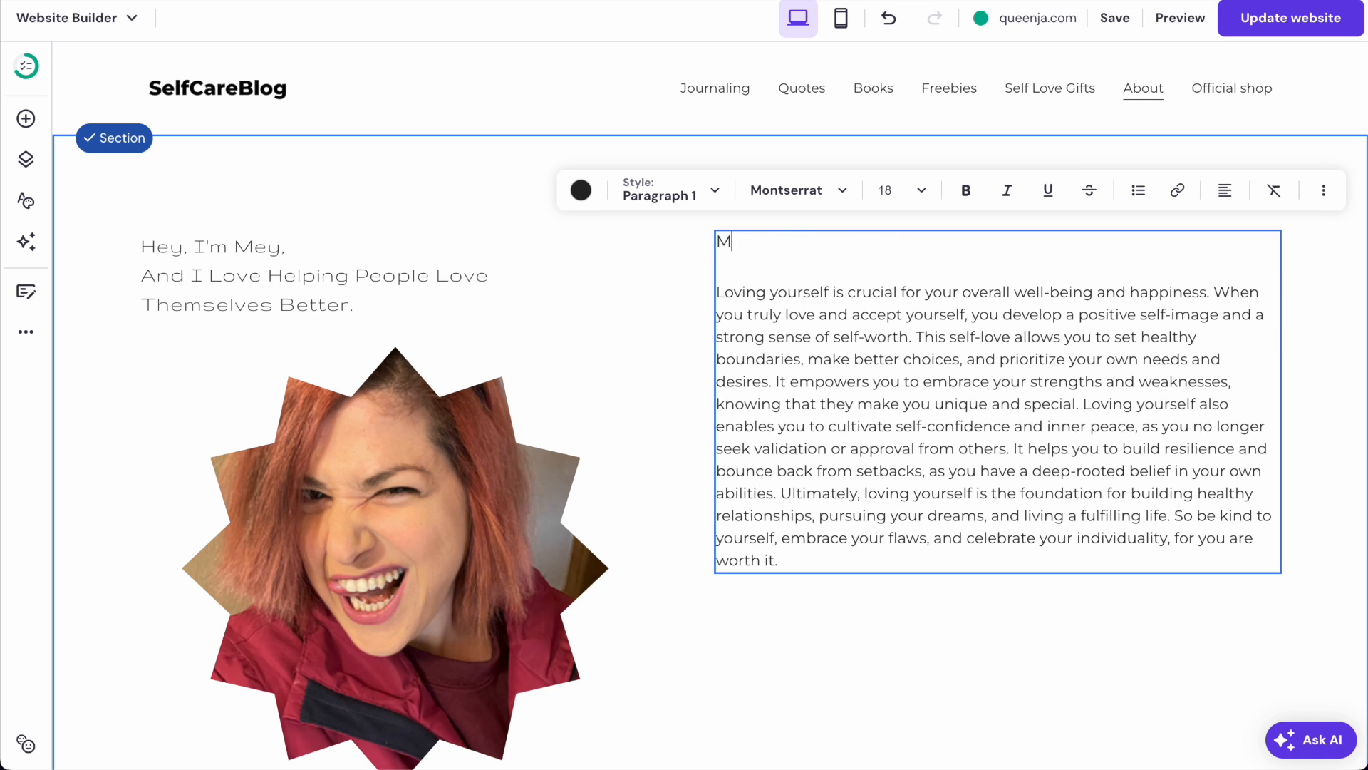
key("BackSpace")
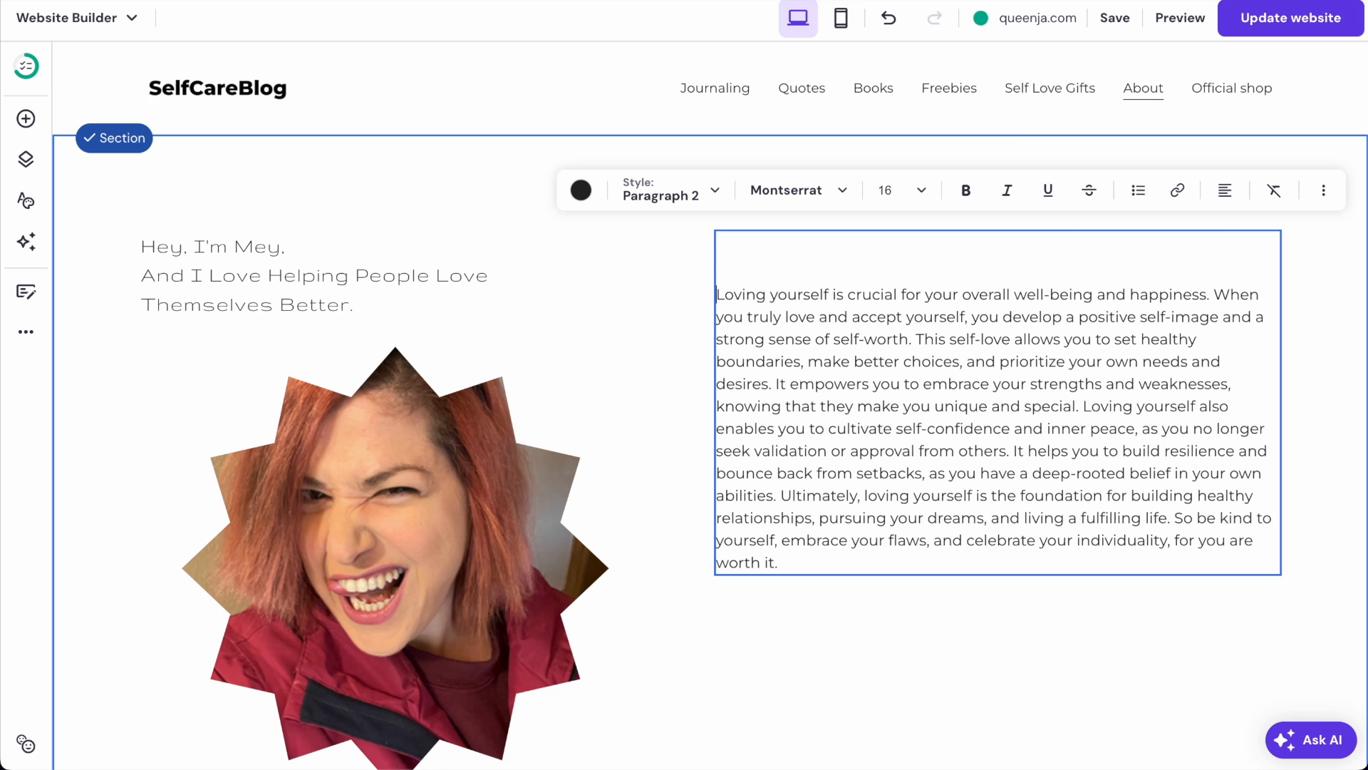
key("BackSpace")
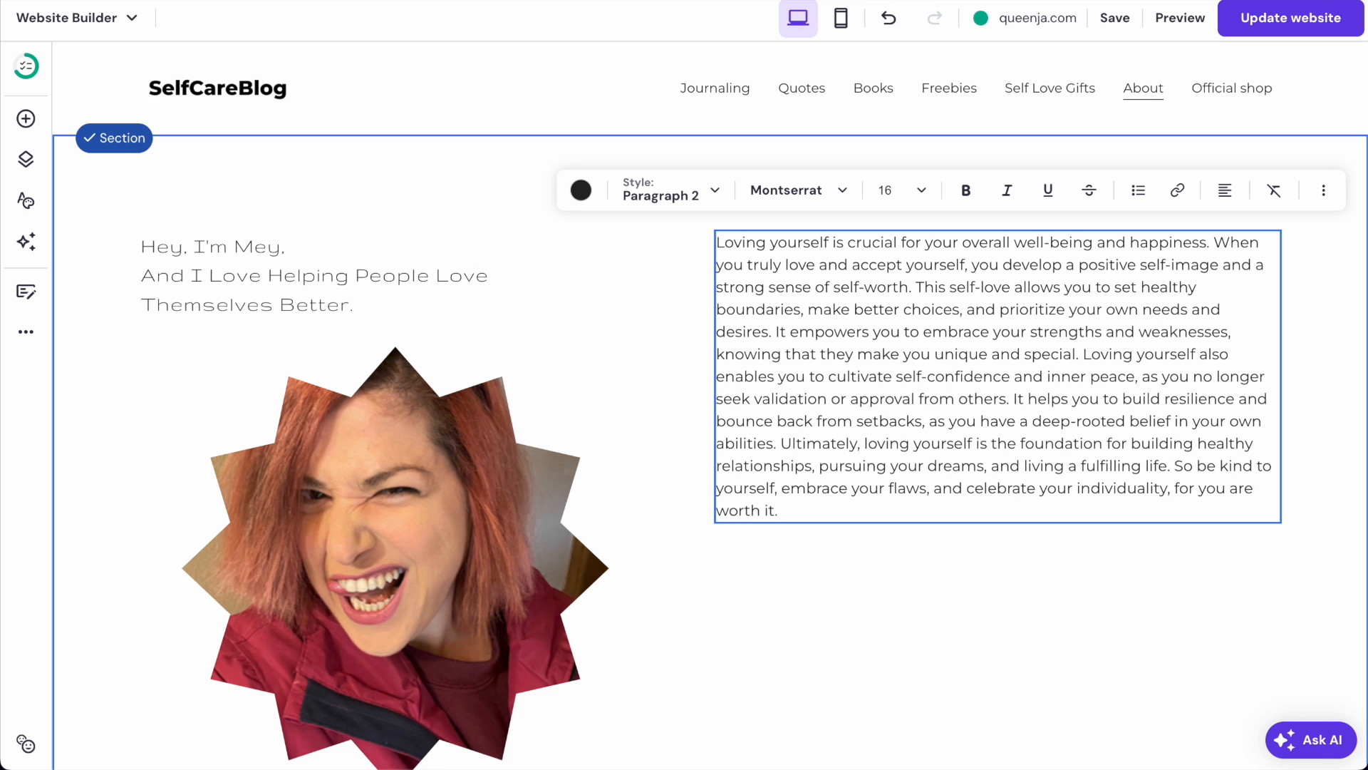
- Break the self-love text onto new lines after "happiness.", "self-worth.", "desires.", "special." and "from others."
left_click(1214, 242)
key("Return")
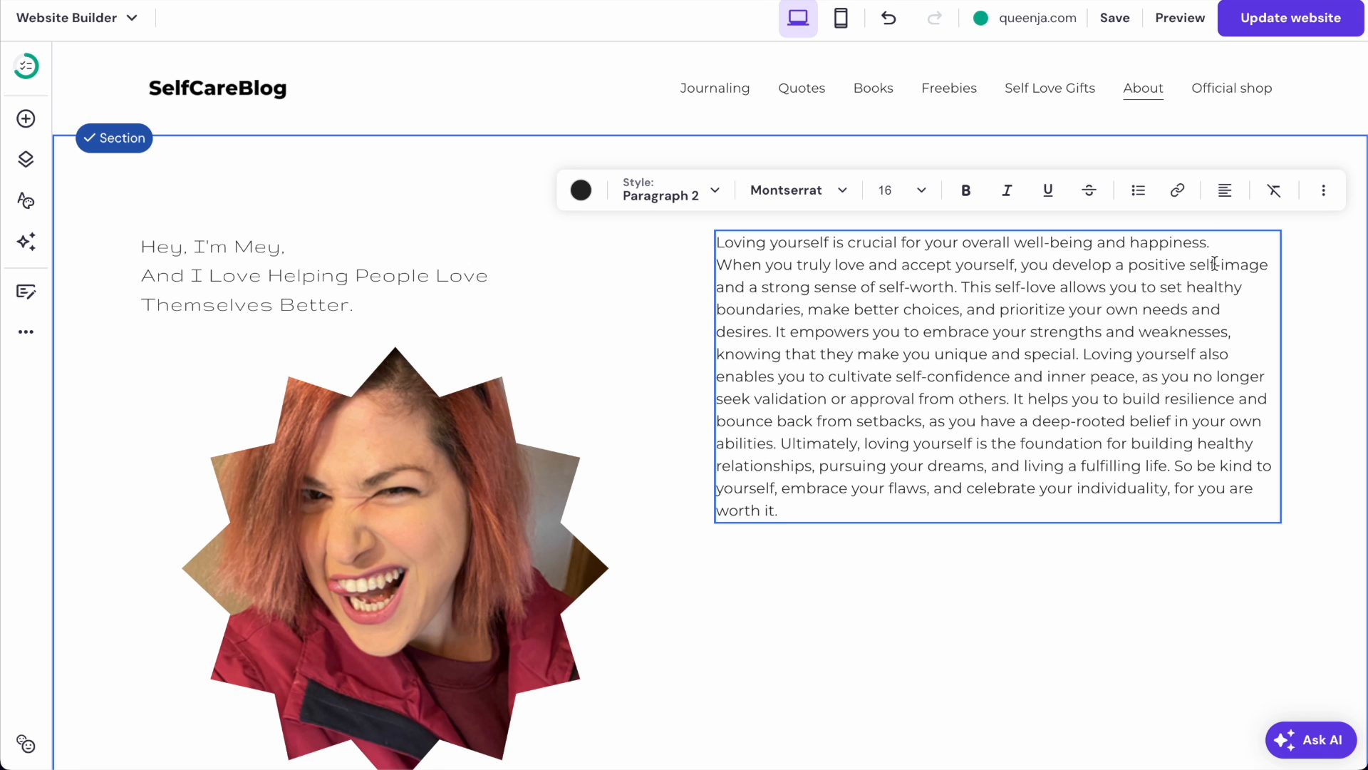
left_click(960, 287)
key("Return")
key("Return")
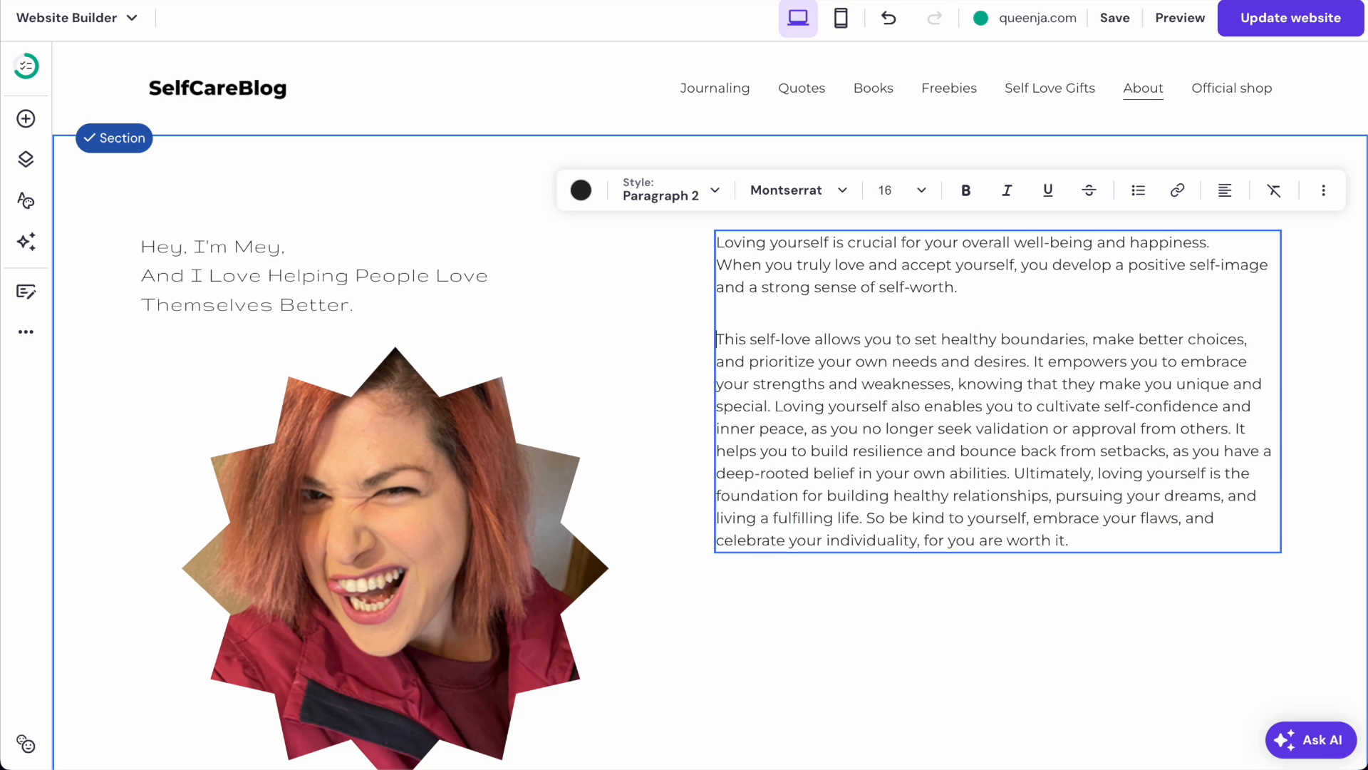
key("BackSpace")
key("BackSpace")
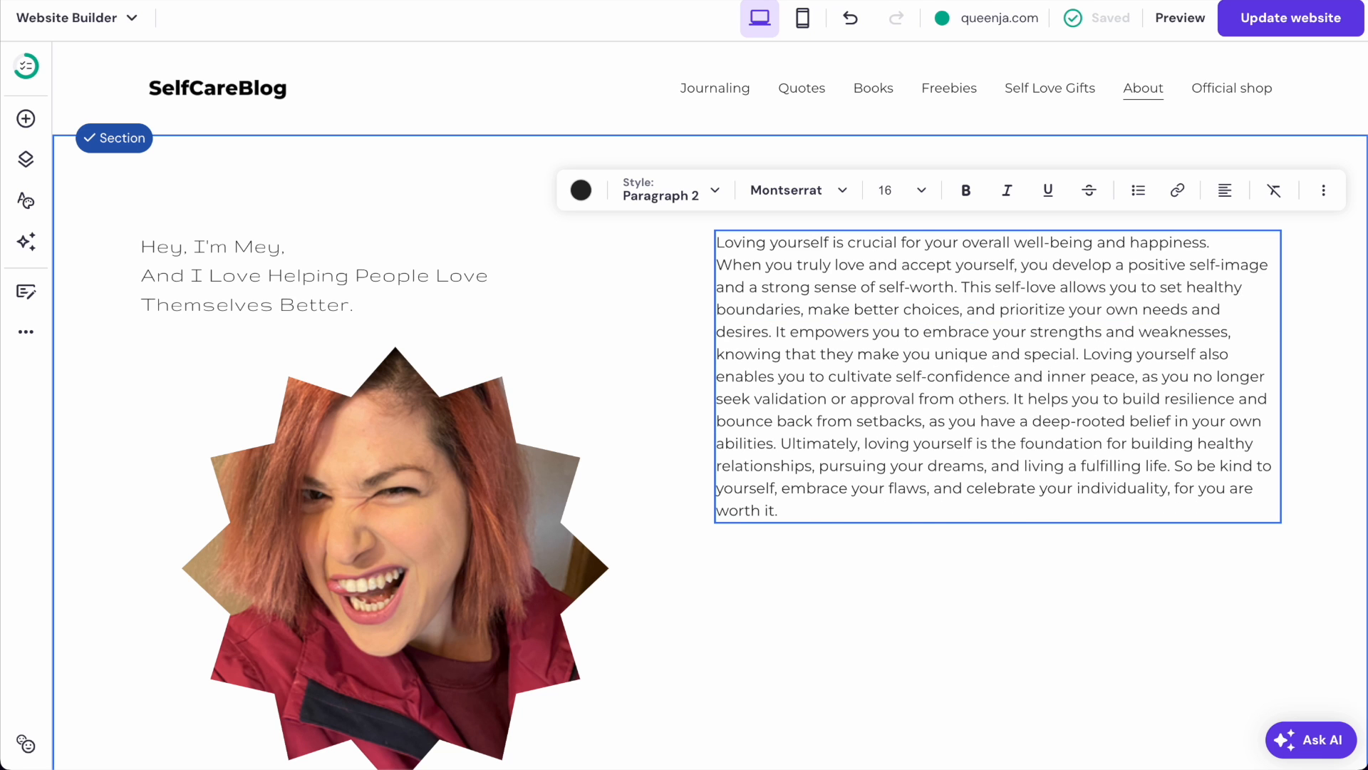
key("Return")
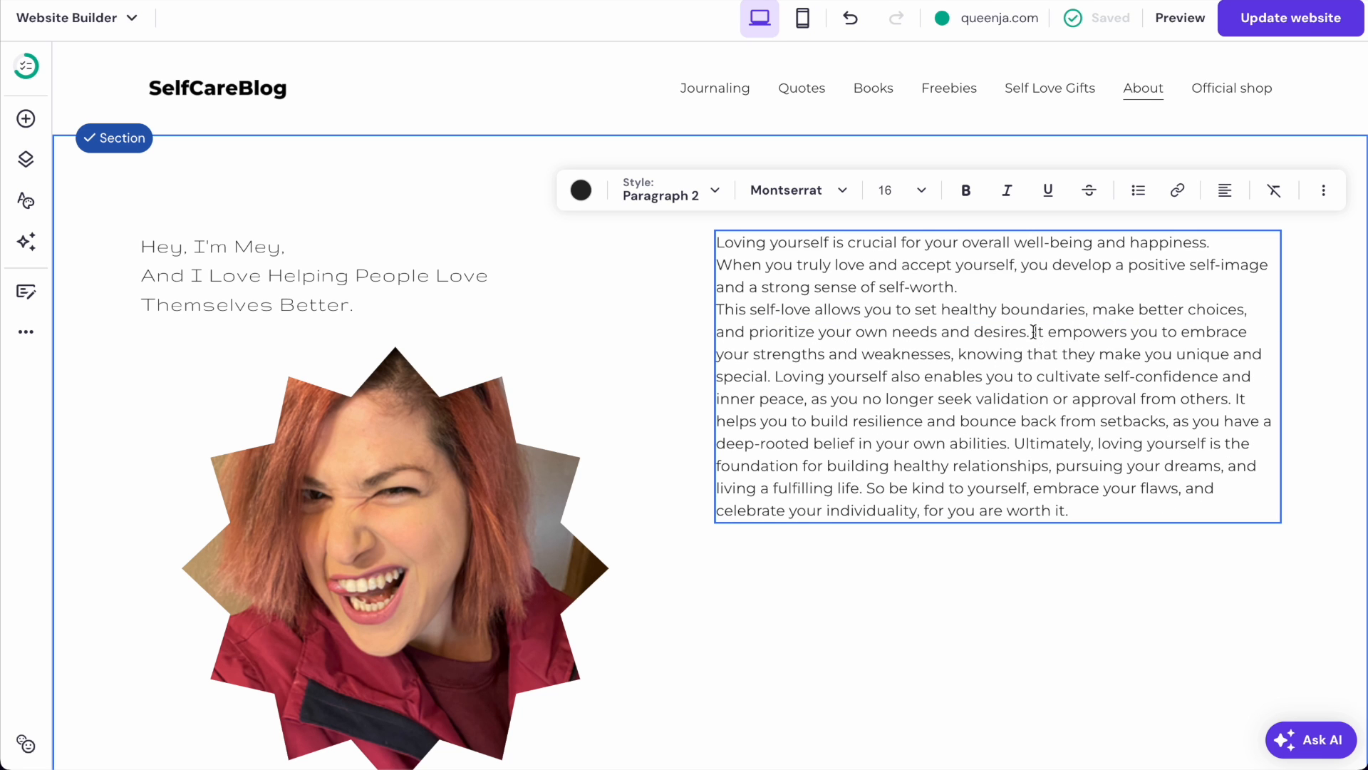
key("Return")
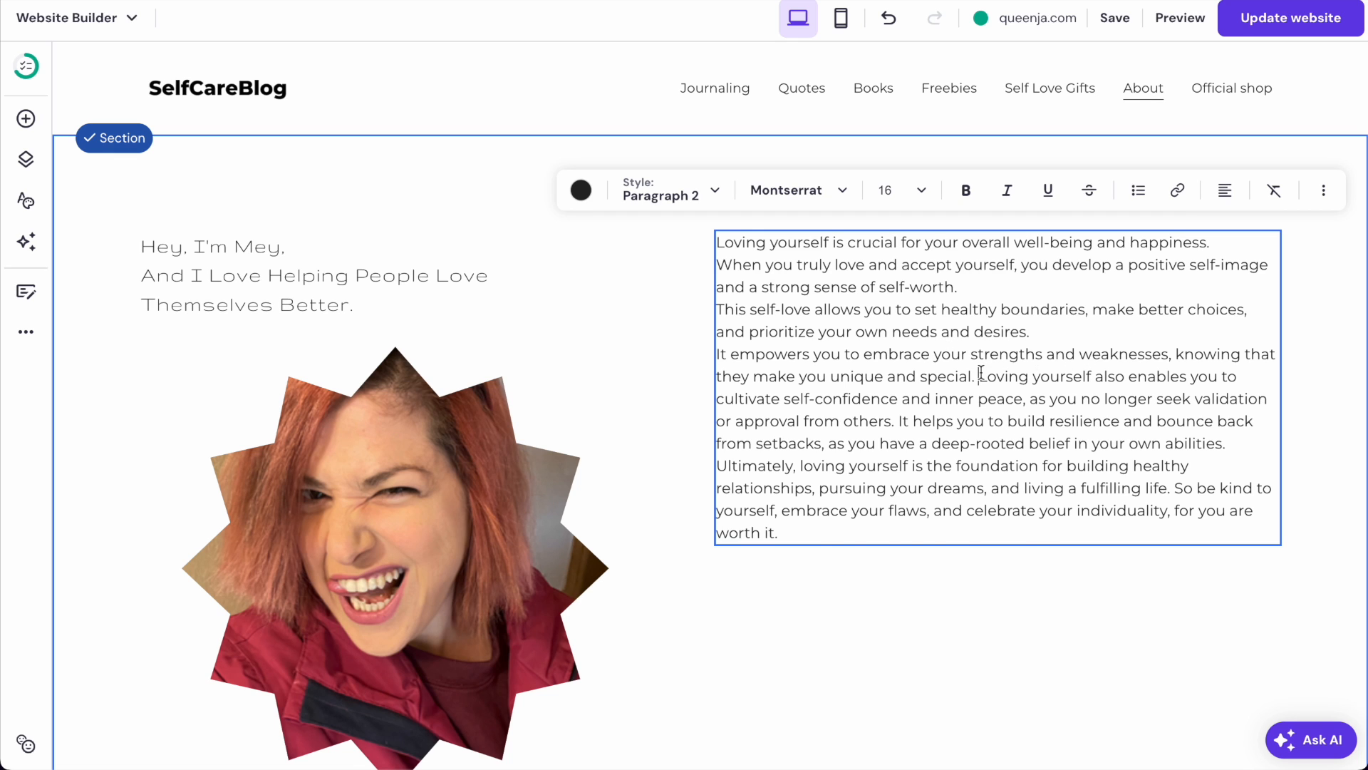
key("Return")
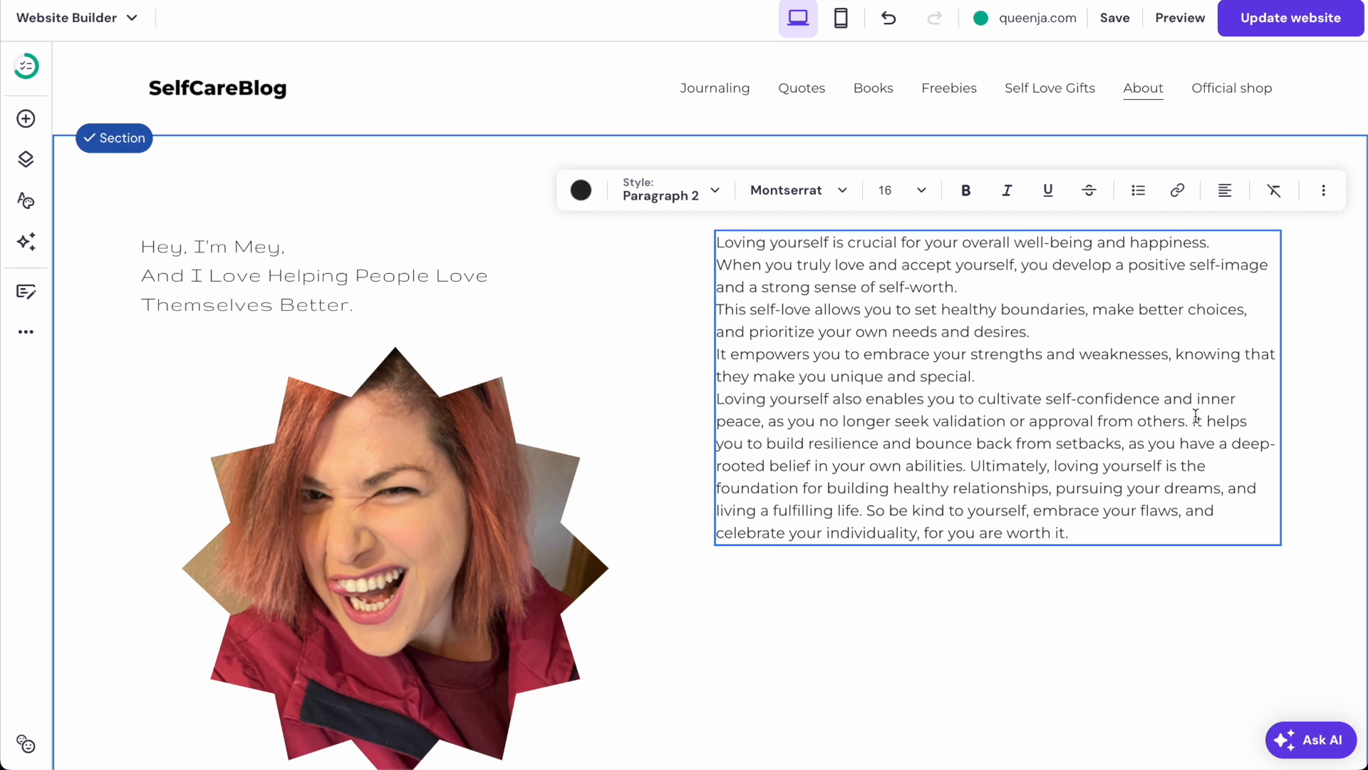
key("Return")
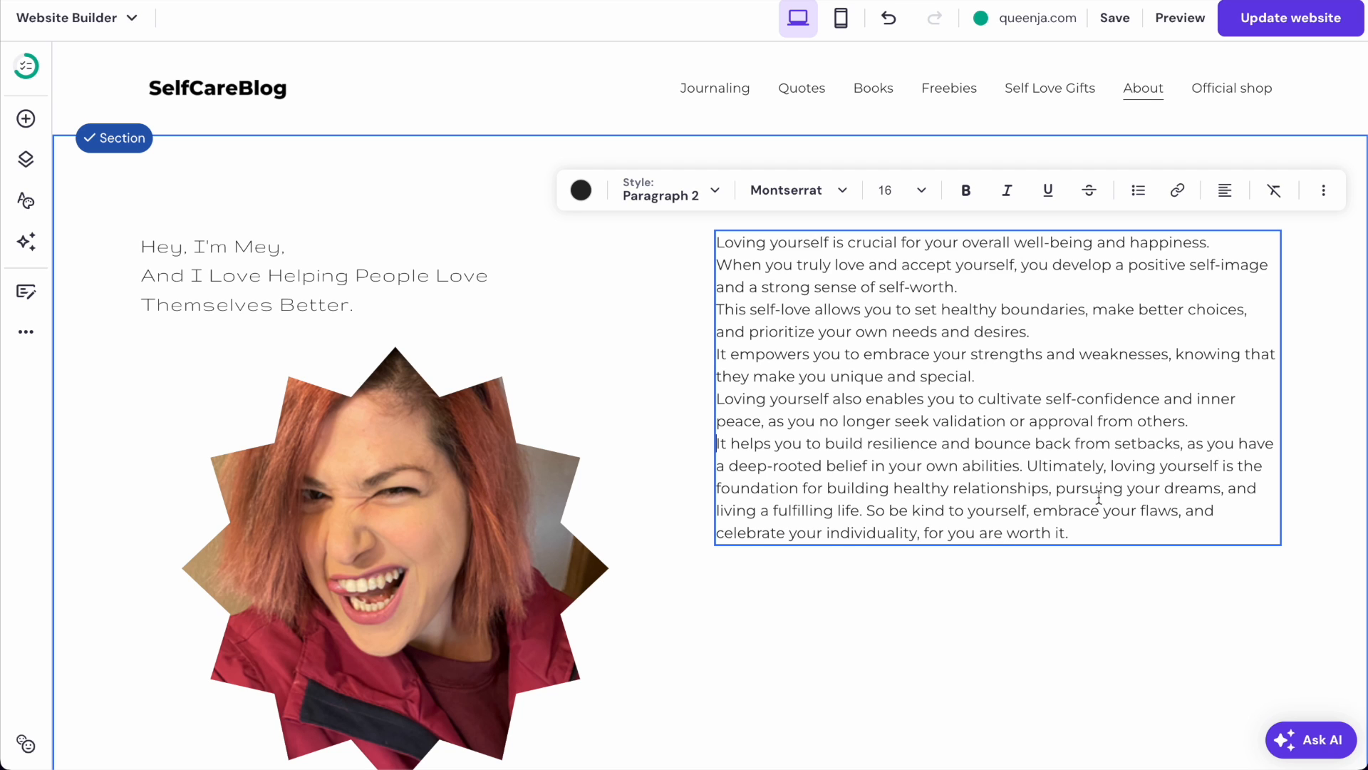
left_click(736, 662)
- Reduce the About section's height so that it ends a short distance below the photo
scroll(790, 457, "down", 3)
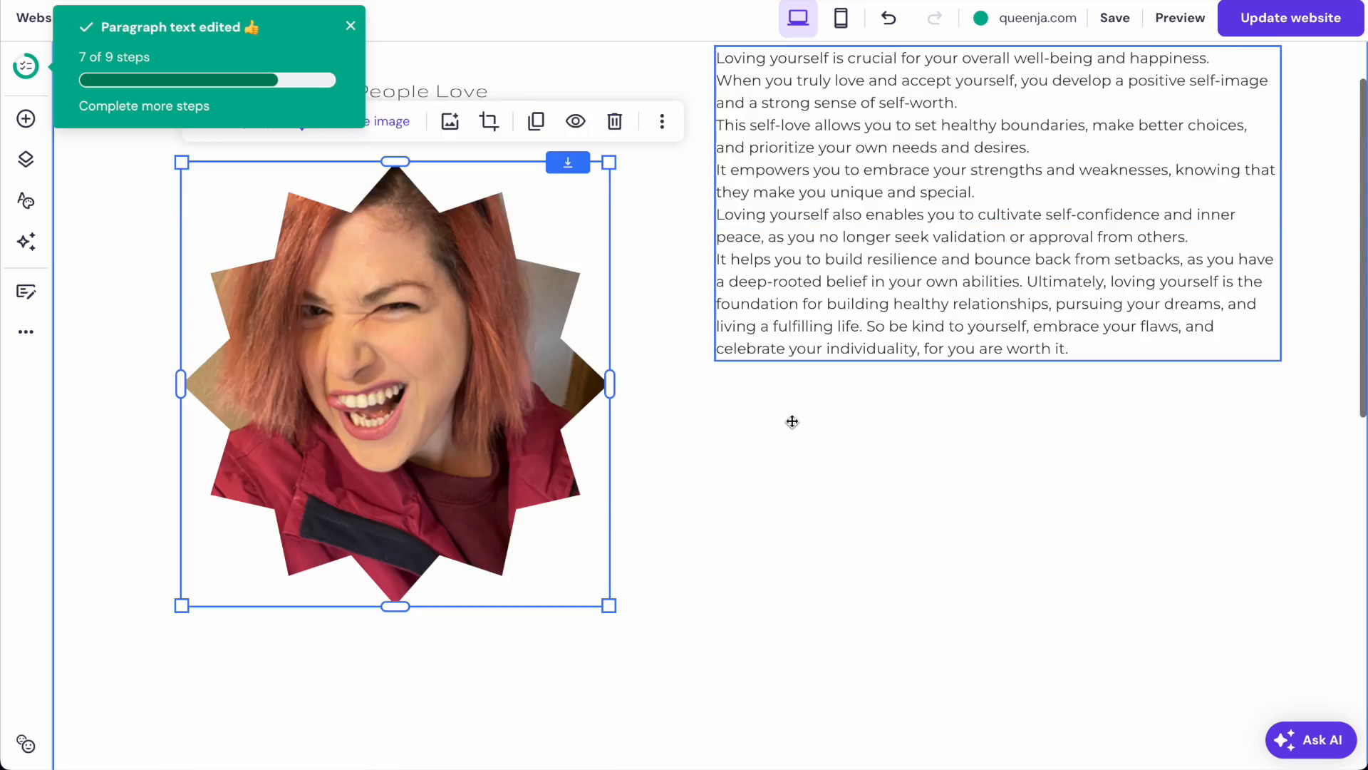
scroll(793, 422, "down", 10)
scroll(1009, 545, "up", 5)
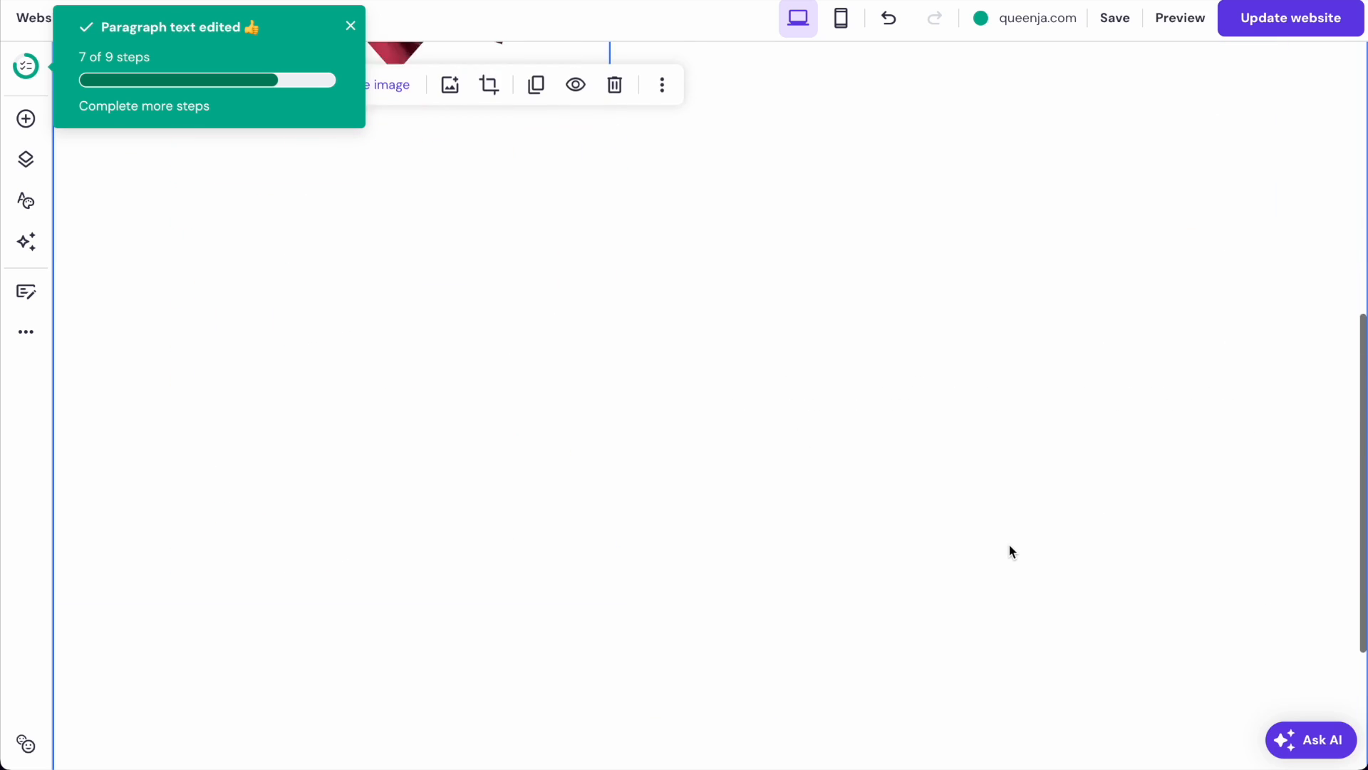
scroll(1009, 545, "down", 2)
left_click_drag(1245, 651, 1247, 199)
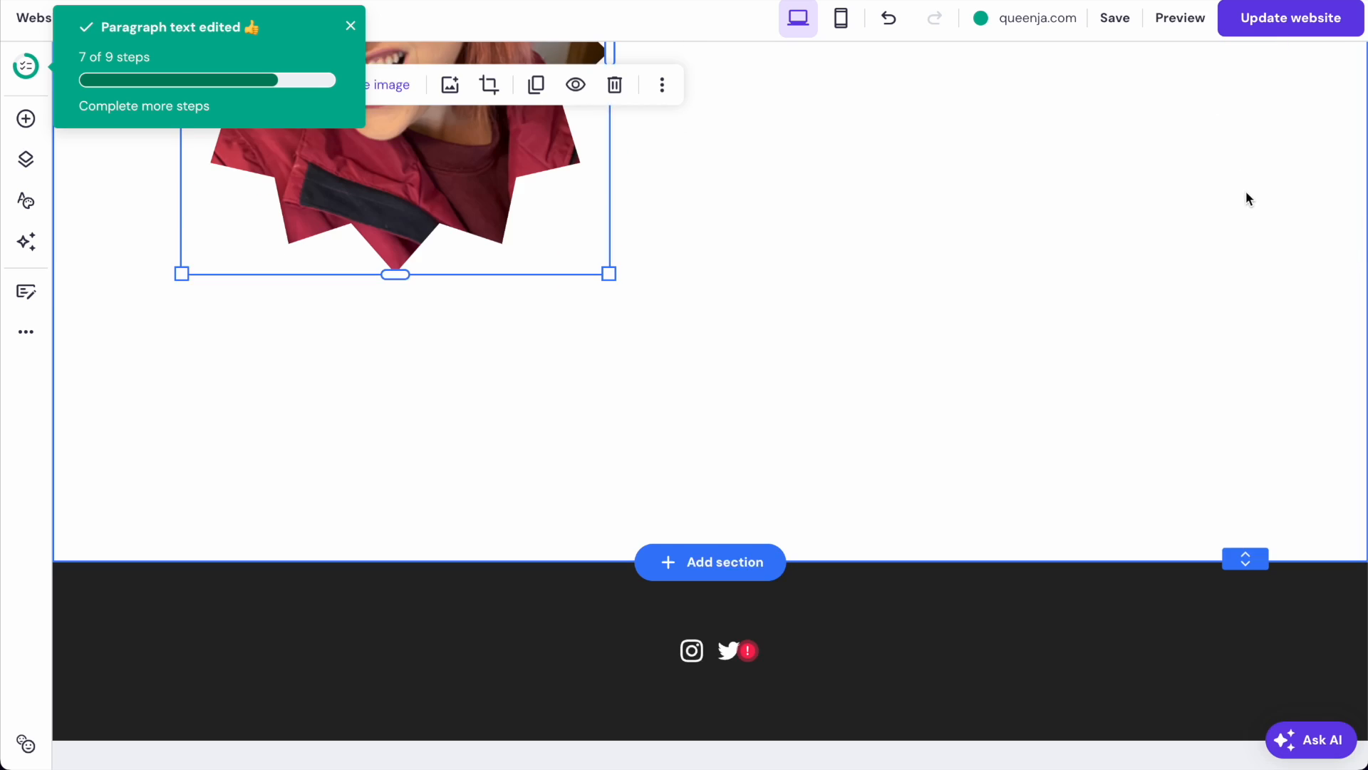
left_click_drag(1246, 563, 1252, 398)
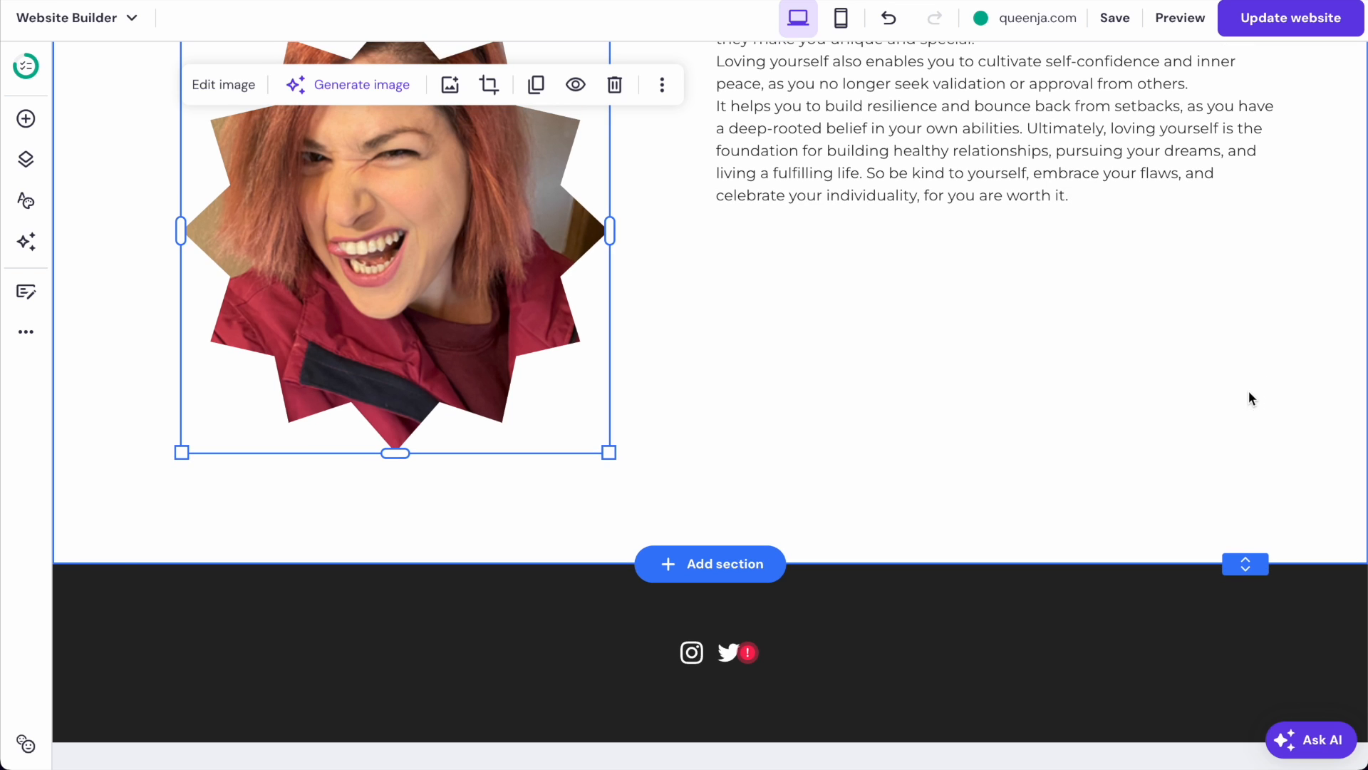
- Enlarge the footer's social icons to 58 px
left_click(693, 654)
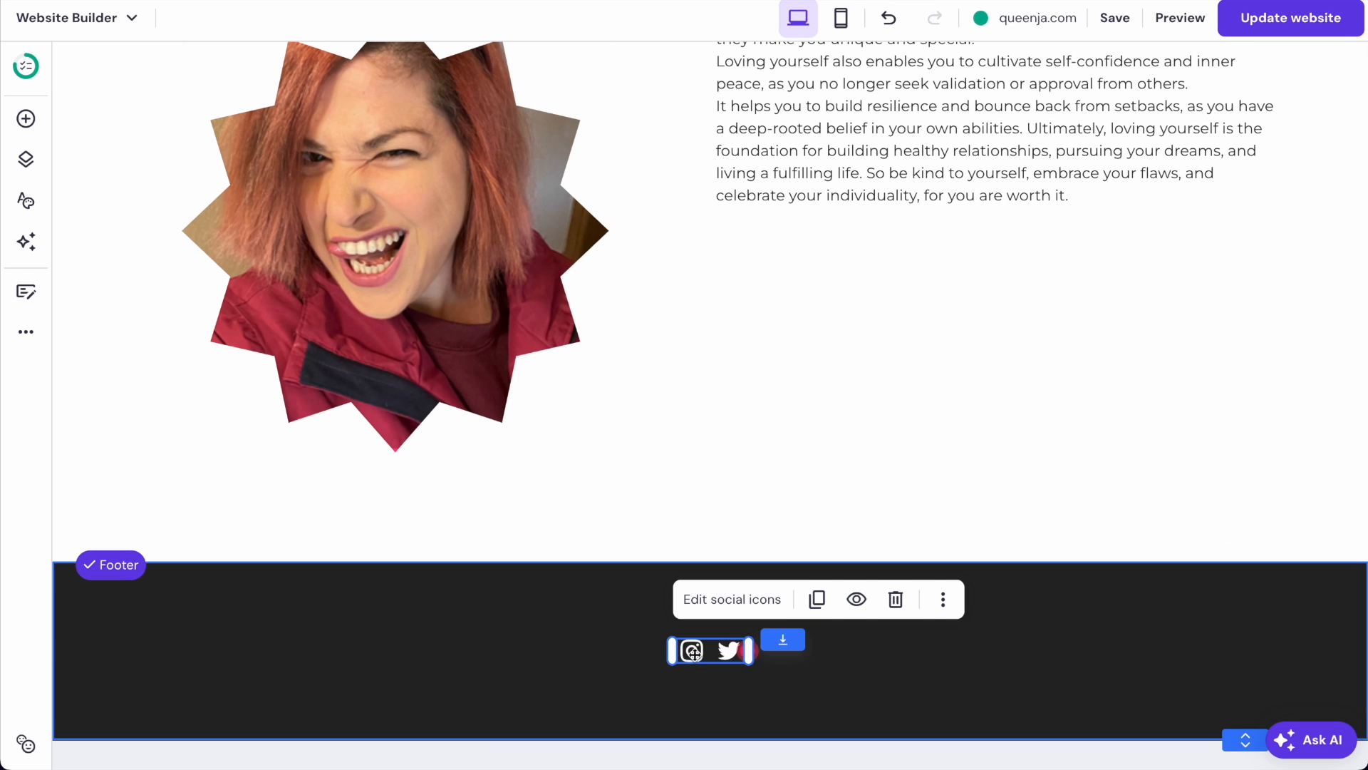
left_click(732, 601)
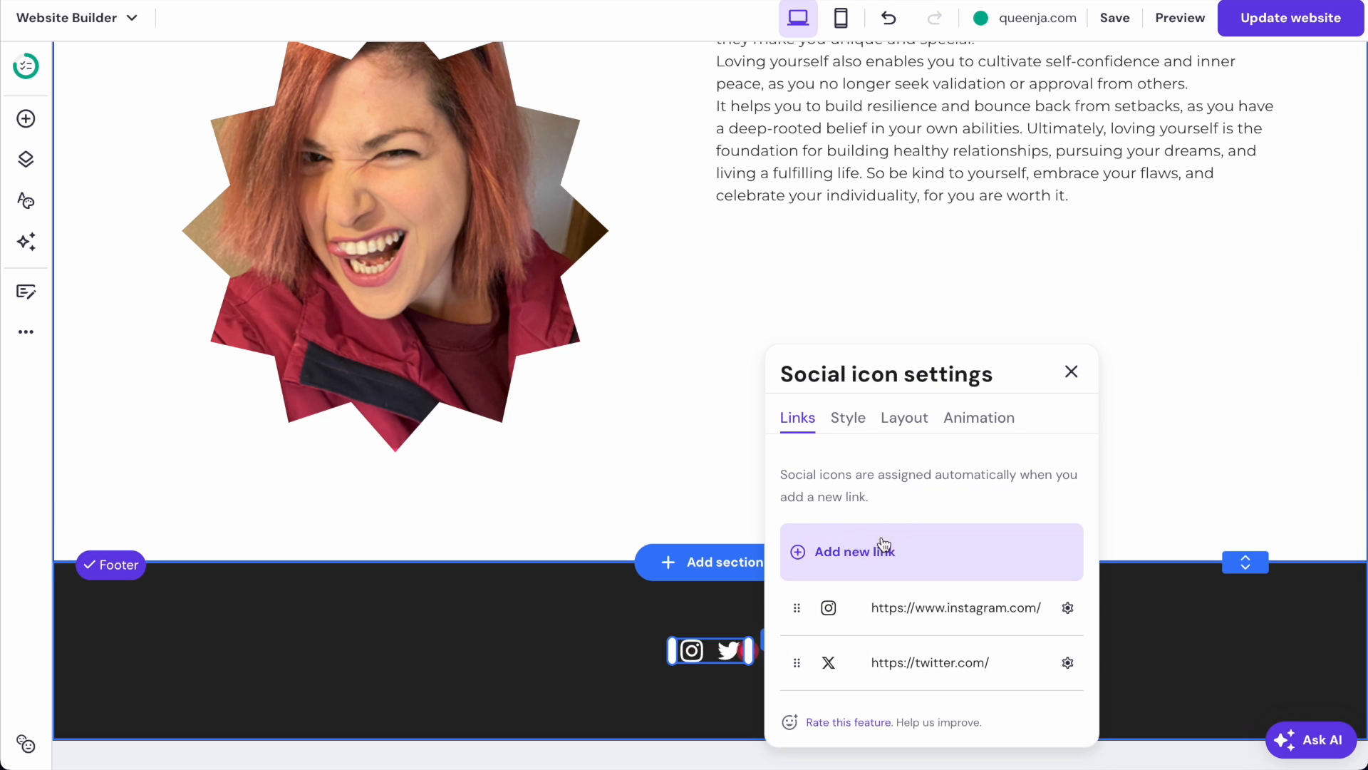
left_click(848, 421)
left_click_drag(822, 546, 904, 543)
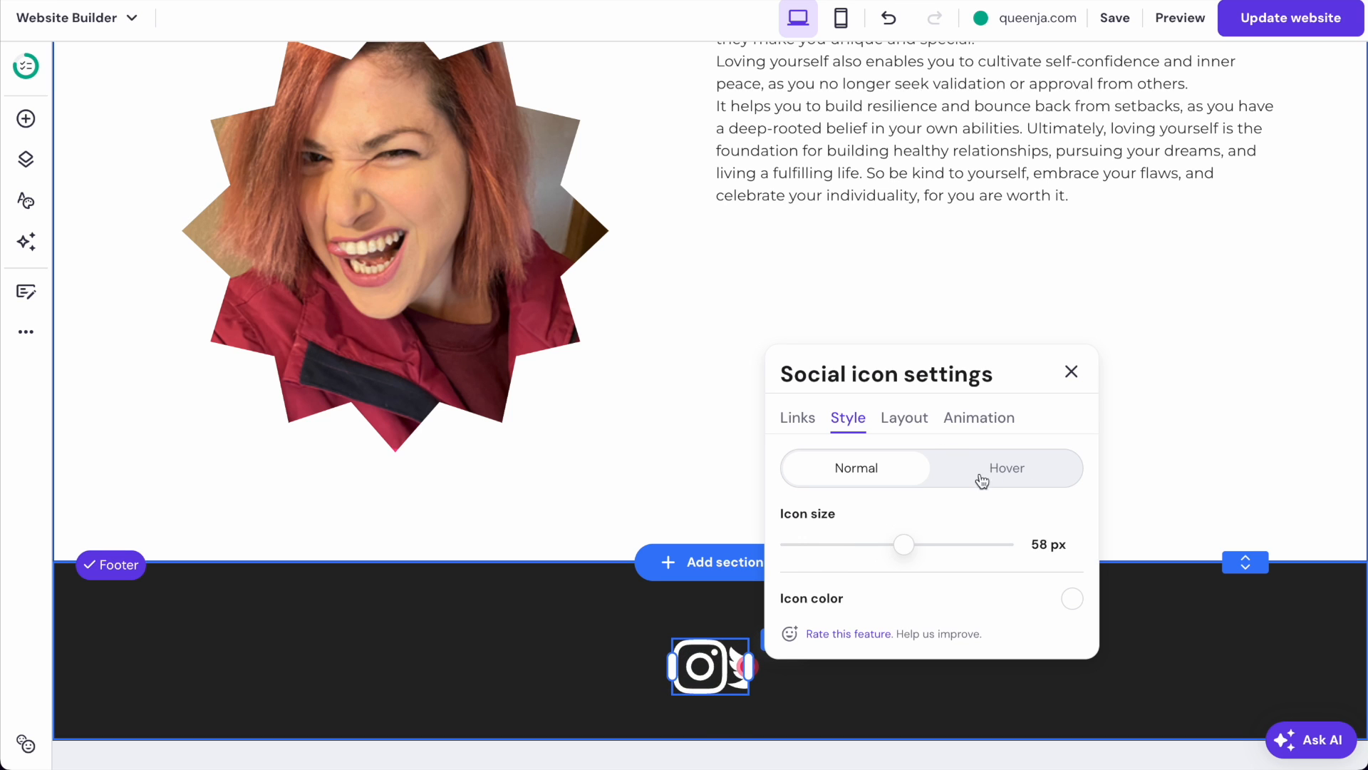
- Widen the footer's social icon block so both icons fit side by side, and shift it left towards the footer's centre
left_click(889, 421)
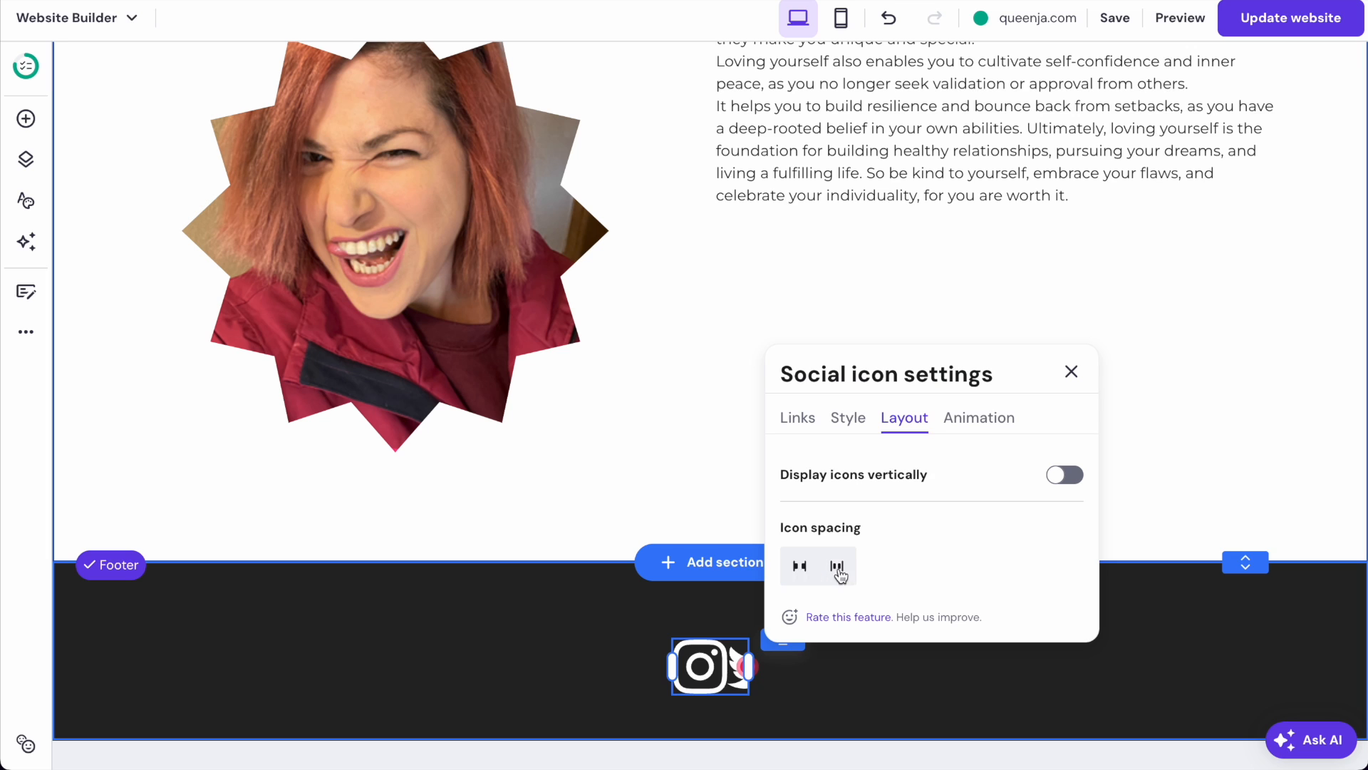
left_click_drag(748, 667, 1155, 623)
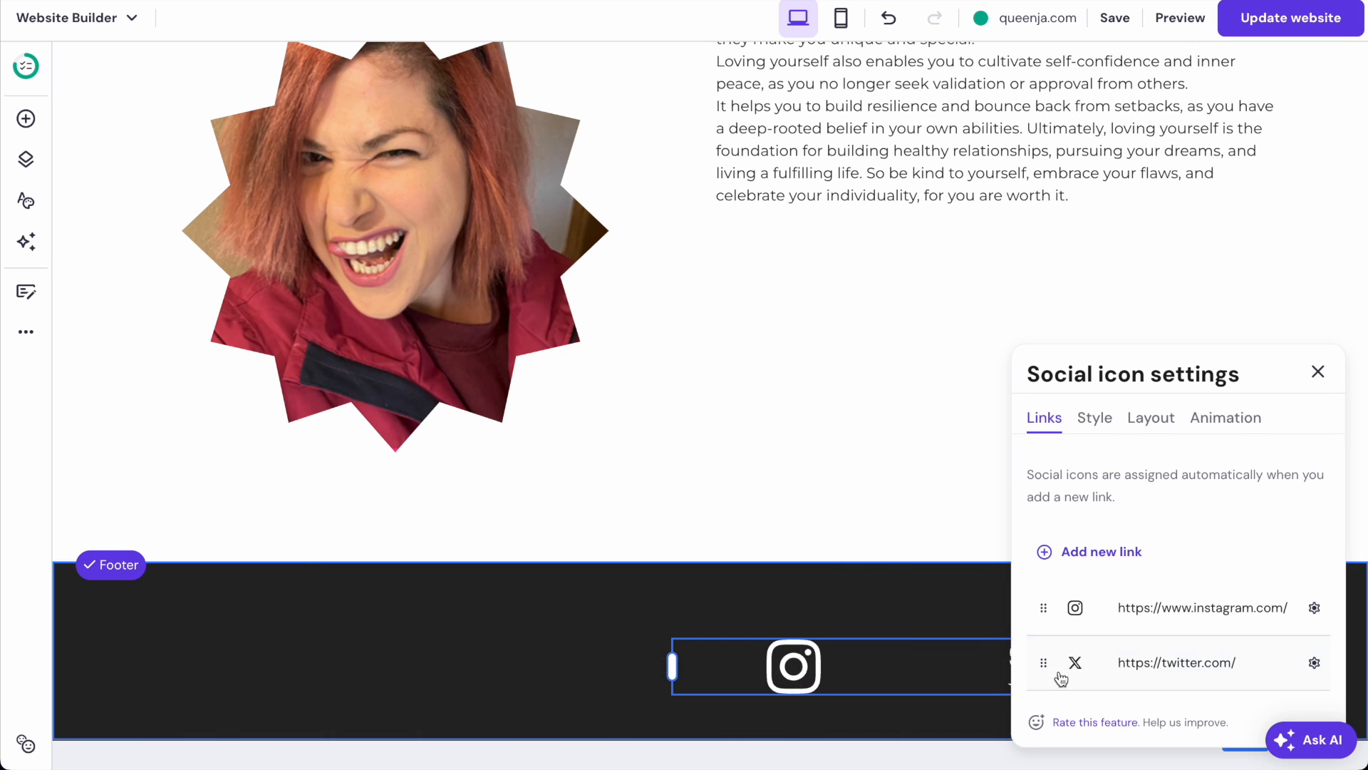
left_click_drag(794, 667, 609, 671)
- Add an Instagram feed to the About section, widen it and place it just below the star-shaped photo
left_click(25, 118)
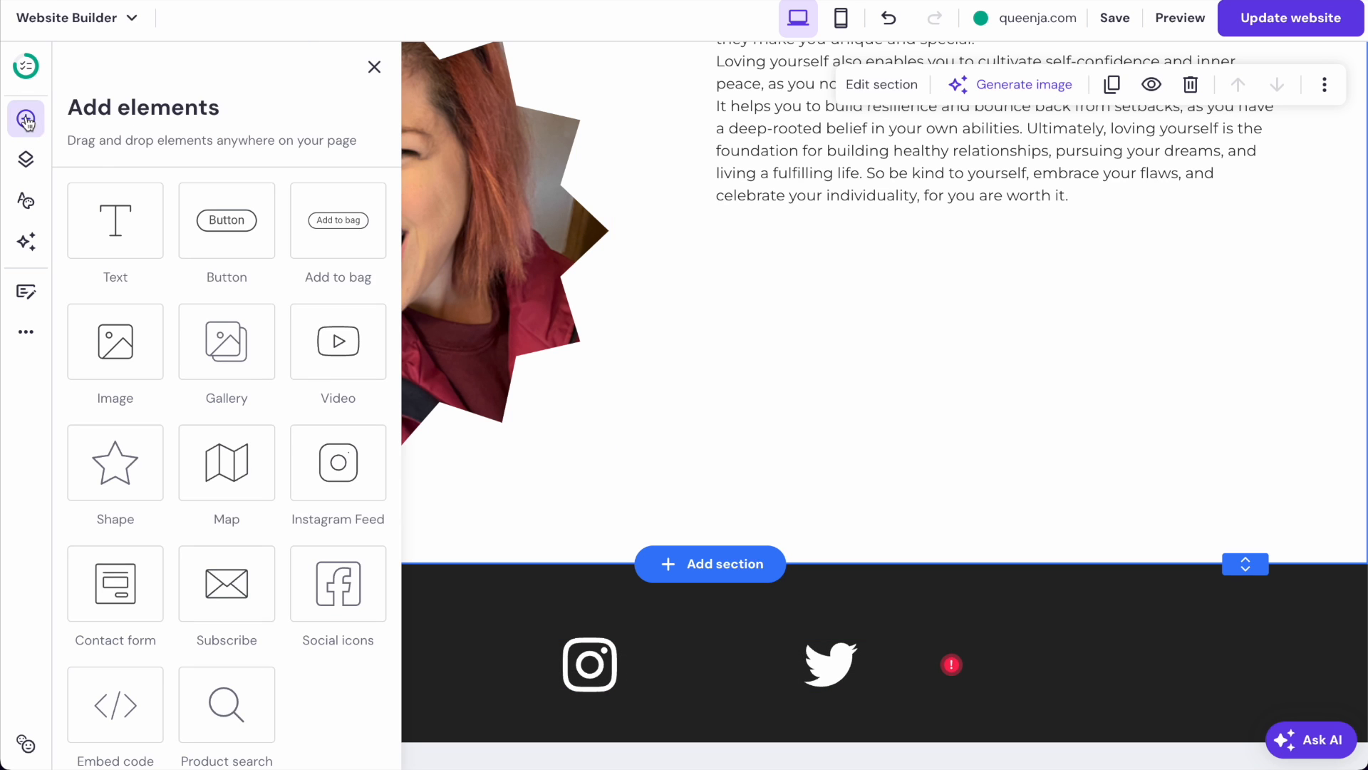
scroll(266, 409, "down", 1)
left_click(351, 458)
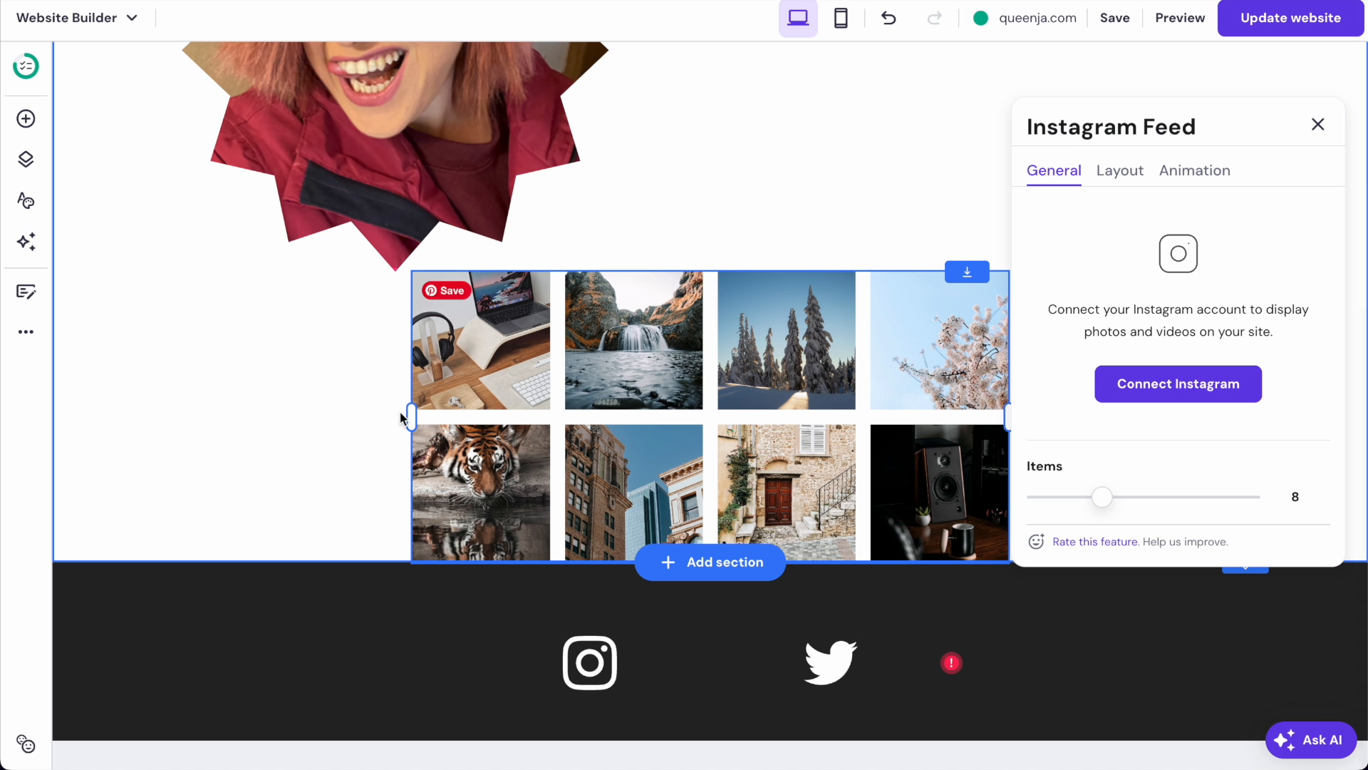
left_click_drag(410, 416, 212, 438)
left_click_drag(645, 376, 739, 428)
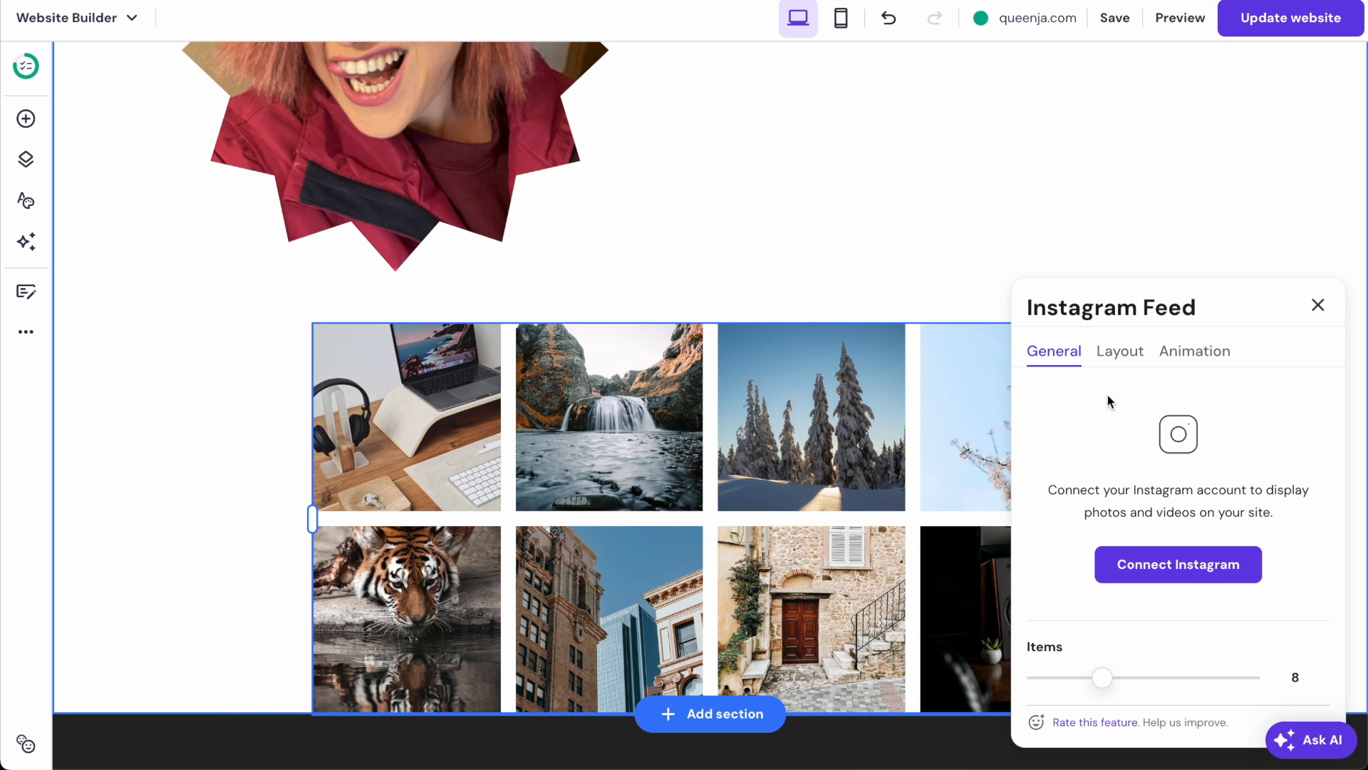
- Connect the feed to the previously authorised Instagram account and set it to 5 items per row
left_click(1194, 579)
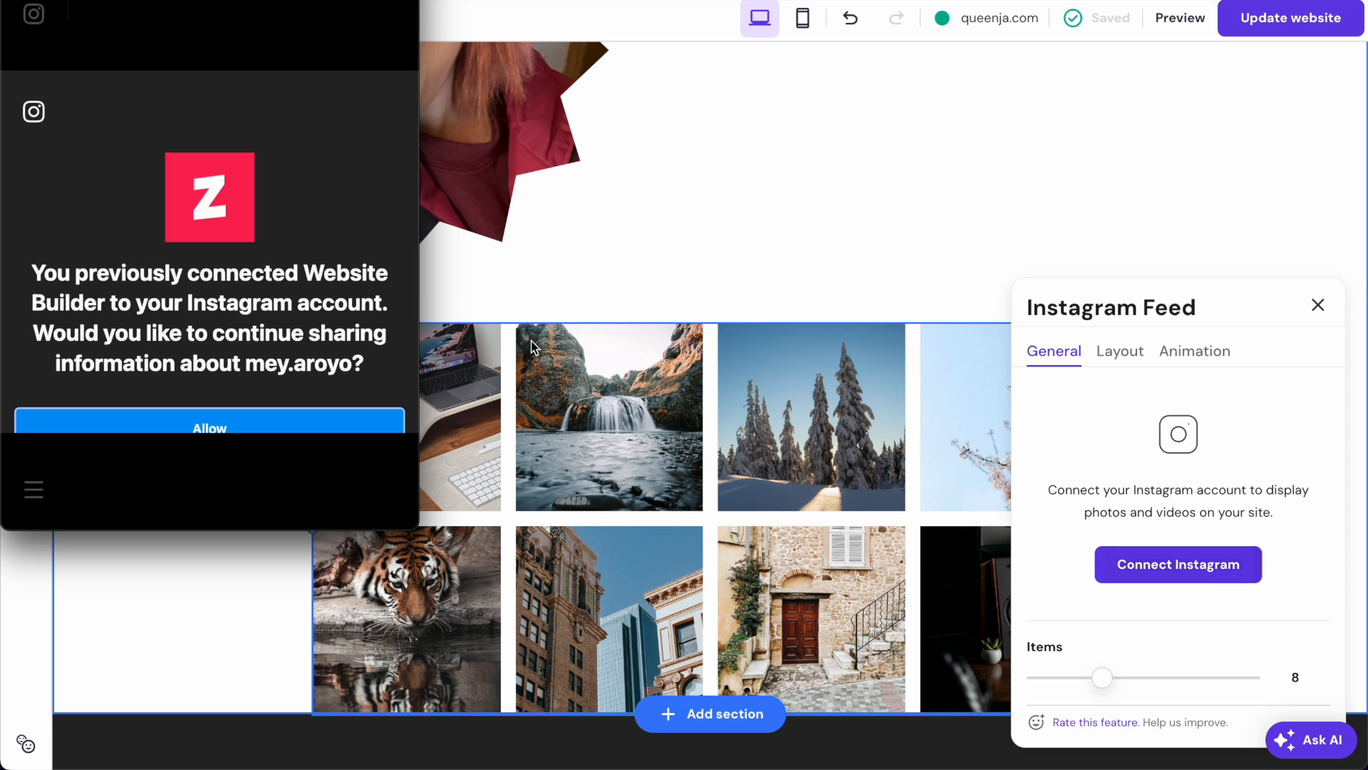
left_click(186, 302)
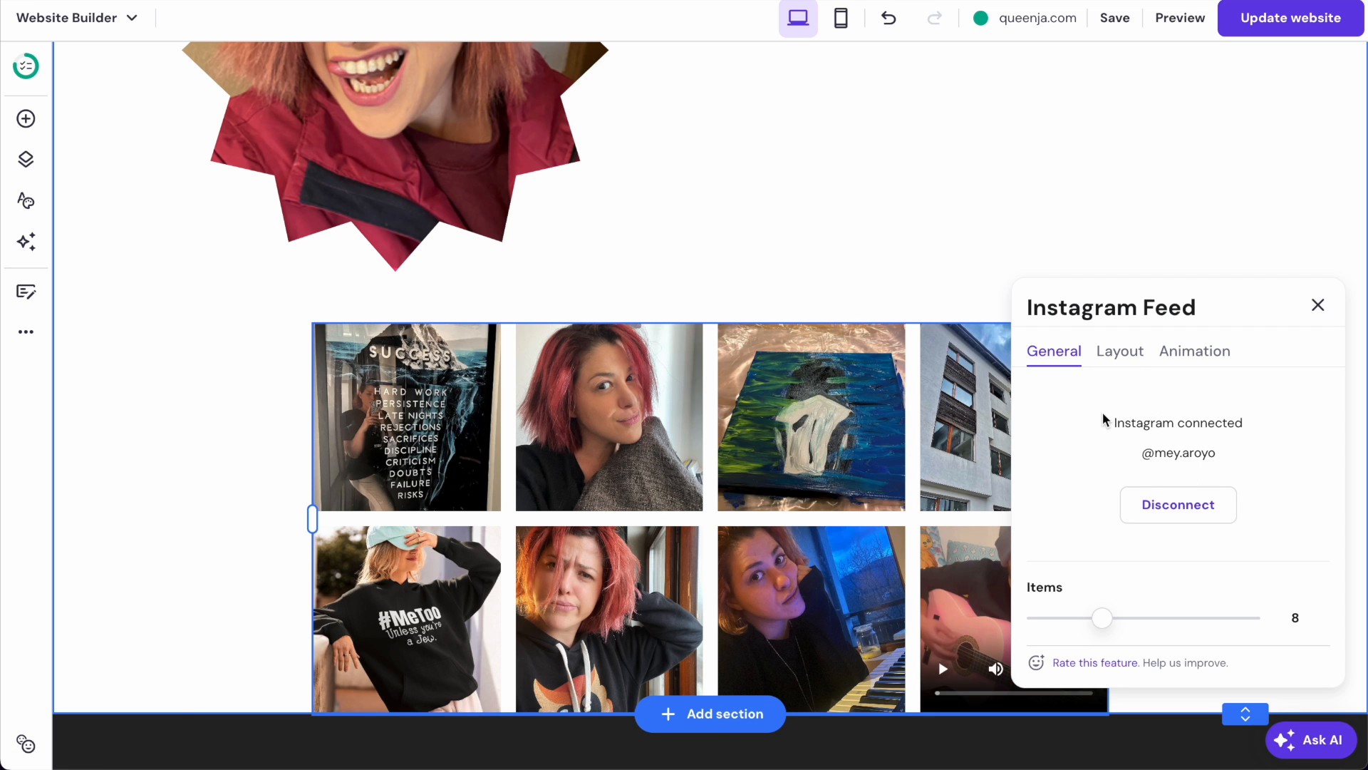
left_click(1124, 361)
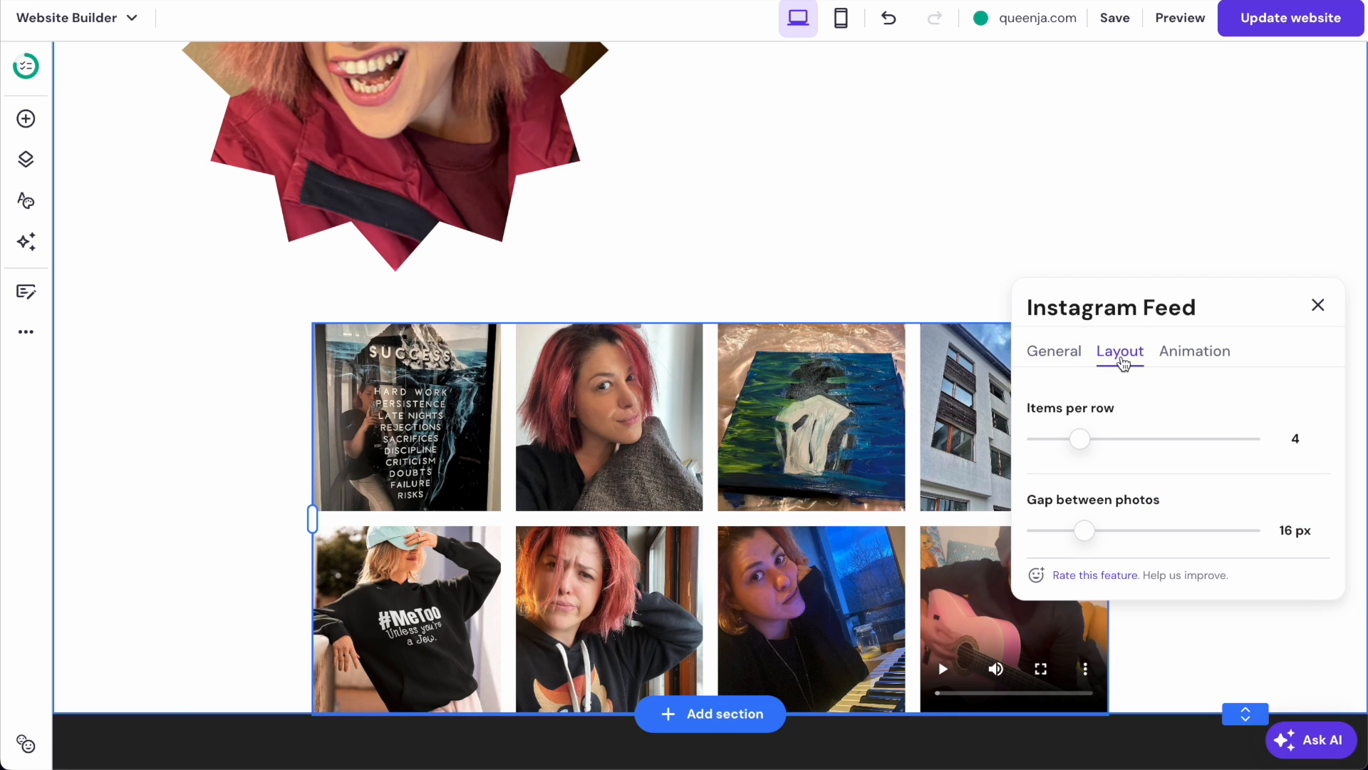
left_click_drag(1078, 438, 1096, 438)
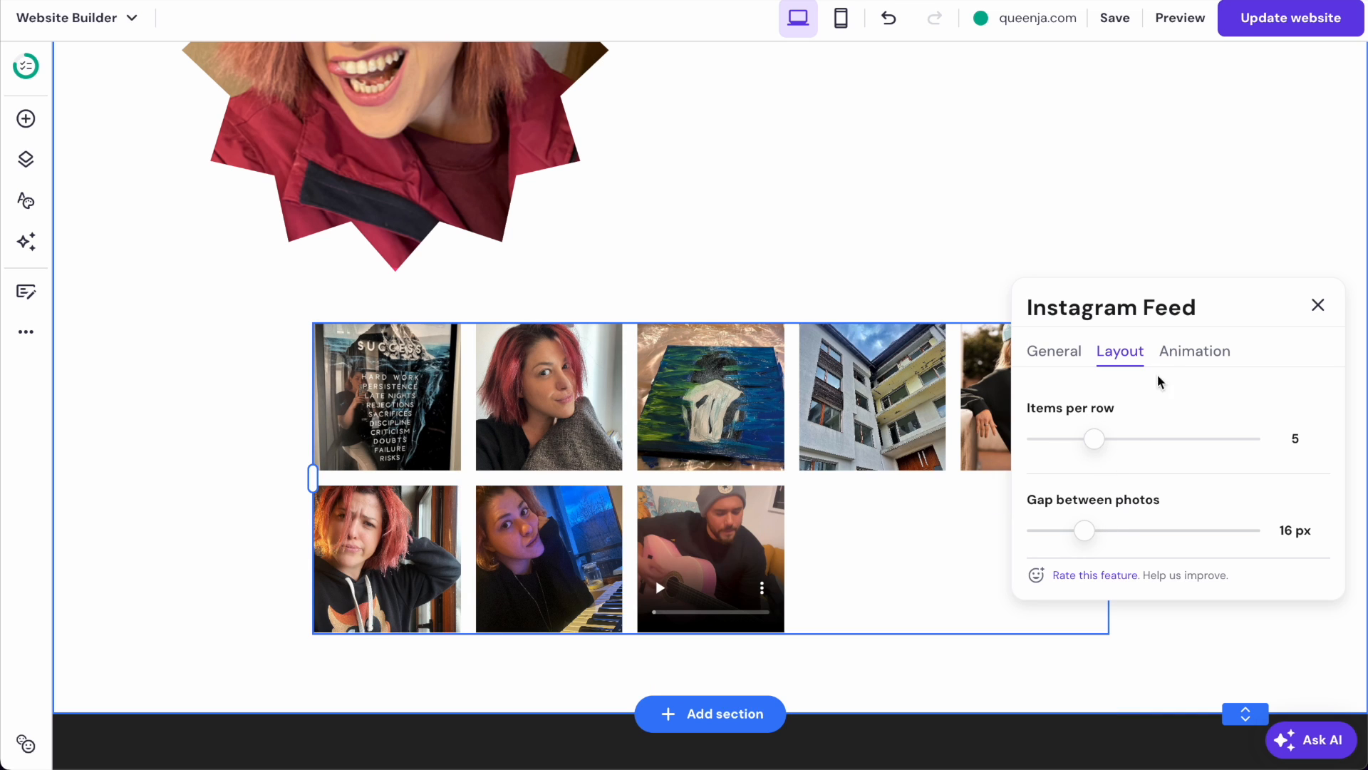
- Set the Instagram feed to 10 items with an 8 px gap between photos
left_click(1055, 354)
mouse_move(1103, 618)
left_mouse_down()
mouse_move(1140, 618)
mouse_move(1118, 618)
left_mouse_up()
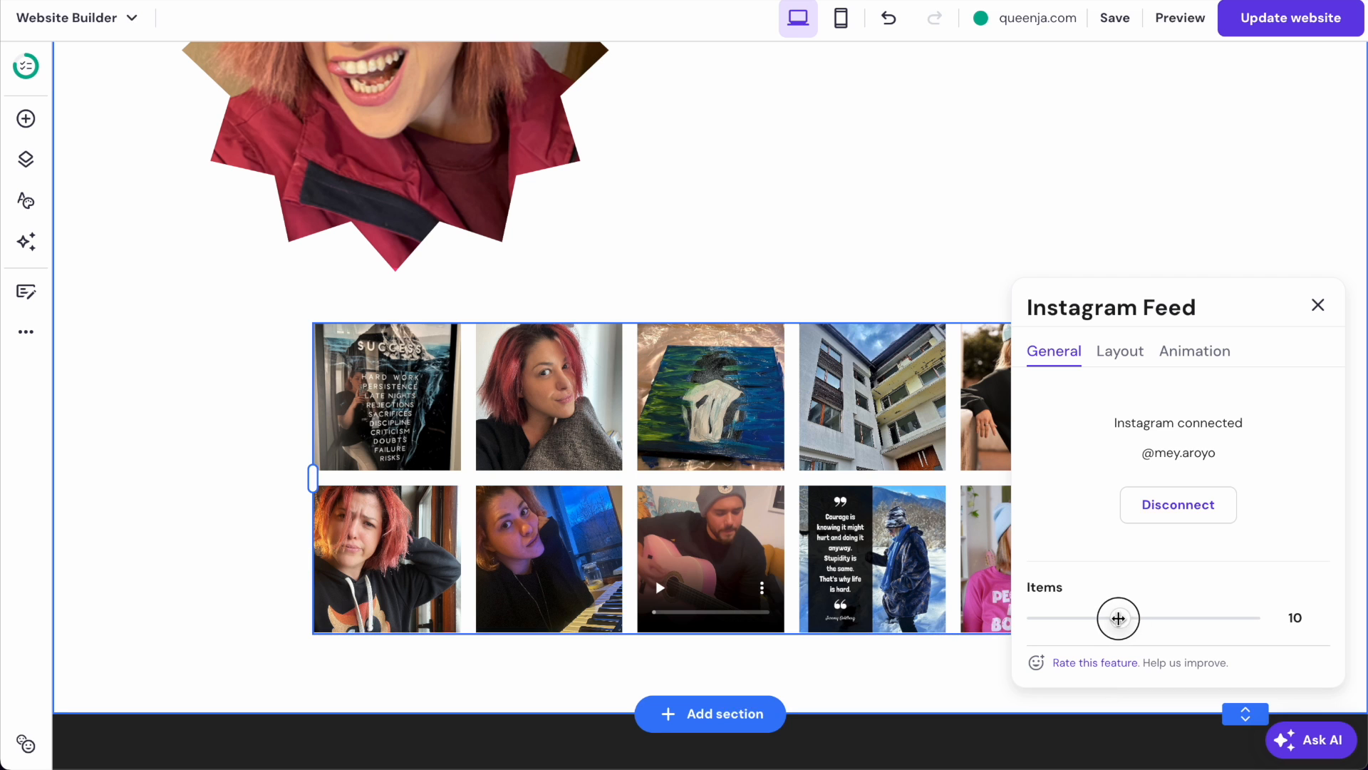
left_click(1136, 354)
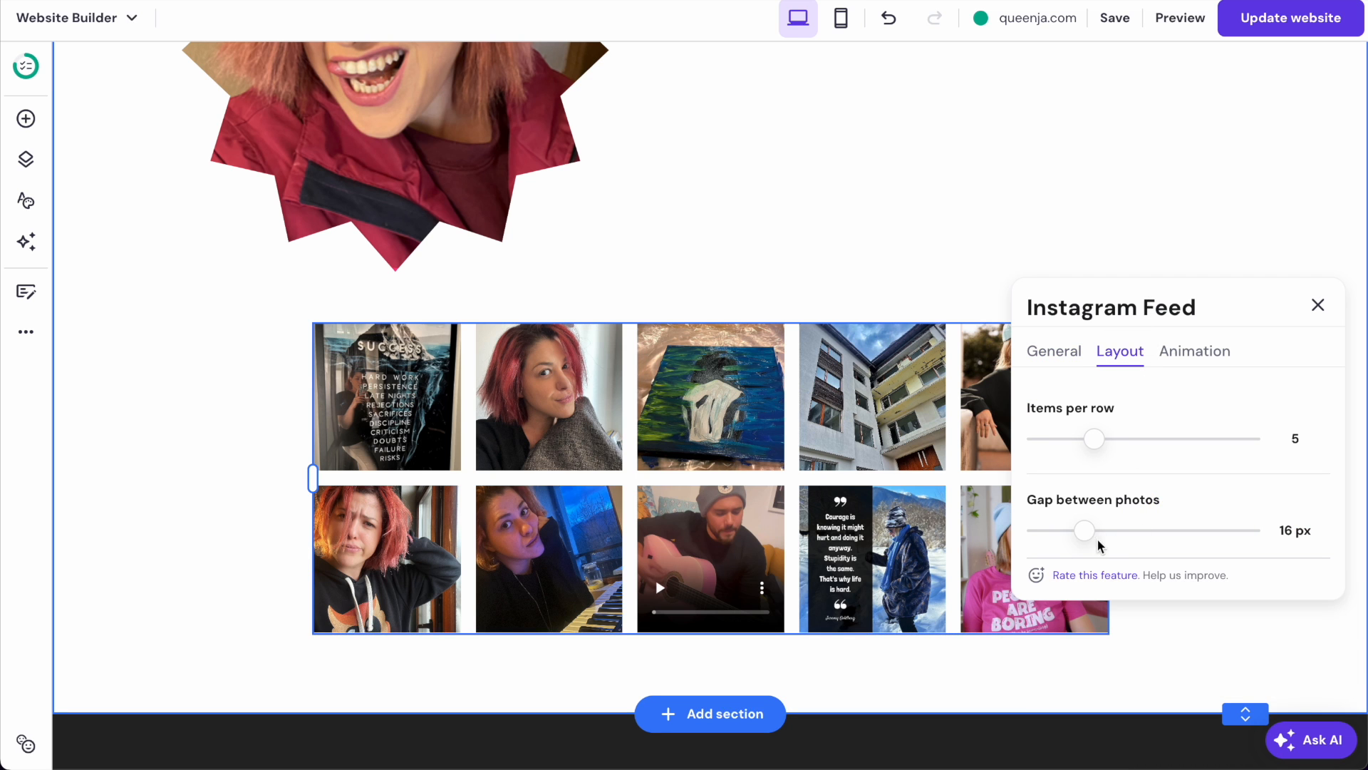
left_click_drag(1087, 530, 1054, 532)
left_click(1057, 358)
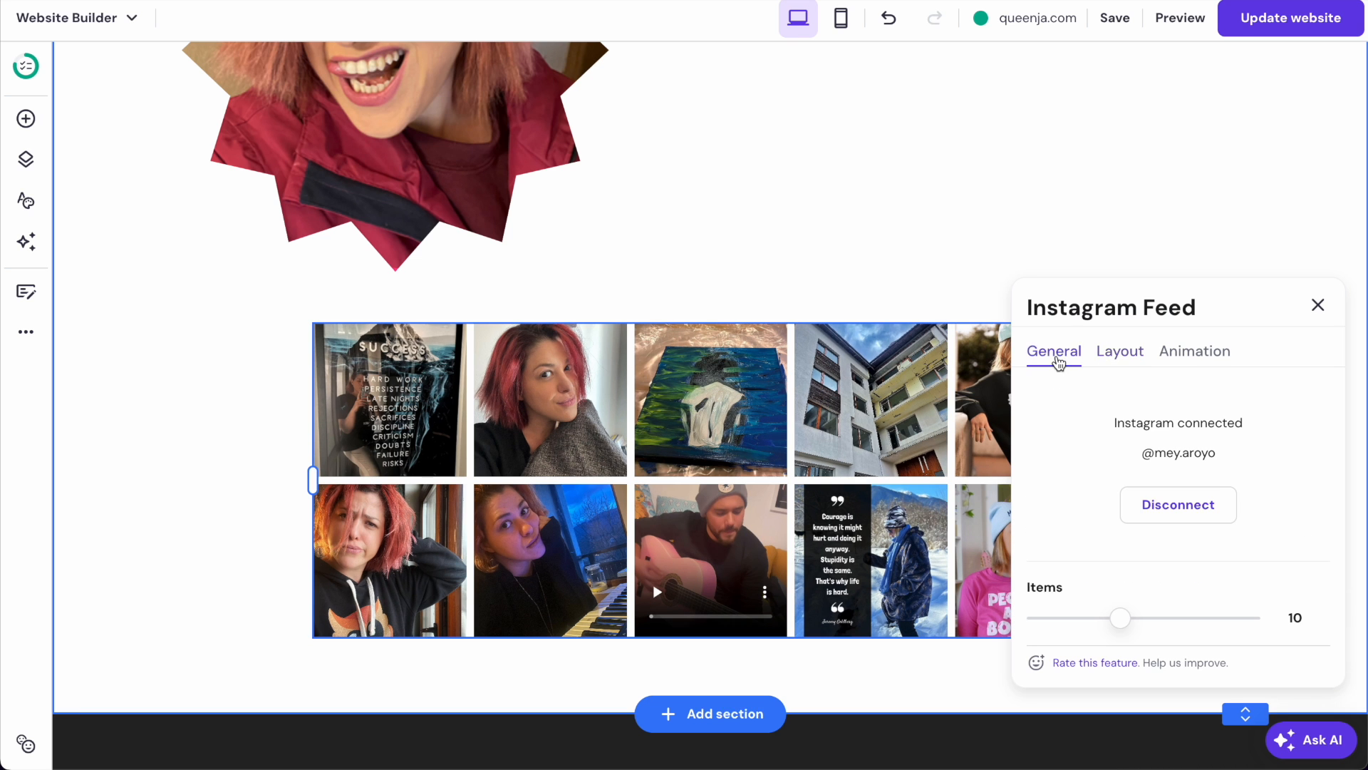
- Limit the Instagram feed to 6 items, all shown in a single row of 6
left_click_drag(1122, 618, 1081, 618)
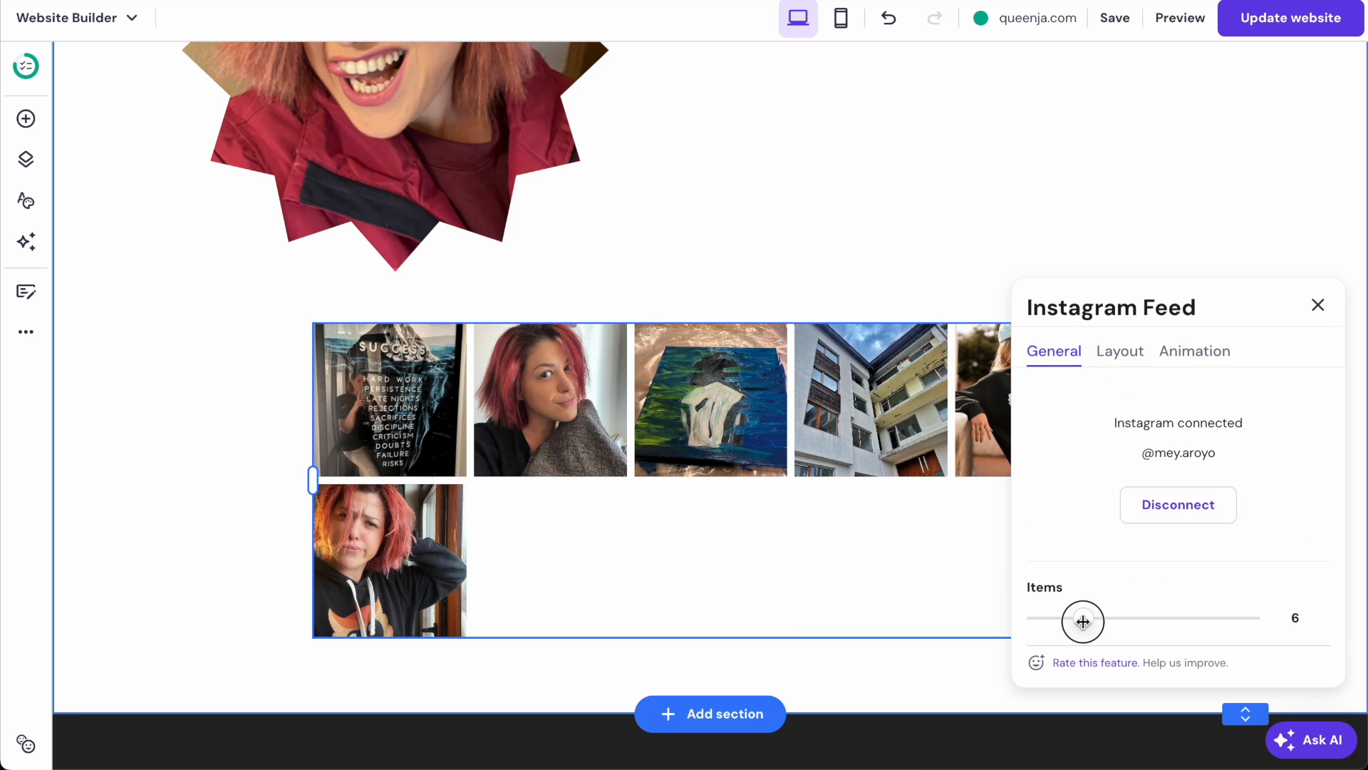
left_click(1130, 358)
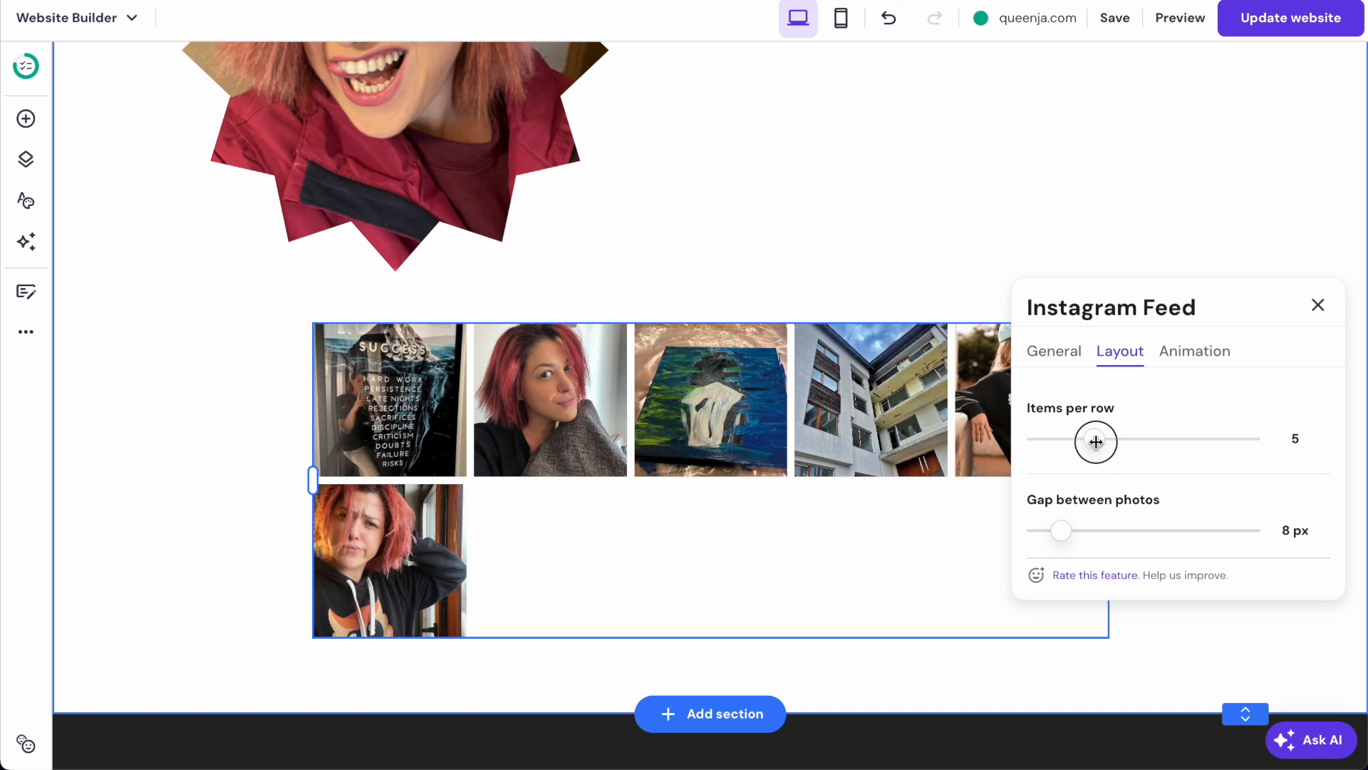
left_click_drag(1094, 439, 1108, 438)
- Stretch the Instagram feed across the full content grid and shorten the section to end just below it
left_click_drag(629, 445, 456, 430)
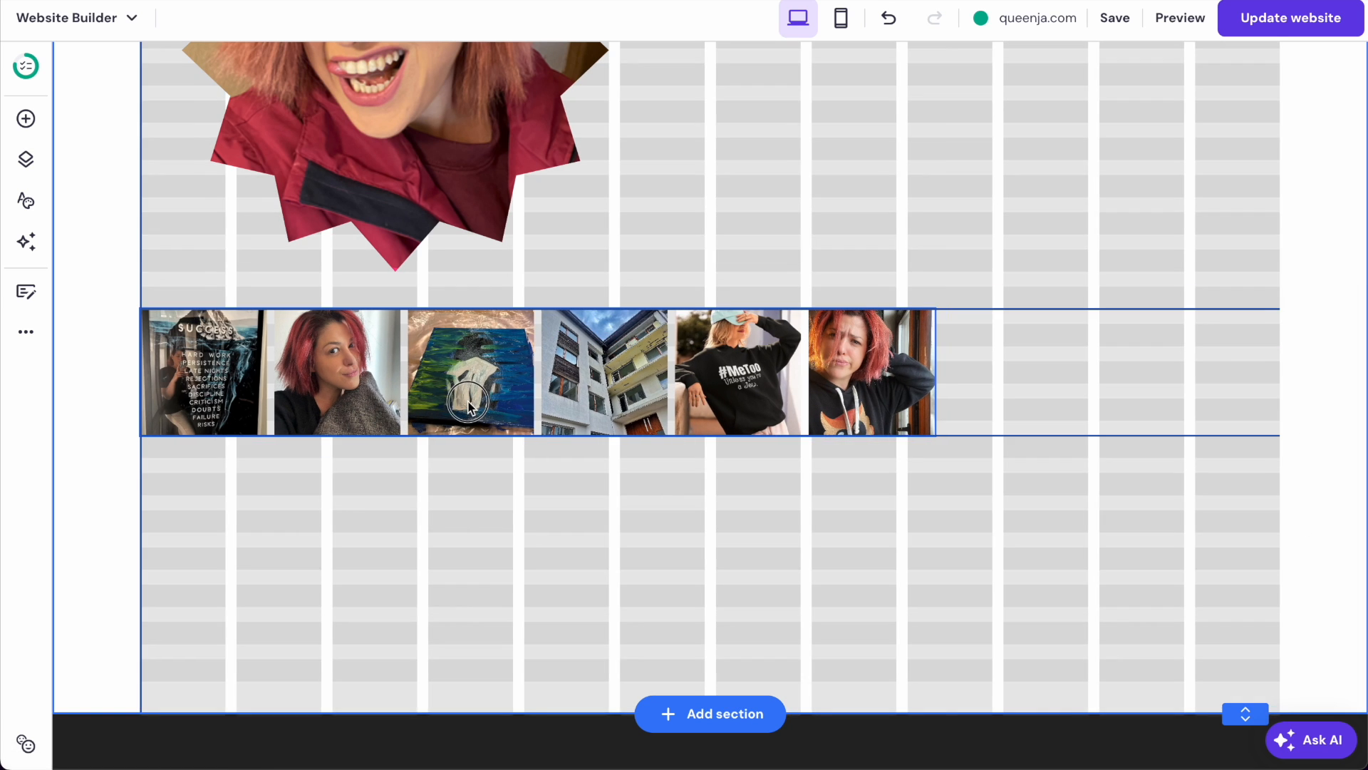
left_click_drag(938, 380, 1292, 417)
left_click(1004, 244)
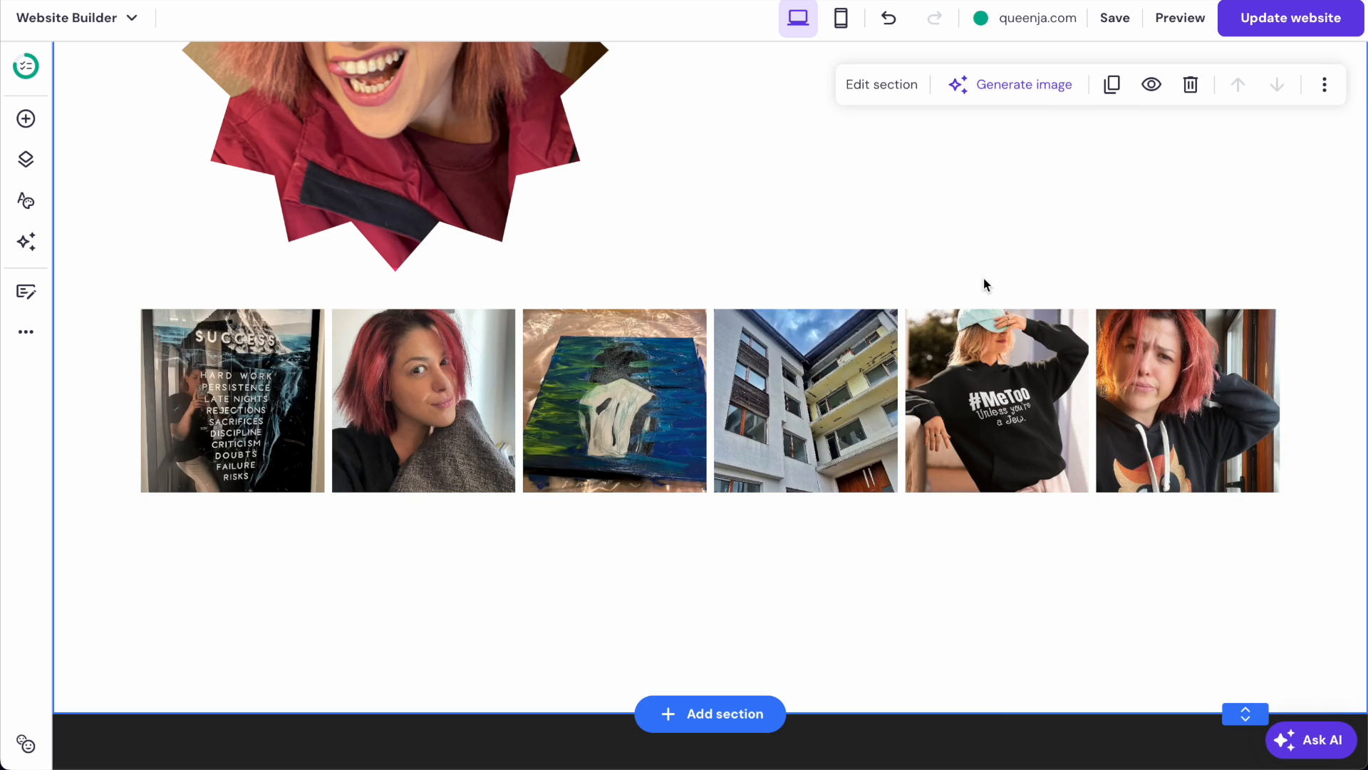
left_click_drag(1224, 707, 1229, 554)
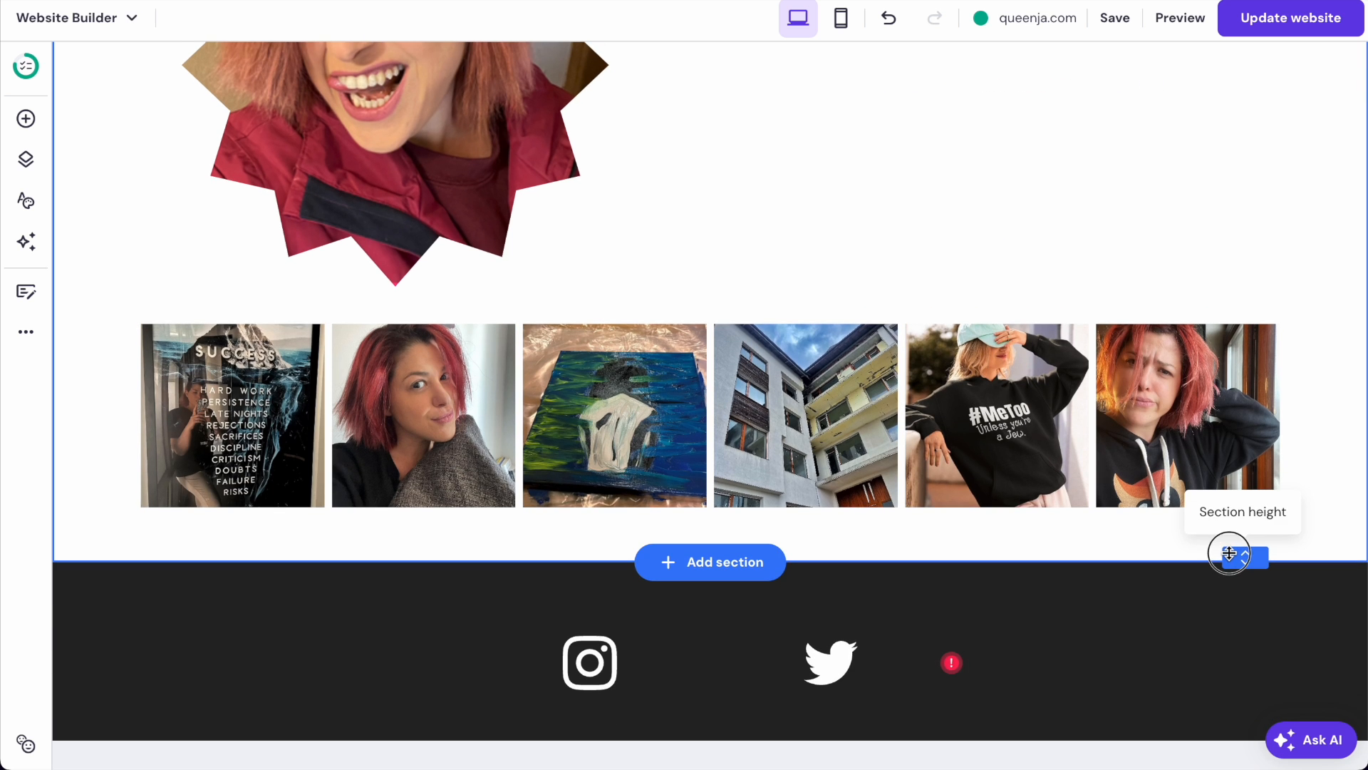
- Add a blank section between the Instagram feed and the footer
scroll(681, 515, "up", 6)
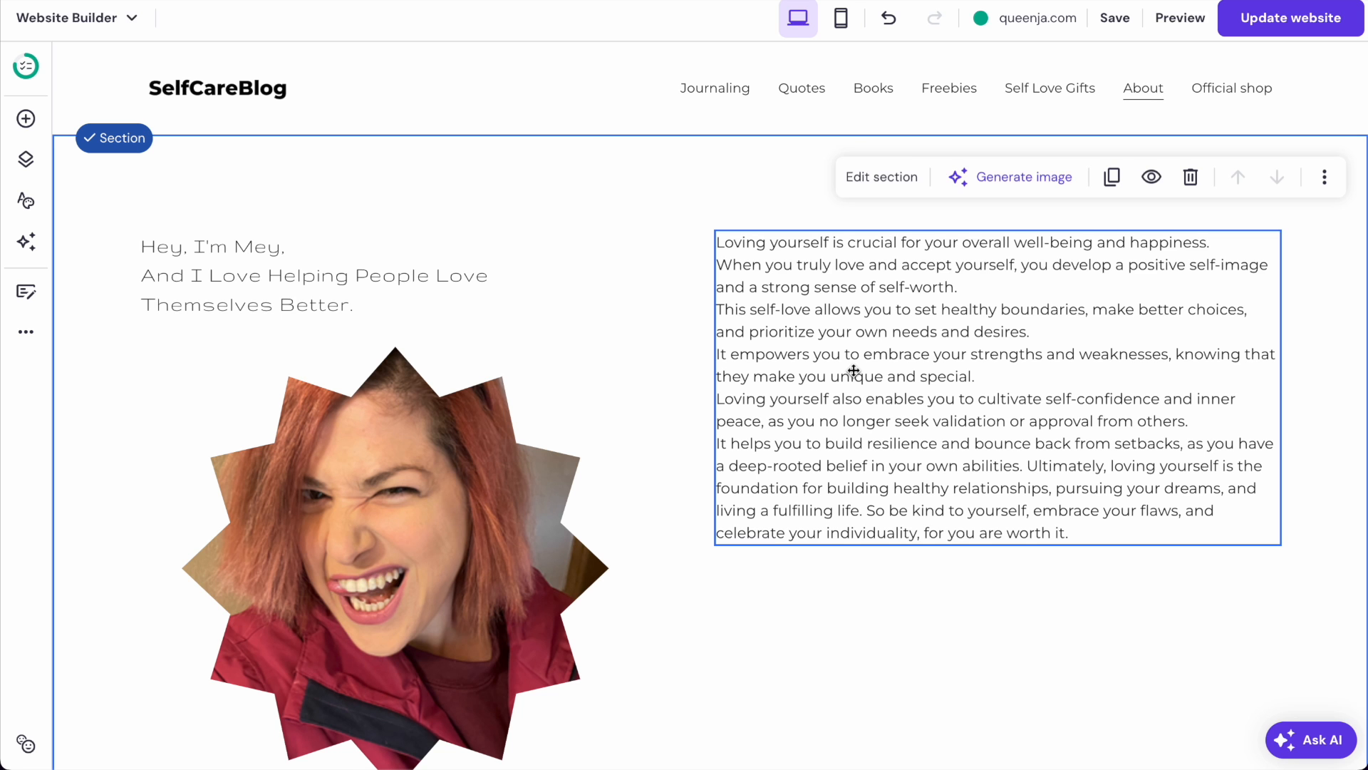
scroll(853, 371, "down", 7)
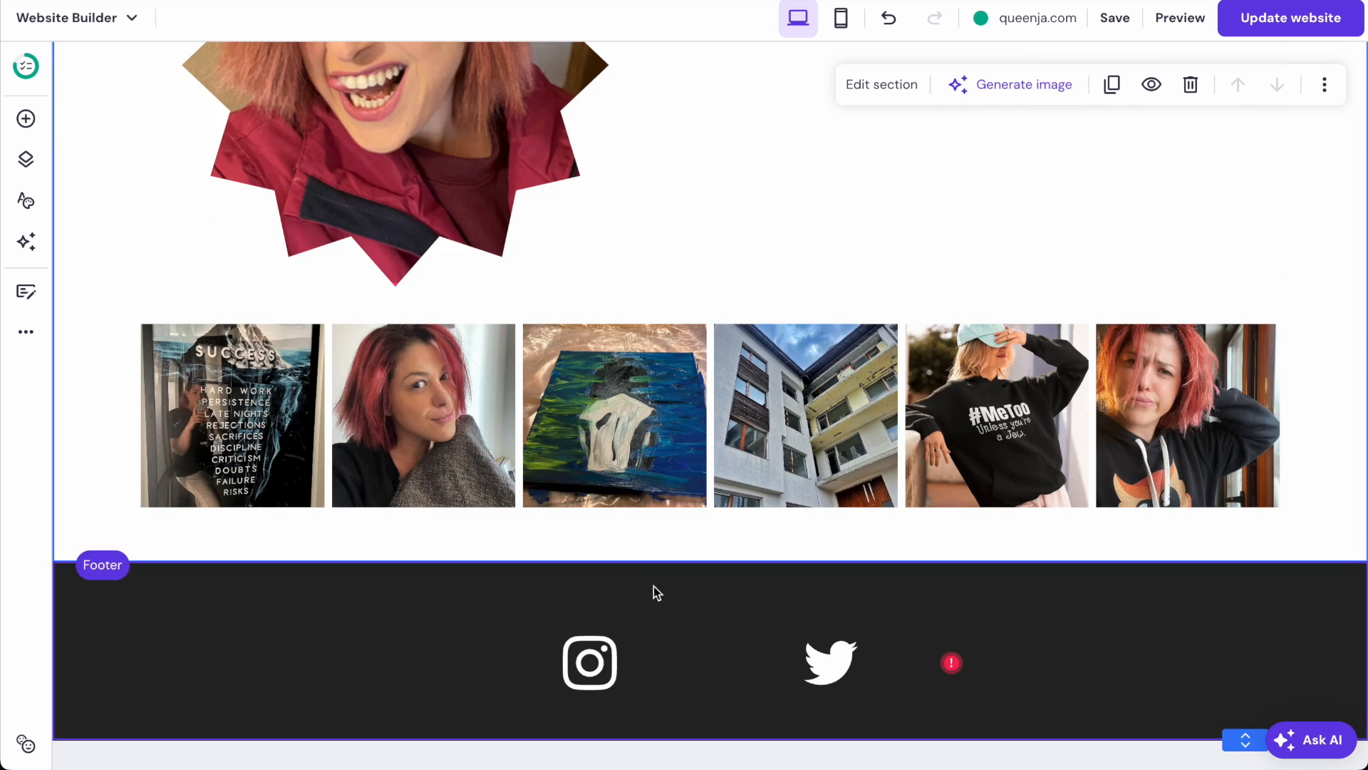
mouse_move(716, 564)
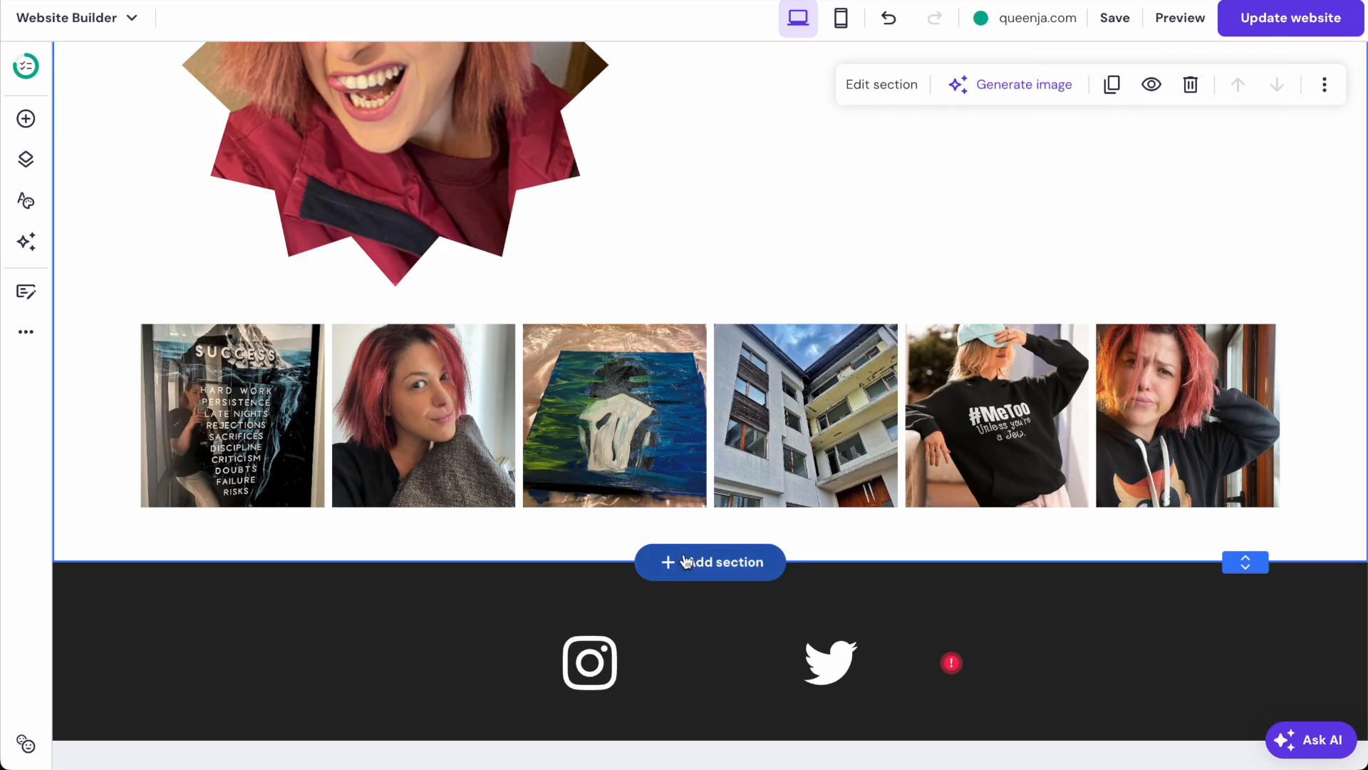
left_click(731, 563)
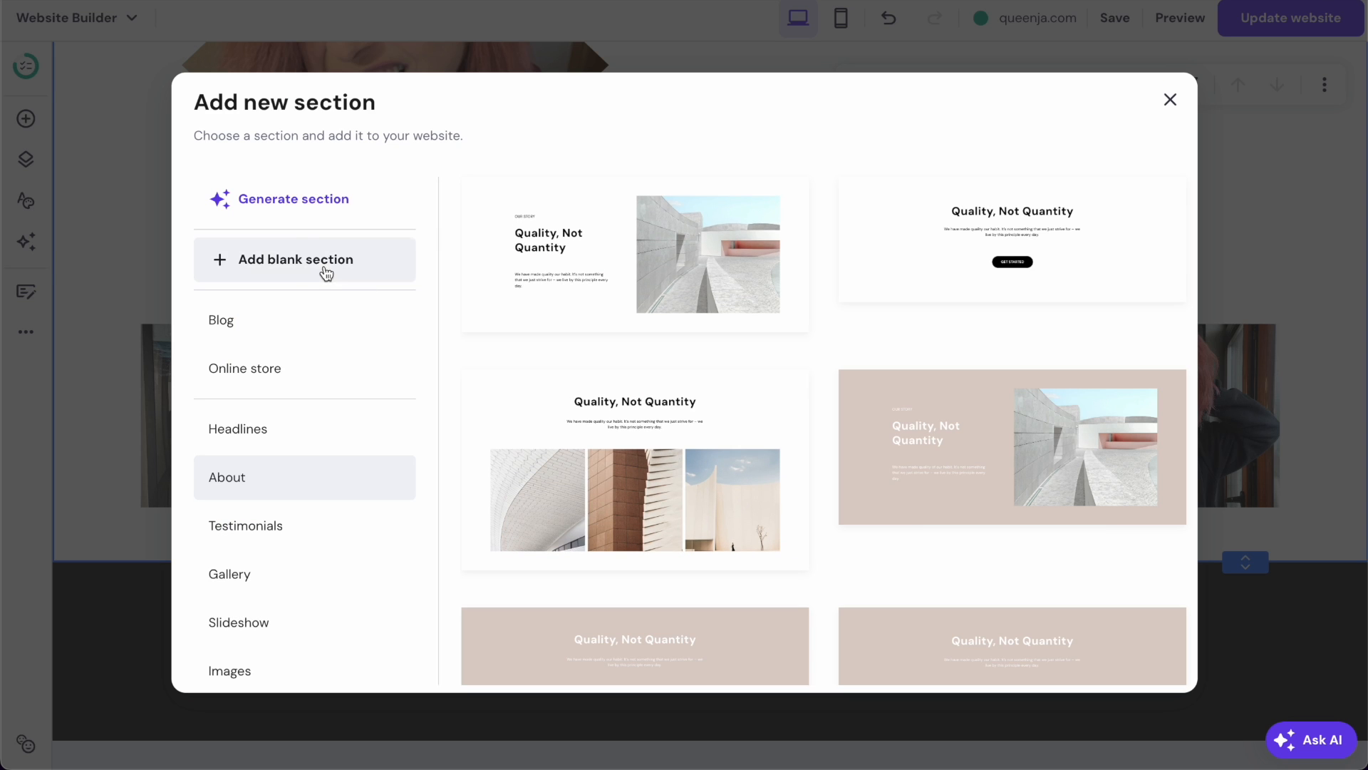
left_click(306, 270)
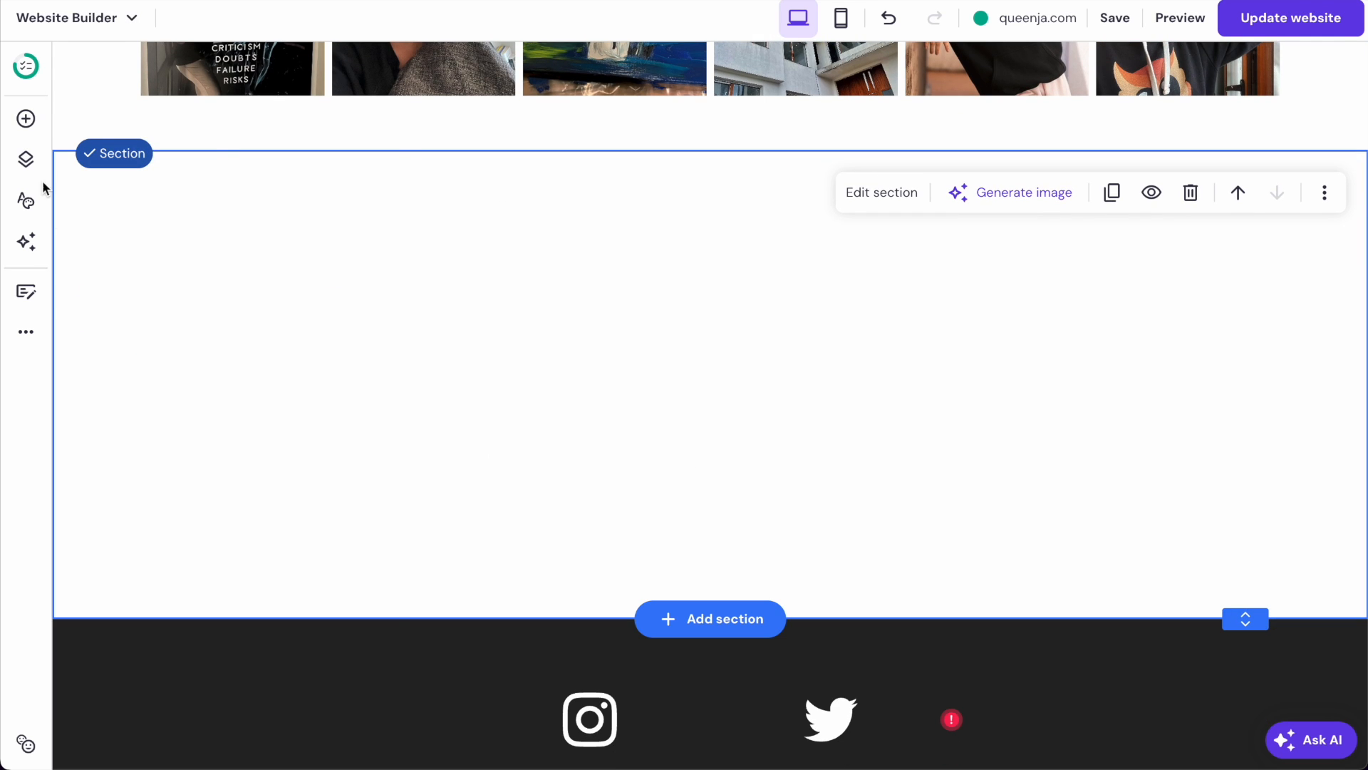
- Insert a gallery element in the blank section and move it to the section's right side
left_click(25, 120)
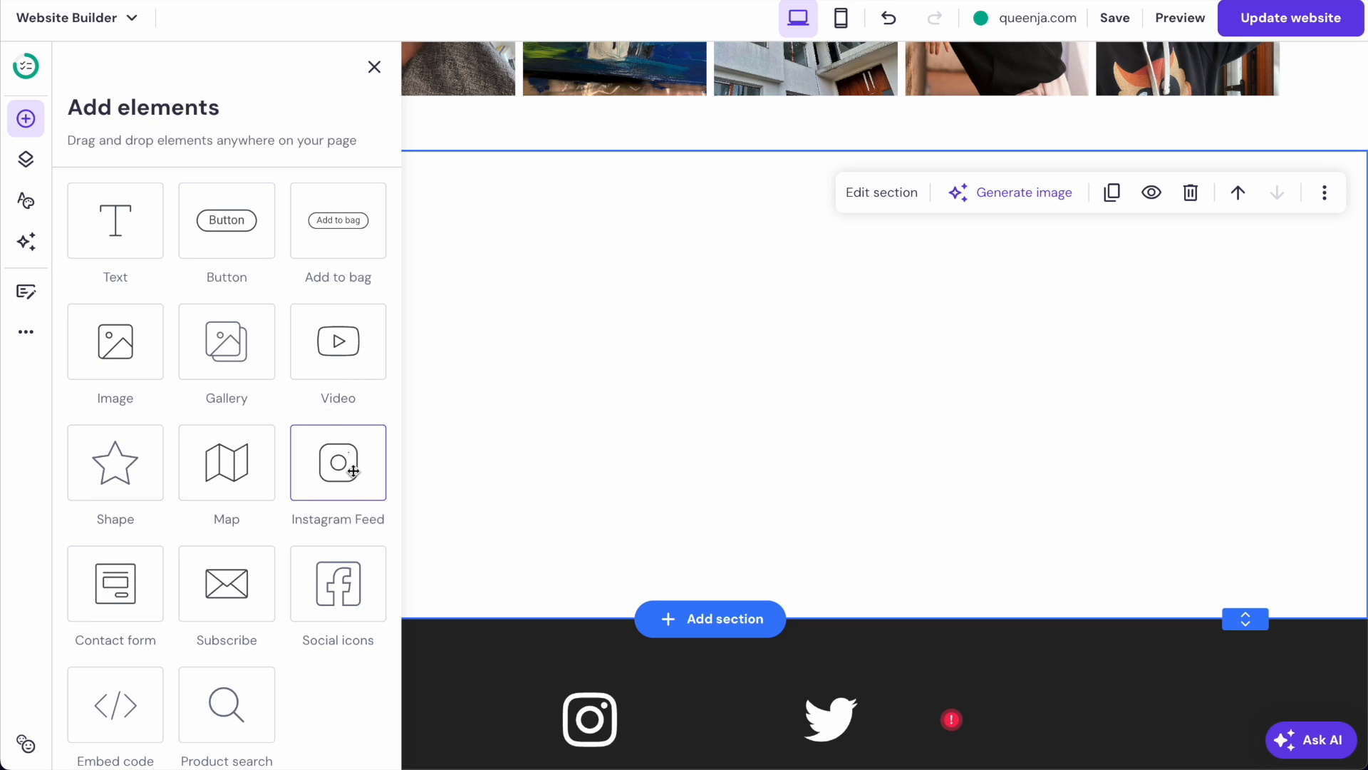
left_click(223, 353)
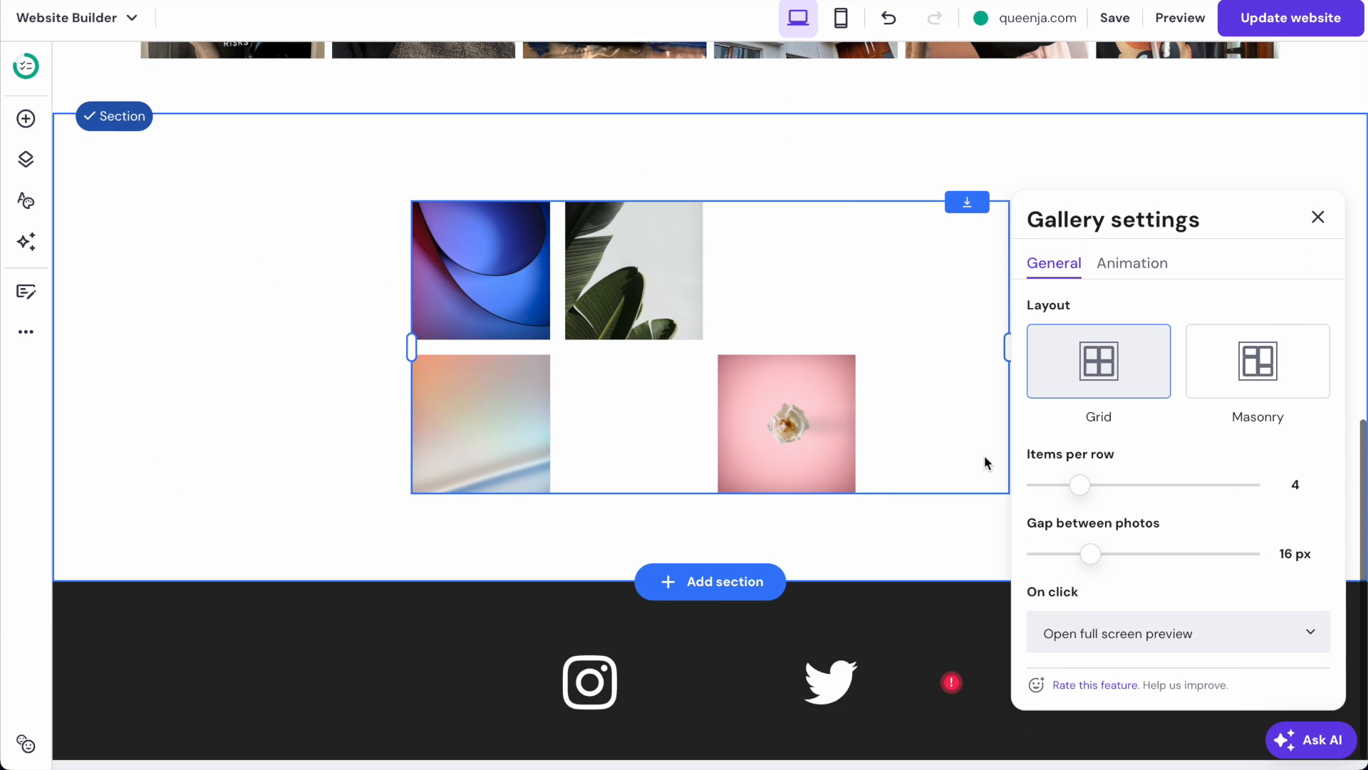
left_click_drag(787, 363, 1043, 308)
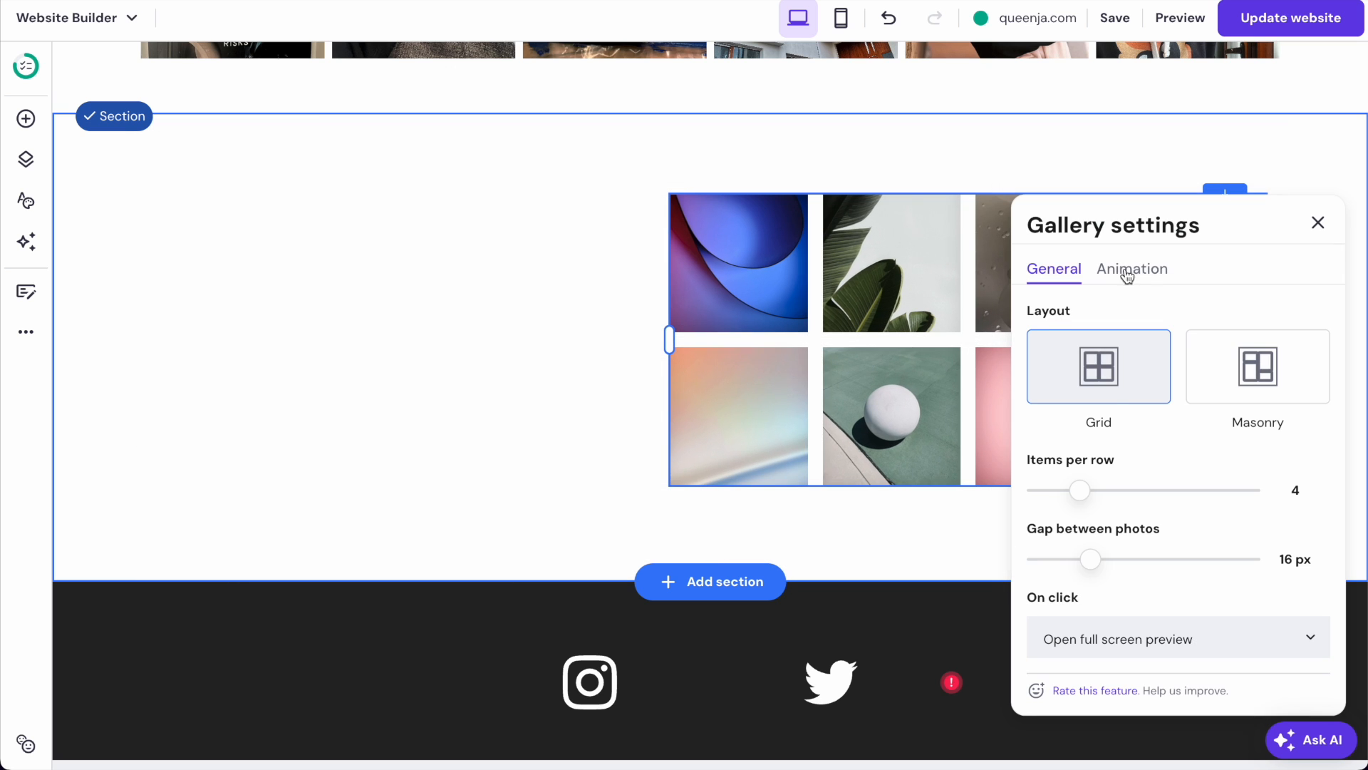
- Give the gallery a Masonry layout with 4 items per row, a 28 px photo gap and the click action Nothing
left_click(1256, 394)
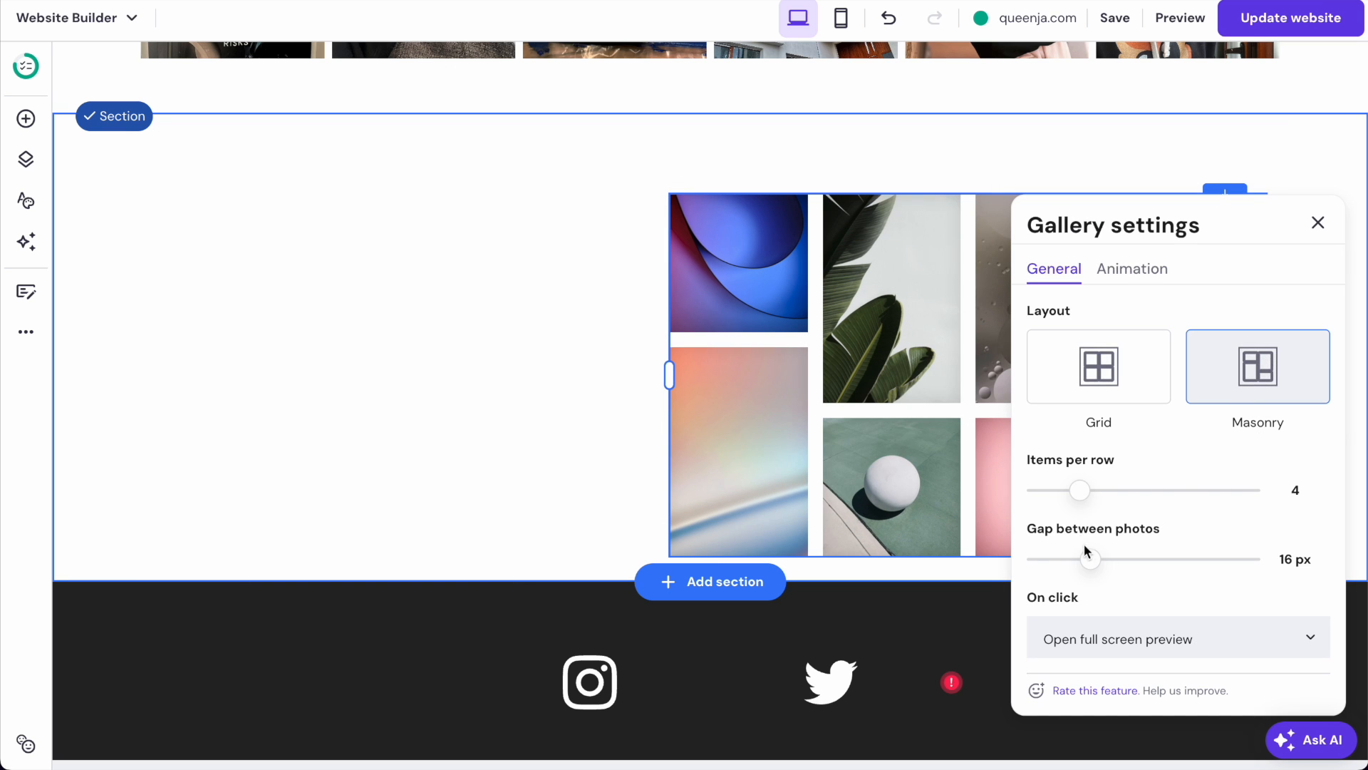
left_click_drag(1079, 490, 1109, 490)
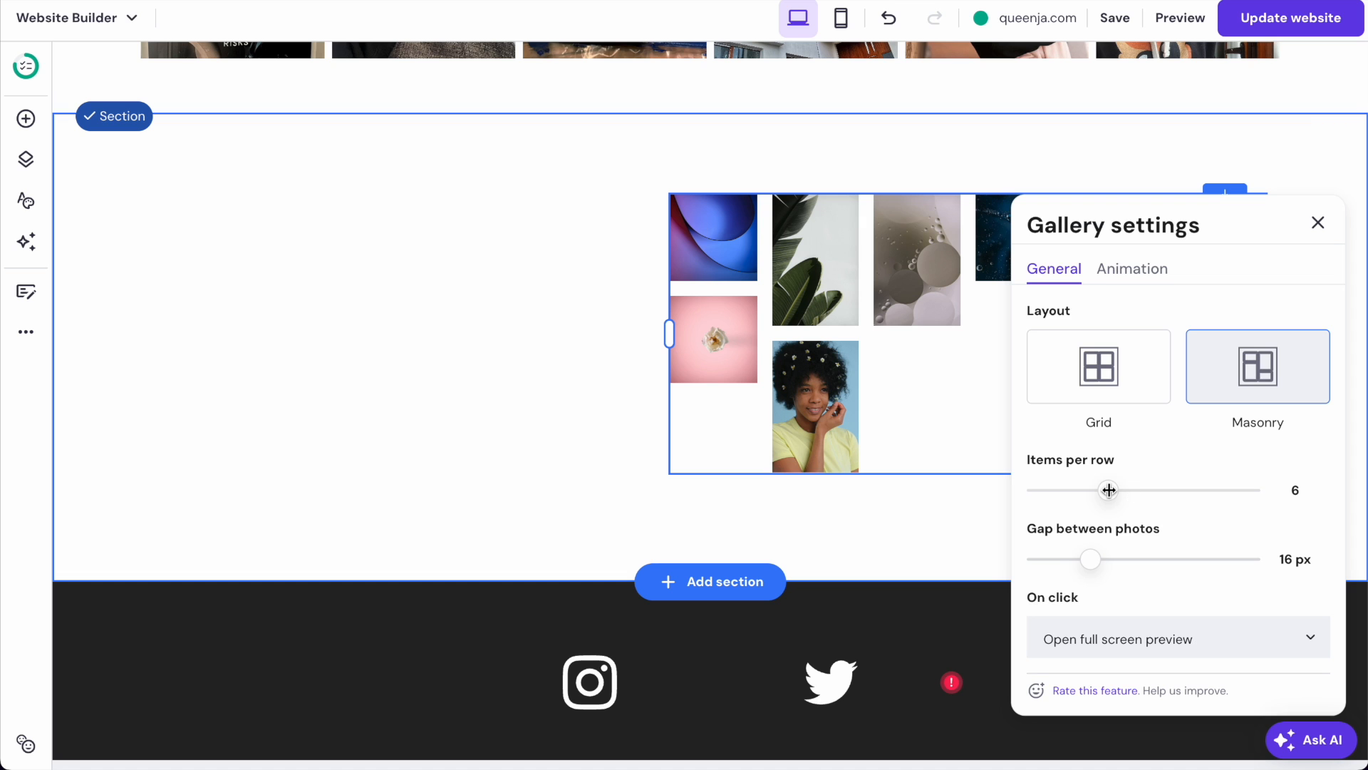
scroll(1098, 525, "down", 1)
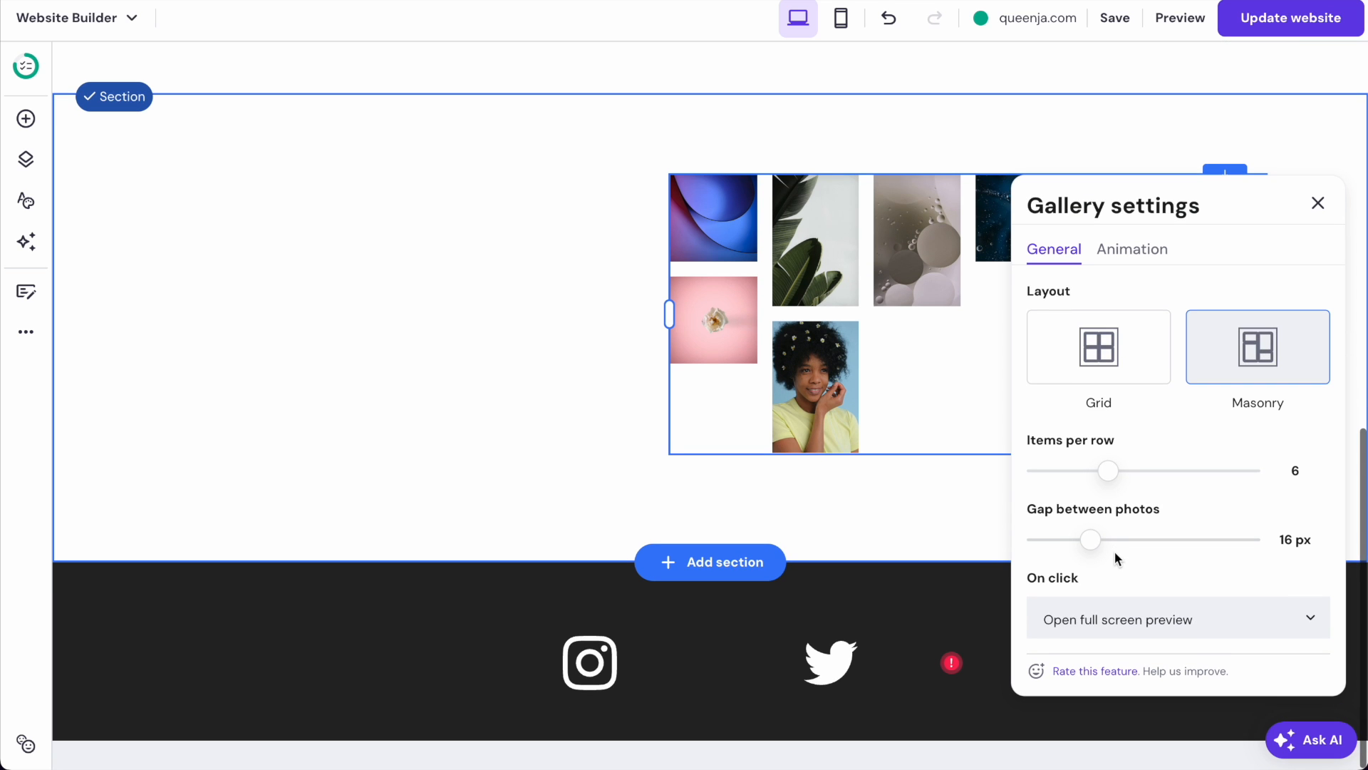
left_click_drag(1102, 468, 1079, 469)
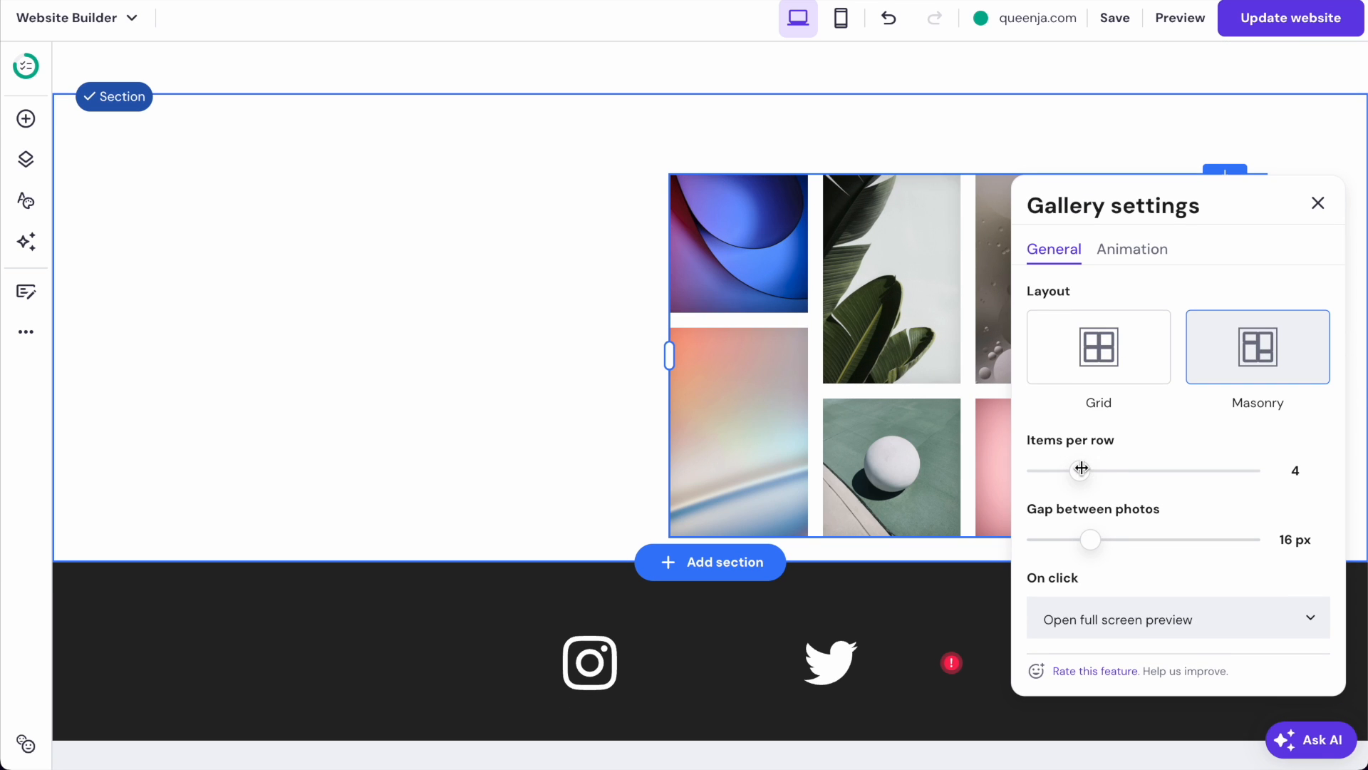
left_click(1135, 621)
left_click(1109, 659)
left_click_drag(1091, 540, 1131, 540)
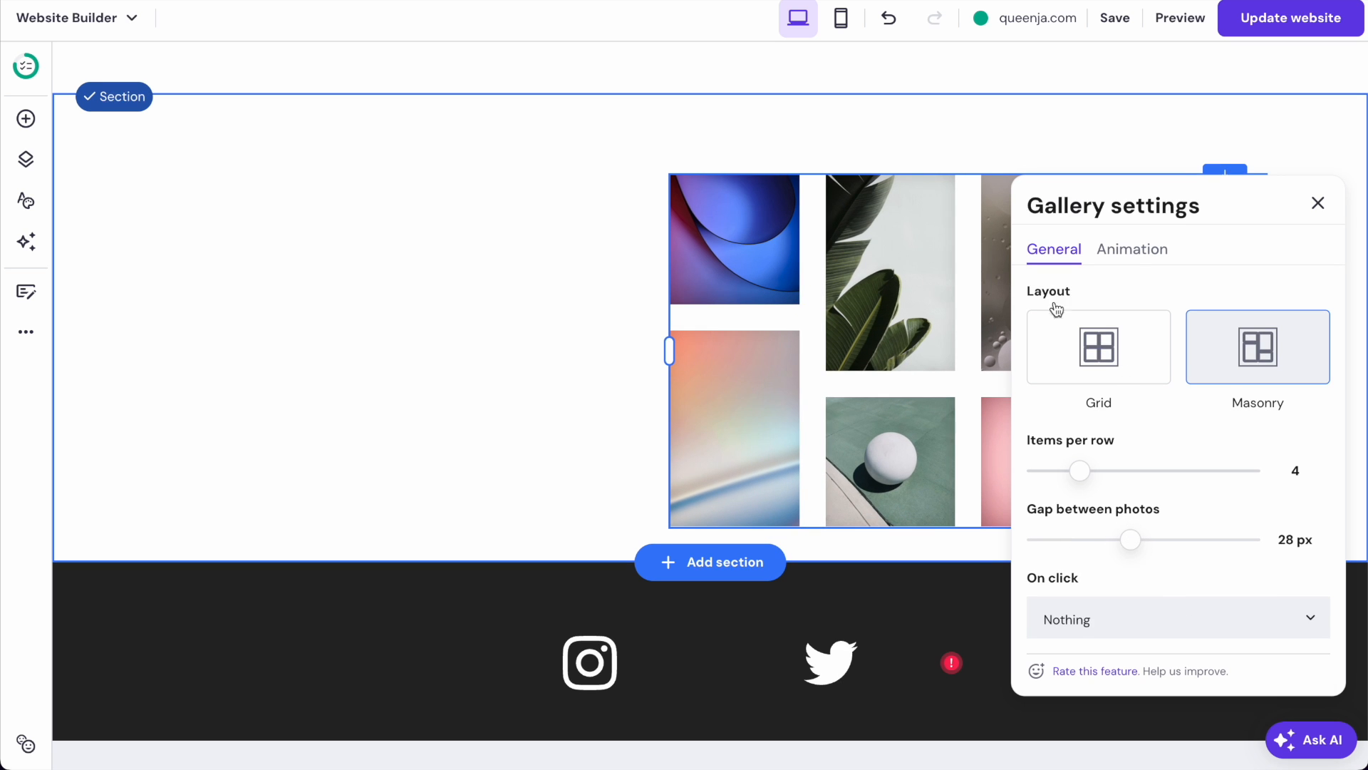
- Widen the gallery towards the left and move it up near the top of its section
left_click_drag(675, 367, 459, 349)
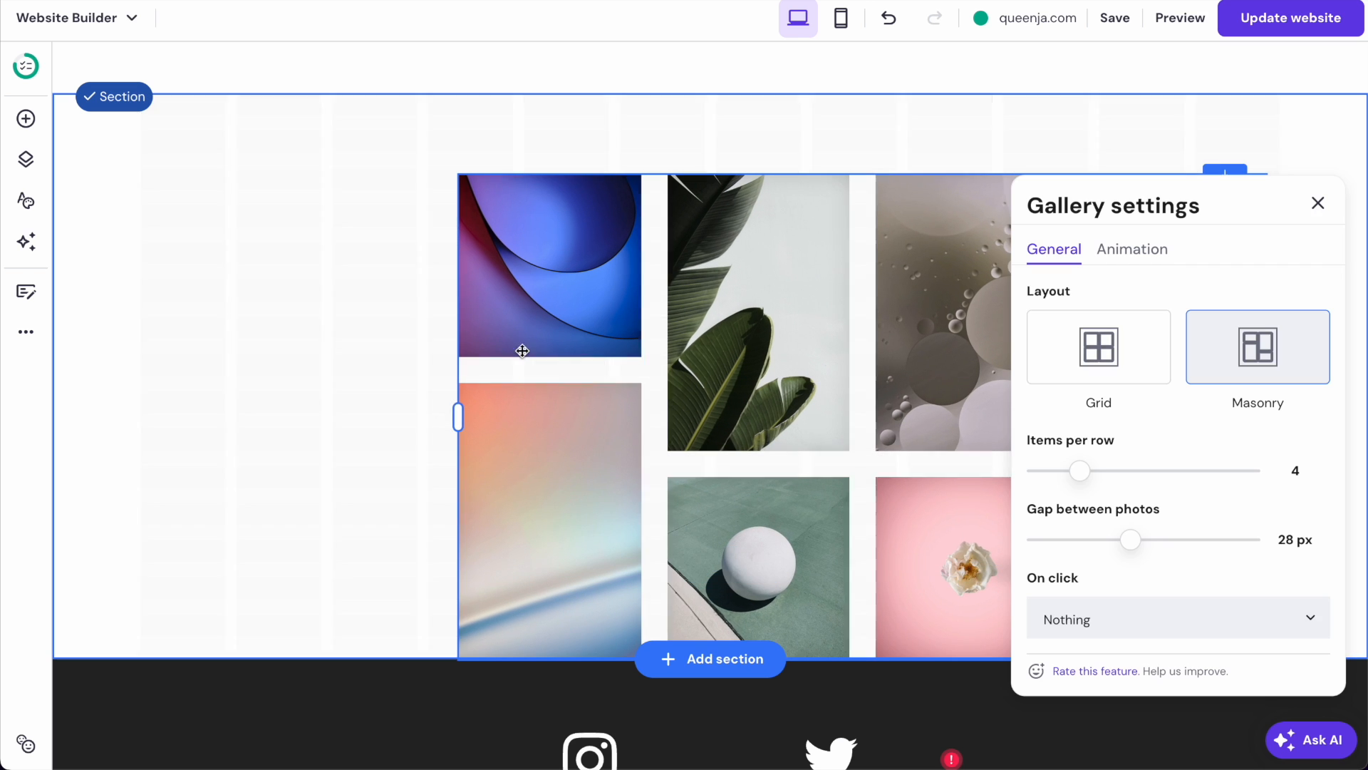
left_click_drag(936, 412, 950, 353)
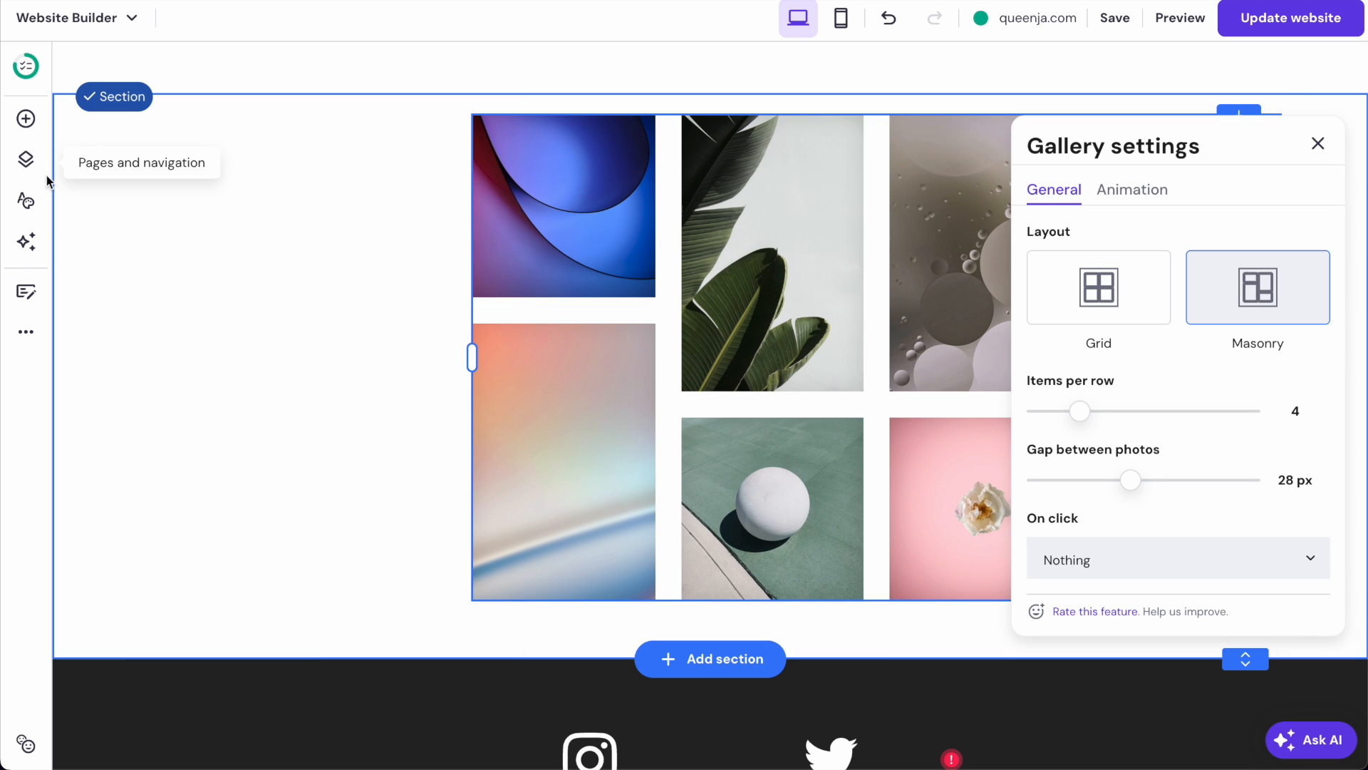
- Insert a text element and move it to the upper left of the gallery section, beside the first photo column
left_click(26, 118)
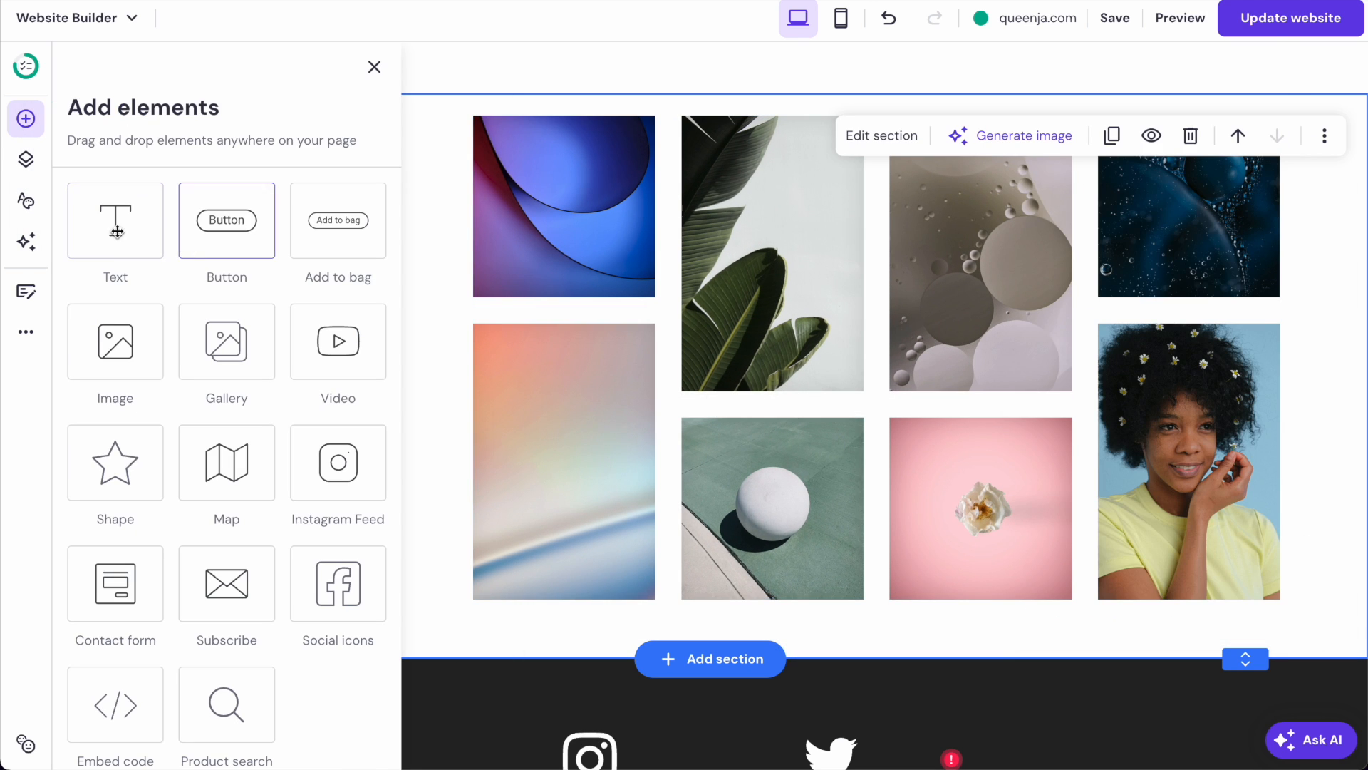
left_click(114, 217)
left_click(852, 751)
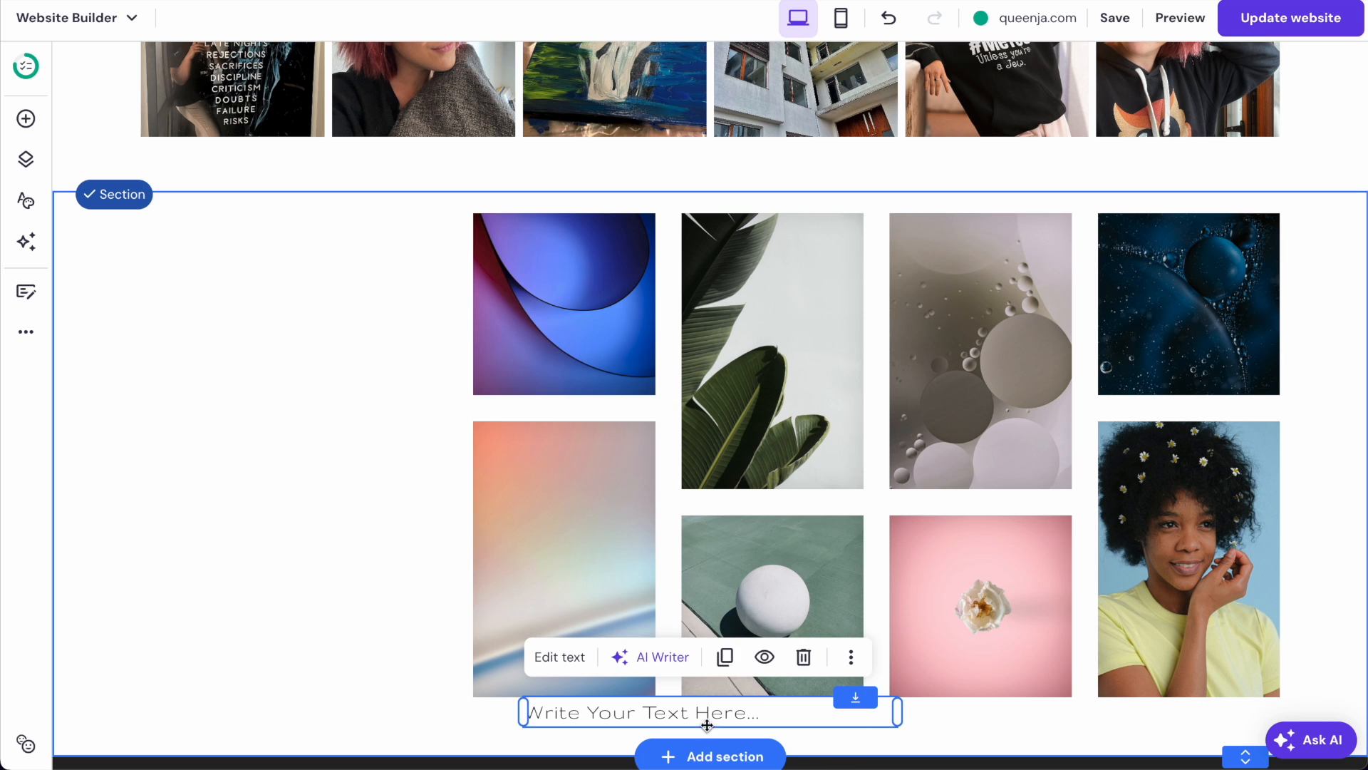
left_click_drag(691, 713, 318, 264)
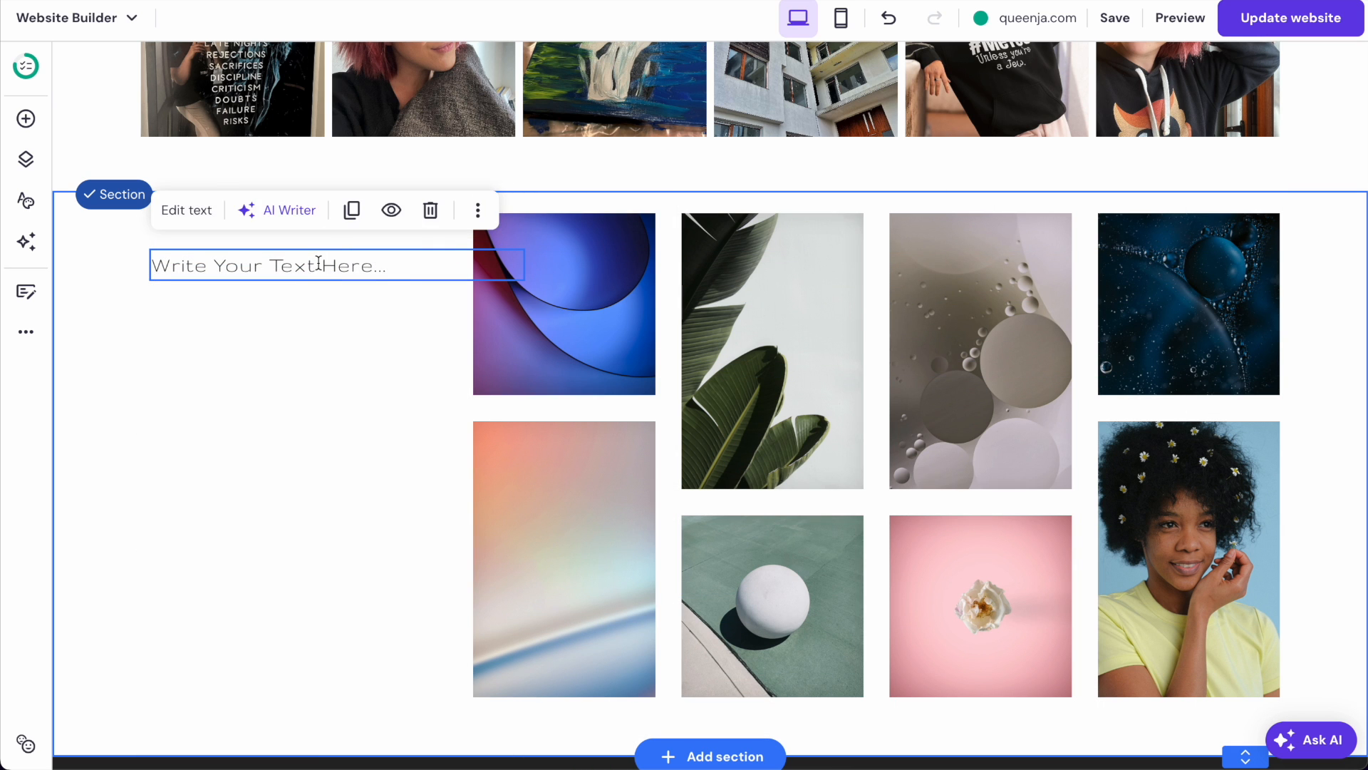
- Replace the placeholder text with "Your", "Best" and "Self" on three consecutive lines of a single heading
left_click(318, 263)
triple_click(318, 262)
type("Your")
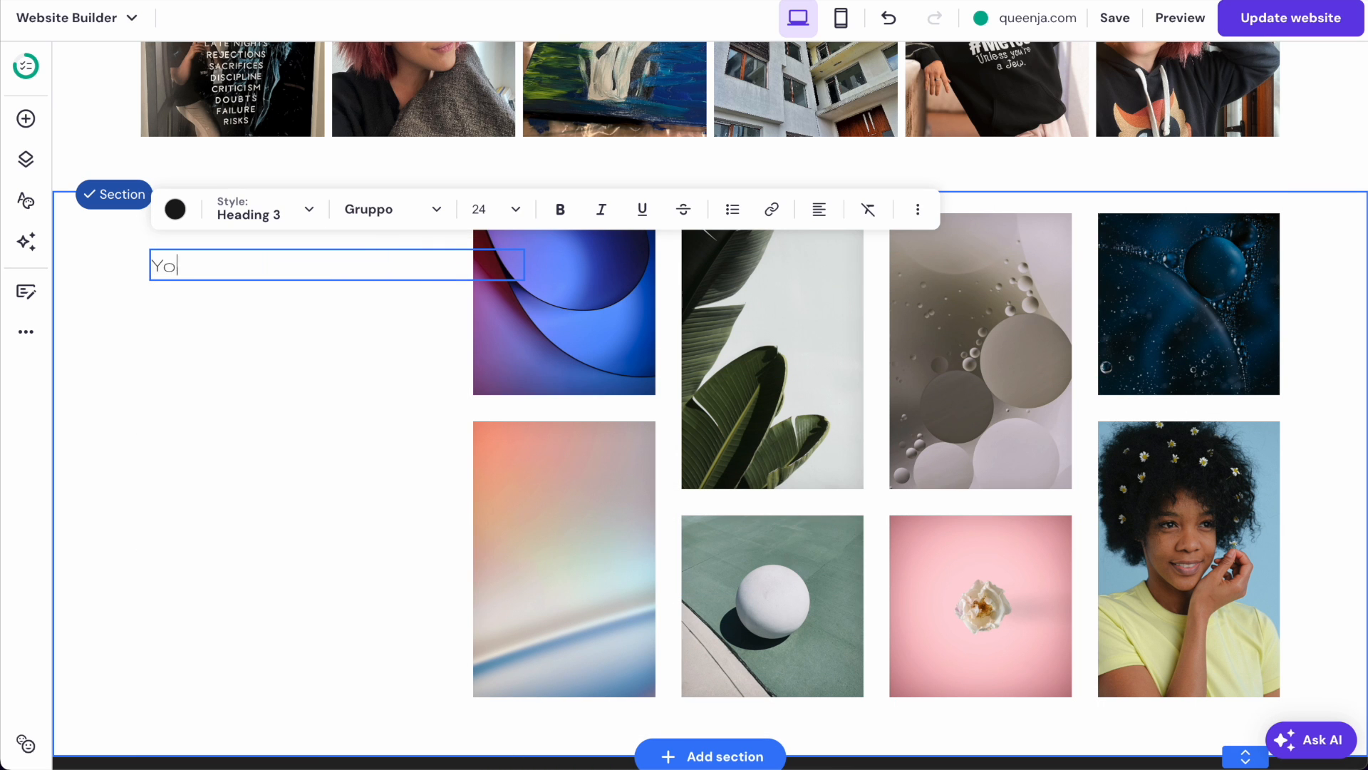
key("Return")
key("Return")
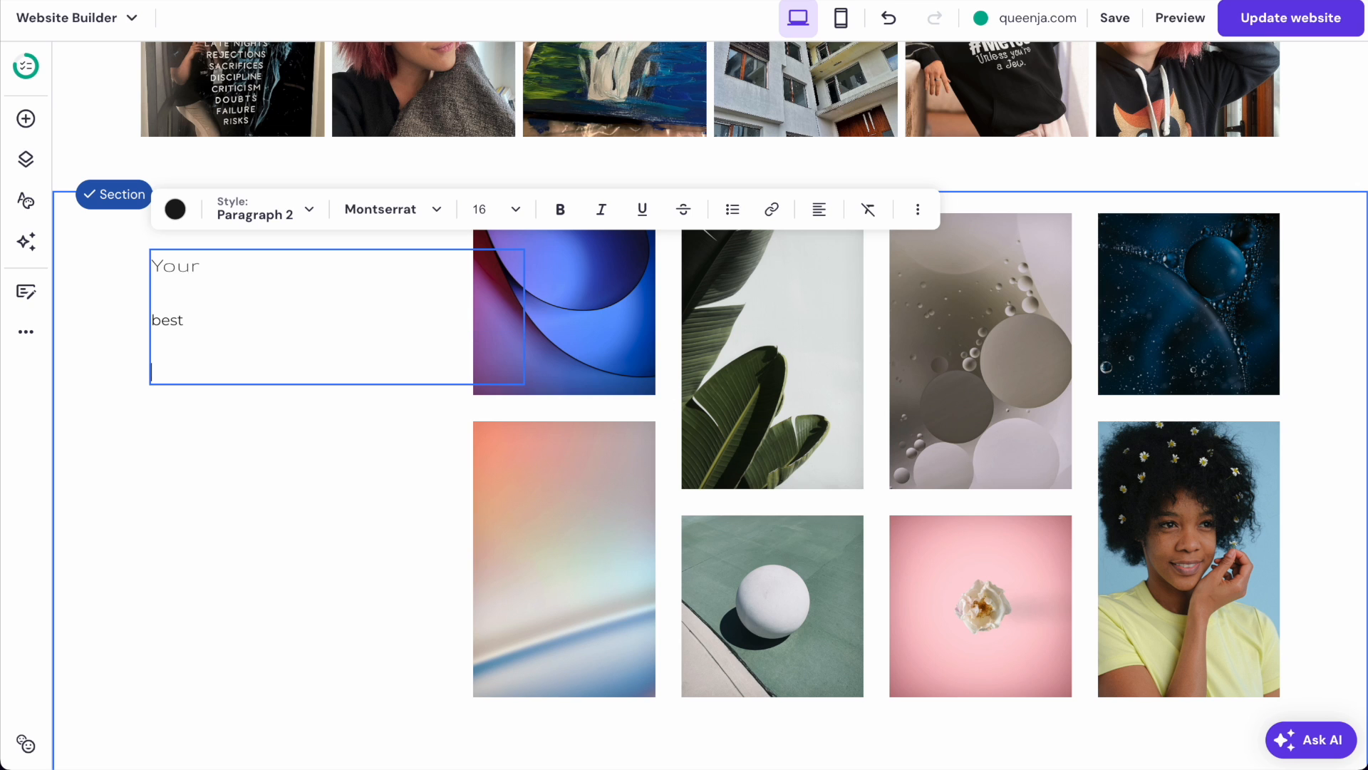
key("ctrl+a")
type("Your")
key("shift+Return")
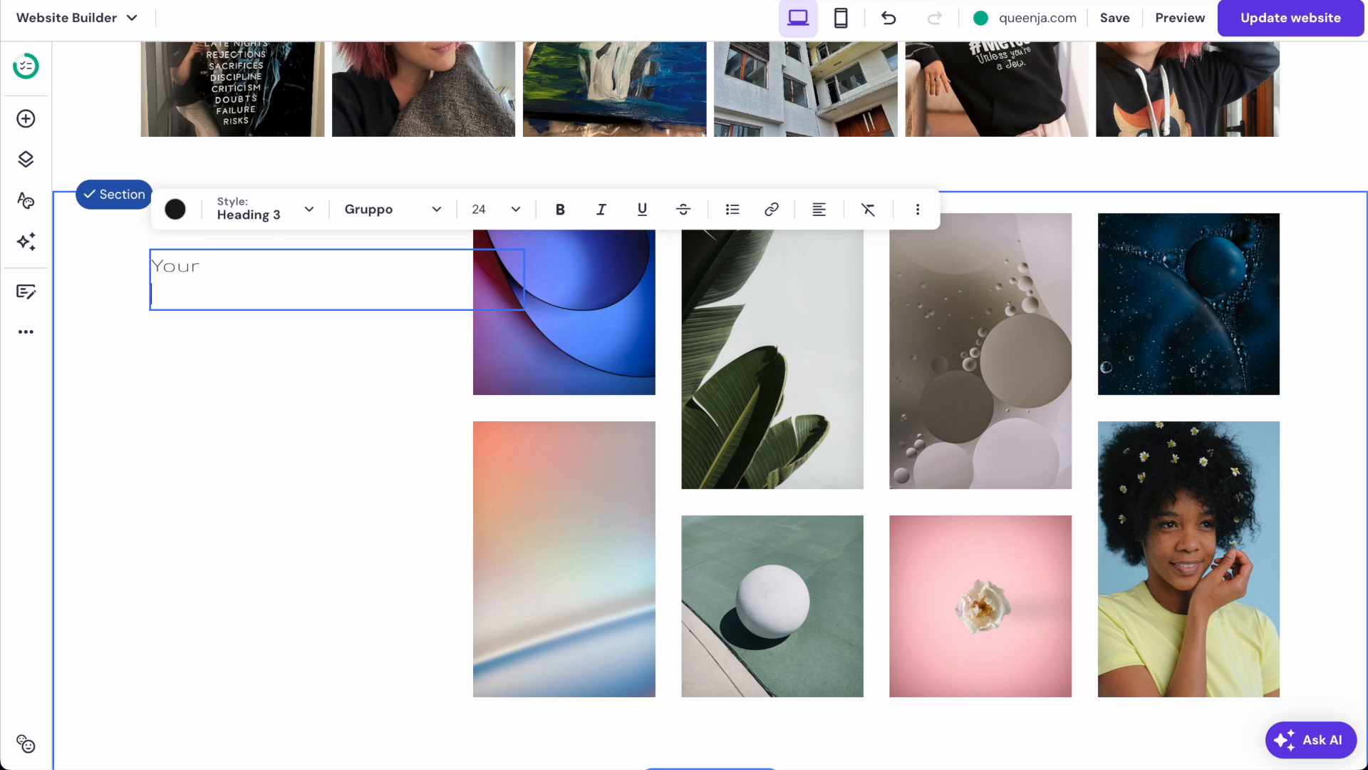
type("Best")
key("shift+Return")
type("Self")
- Apply the Heading 1 style to all of the "Your Best Self" text and finish editing it
key("ctrl+a")
left_click(289, 213)
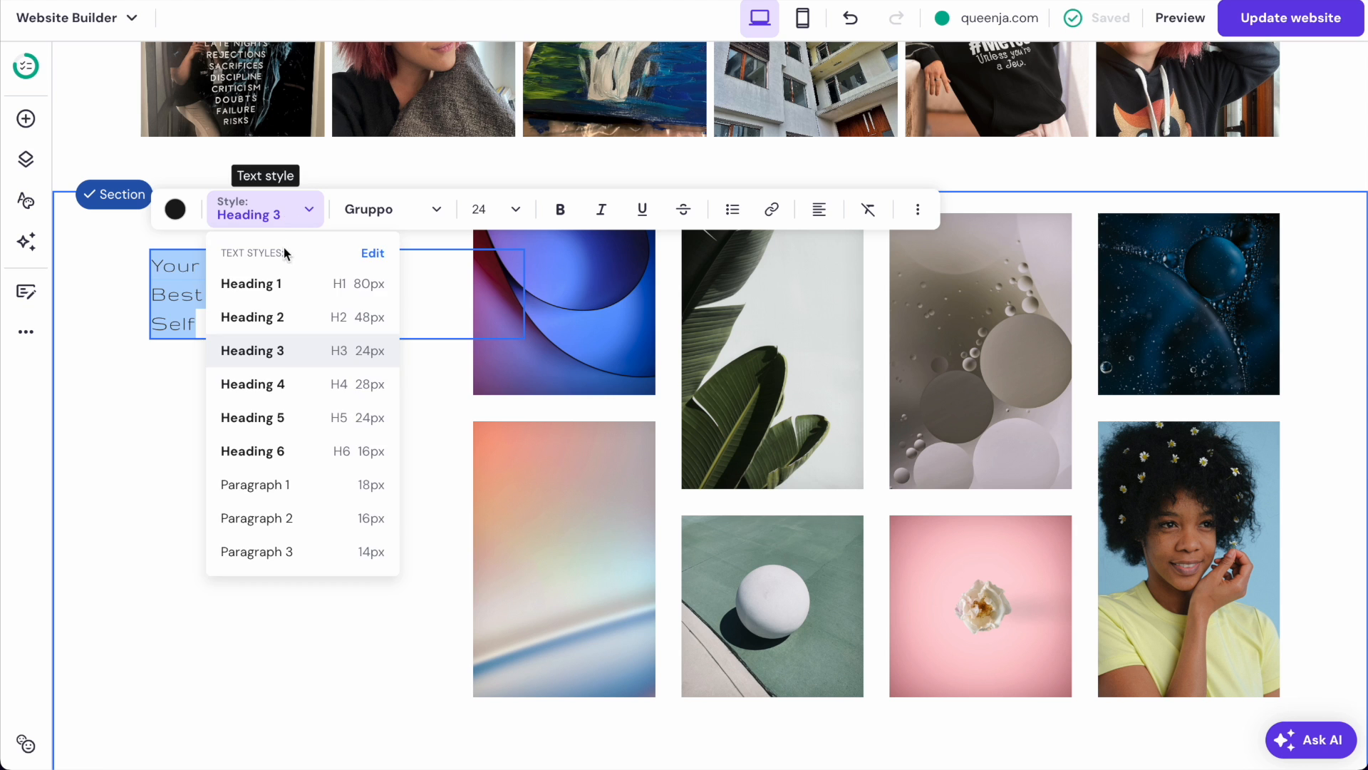
left_click(271, 281)
key("Escape")
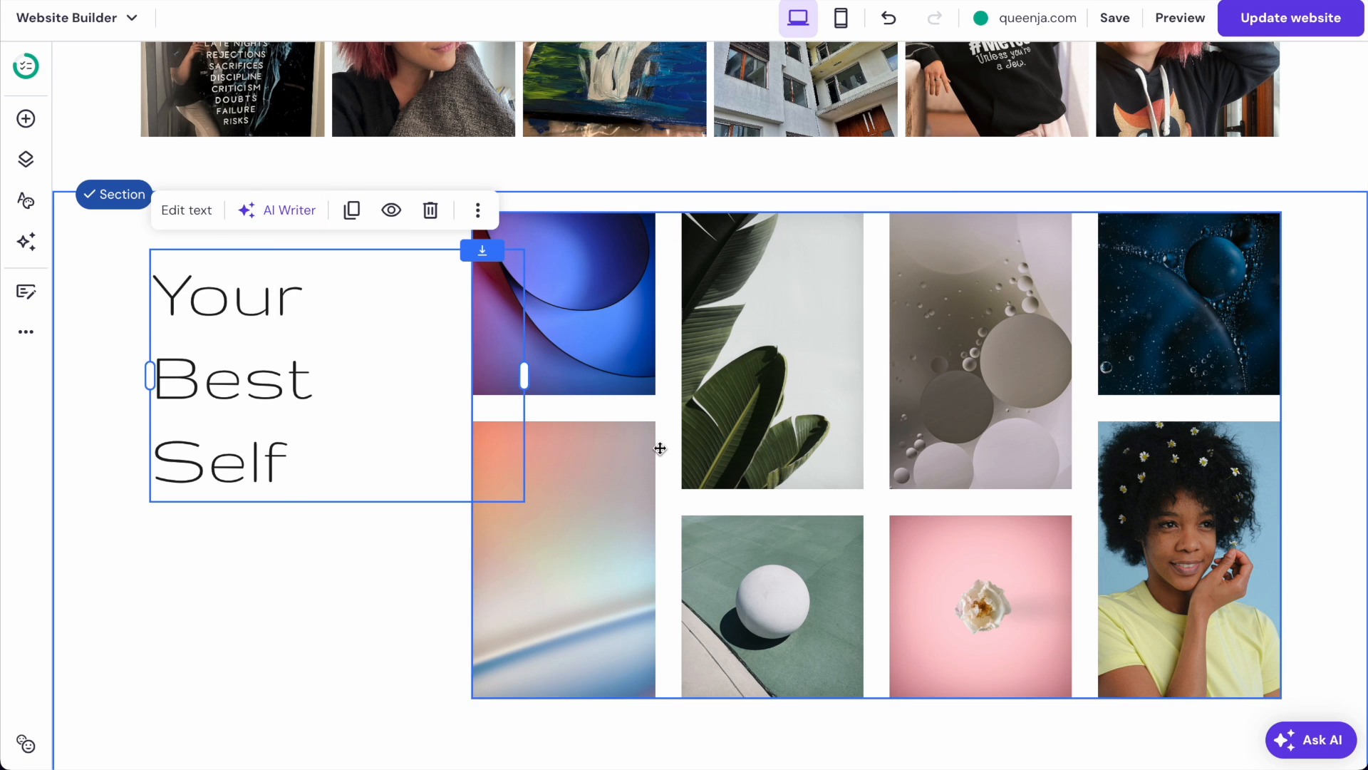
- Add the About section template with the centred "Quality, Not Quantity" heading and three photos on white below the gallery section
scroll(575, 534, "down", 4)
left_click(711, 710)
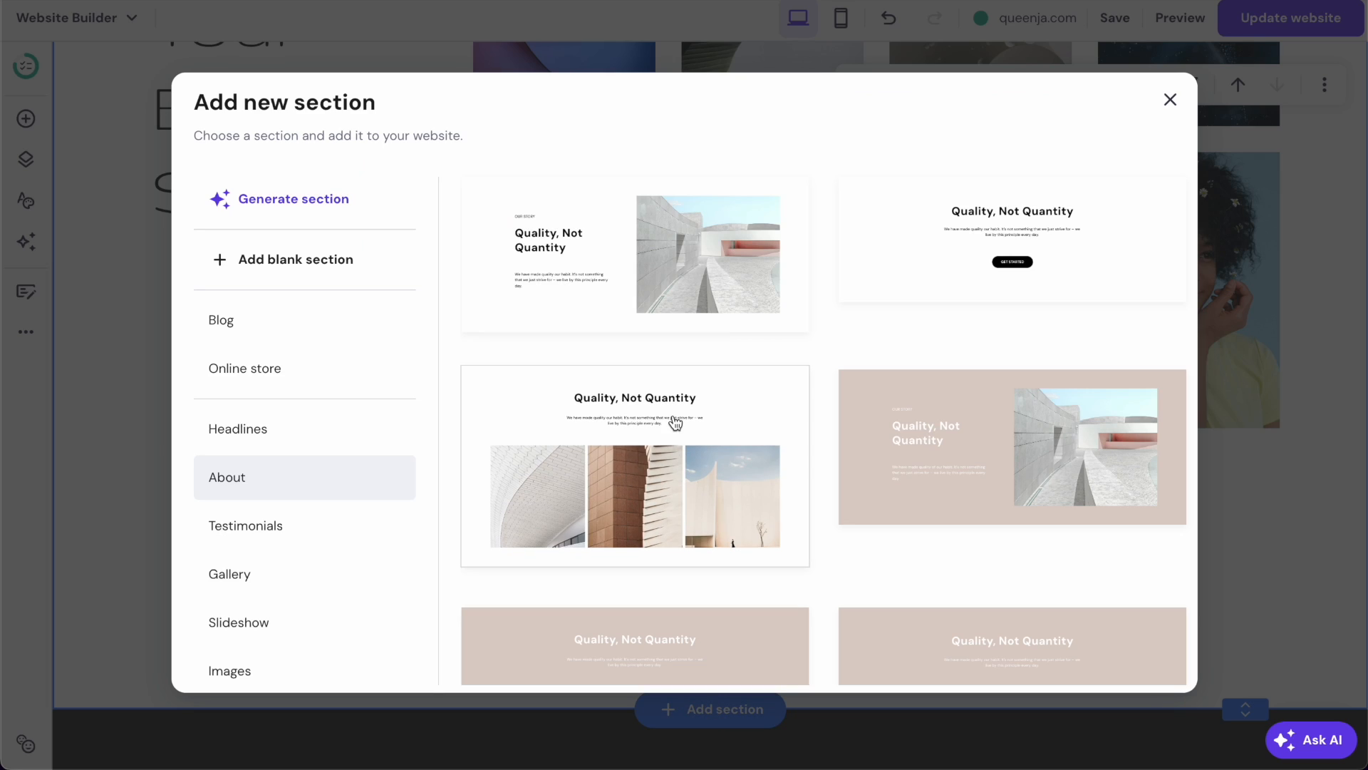
scroll(742, 329, "down", 2)
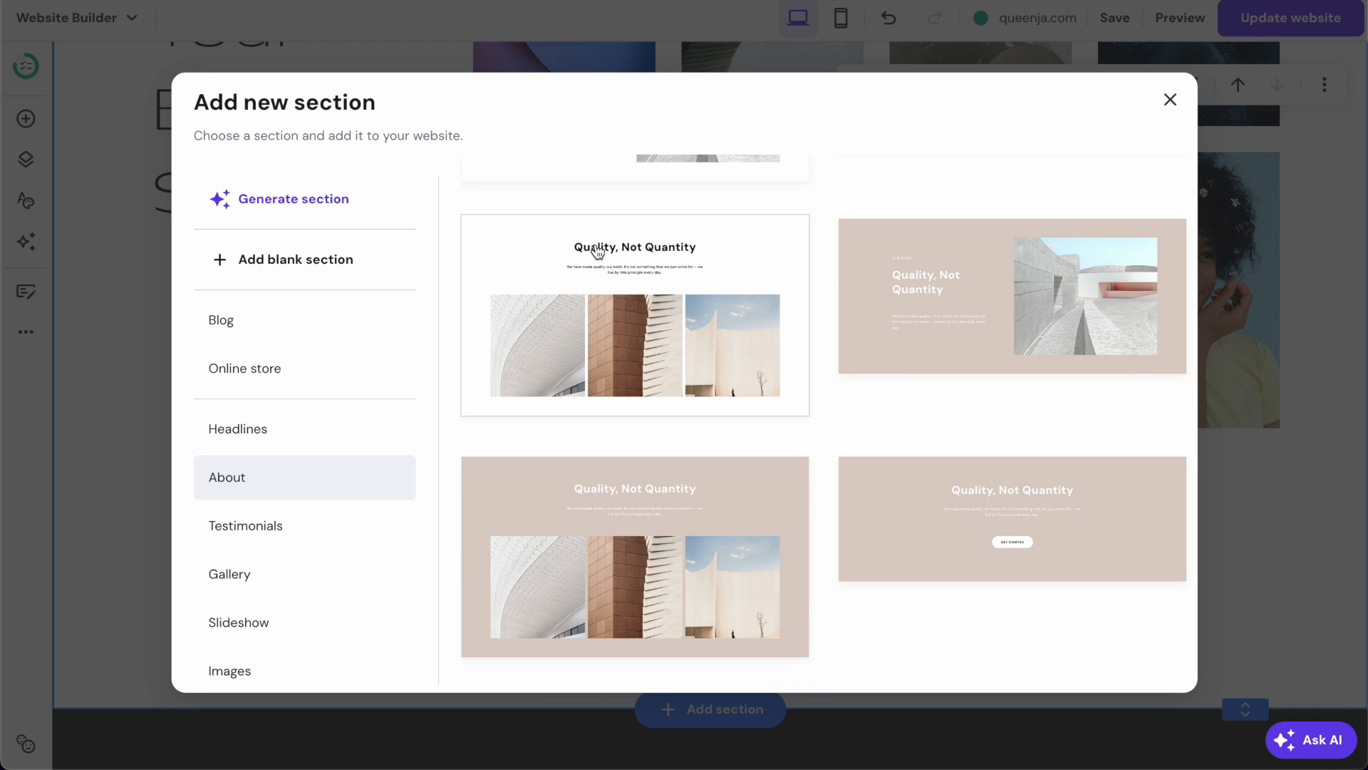
left_click(598, 284)
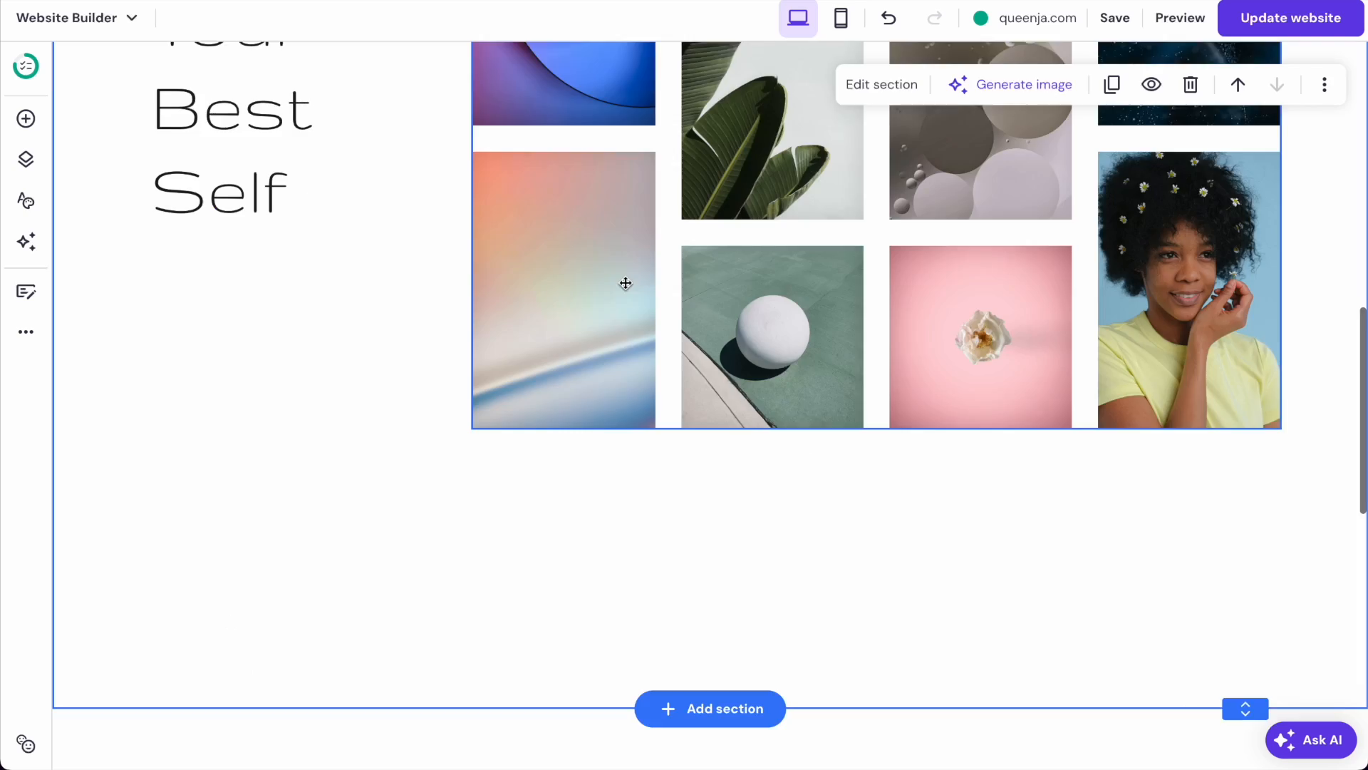
- Browse the Headlines, Gallery, Slideshow and Images templates for a new section between the three-photo section and the footer
scroll(890, 500, "down", 3)
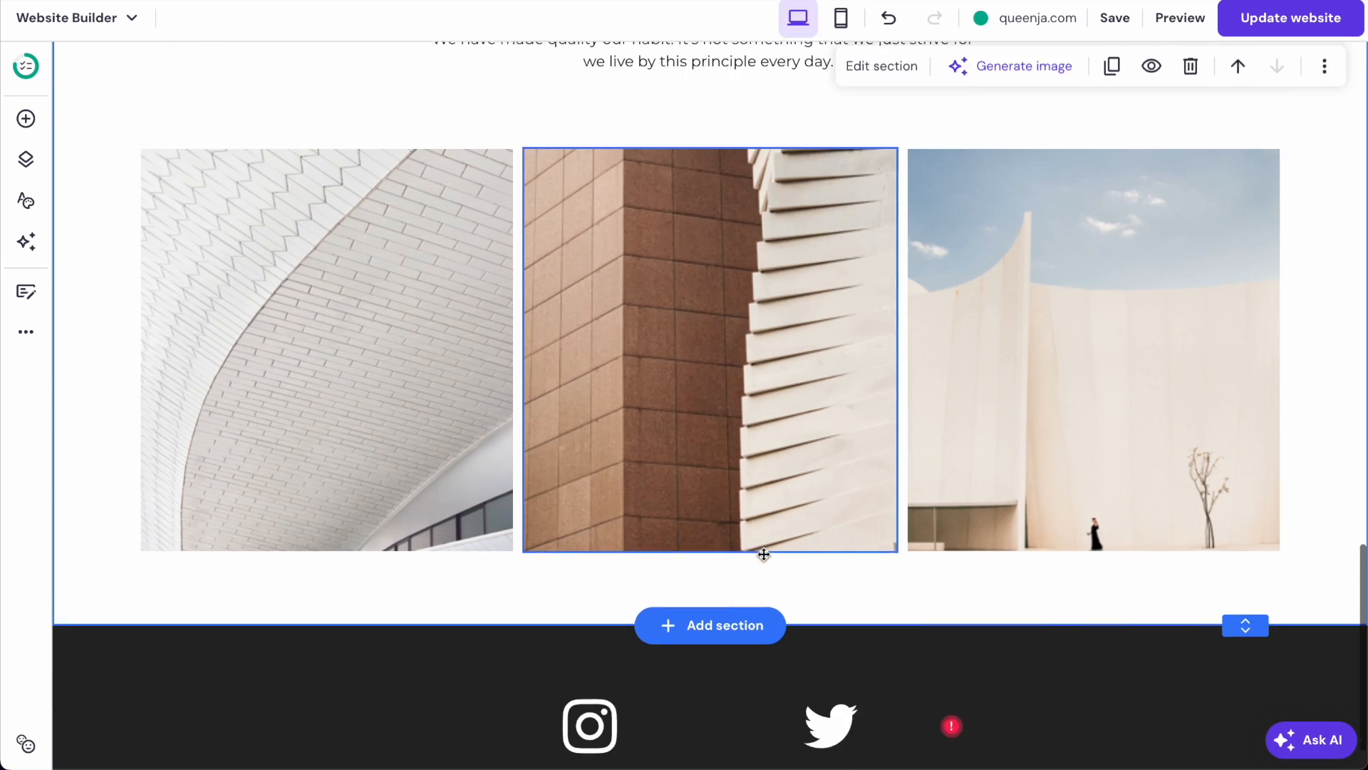
left_click(718, 560)
scroll(341, 453, "down", 1)
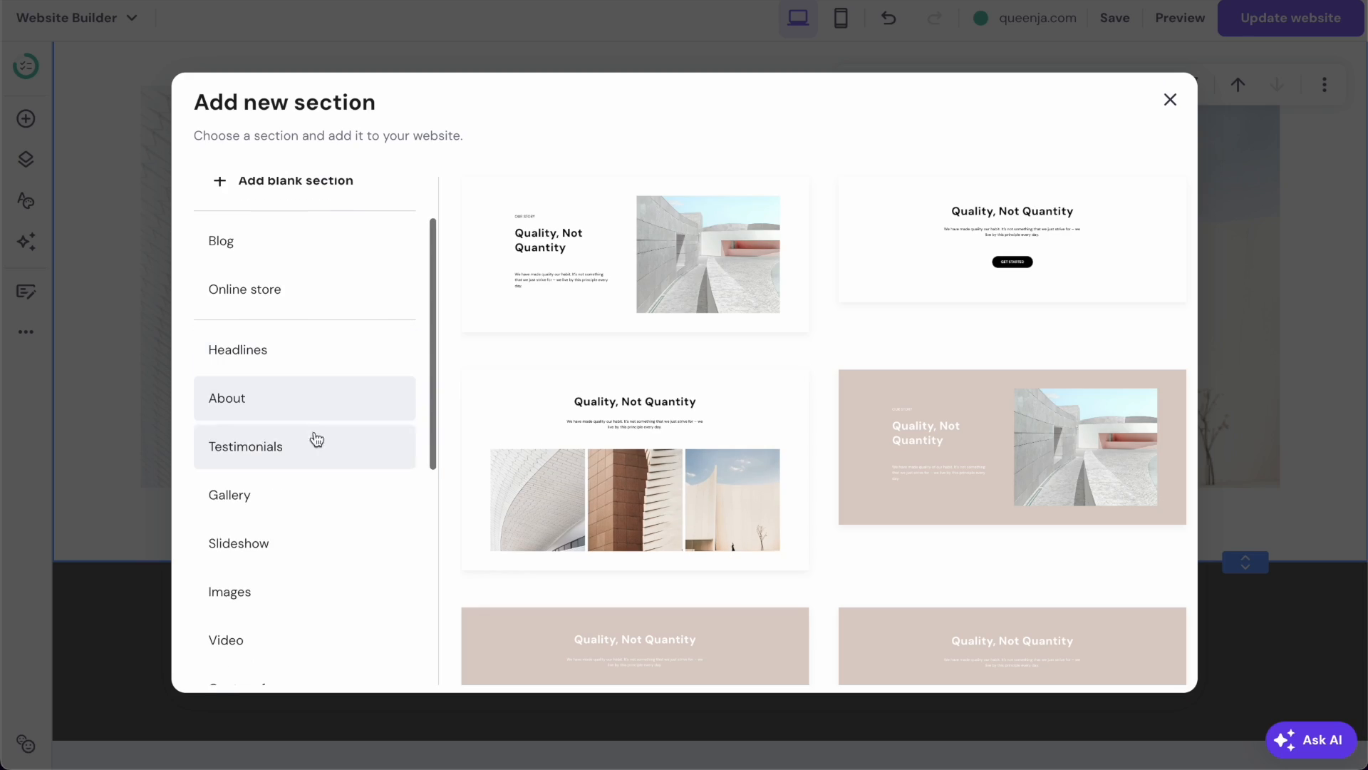
left_click(273, 360)
scroll(788, 358, "down", 3)
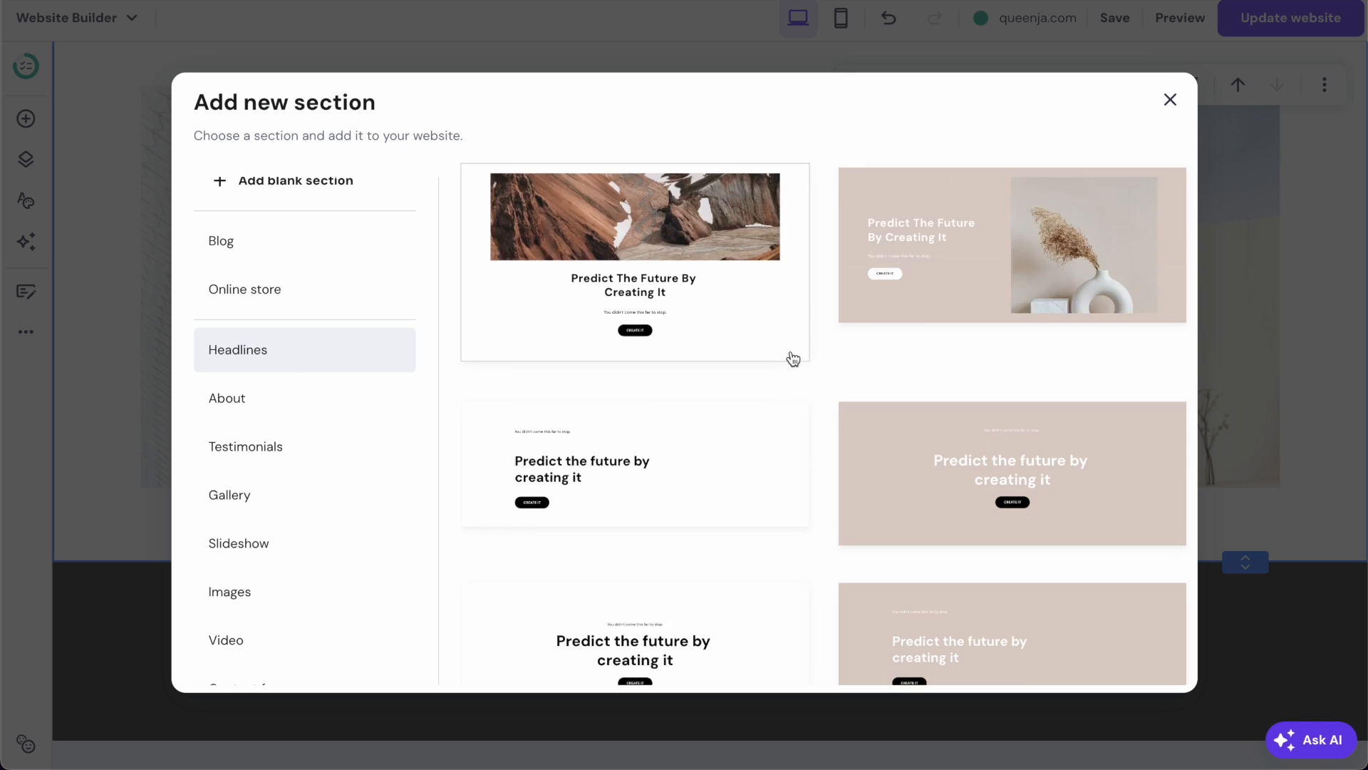
scroll(745, 463, "up", 2)
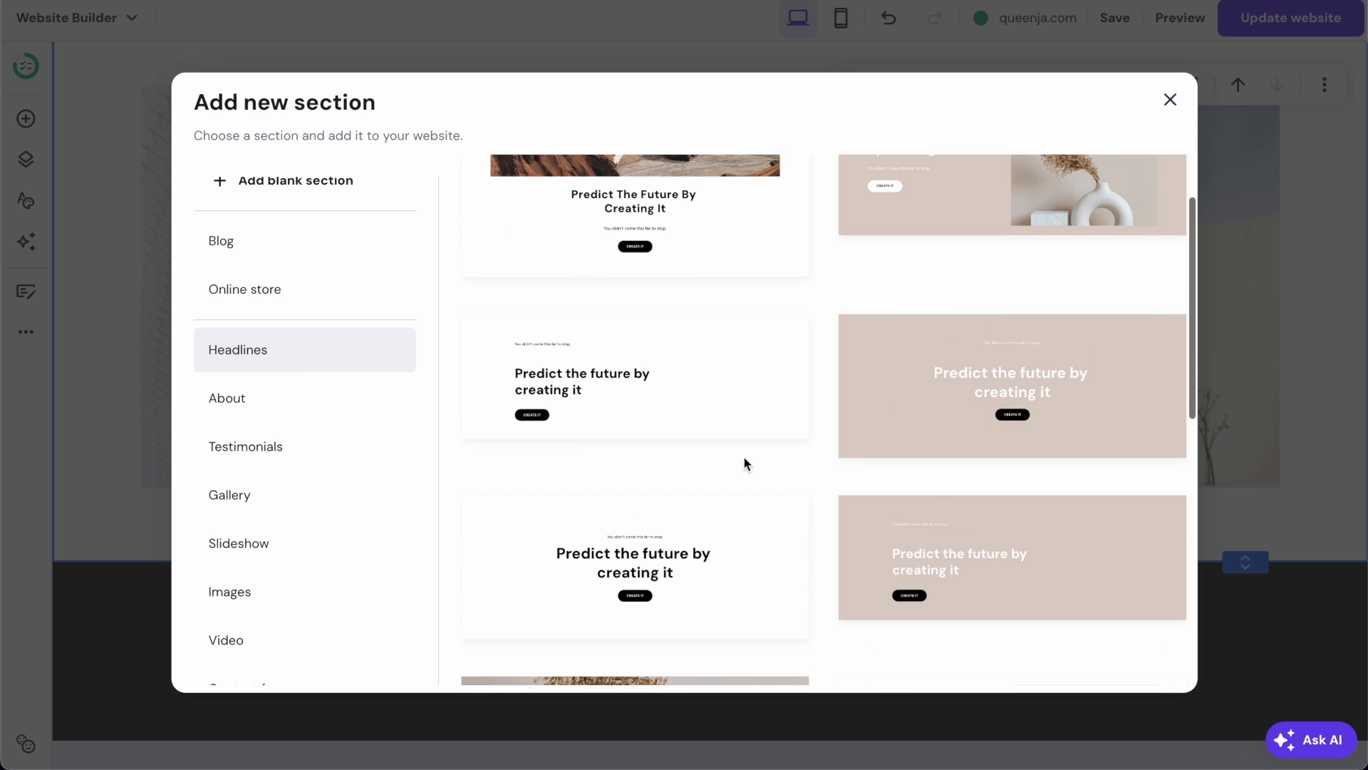
left_click(278, 497)
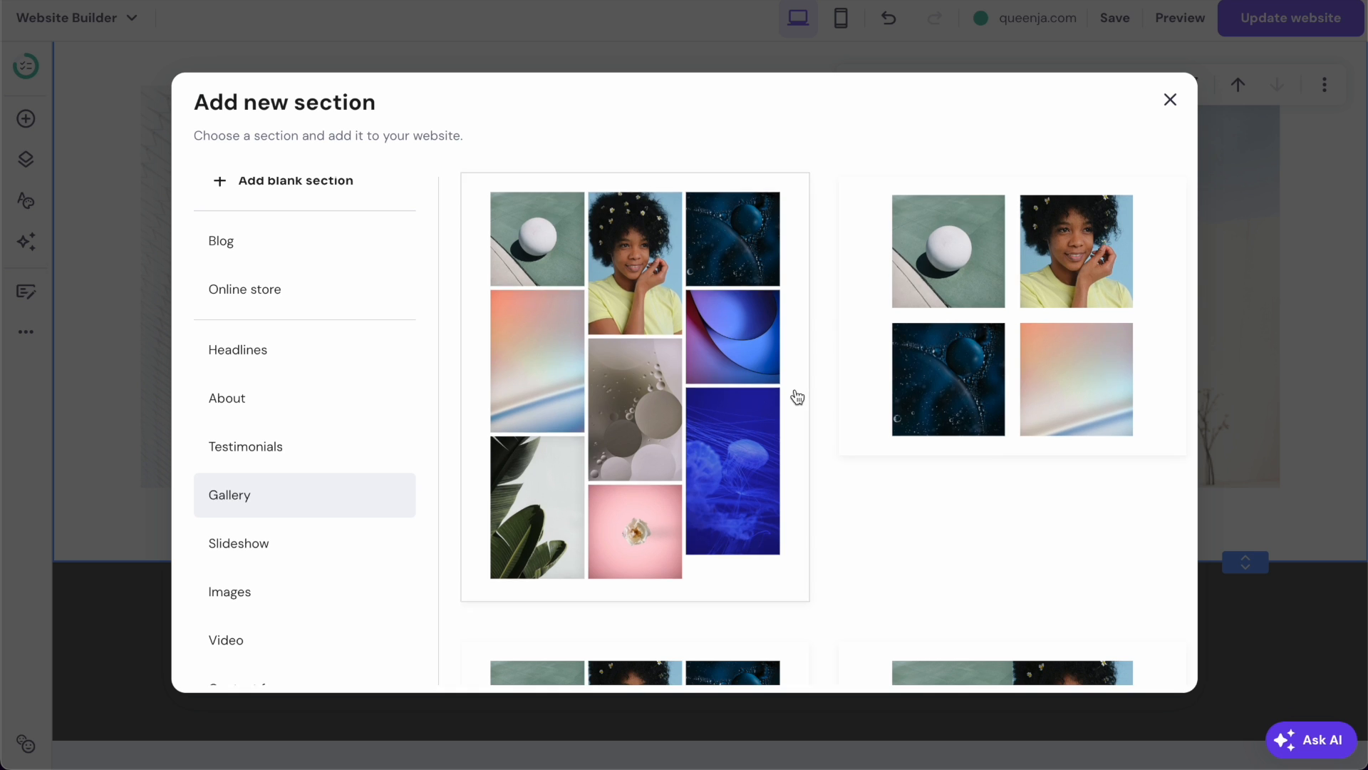
scroll(794, 394, "down", 5)
left_click(268, 558)
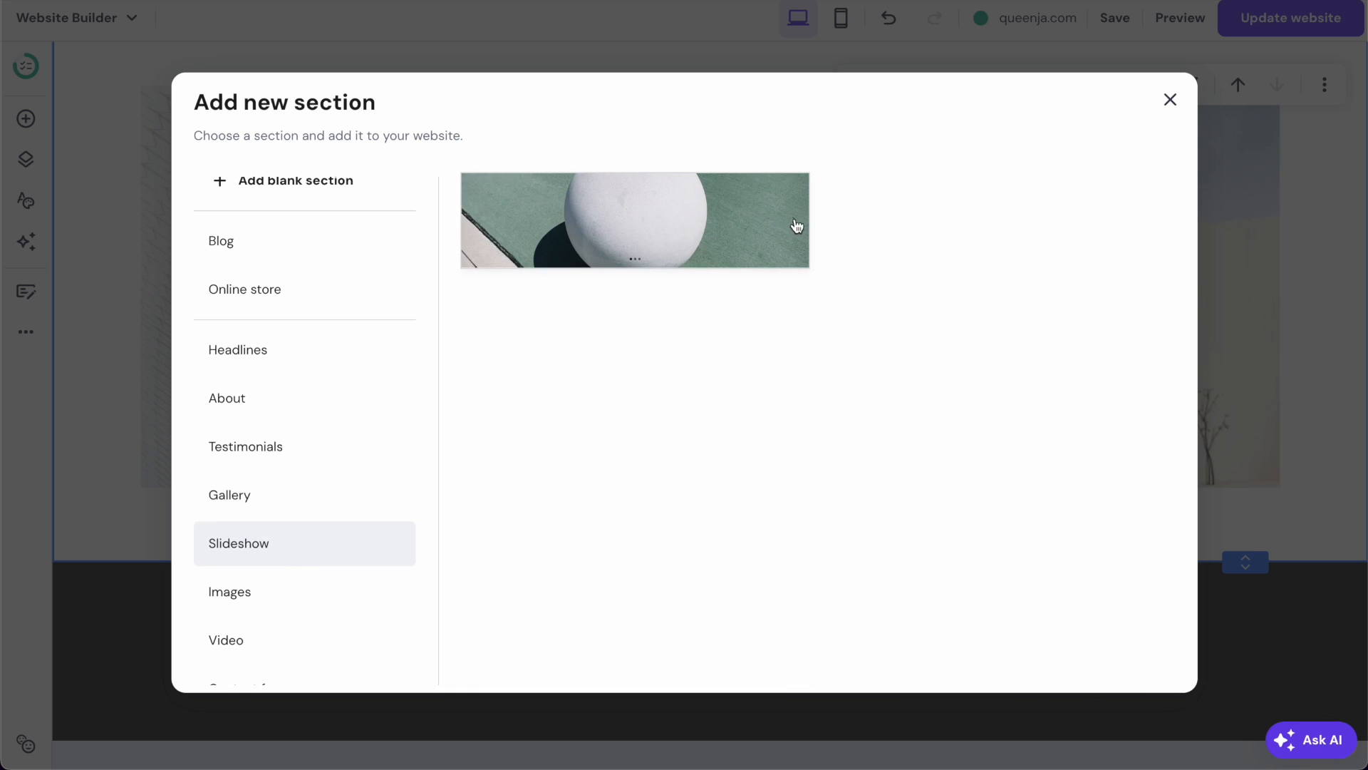
left_click(272, 597)
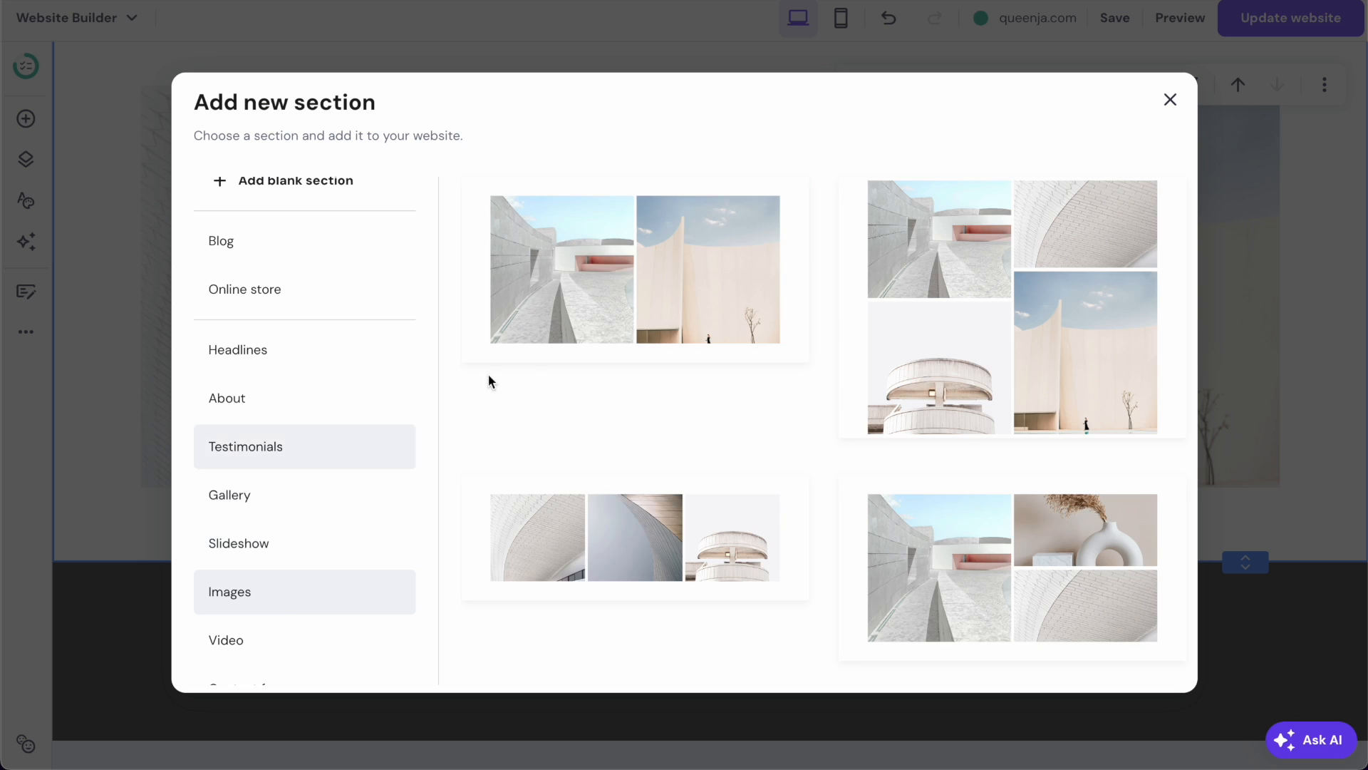
scroll(836, 308, "down", 4)
scroll(279, 551, "down", 1)
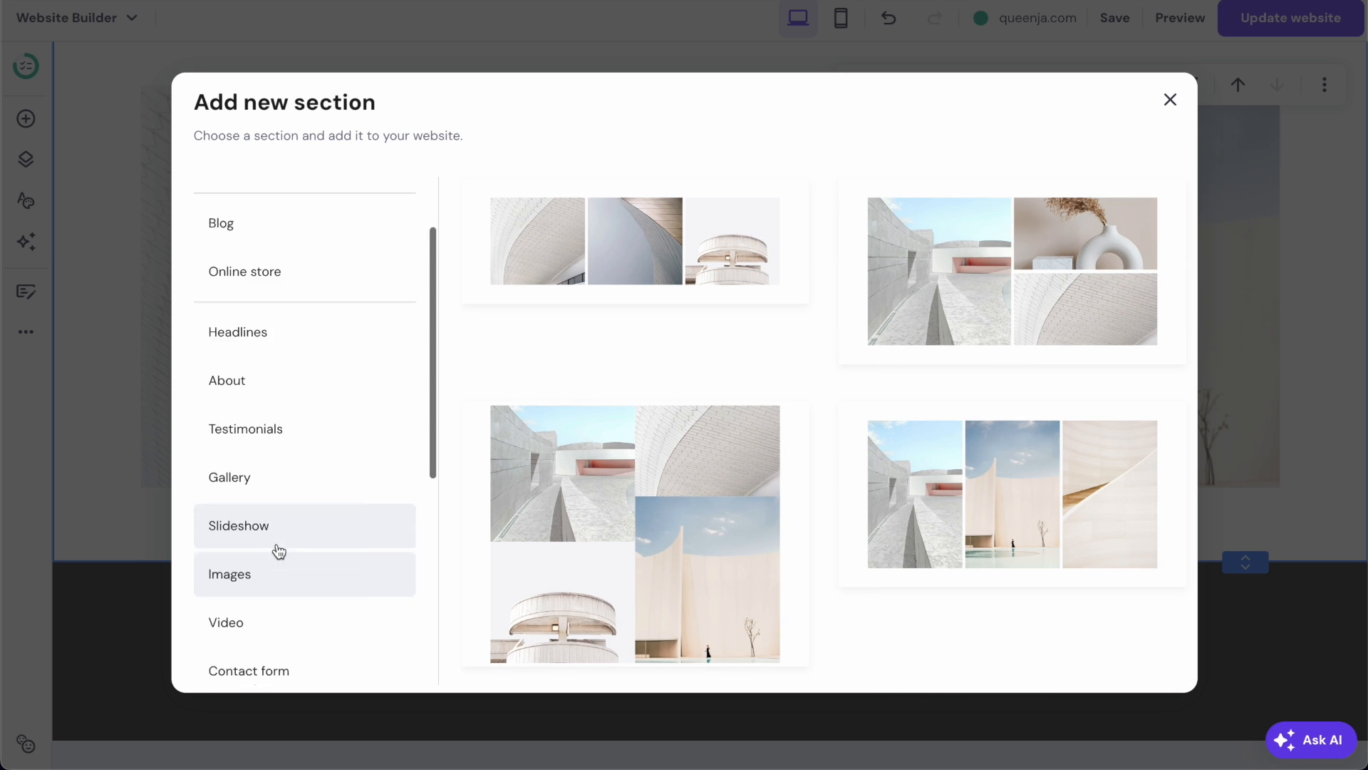
- Examine the section templates offered for Video, Contact form, Instagram Feed, Map and Social icons
scroll(279, 551, "down", 3)
left_click(255, 474)
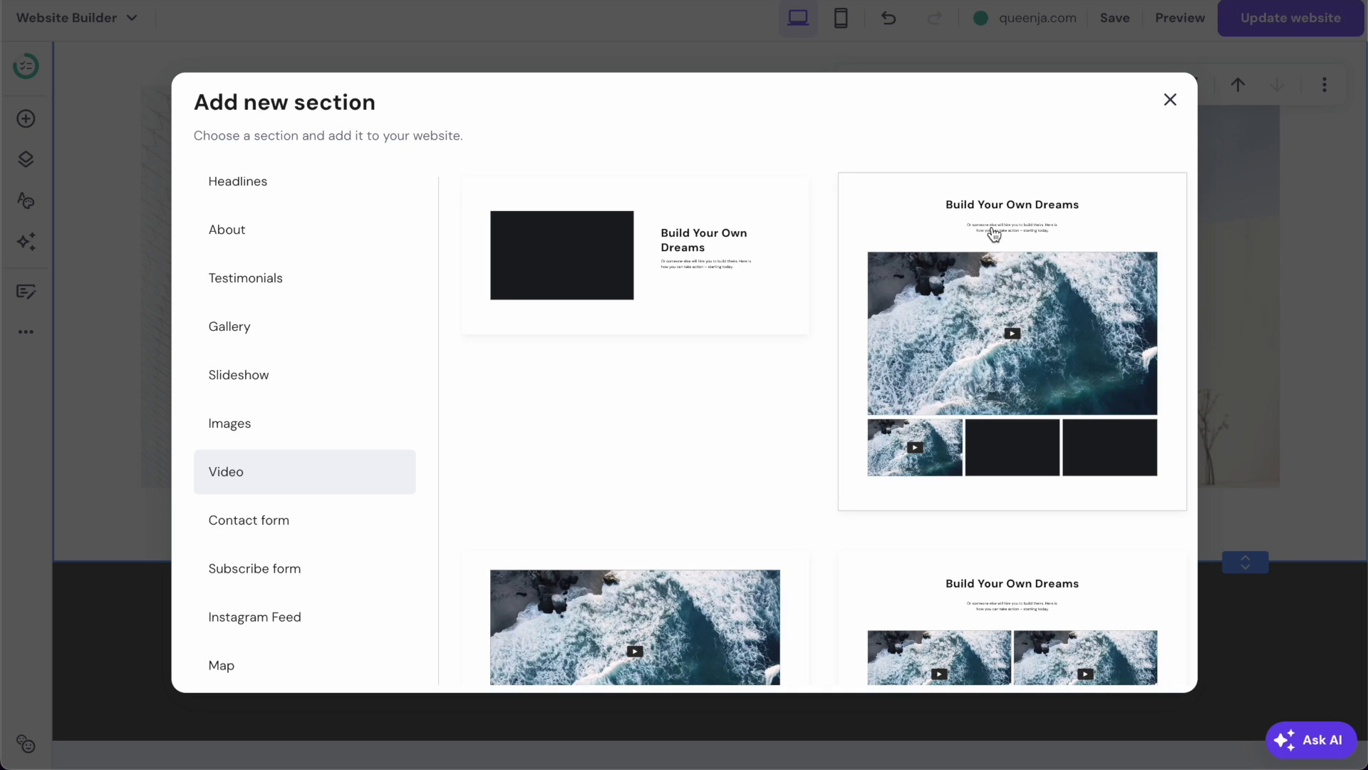
scroll(689, 277, "down", 5)
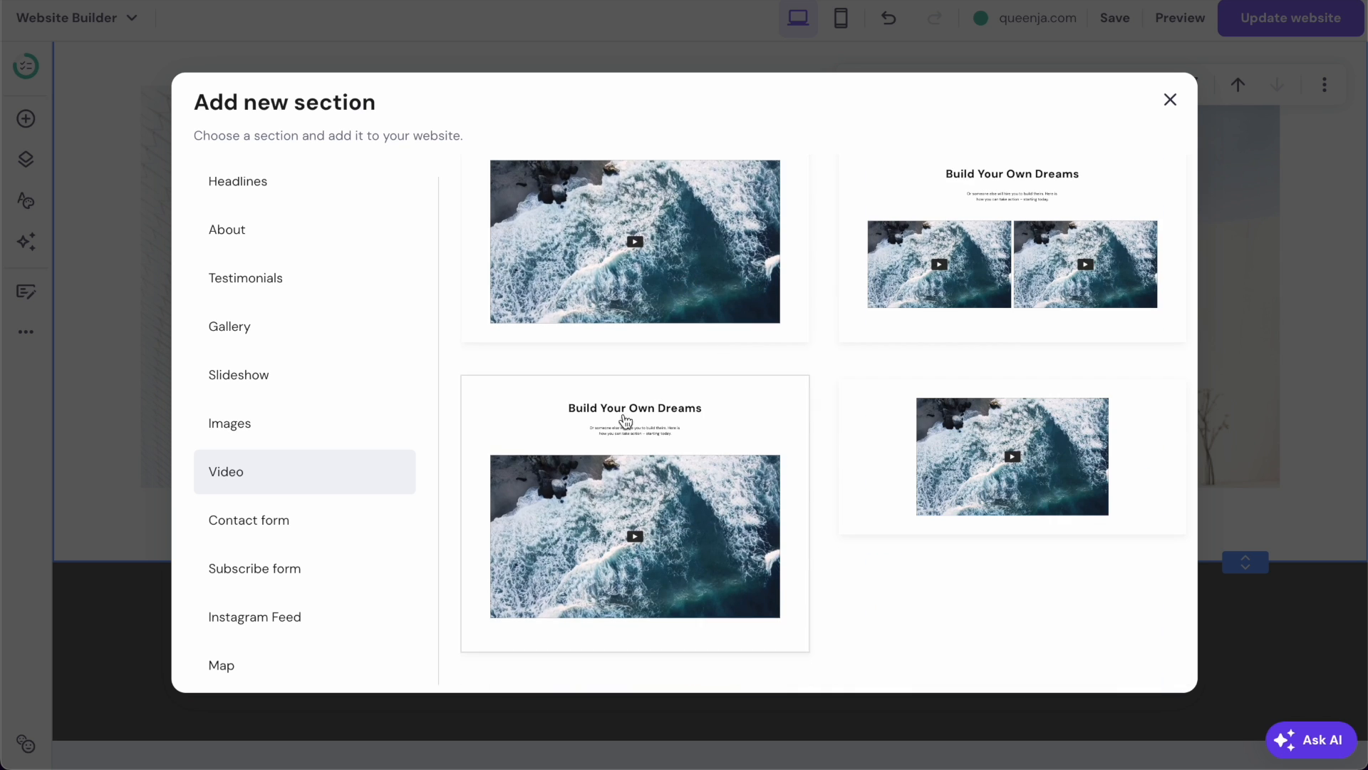
left_click(271, 526)
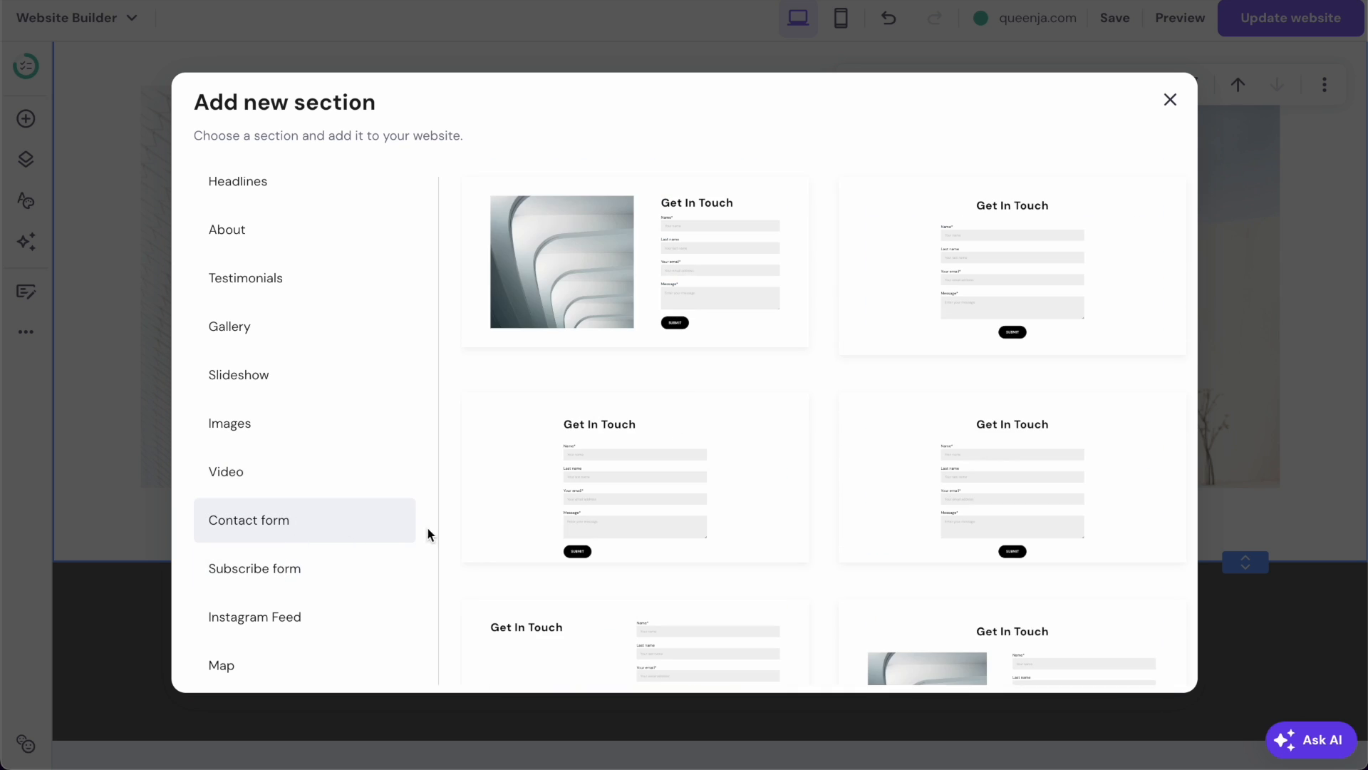
left_click(259, 617)
left_click(242, 663)
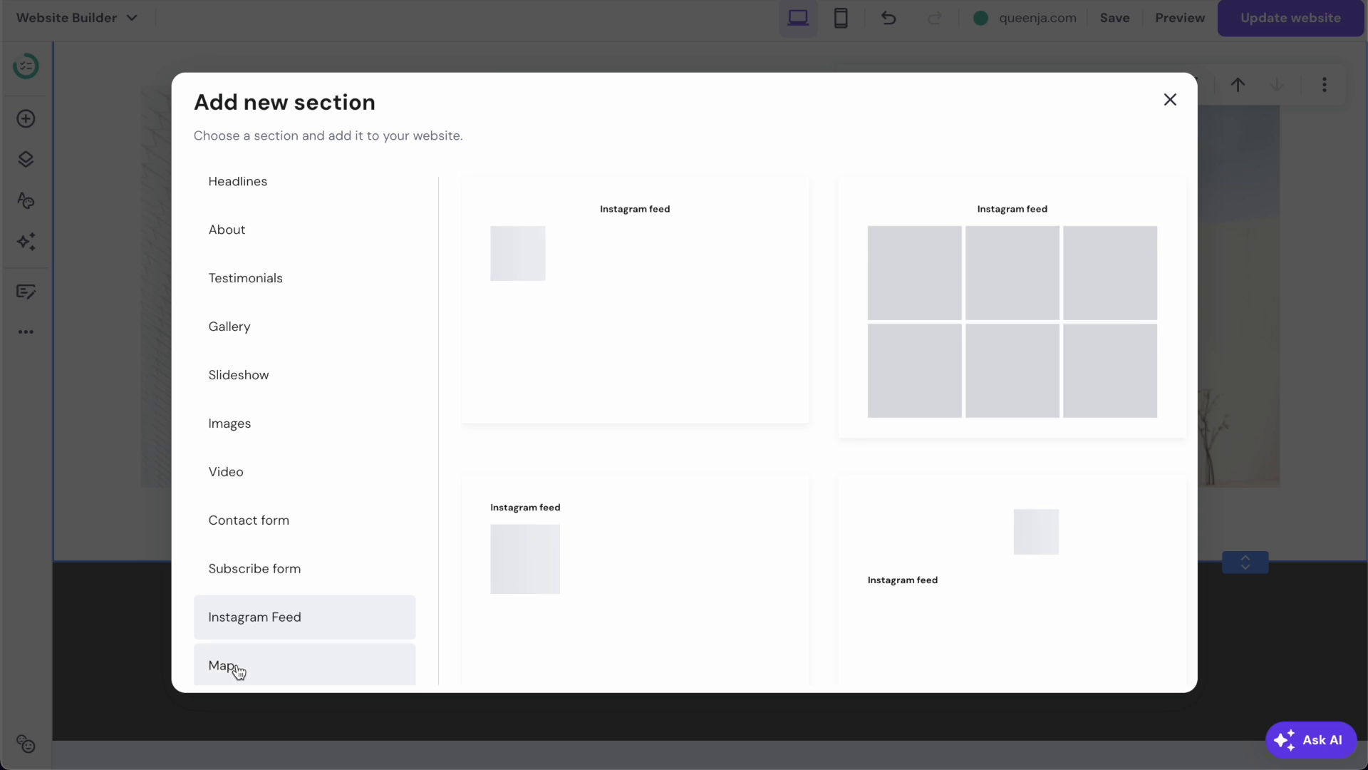
scroll(291, 506, "down", 4)
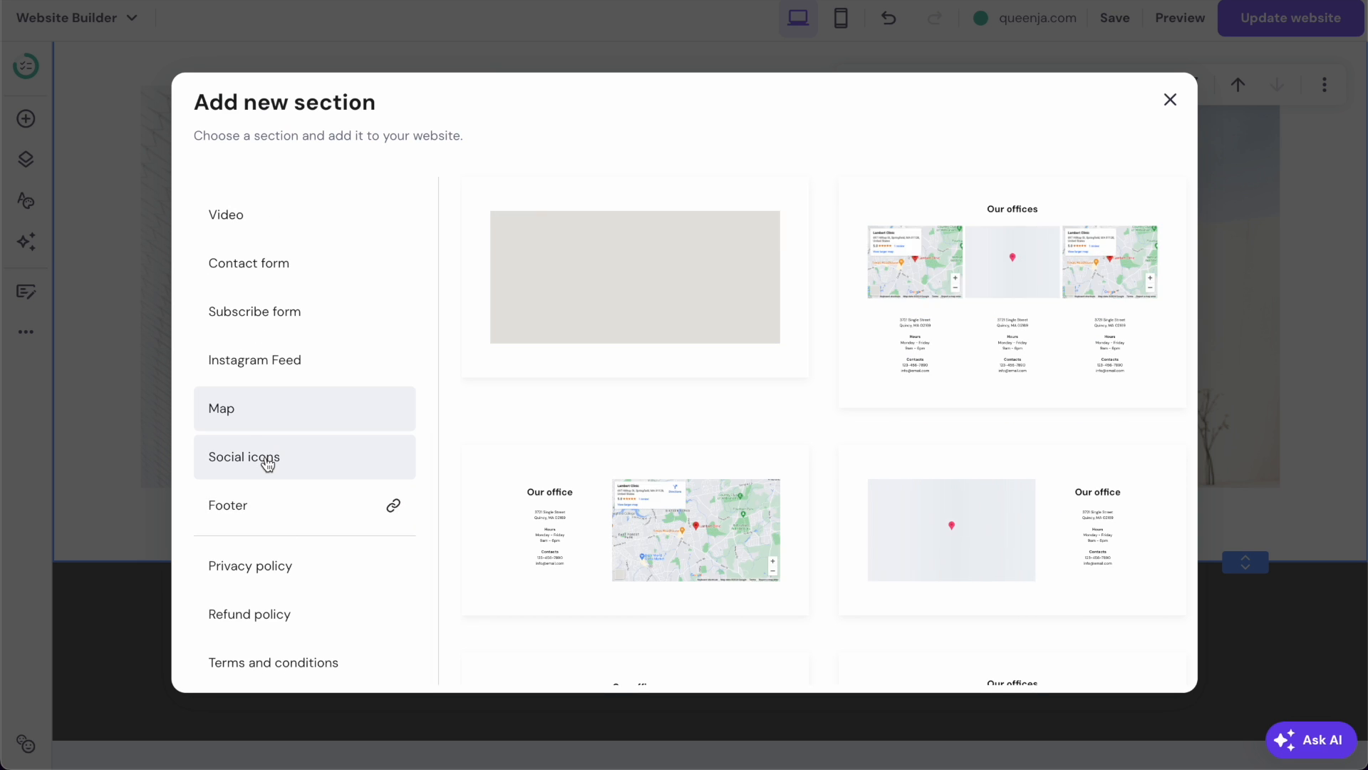
left_click(267, 461)
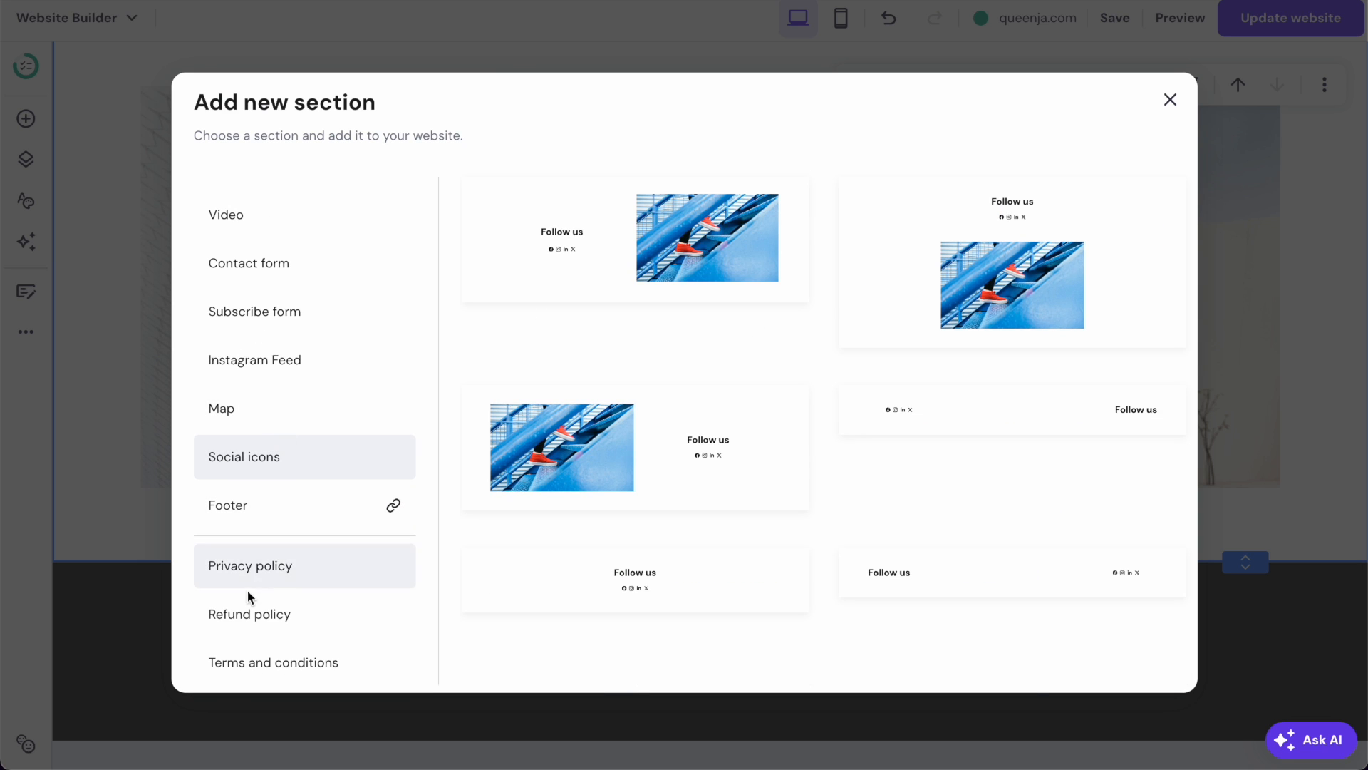
scroll(257, 522, "up", 1)
scroll(257, 524, "up", 7)
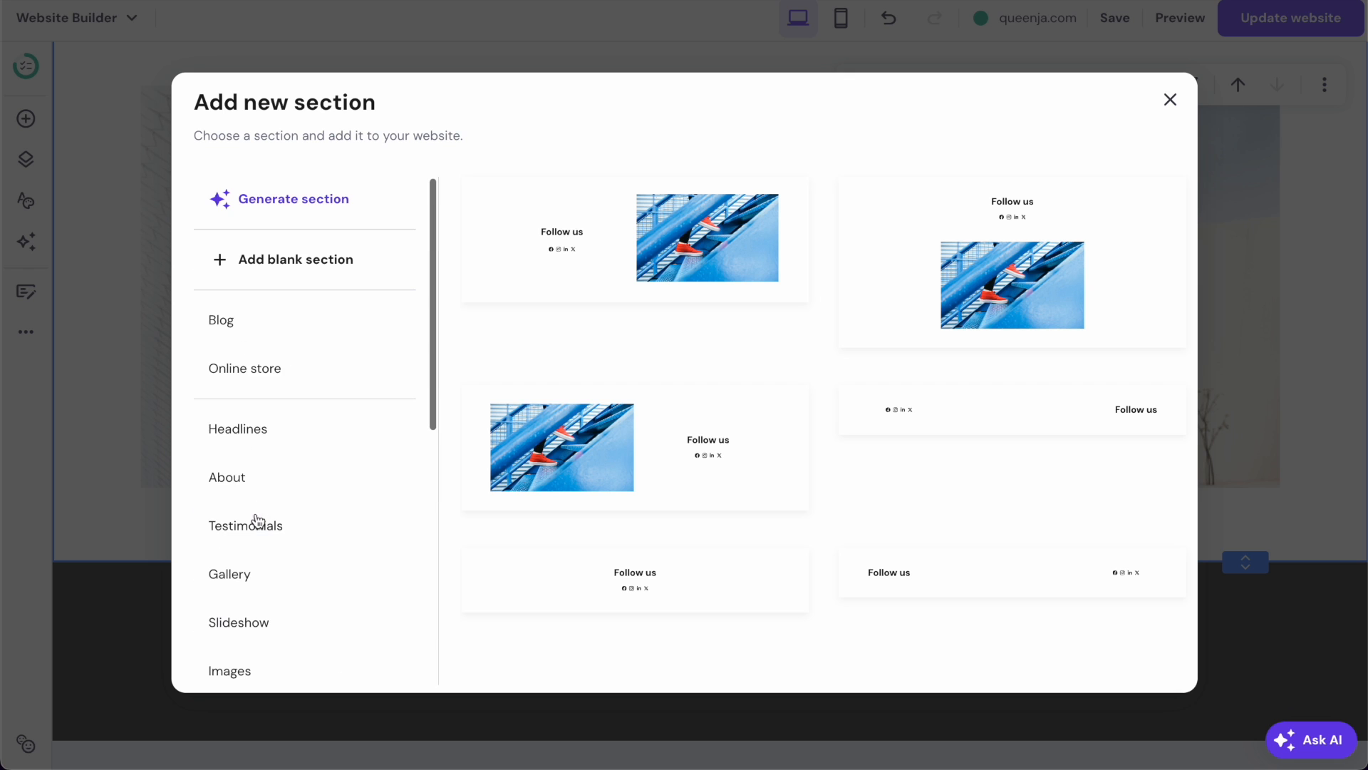
- Add the Blog section template showing a grid of posts above the footer
left_click(271, 328)
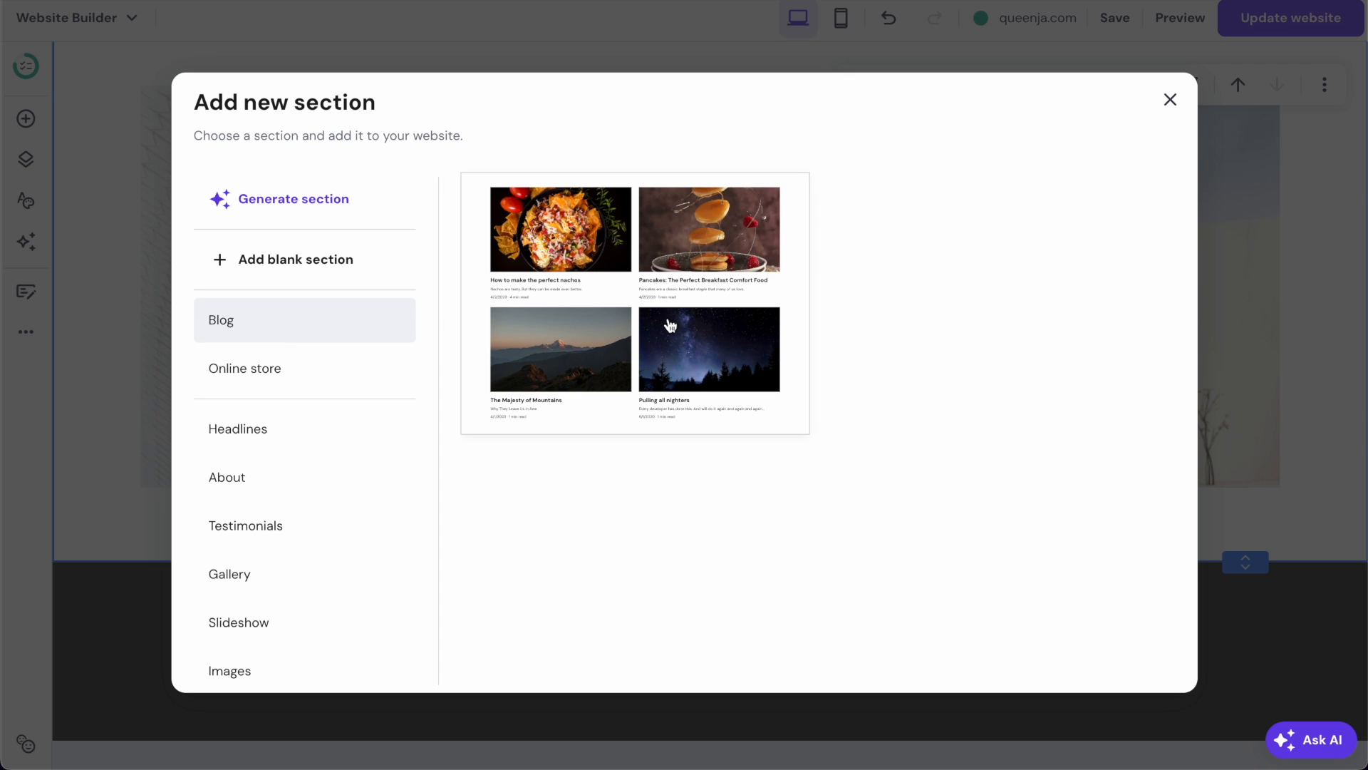
left_click(693, 318)
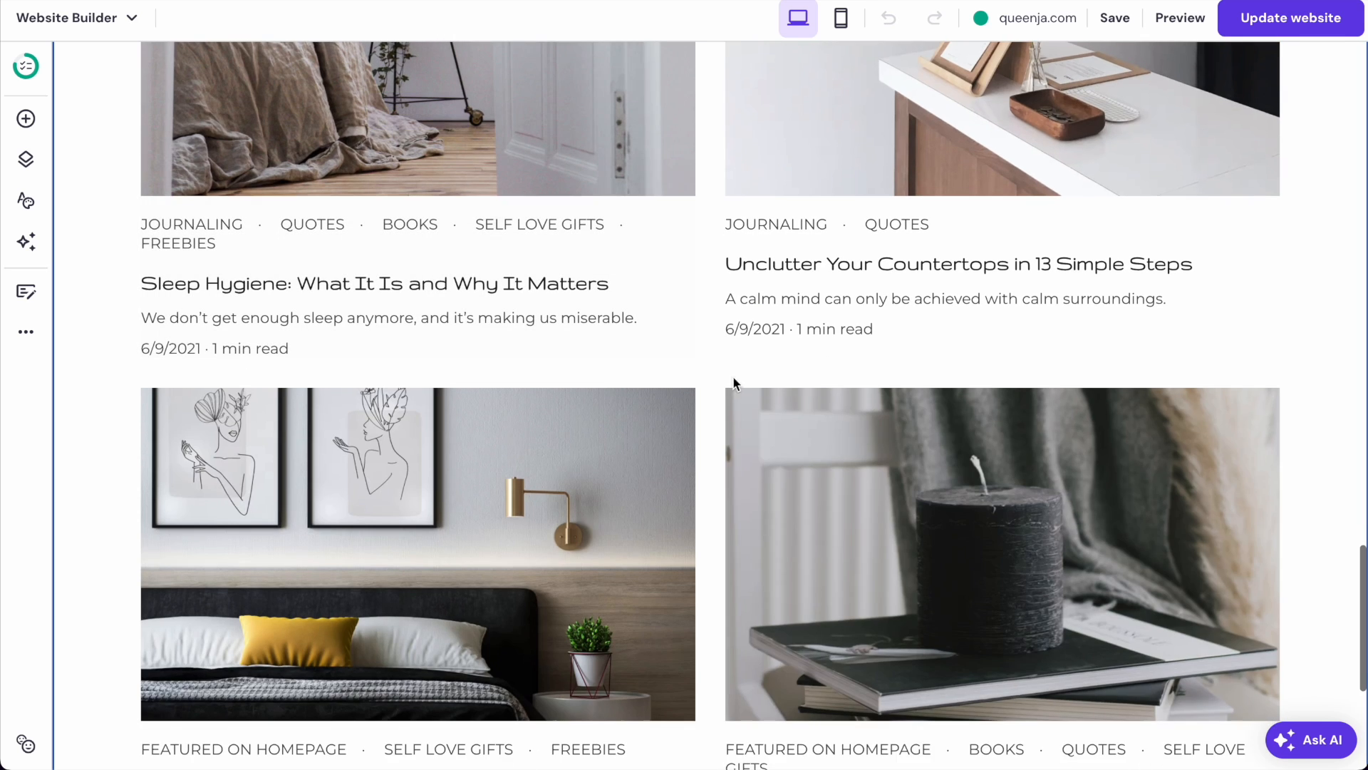
scroll(738, 388, "up", 1)
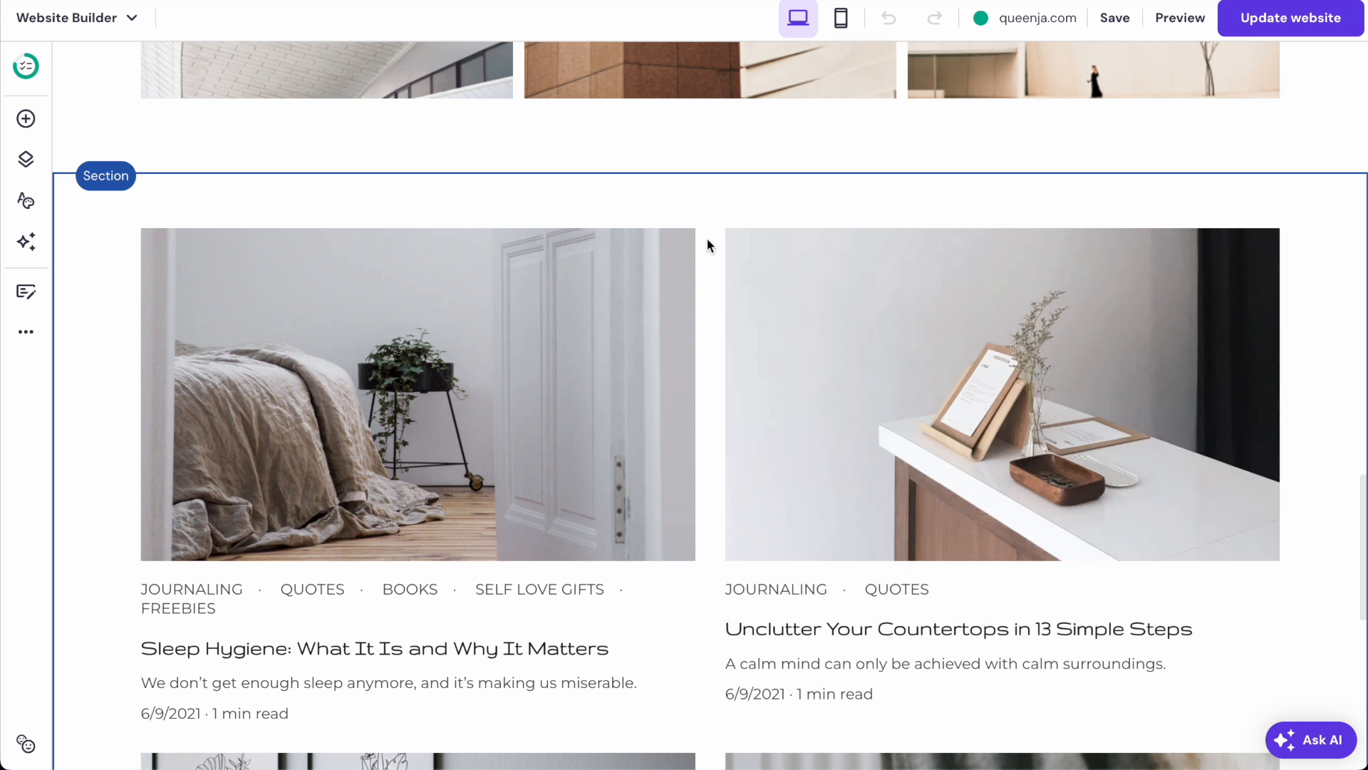
- Delete the "Quality, Not Quantity" section above the blog posts
scroll(681, 245, "up", 10)
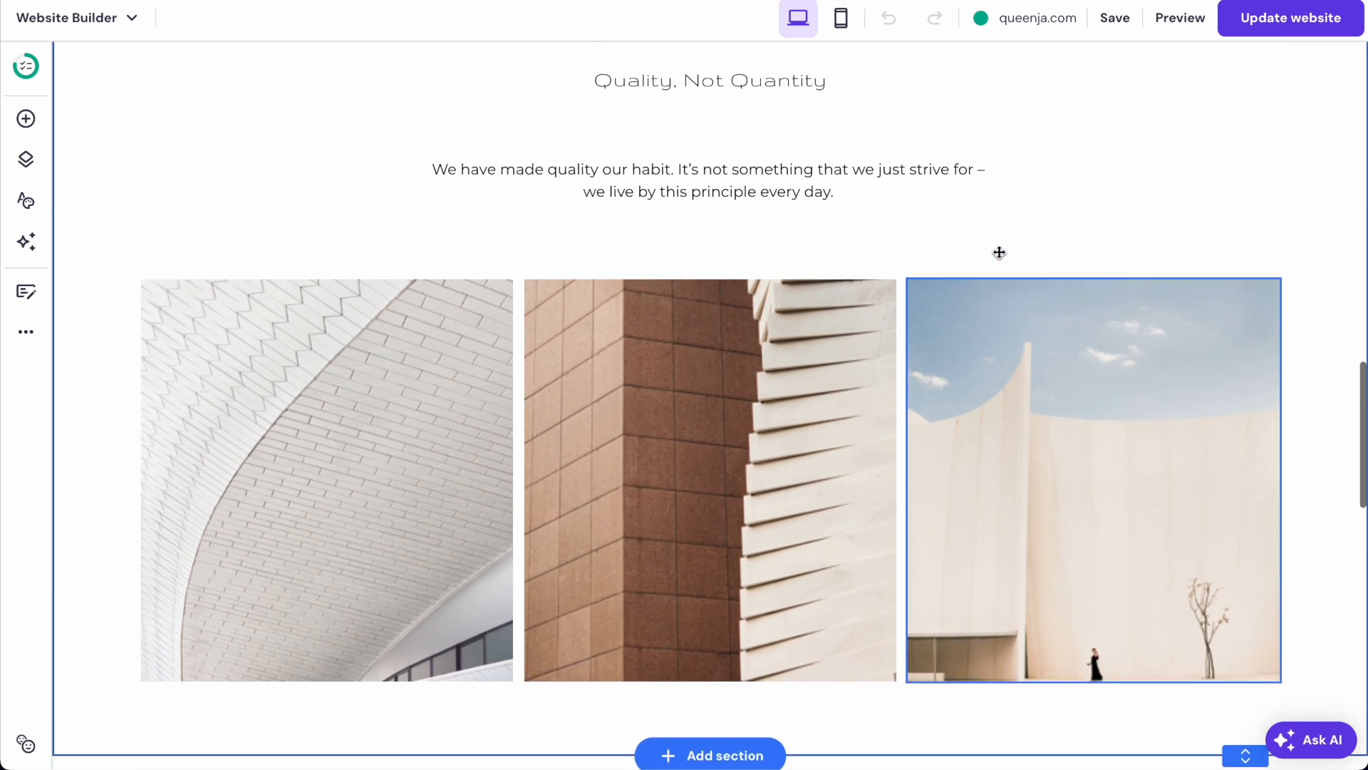
left_click(633, 271)
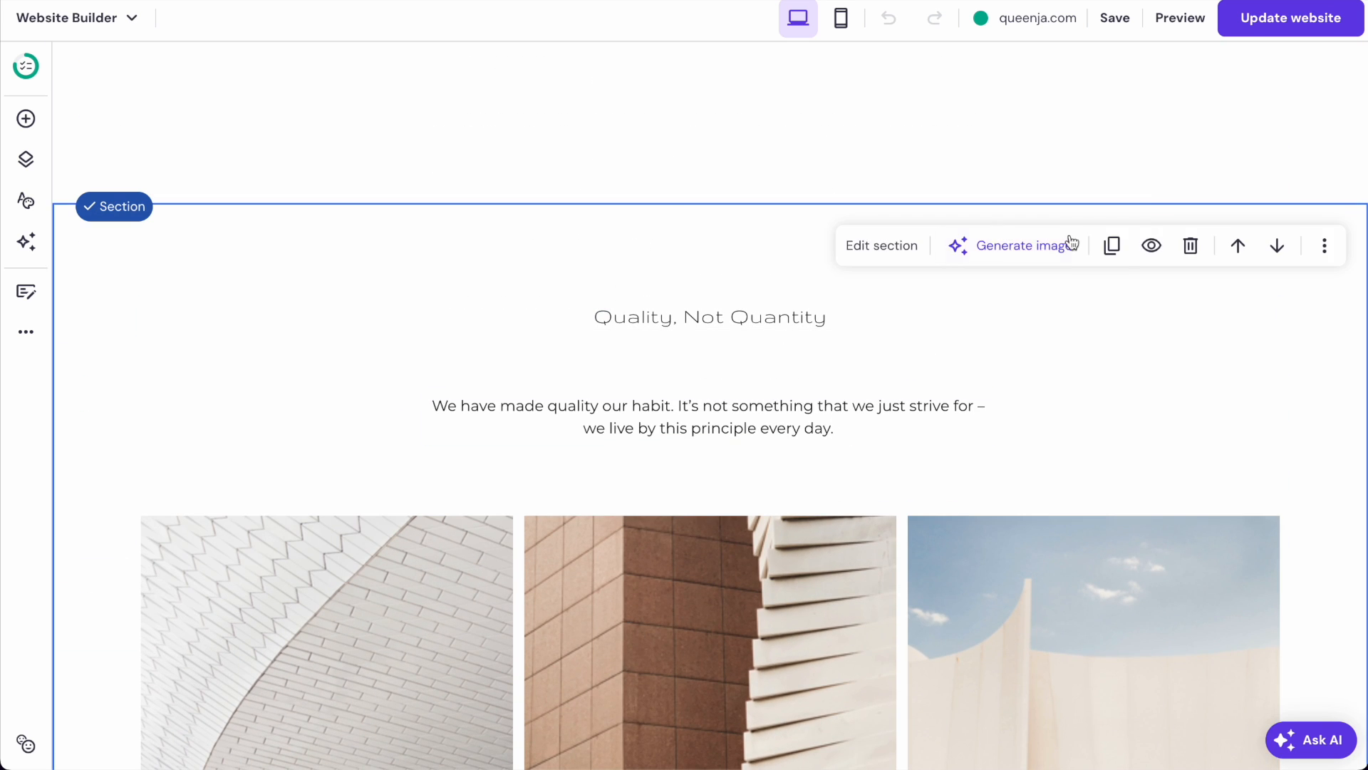
left_click(1191, 245)
- Delete the photo gallery beside the "Your Best Self" heading and select the heading's text box
scroll(825, 385, "up", 5)
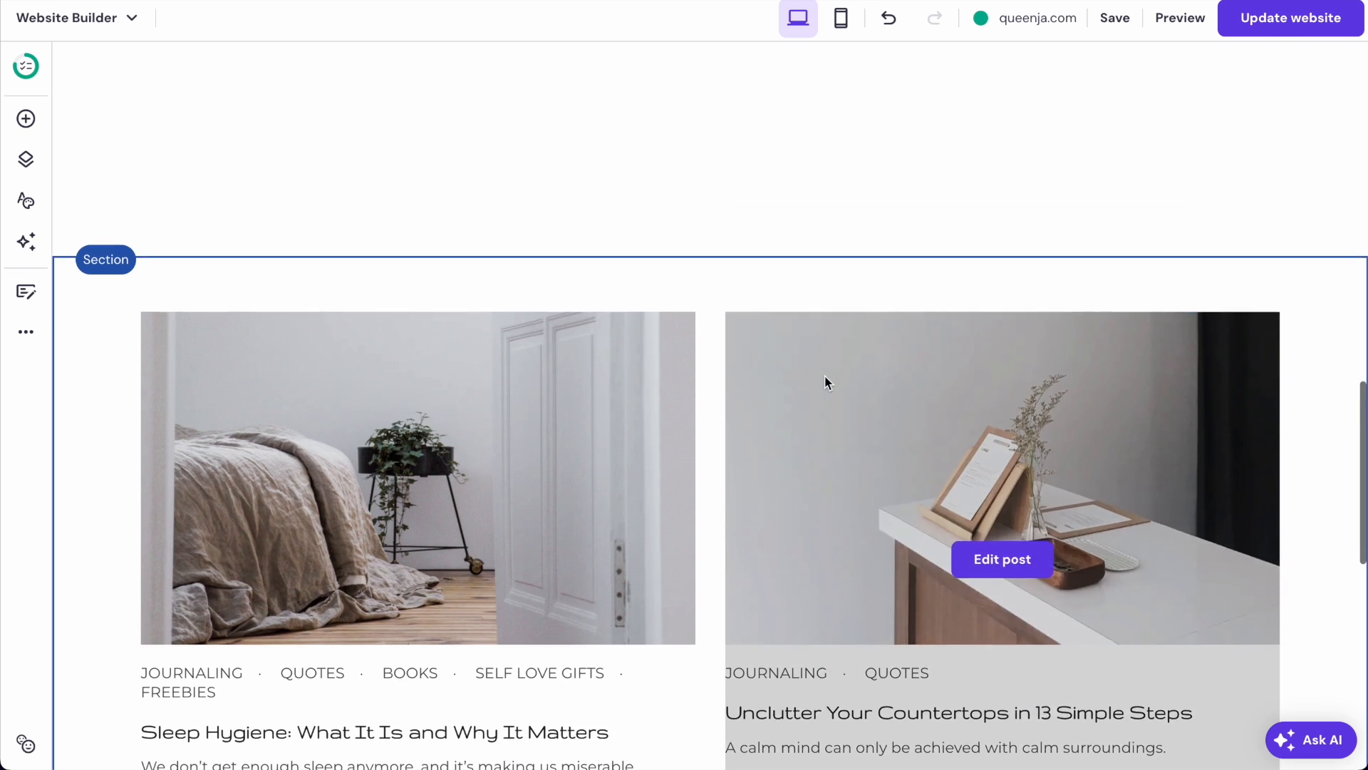
left_click(782, 586)
scroll(783, 586, "up", 3)
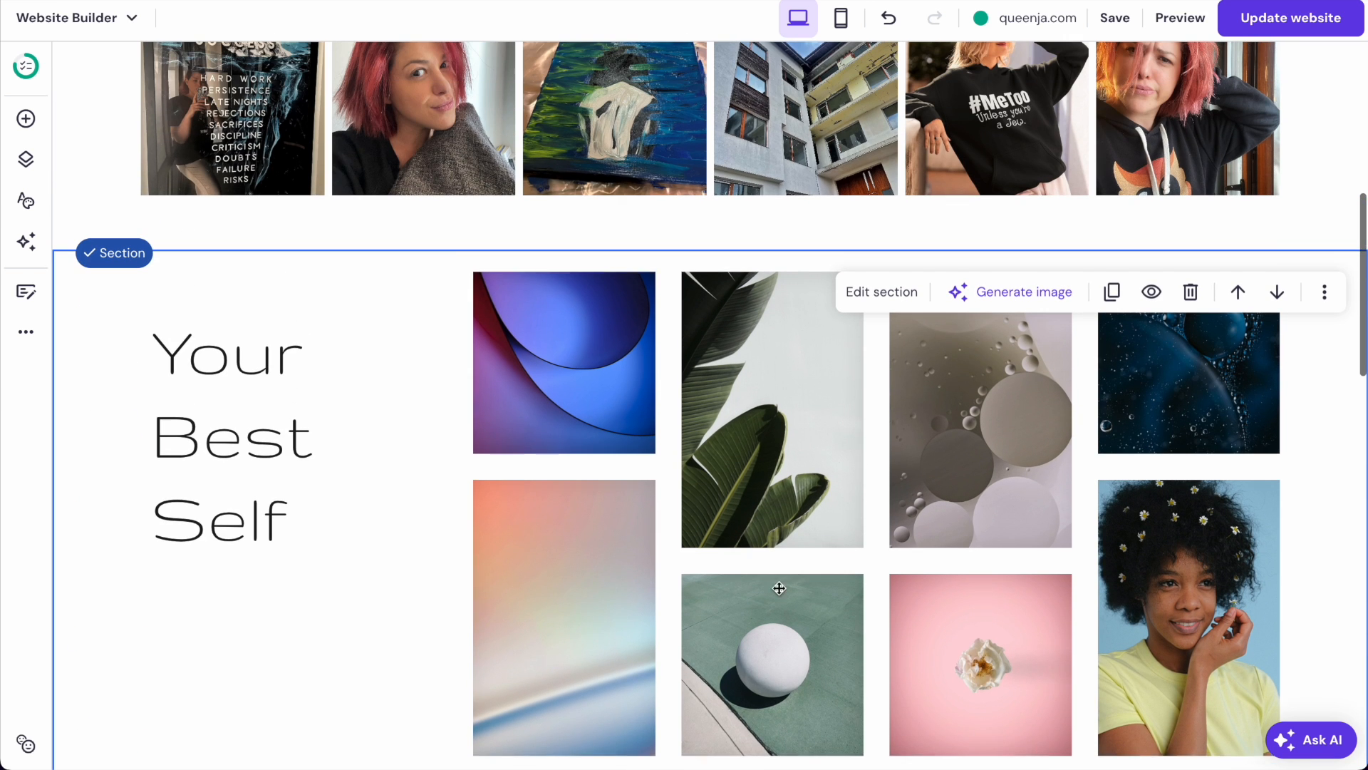
left_click(1150, 342)
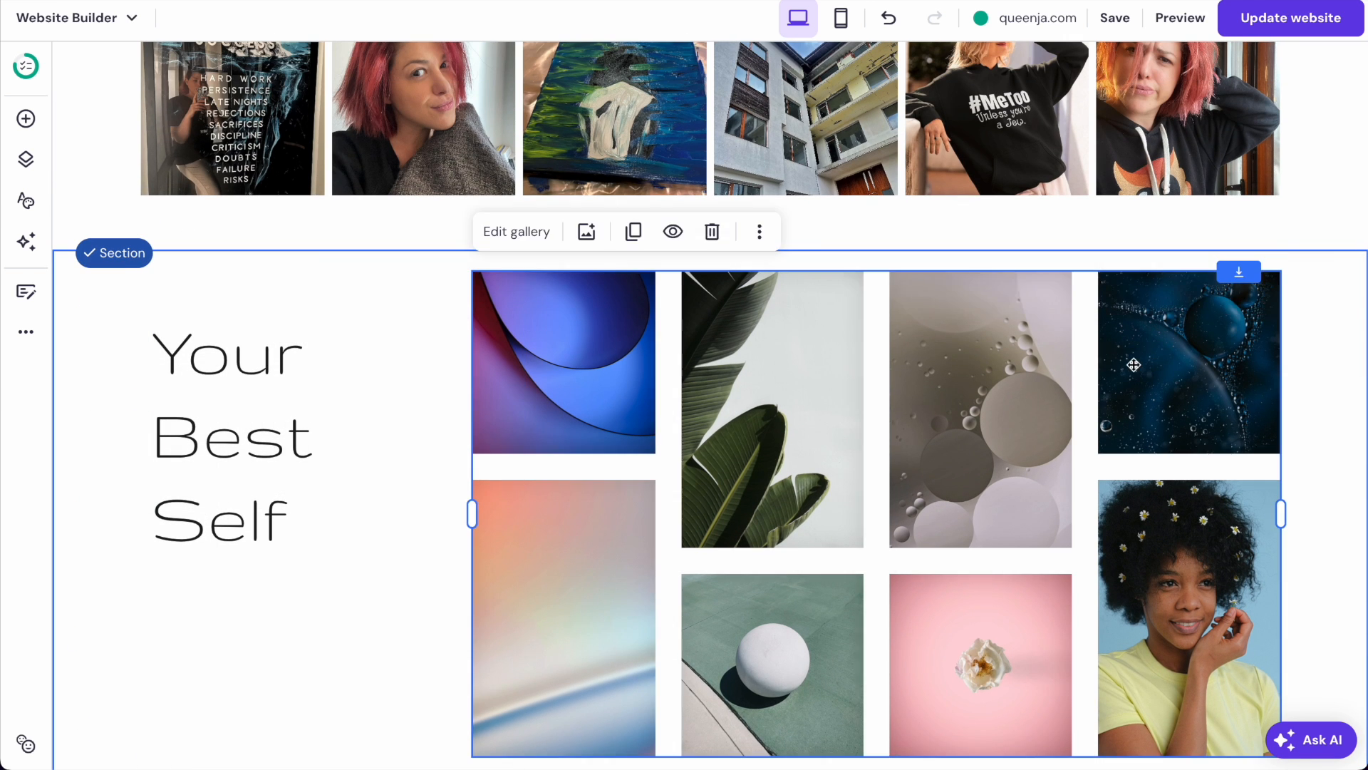
key("Delete")
left_click(298, 393)
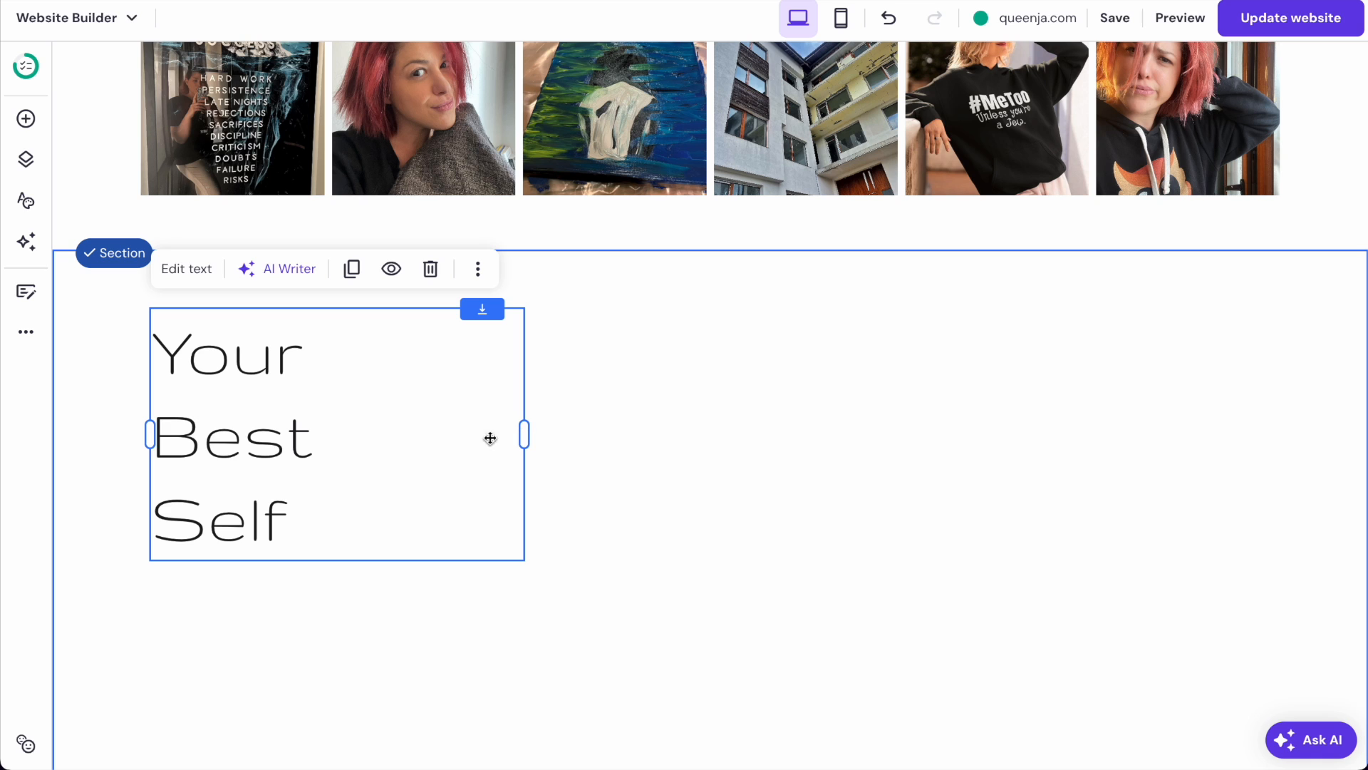
- Change the heading to "Your Best Self - blog" and widen its text box so it fits on one line
left_click(172, 445)
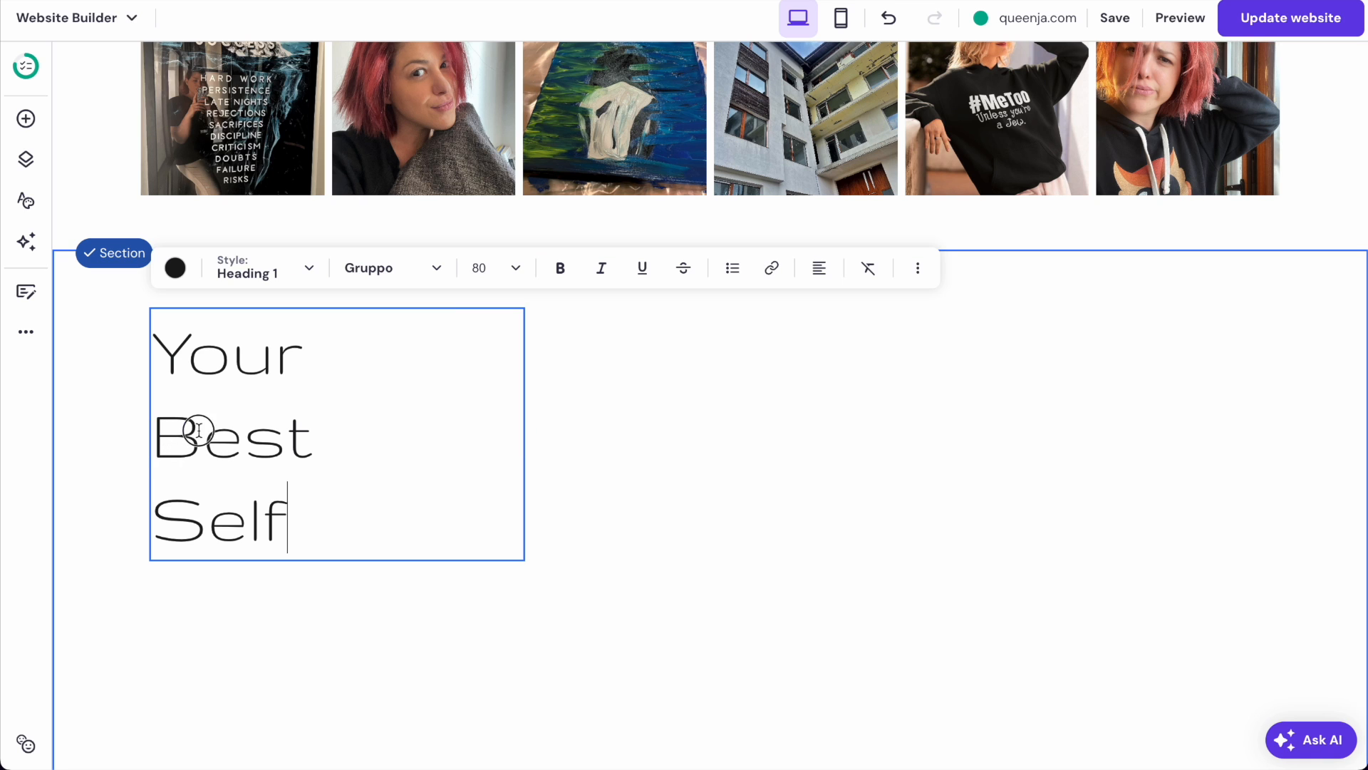
key("BackSpace")
key("BackSpace")
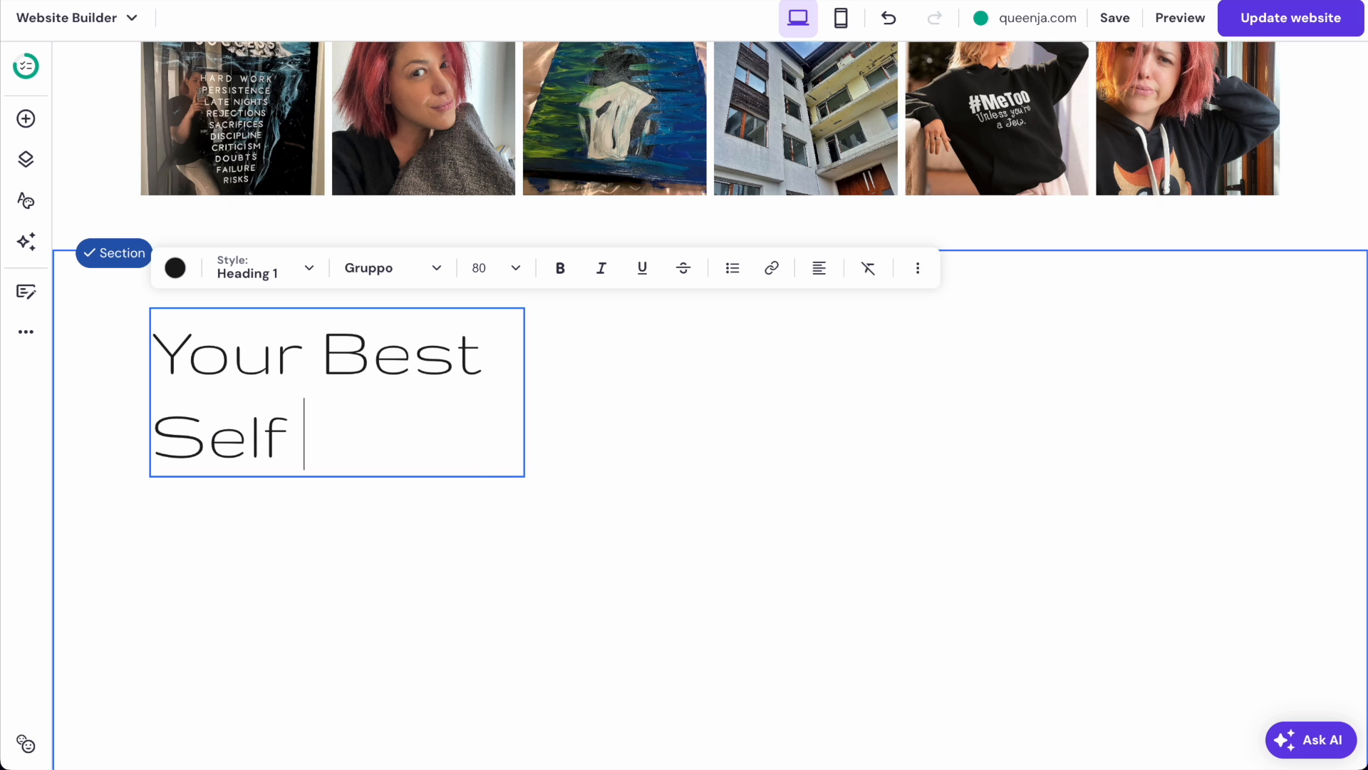
left_click(556, 429)
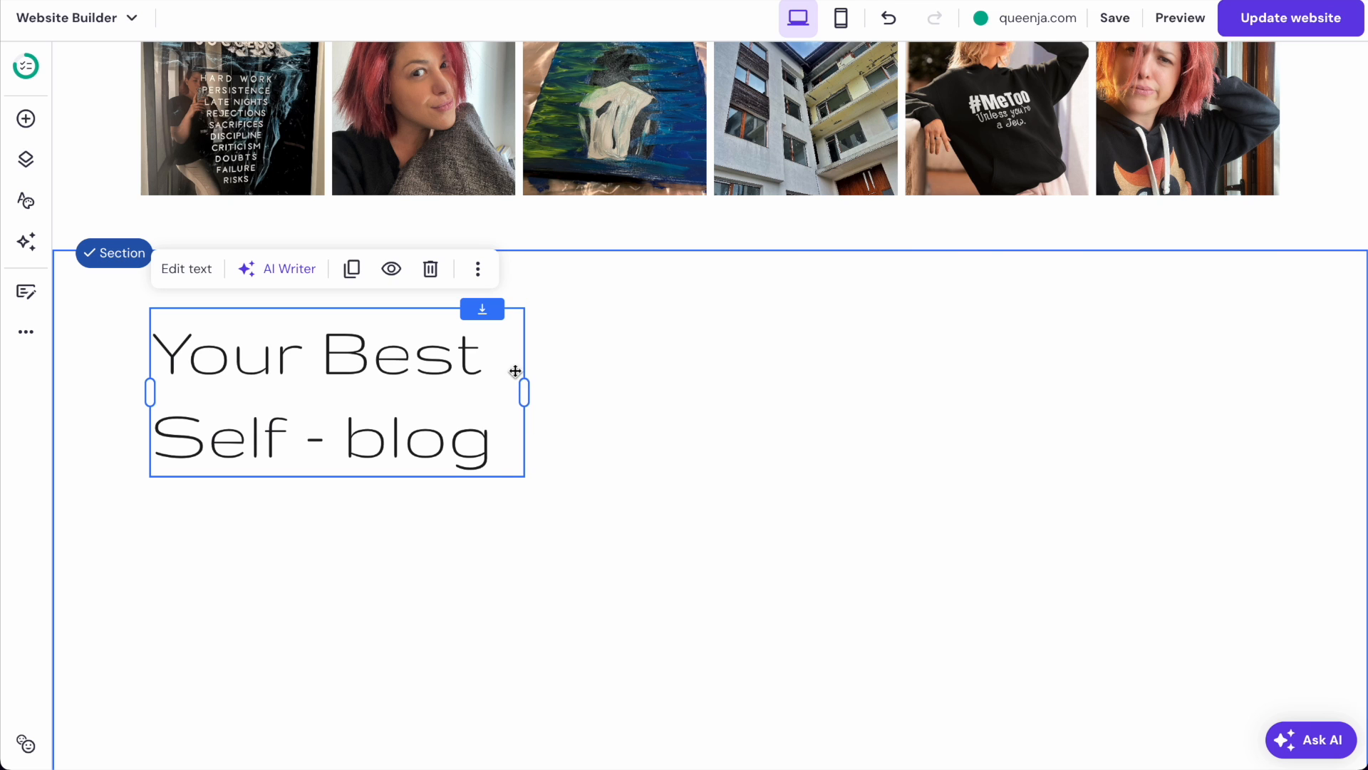
left_click_drag(528, 388, 977, 381)
left_click(714, 456)
left_click(651, 336)
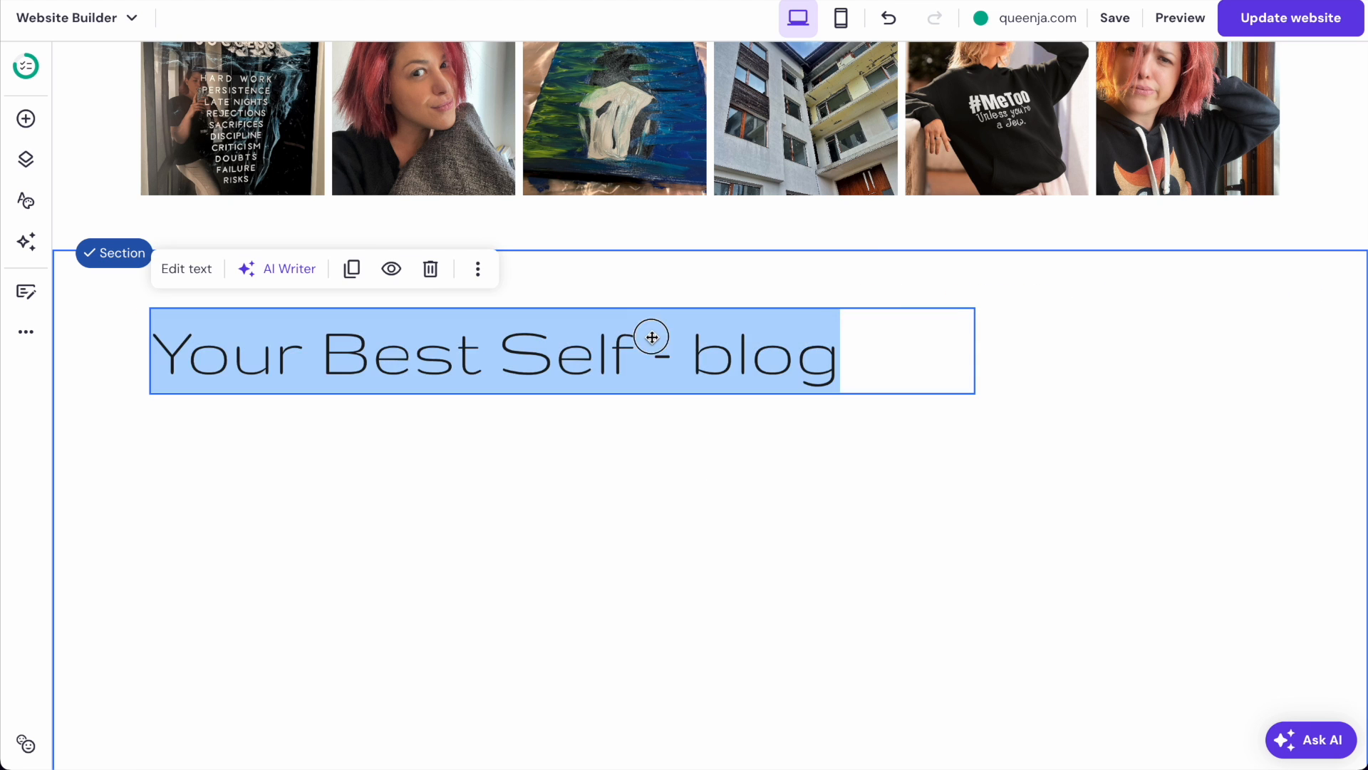
- Centre-align the text of the "Your Best Self - blog" heading
left_click(187, 269)
left_click(819, 270)
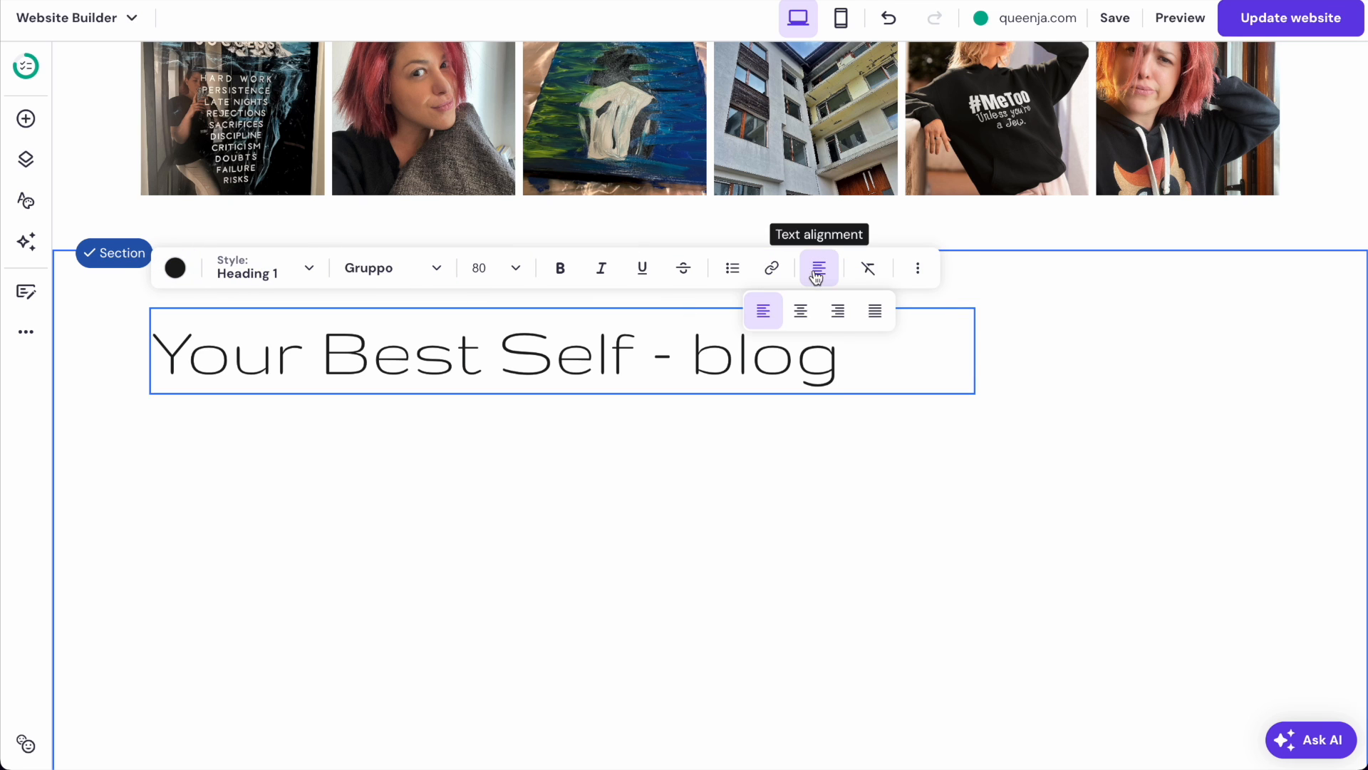
left_click(800, 310)
- Move the heading's text box to the middle of its section and shorten the section to end just below the heading
left_click(795, 521)
left_click_drag(626, 373, 782, 367)
left_click(798, 542)
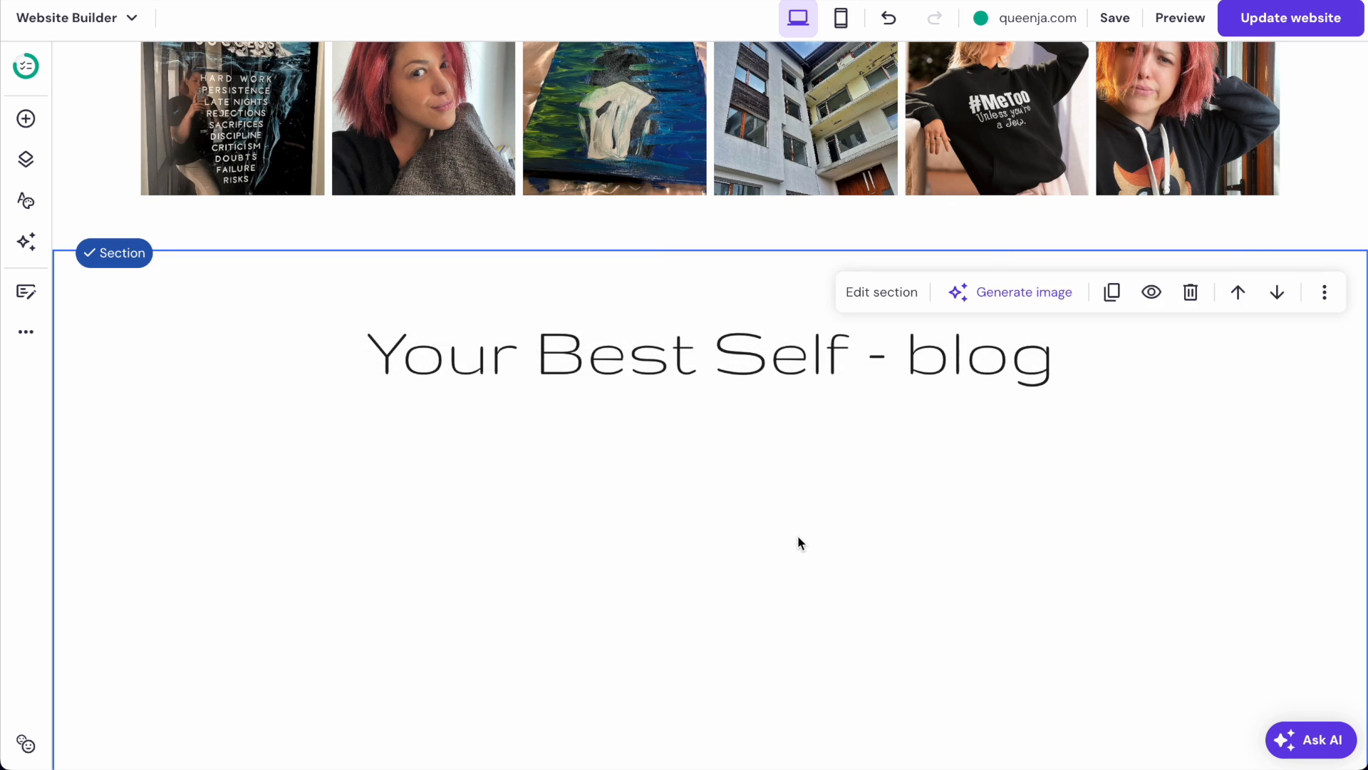
scroll(1002, 606, "down", 4)
left_click_drag(1243, 651, 1247, 117)
- Examine the blog list's post filtering and layout settings on the About page
left_click(1237, 178)
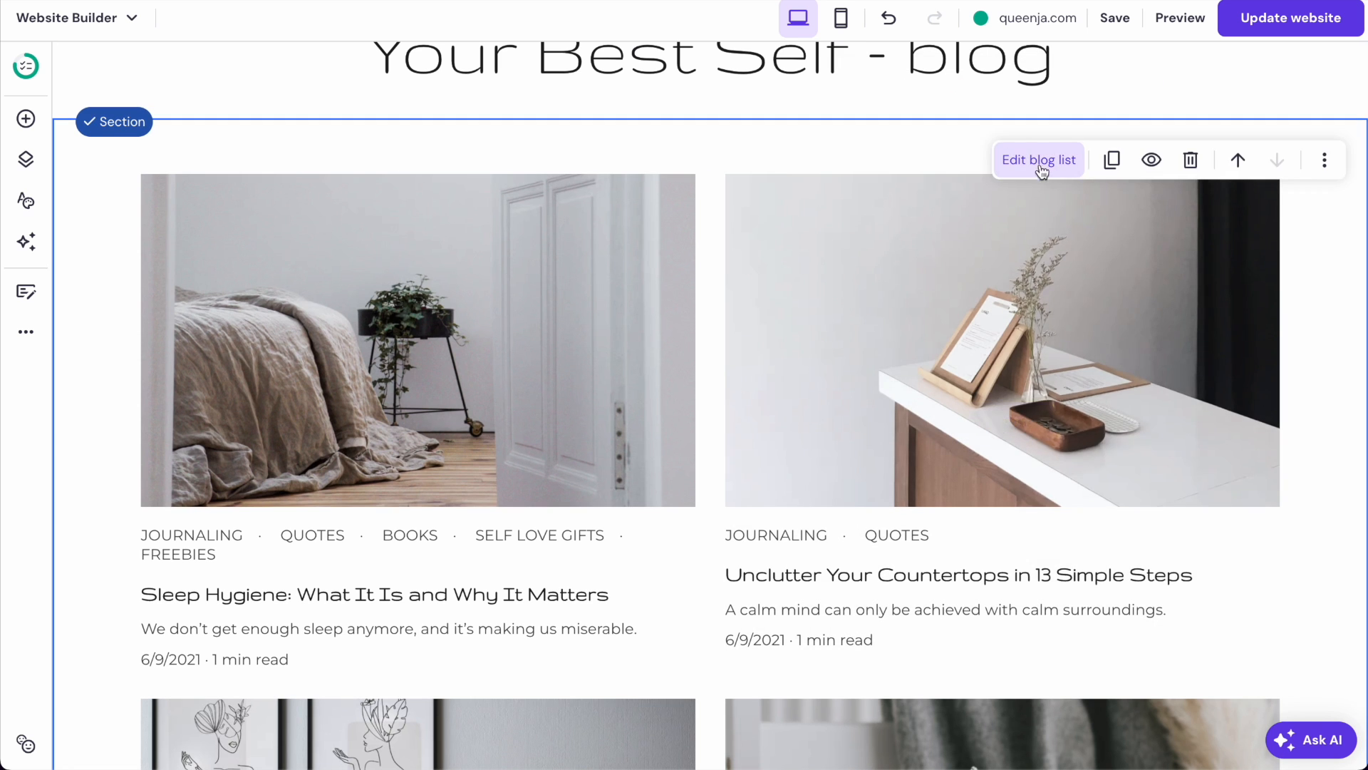
left_click(1040, 169)
left_click(1173, 217)
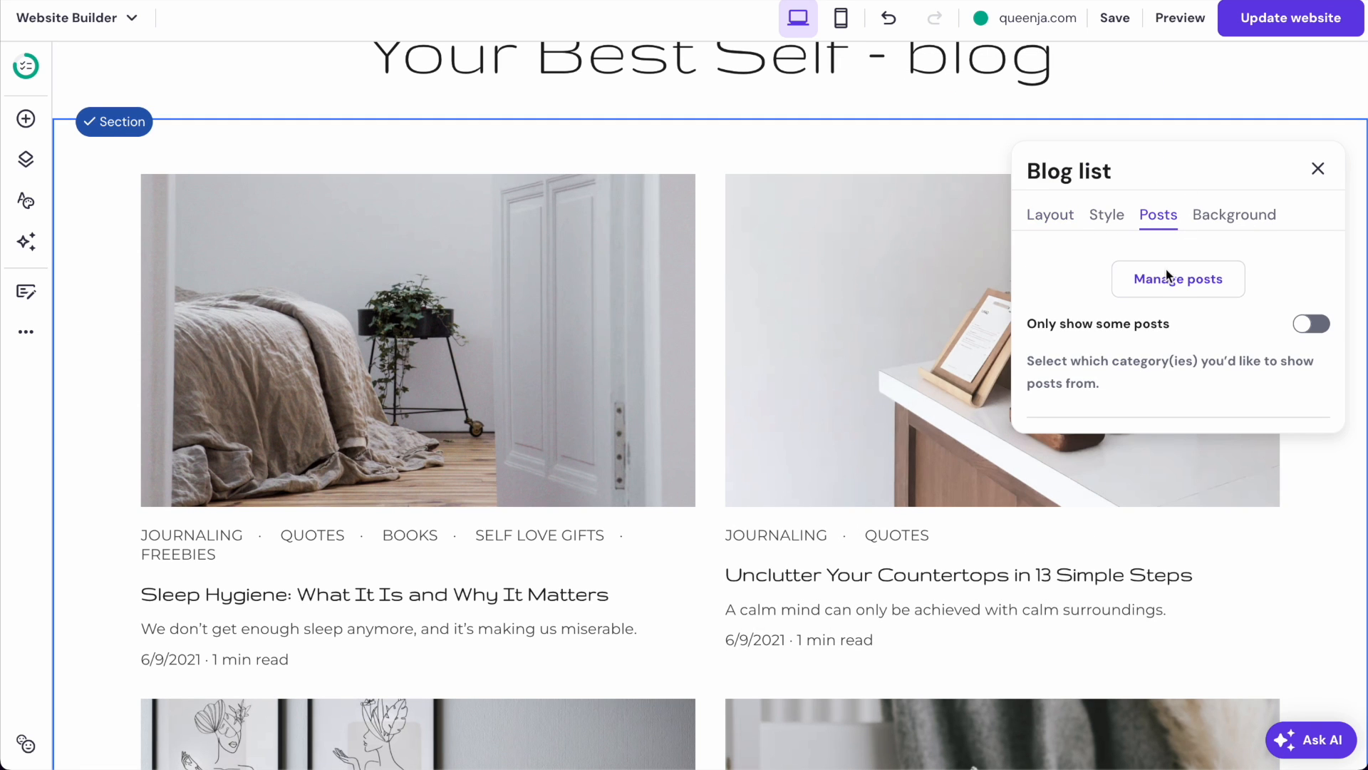
left_click(1314, 535)
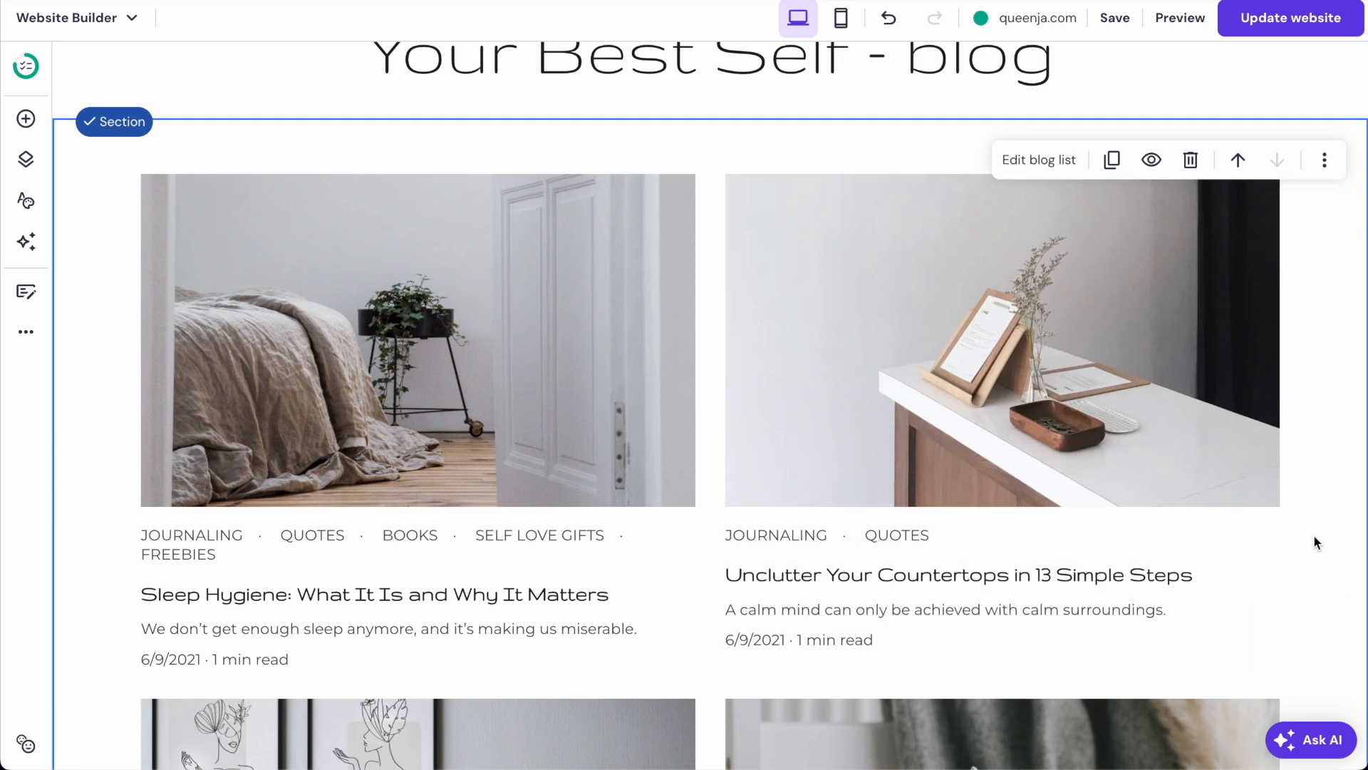
left_click(1044, 175)
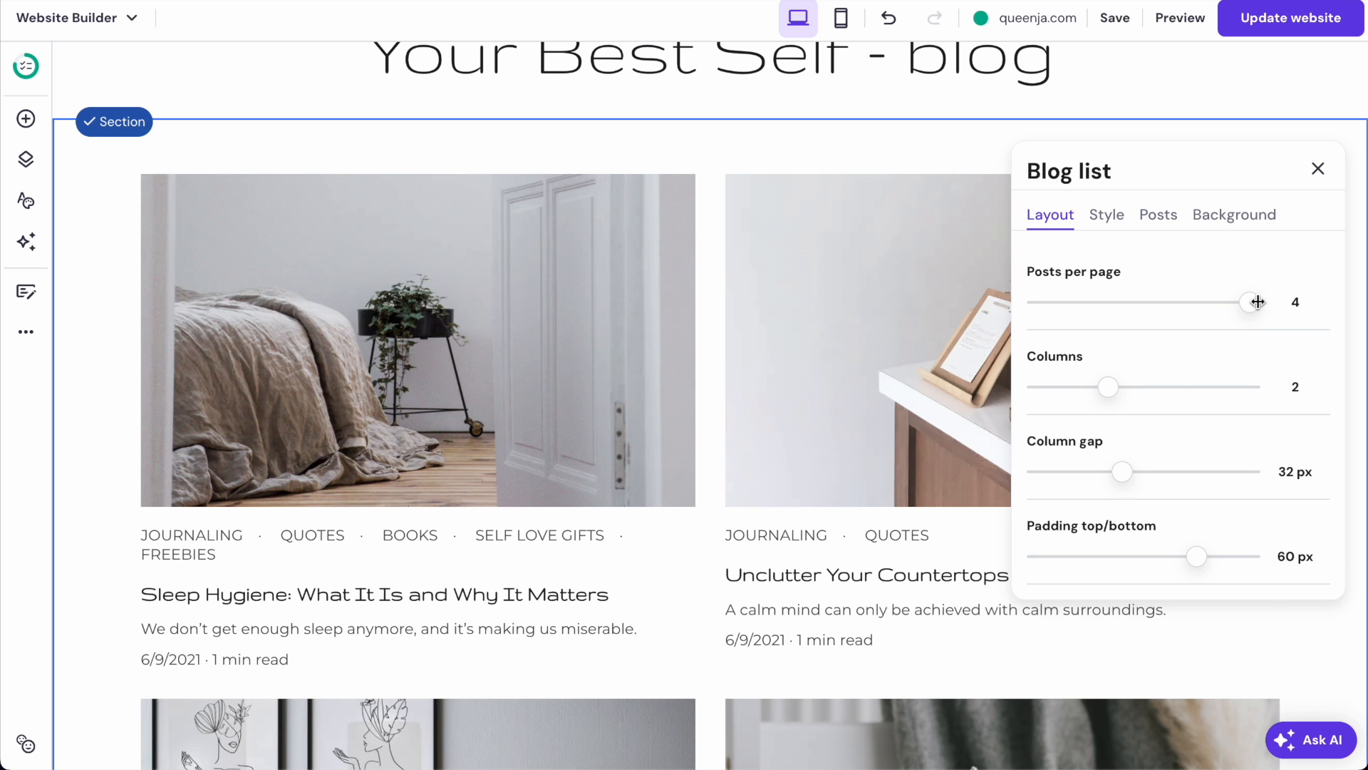
left_click(776, 158)
- Publish the website changes and dismiss the confirmation
scroll(777, 158, "down", 9)
scroll(767, 398, "up", 15)
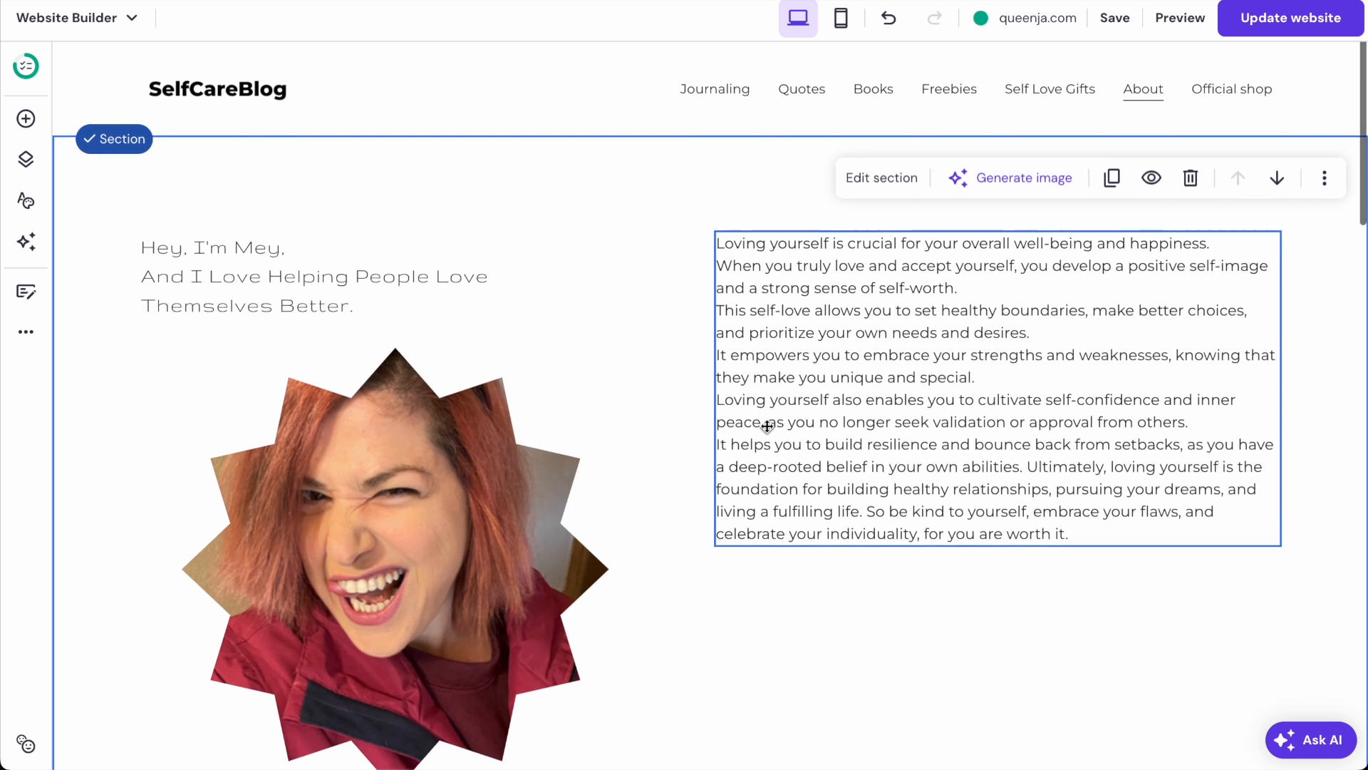
left_click(1296, 19)
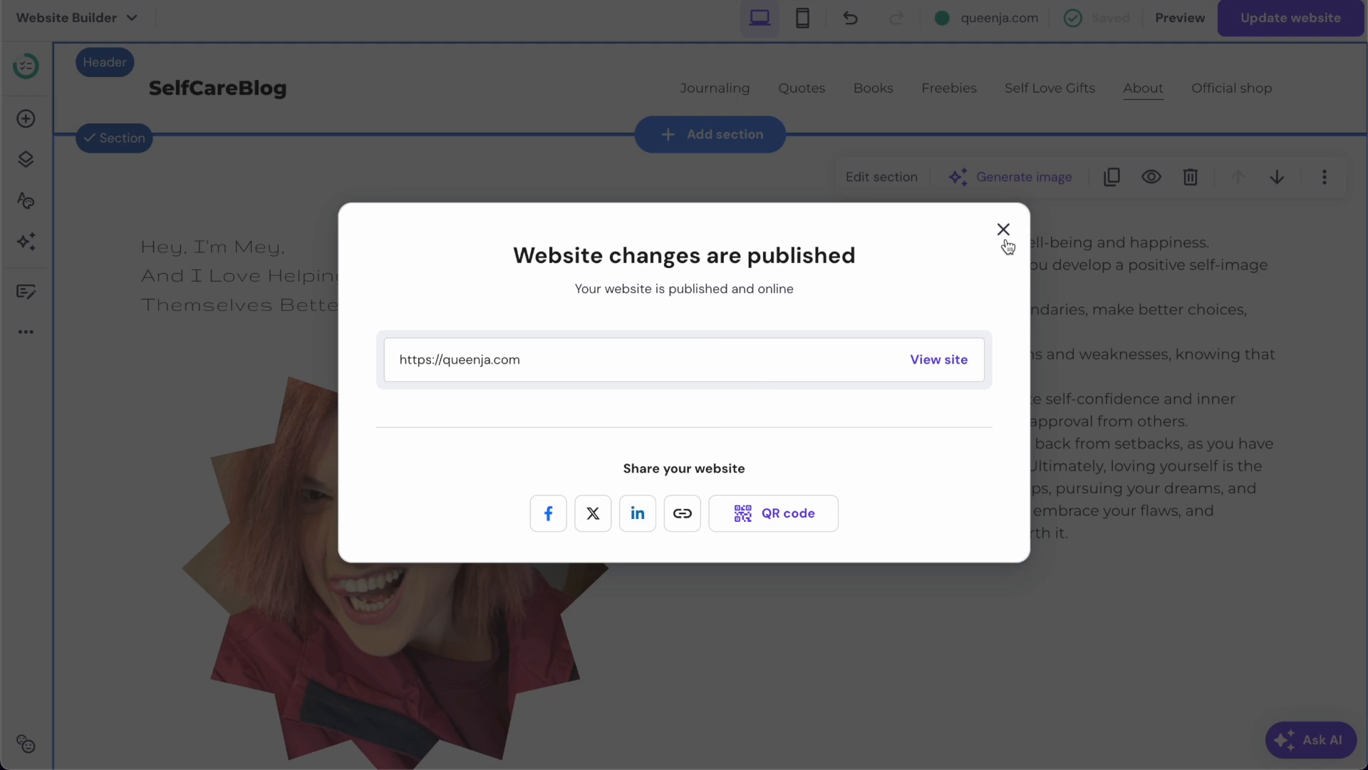
left_click(1000, 227)
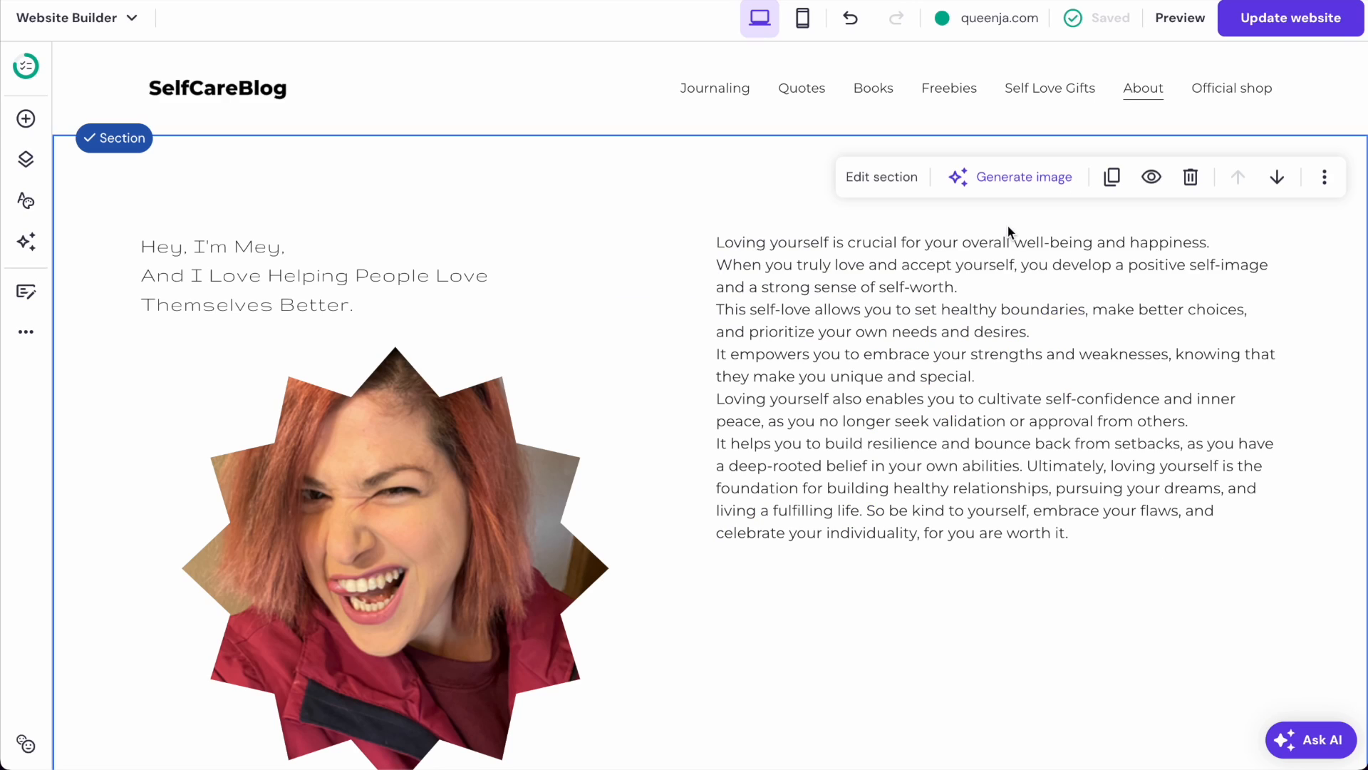
- Open the Home page, currently hidden from navigation, for editing
left_click(258, 93)
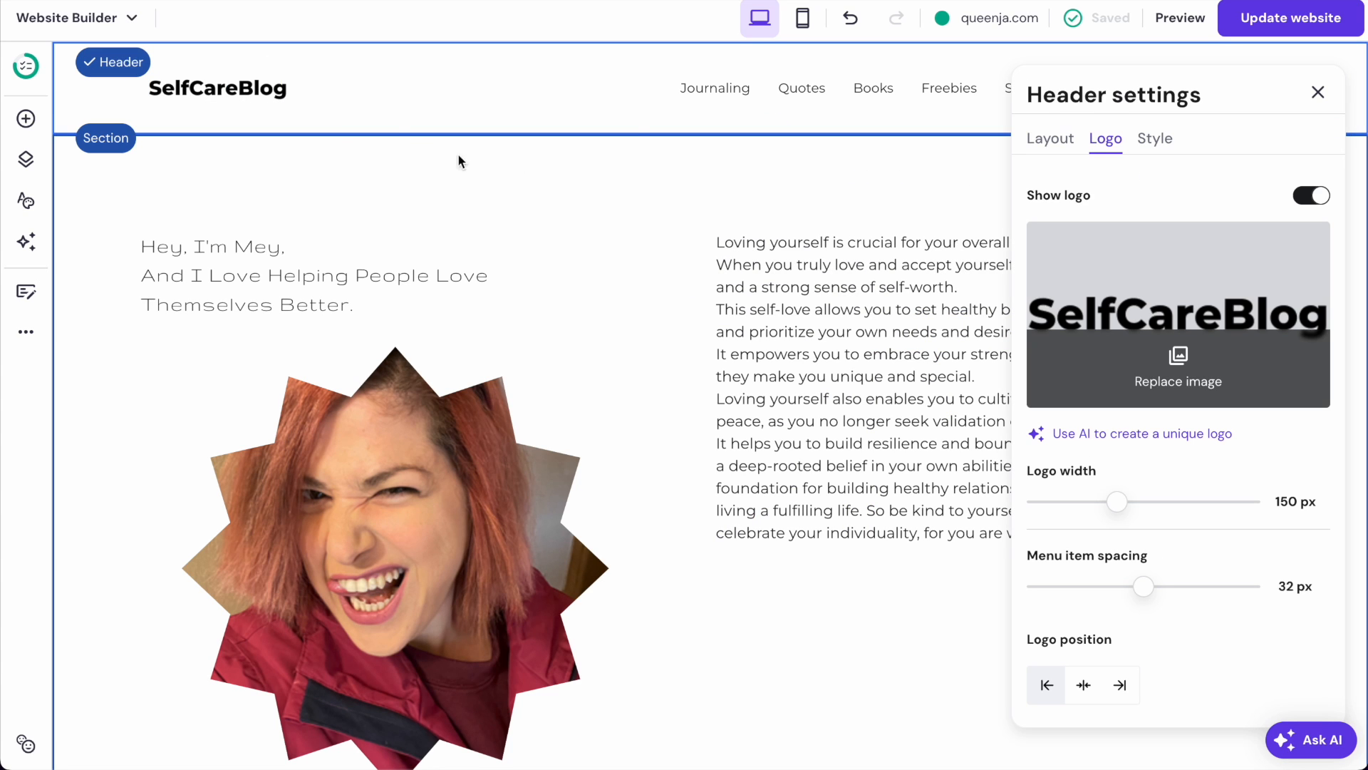
left_click(1312, 92)
left_click(25, 159)
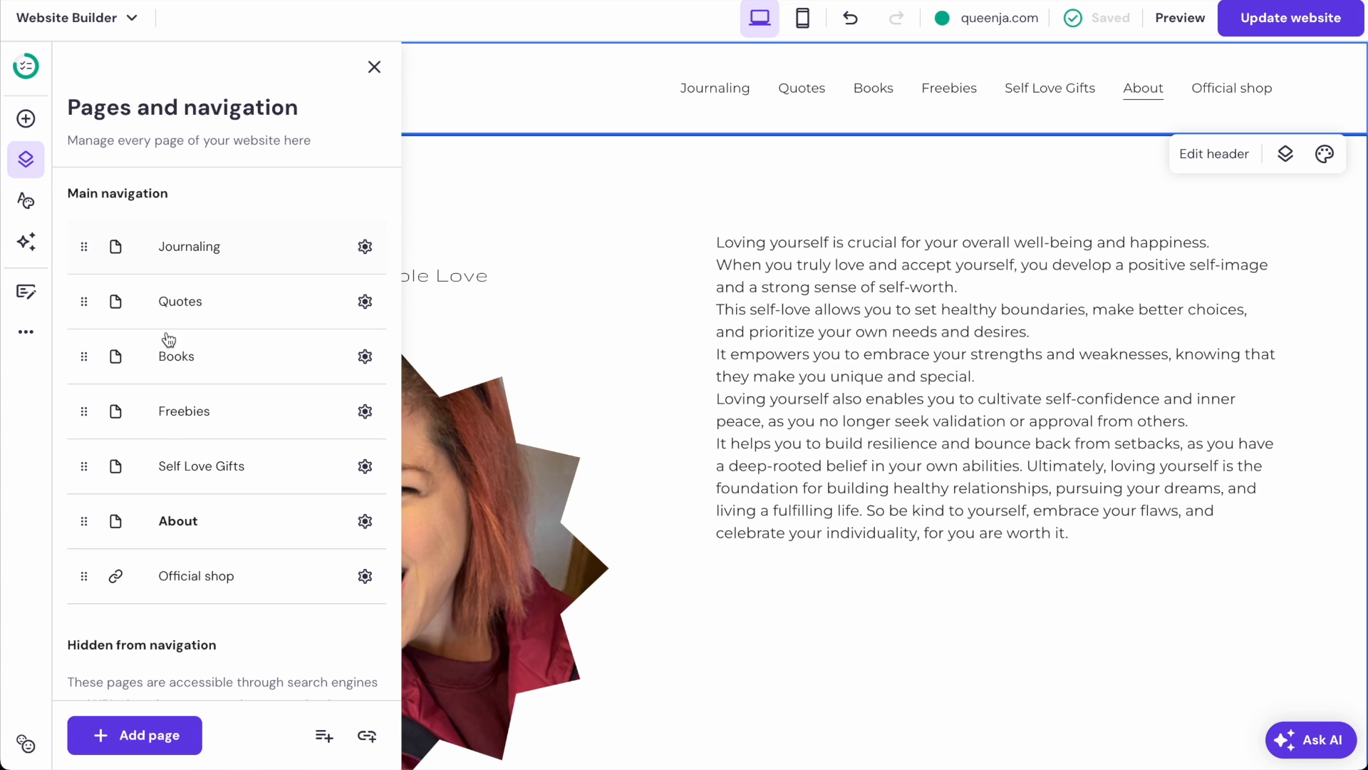
scroll(159, 687, "down", 2)
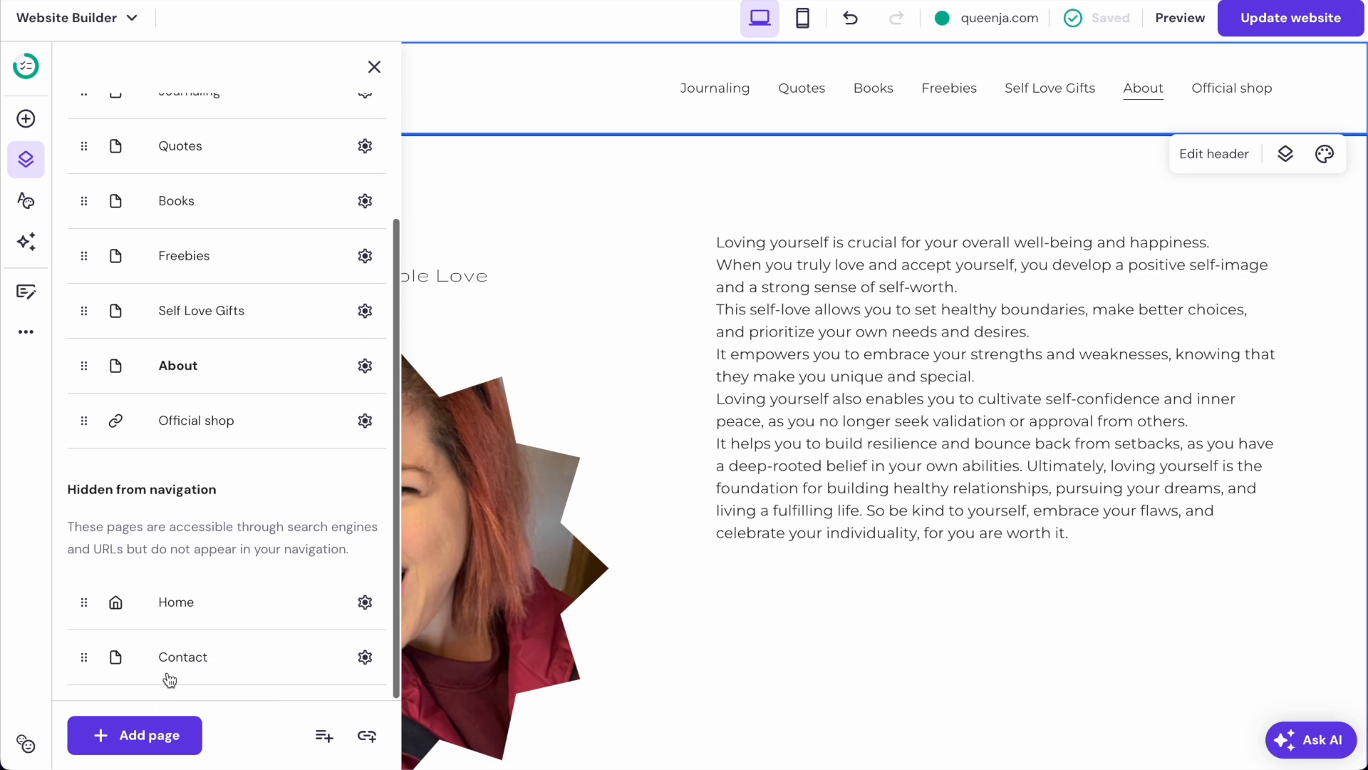
left_click(171, 605)
left_click(792, 226)
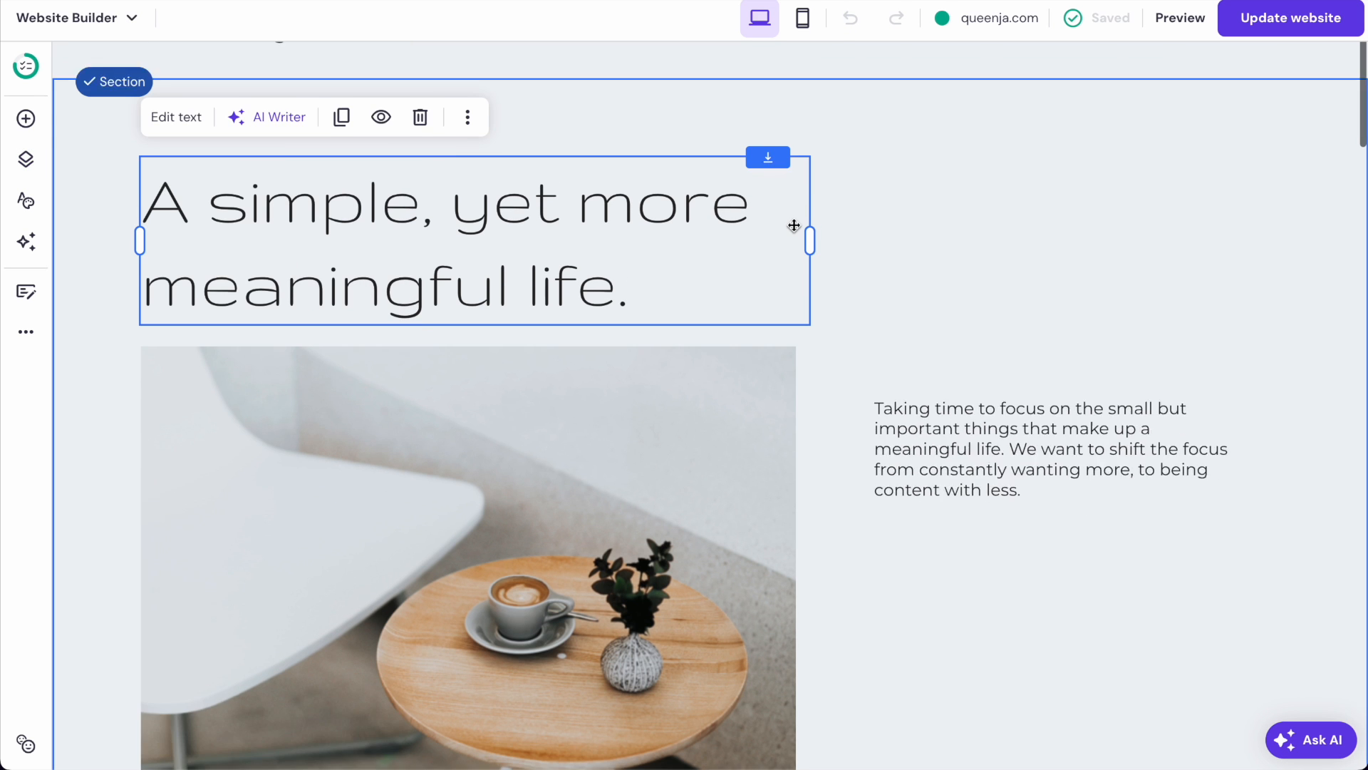
- Move the Home page from the hidden pages to the first place in the main navigation
scroll(794, 226, "up", 1)
left_click(24, 294)
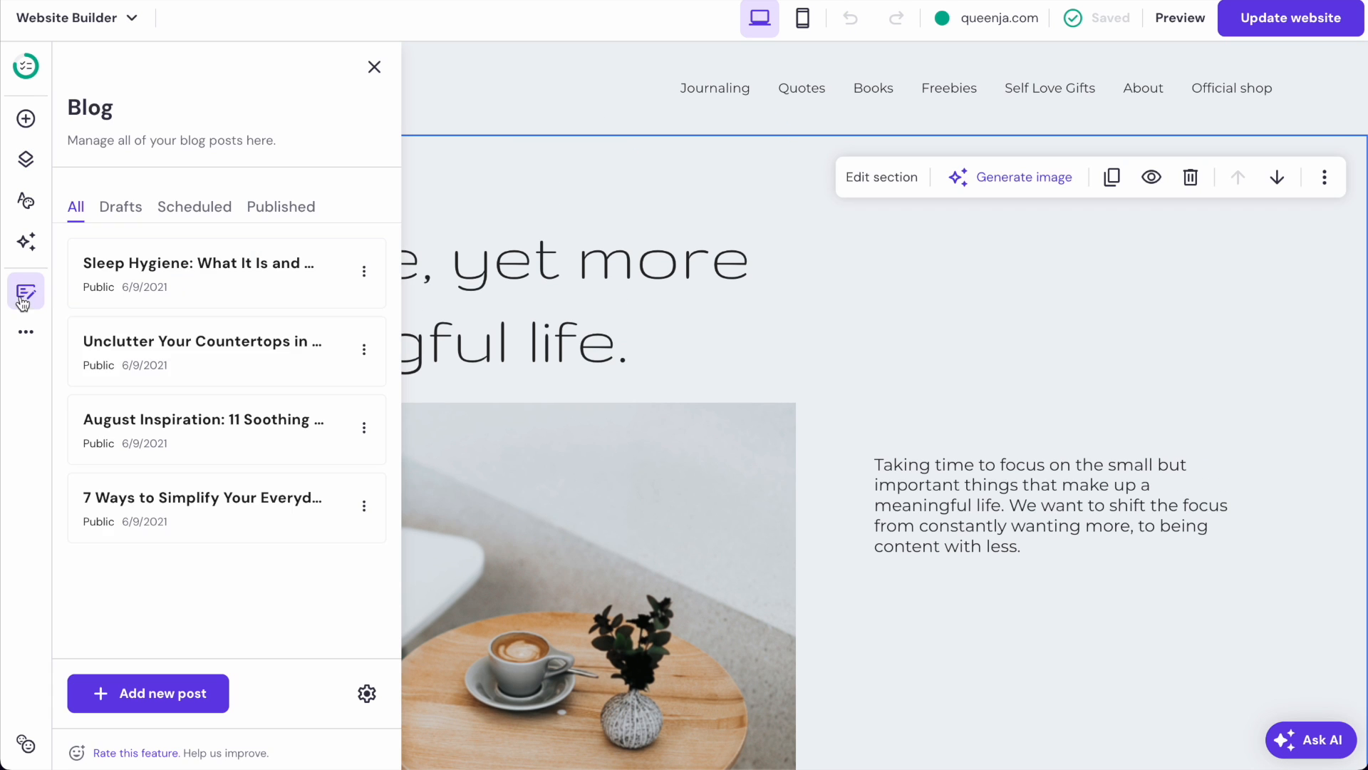
left_click(26, 159)
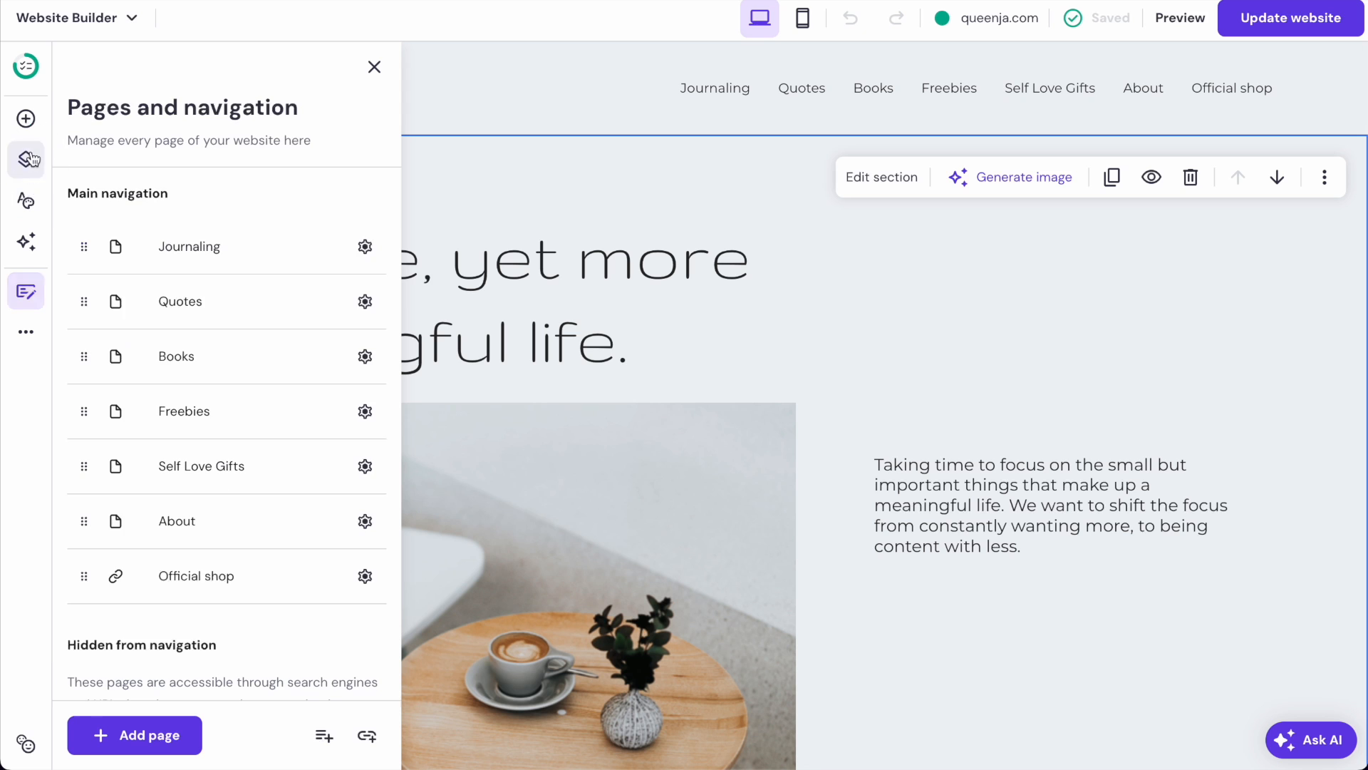
scroll(162, 610, "down", 1)
scroll(162, 609, "down", 2)
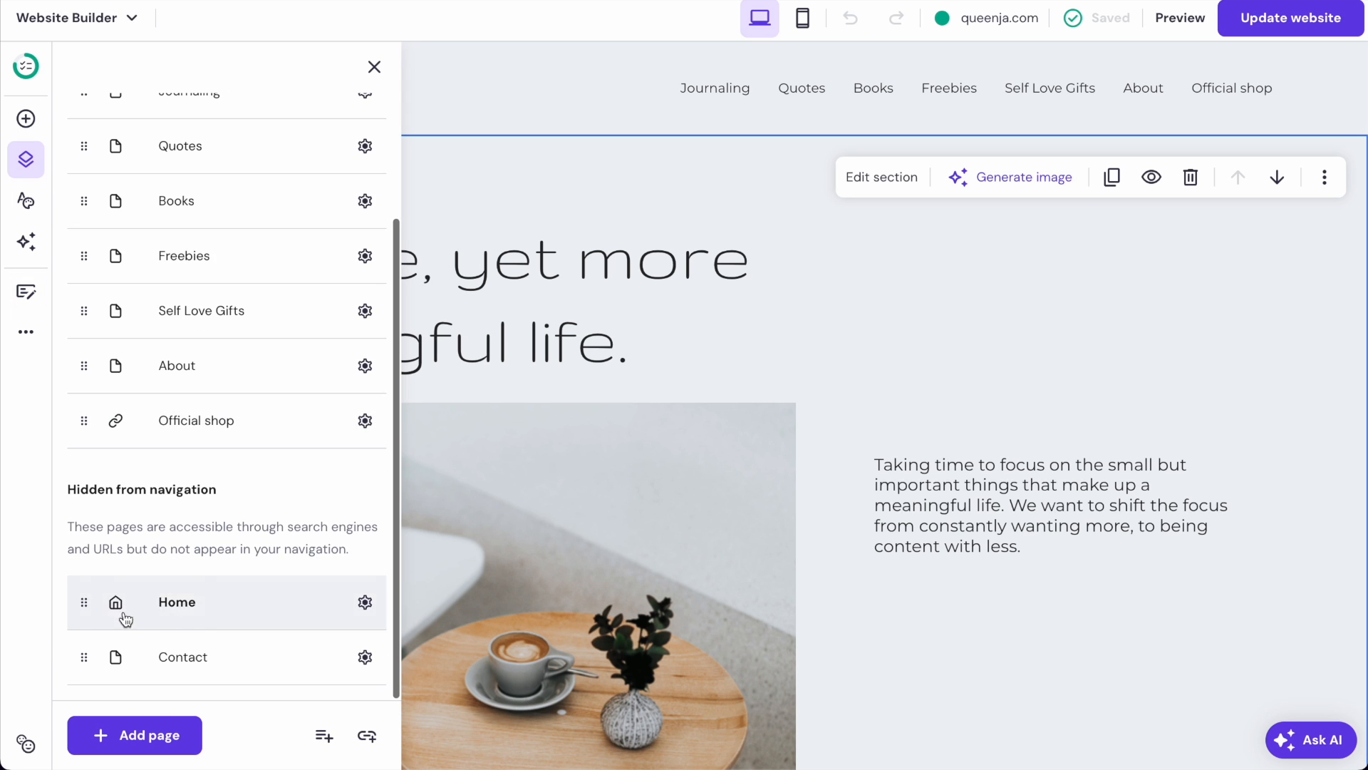
left_click_drag(81, 605, 82, 242)
scroll(107, 328, "up", 2)
left_click_drag(79, 409, 81, 243)
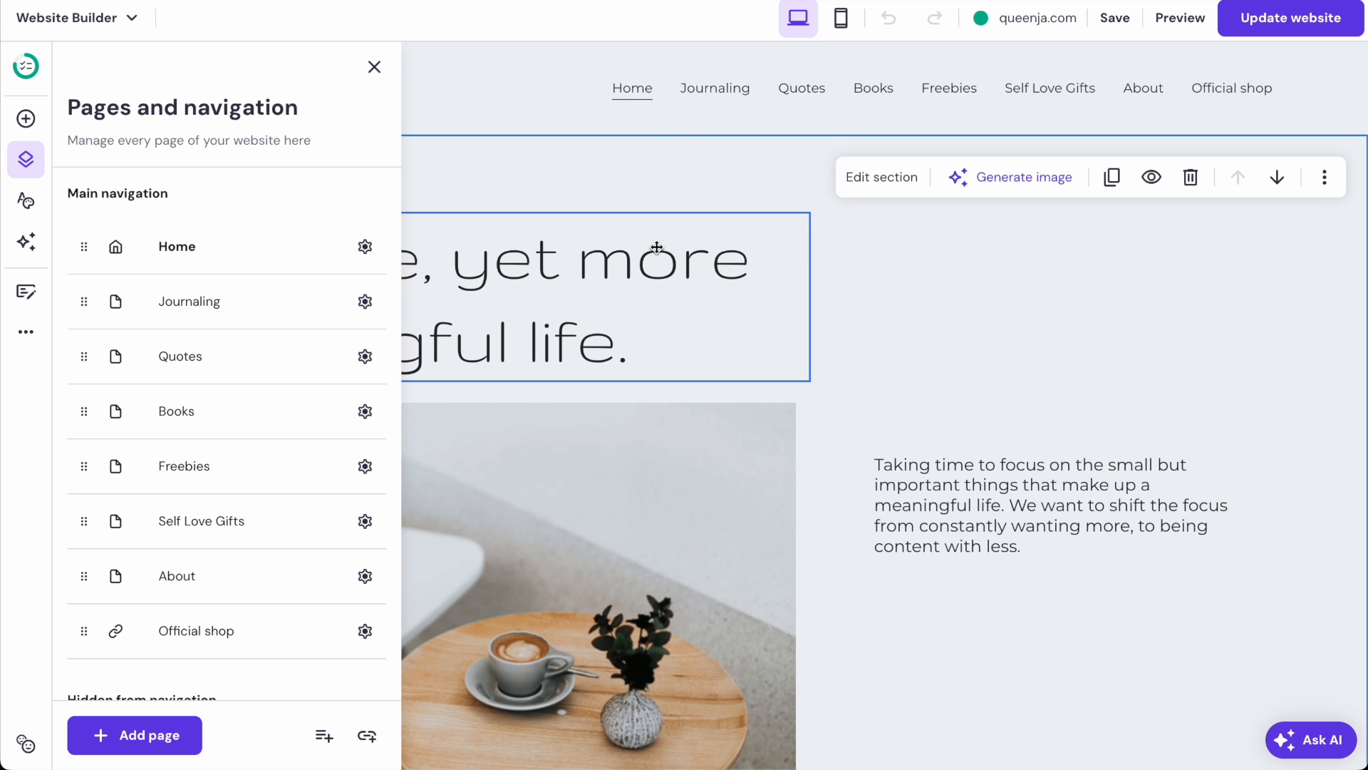
left_click(672, 191)
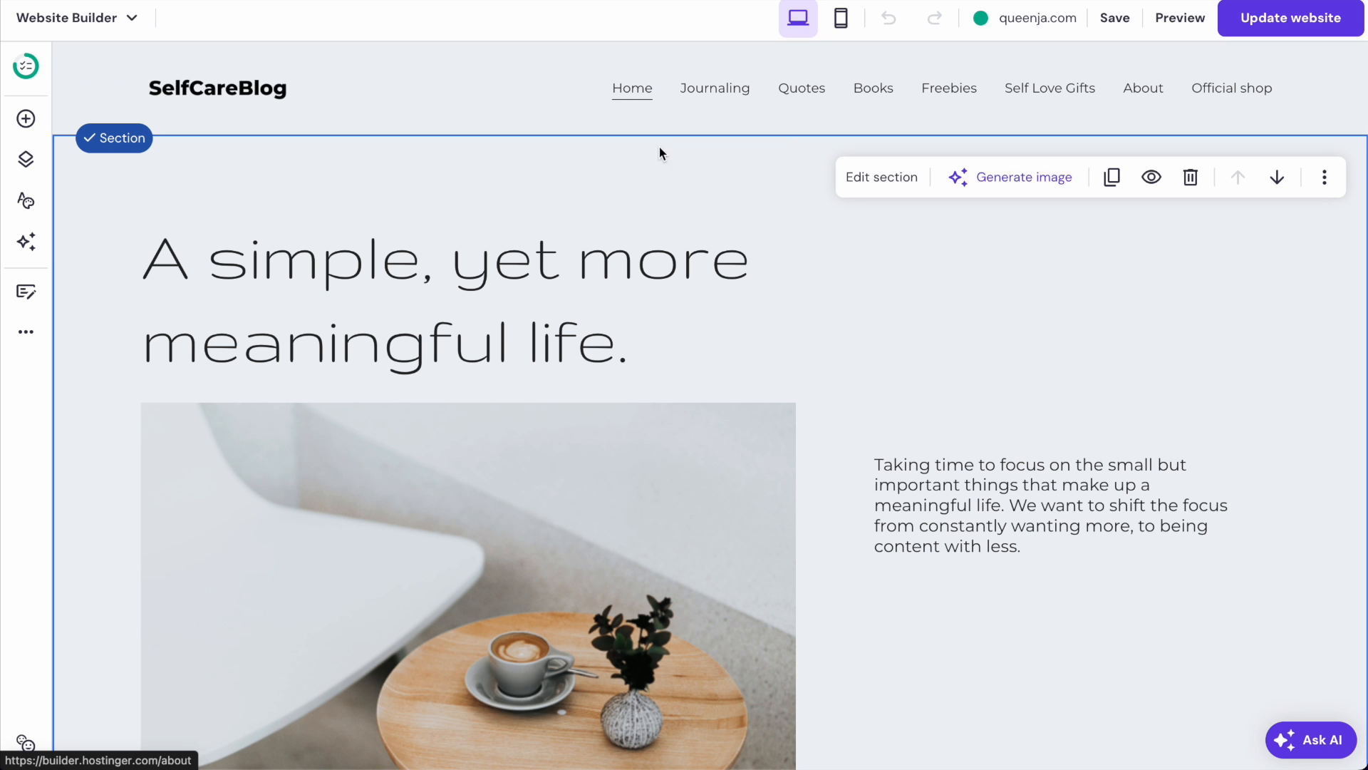
- Delete the Home page's About section with the photo of the woman in the field
scroll(610, 232, "down", 3)
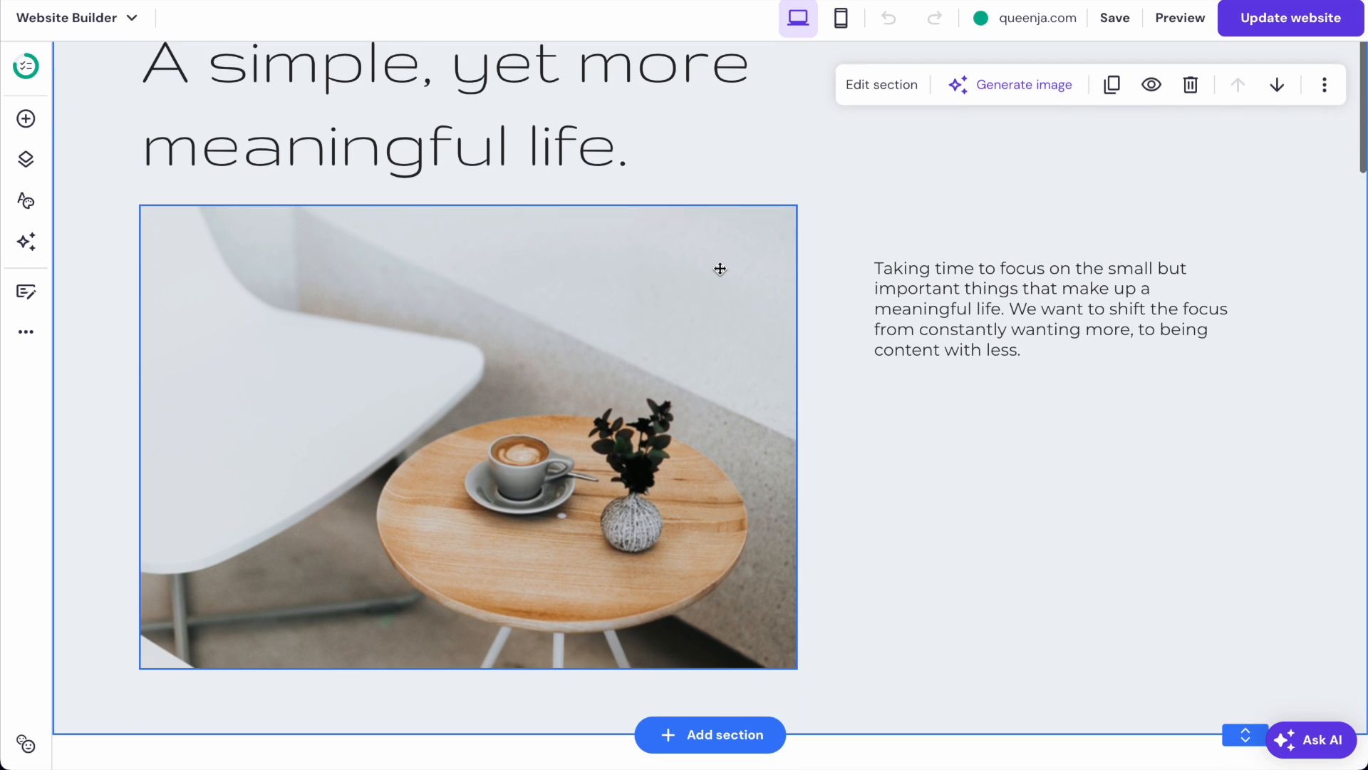
scroll(720, 269, "down", 10)
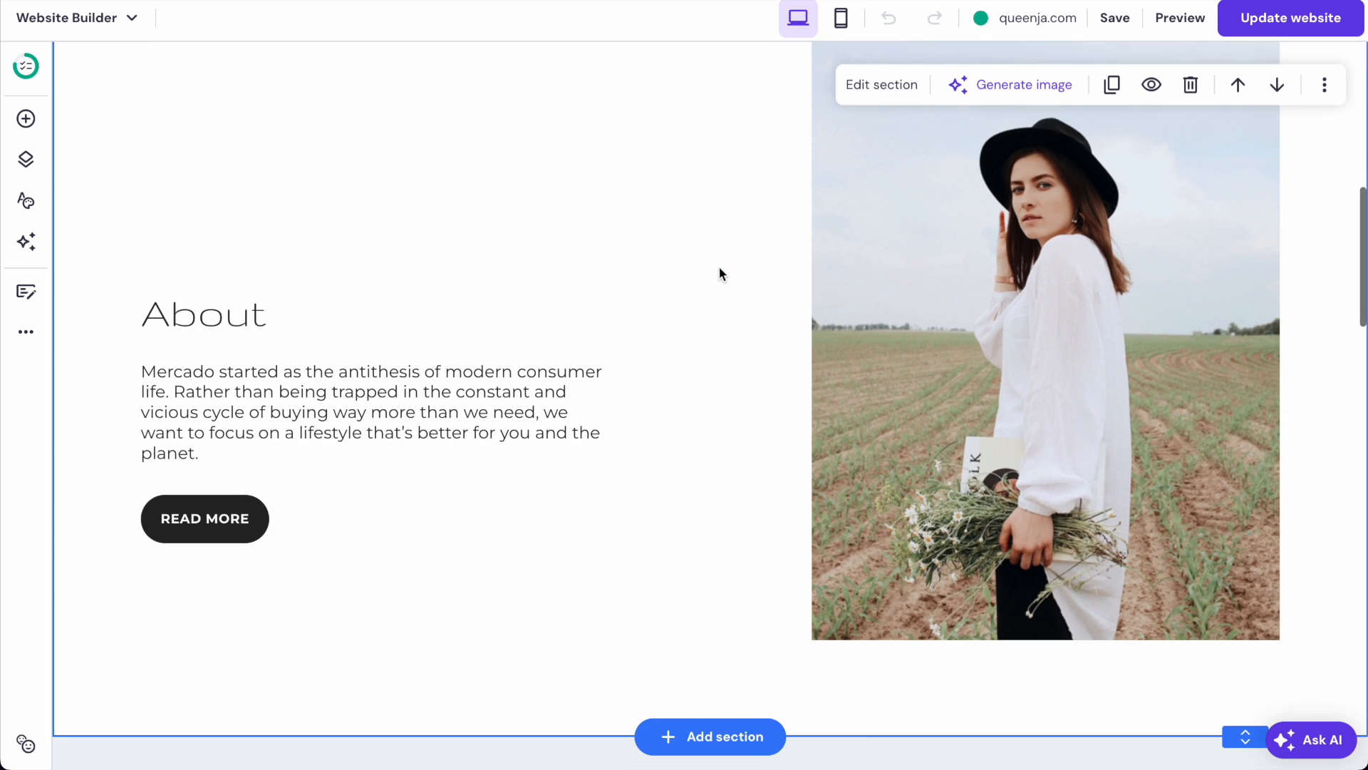
scroll(1030, 323, "down", 10)
scroll(1029, 322, "up", 8)
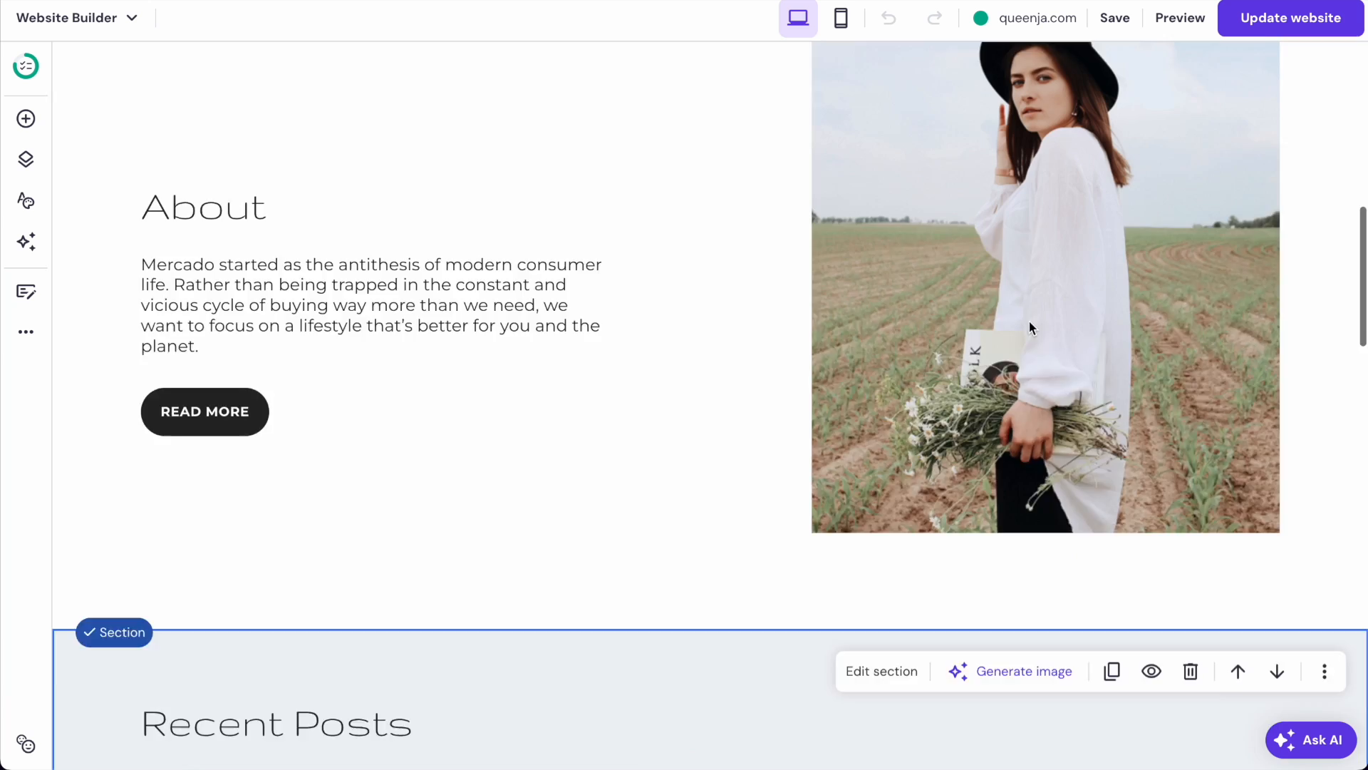
scroll(784, 520, "up", 8)
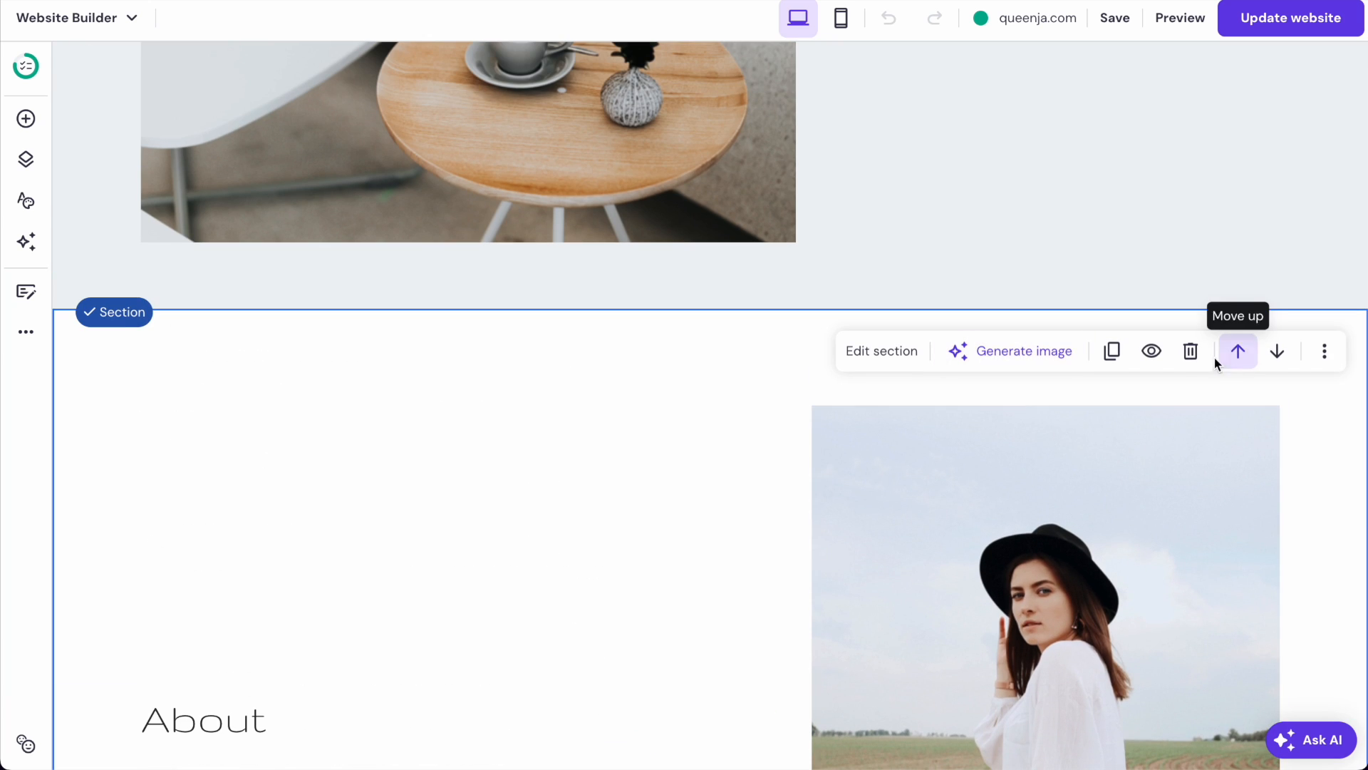
left_click(1216, 356)
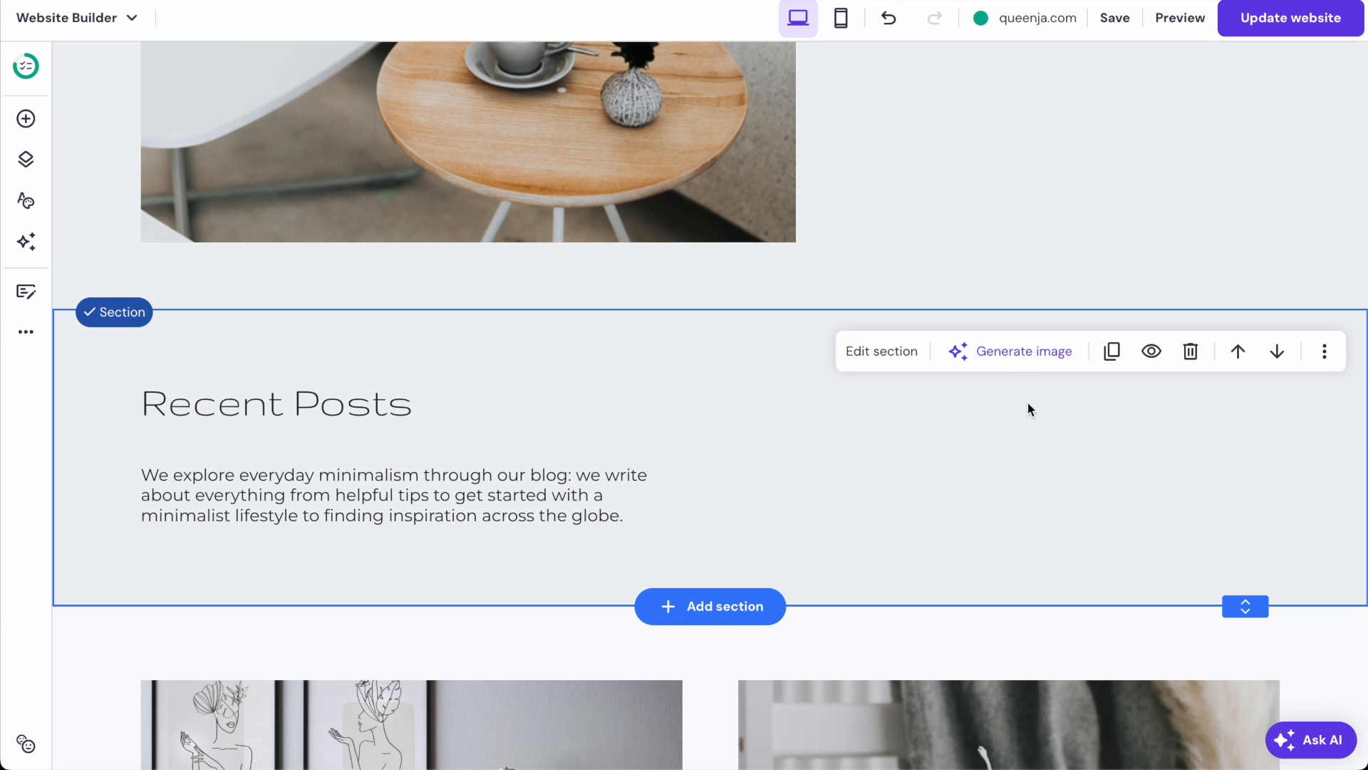
- Delete the section with the lamp photo and the quote below the Home page's blog posts
scroll(869, 472, "down", 2)
scroll(397, 385, "down", 8)
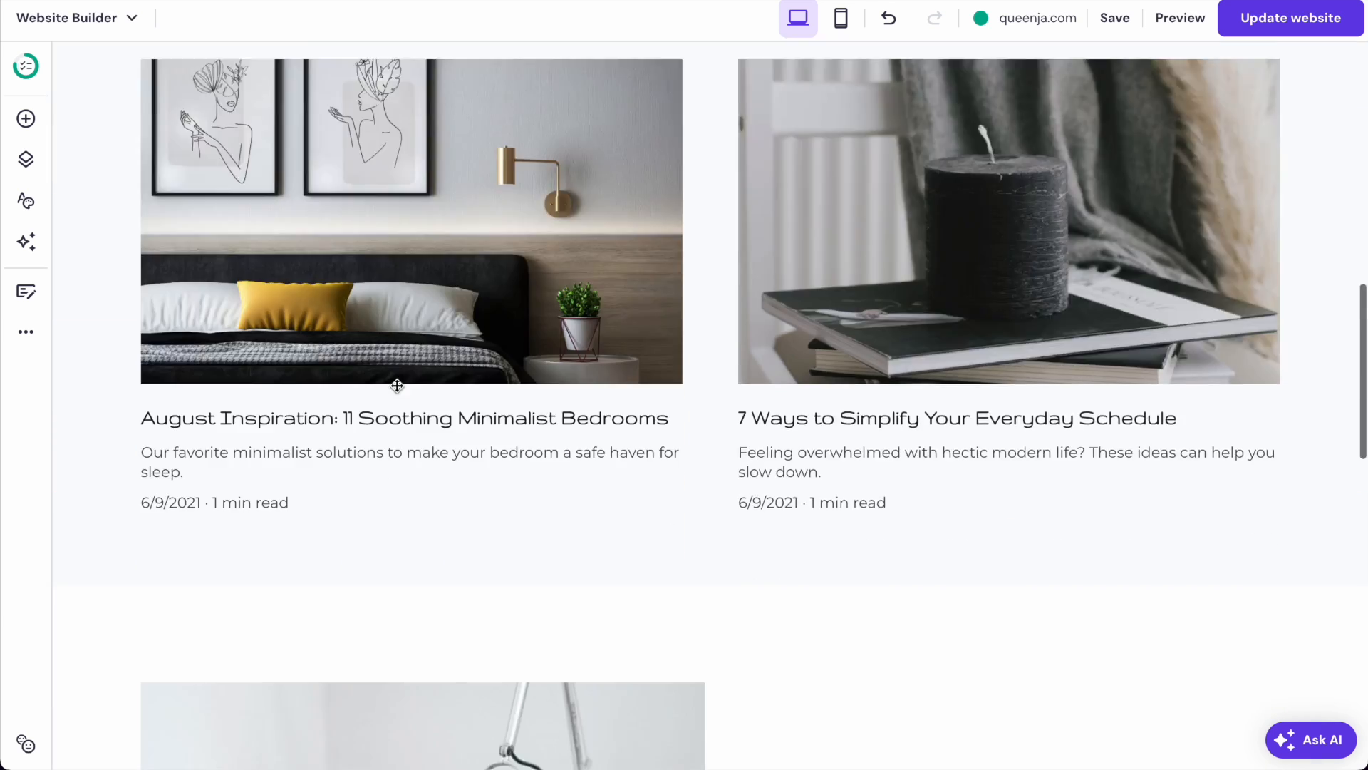
scroll(834, 421, "down", 8)
scroll(835, 428, "up", 8)
left_click(799, 285)
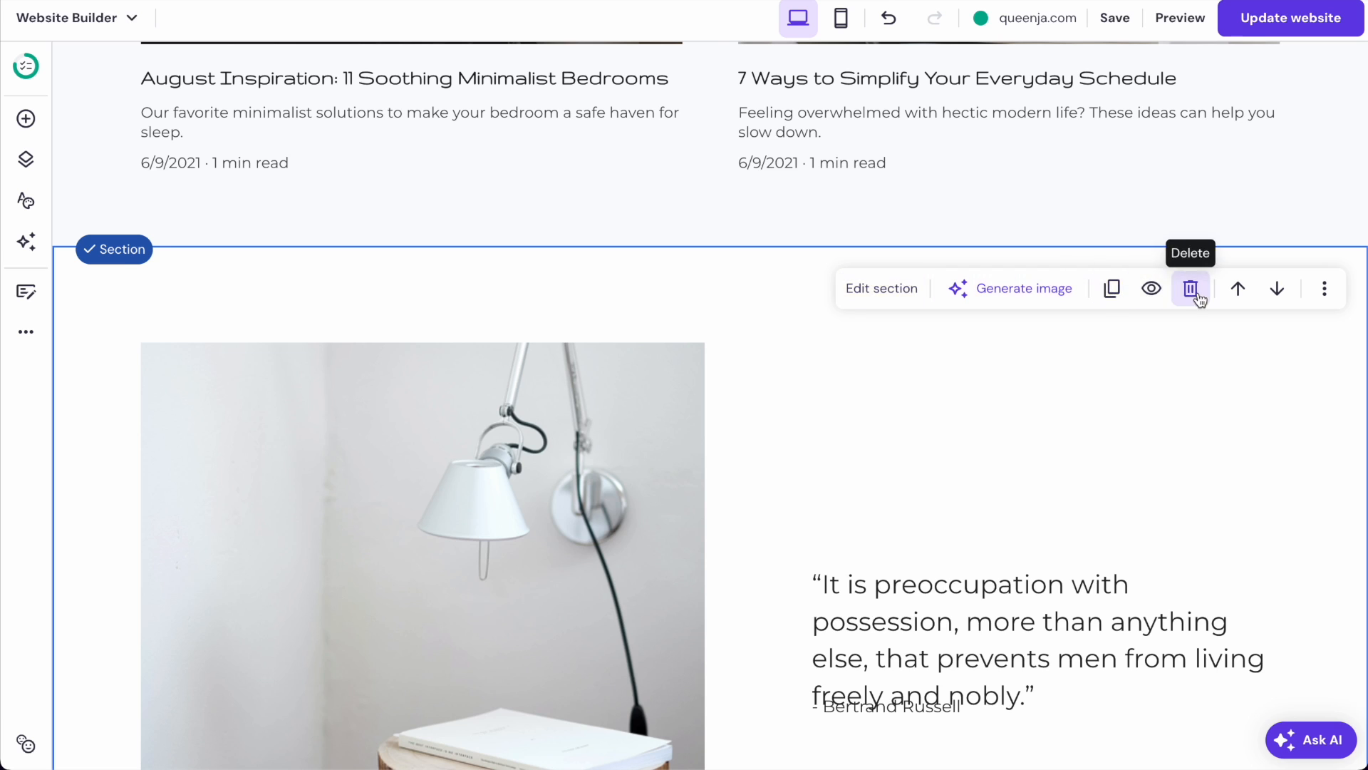
left_click(1193, 294)
- Delete the heading, the coffee table photo and the paragraph from the Home page's opening section
scroll(857, 356, "down", 3)
scroll(855, 356, "up", 10)
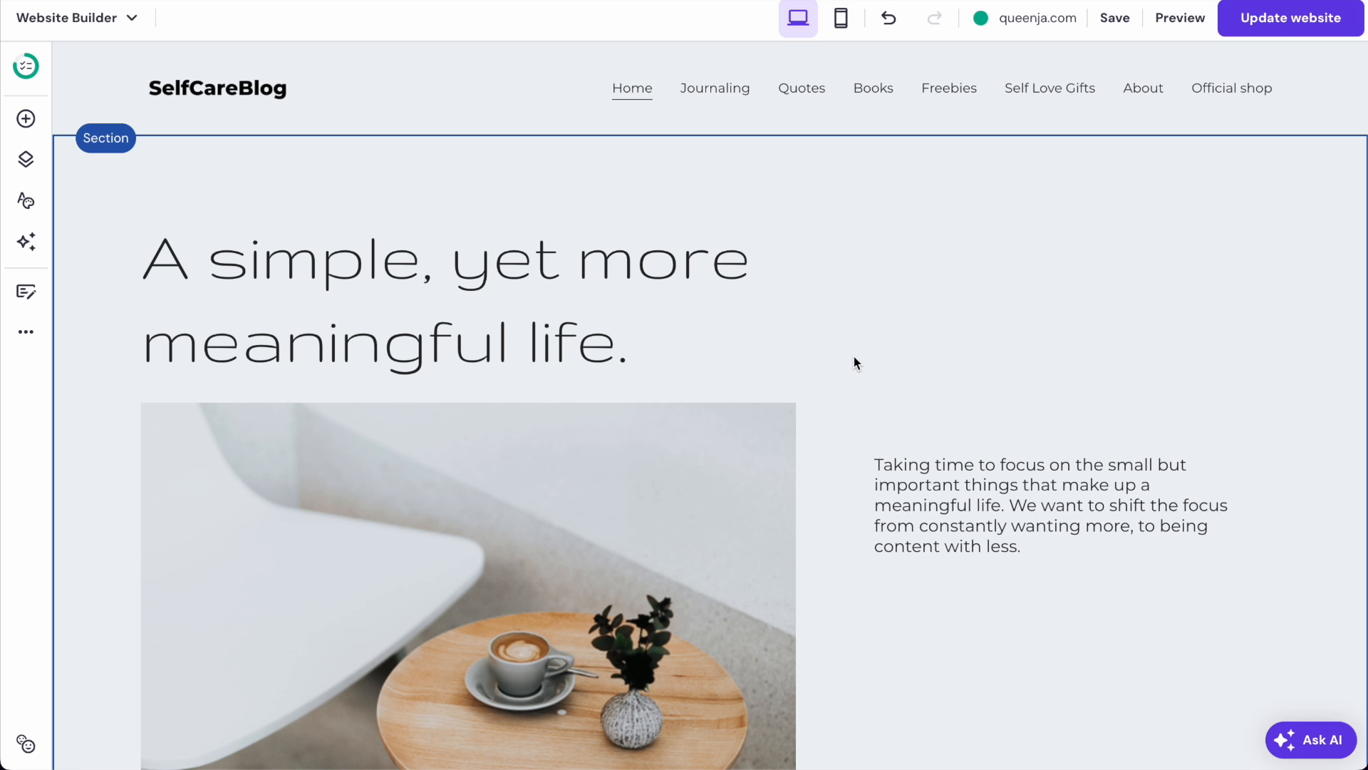
left_click(854, 357)
left_click(659, 280)
key("Delete")
left_click(714, 462)
key("Delete")
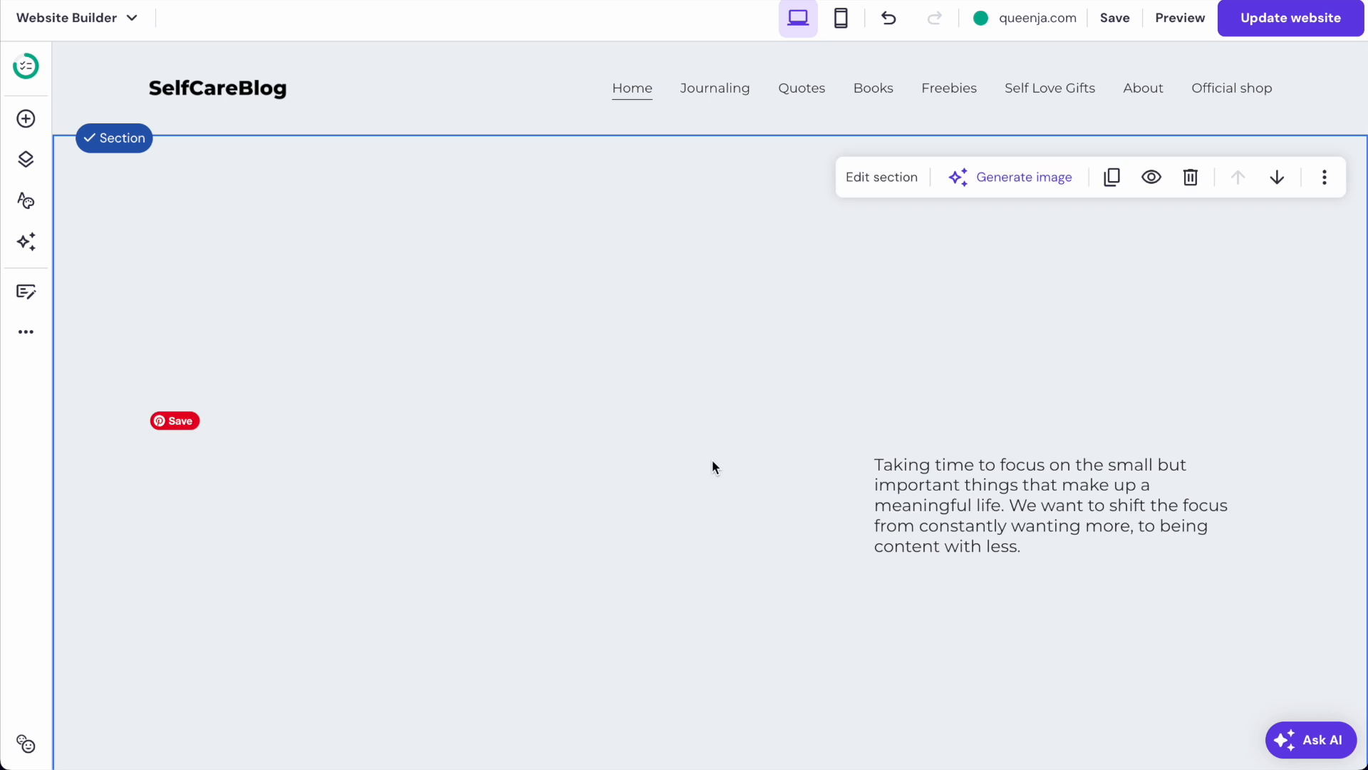
left_click(999, 479)
key("Delete")
- Delete the "Recent Posts" intro section and the opening section above the Home page's blog posts
scroll(998, 483, "down", 10)
scroll(995, 532, "up", 4)
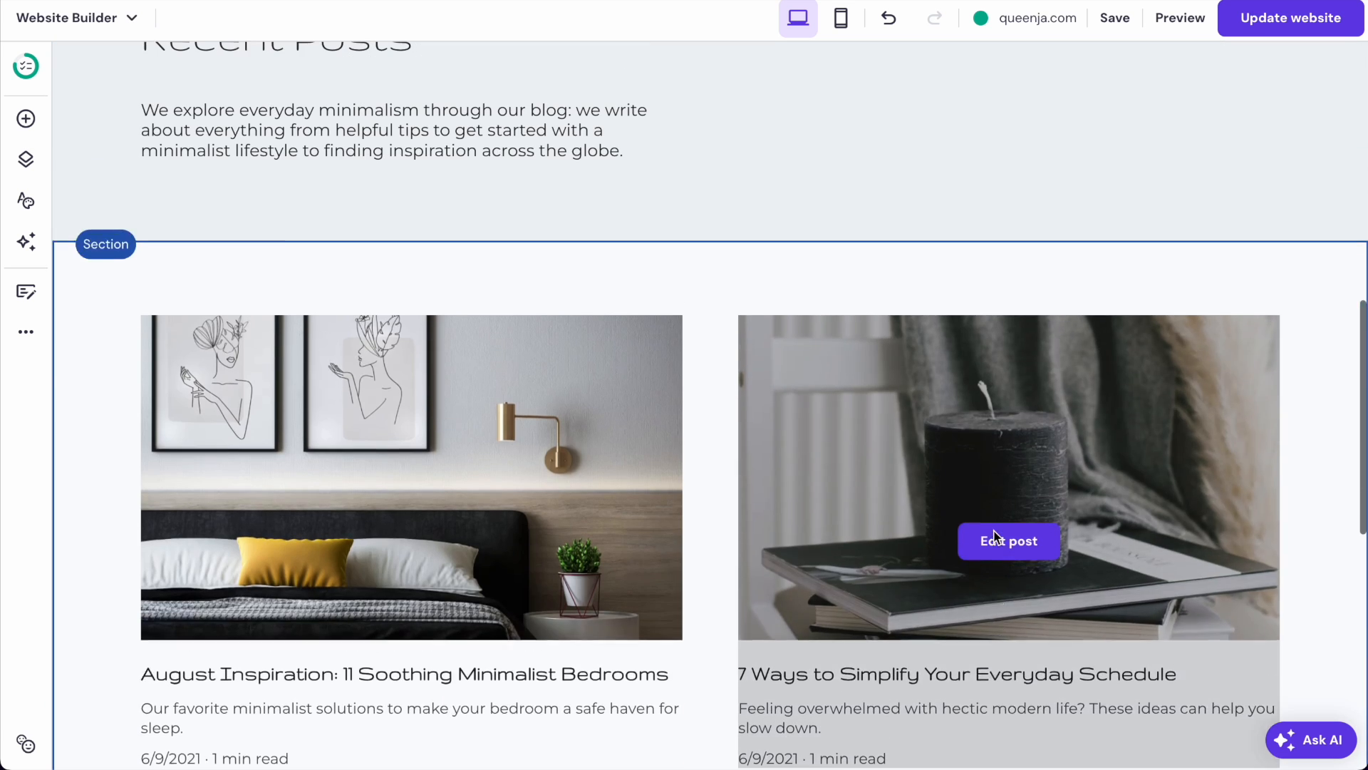
left_click(702, 391)
left_click(681, 307)
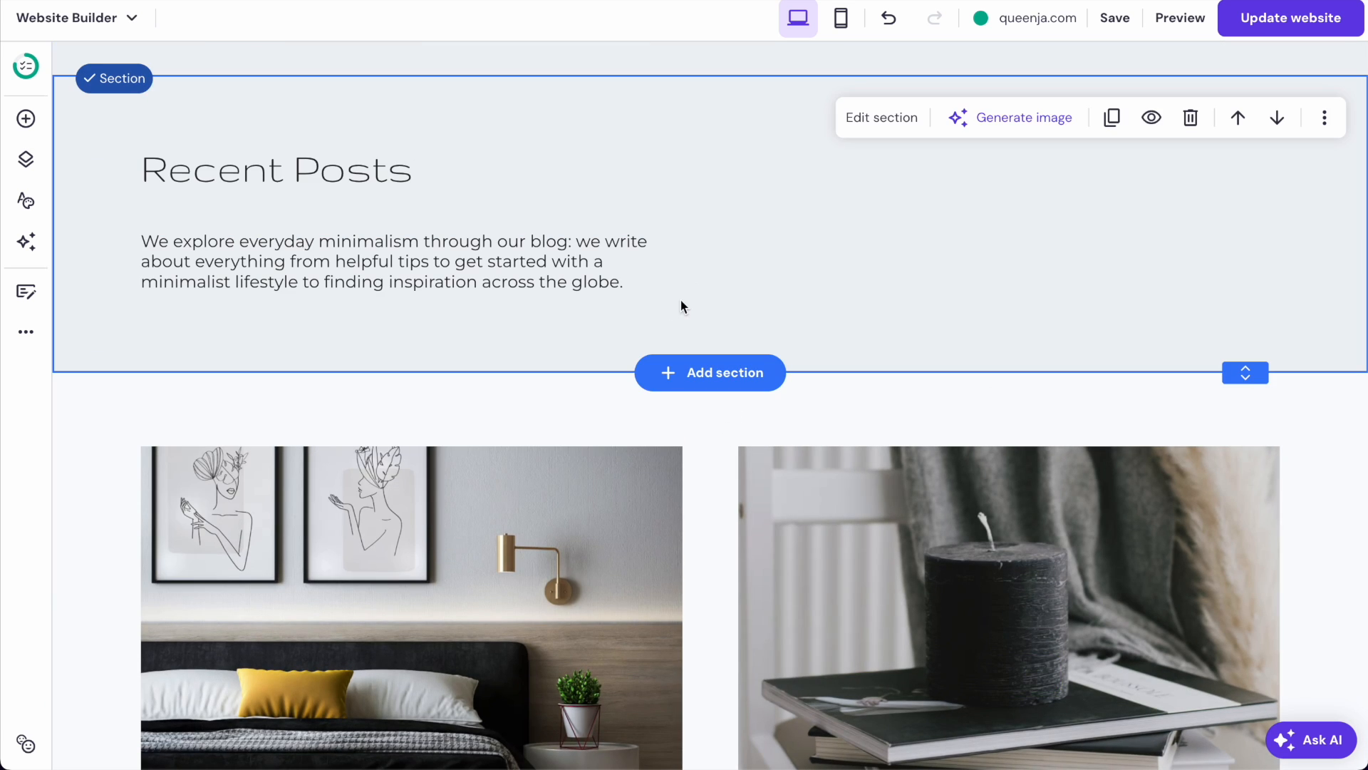
left_click(1191, 117)
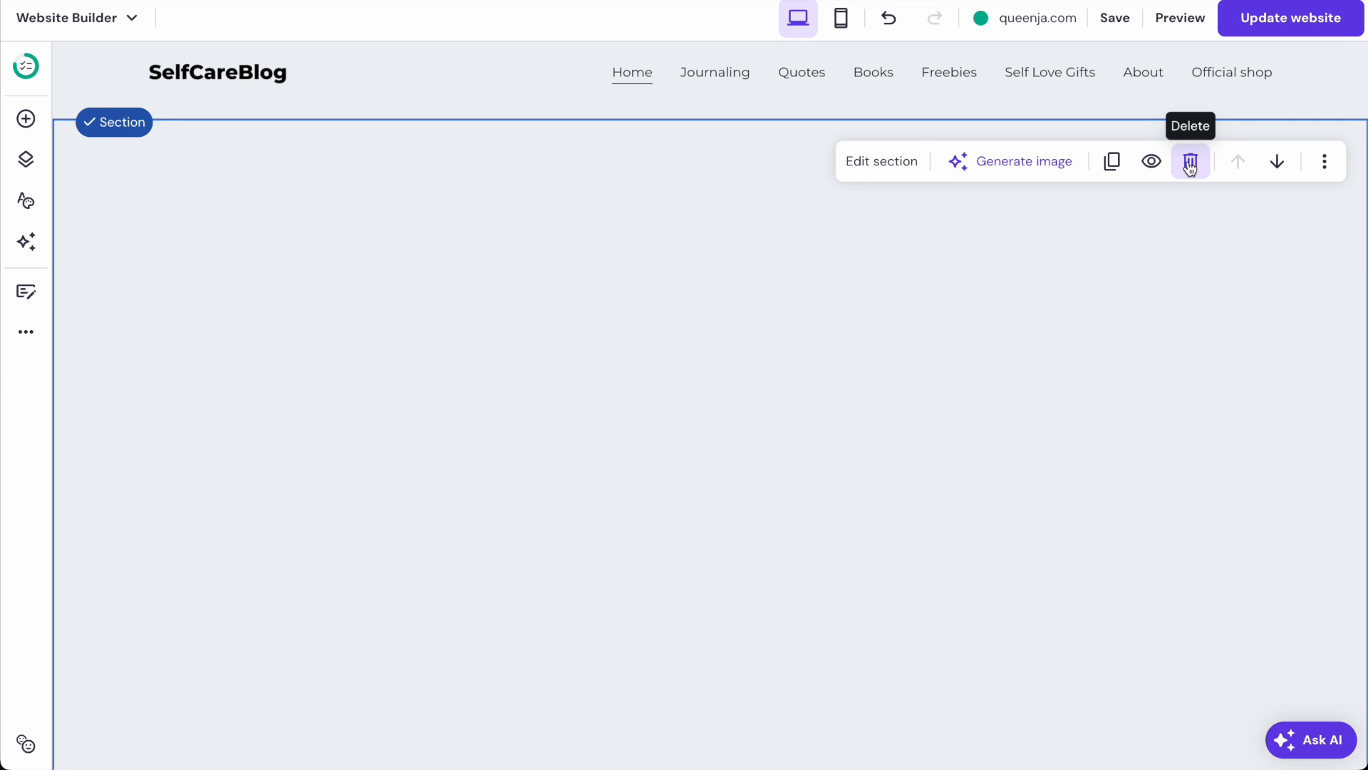
left_click(1190, 164)
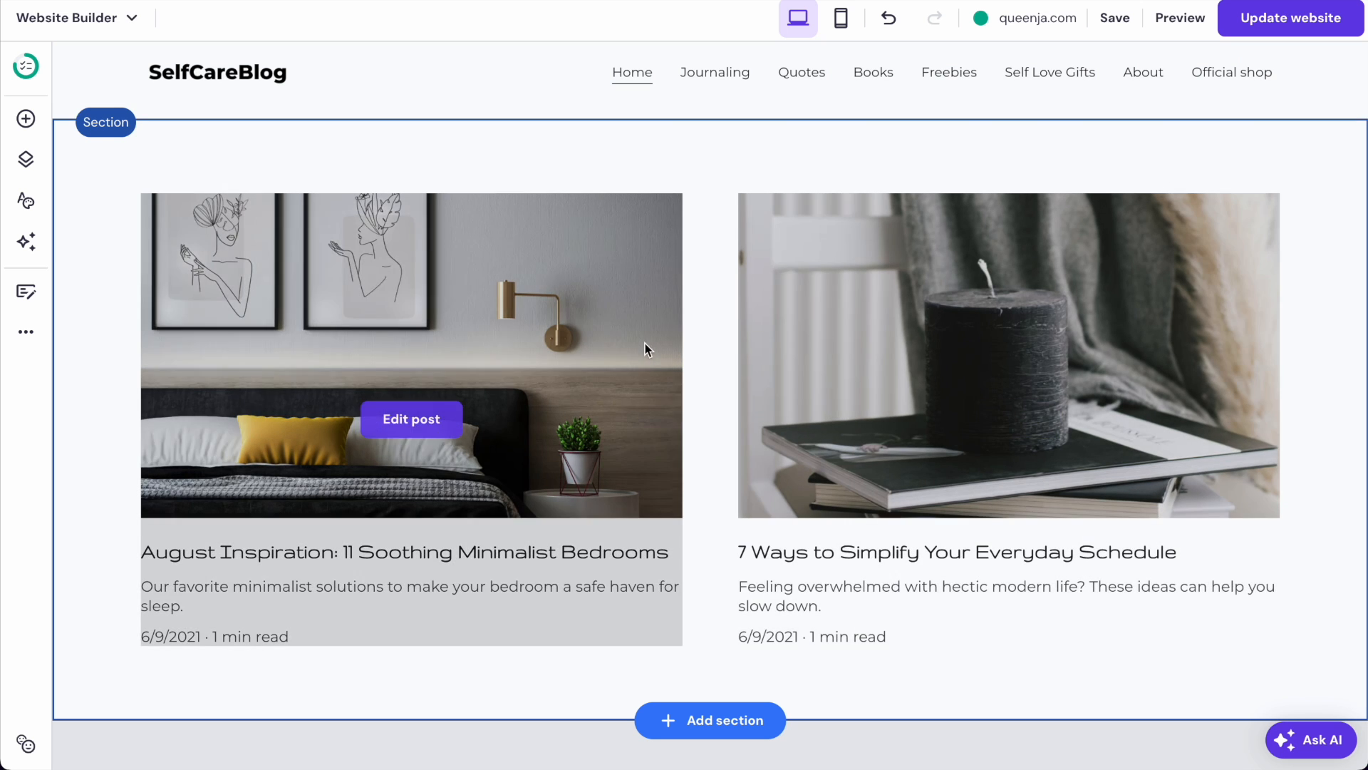
- Turn off the category filter on the Home page's blog list so that it shows all posts
left_click(1071, 158)
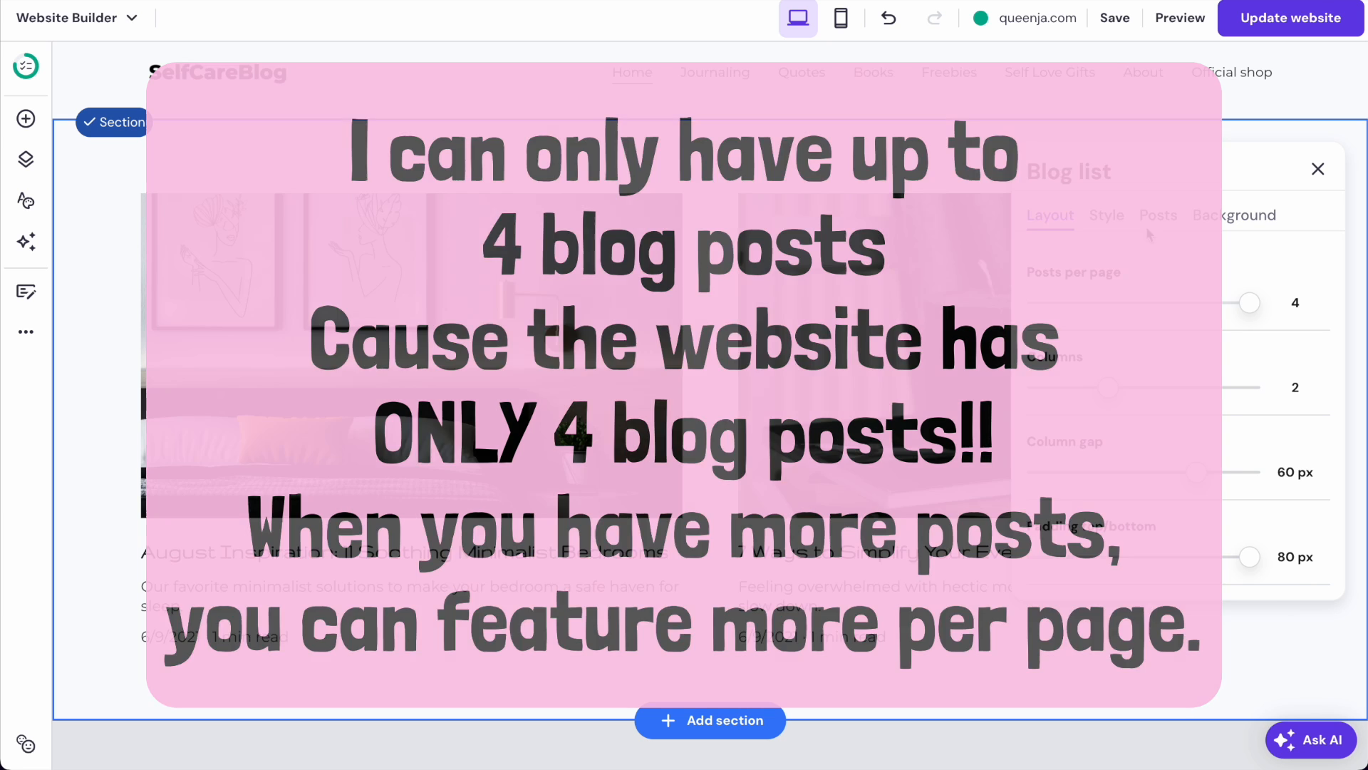
left_click(1244, 217)
left_click(1157, 217)
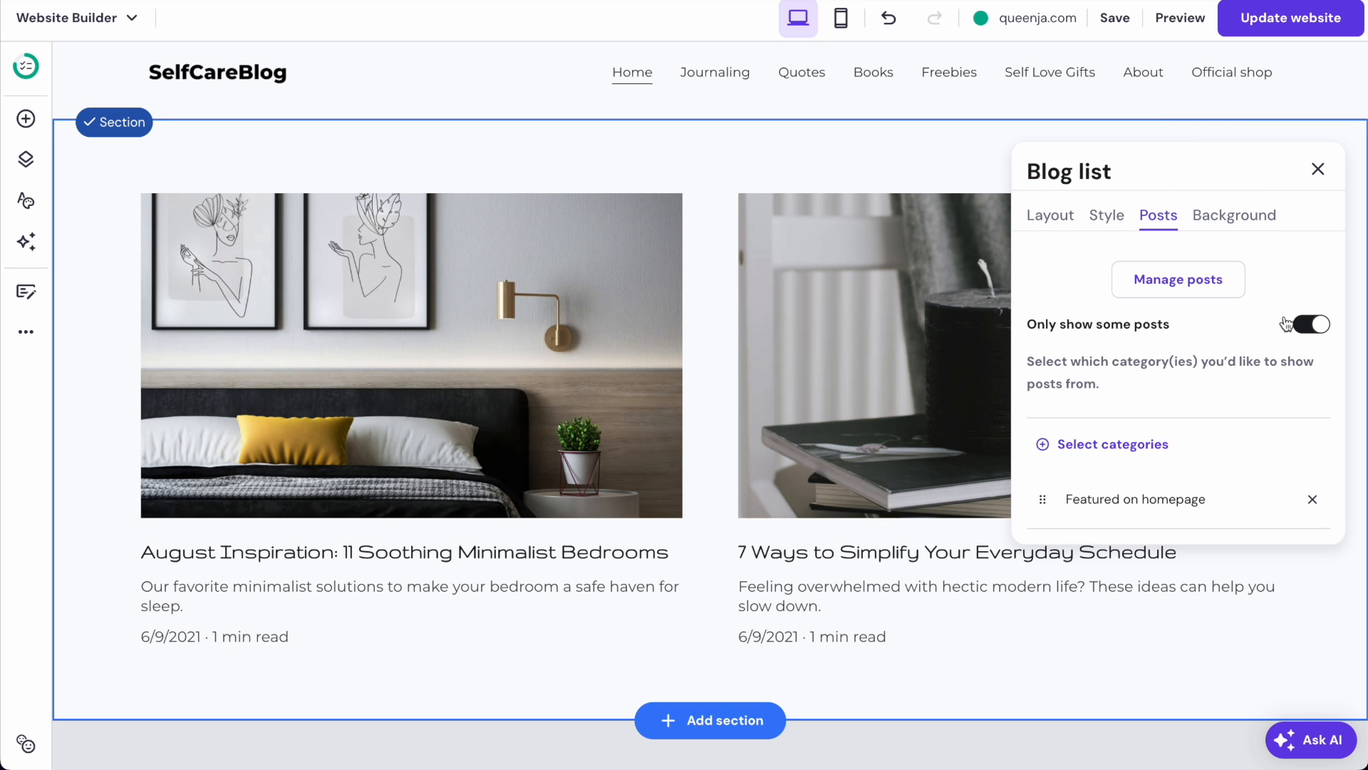
left_click(1311, 325)
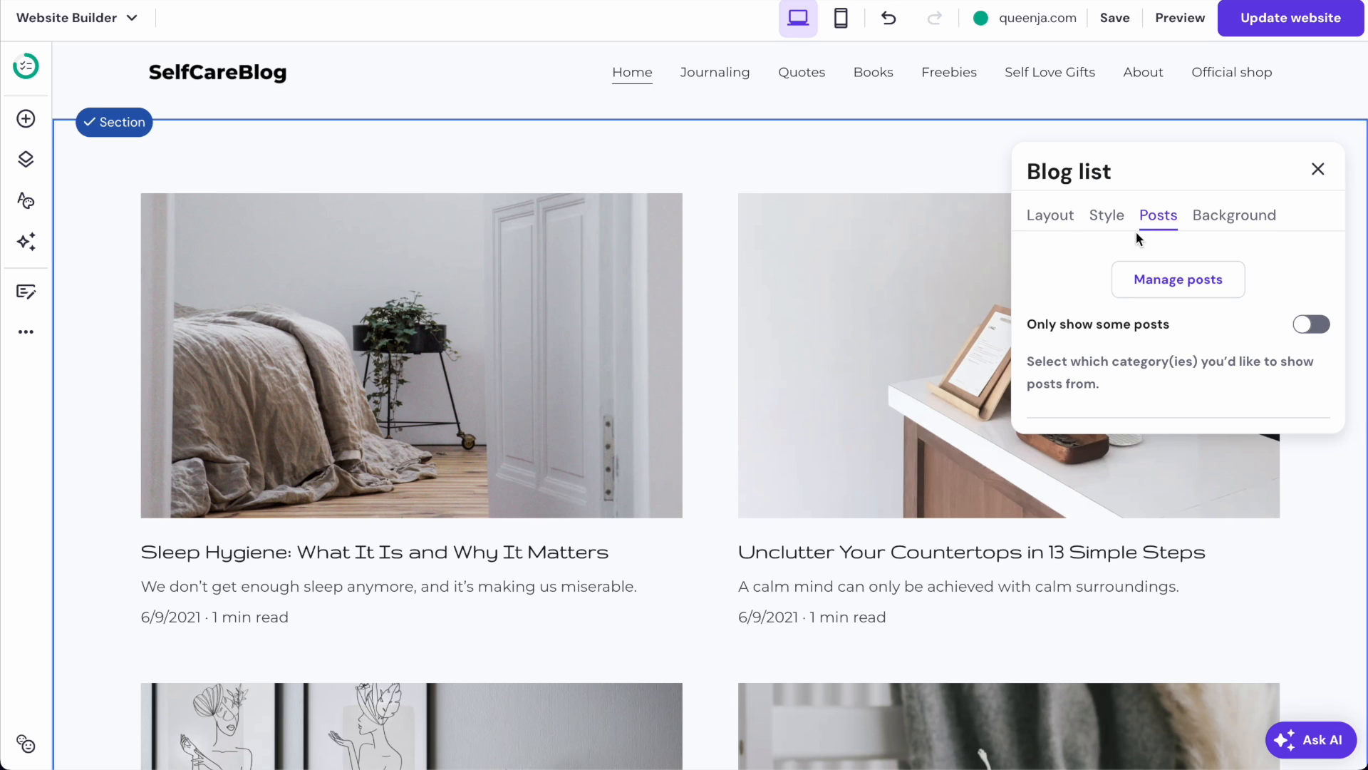
left_click(764, 169)
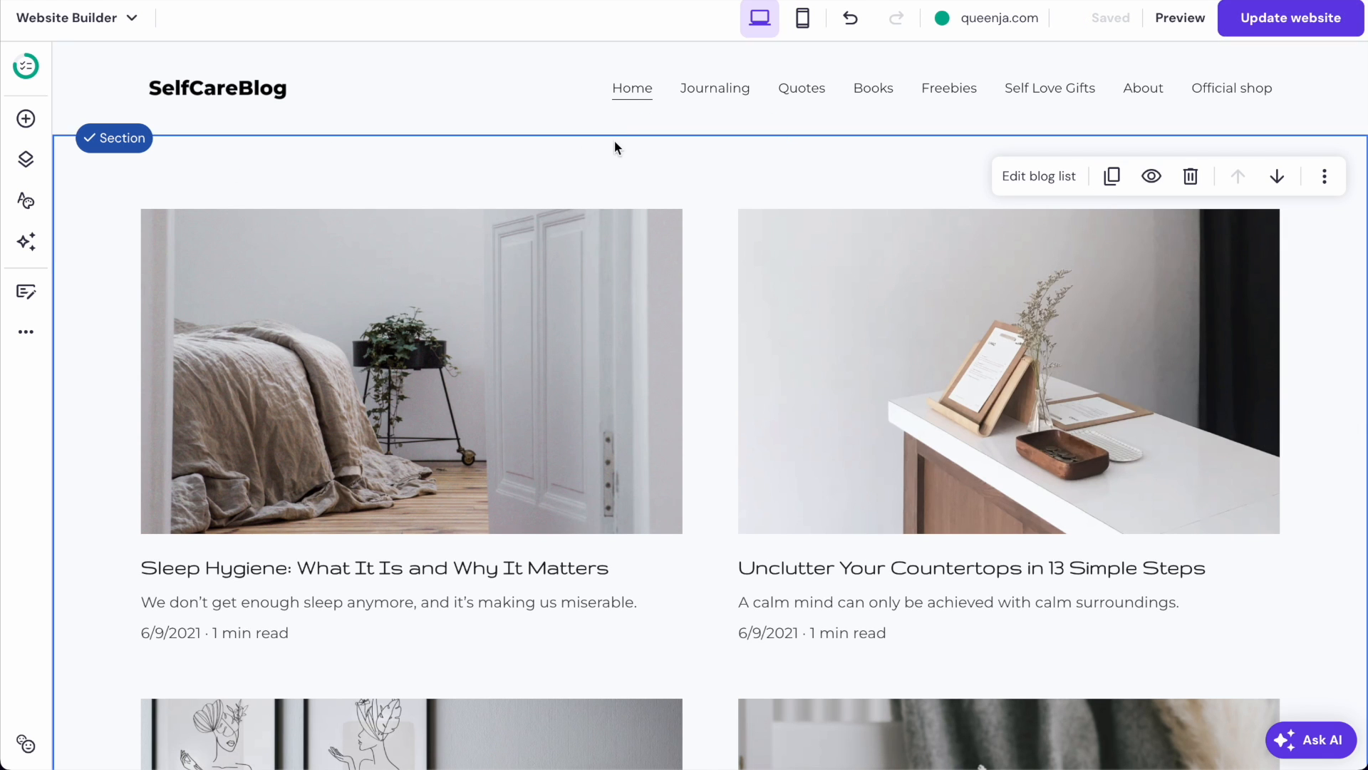
left_click(713, 137)
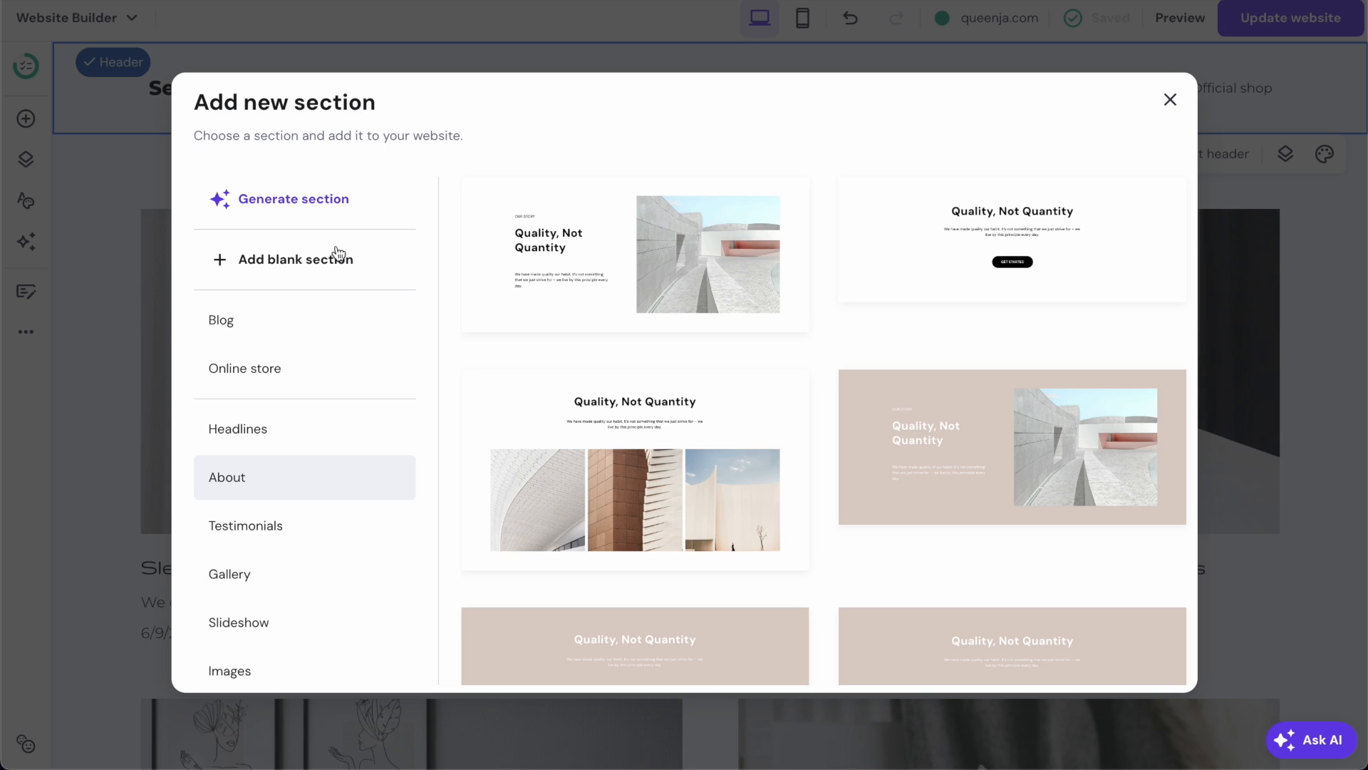
left_click(259, 432)
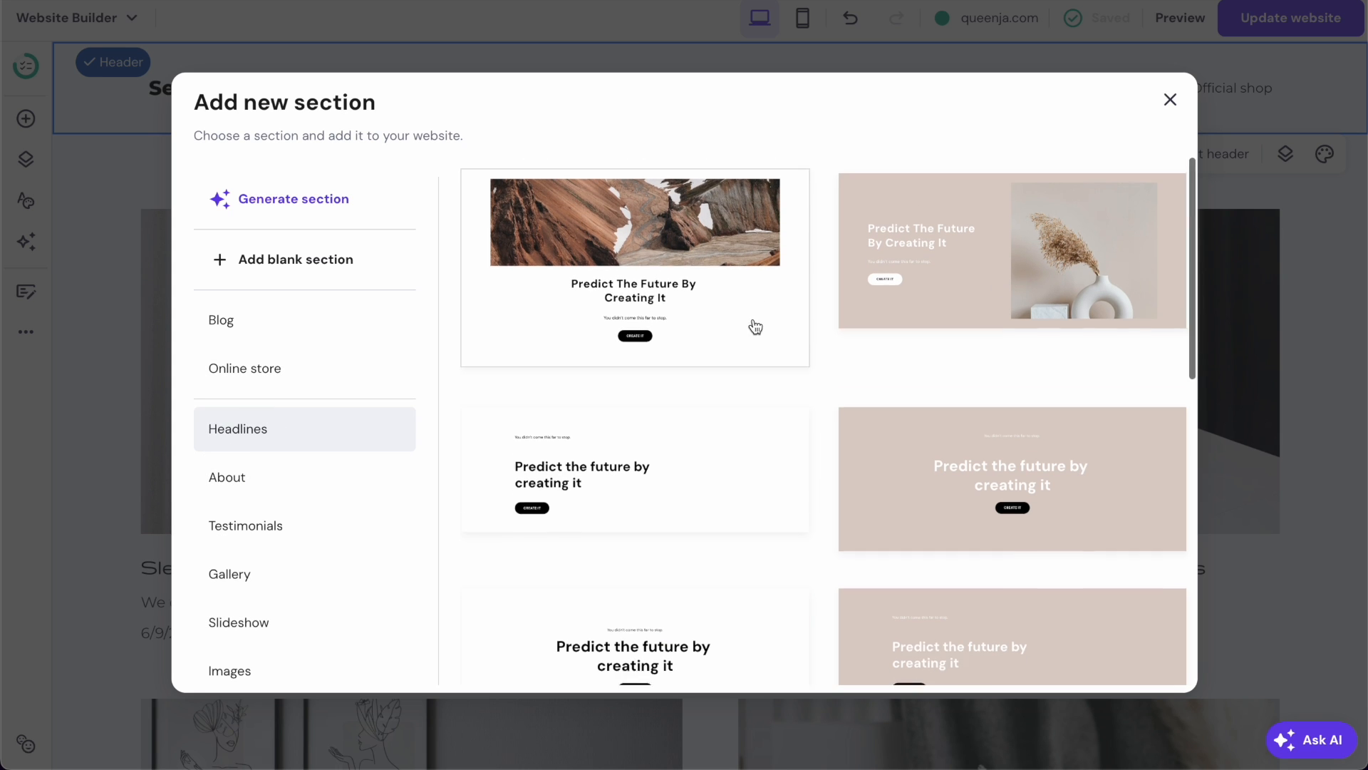
scroll(727, 321, "down", 8)
left_click(726, 339)
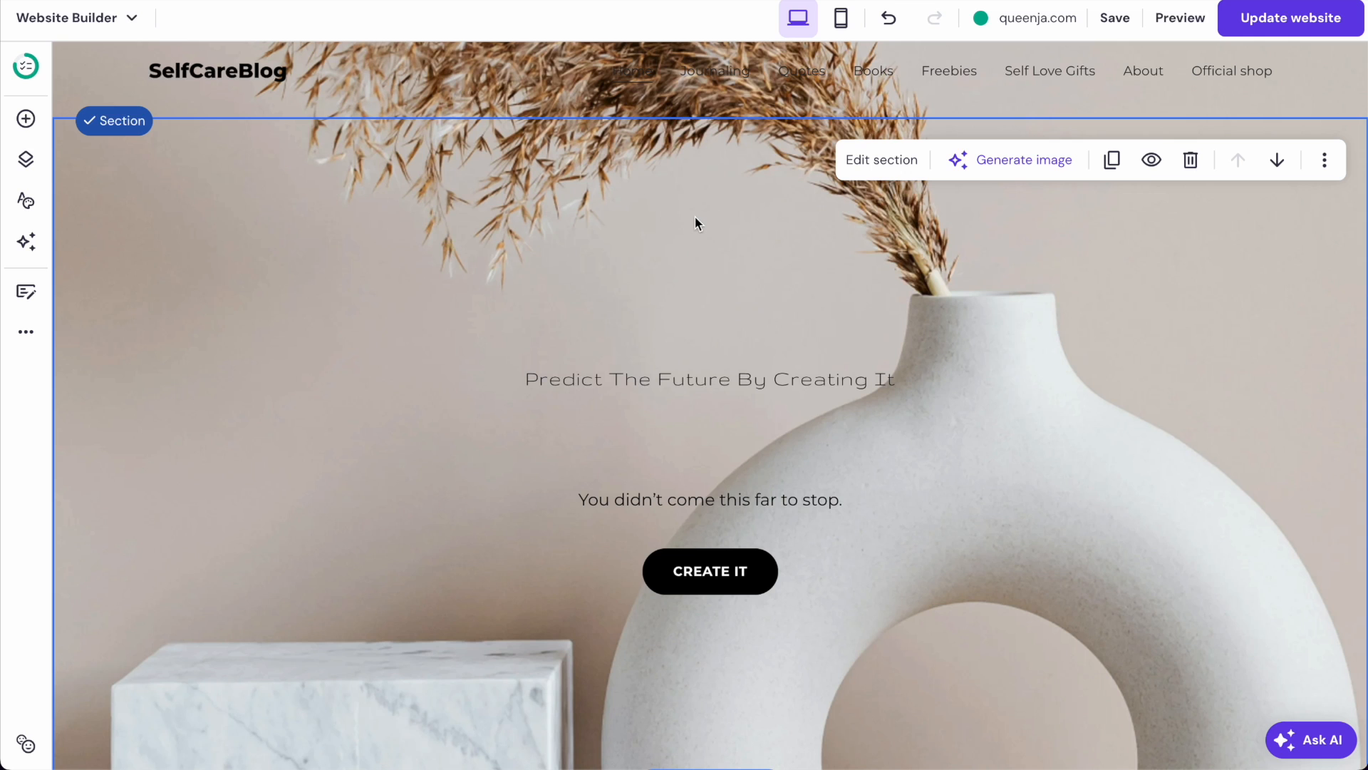
key("ctrl+z")
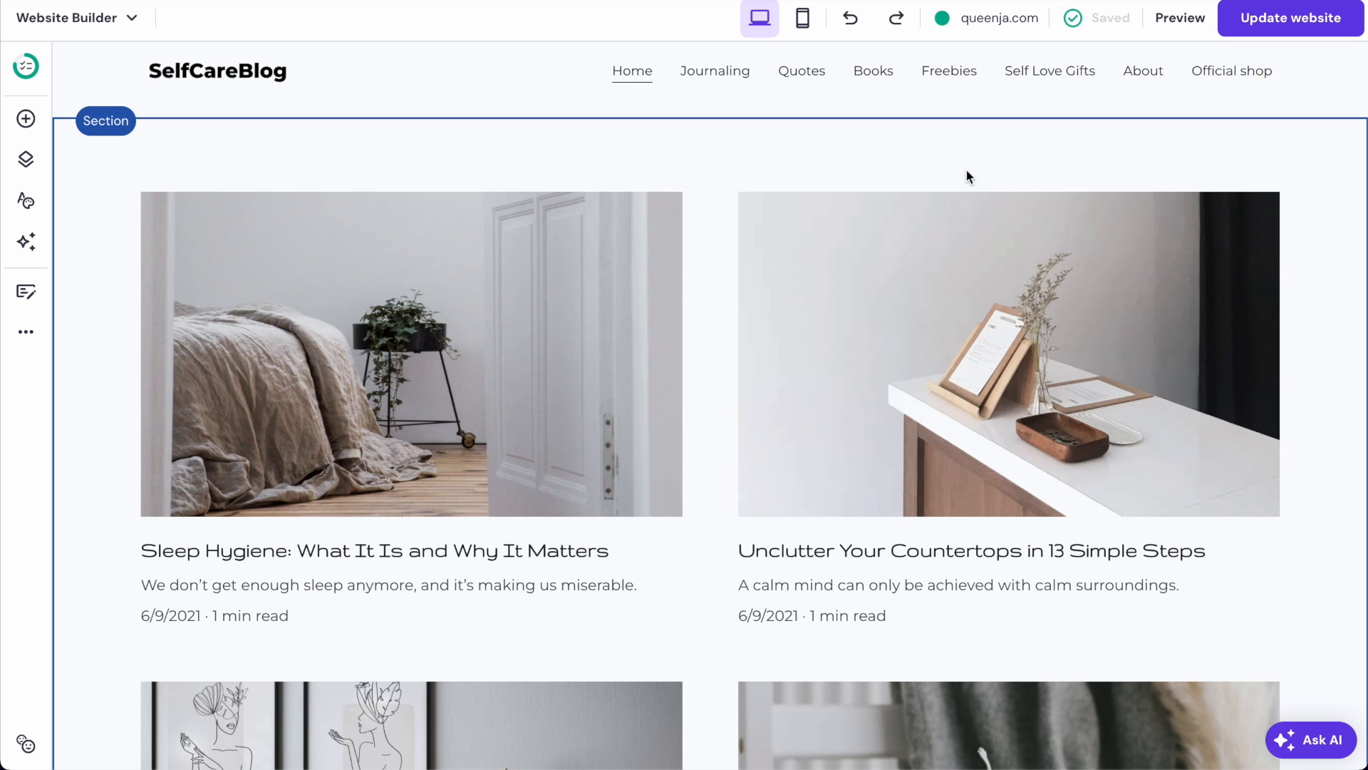
- Add the beige Headlines section with the centered heading "Predict the future by creating it" between the header and the blog list
left_click(723, 153)
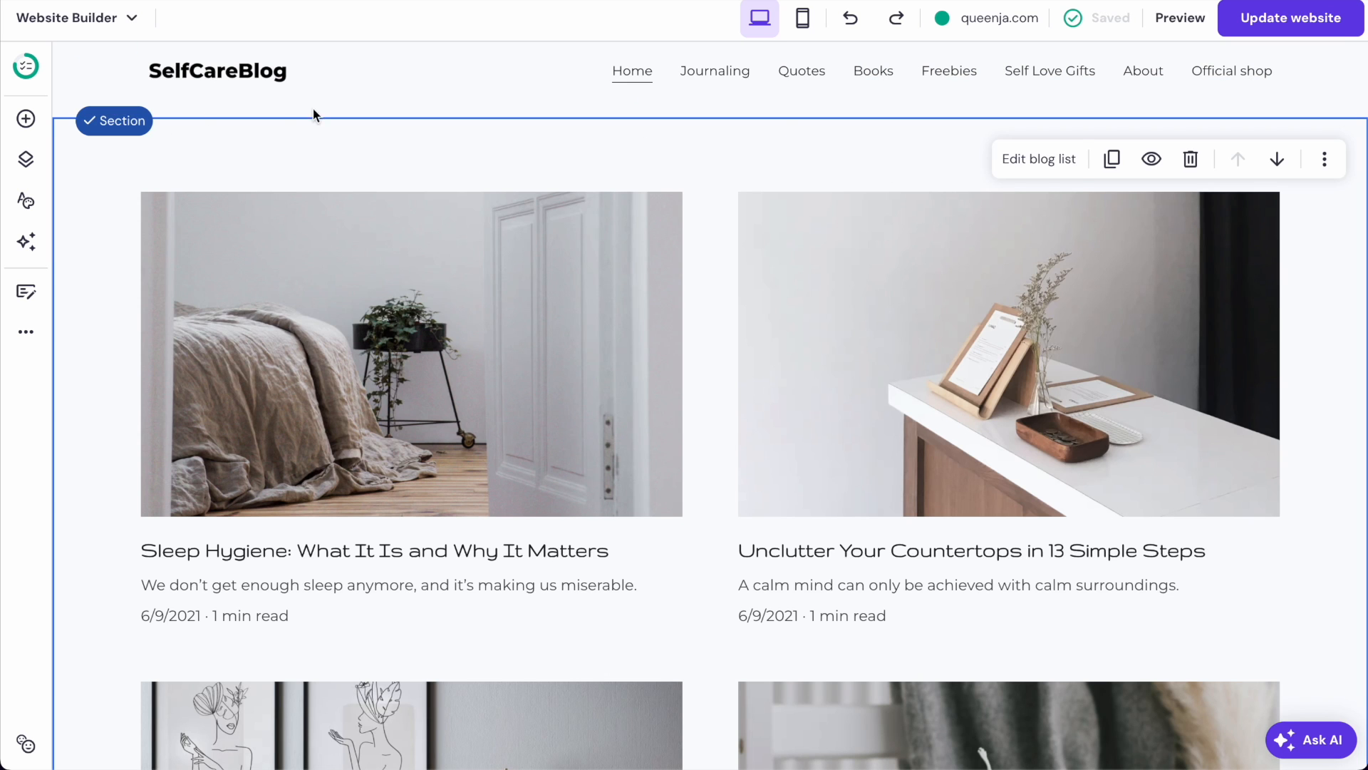
left_click(709, 118)
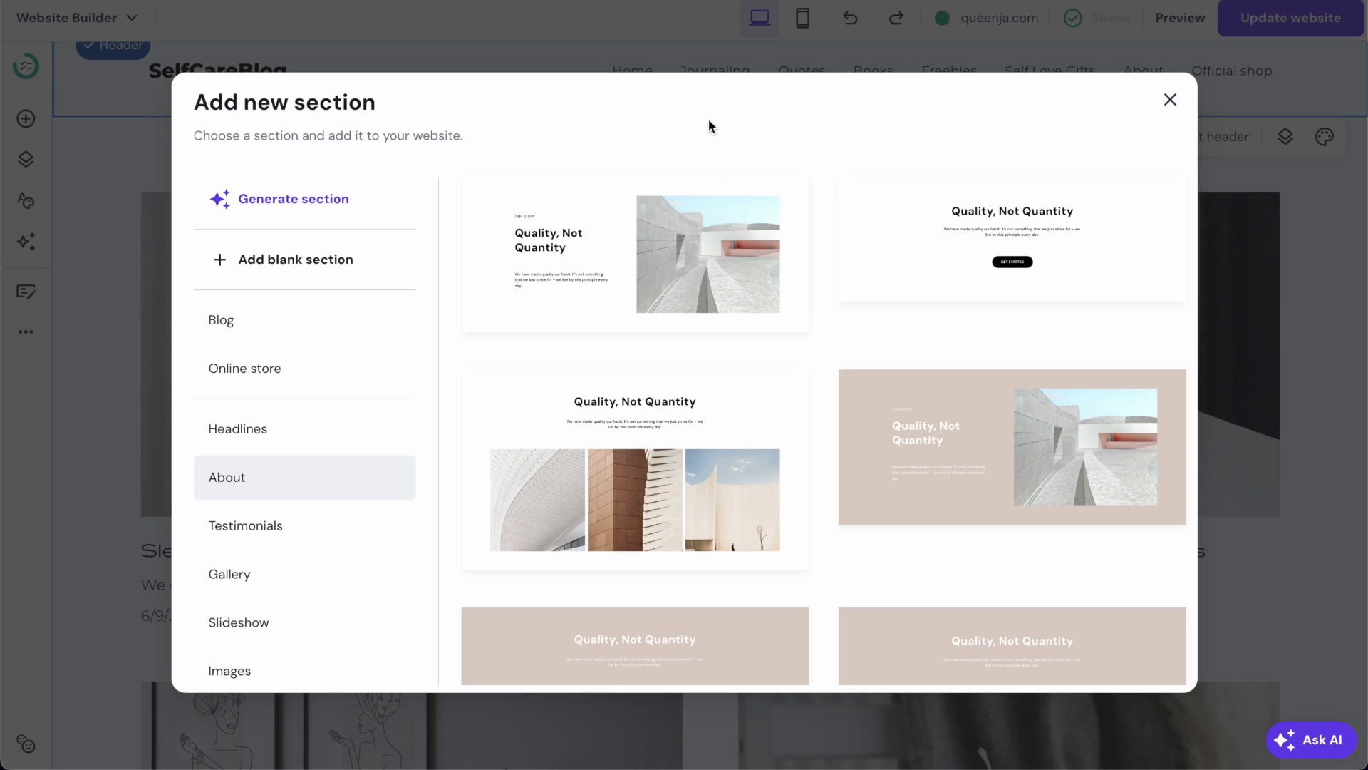
left_click(300, 417)
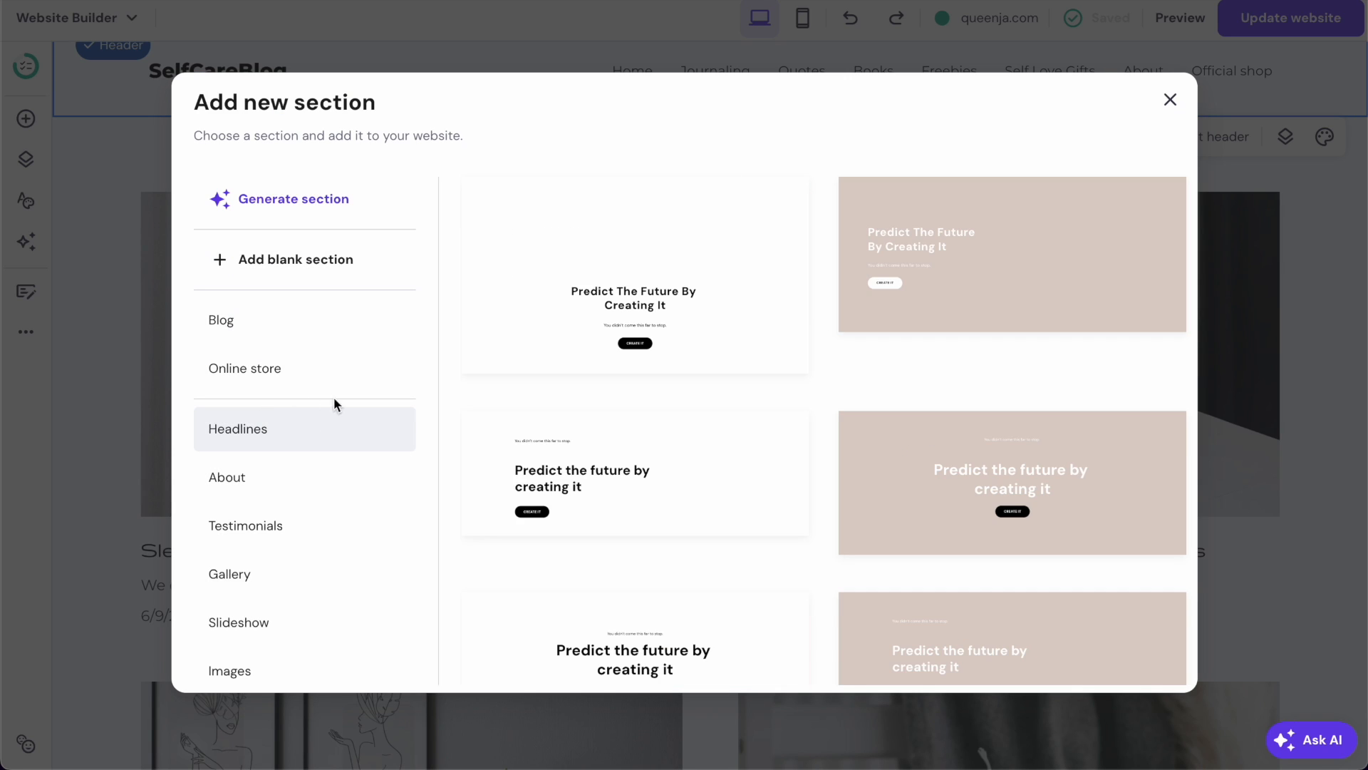
scroll(870, 298, "down", 6)
scroll(953, 378, "up", 4)
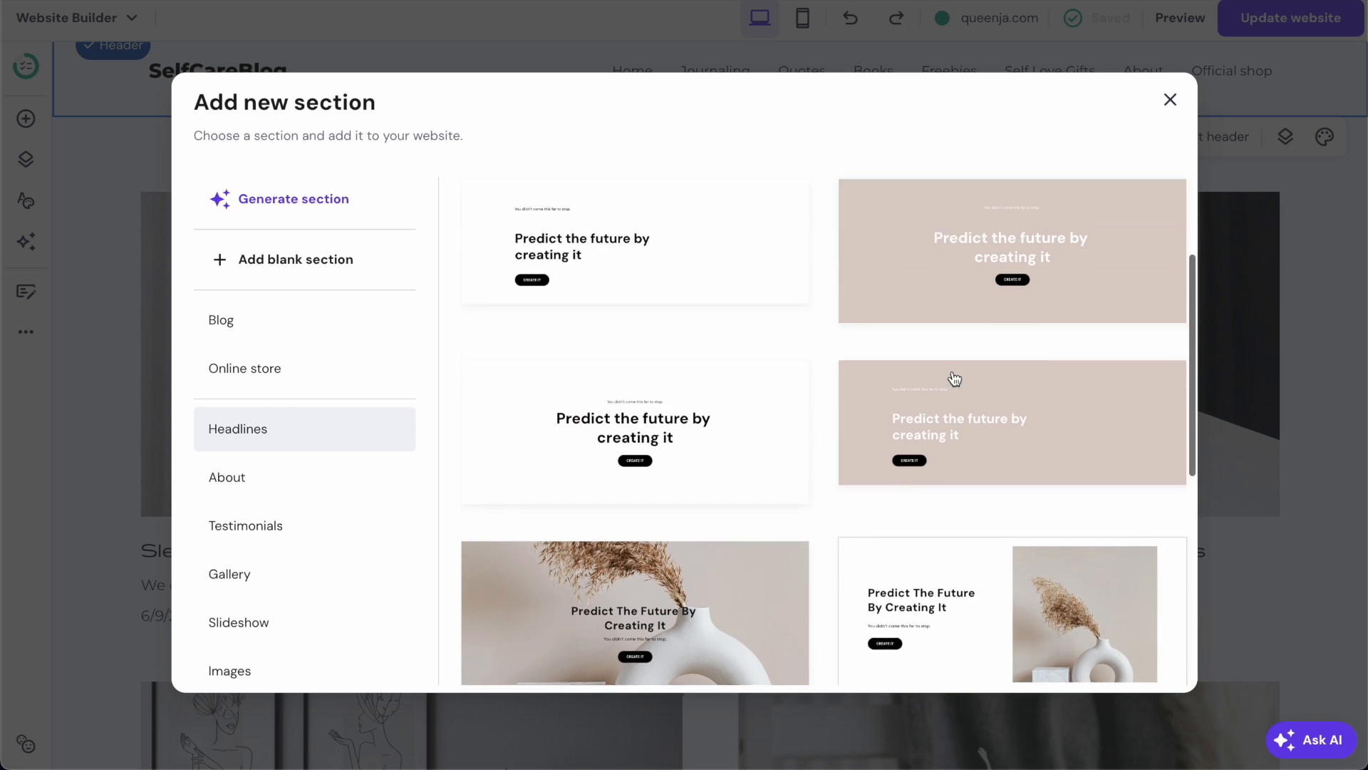
scroll(796, 496, "down", 10)
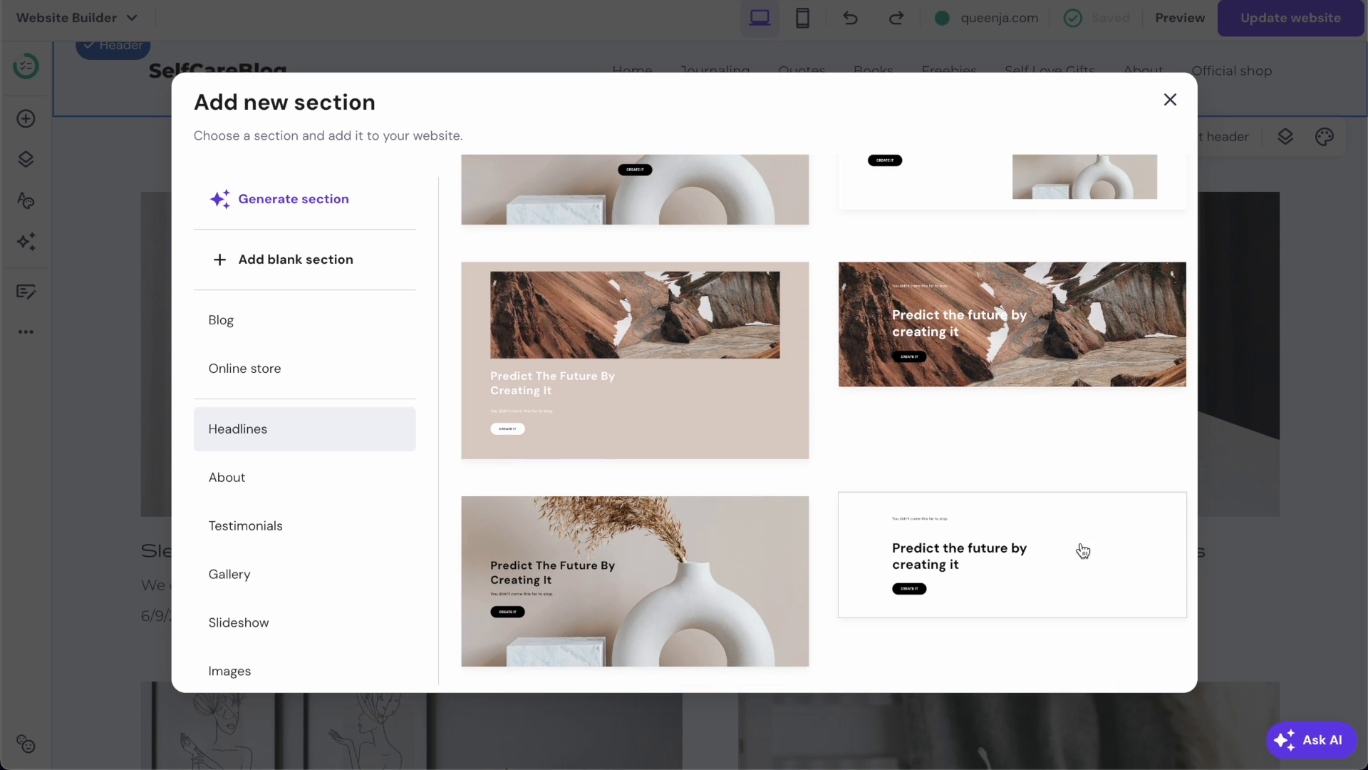
scroll(1079, 553, "up", 5)
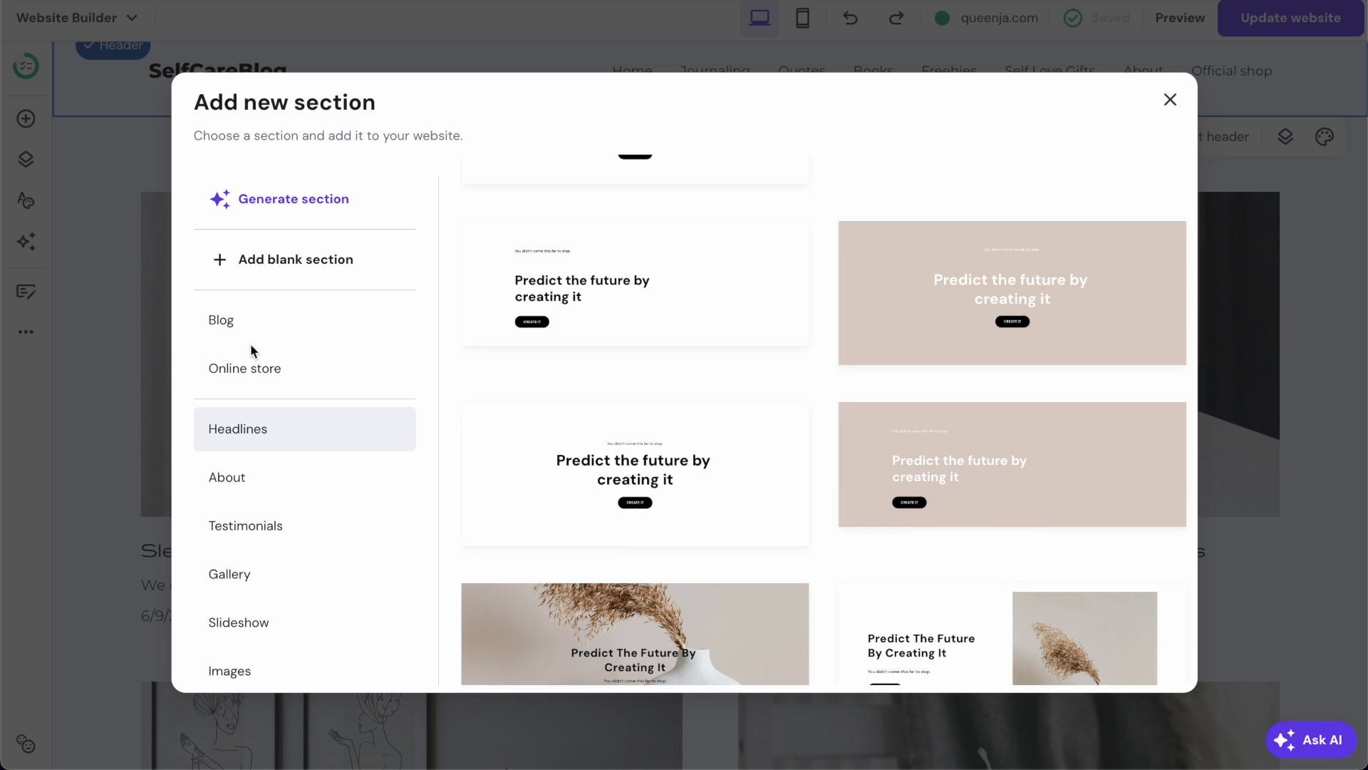
left_click(1100, 336)
- Delete the new headline section's button and the small text above its heading, and reduce the section's height
left_click(717, 531)
key("Delete")
left_click_drag(1246, 700, 1245, 538)
left_click(760, 252)
key("Delete")
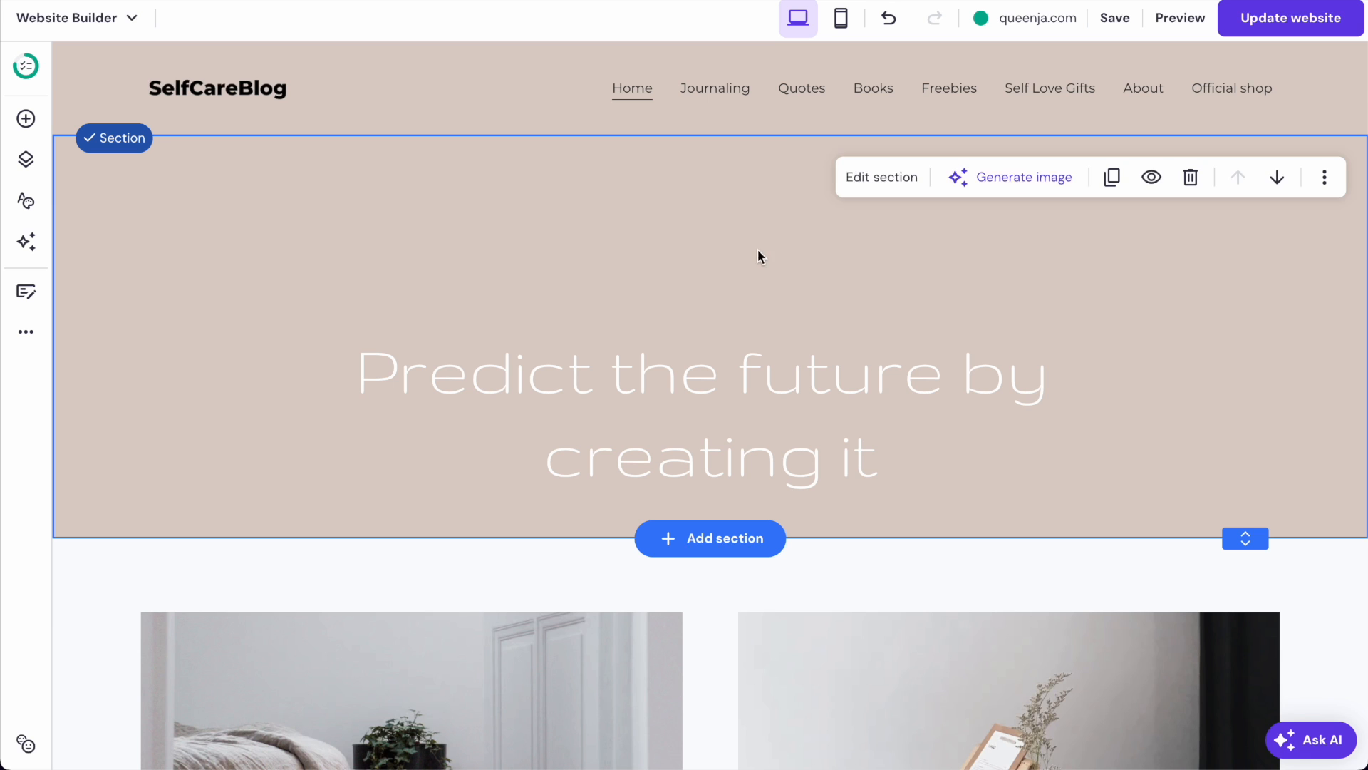
- Move the heading up near the top of the beige section and shorten the section to end just below it
left_click_drag(862, 400, 862, 252)
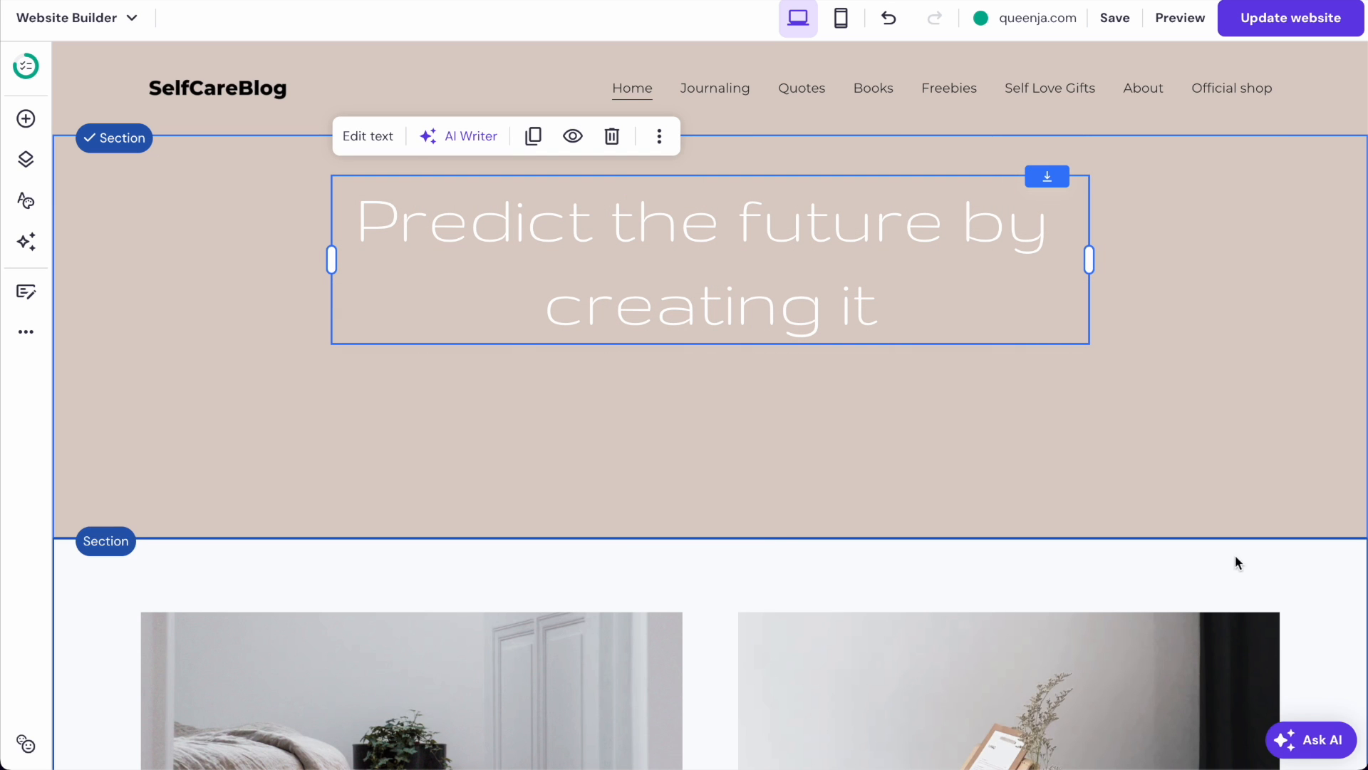
left_click_drag(1246, 538, 1241, 371)
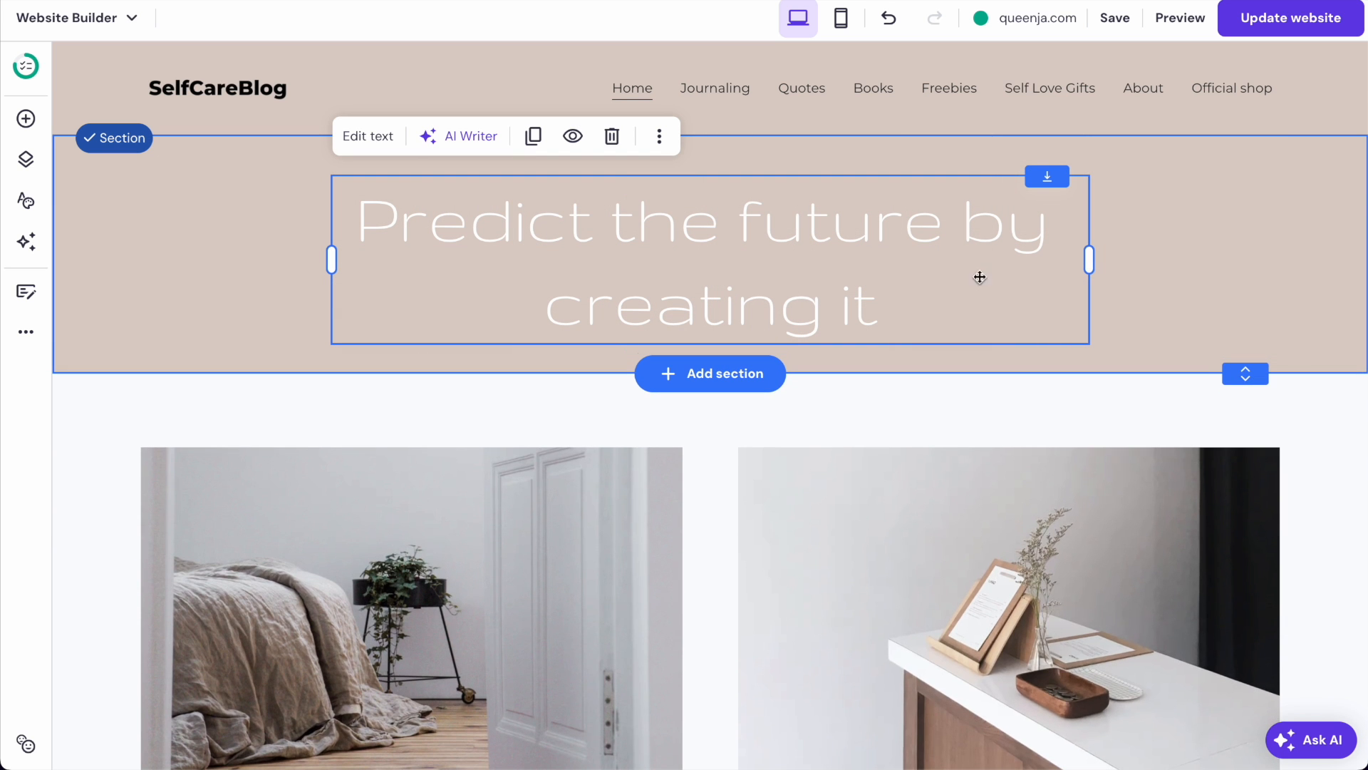
left_click(1202, 255)
- Look over the rest of the Home page and open the post "Unclutter Your Countertops in 13 Simple Steps" for editing
scroll(1008, 340, "down", 8)
scroll(1009, 340, "down", 5)
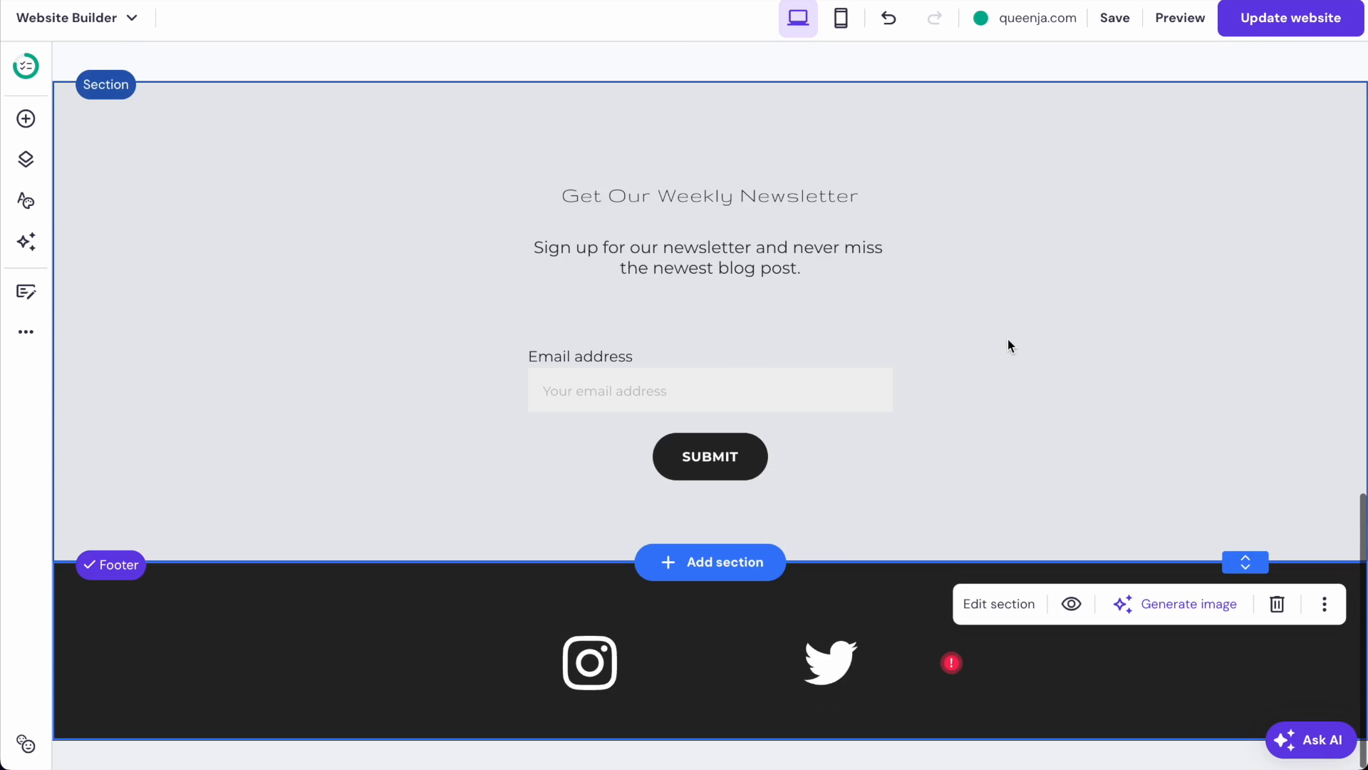
scroll(1008, 340, "up", 15)
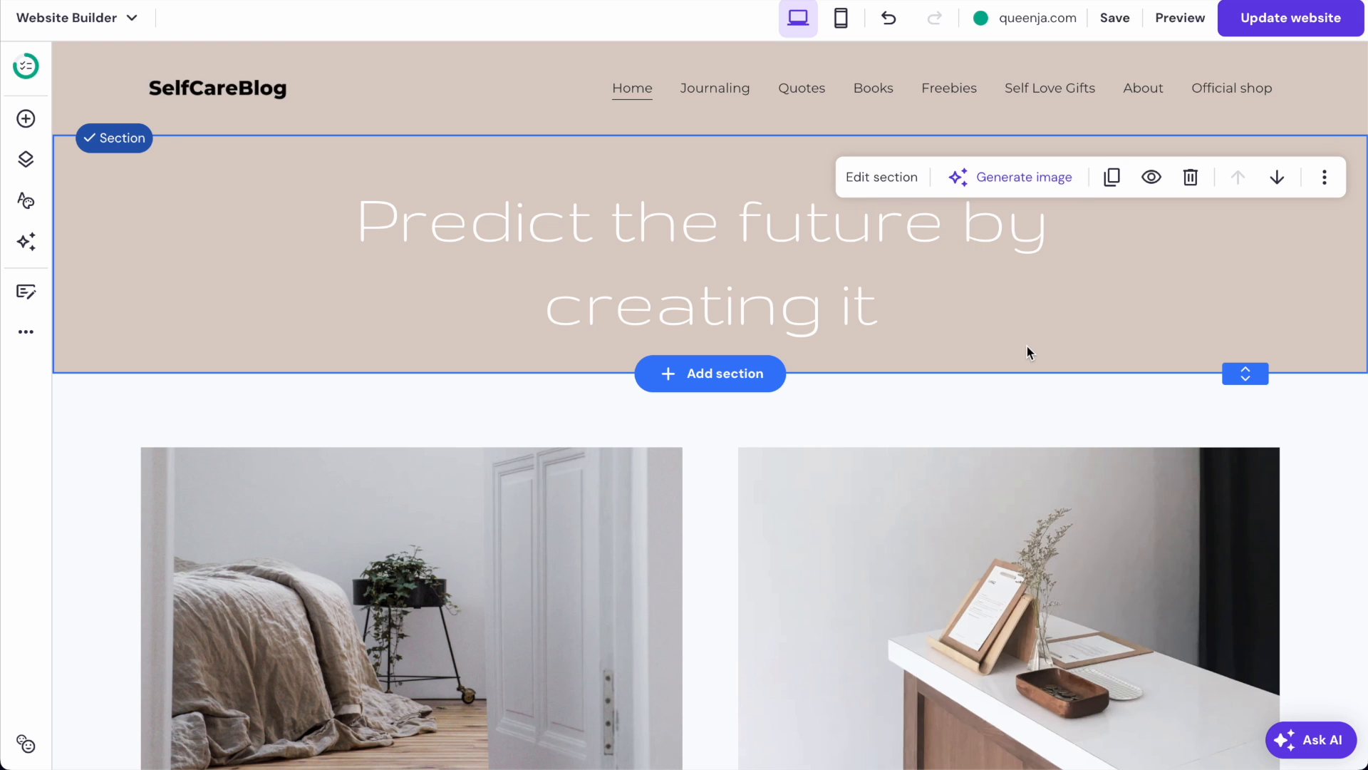
scroll(1027, 352, "down", 2)
left_click(1004, 501)
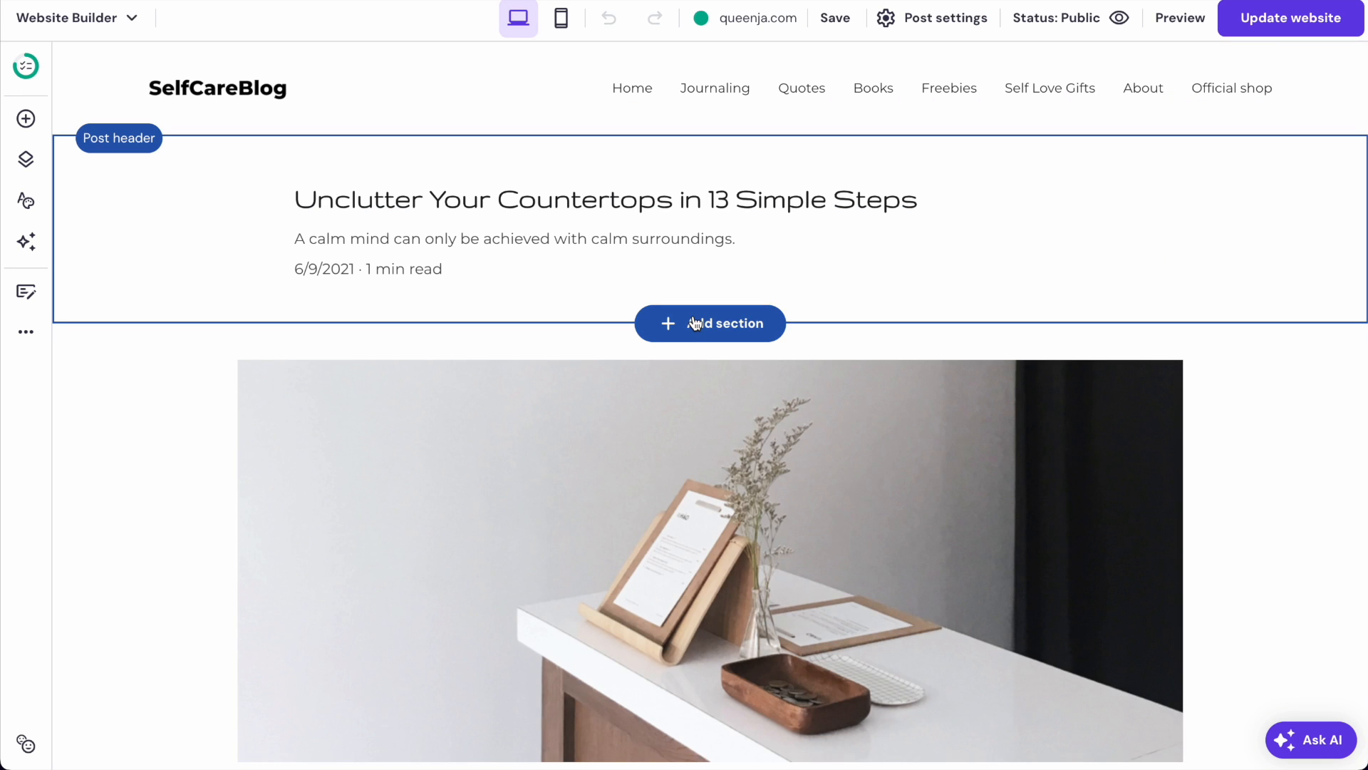
- Align the post's paragraph and countertop photo with the content's left margin, and narrow the photo to five grid columns
scroll(697, 321, "down", 7)
left_click_drag(712, 359, 506, 357)
scroll(645, 355, "up", 5)
left_click_drag(645, 354, 846, 361)
left_click_drag(1090, 397, 613, 403)
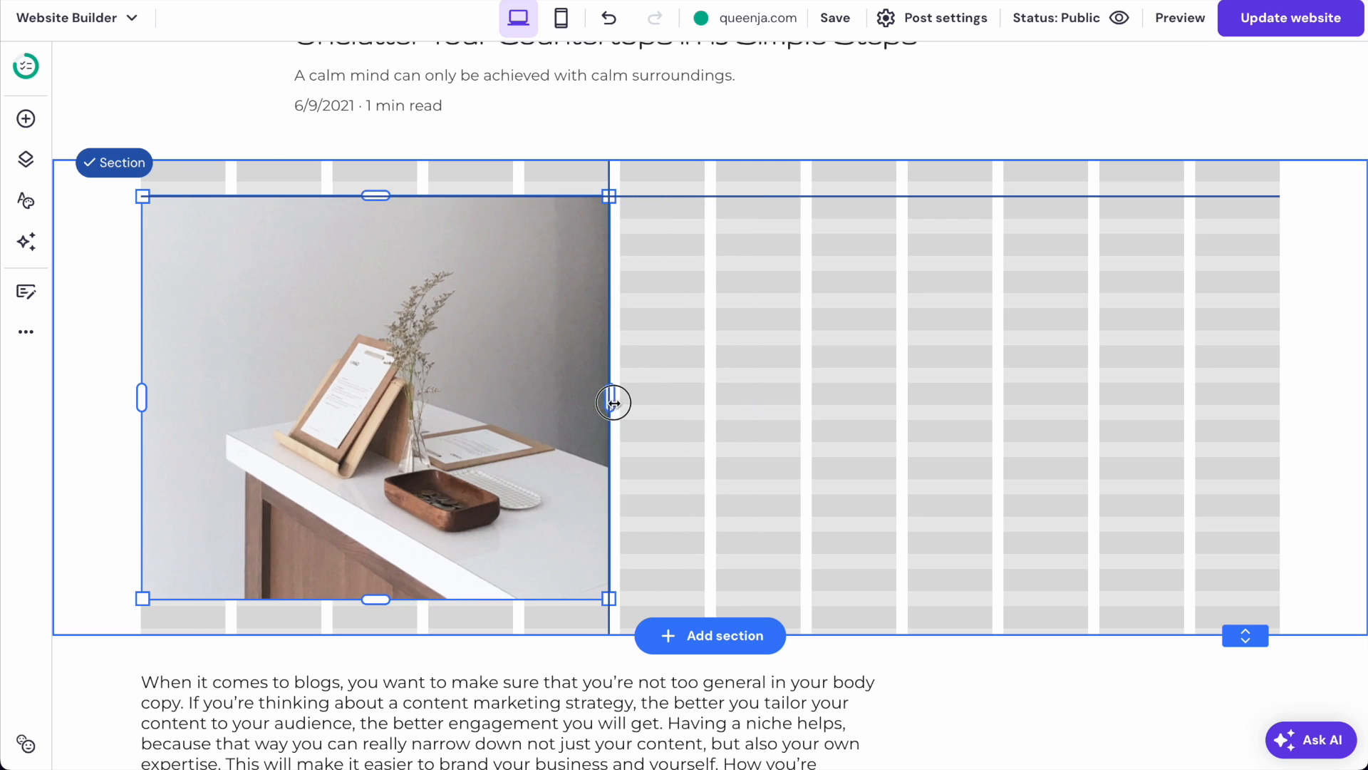
- Duplicate the post's countertop photo and place the copy directly to the right of the original at the same height
left_click(839, 391)
scroll(838, 390, "down", 5)
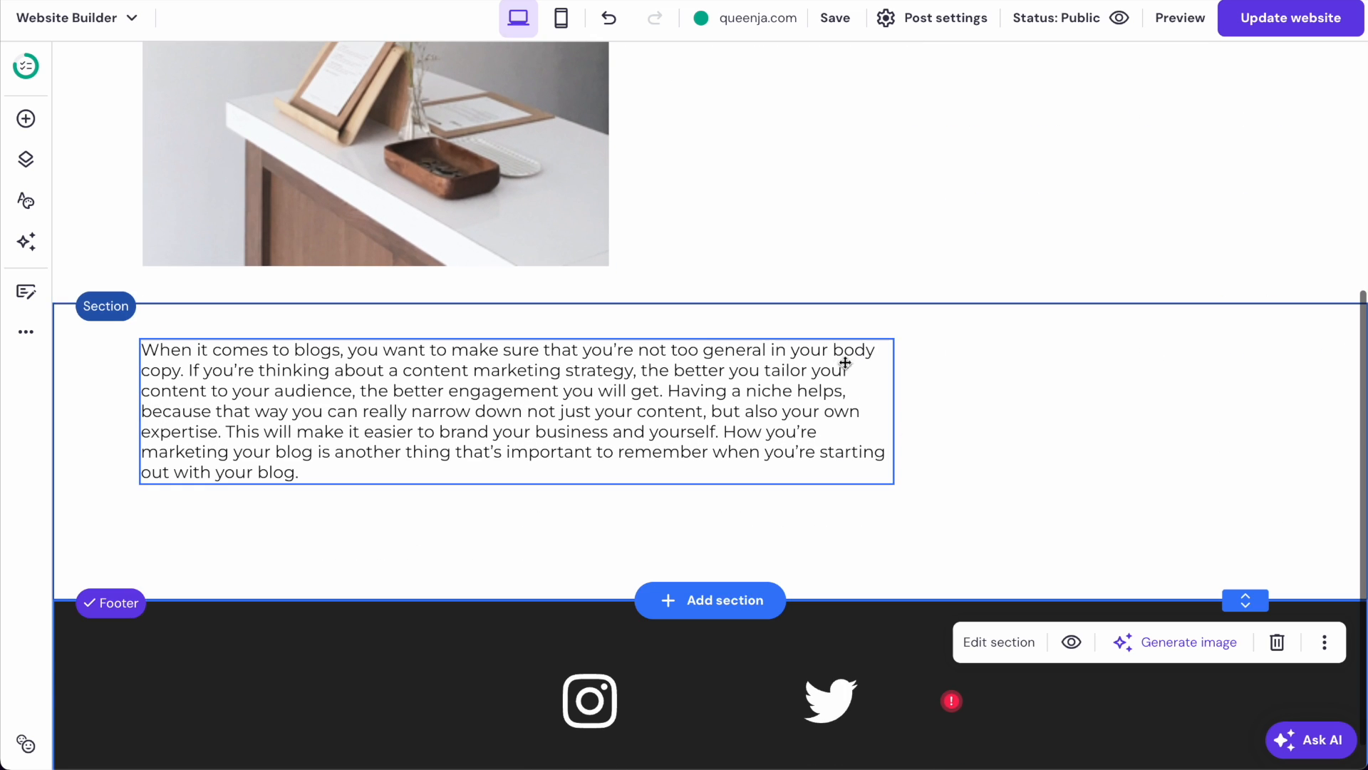
scroll(562, 290, "up", 5)
left_click(562, 290)
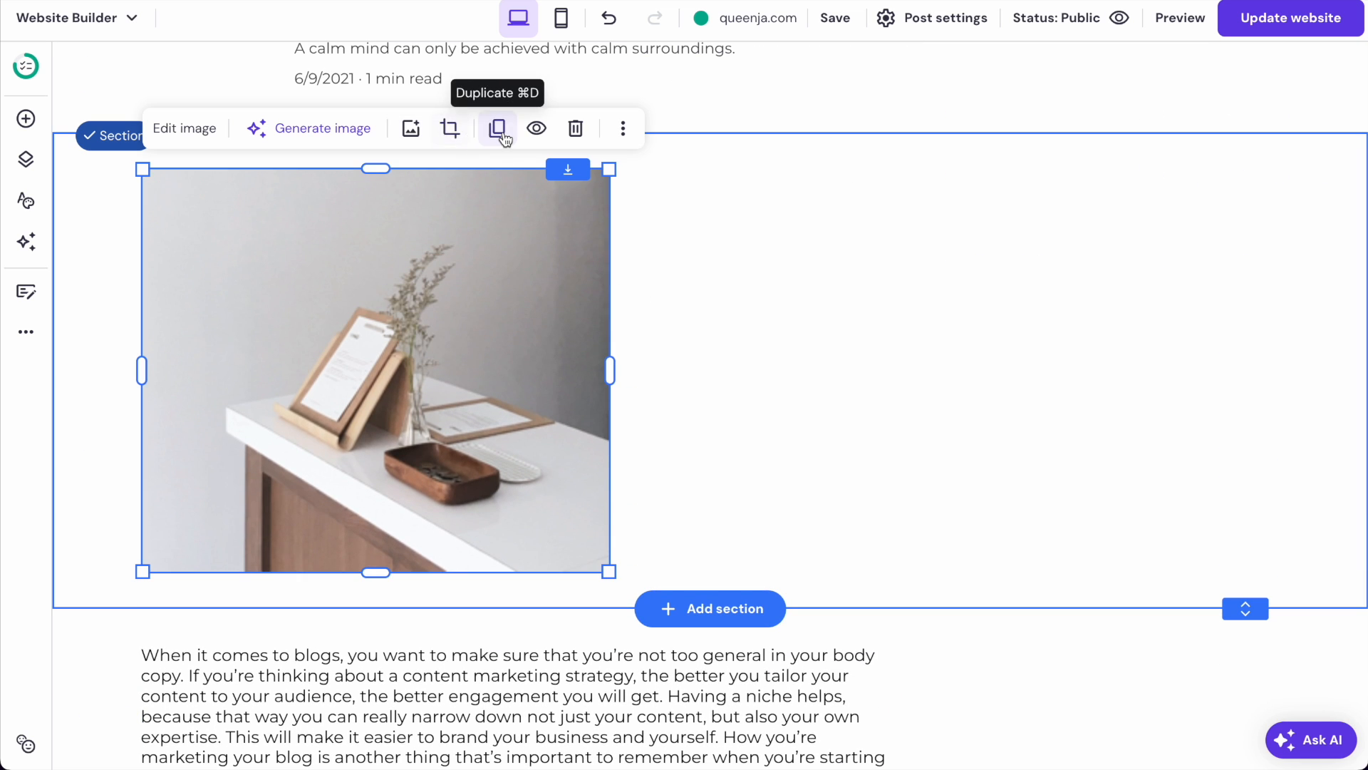
left_click(503, 135)
left_click_drag(452, 477, 936, 454)
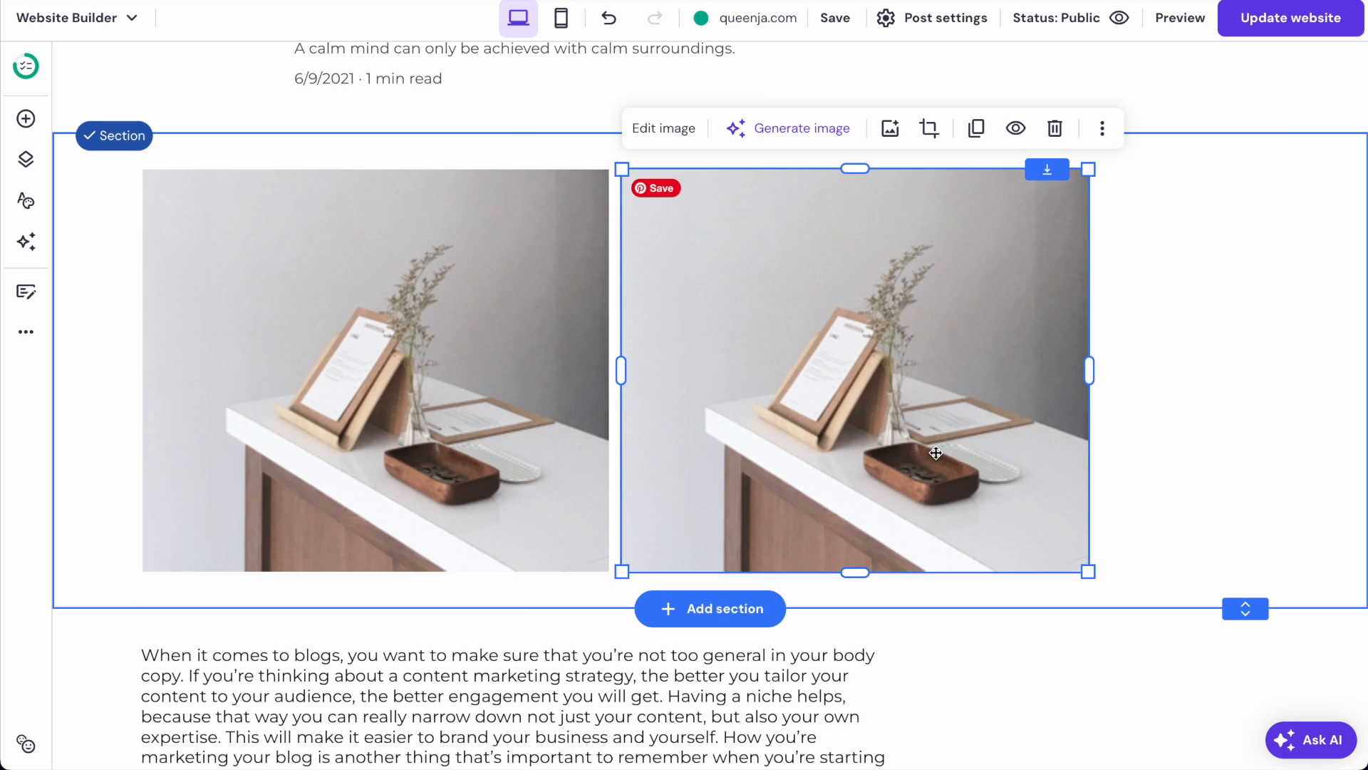